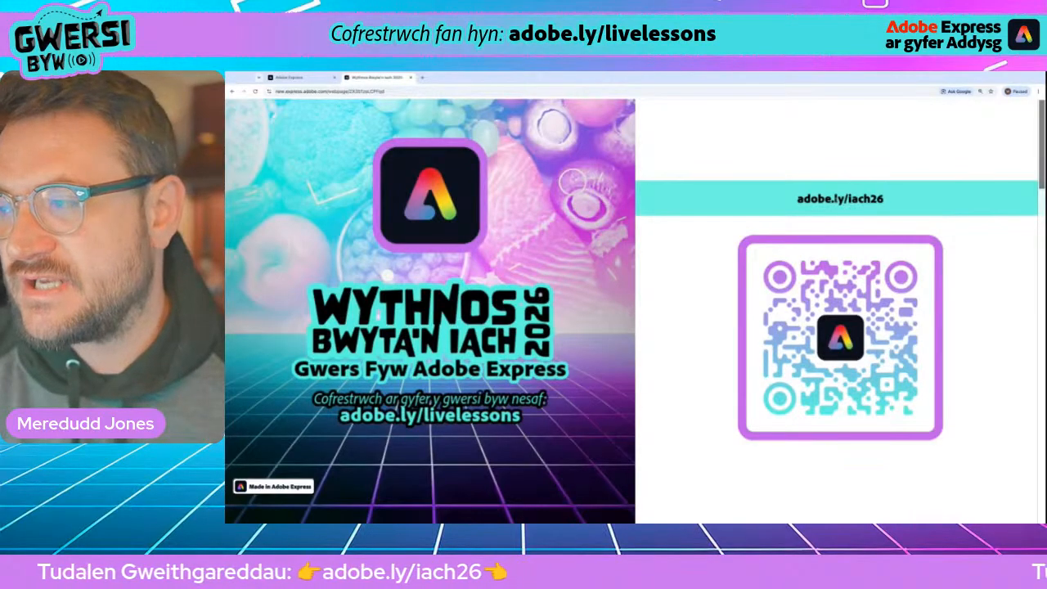
- Examine the activity page's adobe.ly/iach26 link up close, then view its QR code enlarged and close it
{"action": "key", "text": "ctrl+plus"}
{"action": "key", "text": "ctrl+plus"}
{"action": "key", "text": "ctrl+plus"}
{"action": "key", "text": "ctrl+plus"}
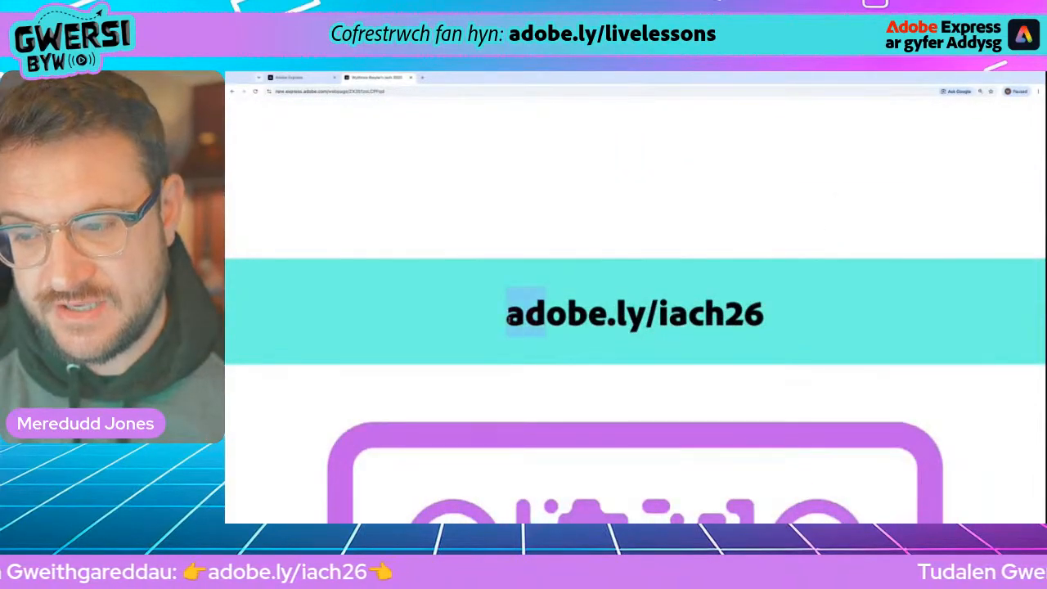
{"action": "left_click_drag", "start_coordinate": [546, 314], "coordinate": [763, 314]}
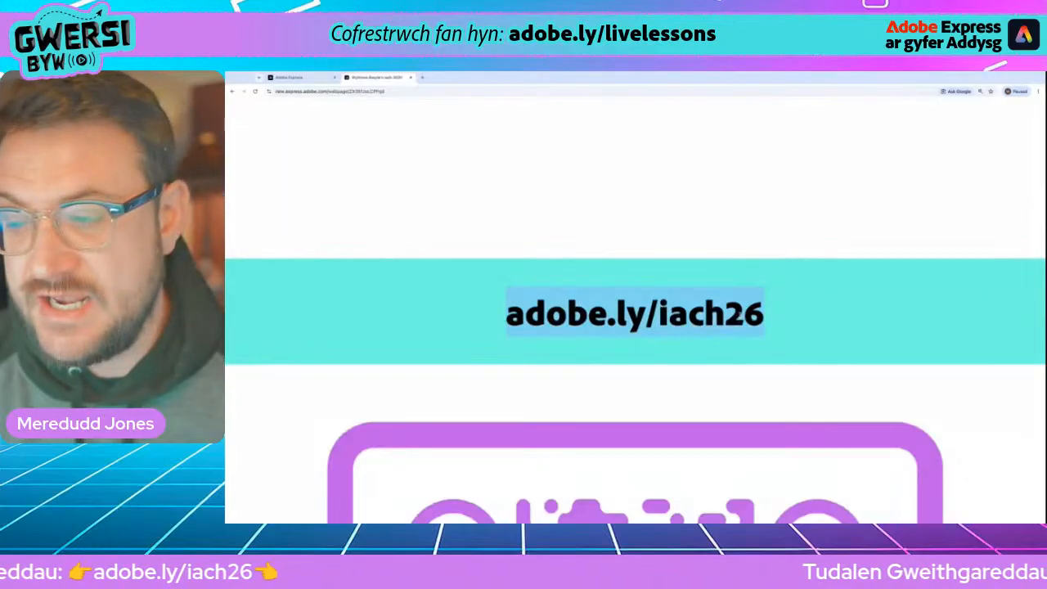
{"action": "key", "text": "ctrl+0"}
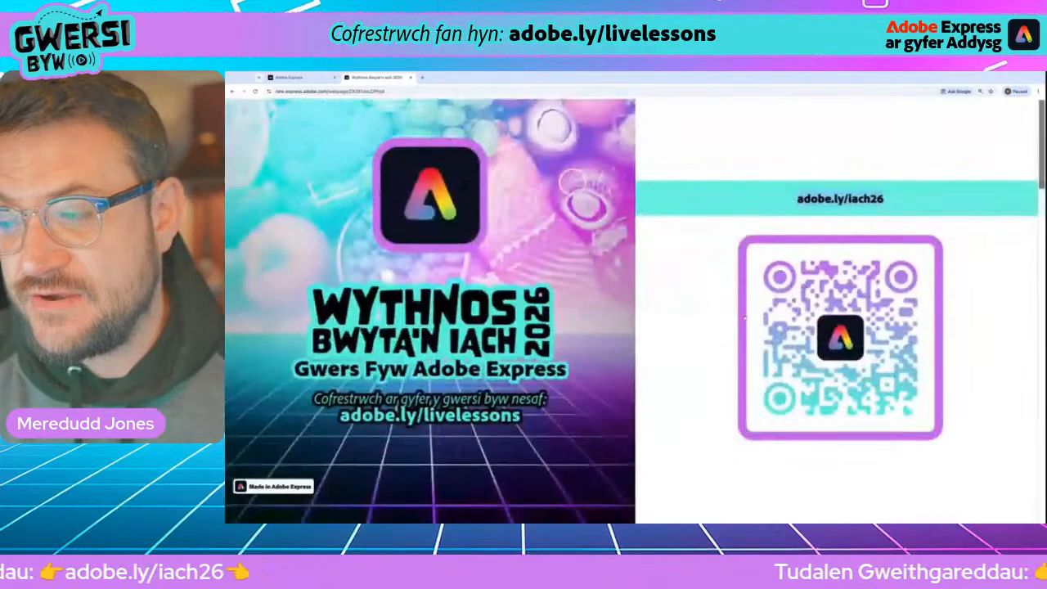
{"action": "left_click", "coordinate": [875, 385]}
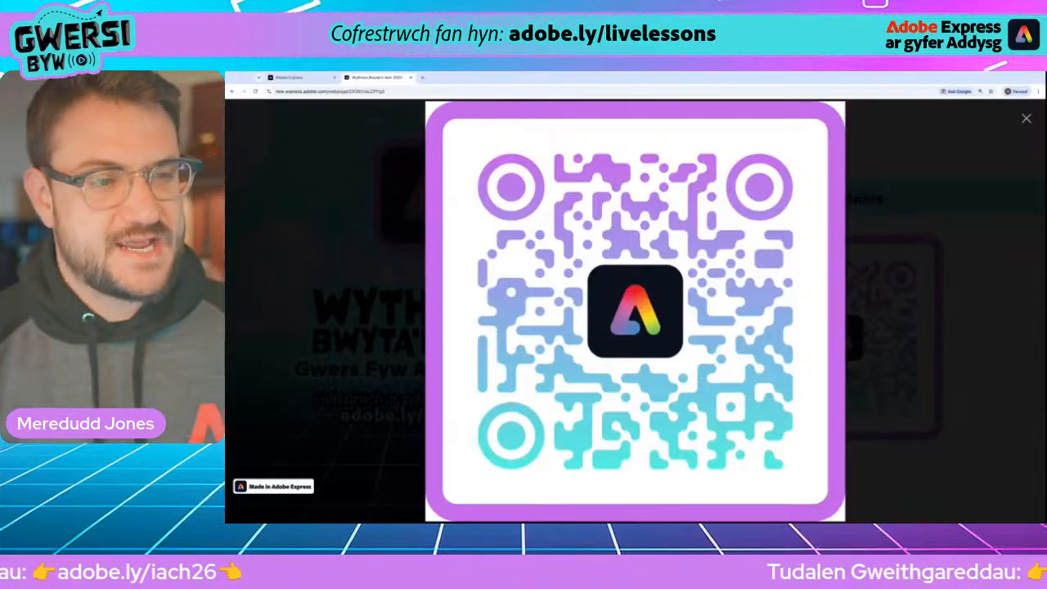
{"action": "left_click", "coordinate": [1026, 120]}
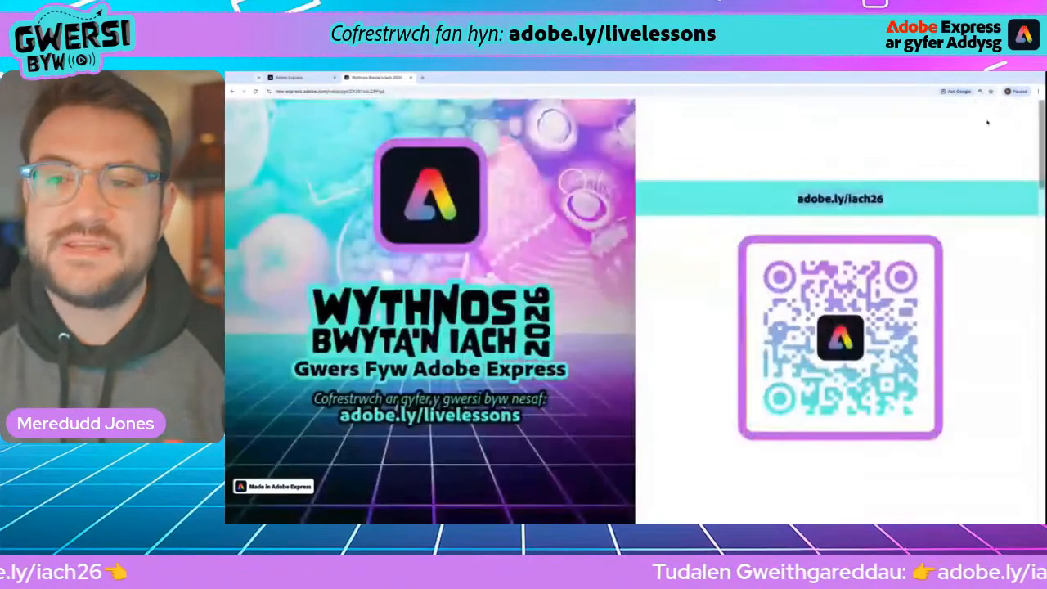
- In the Adobe Express account settings, set the interface language to Cymraeg (Y Deyrnas Unedig) and close the settings
{"action": "left_click", "coordinate": [291, 78]}
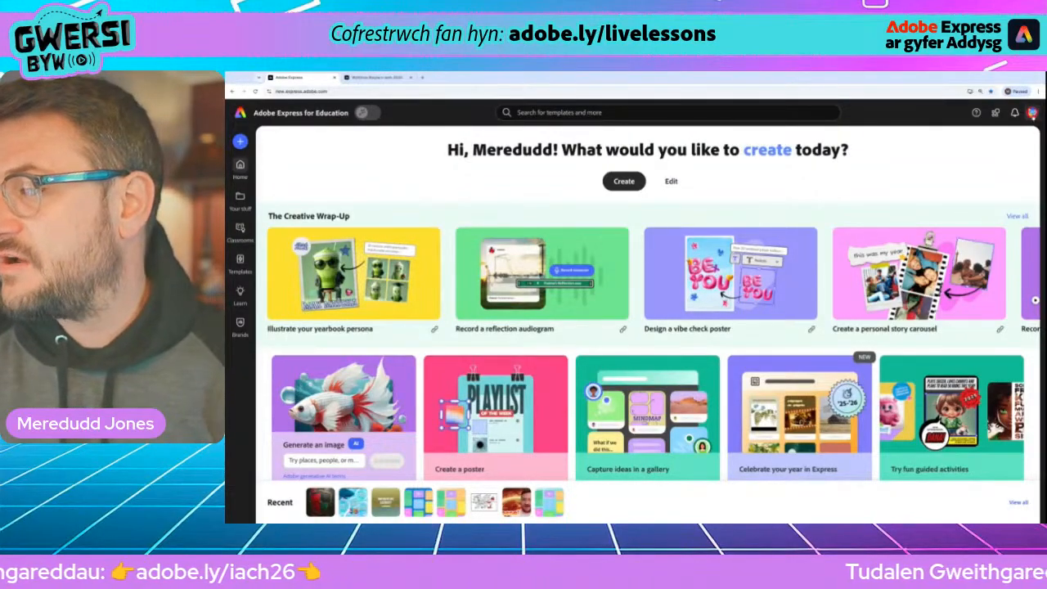
{"action": "scroll", "coordinate": [1032, 113], "scroll_direction": "up", "scroll_amount": 5}
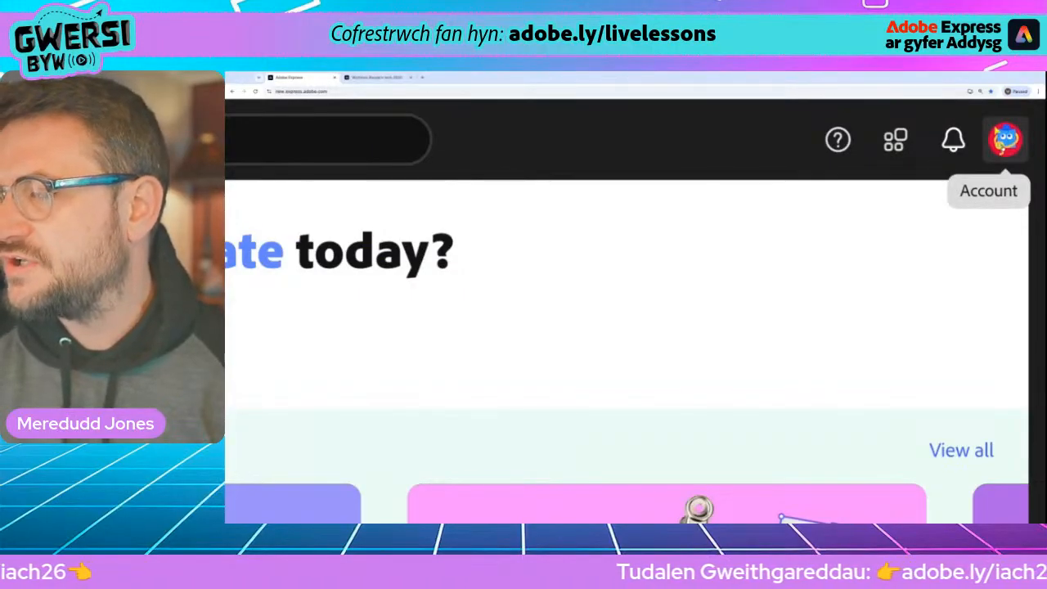
{"action": "scroll", "coordinate": [1004, 139], "scroll_direction": "down", "scroll_amount": 5}
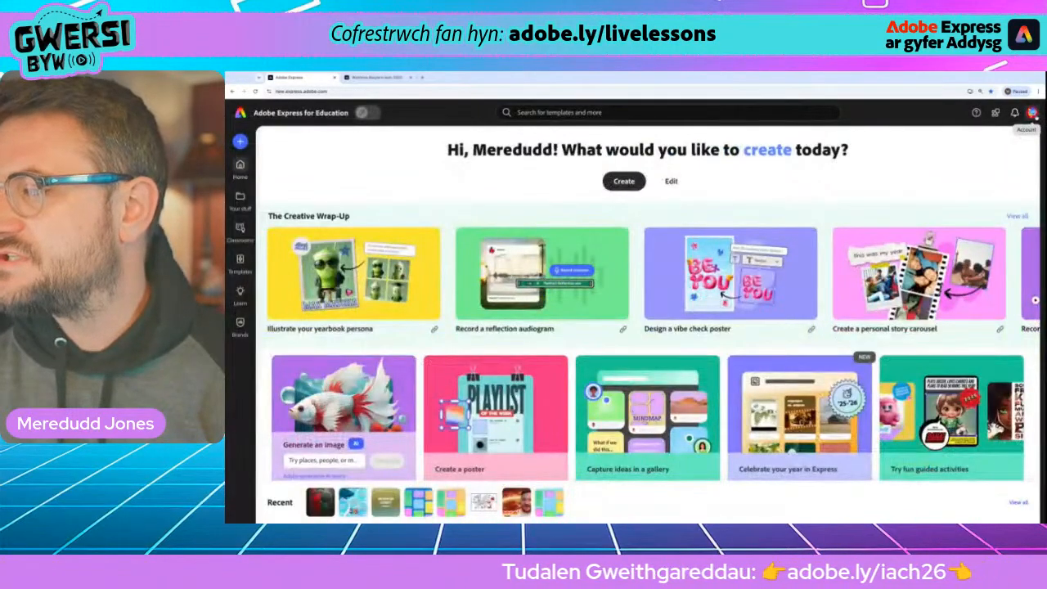
{"action": "left_click", "coordinate": [1032, 113]}
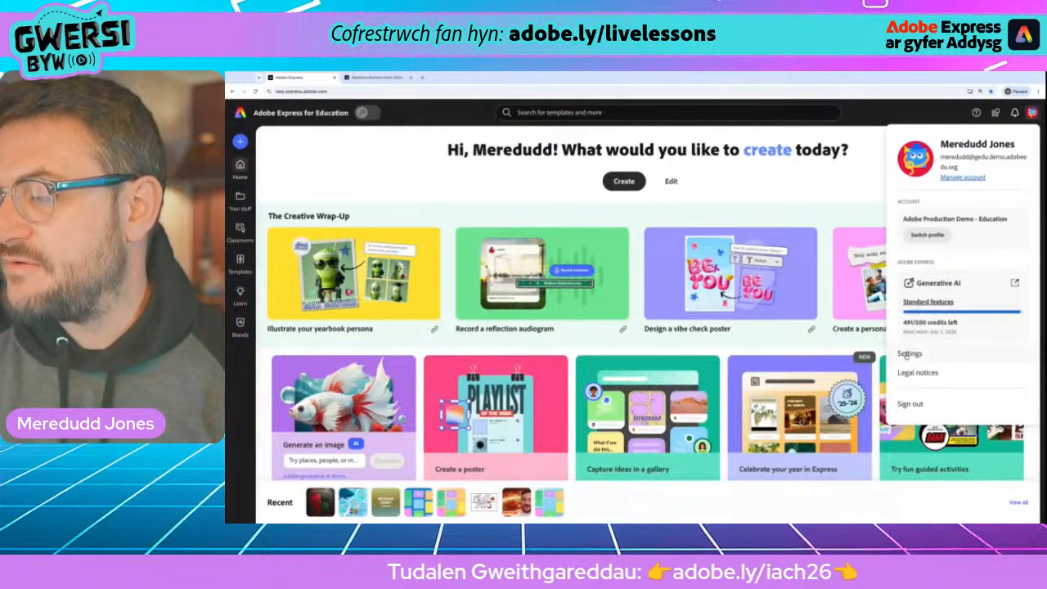
{"action": "scroll", "coordinate": [907, 354], "scroll_direction": "up", "scroll_amount": 5}
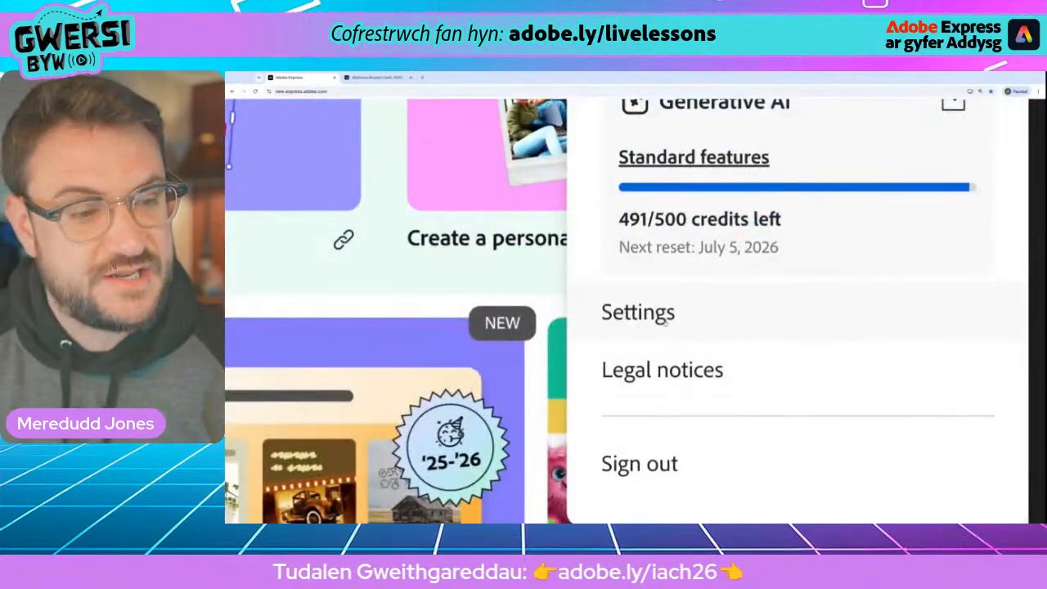
{"action": "scroll", "coordinate": [638, 327], "scroll_direction": "down", "scroll_amount": 5}
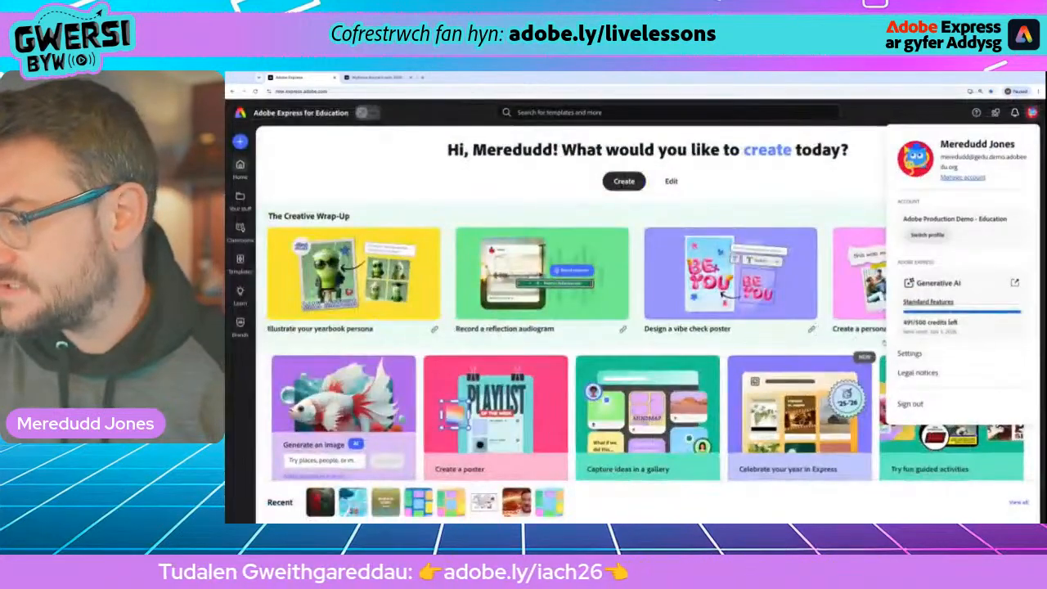
{"action": "left_click", "coordinate": [911, 353]}
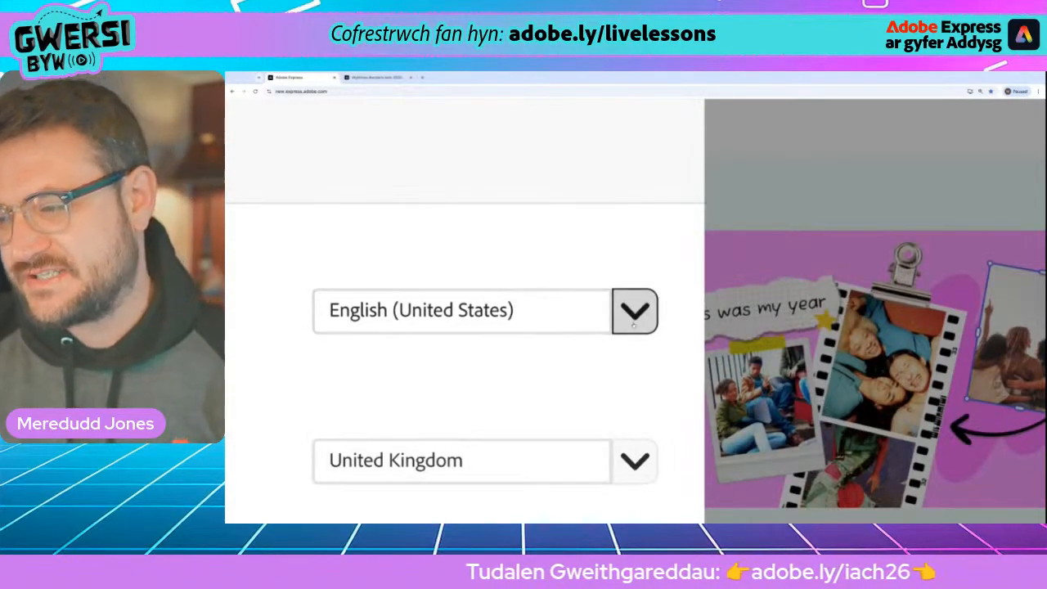
{"action": "left_click", "coordinate": [634, 319]}
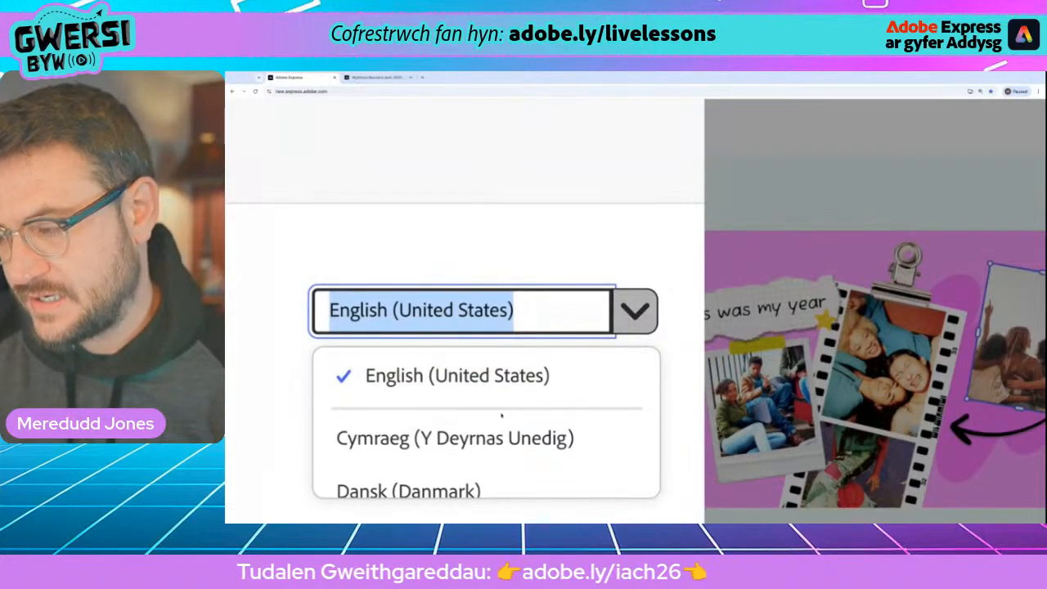
{"action": "left_click", "coordinate": [419, 440]}
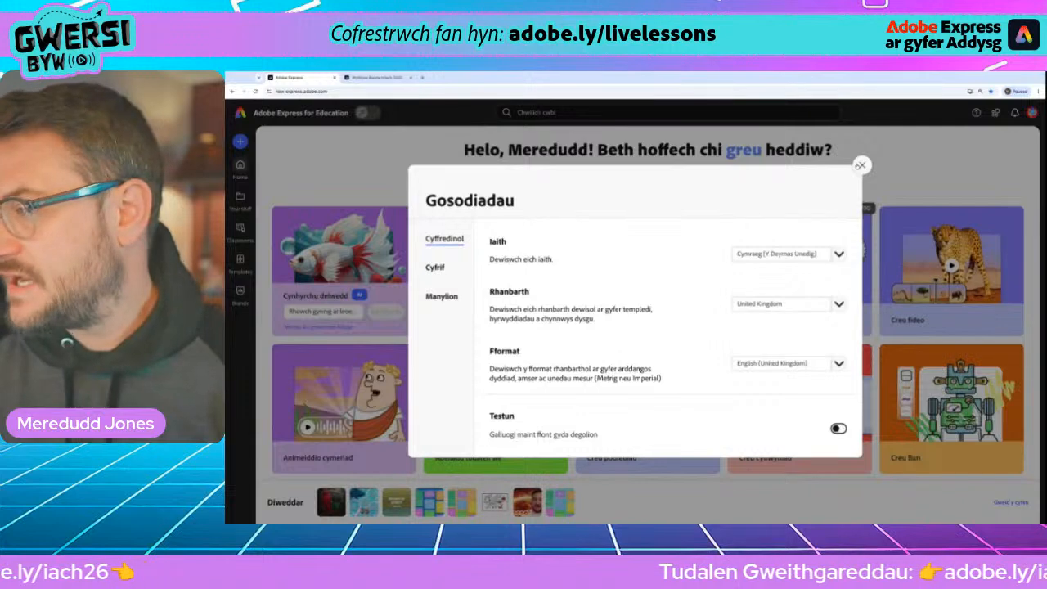
{"action": "left_click", "coordinate": [862, 166]}
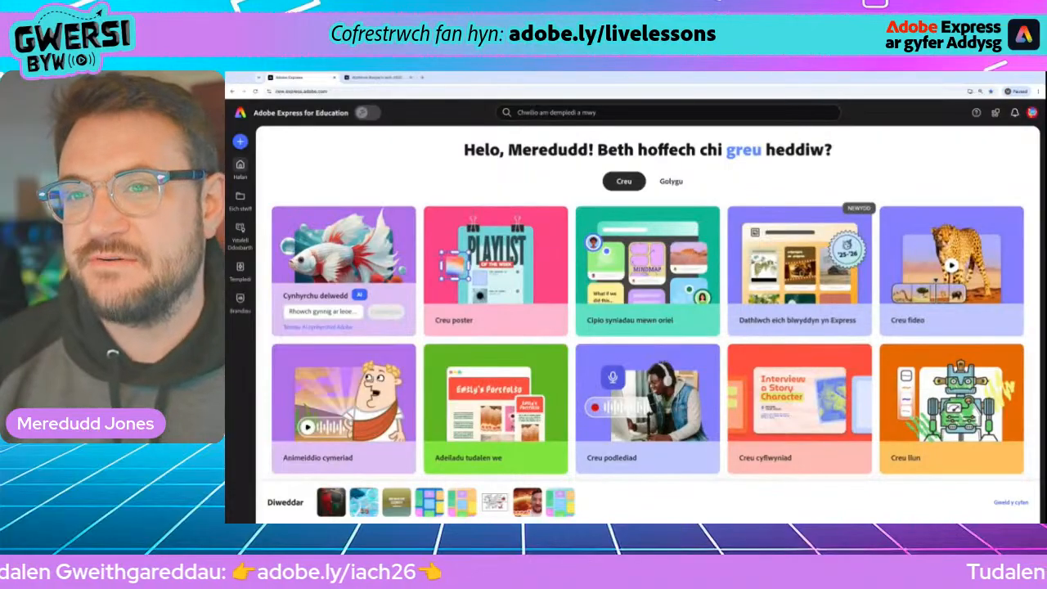
- Return to the Wythnos Bwyta'n Iach 2026 page and review the Gweithgaredd 1: Cardiau Cyfnewid section with its food data table
{"action": "left_click", "coordinate": [358, 76]}
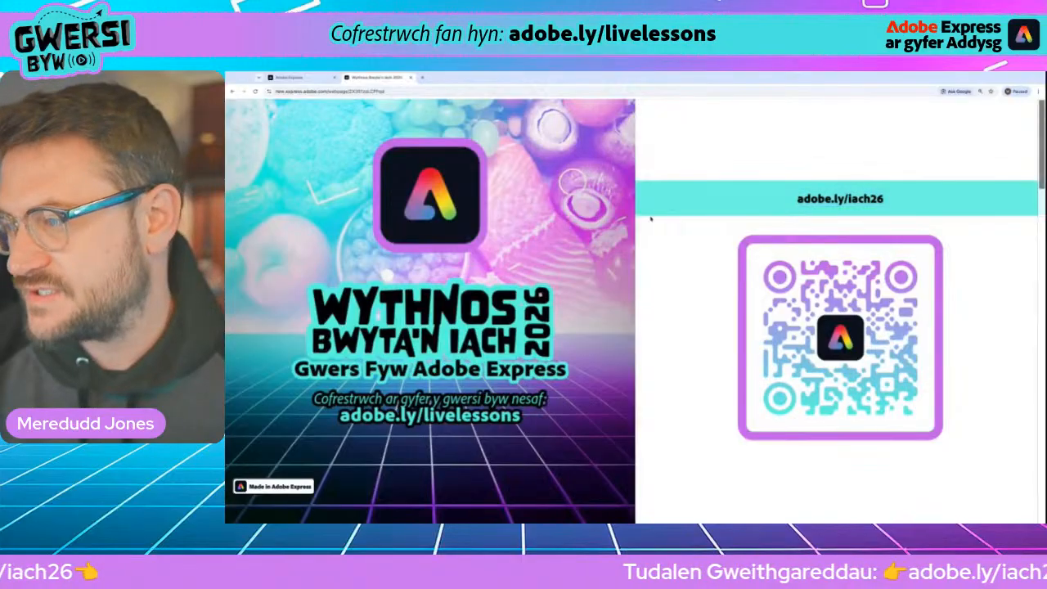
{"action": "scroll", "coordinate": [667, 209], "scroll_direction": "down", "scroll_amount": 3}
{"action": "scroll", "coordinate": [652, 218], "scroll_direction": "down", "scroll_amount": 3}
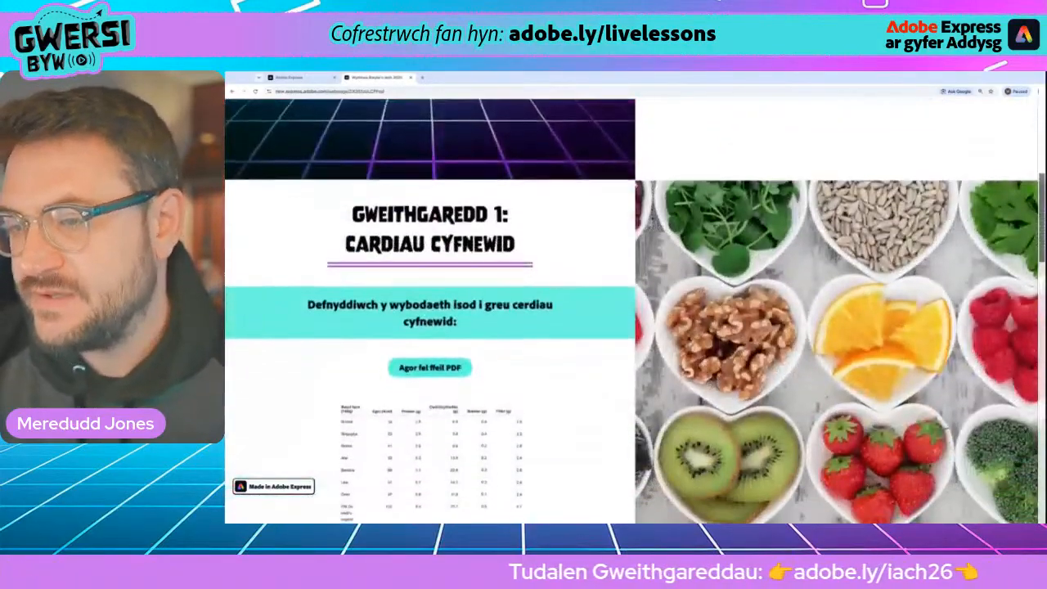
{"action": "scroll", "coordinate": [646, 214], "scroll_direction": "down", "scroll_amount": 1}
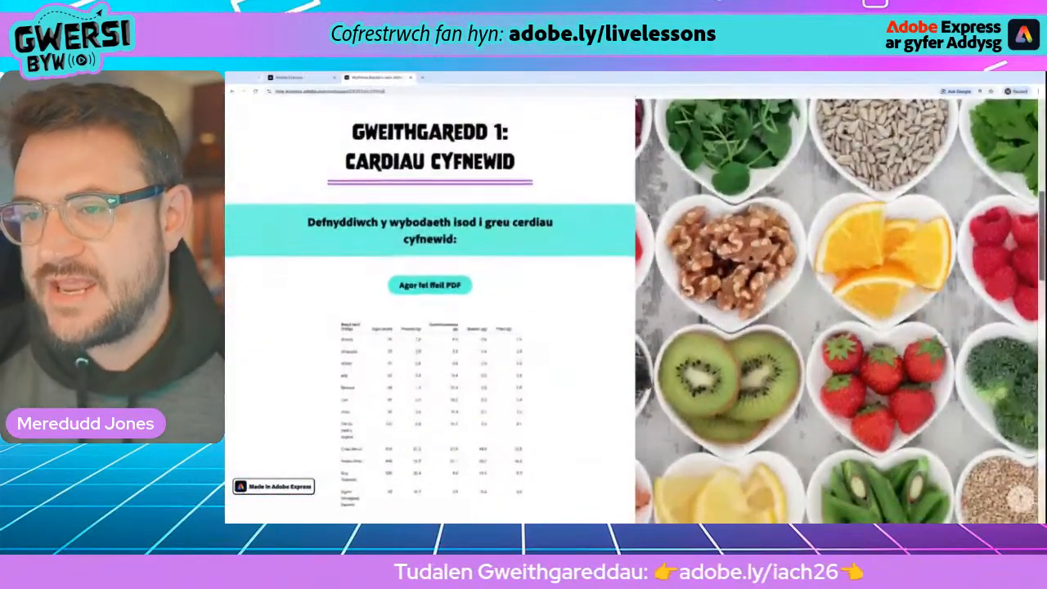
{"action": "scroll", "coordinate": [650, 211], "scroll_direction": "down", "scroll_amount": 1}
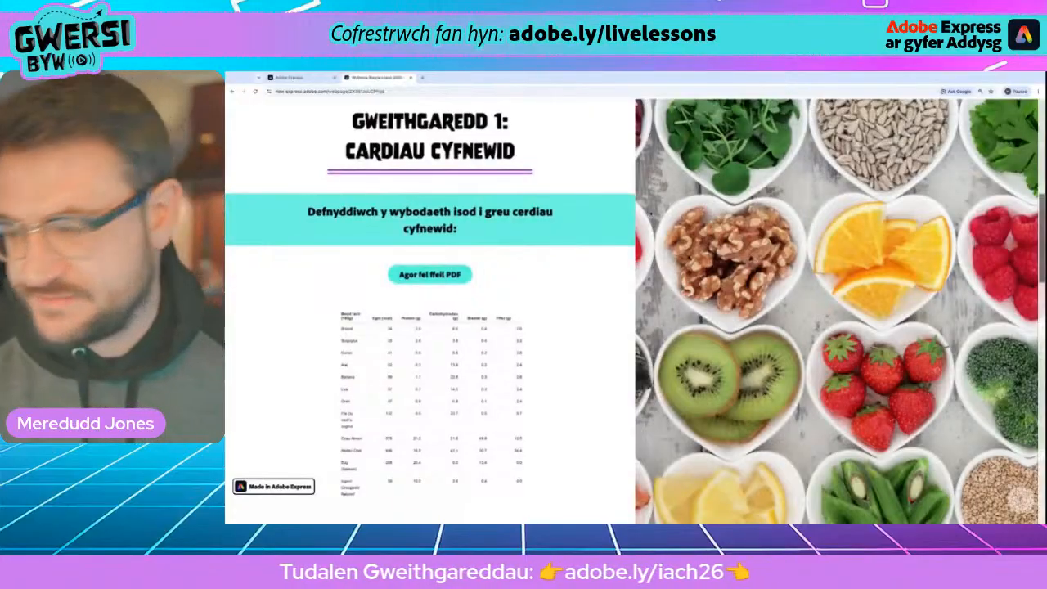
{"action": "scroll", "coordinate": [651, 211], "scroll_direction": "down", "scroll_amount": 1}
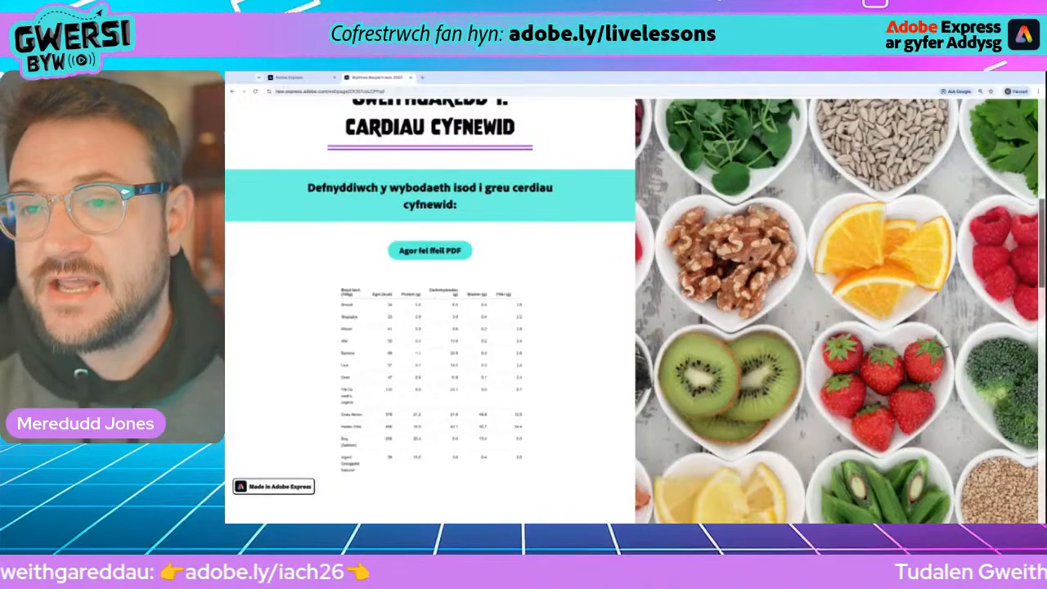
{"action": "scroll", "coordinate": [548, 269], "scroll_direction": "up", "scroll_amount": 1}
{"action": "scroll", "coordinate": [549, 270], "scroll_direction": "down", "scroll_amount": 1}
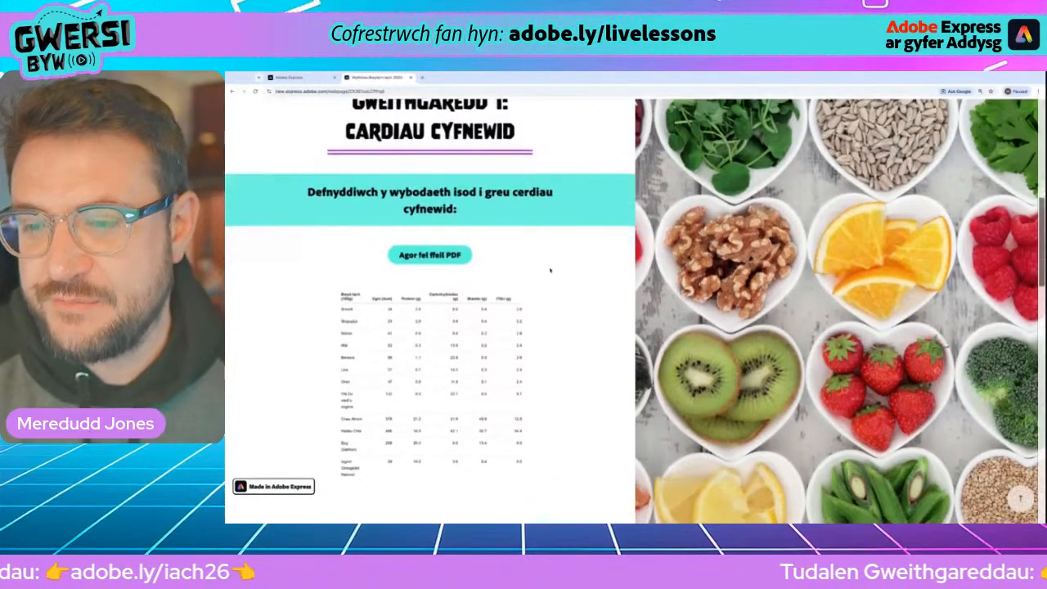
{"action": "scroll", "coordinate": [548, 263], "scroll_direction": "down", "scroll_amount": 1}
{"action": "scroll", "coordinate": [549, 263], "scroll_direction": "down", "scroll_amount": 1}
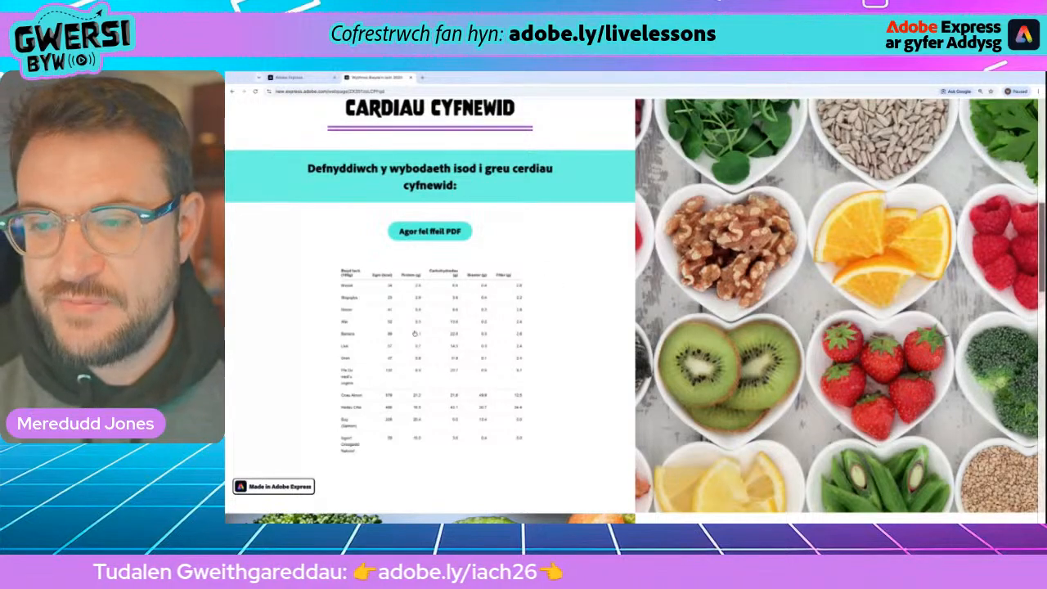
- Enlarge the healthy food nutrition table to read its values, then close the enlarged view
{"action": "left_click", "coordinate": [414, 334]}
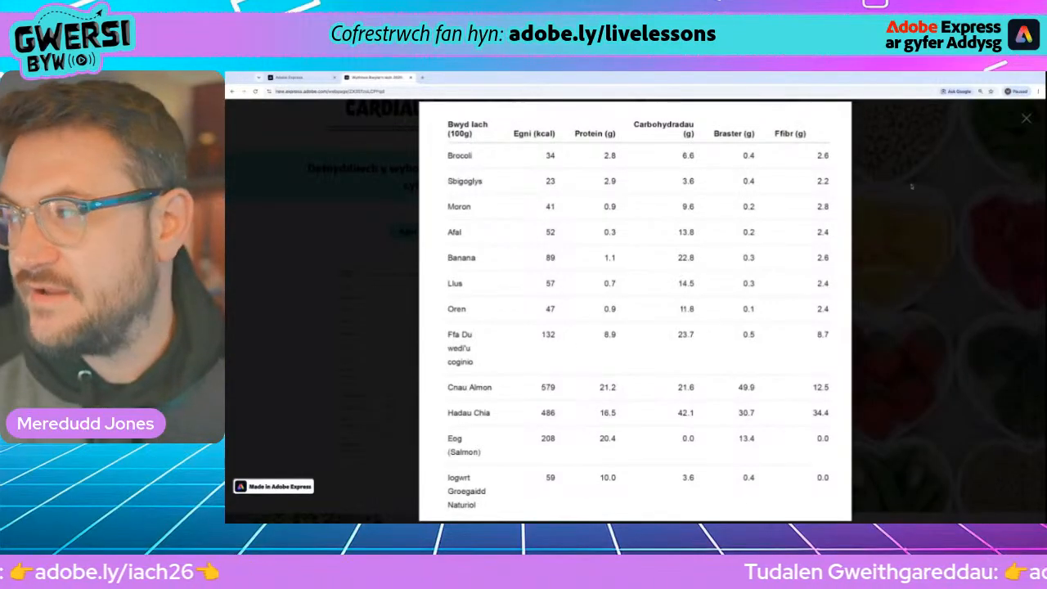
{"action": "scroll", "coordinate": [1030, 124], "scroll_direction": "up", "scroll_amount": 5}
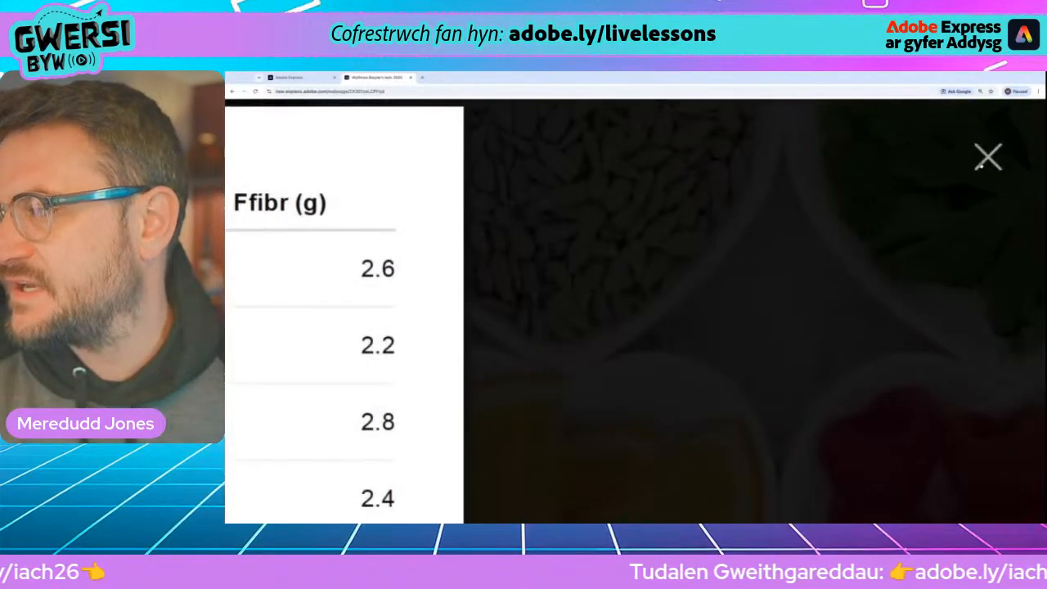
{"action": "scroll", "coordinate": [1027, 119], "scroll_direction": "down", "scroll_amount": 5}
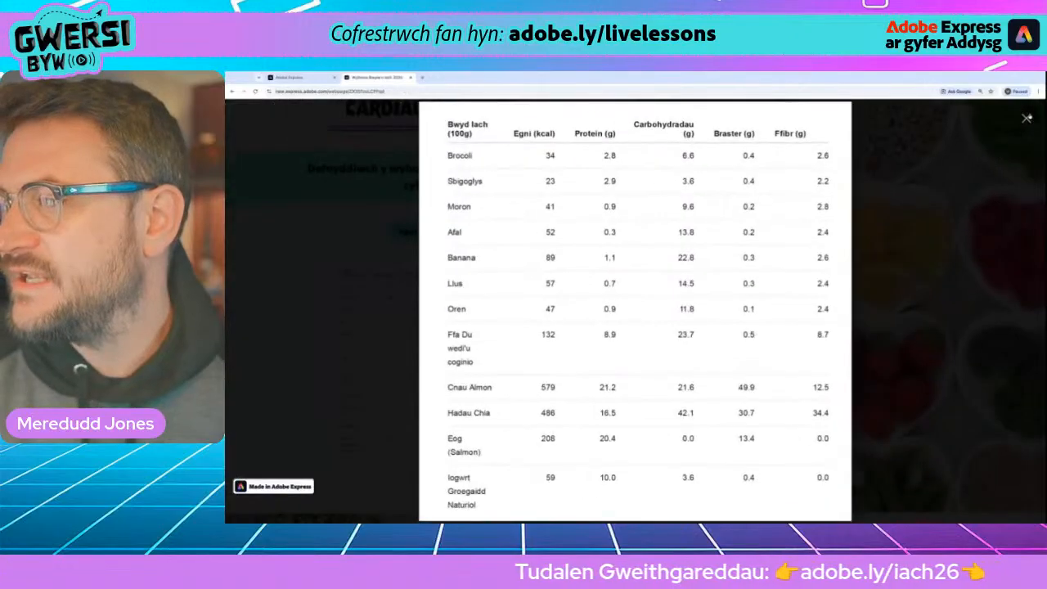
{"action": "left_click", "coordinate": [1026, 118]}
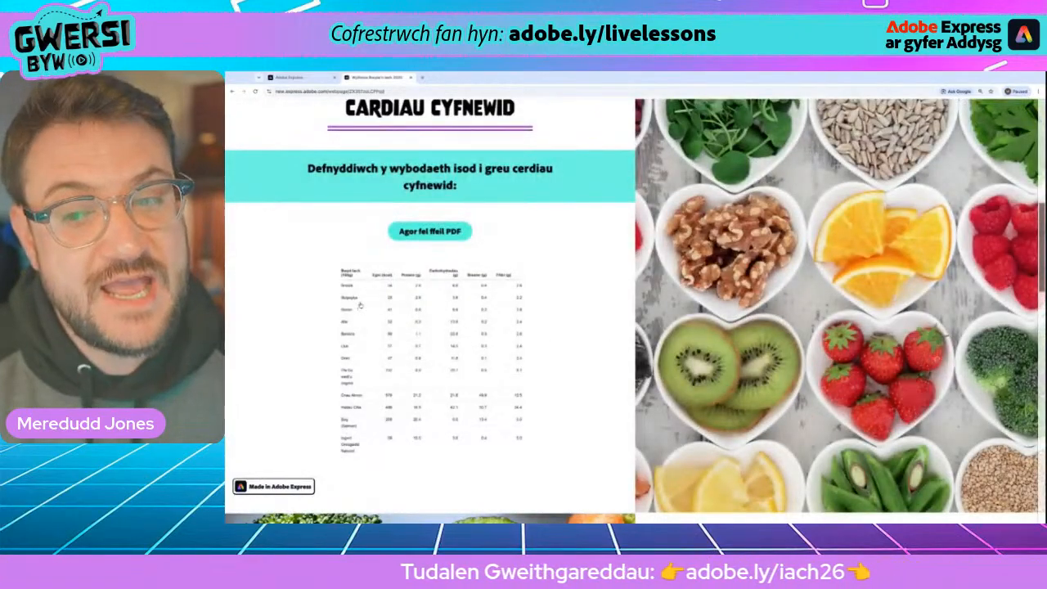
- Open the nutrition table as a PDF and read through all its food rows
{"action": "left_click", "coordinate": [419, 234]}
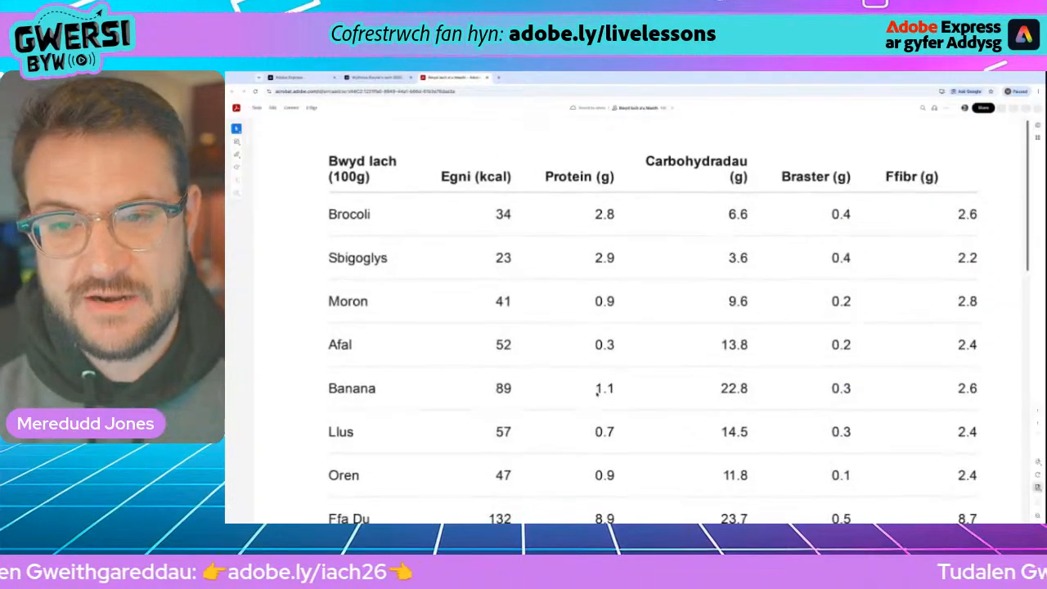
{"action": "scroll", "coordinate": [599, 395], "scroll_direction": "down", "scroll_amount": 10}
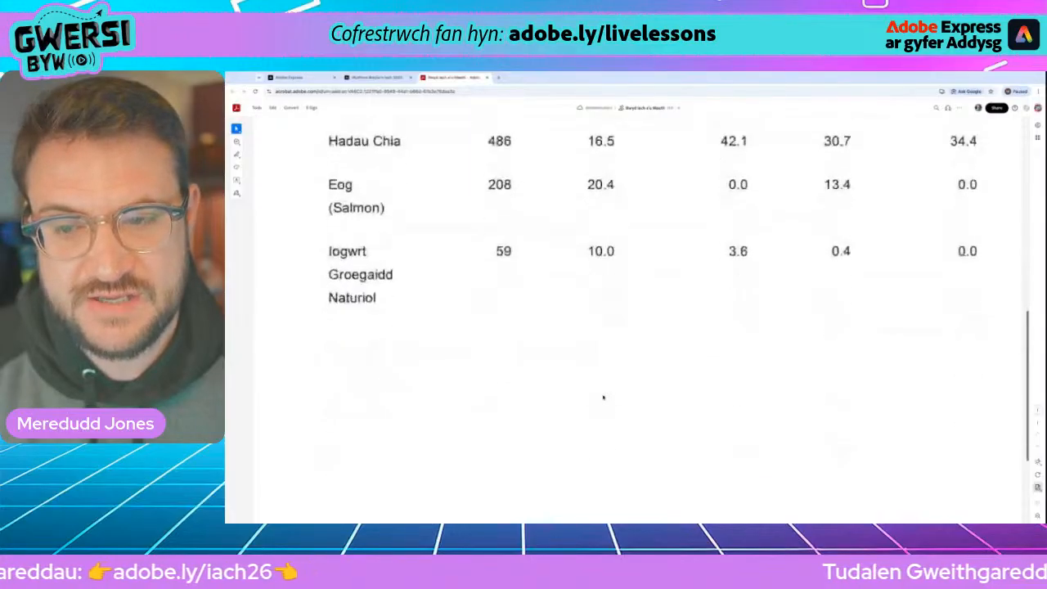
{"action": "scroll", "coordinate": [603, 398], "scroll_direction": "up", "scroll_amount": 10}
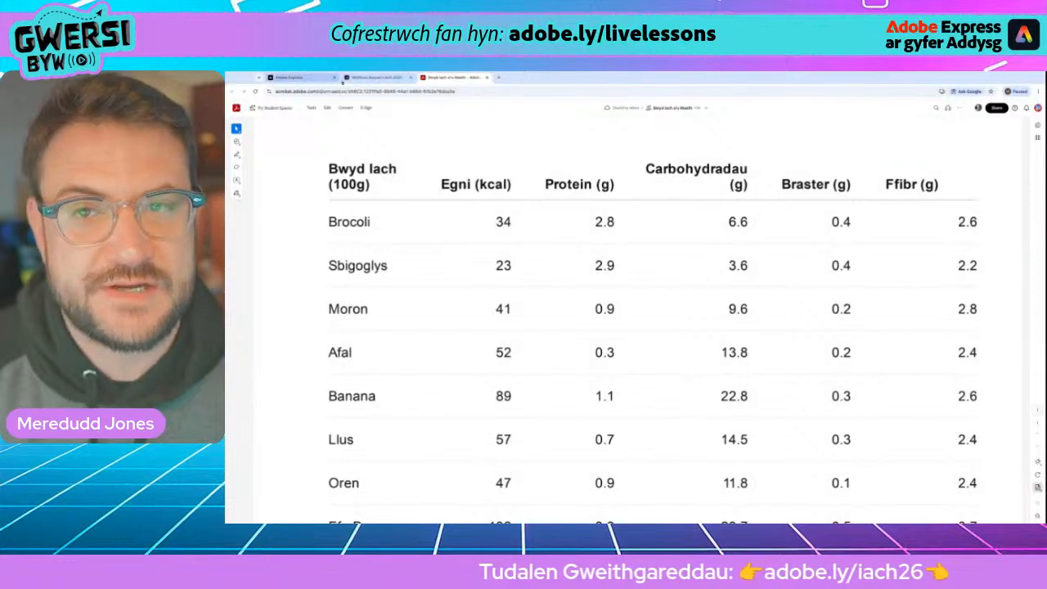
- Return to the Adobe Express home page and create a new blank poster
{"action": "left_click", "coordinate": [343, 78]}
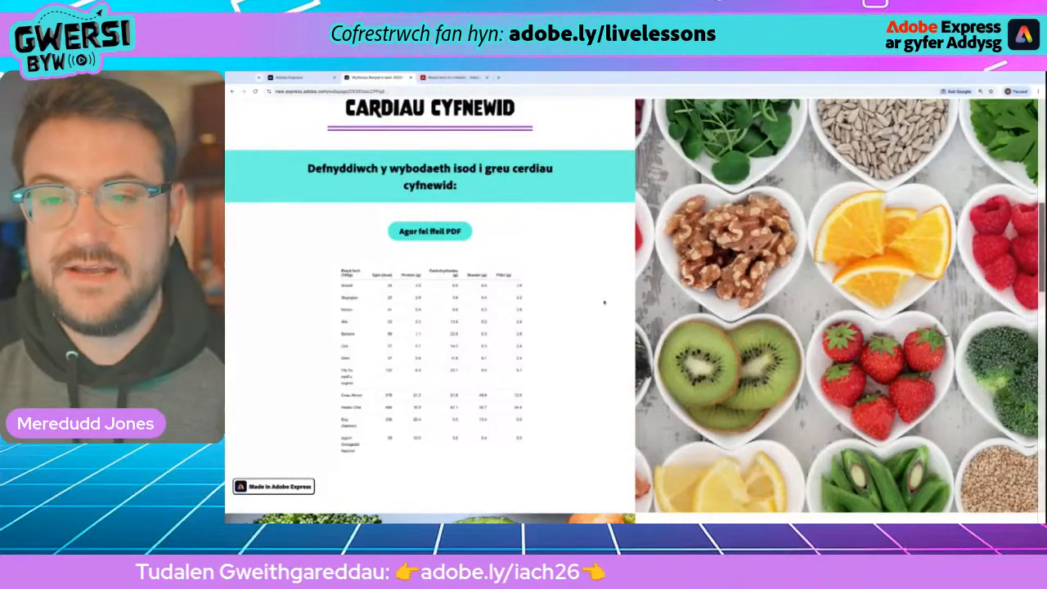
{"action": "scroll", "coordinate": [391, 199], "scroll_direction": "up", "scroll_amount": 2}
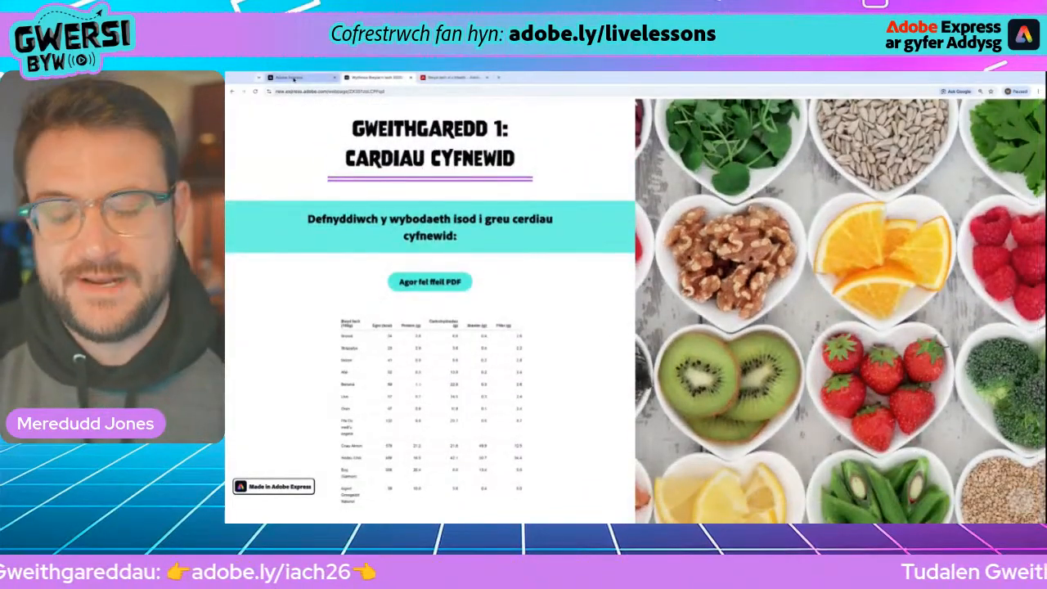
{"action": "left_click", "coordinate": [293, 78]}
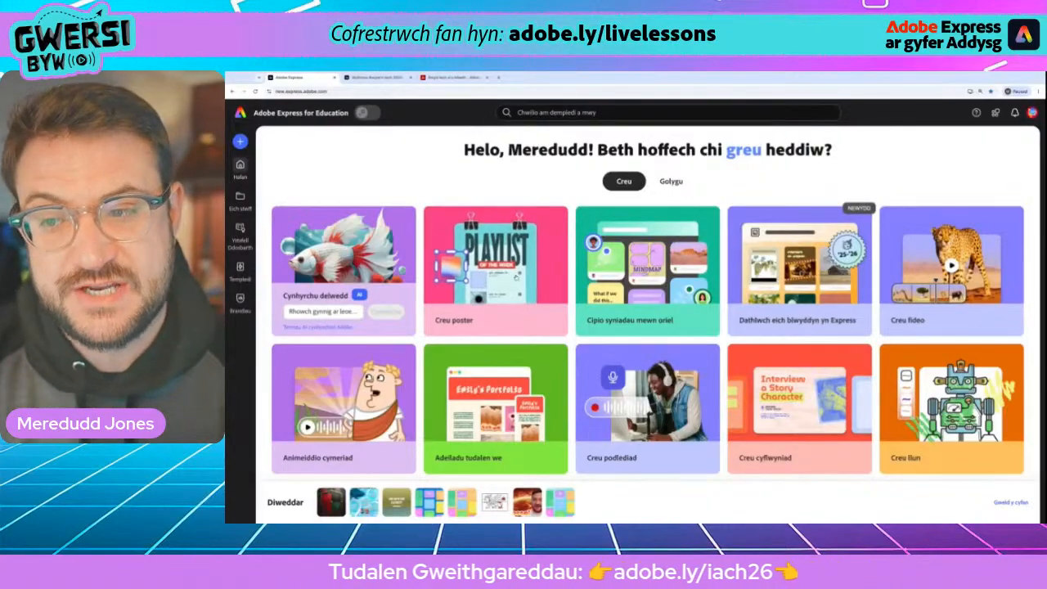
{"action": "scroll", "coordinate": [492, 300], "scroll_direction": "up", "scroll_amount": 5}
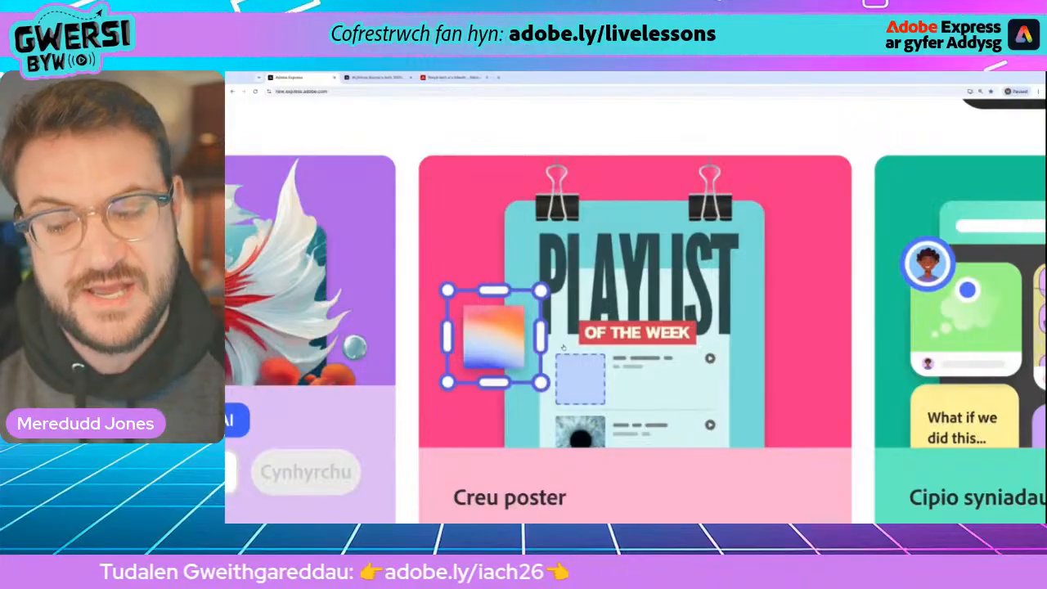
{"action": "scroll", "coordinate": [540, 292], "scroll_direction": "down", "scroll_amount": 5}
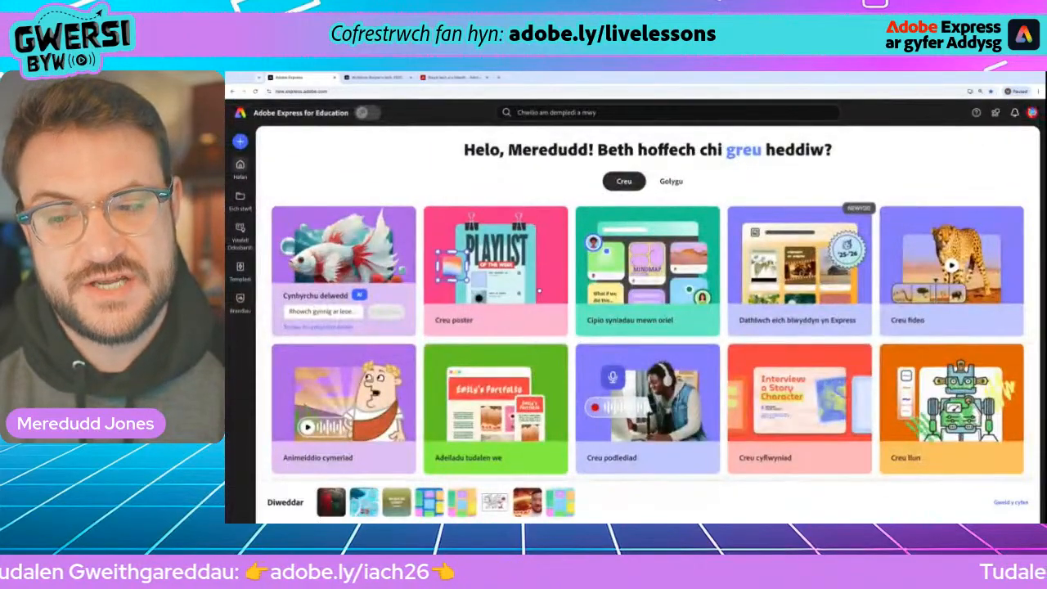
{"action": "left_click", "coordinate": [539, 289]}
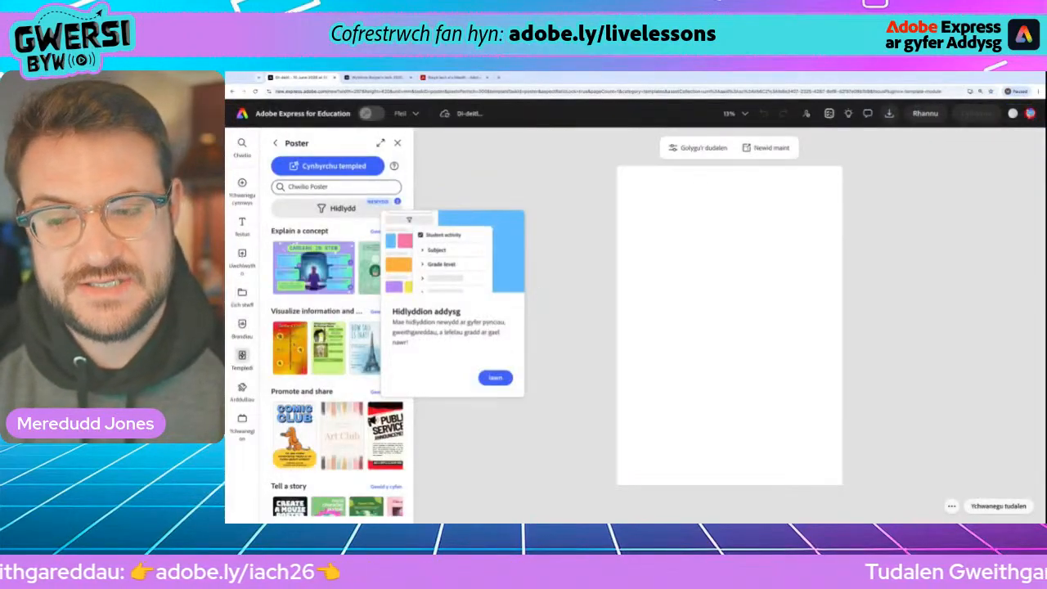
- Dismiss the education filters tip and open the background colour choices for the poster page
{"action": "left_click", "coordinate": [495, 378]}
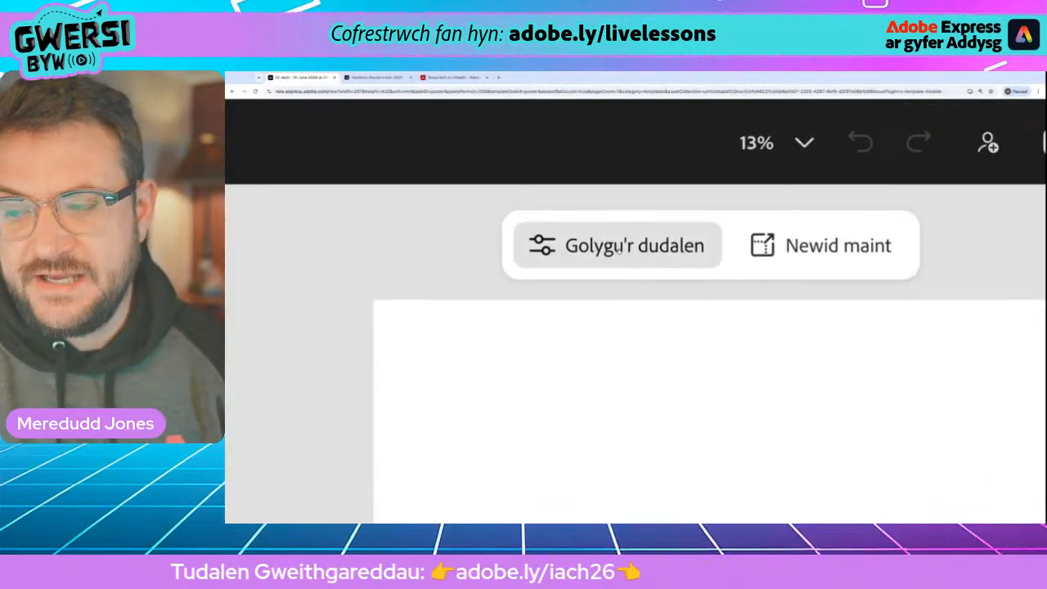
{"action": "left_click", "coordinate": [617, 247]}
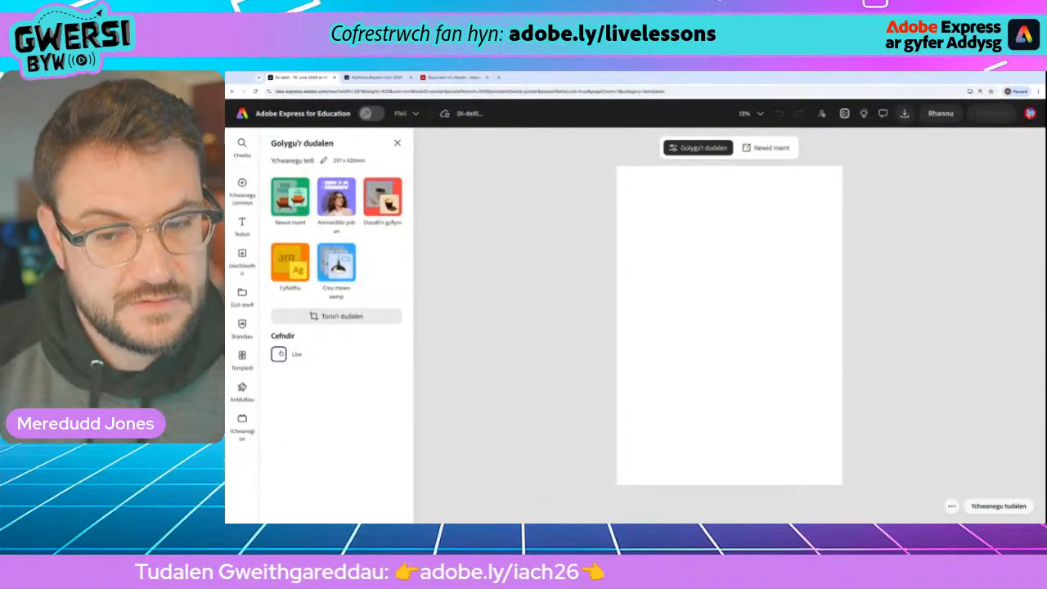
{"action": "left_click", "coordinate": [278, 353]}
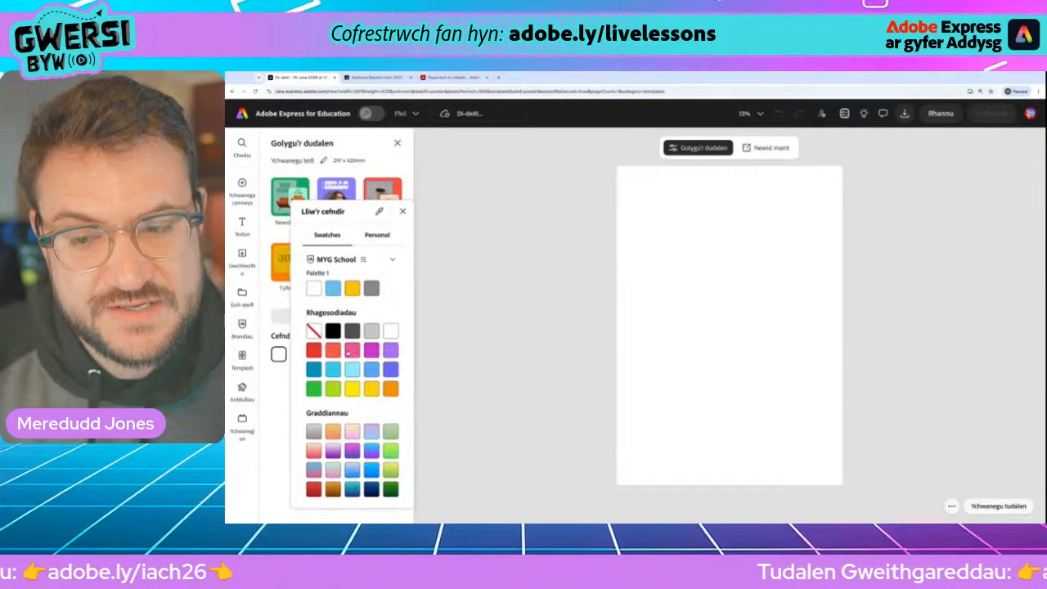
- Try solid pink, violet-blue, cyan and green preset colours as the page background
{"action": "left_click", "coordinate": [351, 350]}
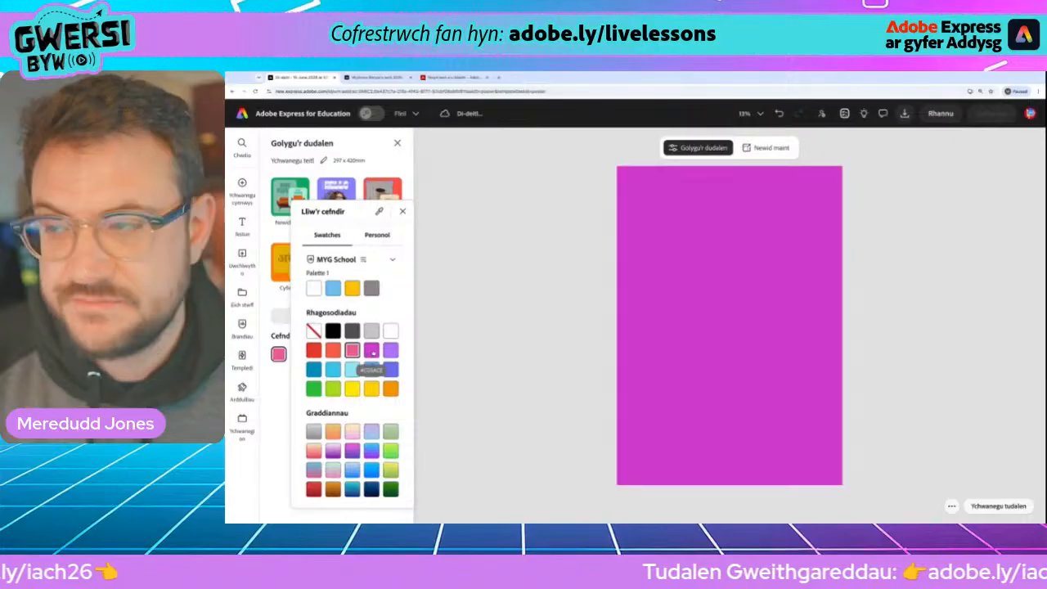
{"action": "left_click", "coordinate": [390, 370]}
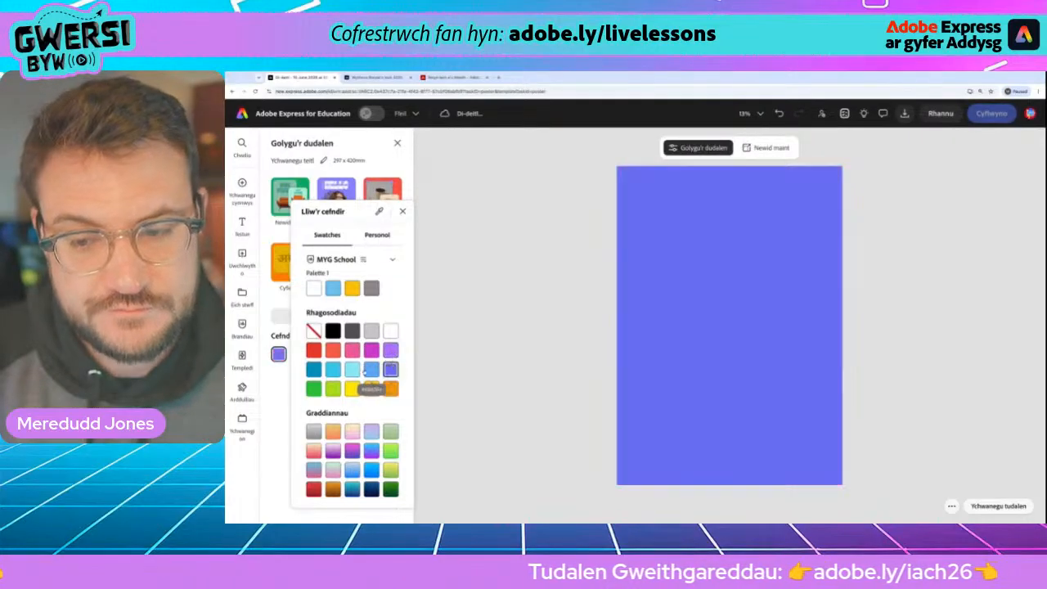
{"action": "left_click", "coordinate": [333, 369]}
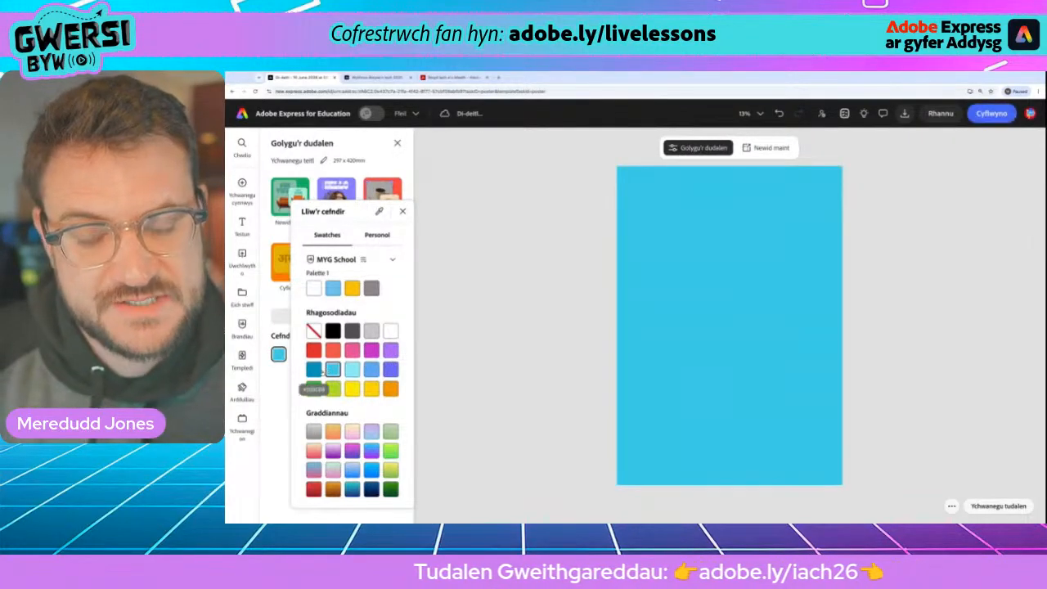
{"action": "left_click", "coordinate": [314, 388]}
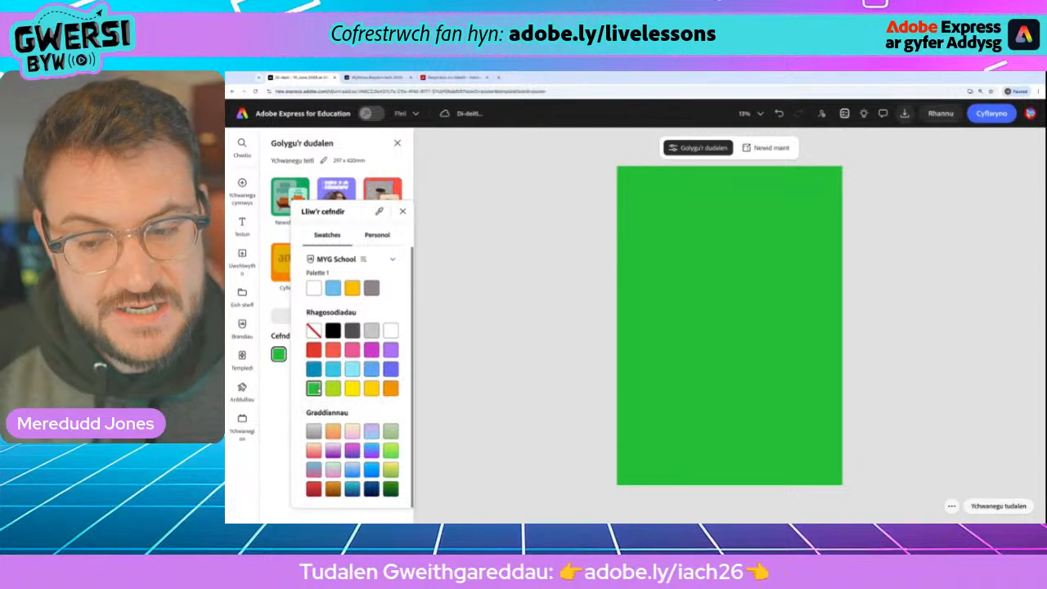
- Try preset gradients on the page background, from grey, pastel, blue-purple and yellow-red to the yellow-green and green ones
{"action": "left_click", "coordinate": [315, 432]}
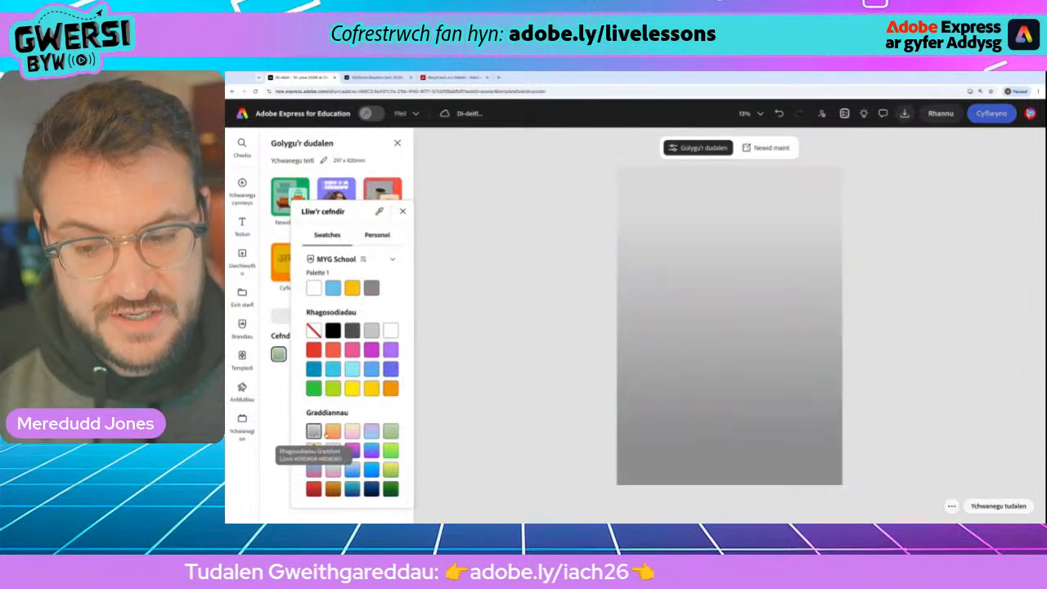
{"action": "left_click", "coordinate": [351, 431]}
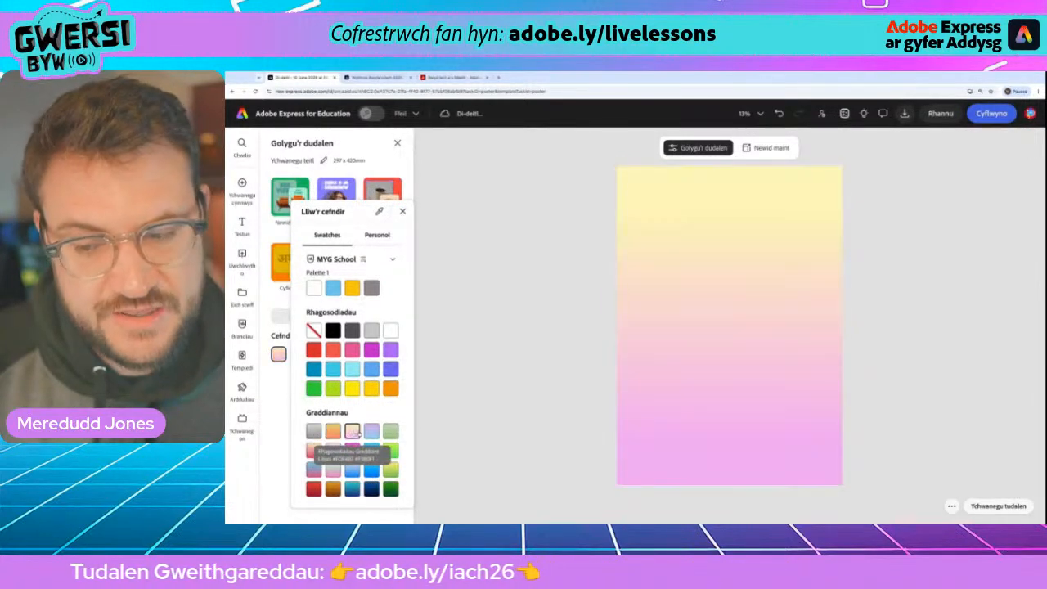
{"action": "left_click", "coordinate": [372, 431]}
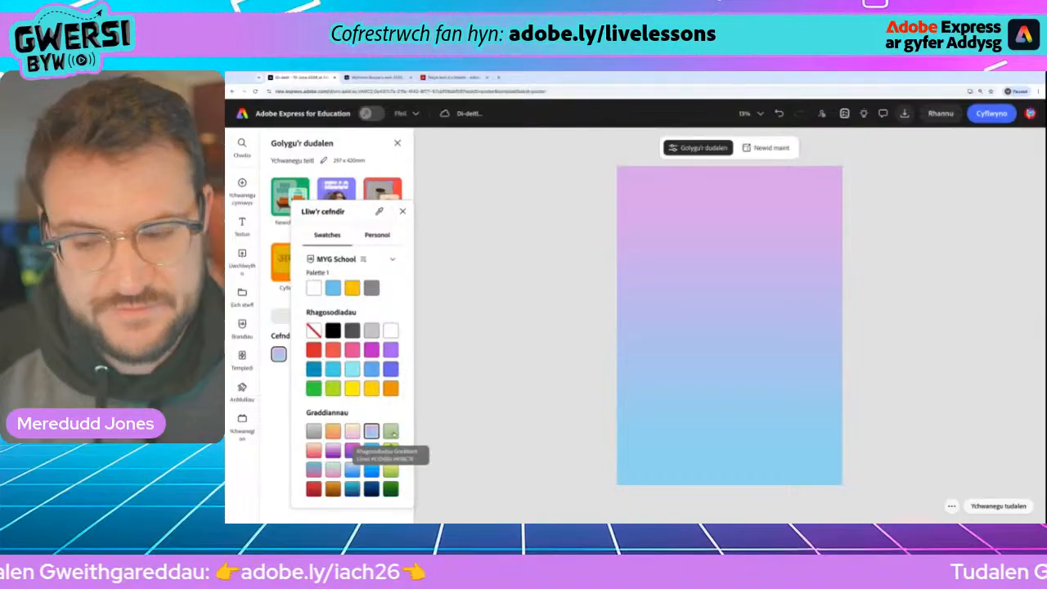
{"action": "left_click", "coordinate": [371, 450]}
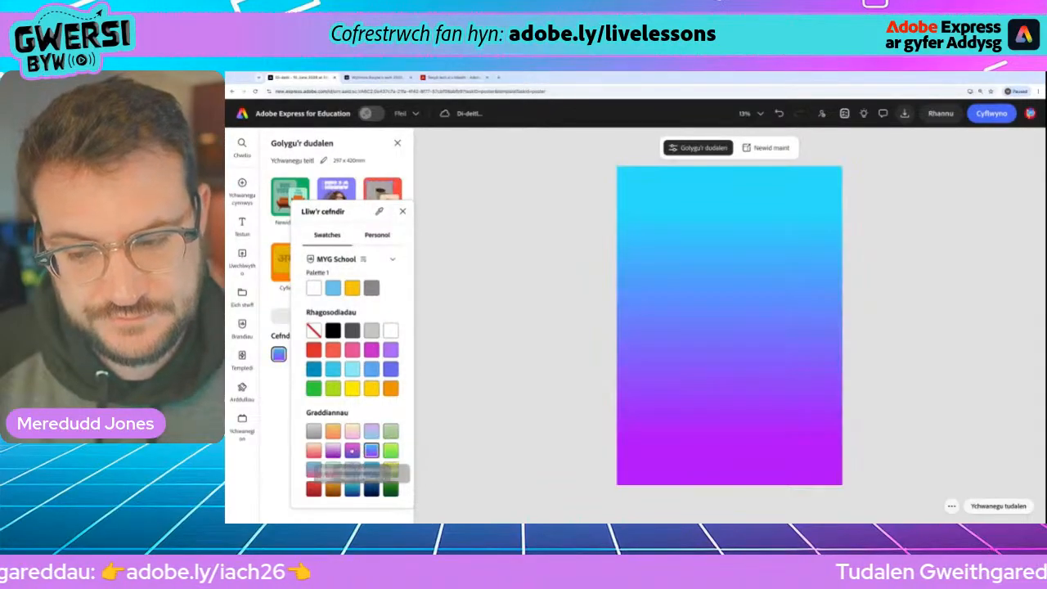
{"action": "left_click", "coordinate": [313, 450]}
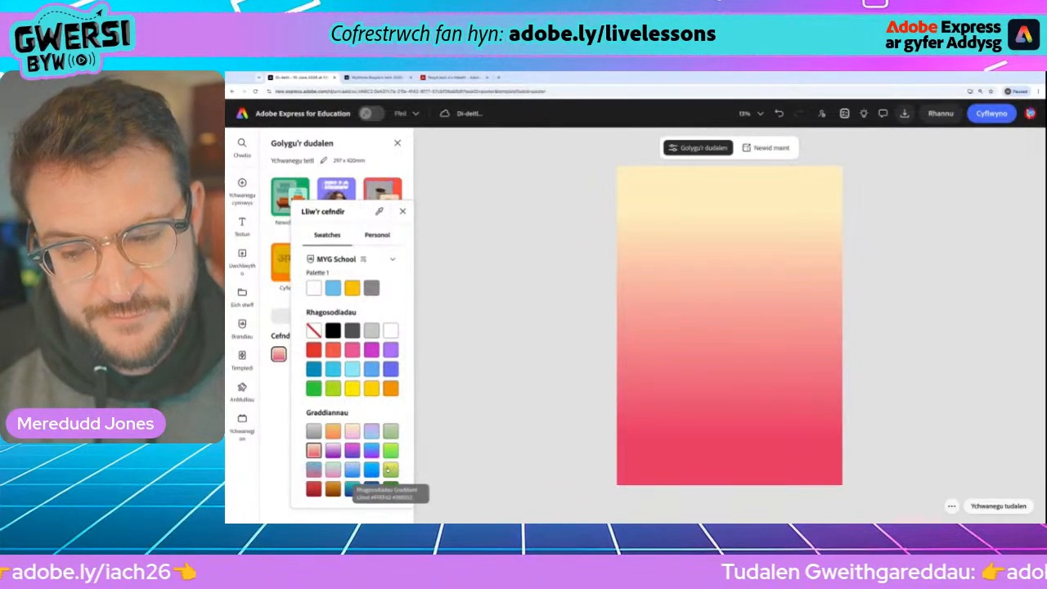
{"action": "left_click", "coordinate": [390, 470]}
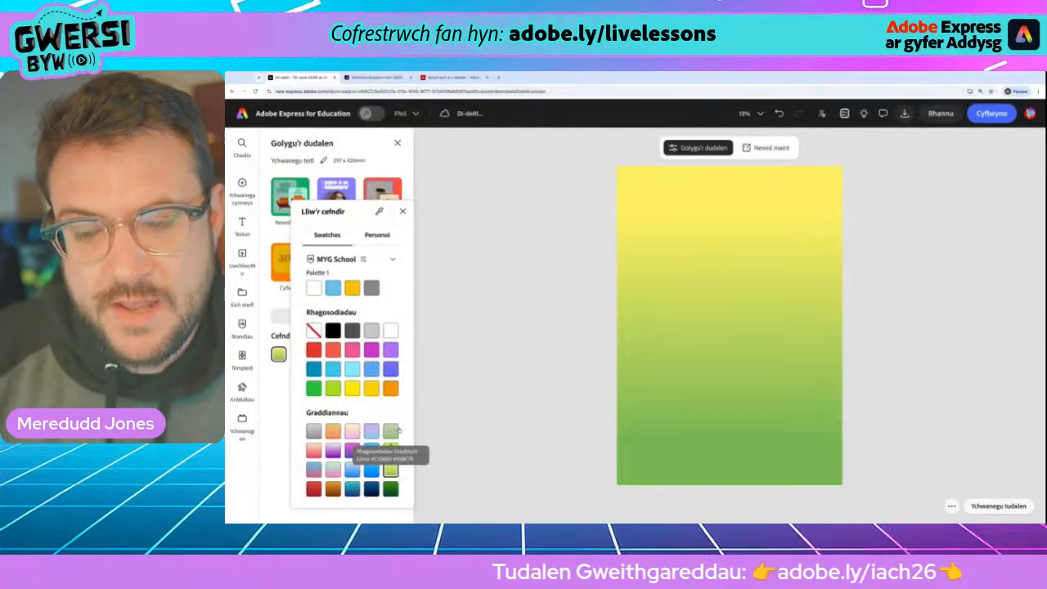
{"action": "left_click", "coordinate": [393, 431]}
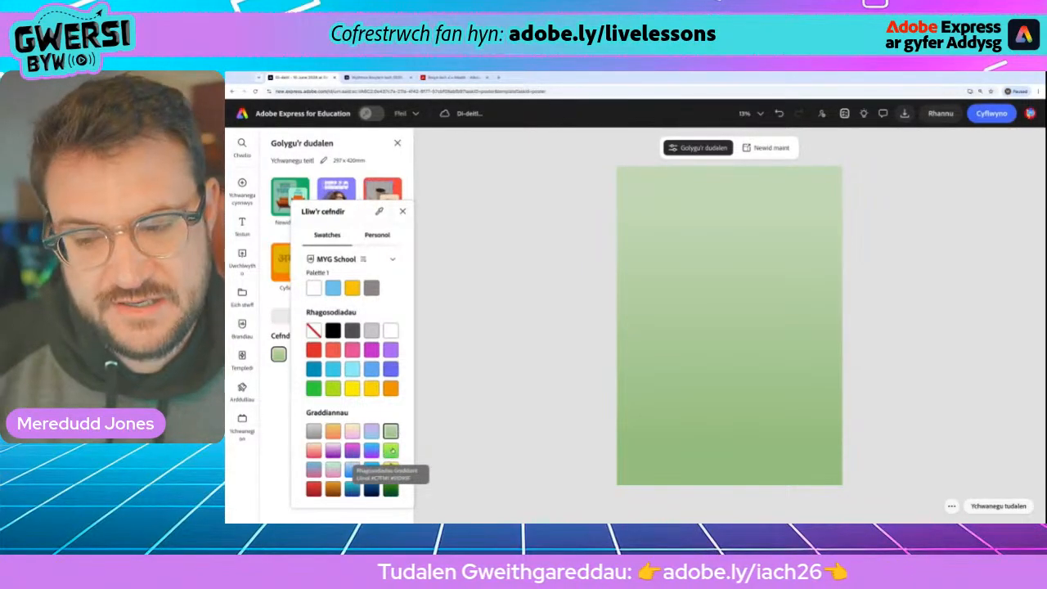
{"action": "left_click", "coordinate": [392, 451]}
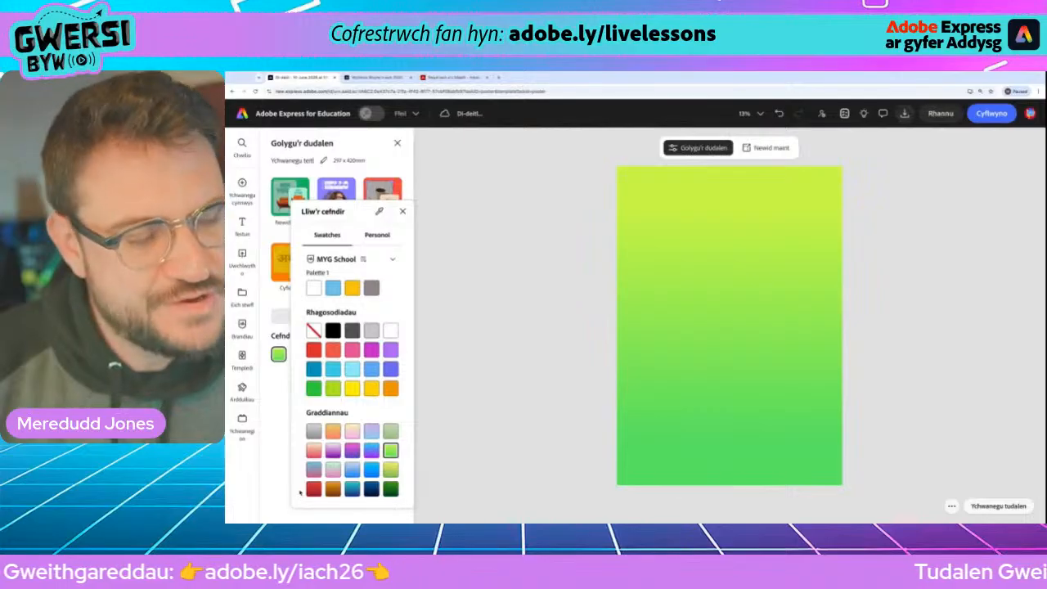
- Compare further background gradients, including teal-to-navy, mint-to-pink, cream-to-red, yellow-to-coral and orange-to-brown
{"action": "left_click", "coordinate": [352, 488]}
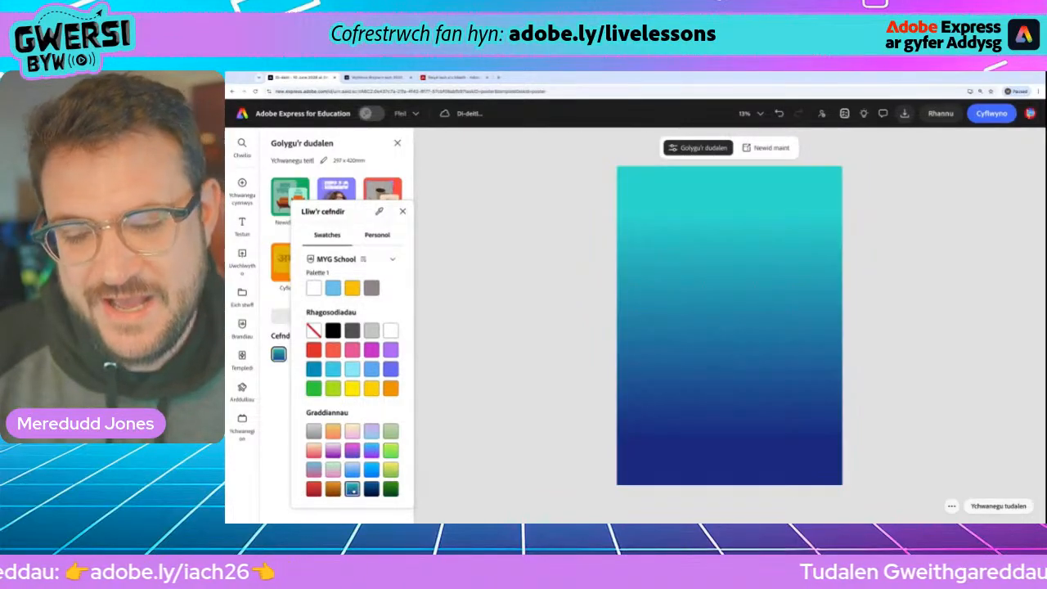
{"action": "left_click", "coordinate": [352, 469]}
{"action": "left_click", "coordinate": [333, 468]}
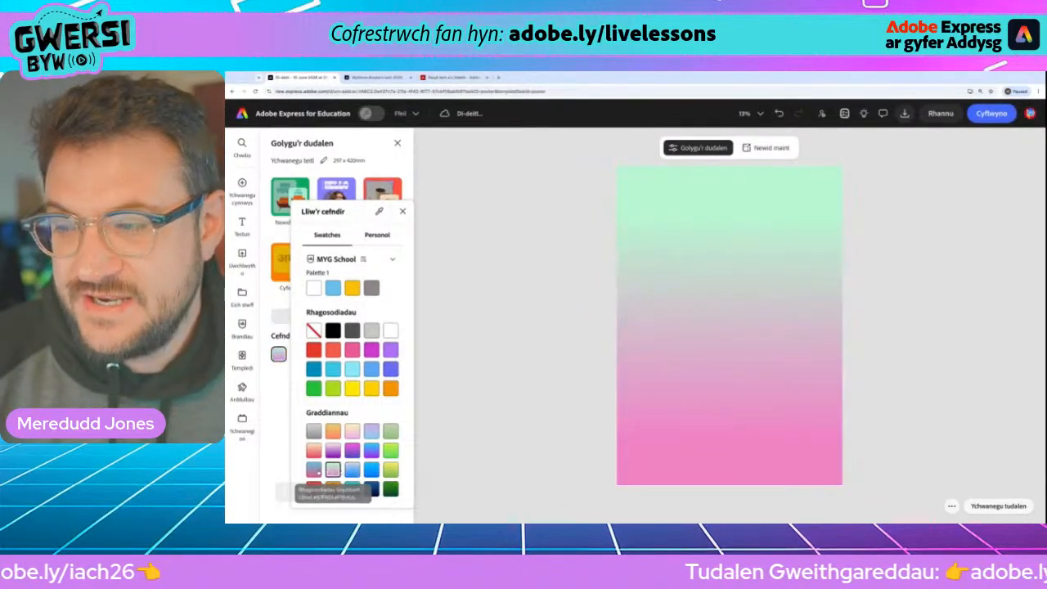
{"action": "left_click", "coordinate": [313, 469]}
{"action": "left_click", "coordinate": [314, 450]}
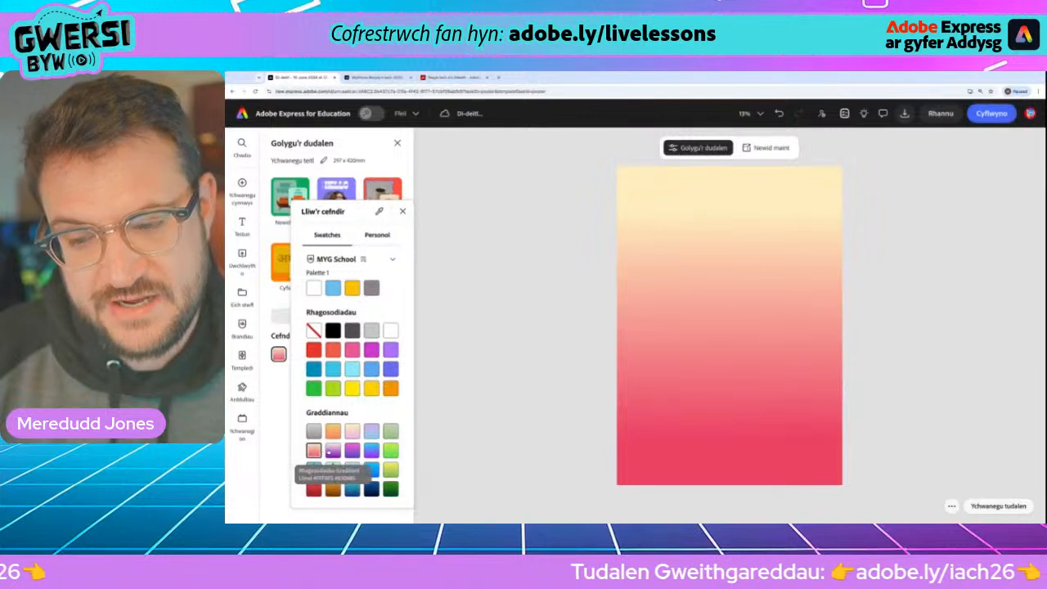
{"action": "left_click", "coordinate": [333, 450]}
{"action": "left_click", "coordinate": [314, 431]}
{"action": "left_click", "coordinate": [333, 431]}
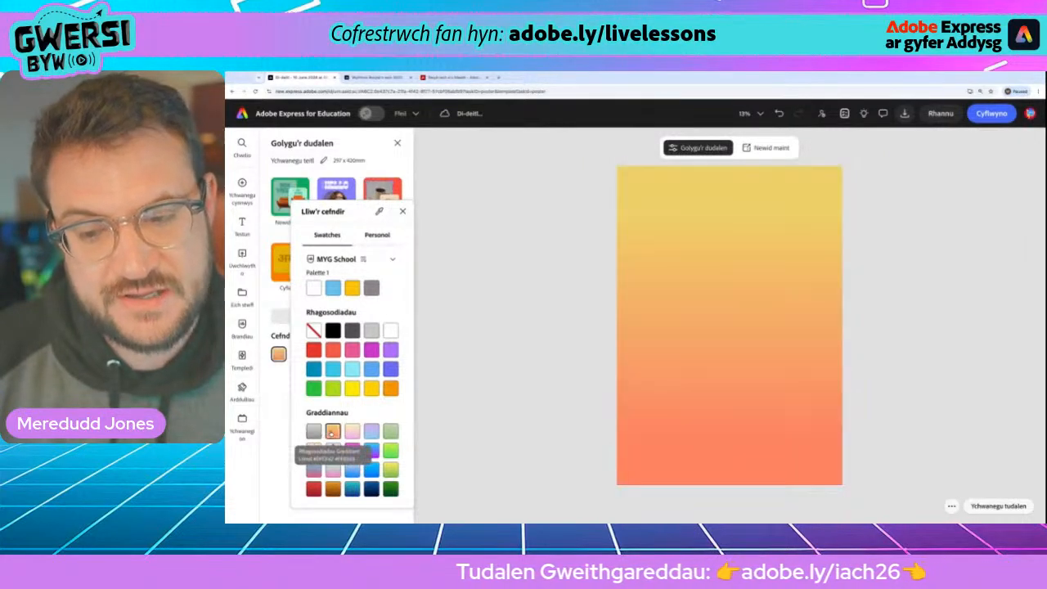
{"action": "left_click", "coordinate": [313, 488]}
{"action": "left_click", "coordinate": [333, 488]}
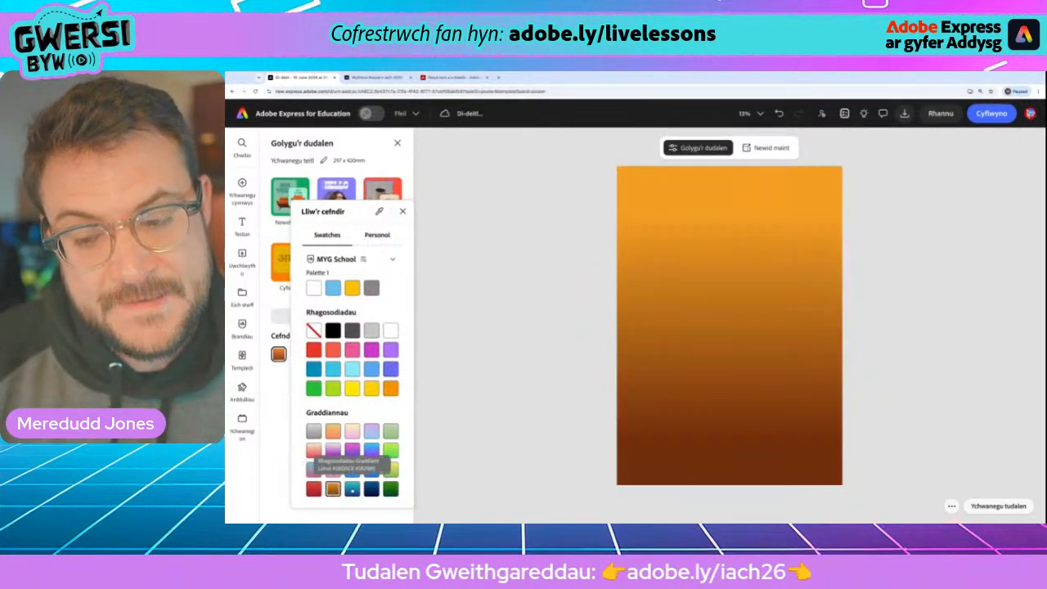
{"action": "left_click", "coordinate": [352, 489]}
- Set the page background to the bright lime-to-green preset gradient and close the colour choices
{"action": "left_click", "coordinate": [390, 450]}
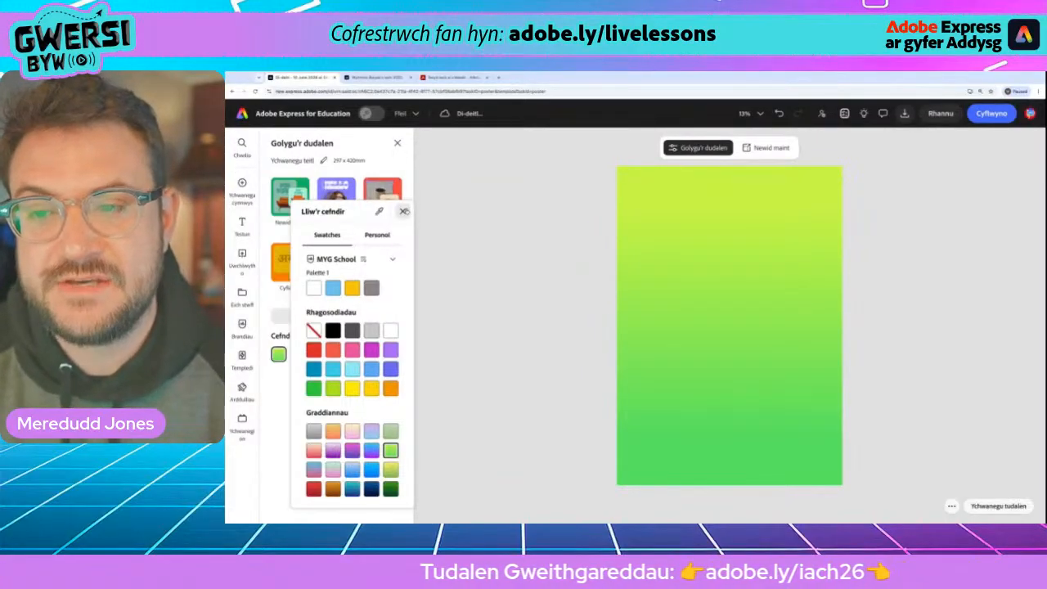
{"action": "left_click", "coordinate": [401, 211]}
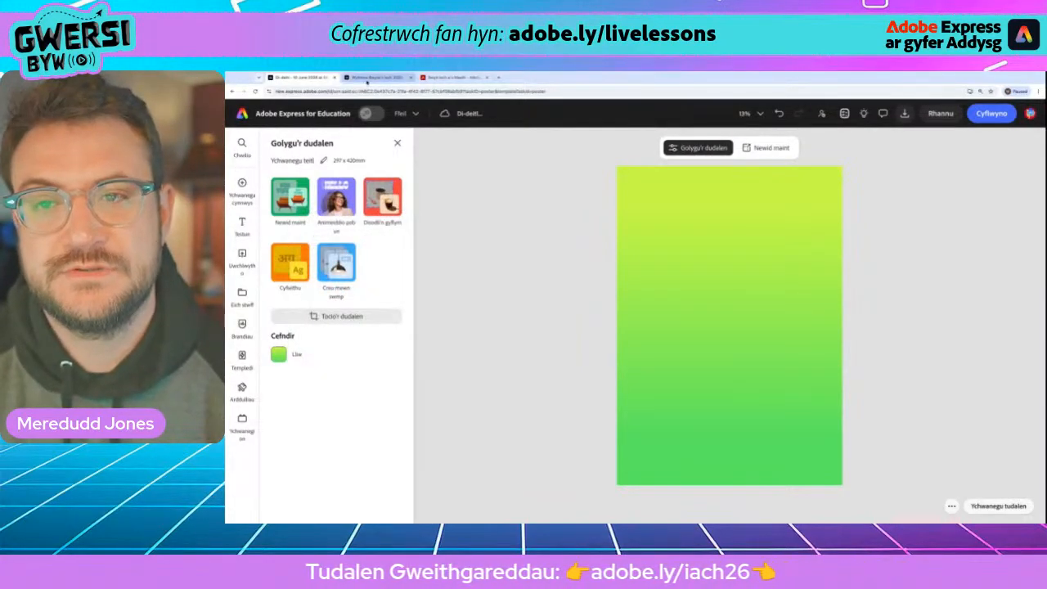
- Enlarge the nutrition table on the Wythnos Bwyta'n Iach 2026 page to review the foods, close it, and return to the poster
{"action": "left_click", "coordinate": [365, 79]}
{"action": "scroll", "coordinate": [435, 407], "scroll_direction": "down", "scroll_amount": 3}
{"action": "scroll", "coordinate": [435, 407], "scroll_direction": "down", "scroll_amount": 1}
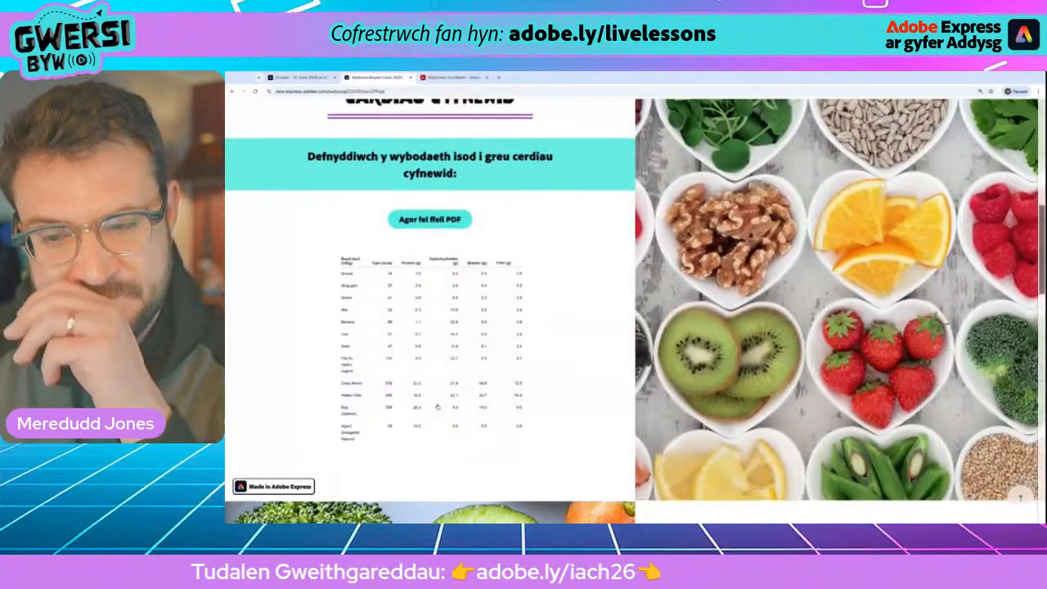
{"action": "left_click", "coordinate": [385, 334]}
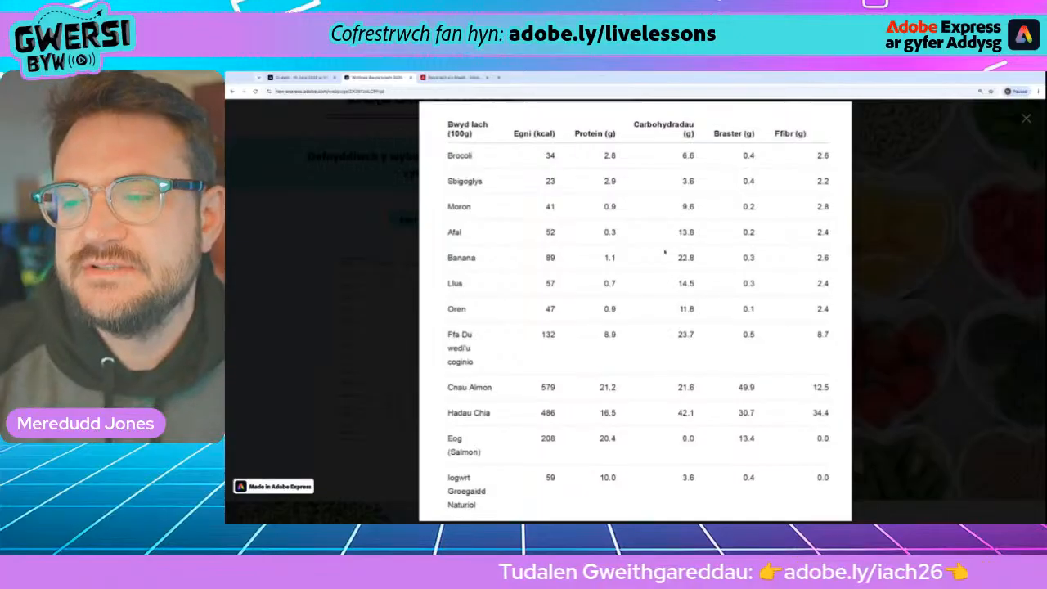
{"action": "left_click", "coordinate": [934, 207]}
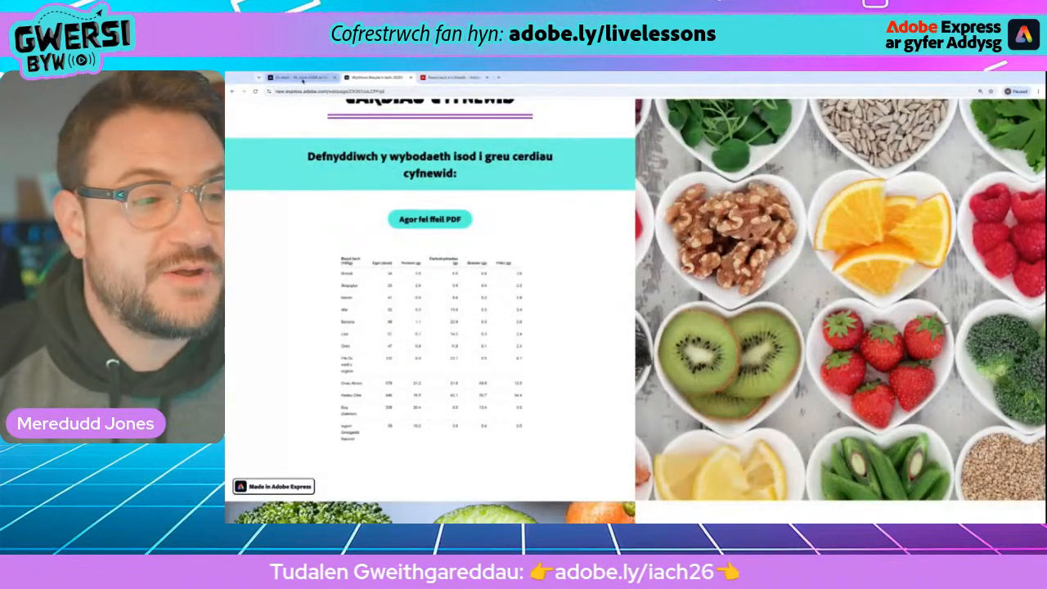
{"action": "left_click", "coordinate": [302, 77]}
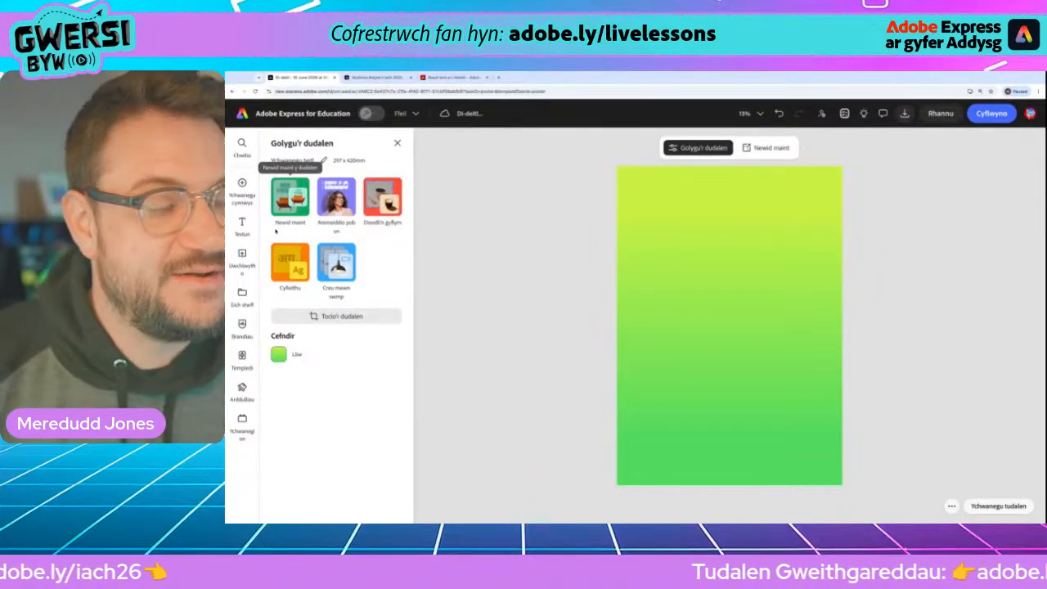
- Search the photo library for "banana"
{"action": "mouse_move", "coordinate": [241, 182]}
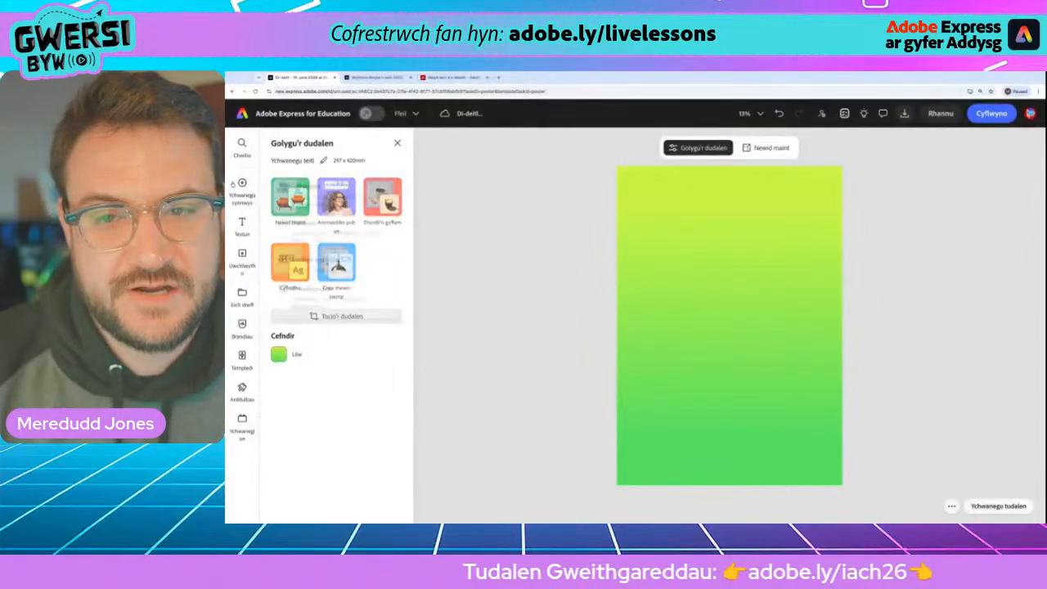
{"action": "mouse_move", "coordinate": [241, 183]}
{"action": "left_click", "coordinate": [339, 185]}
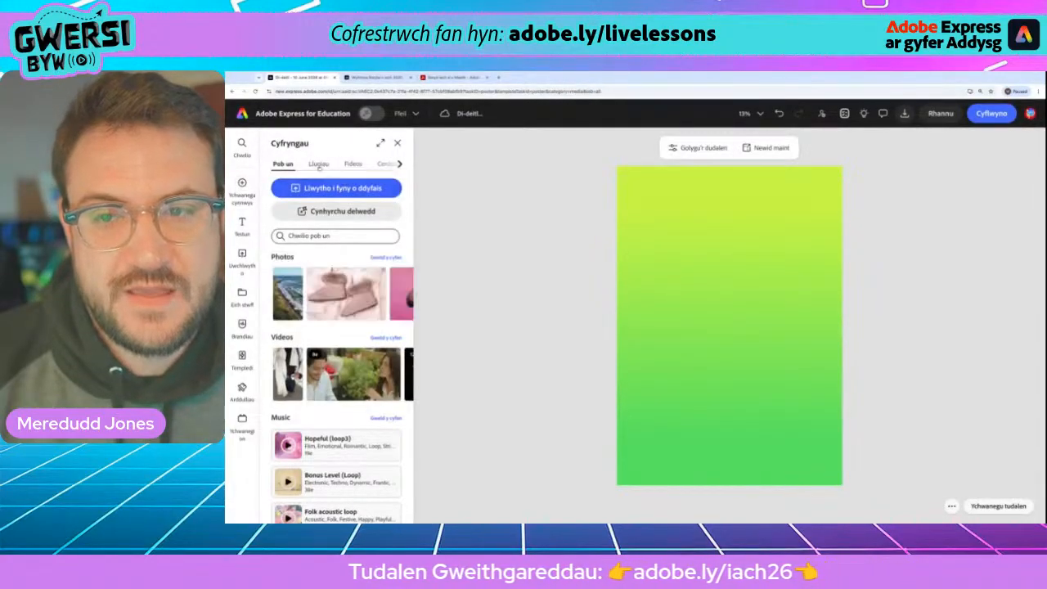
{"action": "left_click", "coordinate": [318, 164]}
{"action": "left_click", "coordinate": [313, 237]}
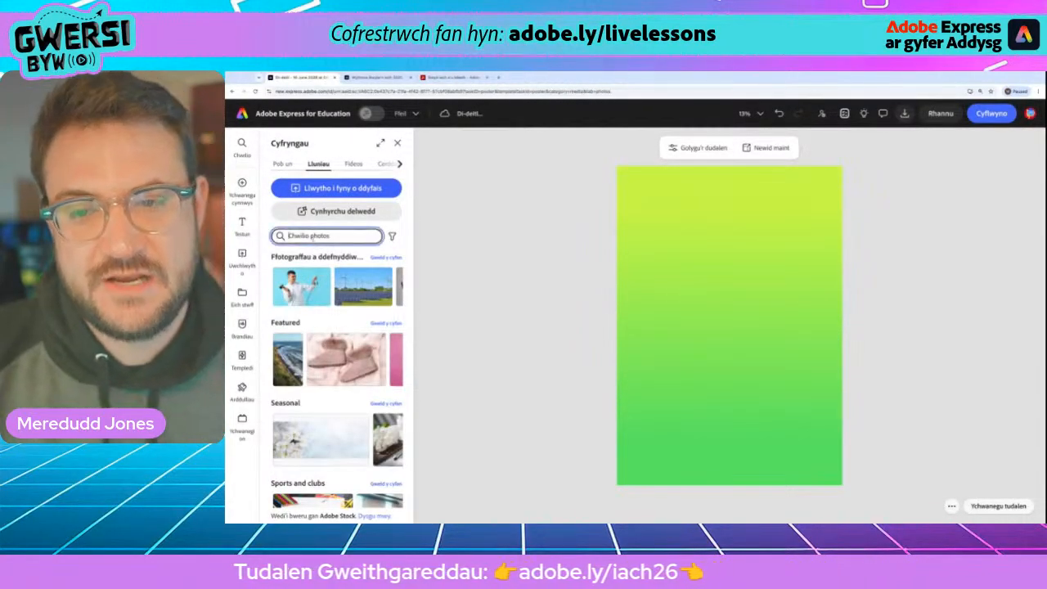
{"action": "type", "text": "banana"}
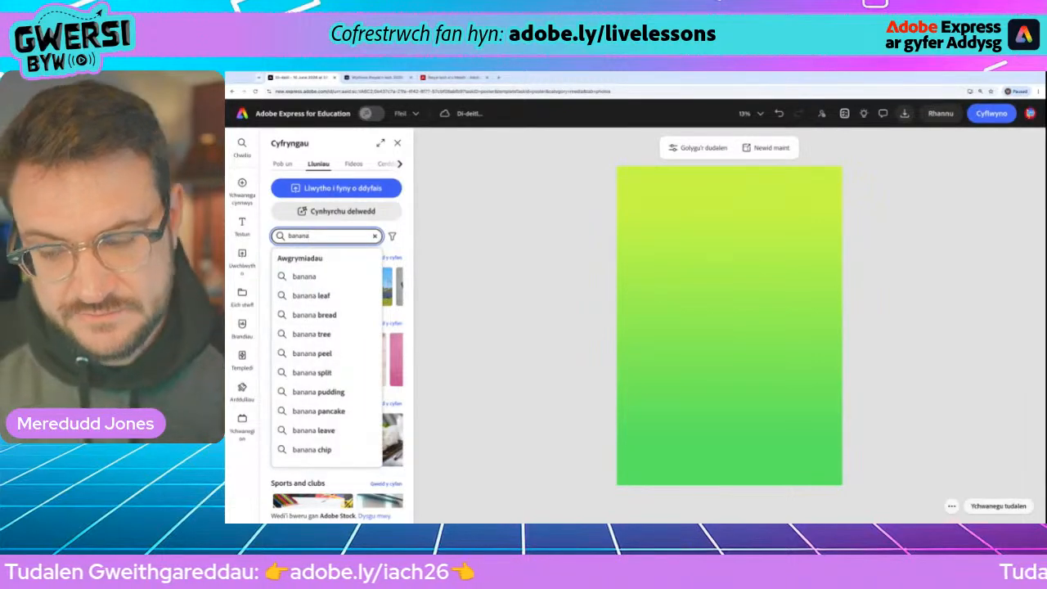
{"action": "key", "text": "Return"}
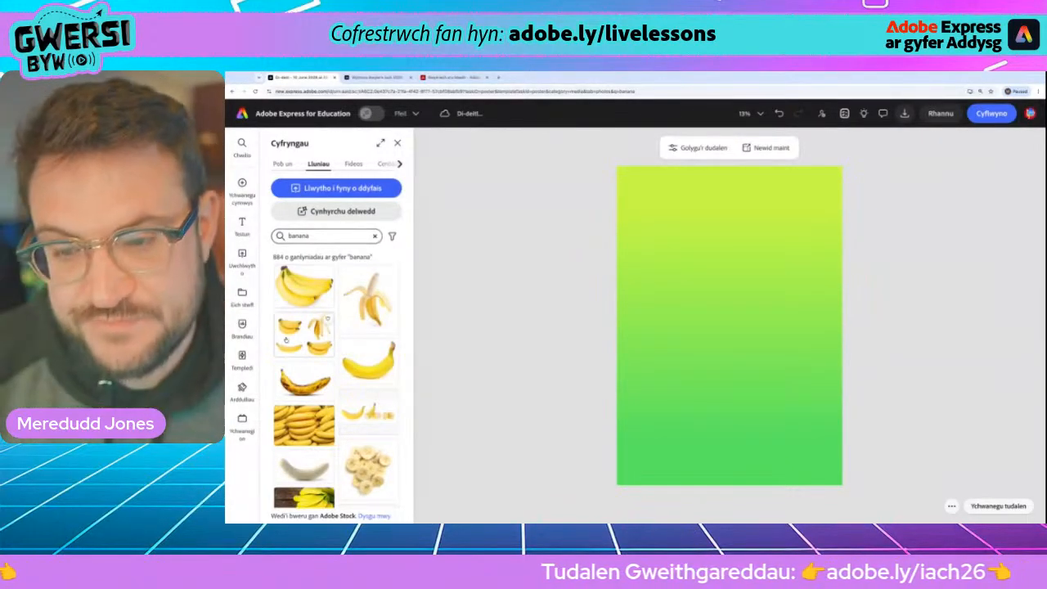
- Browse the banana photos and examine the single peeled banana near the start of the results
{"action": "scroll", "coordinate": [304, 323], "scroll_direction": "down", "scroll_amount": 3}
{"action": "scroll", "coordinate": [288, 340], "scroll_direction": "down", "scroll_amount": 5}
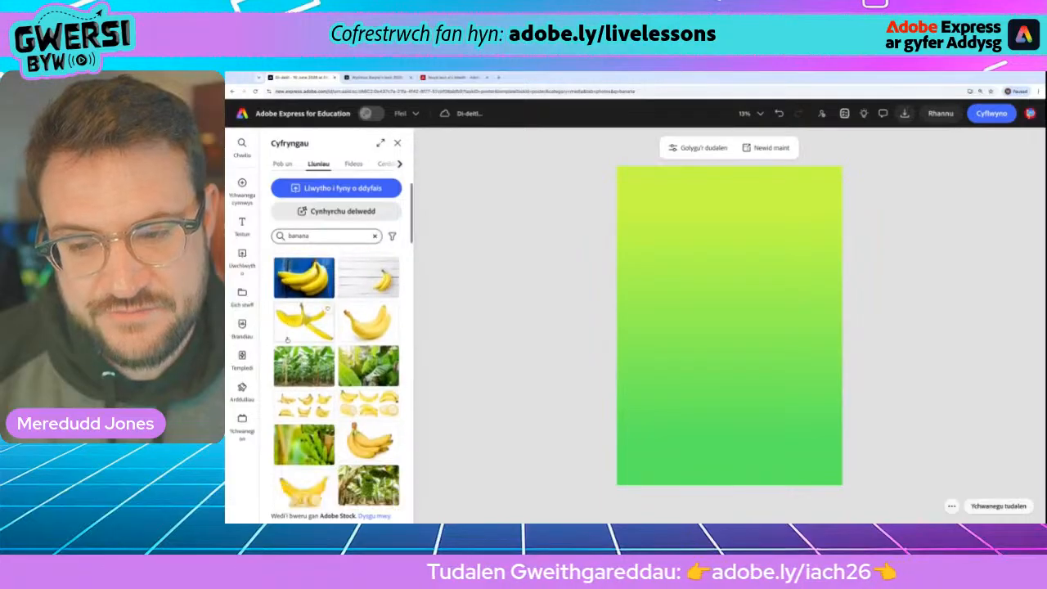
{"action": "scroll", "coordinate": [288, 339], "scroll_direction": "down", "scroll_amount": 3}
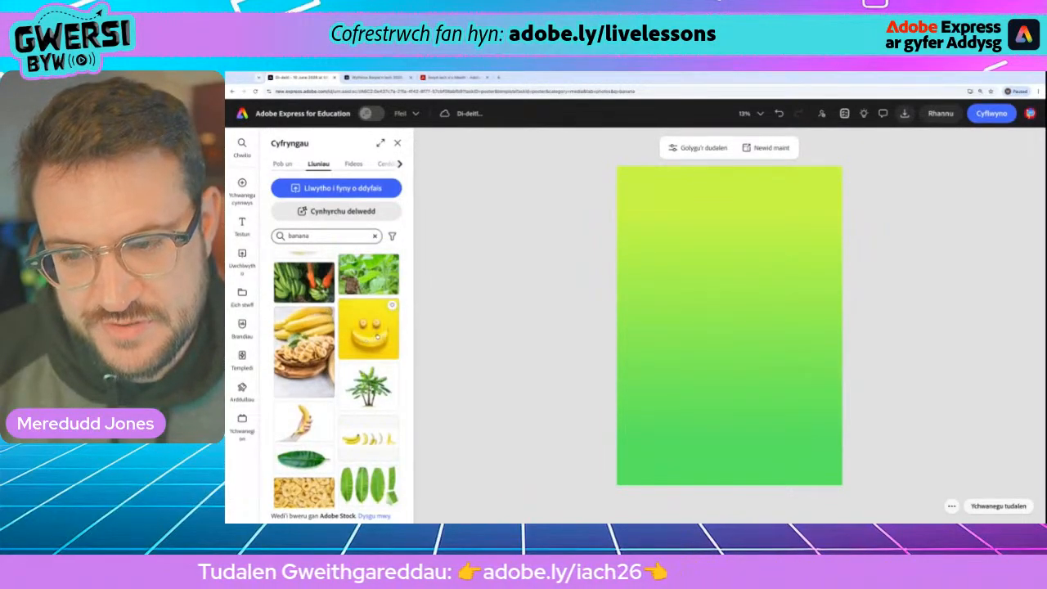
{"action": "scroll", "coordinate": [338, 349], "scroll_direction": "down", "scroll_amount": 5}
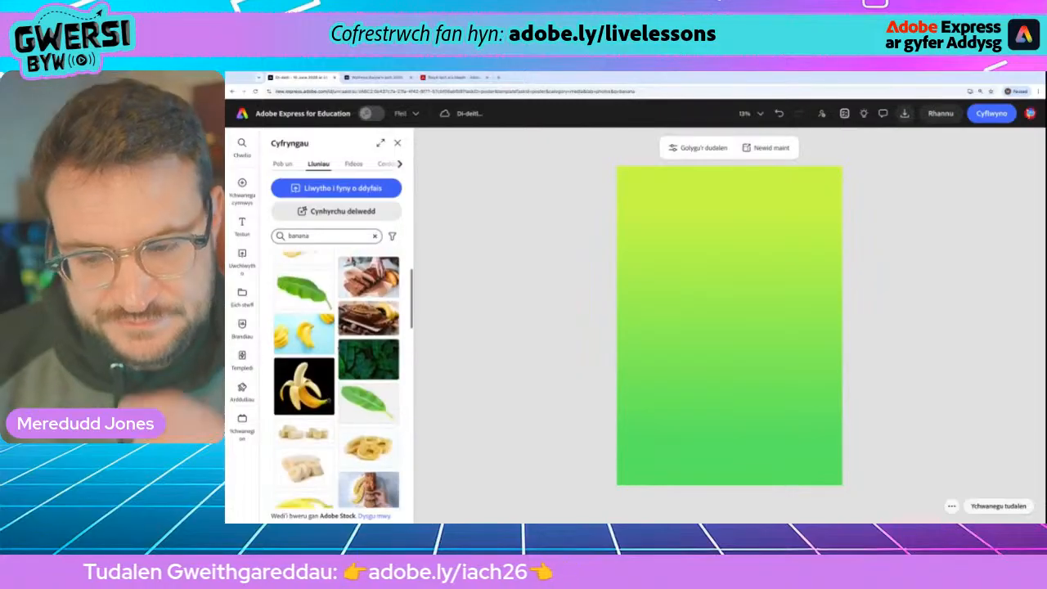
{"action": "scroll", "coordinate": [301, 367], "scroll_direction": "down", "scroll_amount": 8}
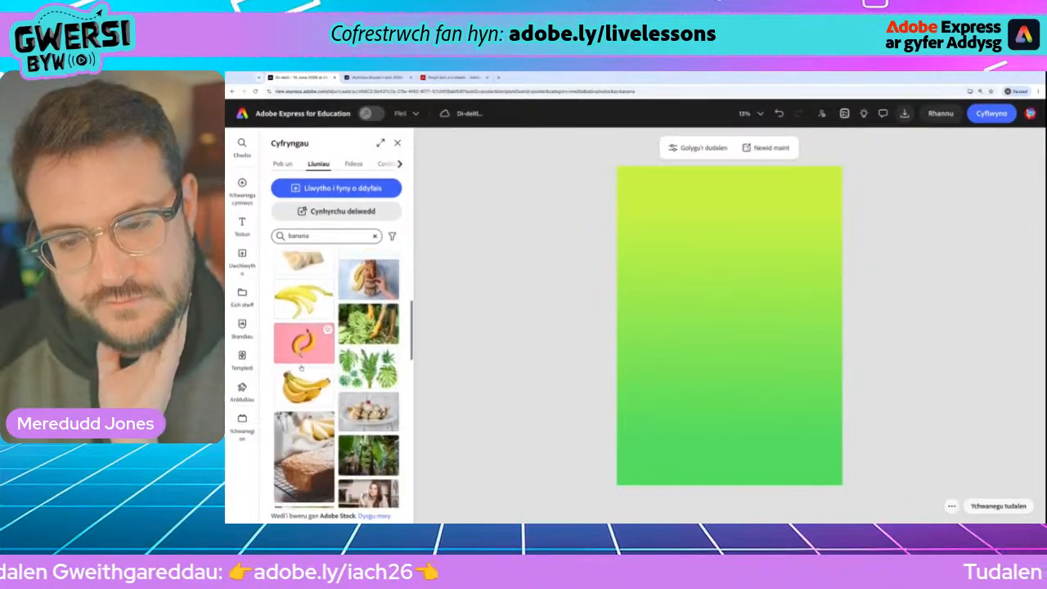
{"action": "scroll", "coordinate": [336, 384], "scroll_direction": "down", "scroll_amount": 6}
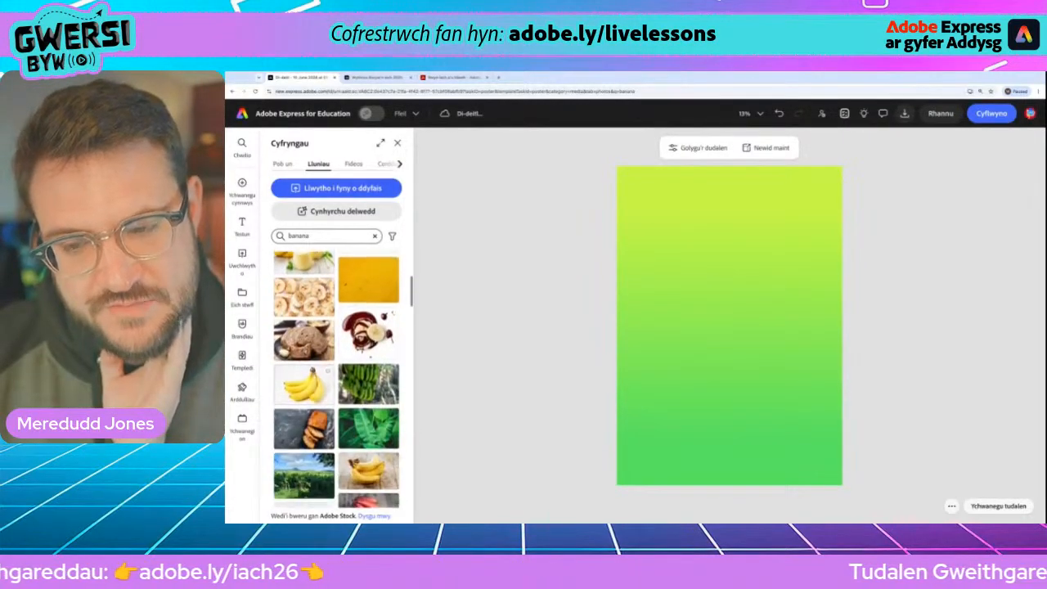
{"action": "scroll", "coordinate": [331, 360], "scroll_direction": "down", "scroll_amount": 8}
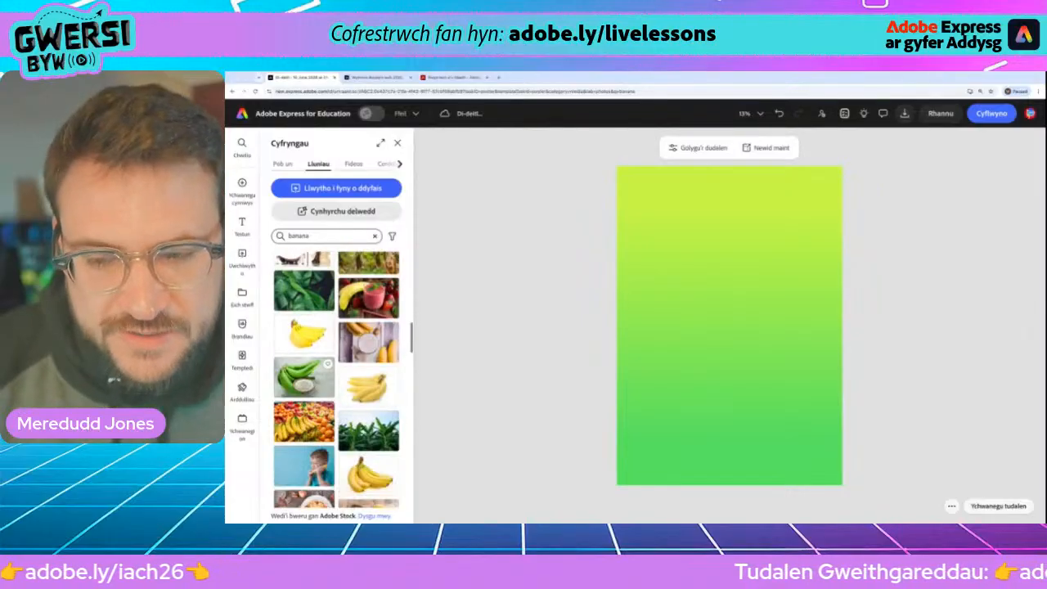
{"action": "scroll", "coordinate": [335, 376], "scroll_direction": "down", "scroll_amount": 8}
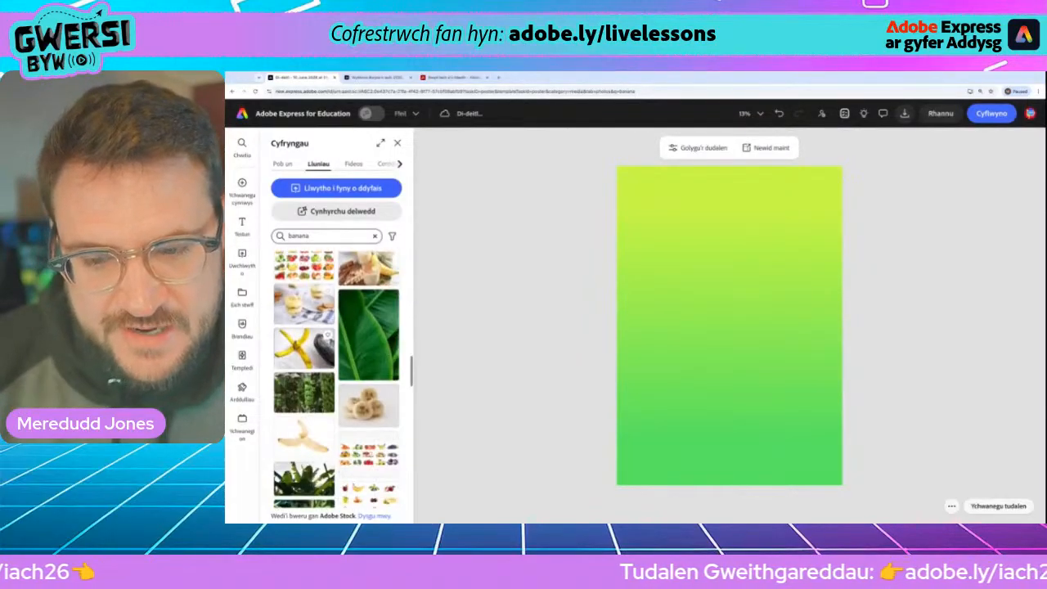
{"action": "scroll", "coordinate": [337, 380], "scroll_direction": "down", "scroll_amount": 8}
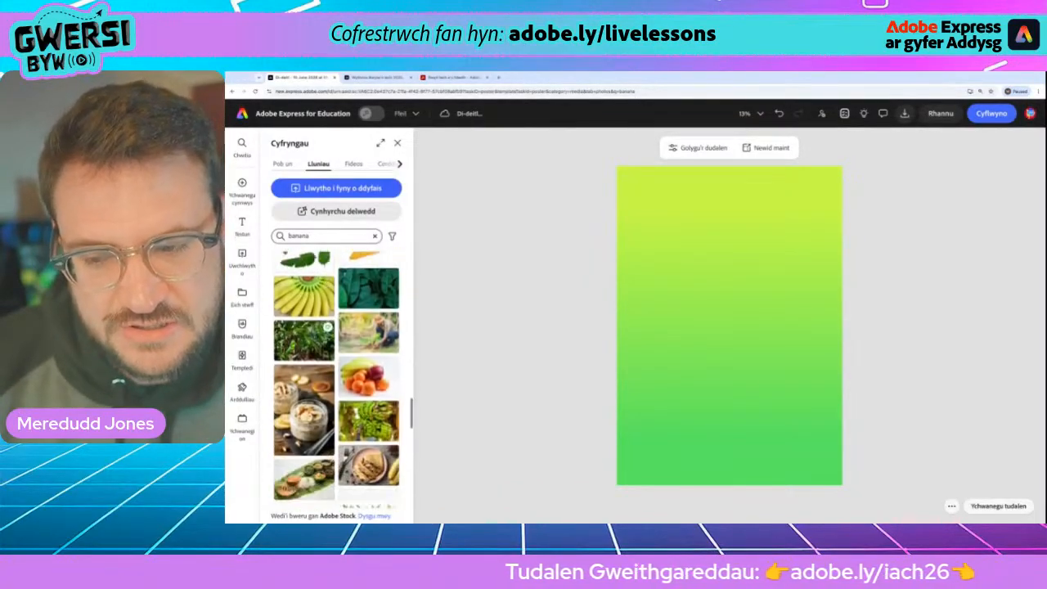
{"action": "scroll", "coordinate": [336, 380], "scroll_direction": "up", "scroll_amount": 15}
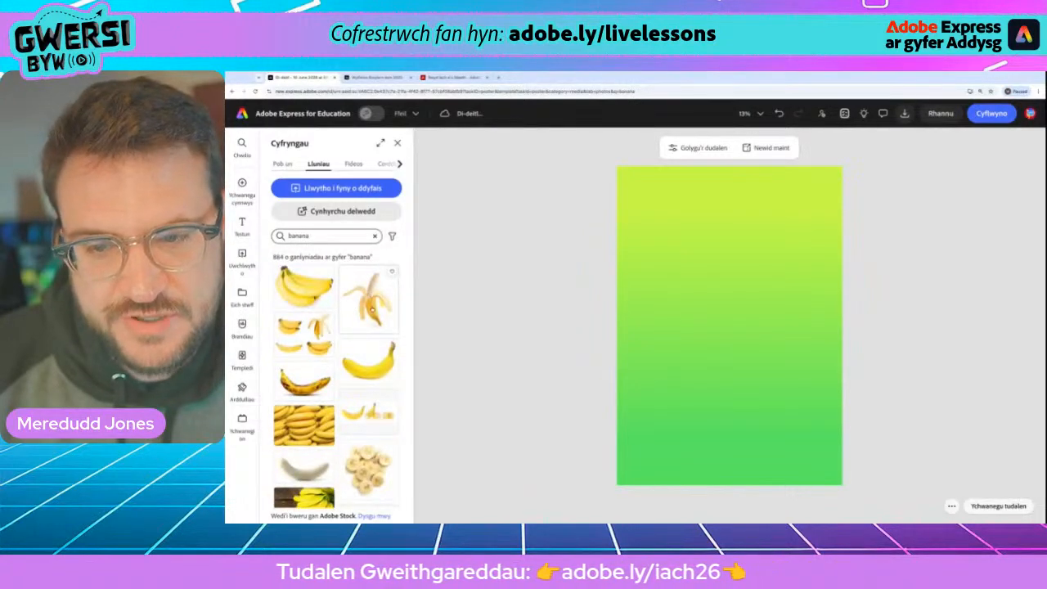
{"action": "scroll", "coordinate": [371, 309], "scroll_direction": "up", "scroll_amount": 5}
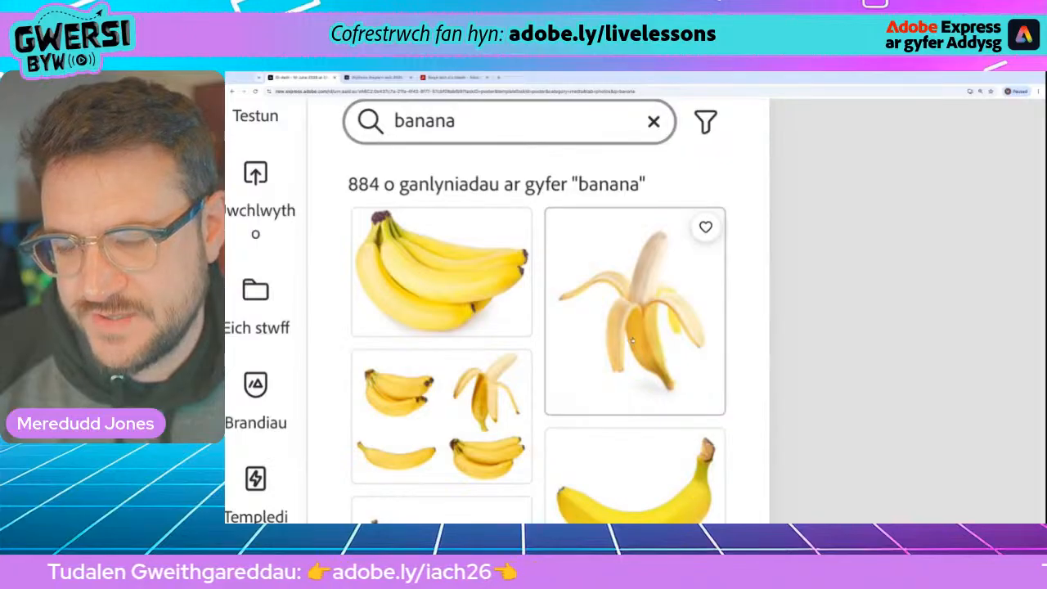
{"action": "scroll", "coordinate": [620, 343], "scroll_direction": "down", "scroll_amount": 5}
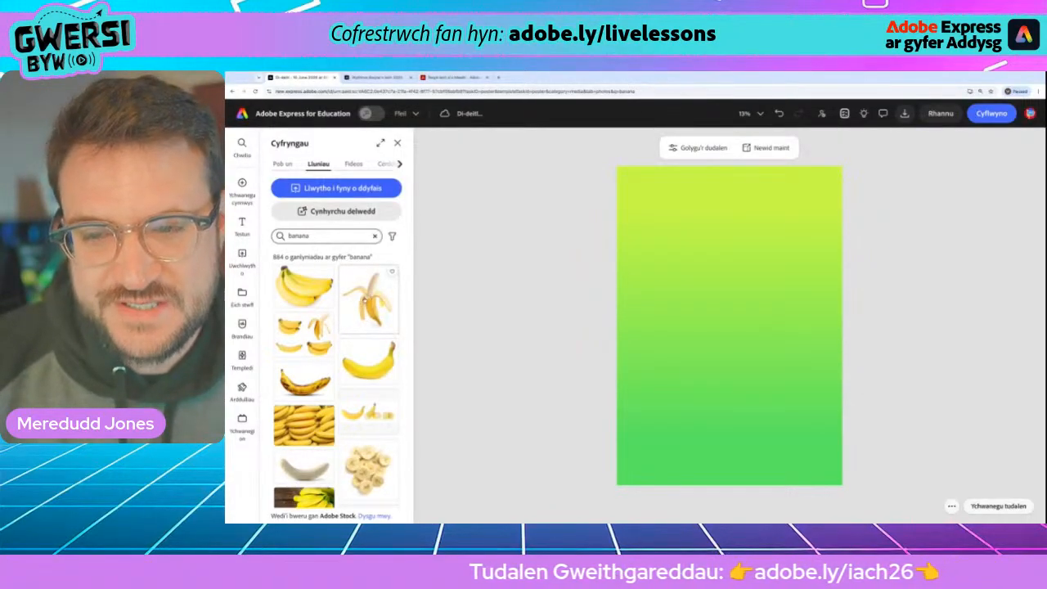
- Add the photo of the single peeled banana to the poster and position it in the centre of the page
{"action": "left_click", "coordinate": [368, 300]}
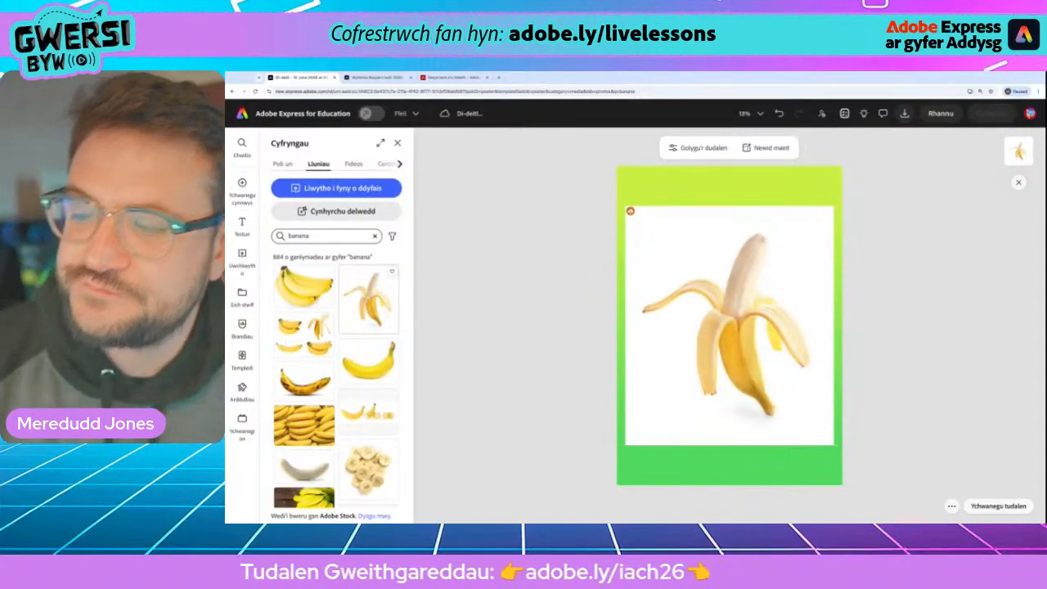
{"action": "left_click", "coordinate": [790, 368]}
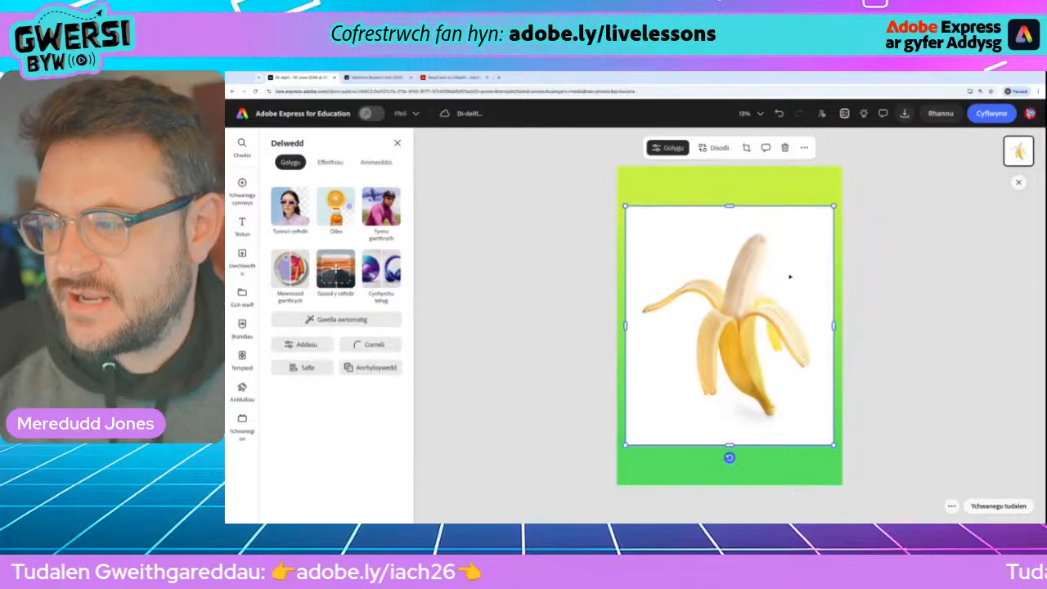
{"action": "left_click_drag", "start_coordinate": [768, 337], "coordinate": [783, 317]}
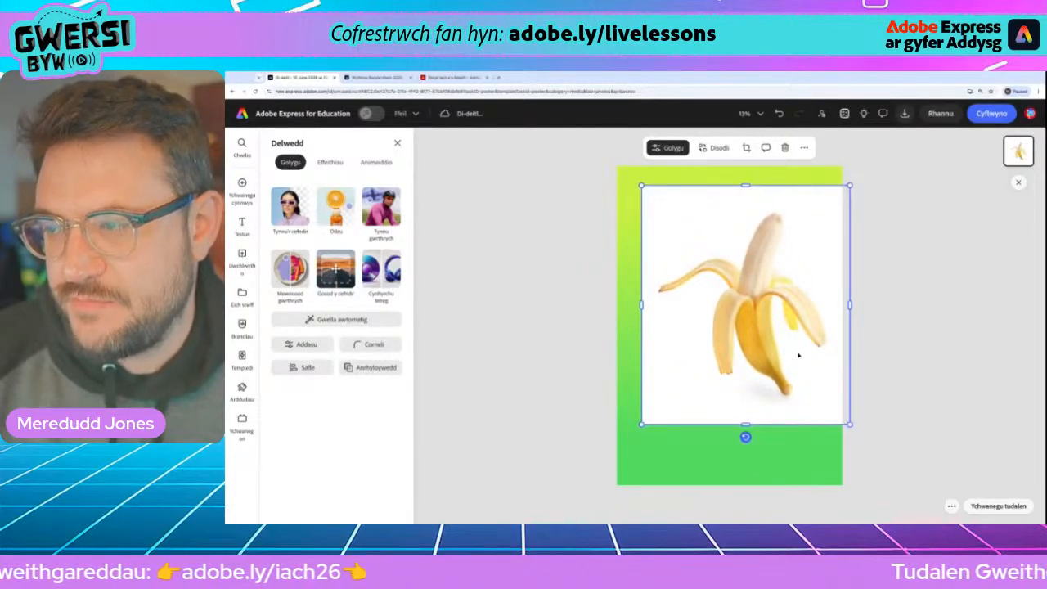
{"action": "left_click_drag", "start_coordinate": [798, 355], "coordinate": [781, 375]}
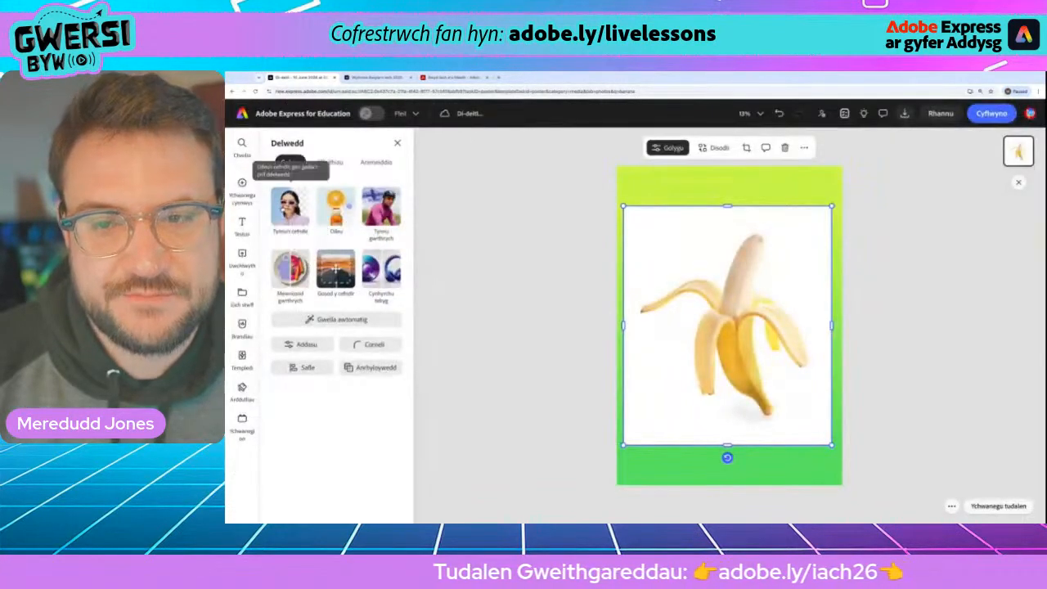
- Remove the white background from the banana photo and dismiss the brand setup prompt
{"action": "left_click", "coordinate": [284, 208]}
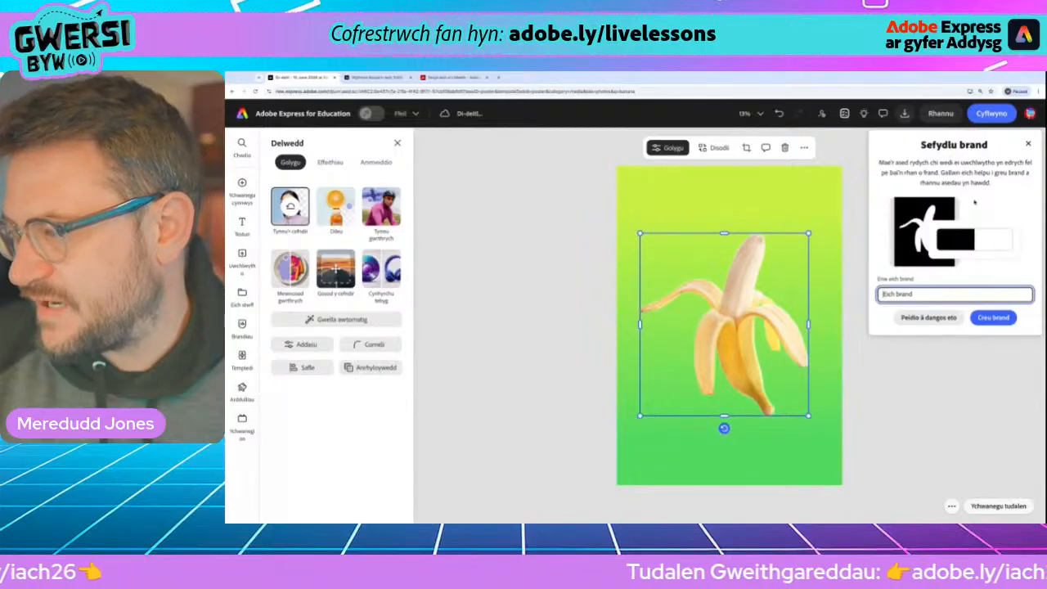
{"action": "left_click", "coordinate": [1029, 144]}
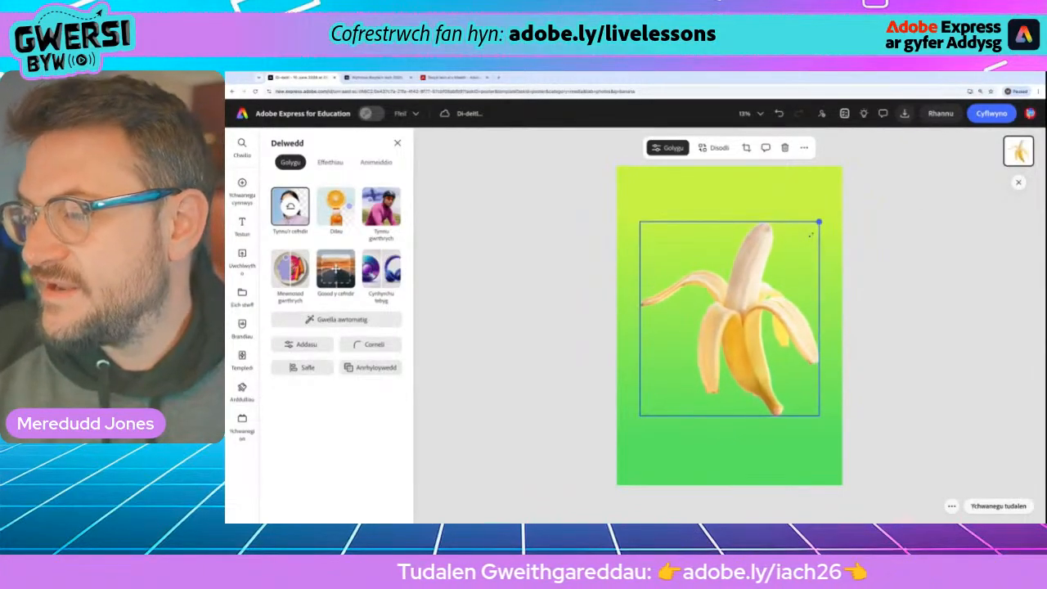
- Resize the banana cutout, tilt it slightly clockwise, and place it slightly above the middle of the page
{"action": "left_click_drag", "start_coordinate": [754, 363], "coordinate": [746, 336]}
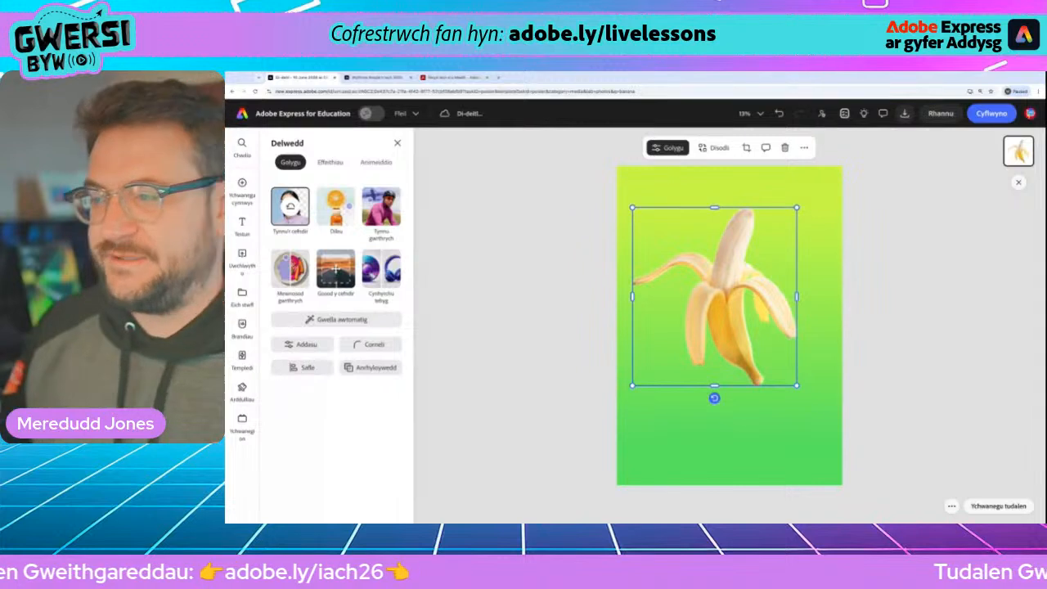
{"action": "left_click_drag", "start_coordinate": [732, 328], "coordinate": [733, 331]}
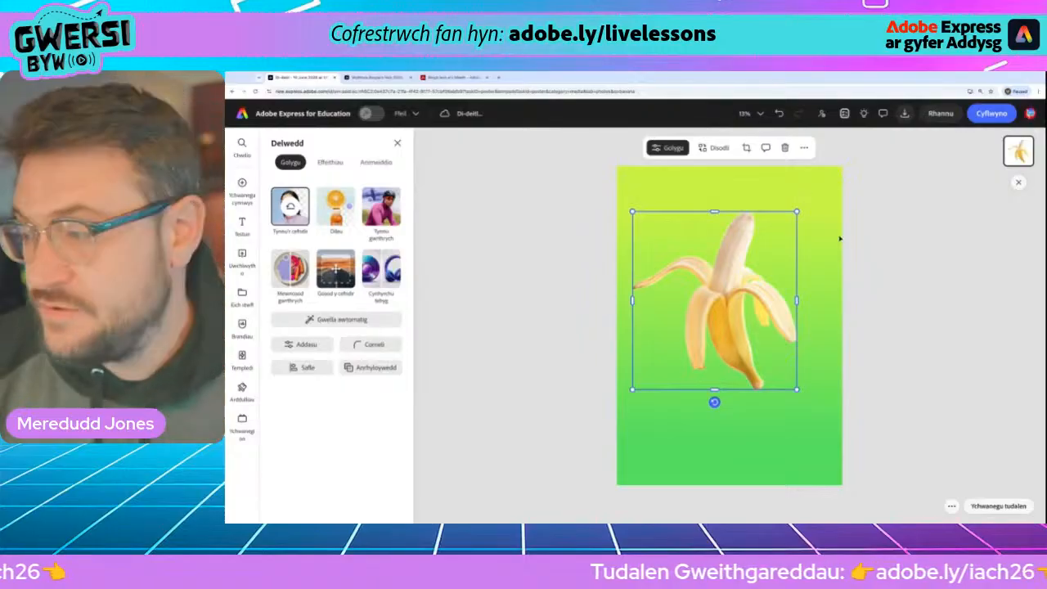
{"action": "left_click_drag", "start_coordinate": [796, 212], "coordinate": [803, 205]}
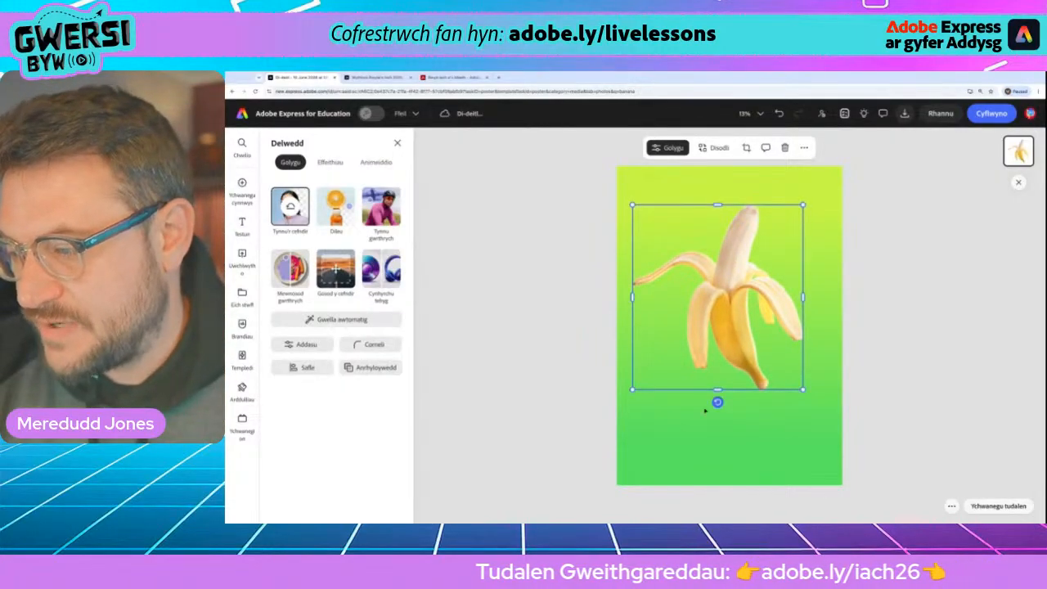
{"action": "left_click_drag", "start_coordinate": [718, 401], "coordinate": [694, 400]}
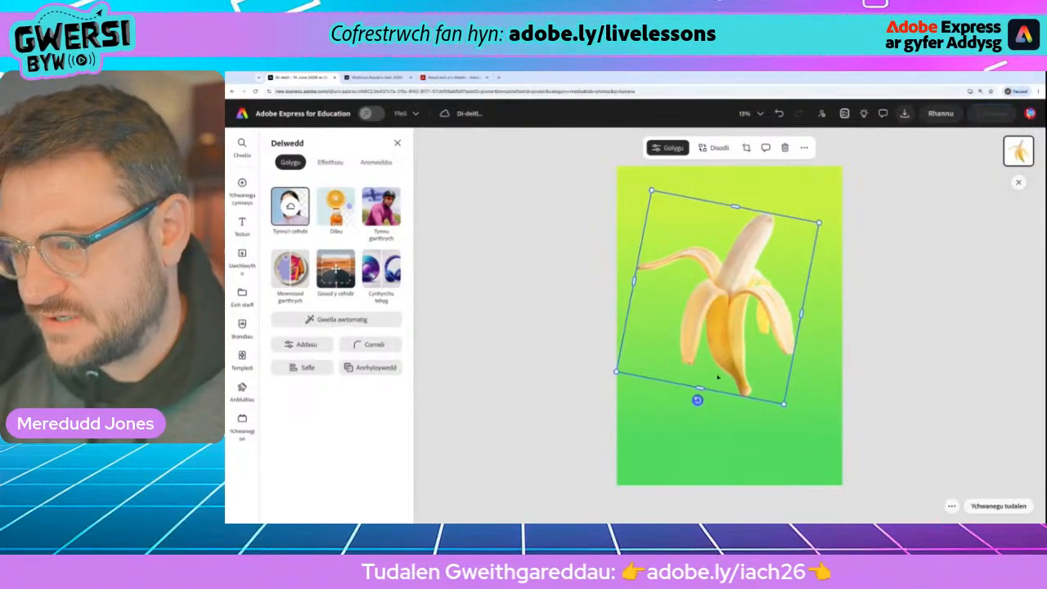
{"action": "left_click_drag", "start_coordinate": [738, 326], "coordinate": [738, 325]}
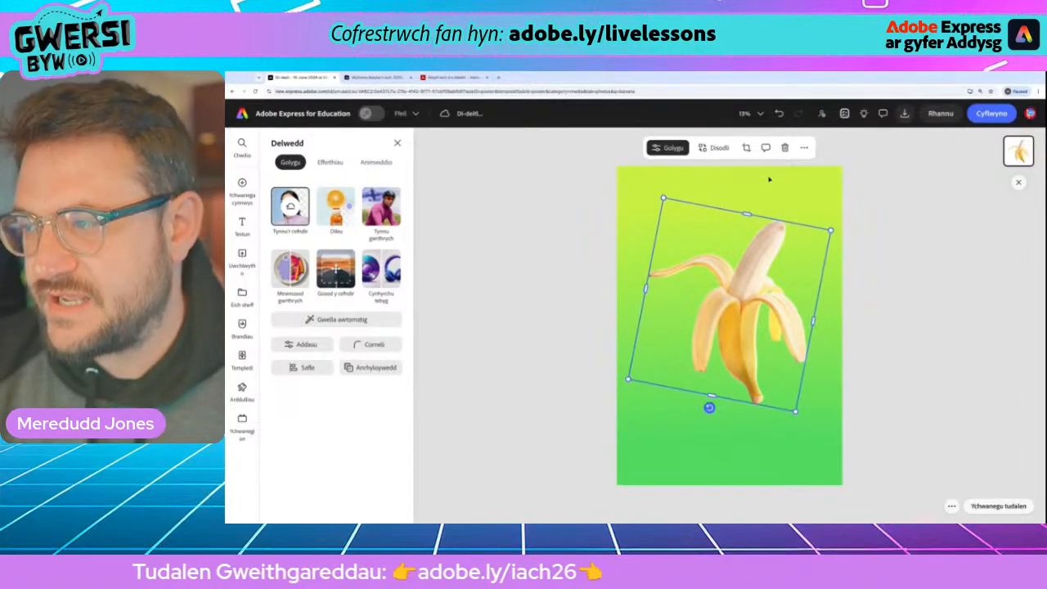
{"action": "left_click_drag", "start_coordinate": [727, 396], "coordinate": [706, 406]}
{"action": "left_click_drag", "start_coordinate": [730, 337], "coordinate": [726, 335]}
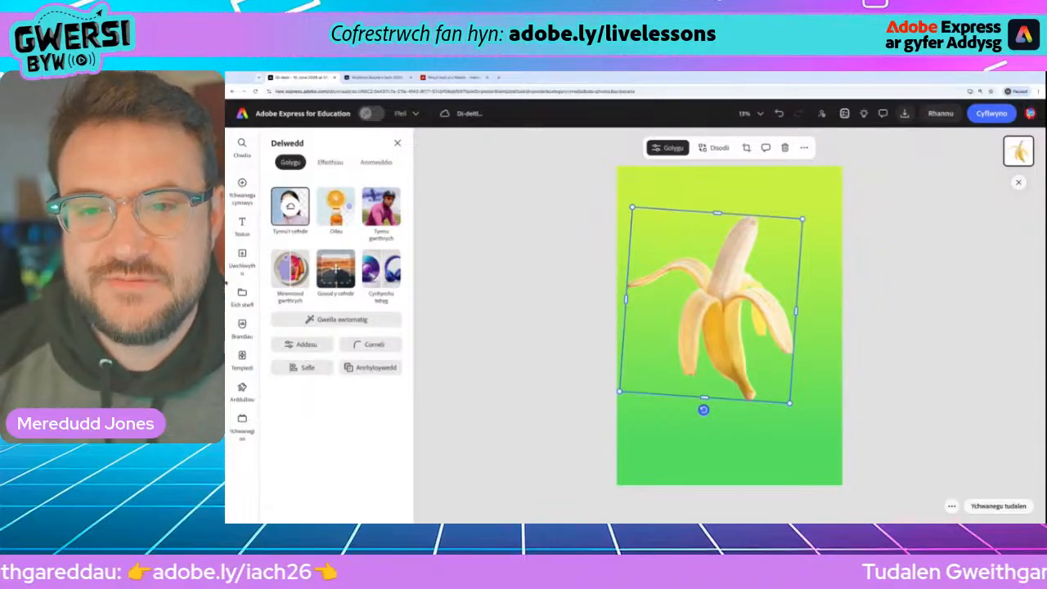
- Search the design assets in Elements for "llygaid"
{"action": "mouse_move", "coordinate": [238, 195]}
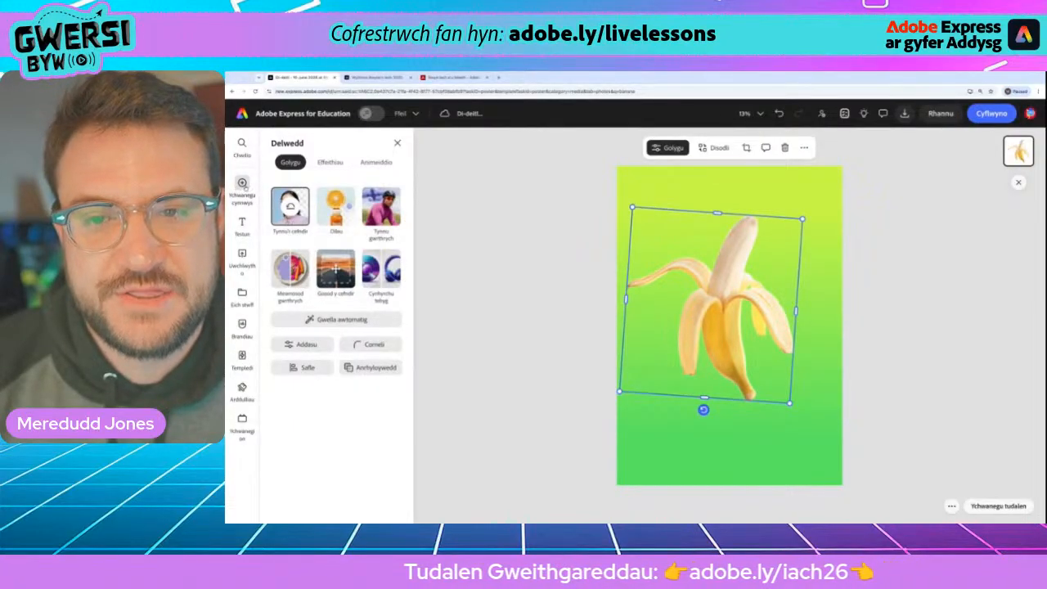
{"action": "left_click", "coordinate": [326, 237]}
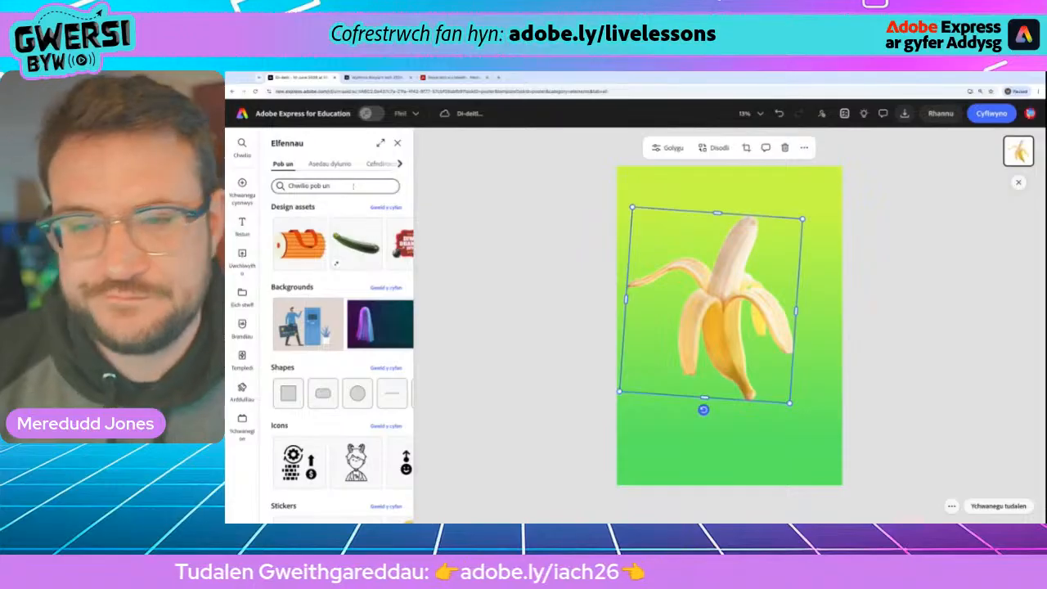
{"action": "left_click", "coordinate": [326, 164]}
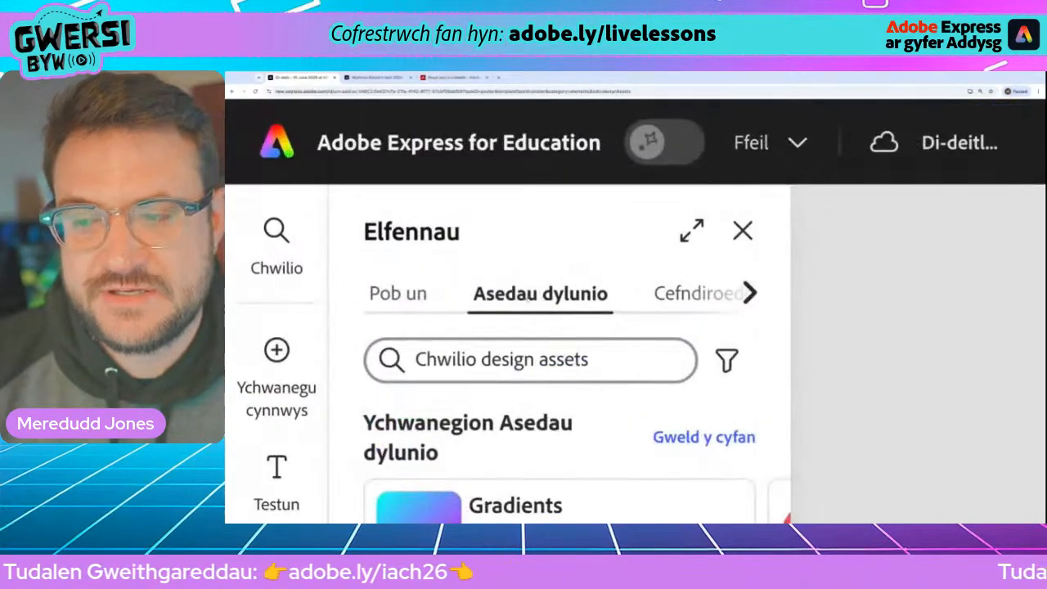
{"action": "left_click", "coordinate": [532, 360]}
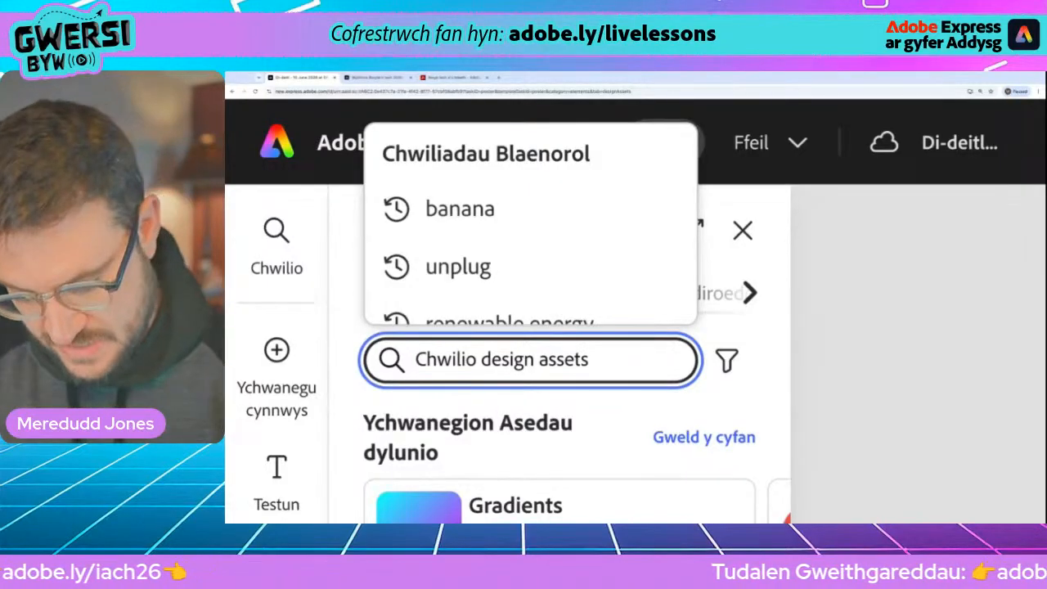
{"action": "type", "text": "llygaid"}
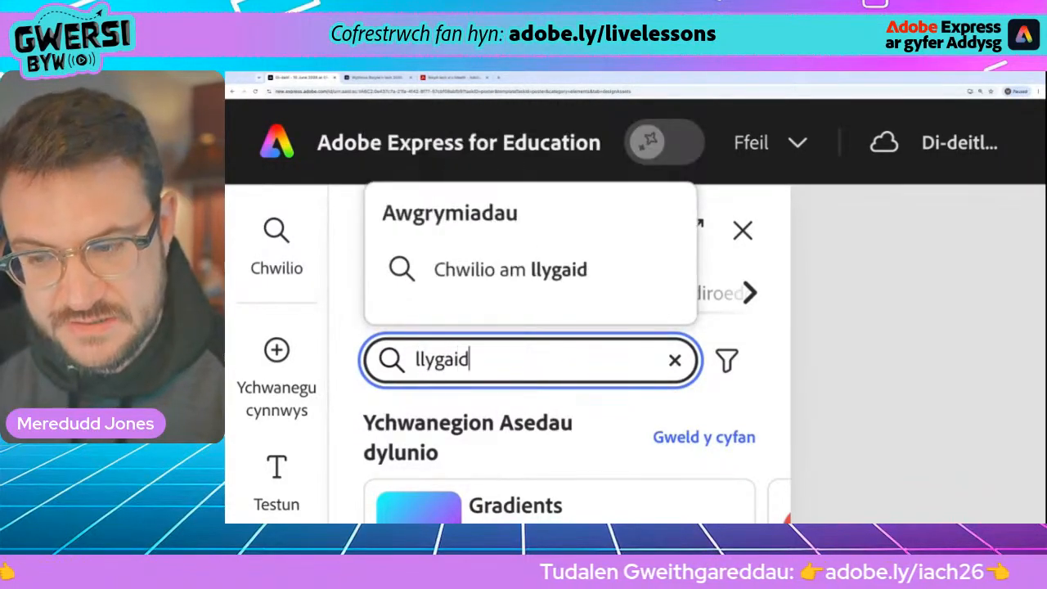
{"action": "key", "text": "Return"}
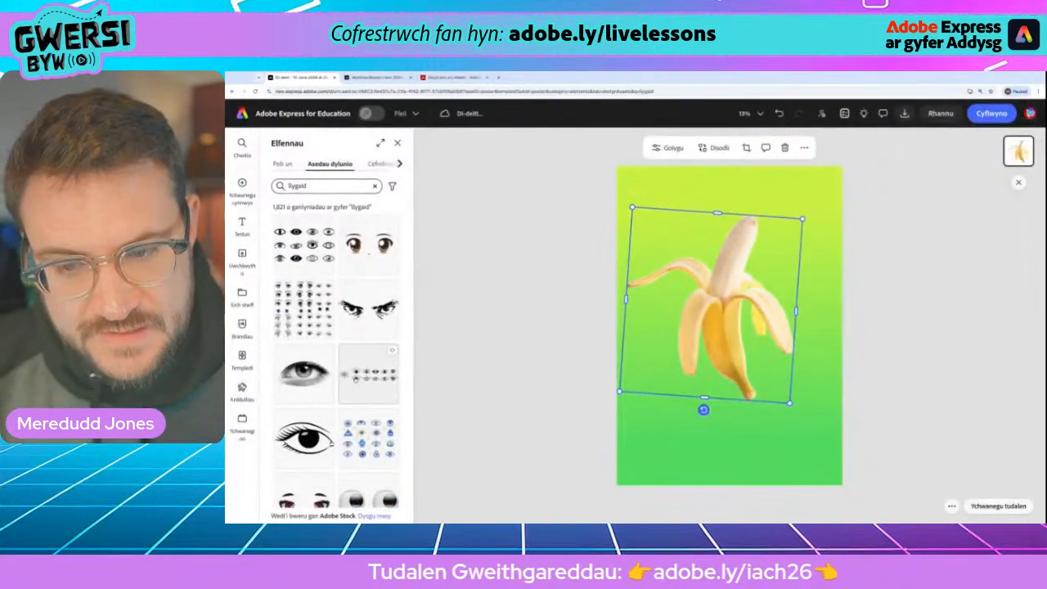
- Add the pair of blue eyeballs to the poster, shrink them, tilt them slightly counterclockwise, and place them on the banana's peeled upper part
{"action": "scroll", "coordinate": [332, 373], "scroll_direction": "down", "scroll_amount": 3}
{"action": "scroll", "coordinate": [333, 374], "scroll_direction": "down", "scroll_amount": 2}
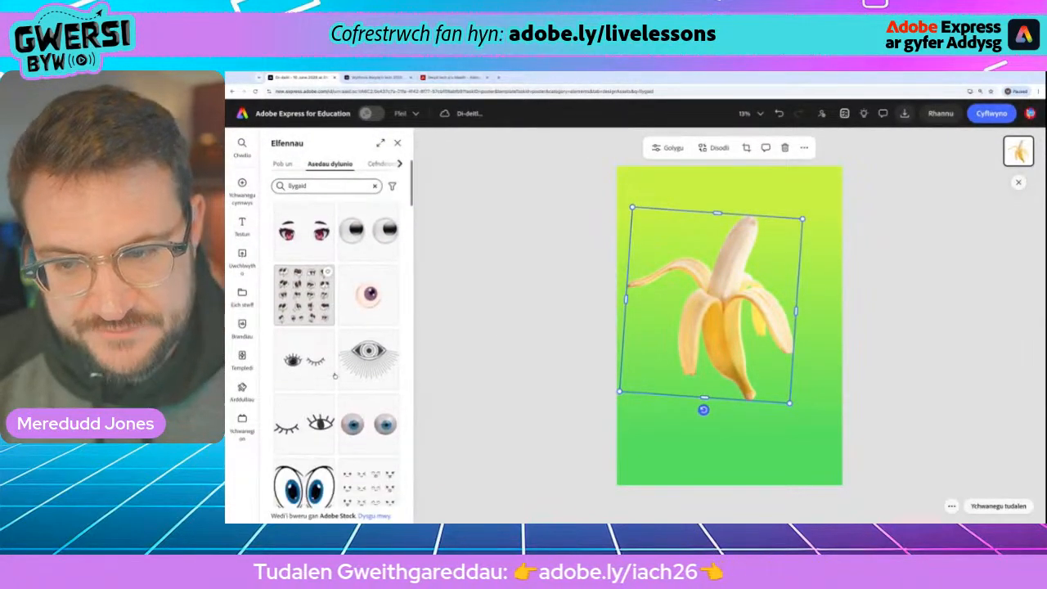
{"action": "scroll", "coordinate": [368, 348], "scroll_direction": "down", "scroll_amount": 2}
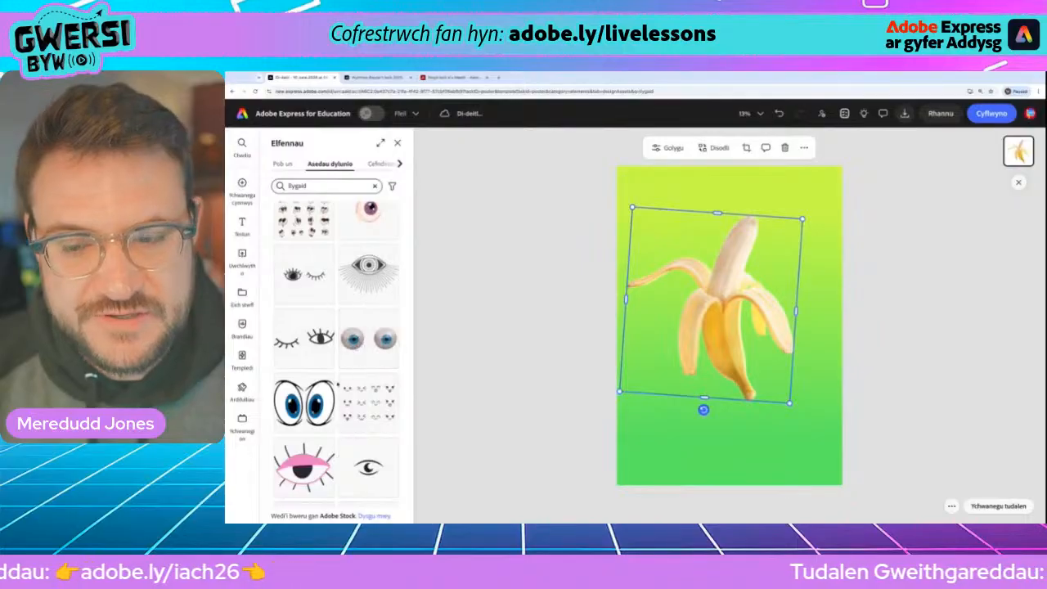
{"action": "scroll", "coordinate": [368, 352], "scroll_direction": "down", "scroll_amount": 5}
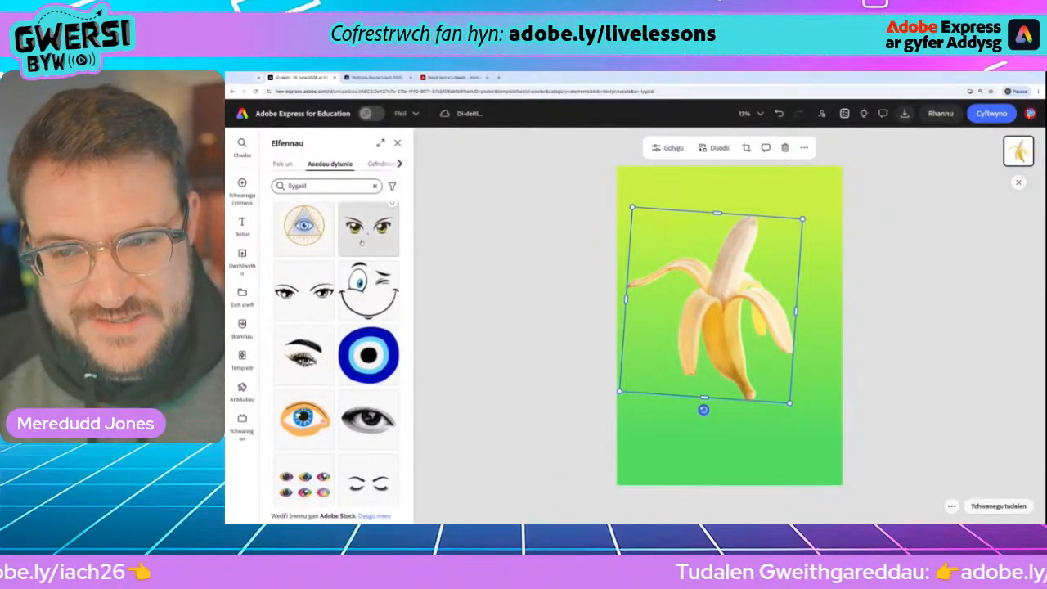
{"action": "scroll", "coordinate": [335, 344], "scroll_direction": "down", "scroll_amount": 3}
{"action": "scroll", "coordinate": [335, 344], "scroll_direction": "up", "scroll_amount": 4}
{"action": "scroll", "coordinate": [366, 382], "scroll_direction": "down", "scroll_amount": 5}
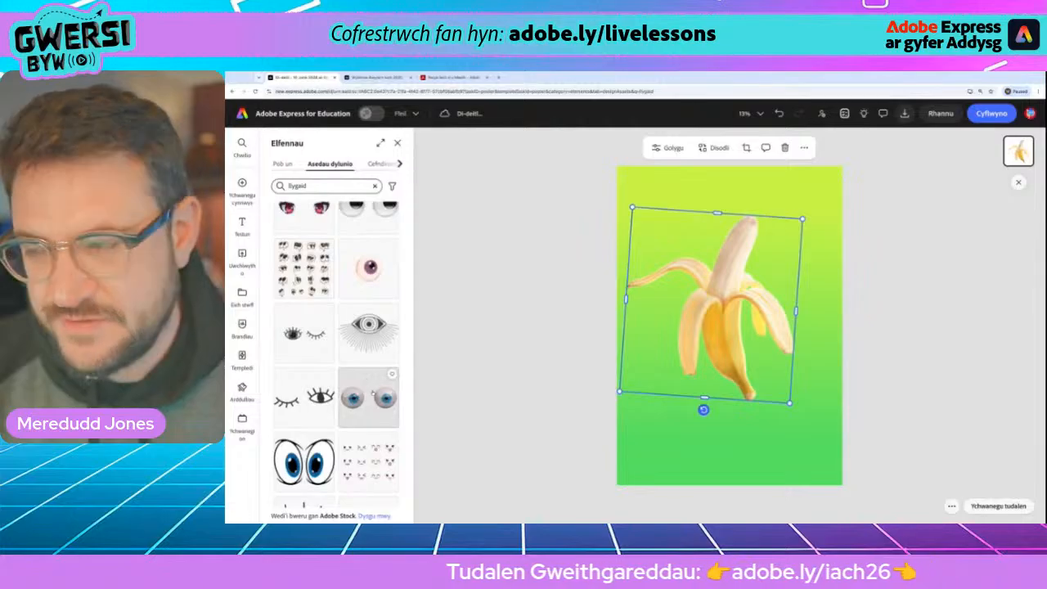
{"action": "left_click", "coordinate": [373, 396]}
{"action": "left_click_drag", "start_coordinate": [706, 316], "coordinate": [716, 250]}
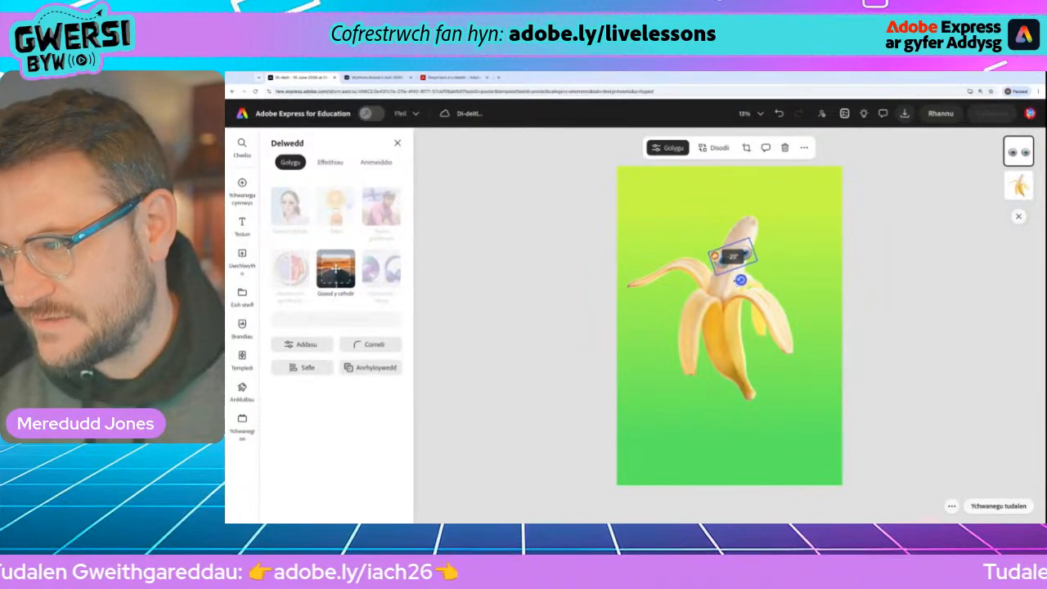
{"action": "left_click_drag", "start_coordinate": [733, 280], "coordinate": [737, 281]}
{"action": "left_click", "coordinate": [559, 248]}
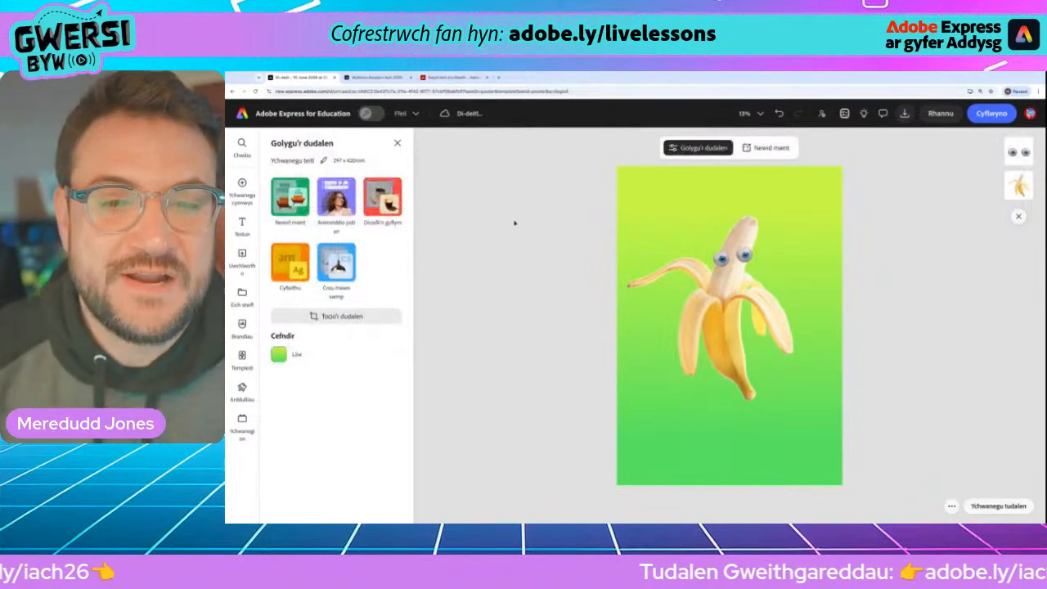
- Search the design assets for "het" and browse the results for a hat
{"action": "mouse_move", "coordinate": [246, 188]}
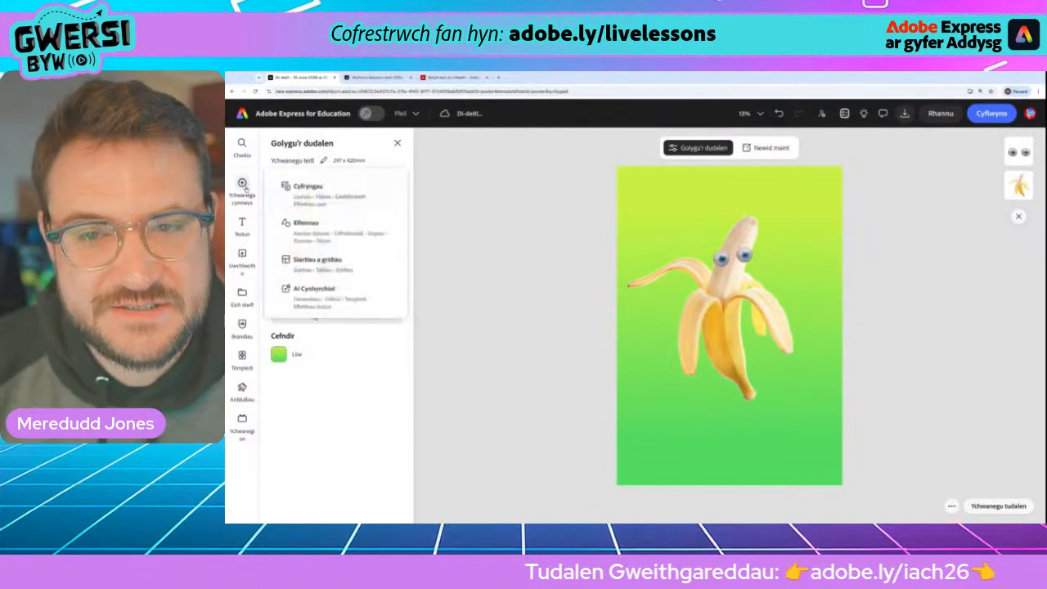
{"action": "left_click", "coordinate": [299, 225]}
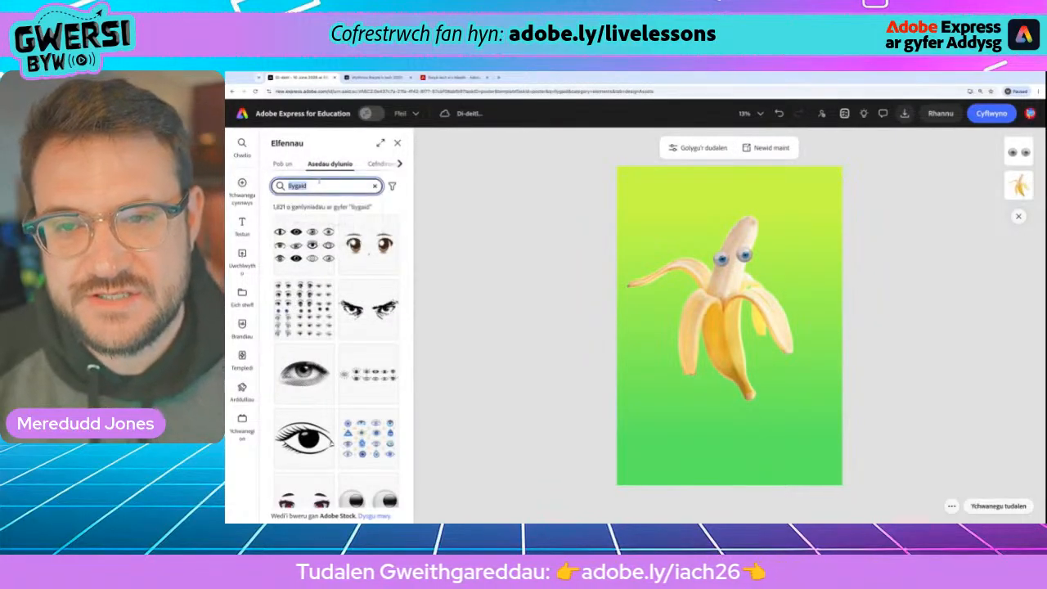
{"action": "left_click", "coordinate": [322, 186]}
{"action": "type", "text": "het"}
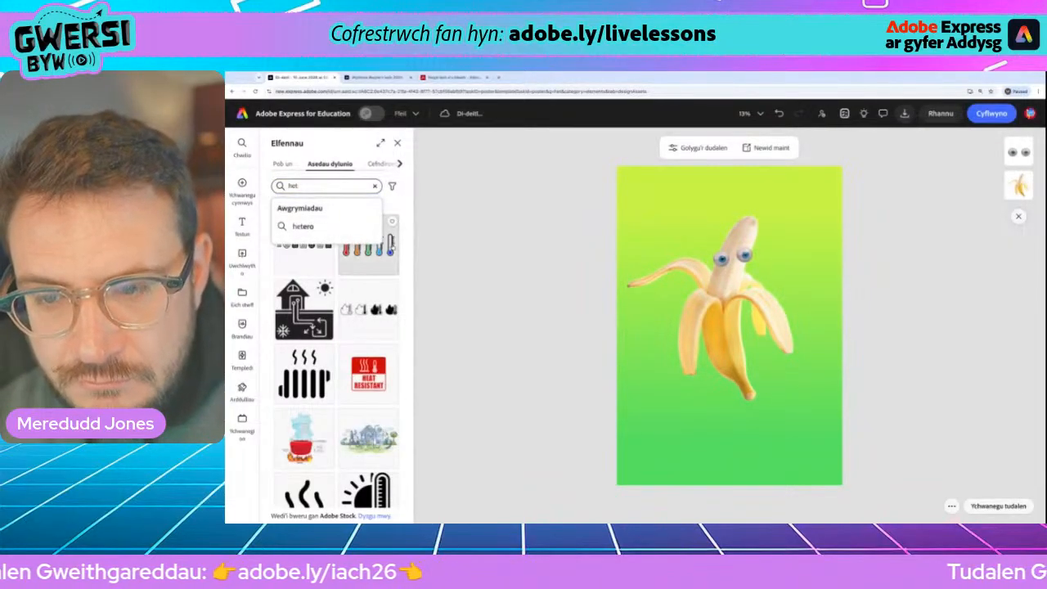
{"action": "scroll", "coordinate": [376, 294], "scroll_direction": "down", "scroll_amount": 10}
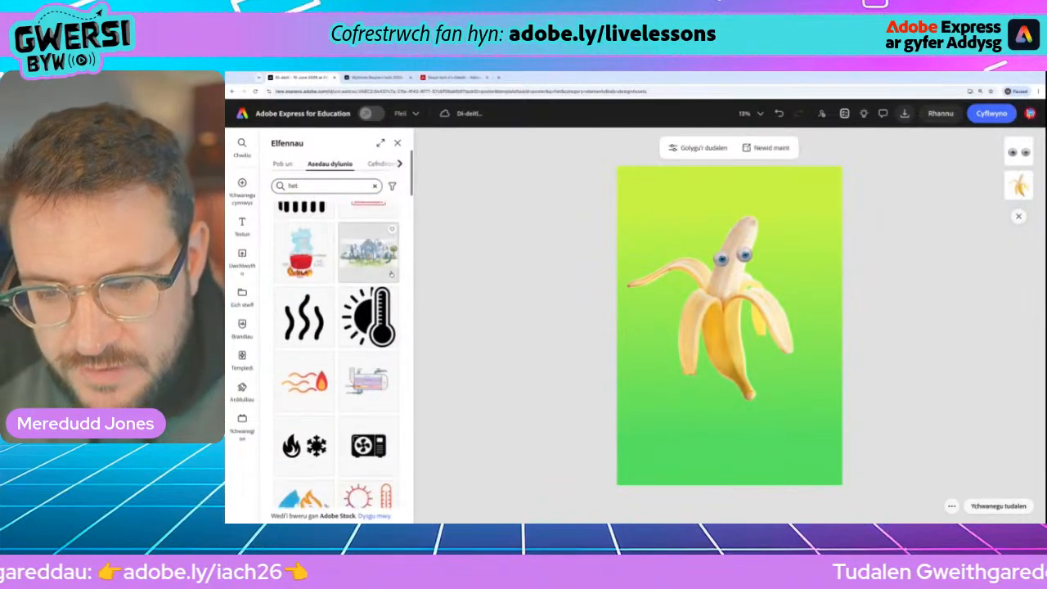
{"action": "scroll", "coordinate": [390, 273], "scroll_direction": "down", "scroll_amount": 10}
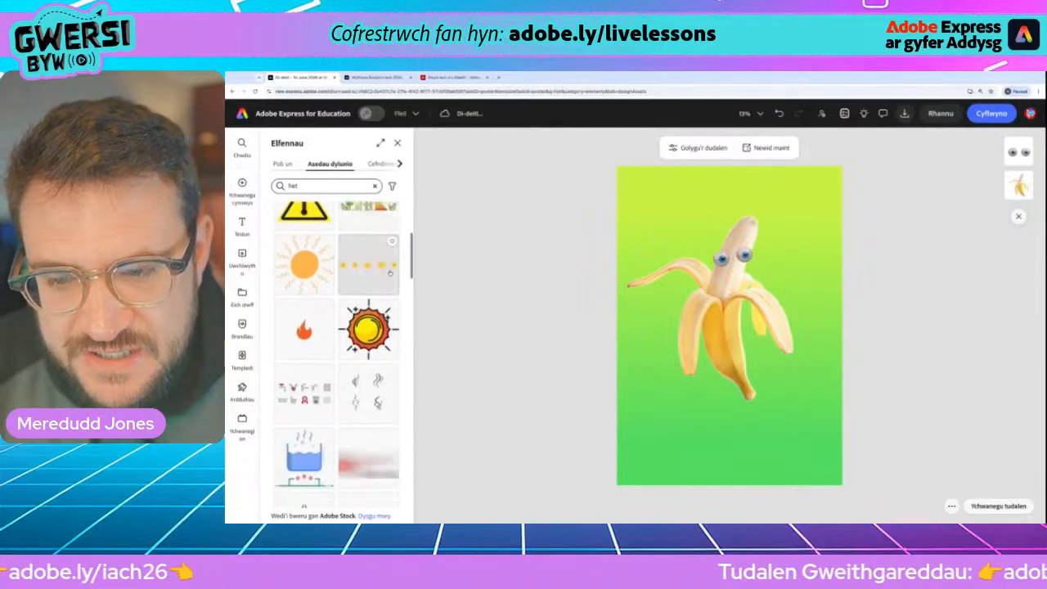
{"action": "scroll", "coordinate": [368, 237], "scroll_direction": "down", "scroll_amount": 5}
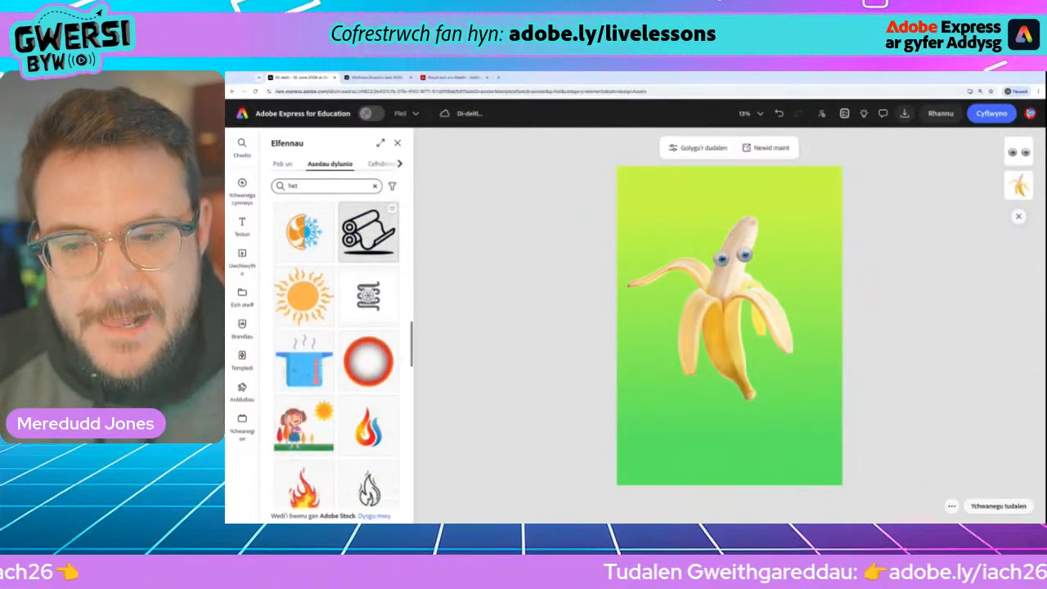
{"action": "scroll", "coordinate": [368, 294], "scroll_direction": "down", "scroll_amount": 10}
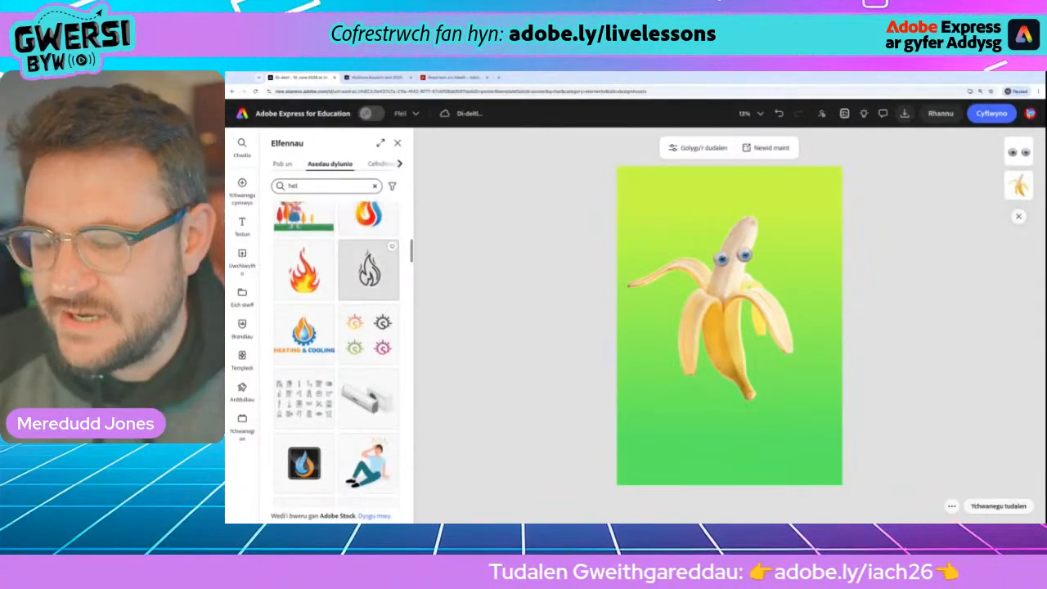
{"action": "scroll", "coordinate": [336, 344], "scroll_direction": "down", "scroll_amount": 5}
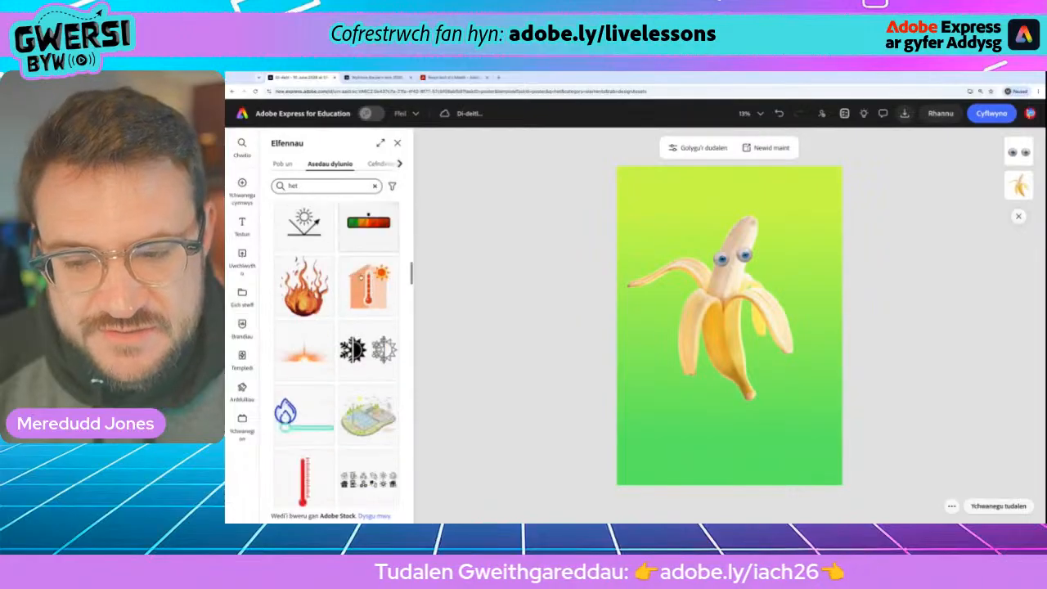
{"action": "scroll", "coordinate": [336, 344], "scroll_direction": "up", "scroll_amount": 6}
- Change the design asset search to "bobble hat"
{"action": "left_click", "coordinate": [311, 185]}
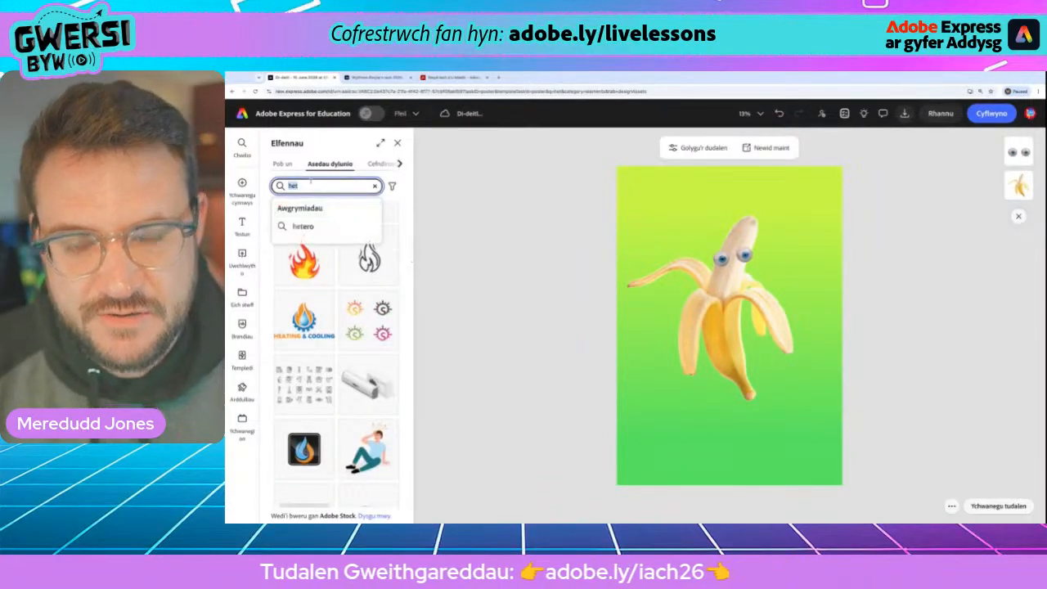
{"action": "type", "text": "bobbl"}
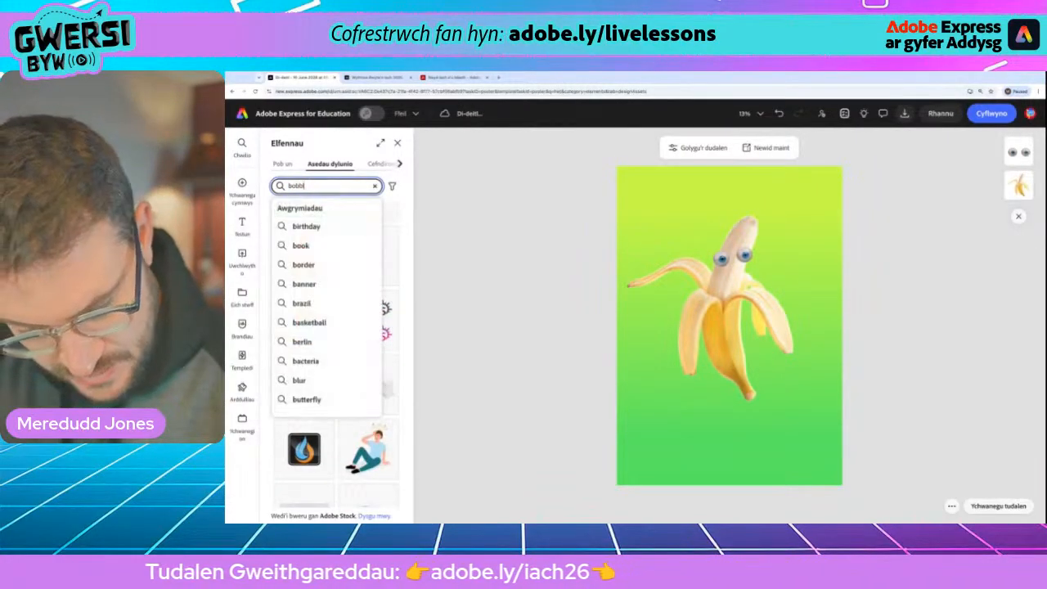
{"action": "type", "text": "e hat"}
{"action": "key", "text": "Return"}
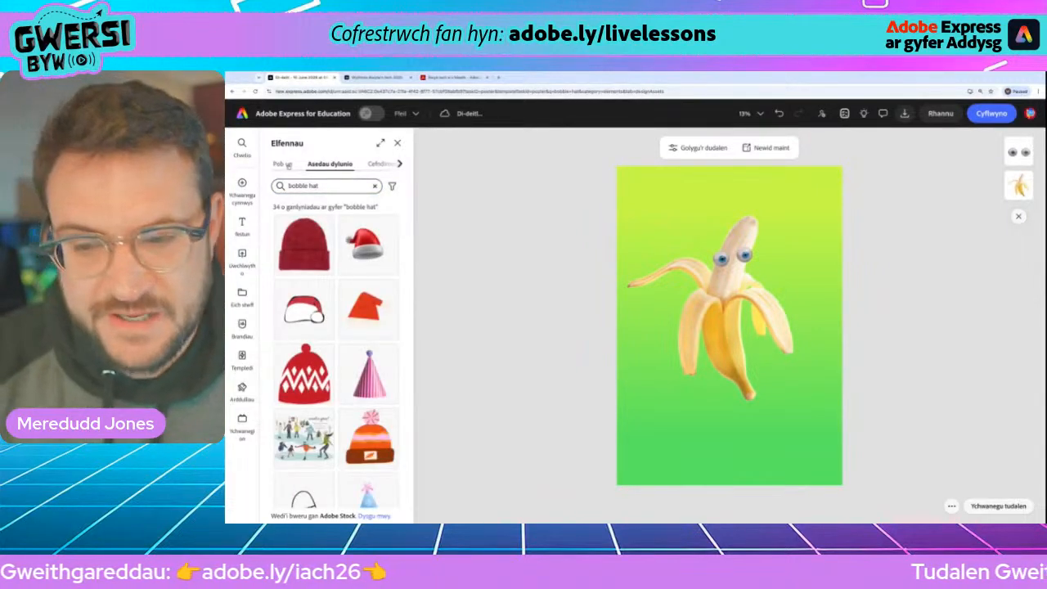
- Add the dark red knitted beanie, fit it small and slightly tilted on the banana's tip, and settle the eyes just below it
{"action": "scroll", "coordinate": [311, 323], "scroll_direction": "down", "scroll_amount": 8}
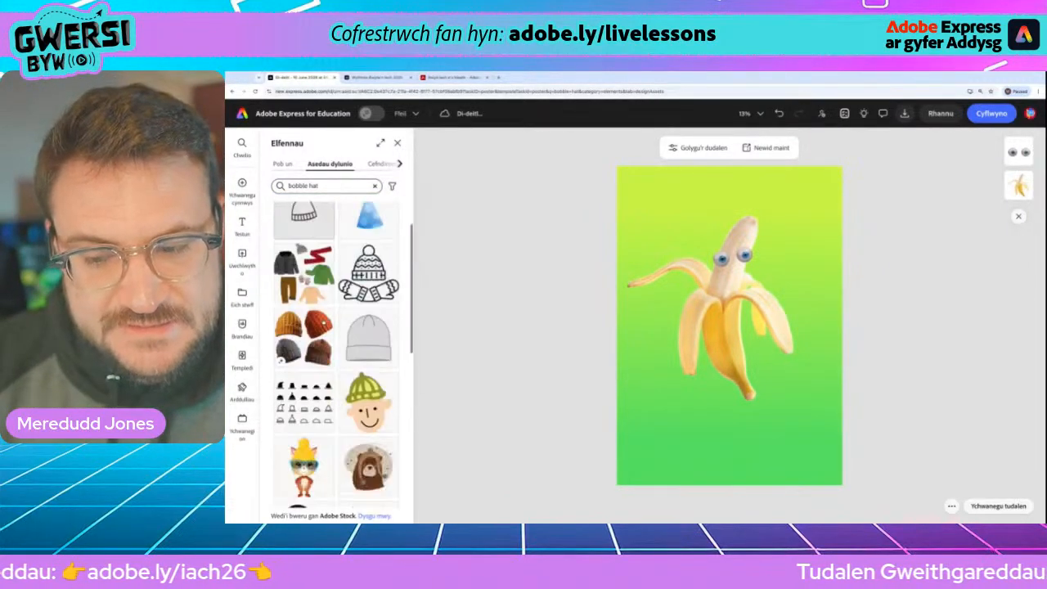
{"action": "scroll", "coordinate": [324, 323], "scroll_direction": "down", "scroll_amount": 10}
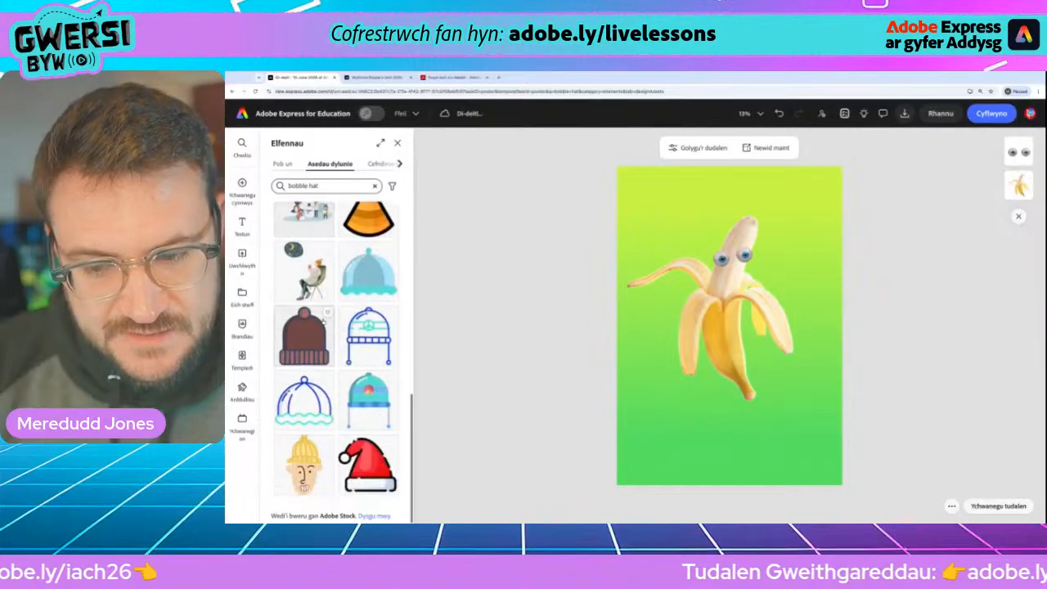
{"action": "scroll", "coordinate": [343, 343], "scroll_direction": "up", "scroll_amount": 18}
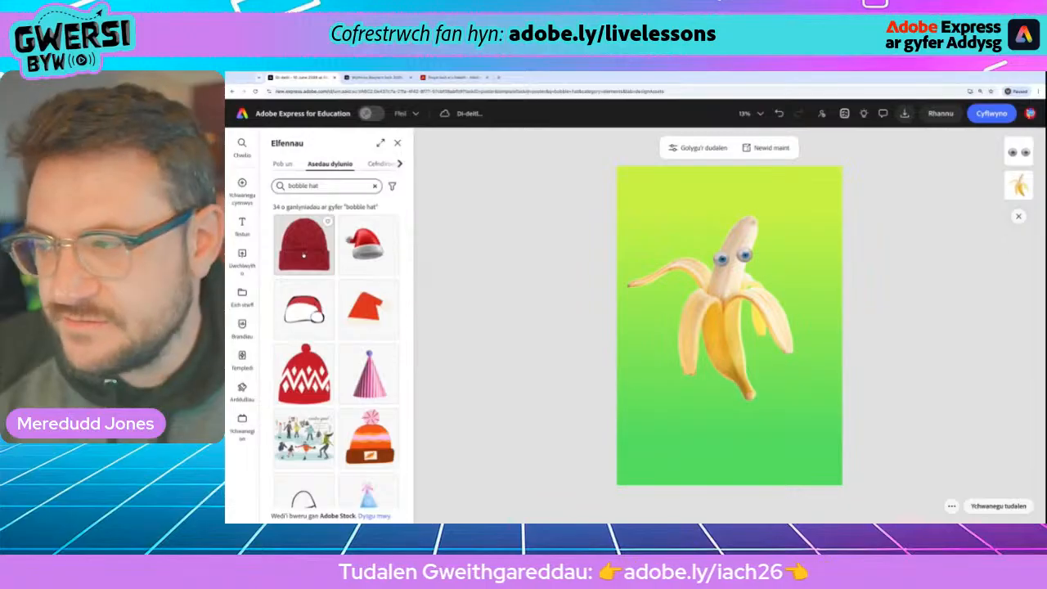
{"action": "left_click", "coordinate": [303, 255]}
{"action": "left_click_drag", "start_coordinate": [708, 360], "coordinate": [731, 255]}
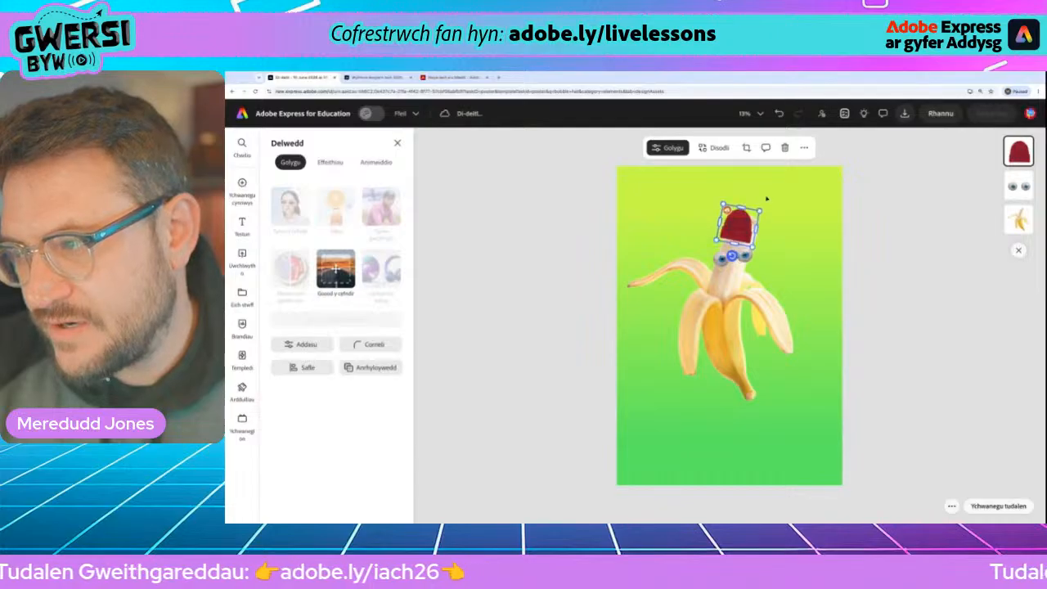
{"action": "left_click_drag", "start_coordinate": [759, 210], "coordinate": [742, 233]}
{"action": "left_click", "coordinate": [736, 260]}
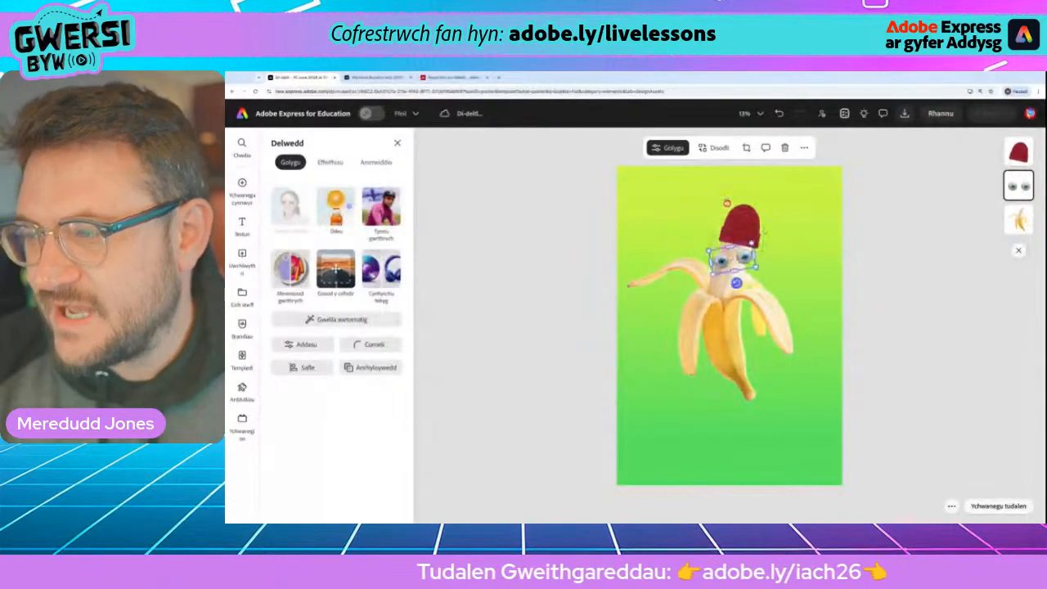
- Search the design asset elements for "ceg" to find a mouth for the banana character
{"action": "mouse_move", "coordinate": [226, 196]}
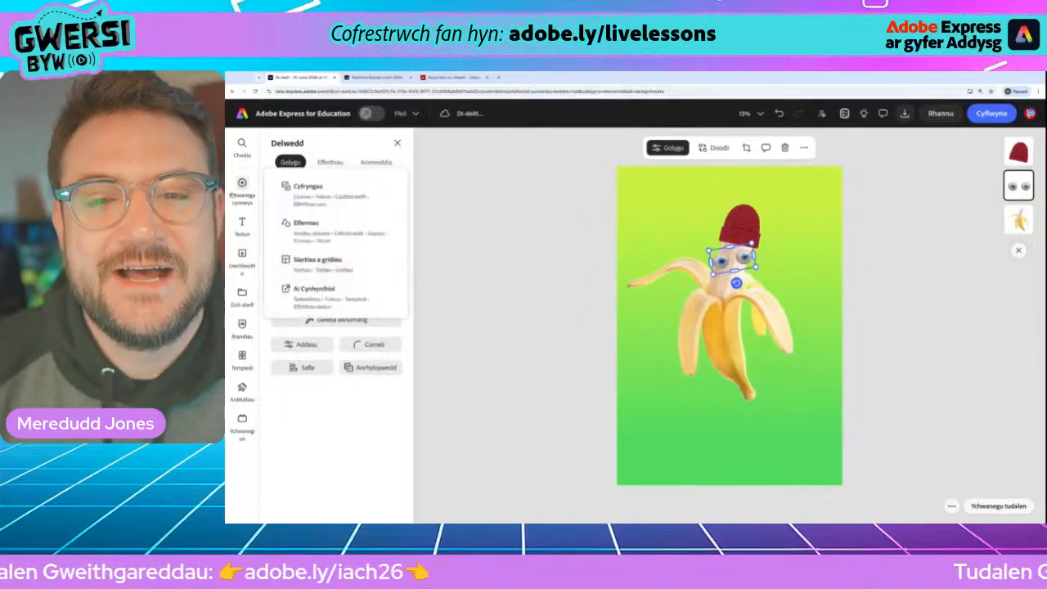
{"action": "left_click", "coordinate": [306, 225]}
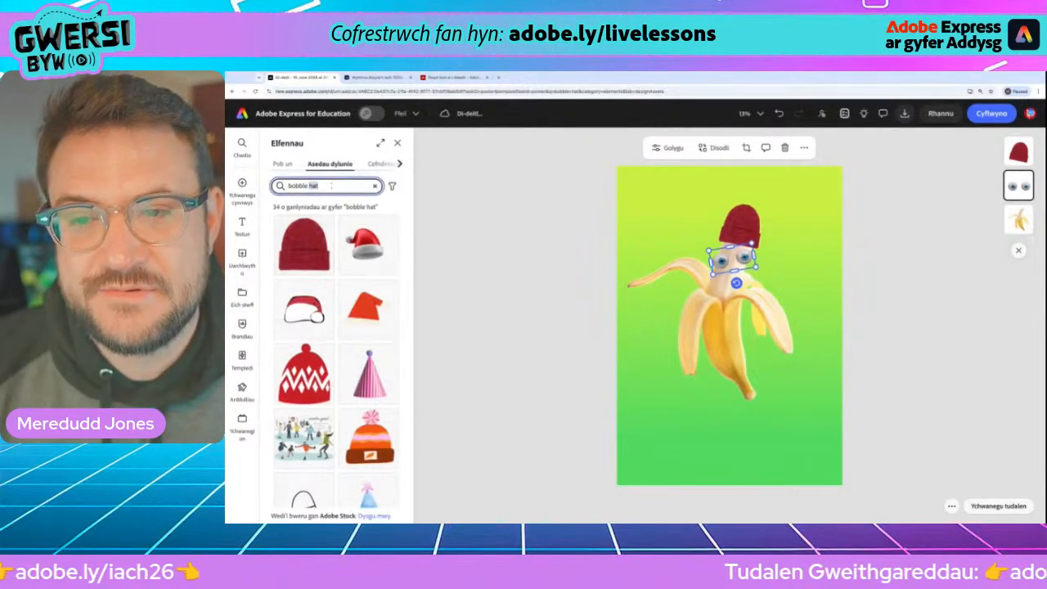
{"action": "left_click", "coordinate": [331, 186]}
{"action": "triple_click", "coordinate": [330, 185]}
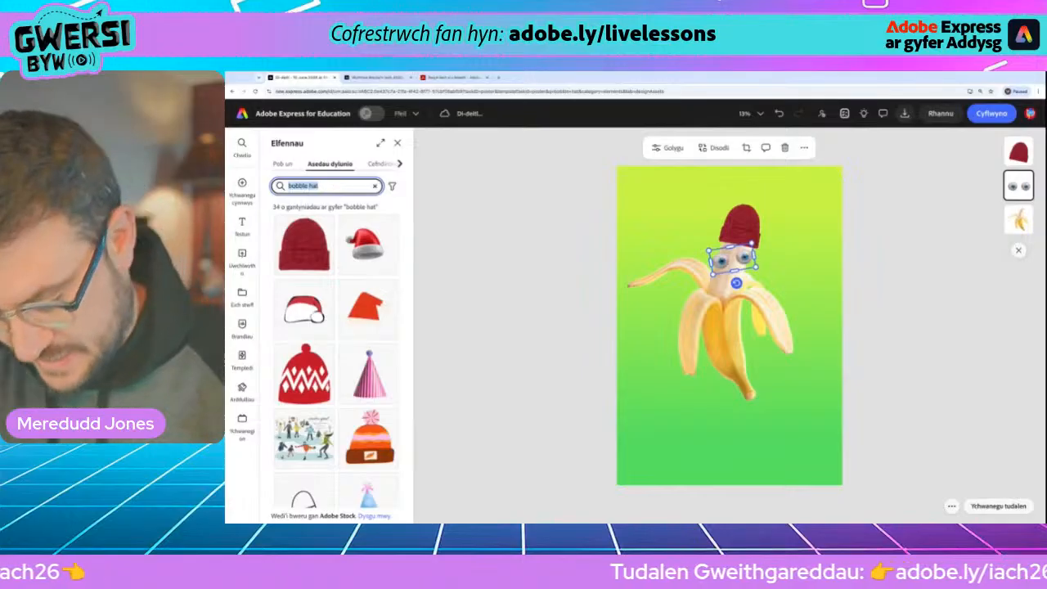
{"action": "type", "text": "ceg"}
{"action": "key", "text": "Return"}
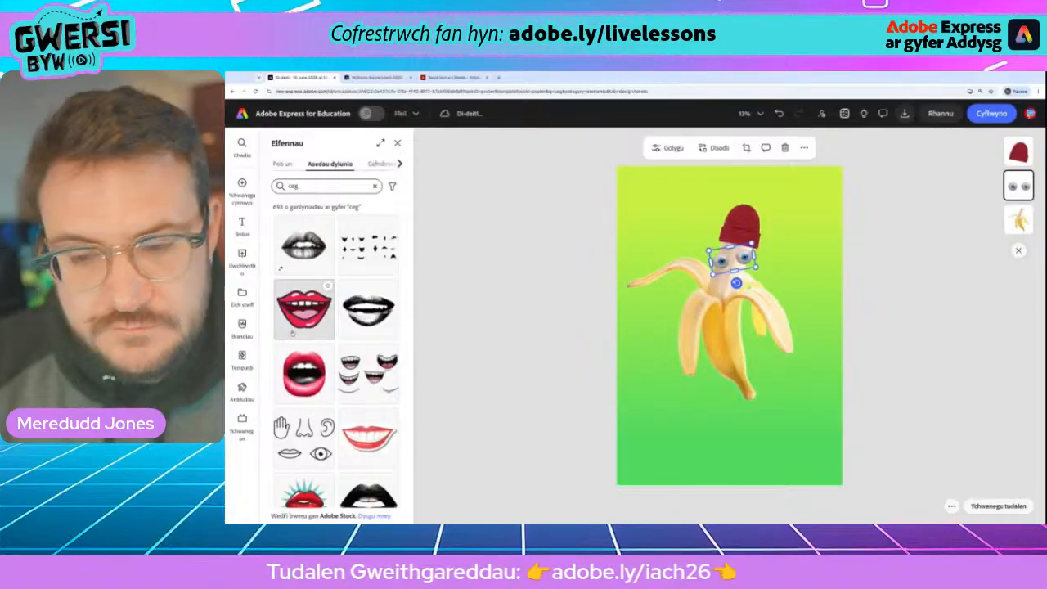
- Add the open red-lipped mouth with clenched white teeth and place it on the banana just below the eyes
{"action": "scroll", "coordinate": [283, 386], "scroll_direction": "down", "scroll_amount": 3}
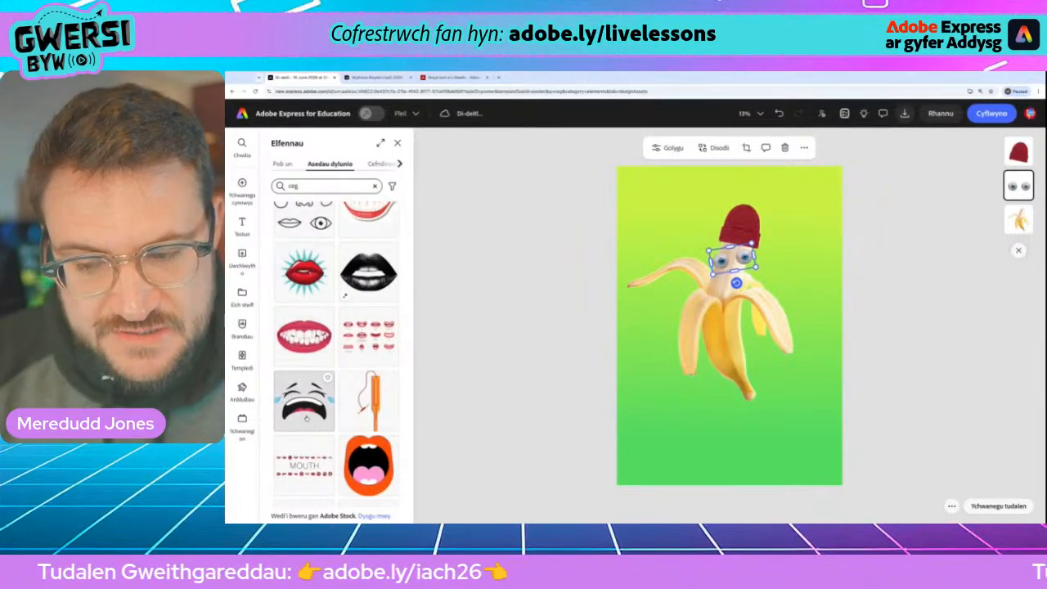
{"action": "scroll", "coordinate": [334, 426], "scroll_direction": "down", "scroll_amount": 10}
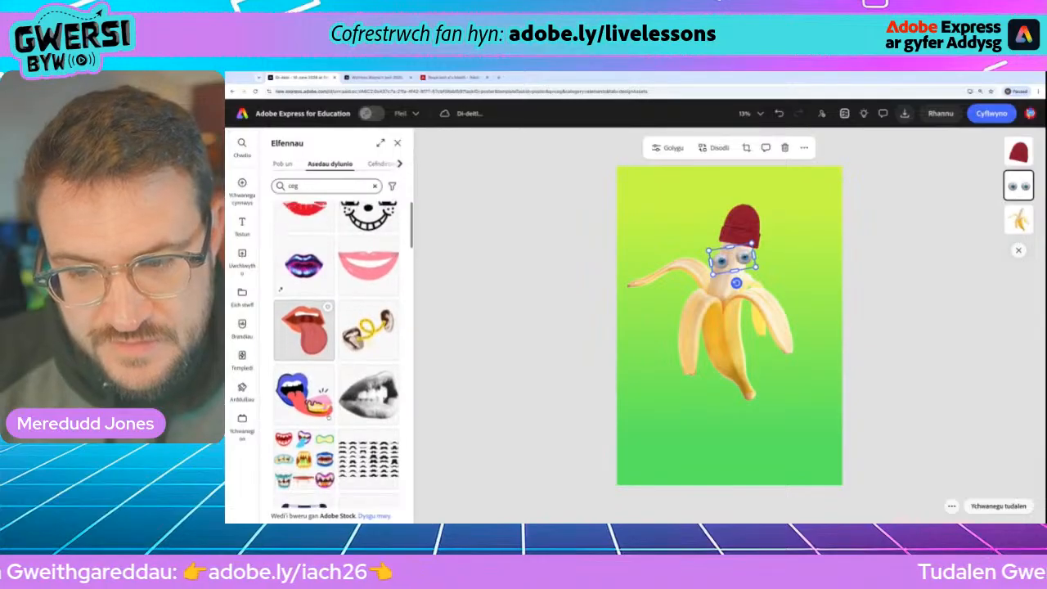
{"action": "scroll", "coordinate": [328, 404], "scroll_direction": "up", "scroll_amount": 10}
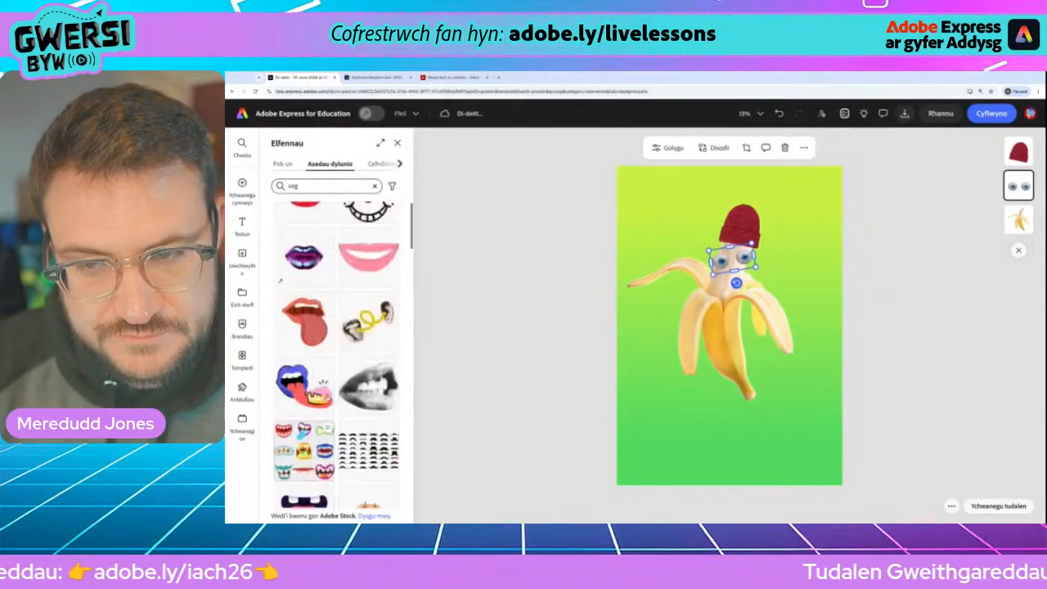
{"action": "scroll", "coordinate": [328, 398], "scroll_direction": "up", "scroll_amount": 6}
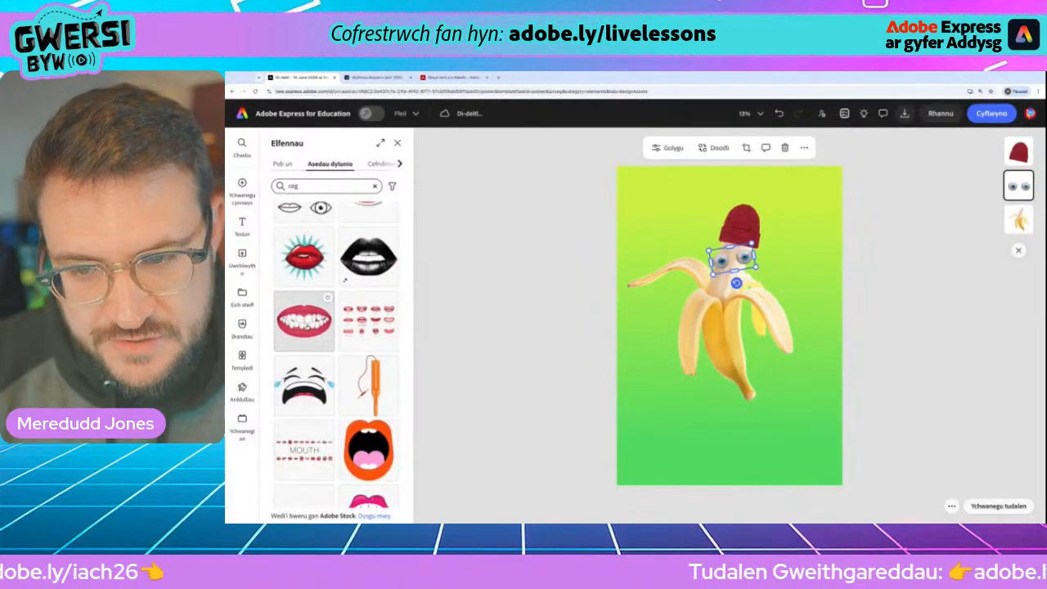
{"action": "scroll", "coordinate": [304, 368], "scroll_direction": "down", "scroll_amount": 3}
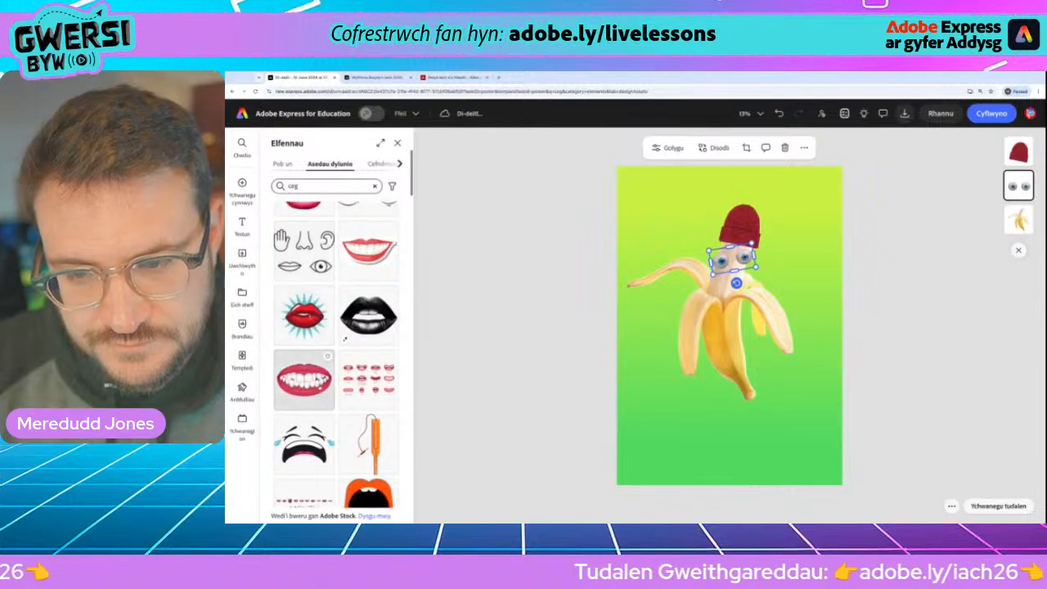
{"action": "left_click", "coordinate": [303, 378]}
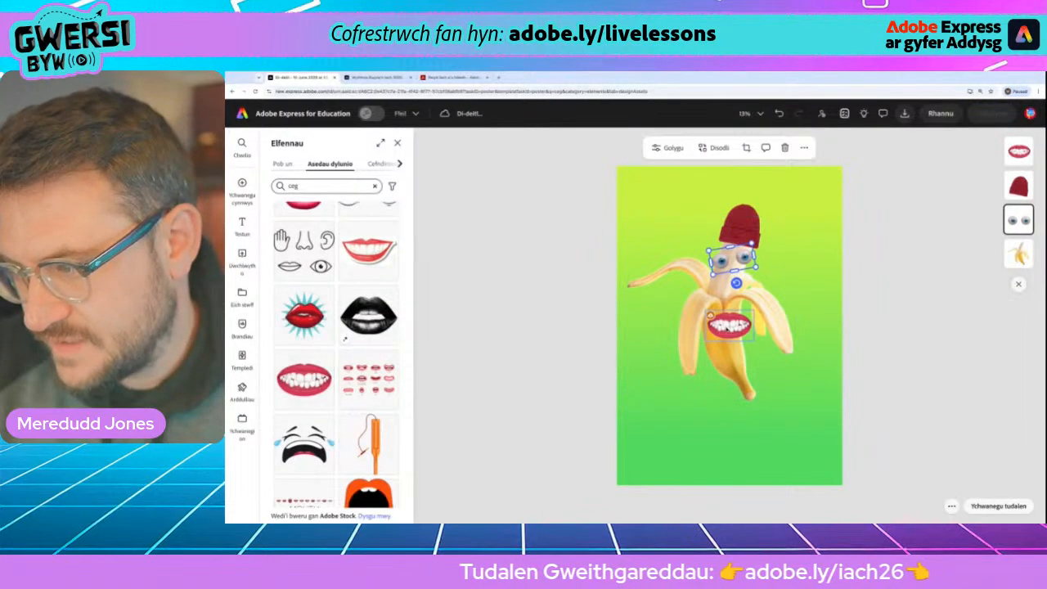
{"action": "left_click_drag", "start_coordinate": [738, 351], "coordinate": [726, 288]}
{"action": "left_click", "coordinate": [559, 272]}
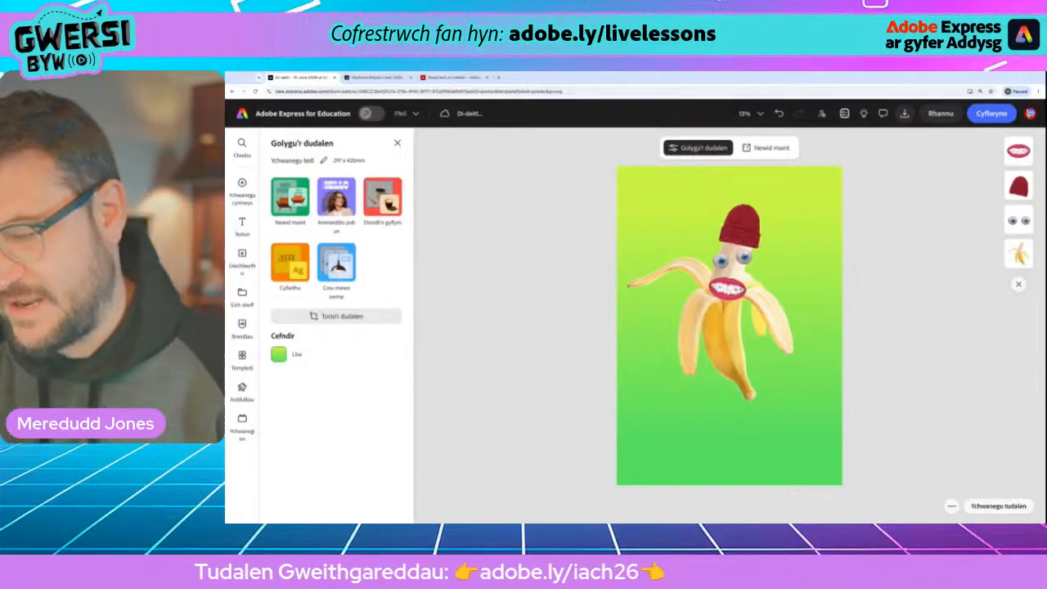
{"action": "scroll", "coordinate": [739, 258], "scroll_direction": "up", "scroll_amount": 5}
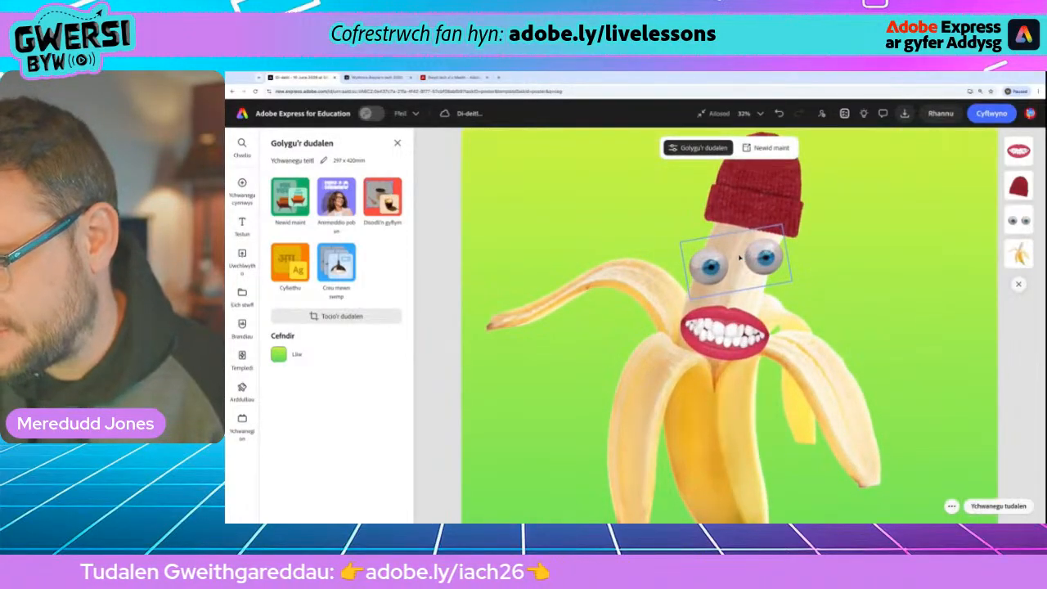
{"action": "scroll", "coordinate": [740, 258], "scroll_direction": "down", "scroll_amount": 5}
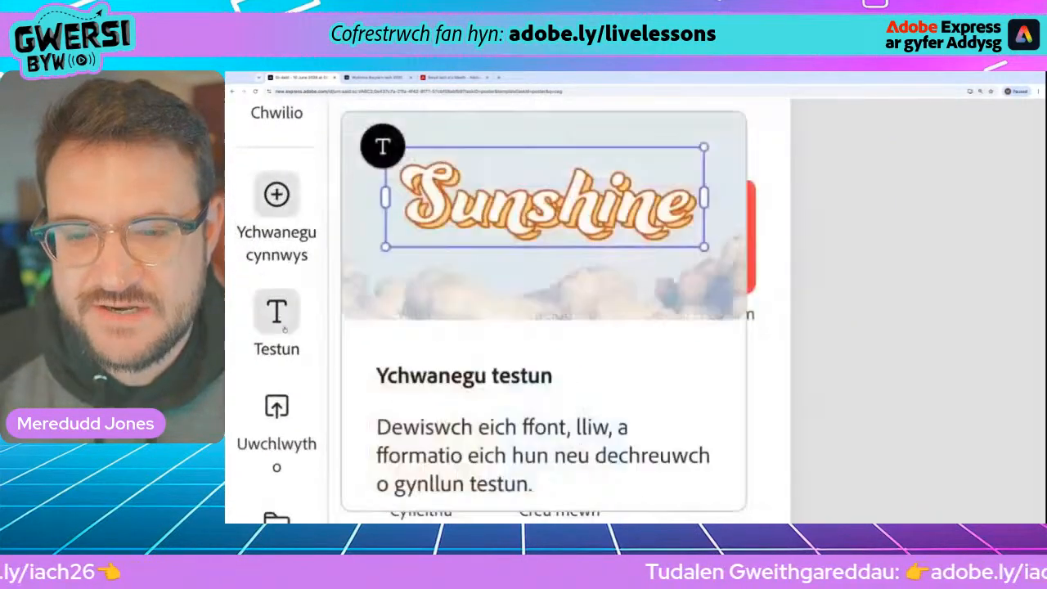
- Add a new text box to the poster reading "Betsan Banana"
{"action": "left_click", "coordinate": [242, 225]}
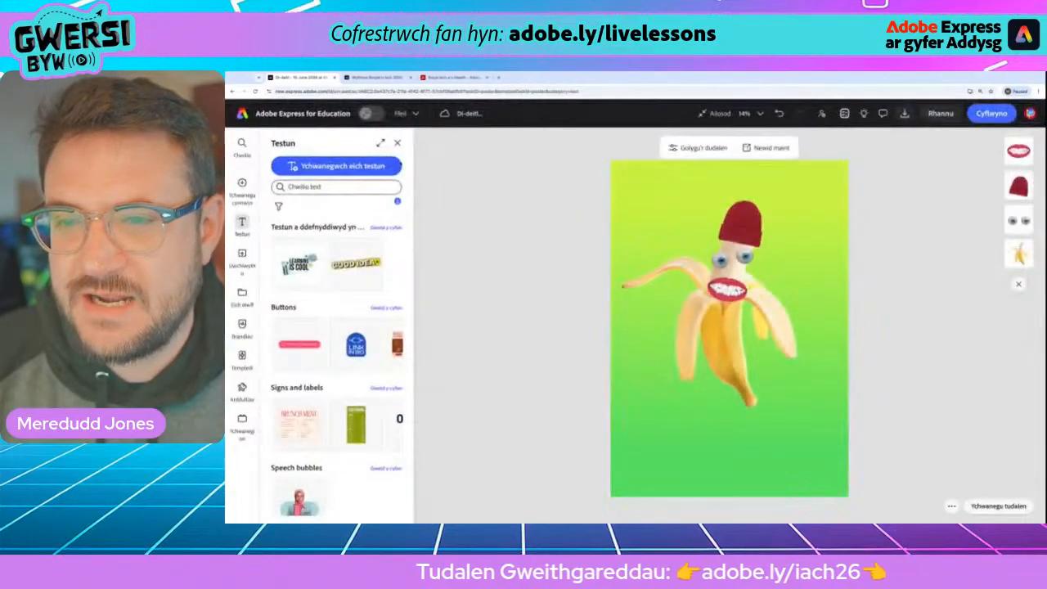
{"action": "left_click", "coordinate": [544, 156]}
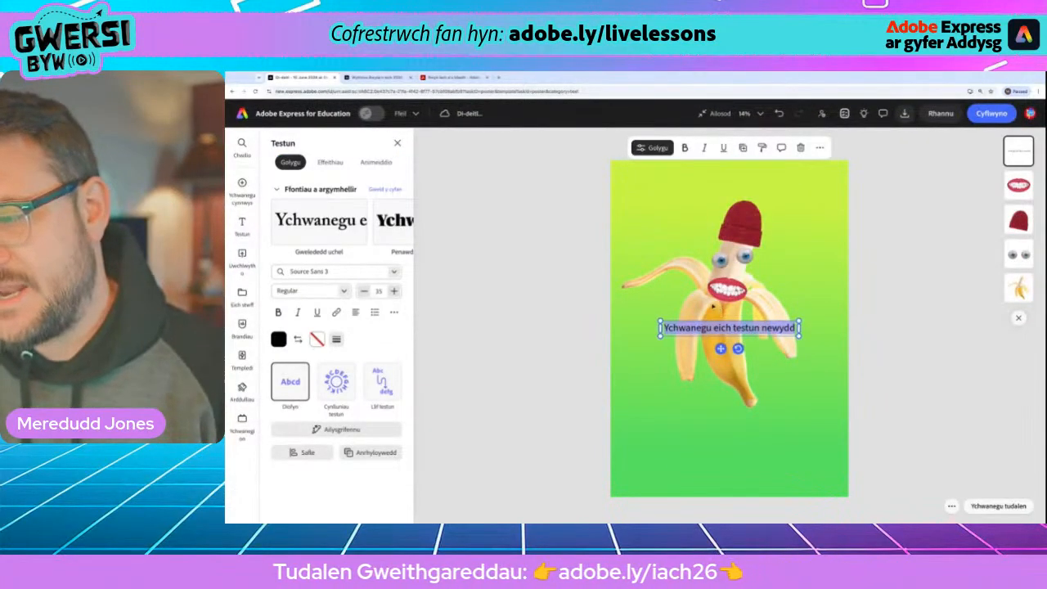
{"action": "scroll", "coordinate": [728, 332], "scroll_direction": "up", "scroll_amount": 4}
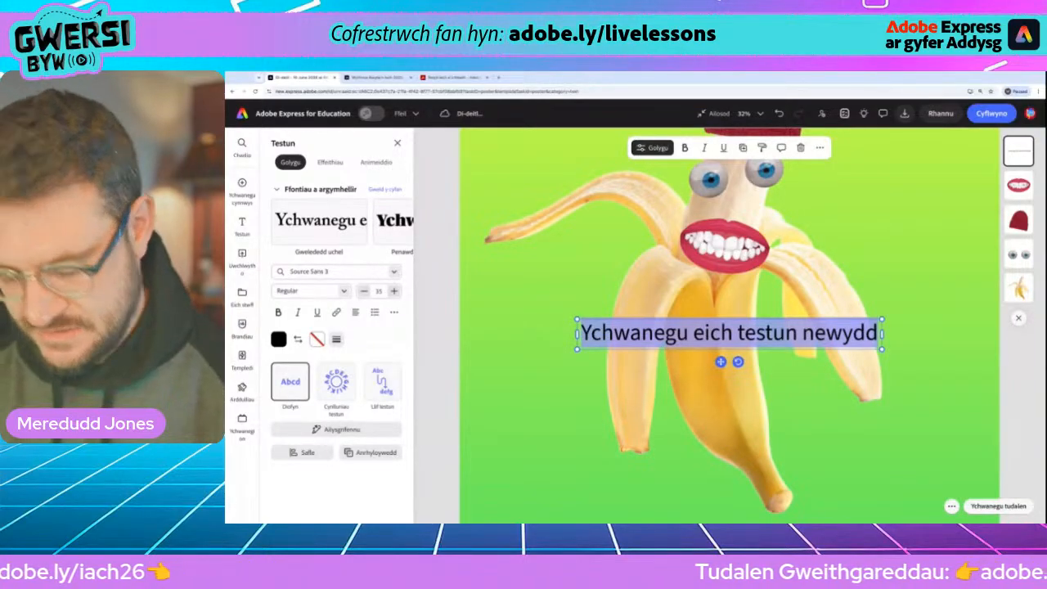
{"action": "type", "text": "Be"}
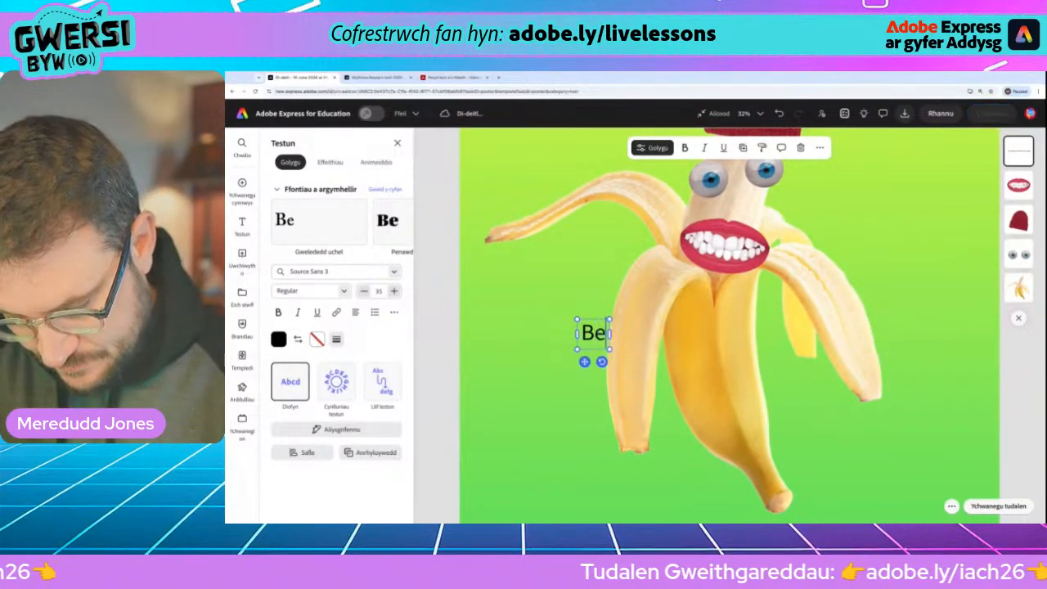
{"action": "type", "text": "tsan Bana"}
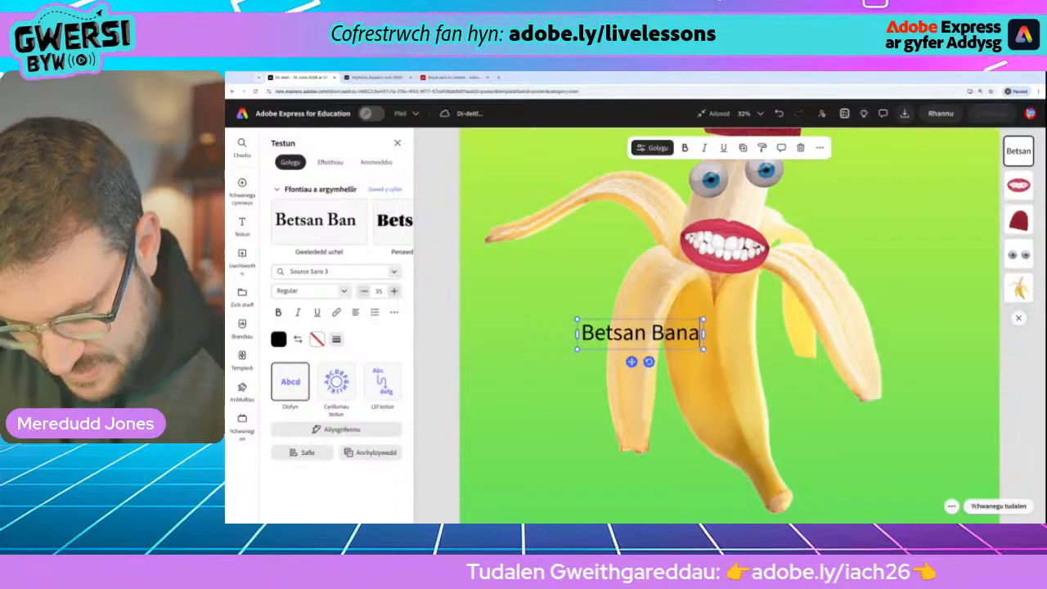
{"action": "type", "text": "na"}
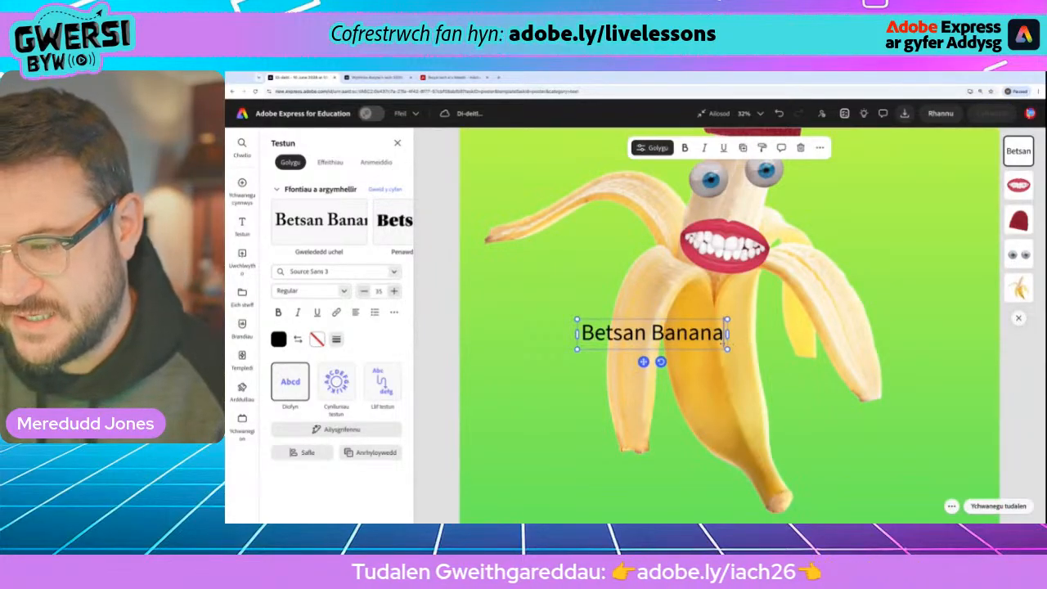
- Move the "Betsan Banana" title to the top of the poster and enlarge it to size 128, spanning the page width
{"action": "scroll", "coordinate": [726, 338], "scroll_direction": "down", "scroll_amount": 2}
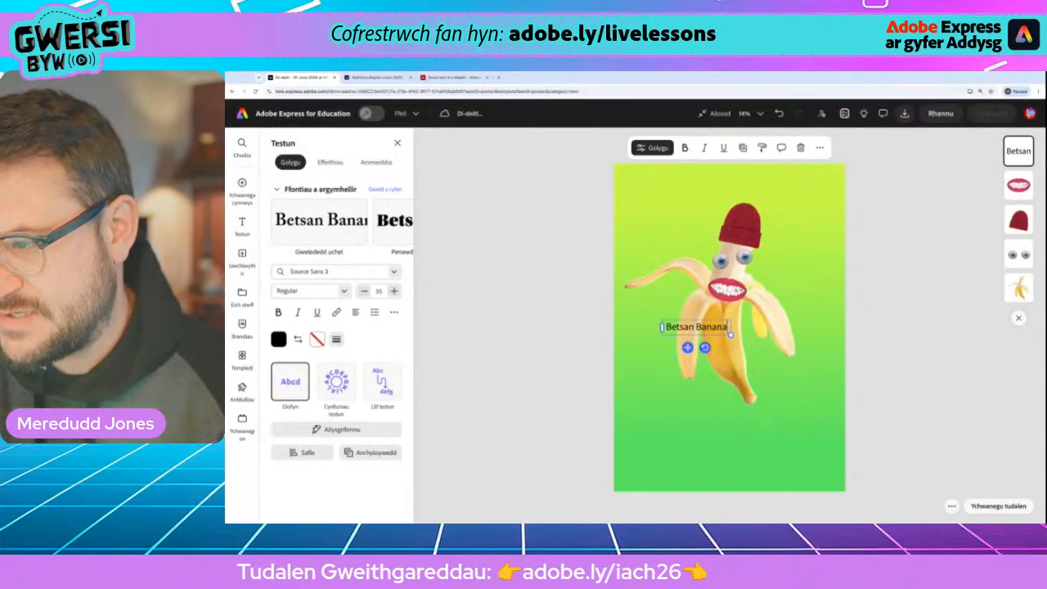
{"action": "left_click_drag", "start_coordinate": [696, 326], "coordinate": [650, 174]}
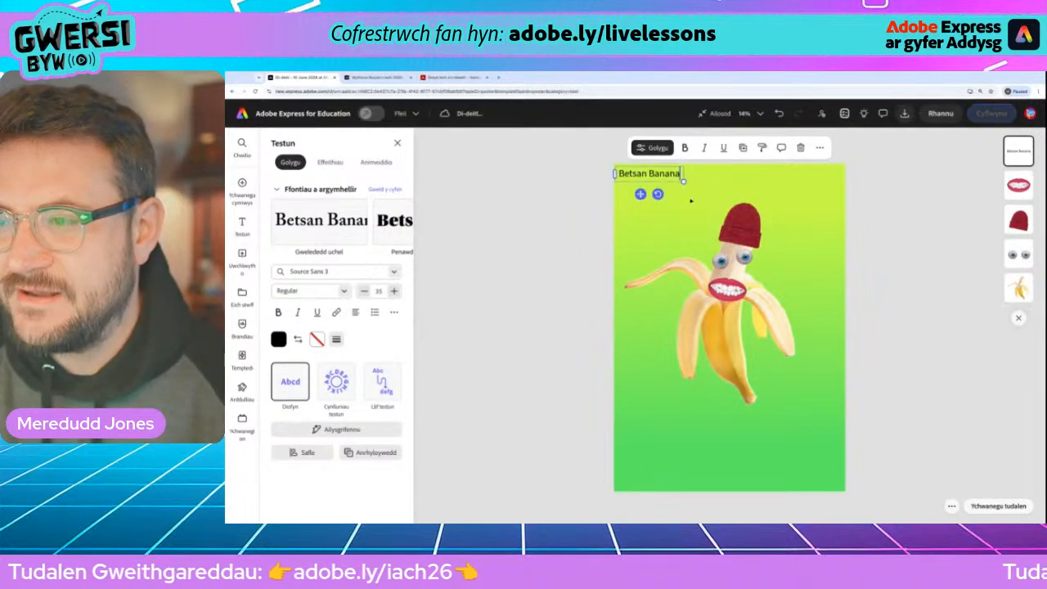
{"action": "scroll", "coordinate": [629, 164], "scroll_direction": "up", "scroll_amount": 5}
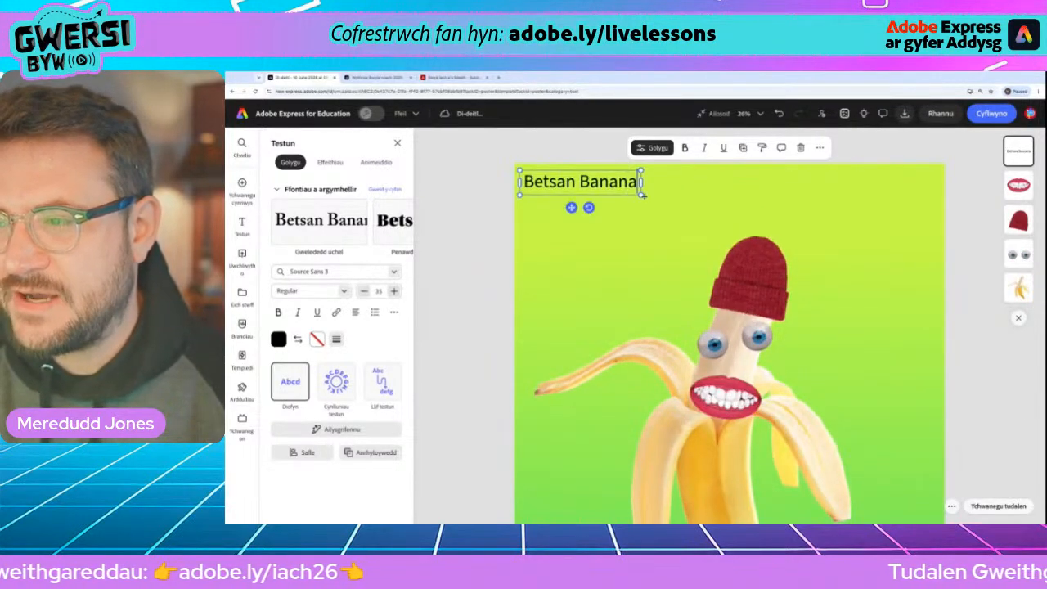
{"action": "left_click_drag", "start_coordinate": [641, 193], "coordinate": [937, 250]}
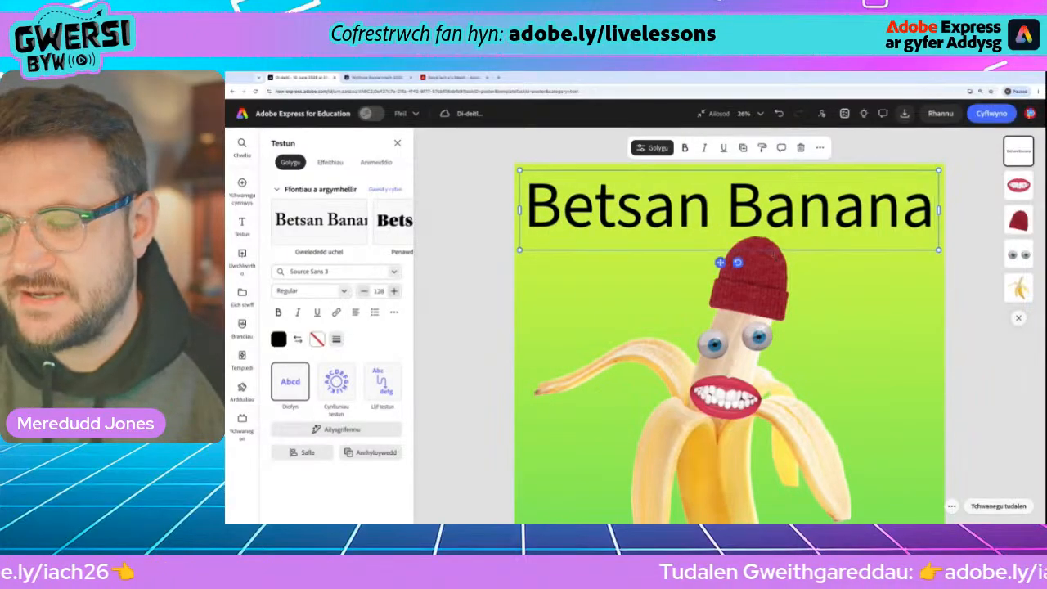
{"action": "scroll", "coordinate": [773, 256], "scroll_direction": "down", "scroll_amount": 8}
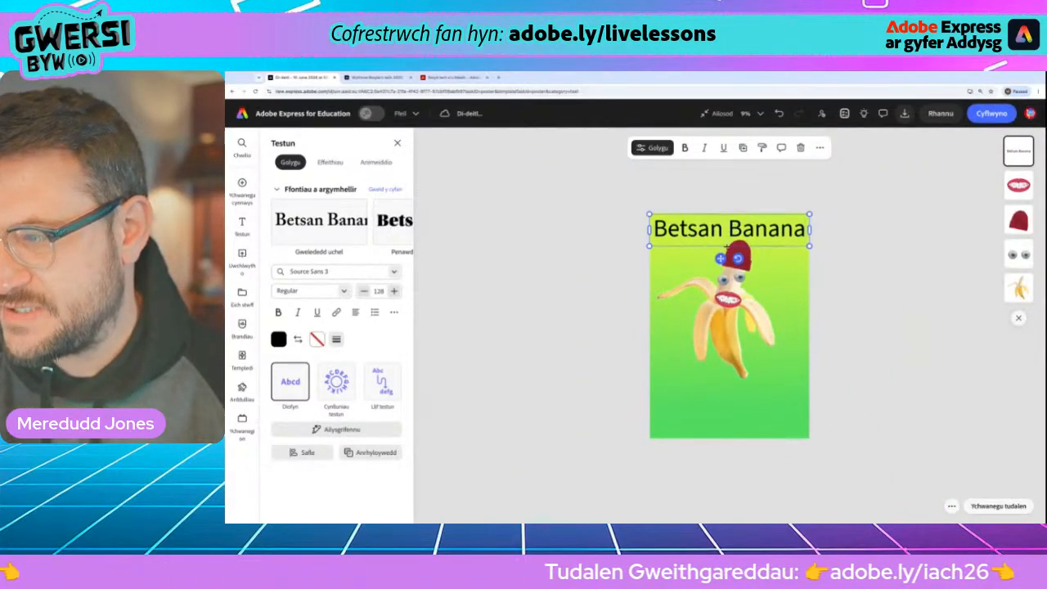
{"action": "left_click_drag", "start_coordinate": [720, 259], "coordinate": [722, 262]}
{"action": "key", "text": "ctrl+equal"}
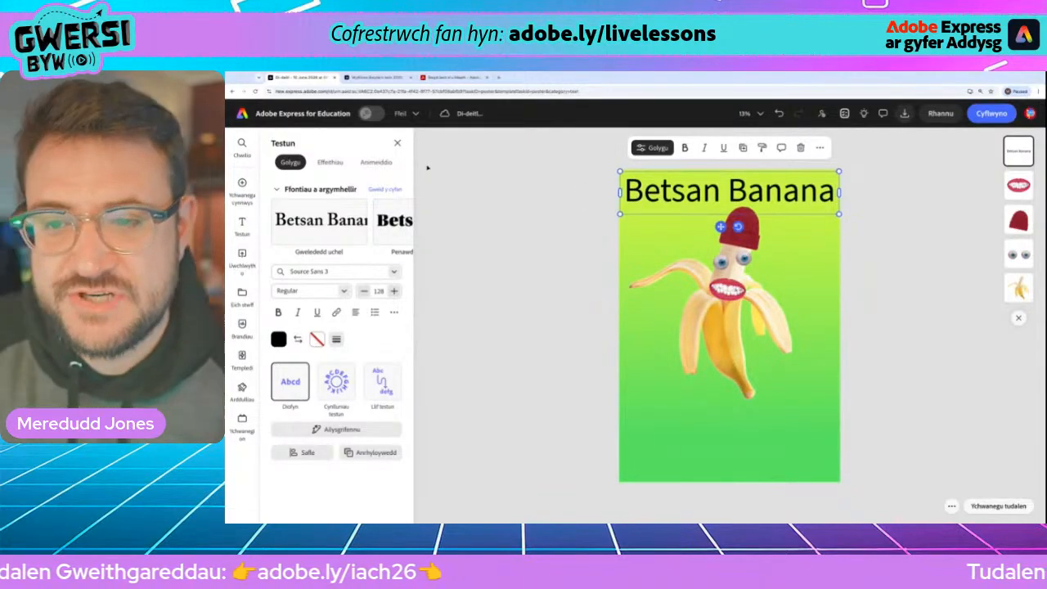
- Set the "Betsan Banana" title in the Satisfy font and enlarge it to size 142, centred across the page width
{"action": "left_click", "coordinate": [393, 271]}
{"action": "scroll", "coordinate": [360, 409], "scroll_direction": "down", "scroll_amount": 5}
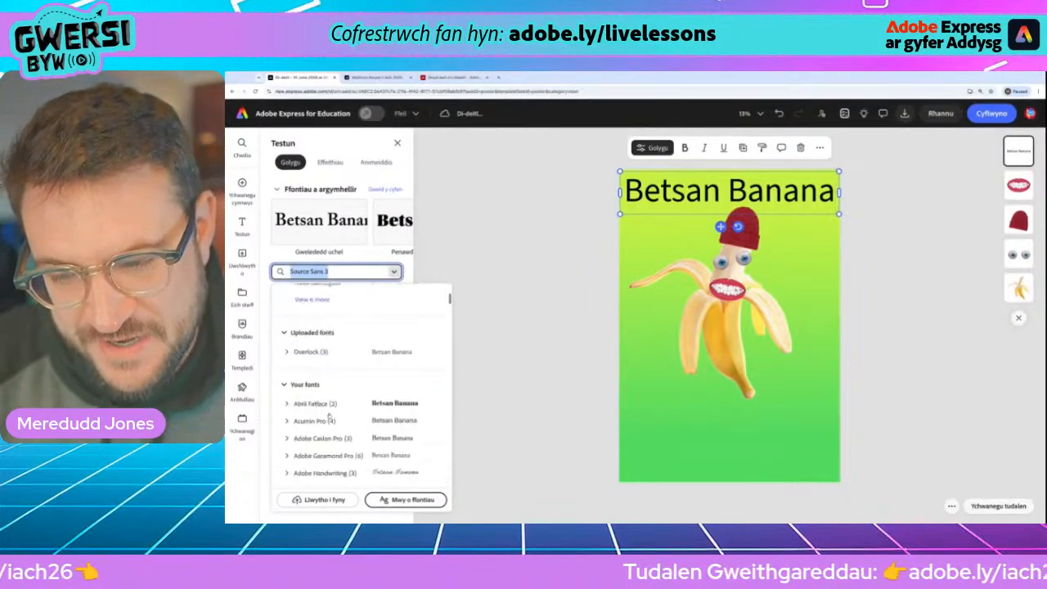
{"action": "scroll", "coordinate": [319, 413], "scroll_direction": "down", "scroll_amount": 6}
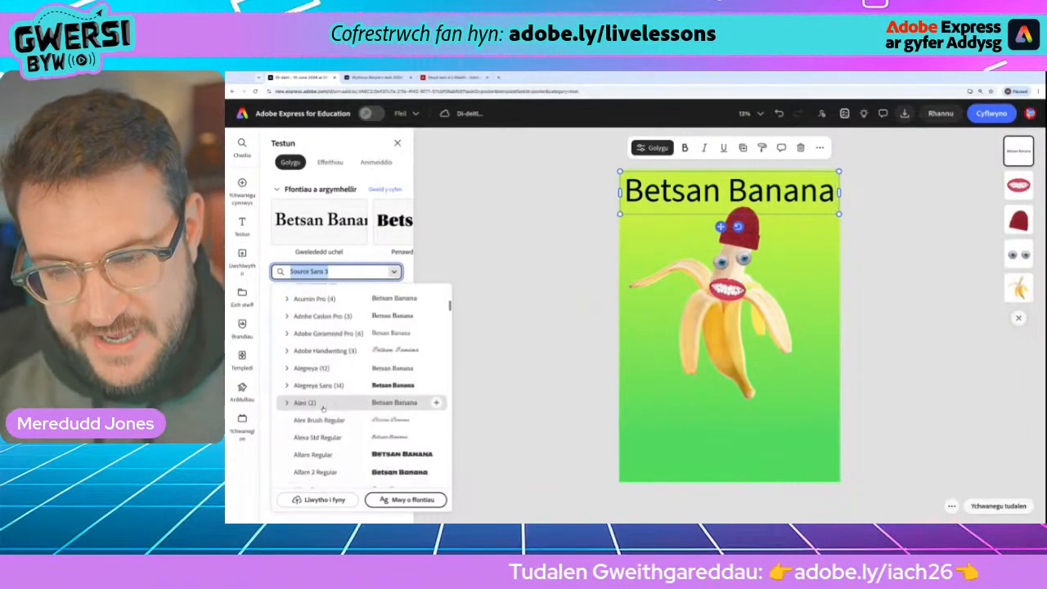
{"action": "scroll", "coordinate": [313, 405], "scroll_direction": "down", "scroll_amount": 5}
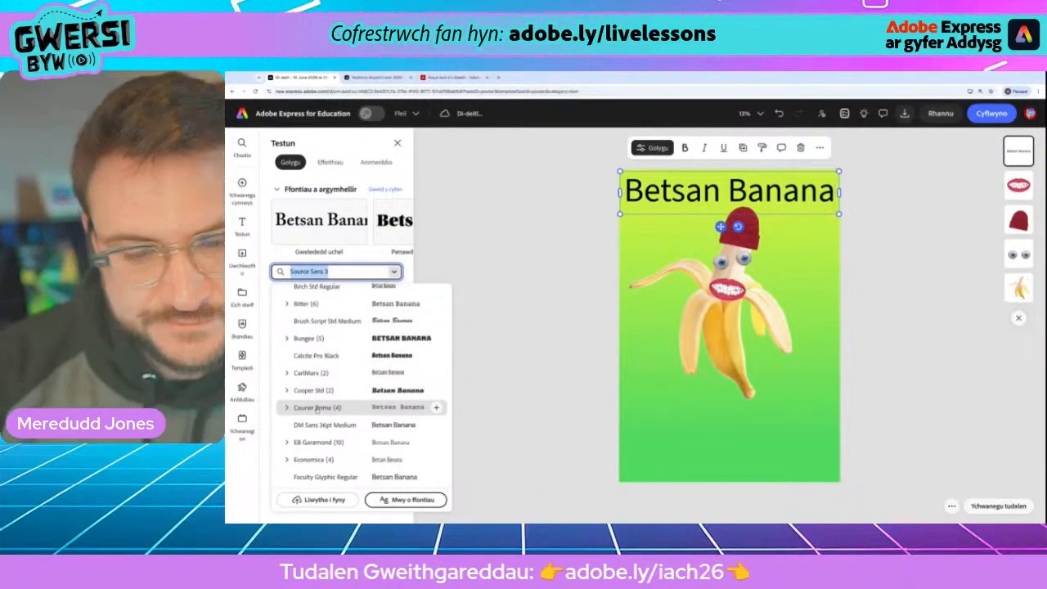
{"action": "scroll", "coordinate": [317, 411], "scroll_direction": "down", "scroll_amount": 1}
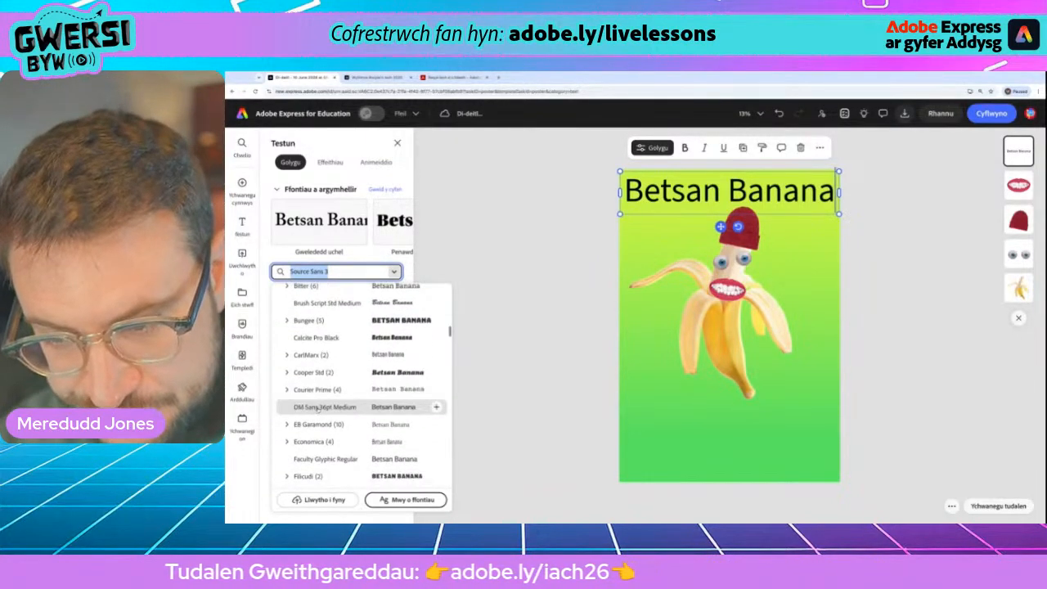
{"action": "scroll", "coordinate": [319, 409], "scroll_direction": "down", "scroll_amount": 5}
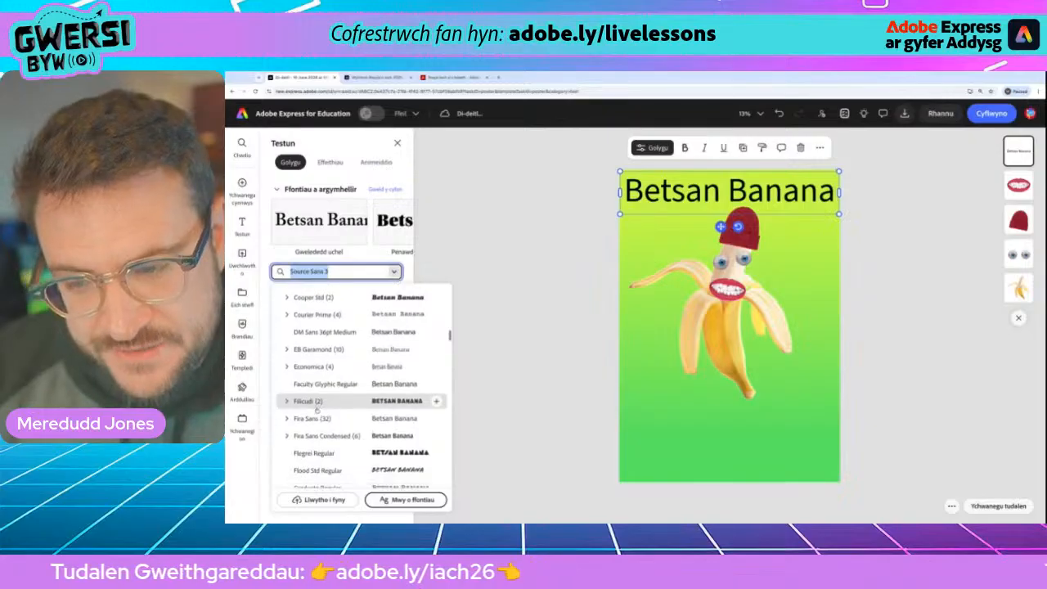
{"action": "scroll", "coordinate": [316, 410], "scroll_direction": "down", "scroll_amount": 5}
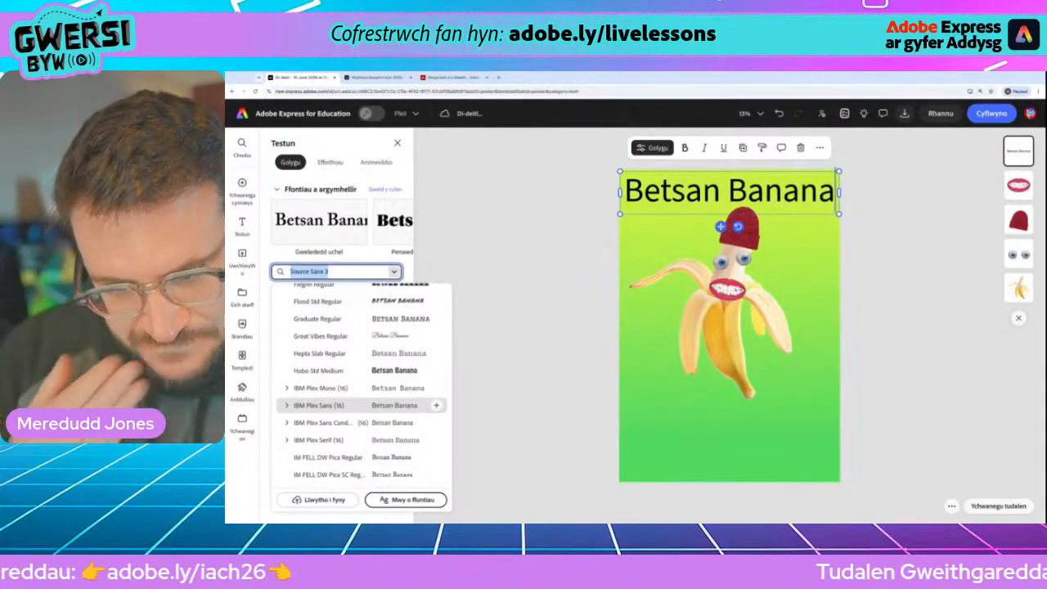
{"action": "scroll", "coordinate": [319, 407], "scroll_direction": "down", "scroll_amount": 3}
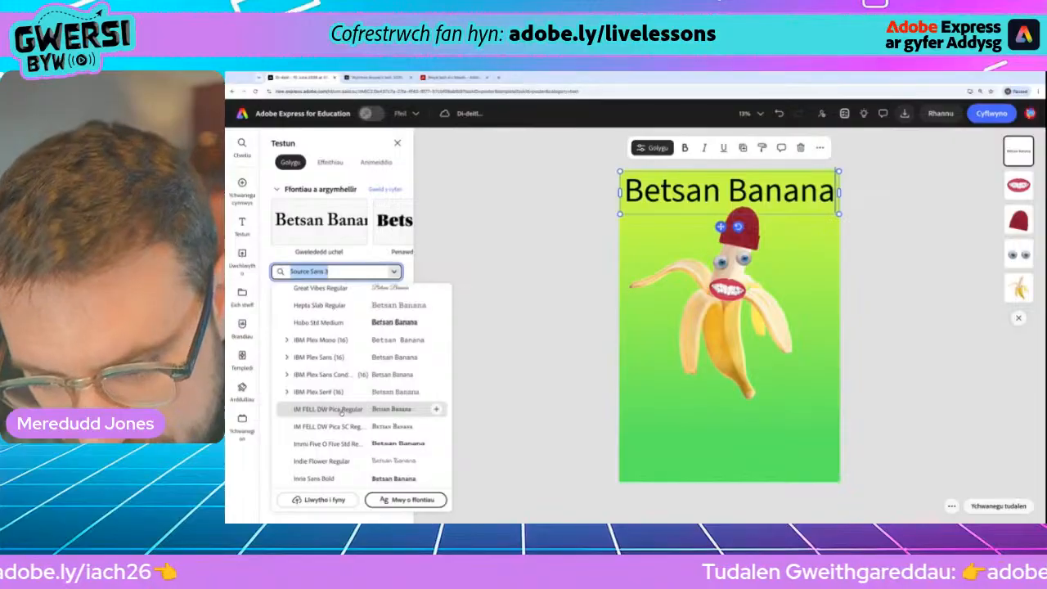
{"action": "scroll", "coordinate": [335, 413], "scroll_direction": "down", "scroll_amount": 5}
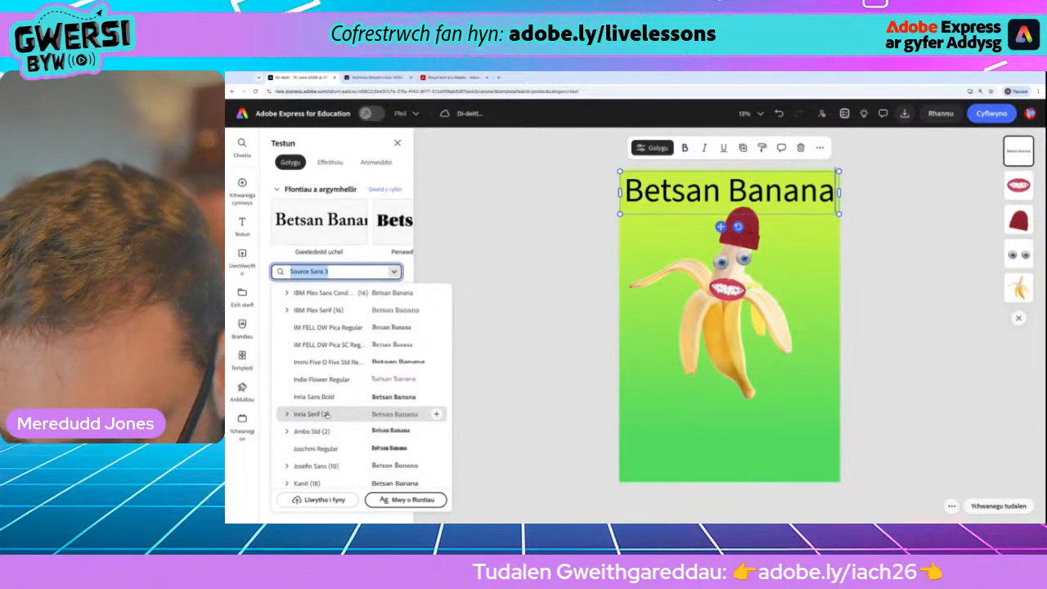
{"action": "scroll", "coordinate": [327, 415], "scroll_direction": "down", "scroll_amount": 4}
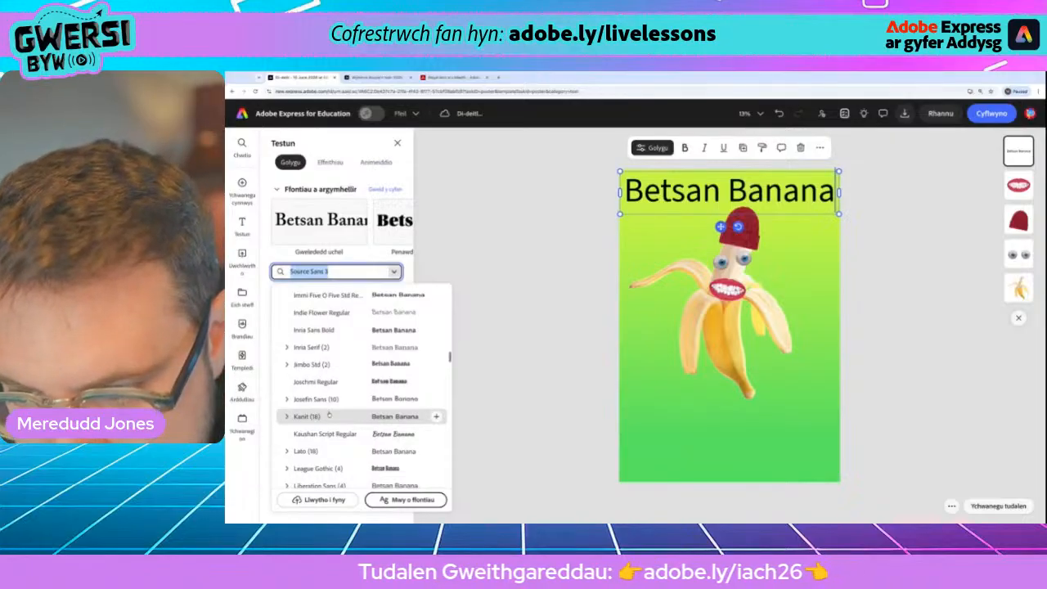
{"action": "scroll", "coordinate": [329, 415], "scroll_direction": "down", "scroll_amount": 4}
{"action": "scroll", "coordinate": [328, 416], "scroll_direction": "down", "scroll_amount": 4}
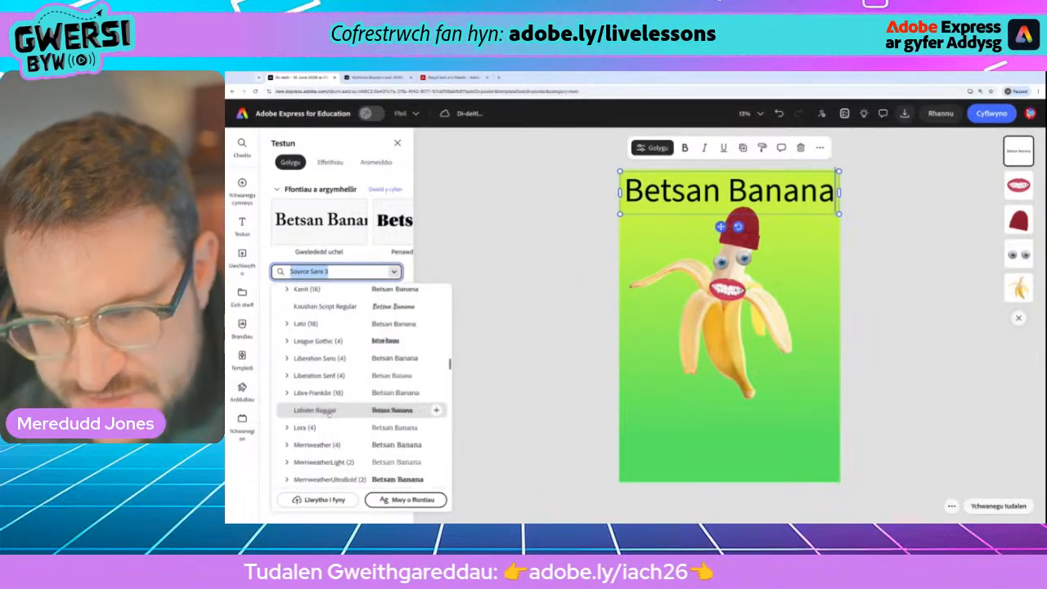
{"action": "scroll", "coordinate": [328, 414], "scroll_direction": "down", "scroll_amount": 4}
{"action": "scroll", "coordinate": [329, 413], "scroll_direction": "down", "scroll_amount": 15}
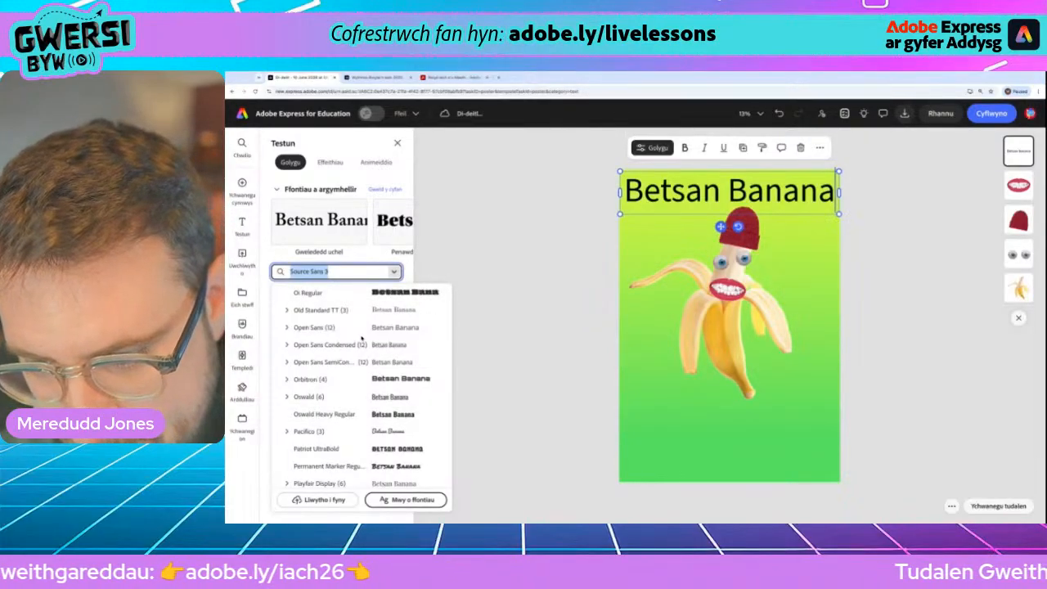
{"action": "scroll", "coordinate": [361, 337], "scroll_direction": "down", "scroll_amount": 3}
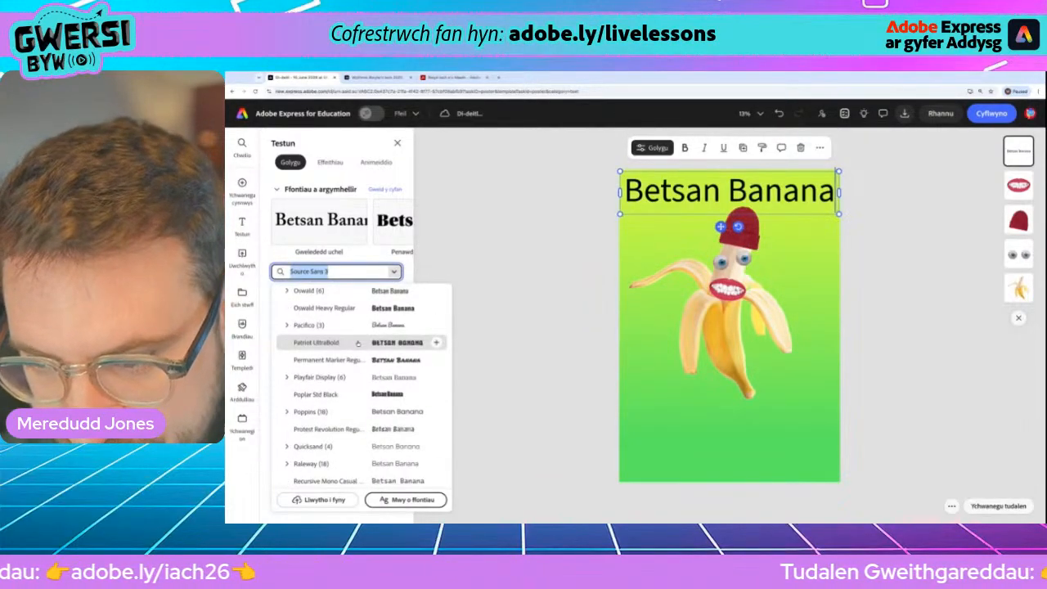
{"action": "scroll", "coordinate": [358, 344], "scroll_direction": "down", "scroll_amount": 4}
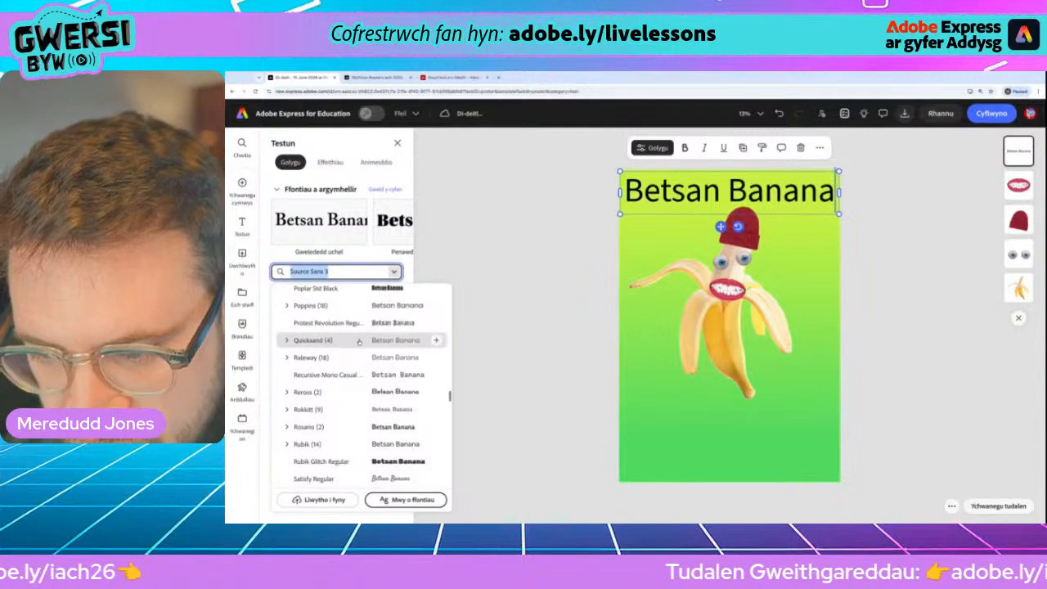
{"action": "scroll", "coordinate": [360, 341], "scroll_direction": "down", "scroll_amount": 5}
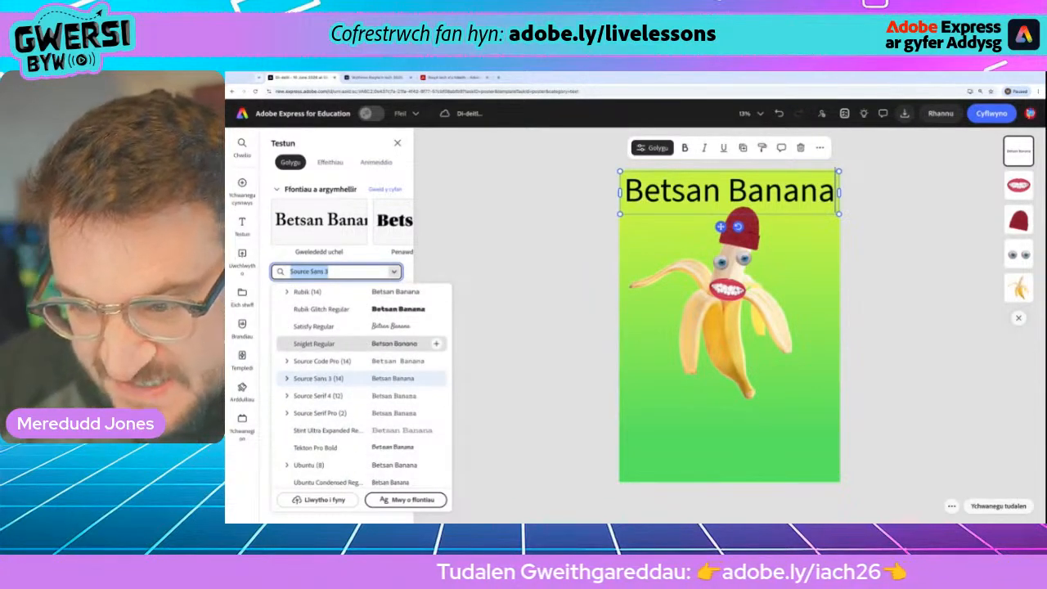
{"action": "left_click", "coordinate": [390, 327]}
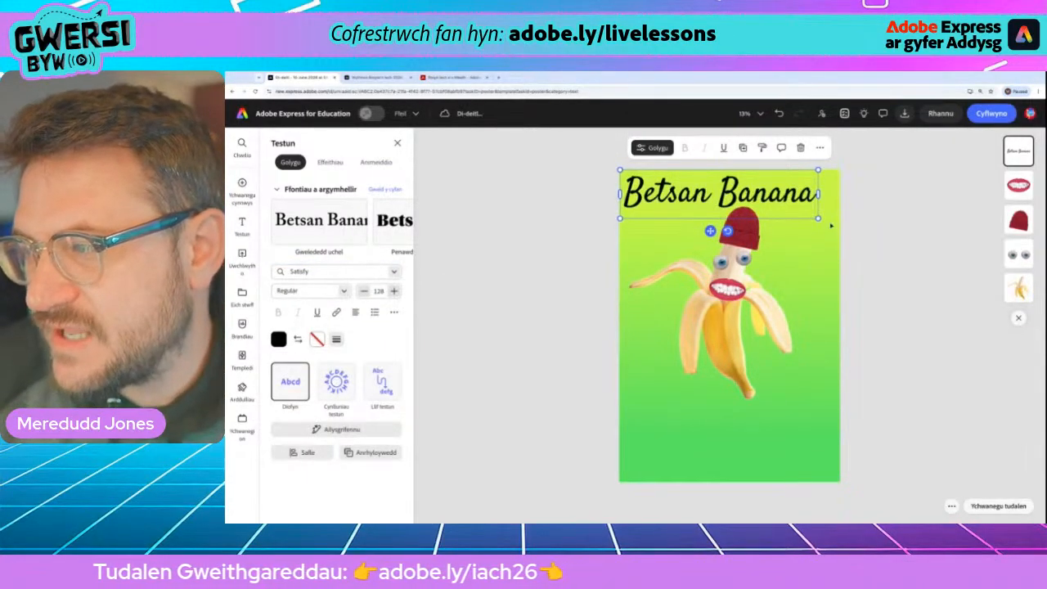
{"action": "left_click_drag", "start_coordinate": [818, 219], "coordinate": [838, 222]}
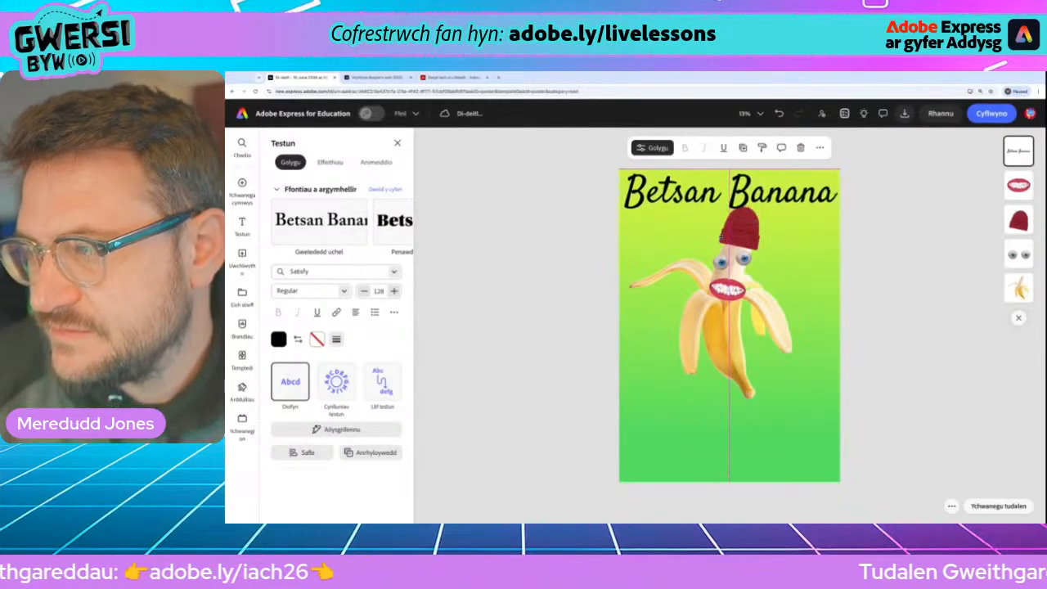
{"action": "left_click_drag", "start_coordinate": [720, 235], "coordinate": [721, 236]}
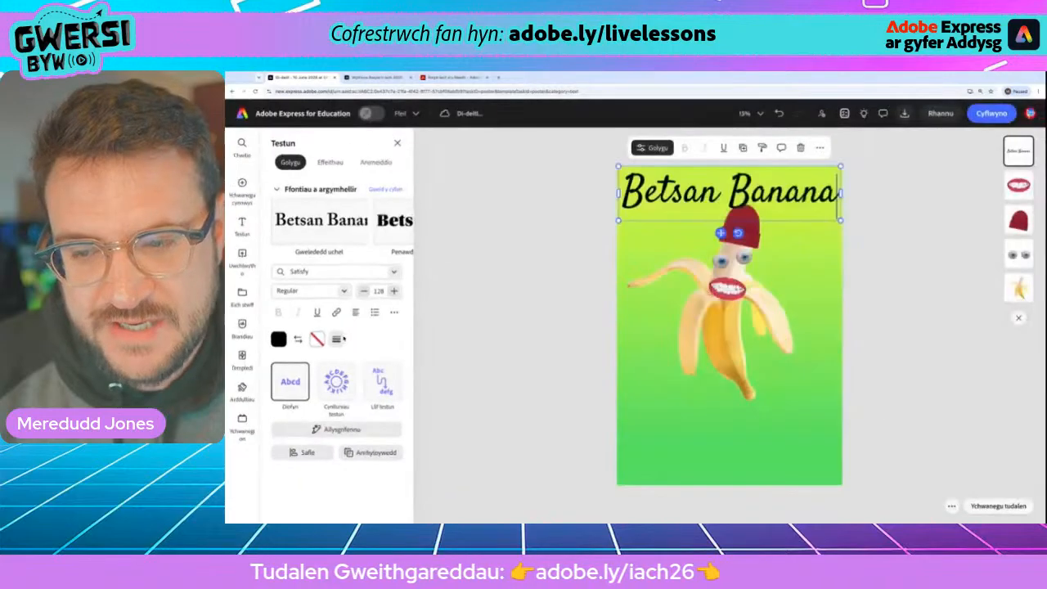
- Add a bright yellow outline around the black letters of the "Betsan Banana" title
{"action": "left_click", "coordinate": [317, 338]}
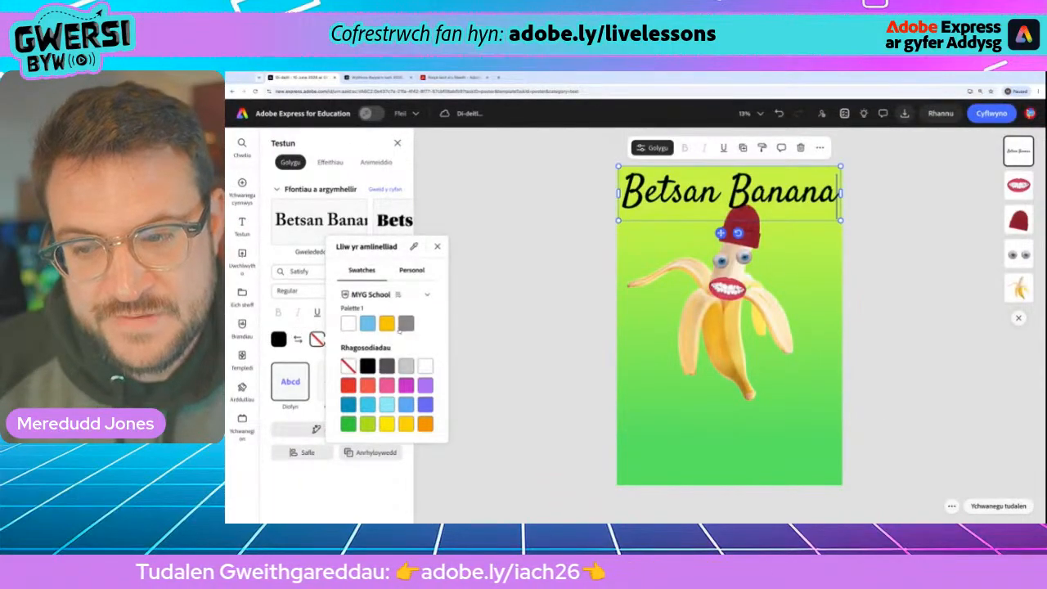
{"action": "left_click", "coordinate": [387, 323]}
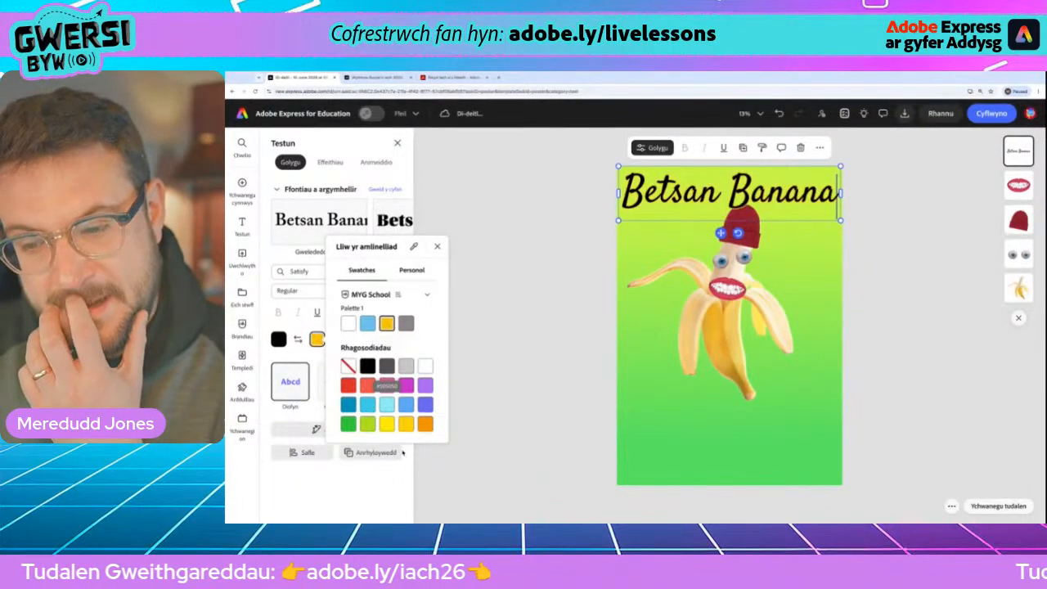
{"action": "left_click", "coordinate": [387, 423]}
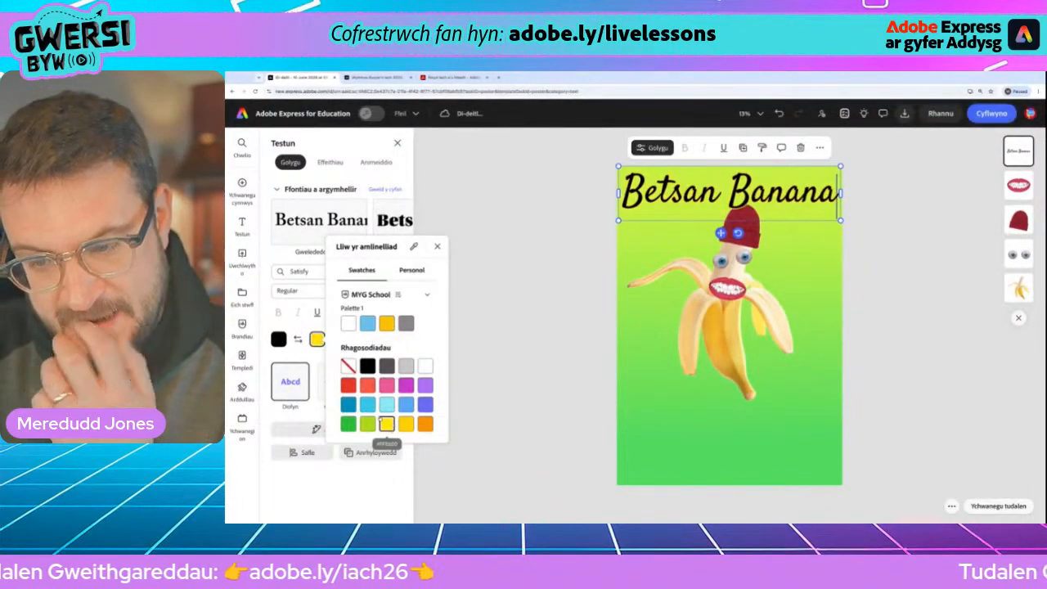
{"action": "left_click", "coordinate": [301, 357]}
{"action": "left_click", "coordinate": [336, 339]}
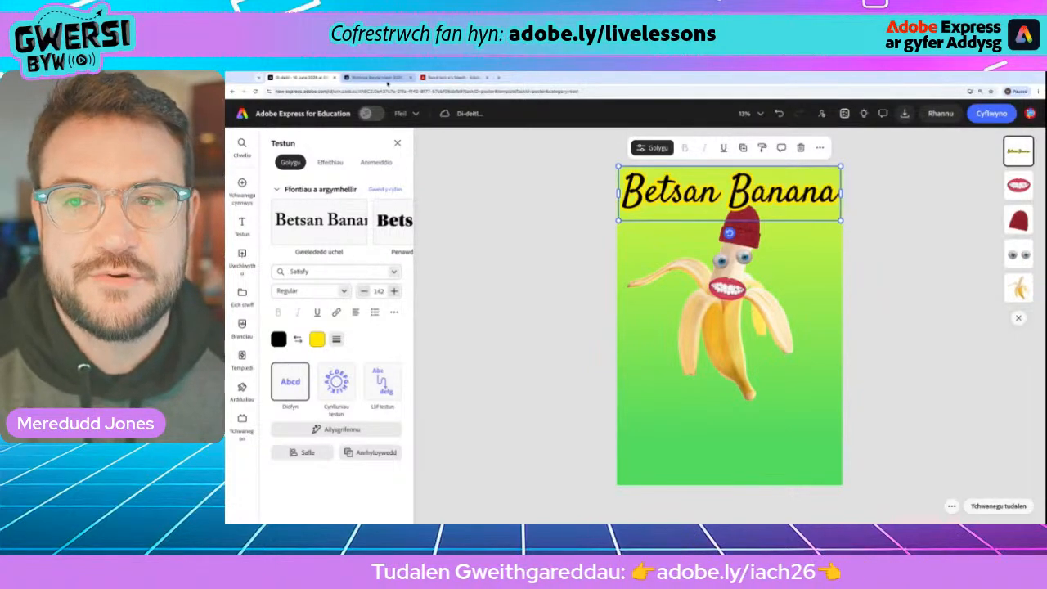
- Examine the enlarged healthy-food nutrition table on the activity web page, especially the Banana row, and return to the poster
{"action": "left_click", "coordinate": [386, 78]}
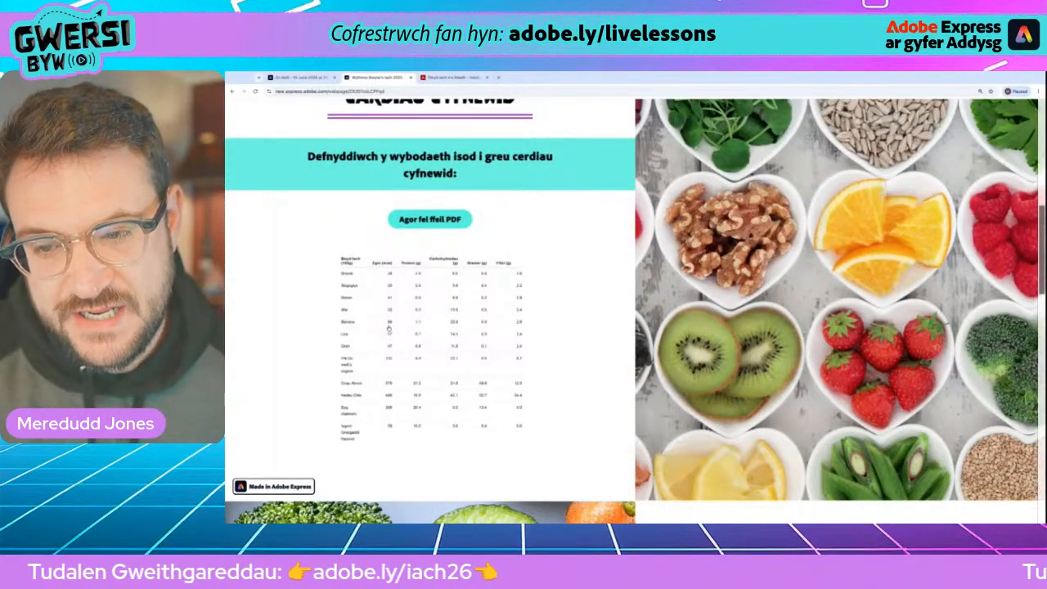
{"action": "left_click", "coordinate": [393, 331]}
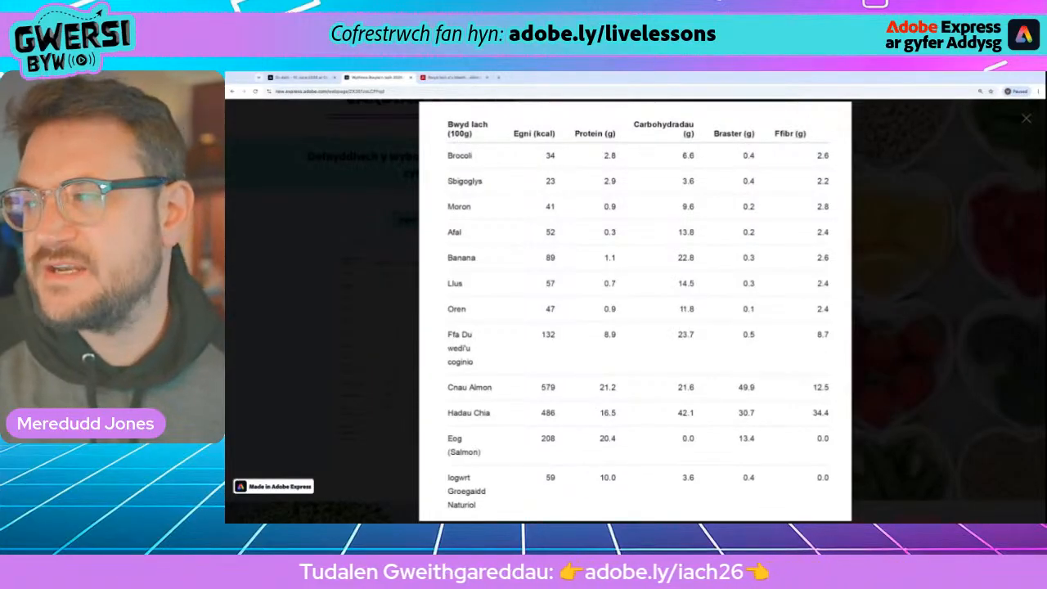
{"action": "left_click", "coordinate": [1010, 119]}
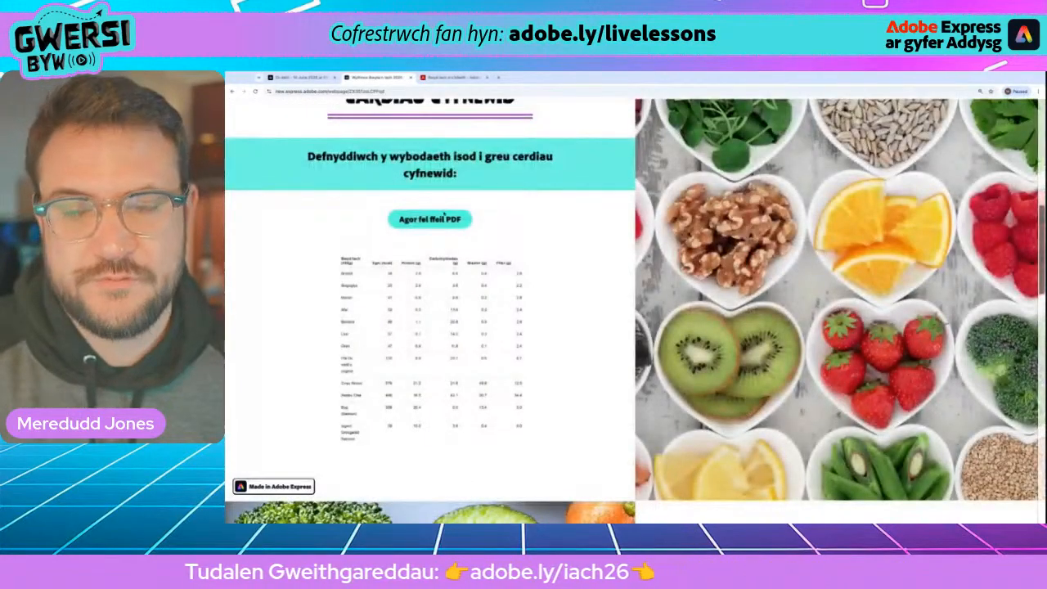
{"action": "key", "text": "ctrl+shift+Tab"}
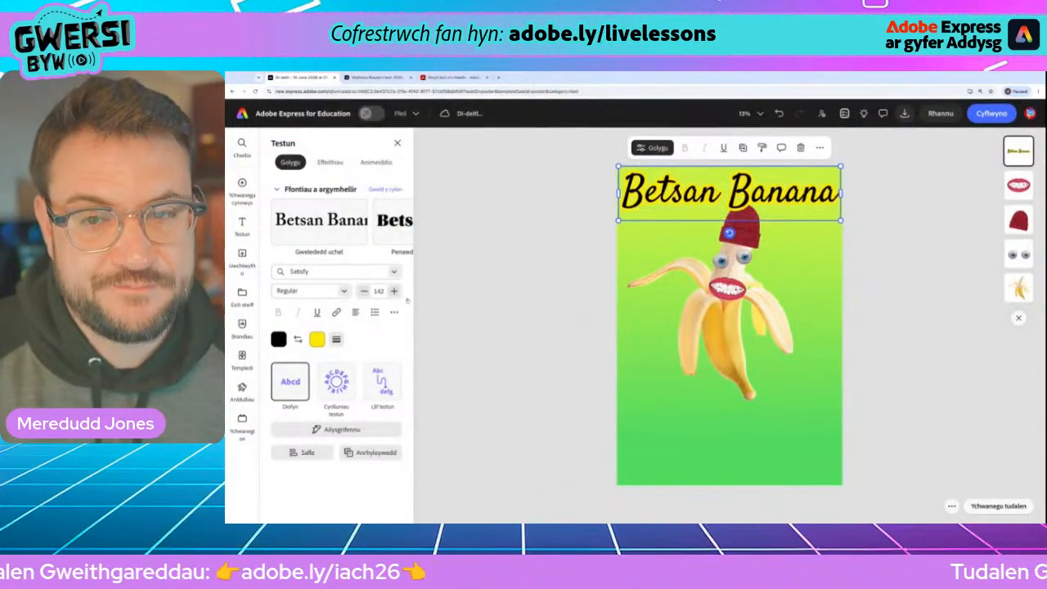
- Insert the plain white table with black borders, four columns by five rows, on the poster
{"action": "mouse_move", "coordinate": [242, 190]}
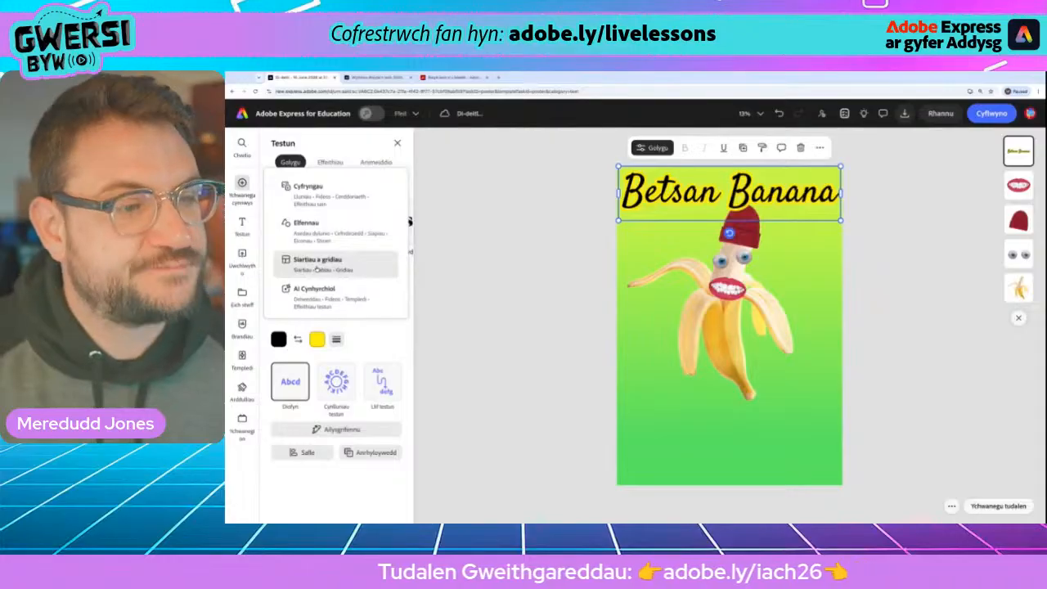
{"action": "left_click", "coordinate": [317, 263]}
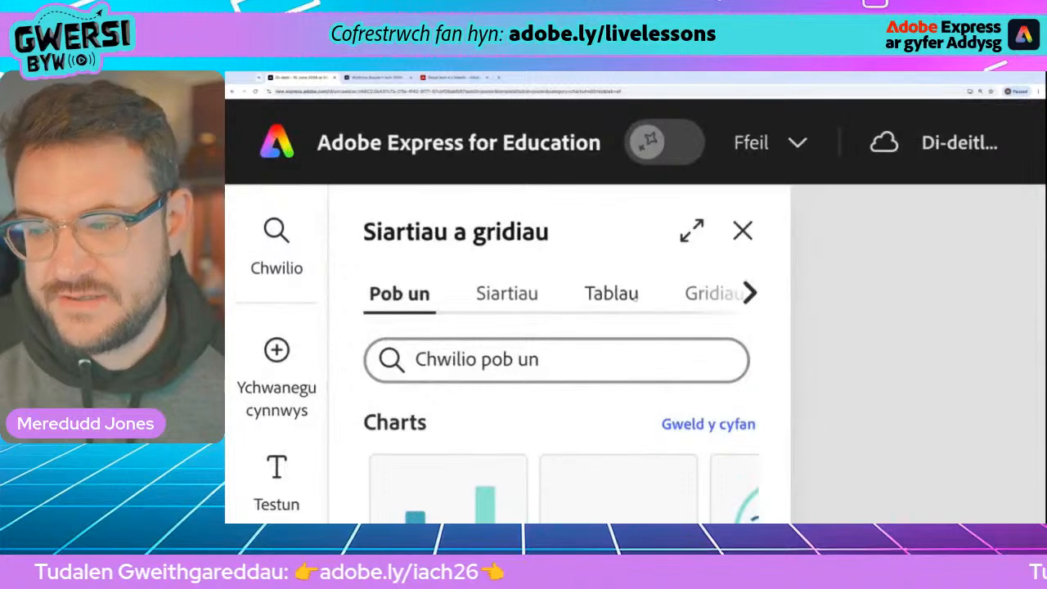
{"action": "left_click", "coordinate": [614, 293]}
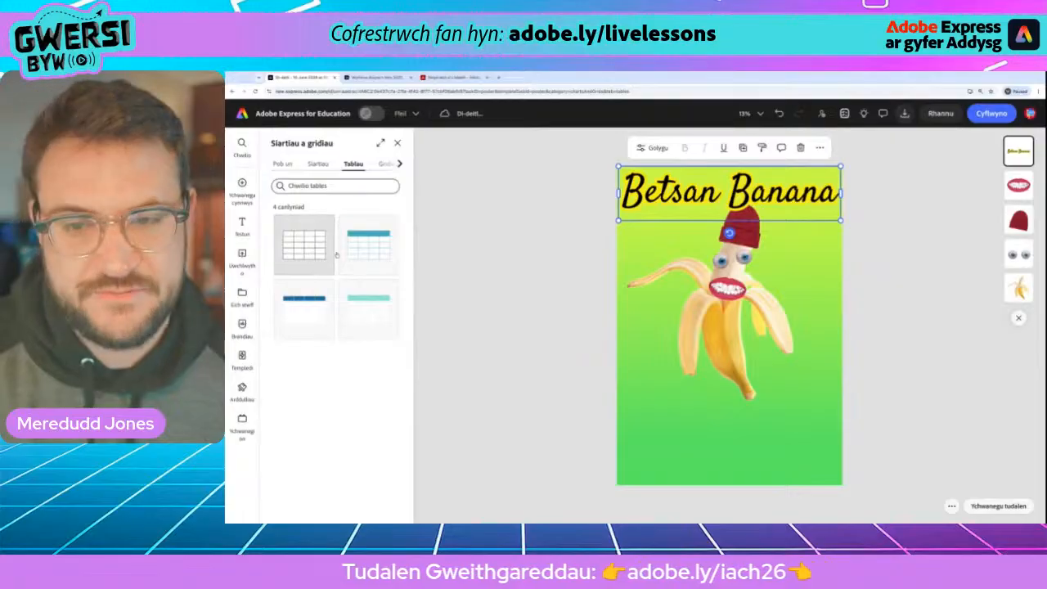
{"action": "left_click", "coordinate": [292, 254]}
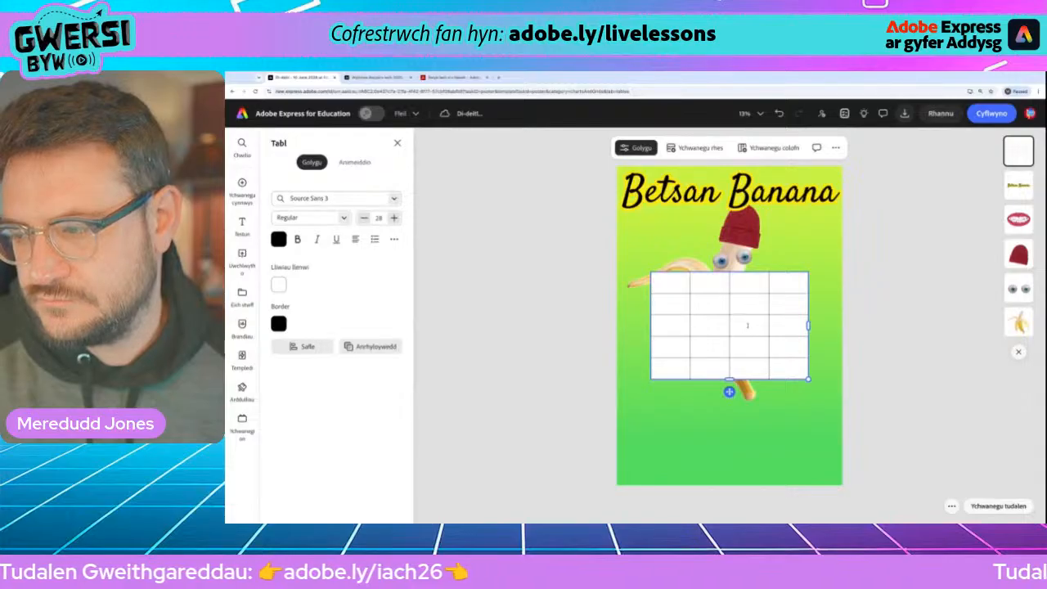
- Move the table below the banana's face to the lower part of the poster, widen it to nearly the page width and centre it
{"action": "left_click_drag", "start_coordinate": [734, 376], "coordinate": [731, 392]}
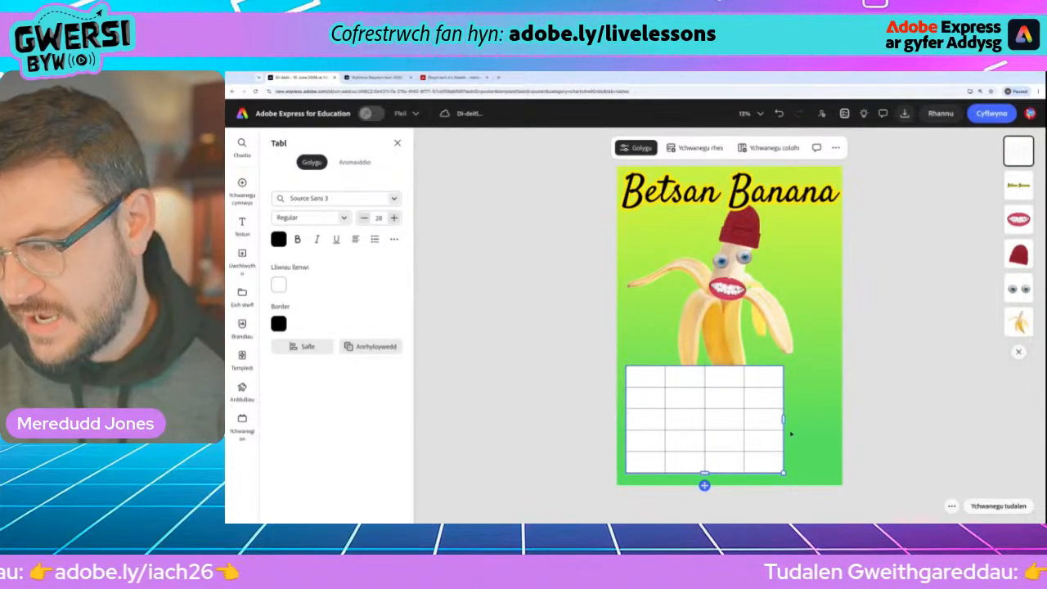
{"action": "left_click_drag", "start_coordinate": [782, 419], "coordinate": [823, 419]}
{"action": "left_click_drag", "start_coordinate": [724, 485], "coordinate": [729, 487]}
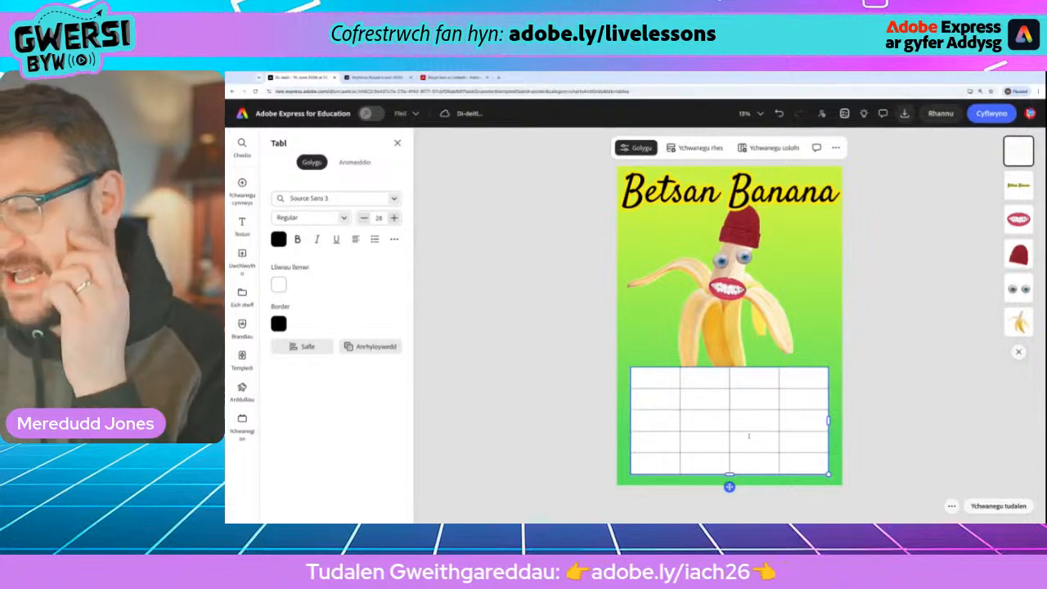
- Check the column headings on the activity web page and enter "Egni (kcal)" in the first header cell of the poster table
{"action": "left_click", "coordinate": [654, 382]}
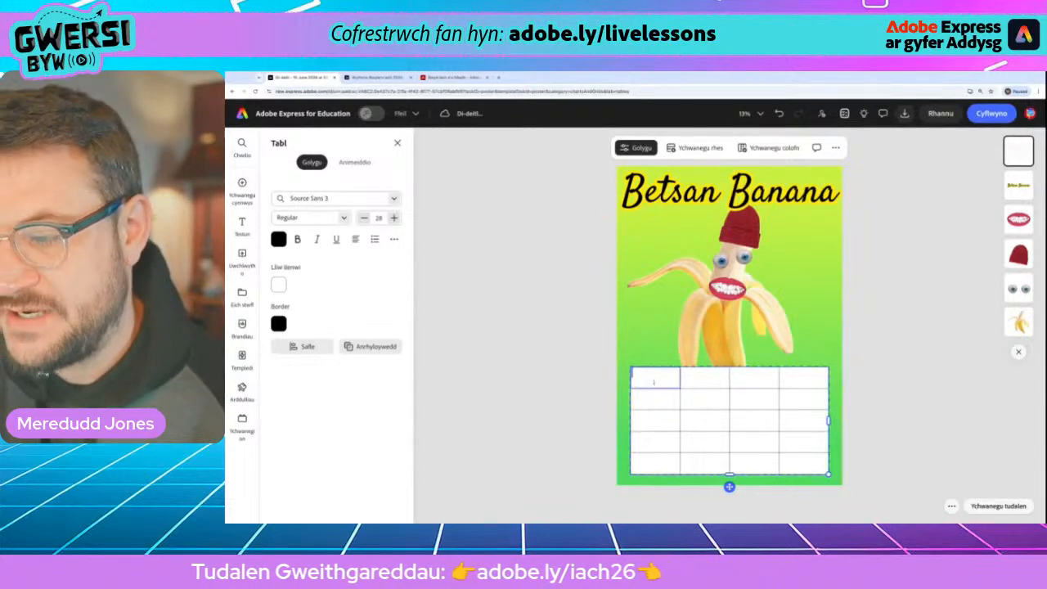
{"action": "left_click", "coordinate": [374, 77]}
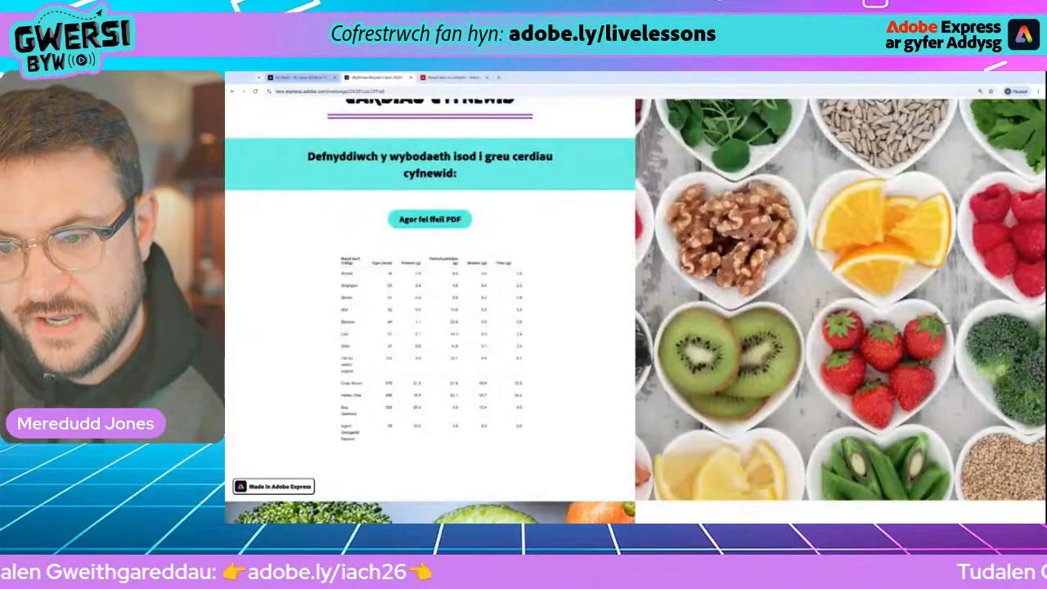
{"action": "left_click", "coordinate": [310, 76]}
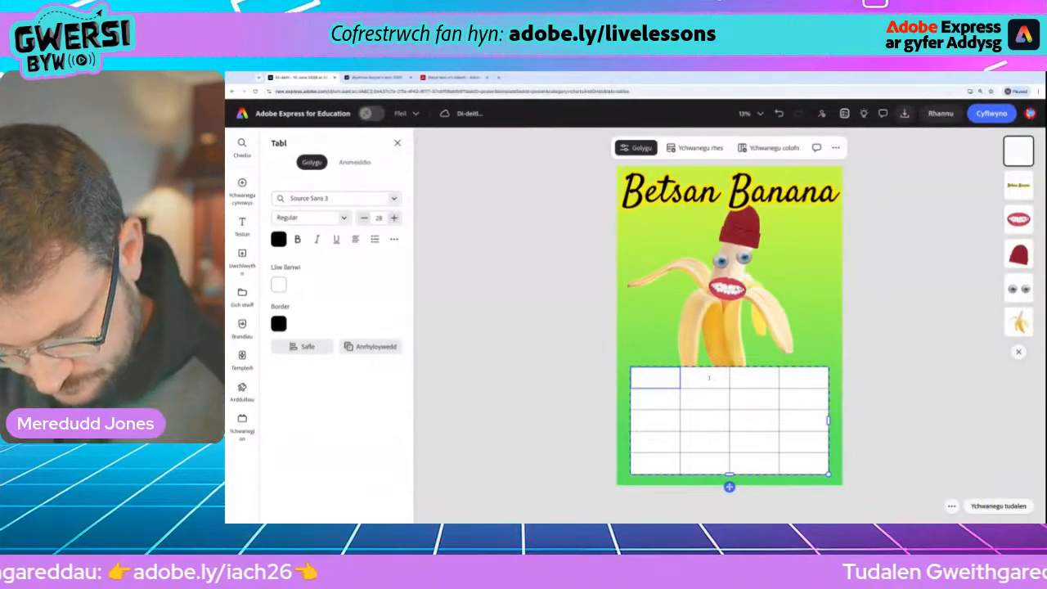
{"action": "type", "text": "Egni"}
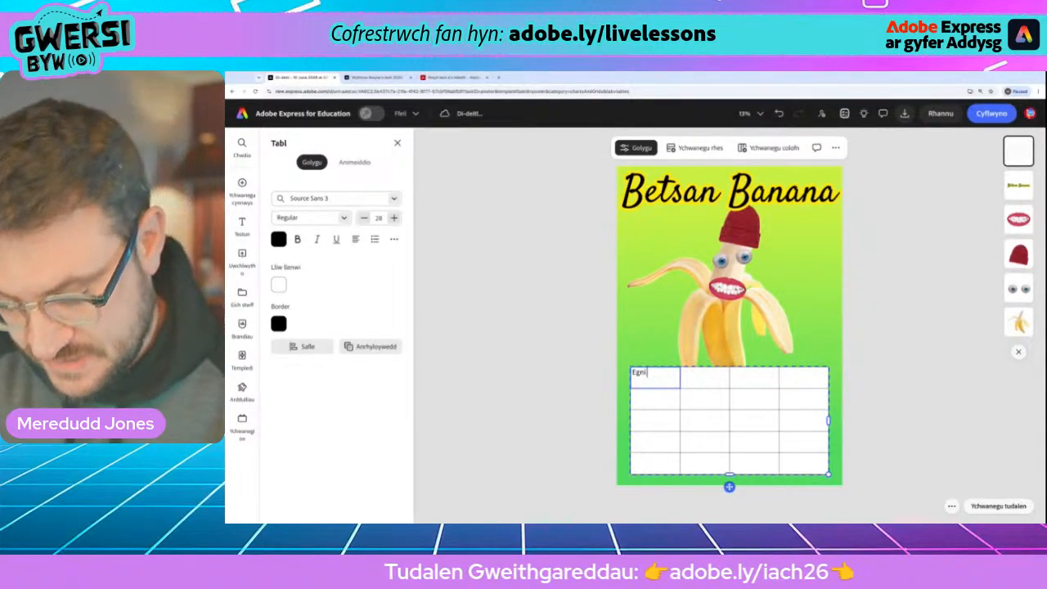
{"action": "type", "text": "(k"}
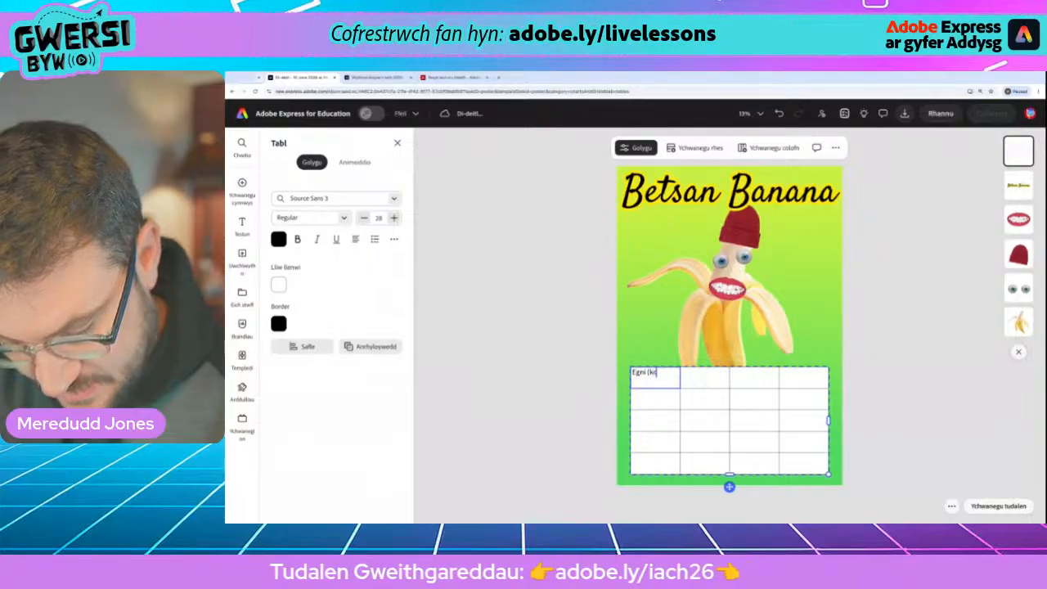
{"action": "type", "text": "cal)"}
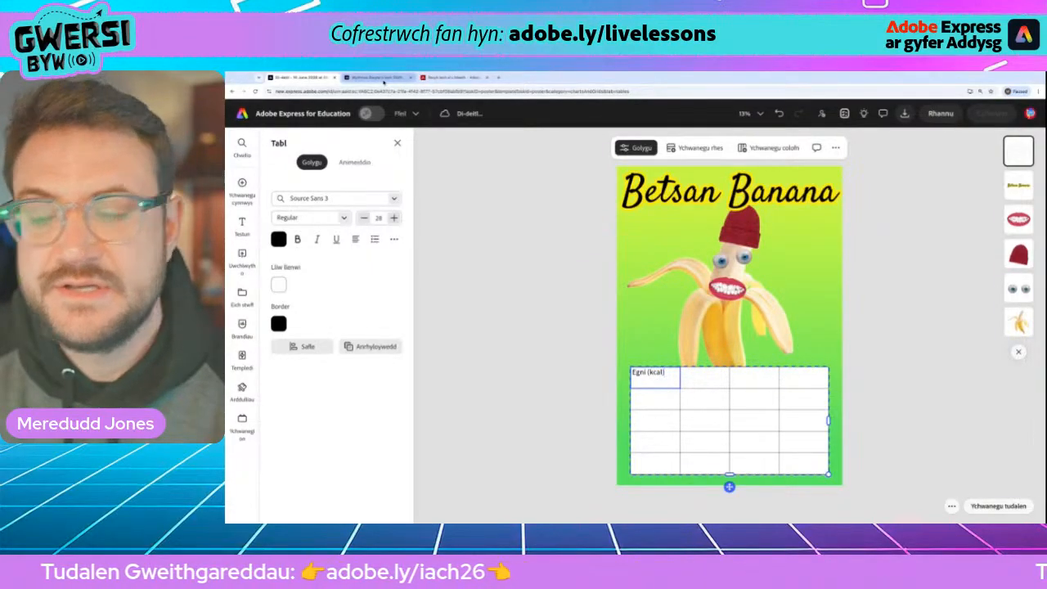
- Check the next nutrition heading on the activity web page and enter "Protein (g)" in the table's second header cell
{"action": "left_click", "coordinate": [383, 79]}
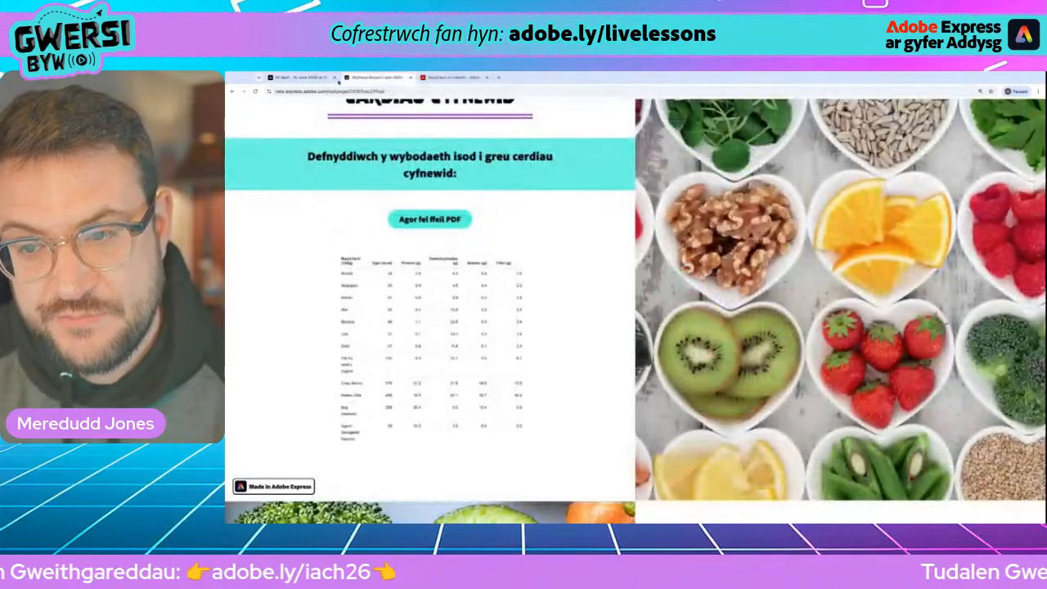
{"action": "left_click", "coordinate": [301, 78]}
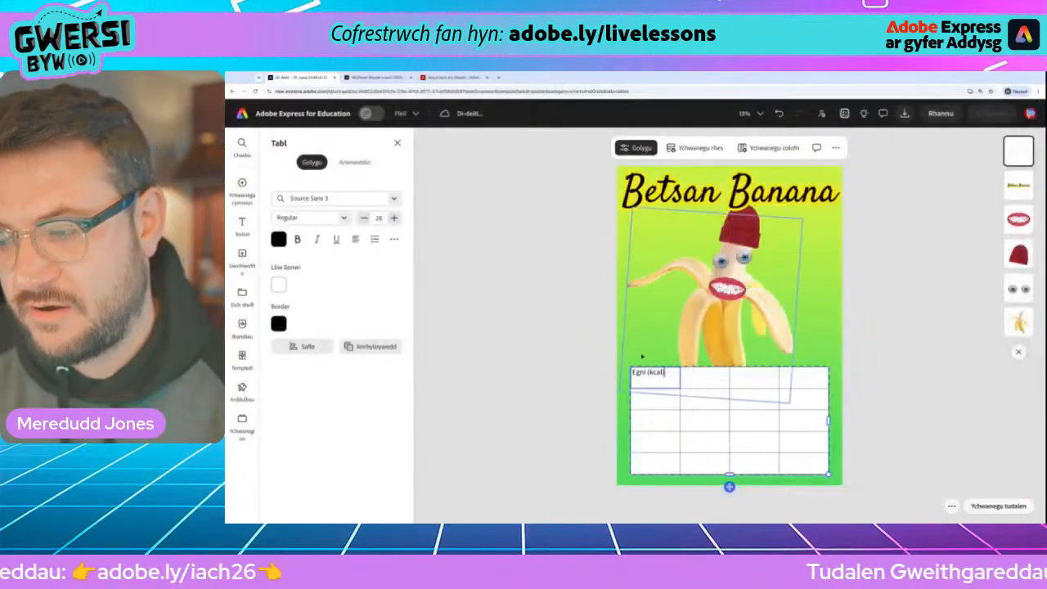
{"action": "left_click", "coordinate": [702, 375]}
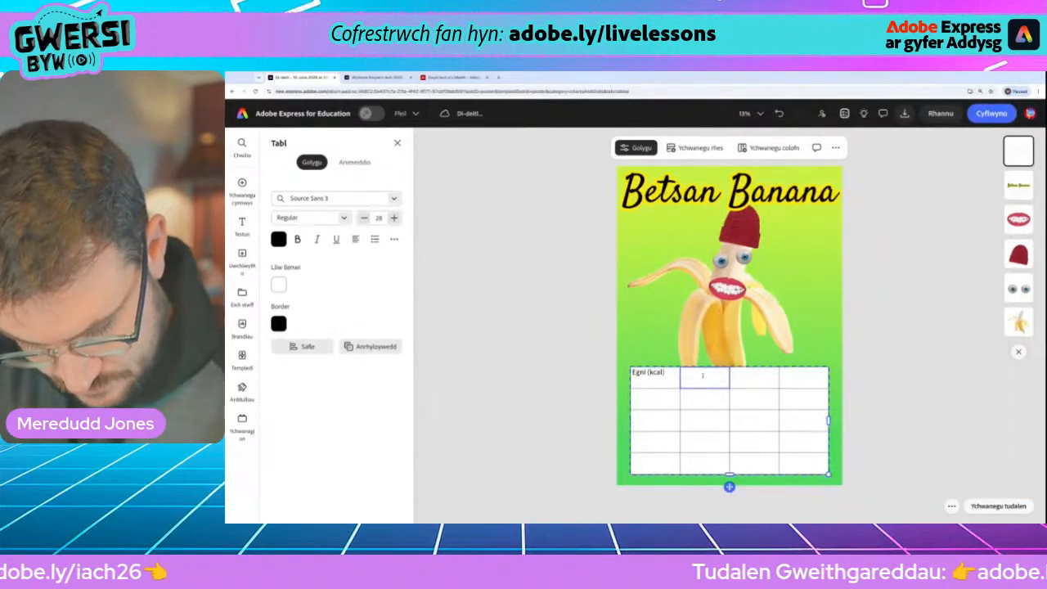
{"action": "type", "text": "Protein "}
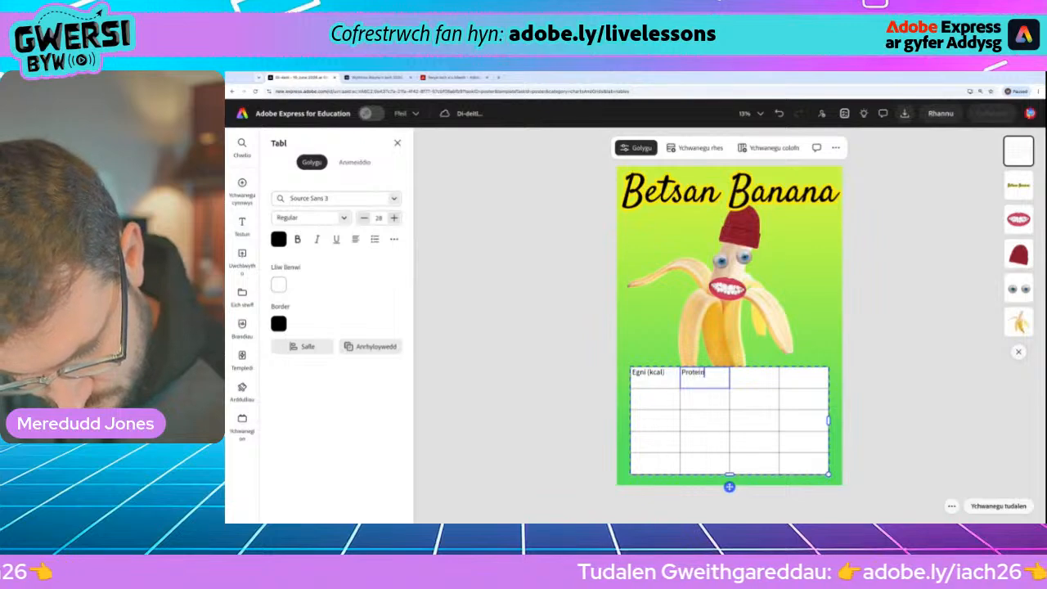
{"action": "type", "text": "(g)"}
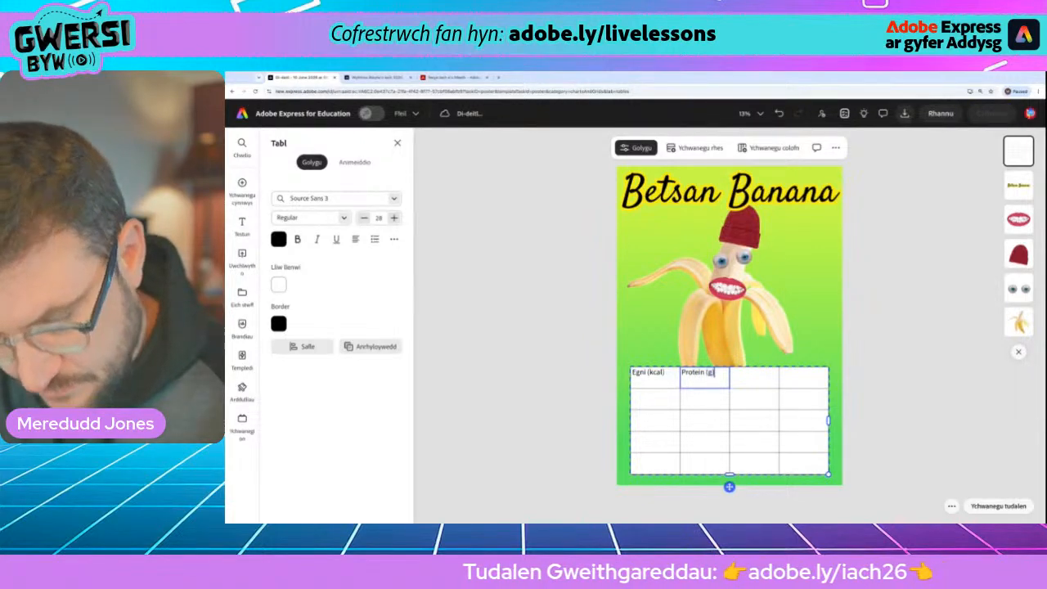
- Consult the activity web page again and enter "Carbohydradau (g)" in the table's third header cell
{"action": "left_click", "coordinate": [368, 77]}
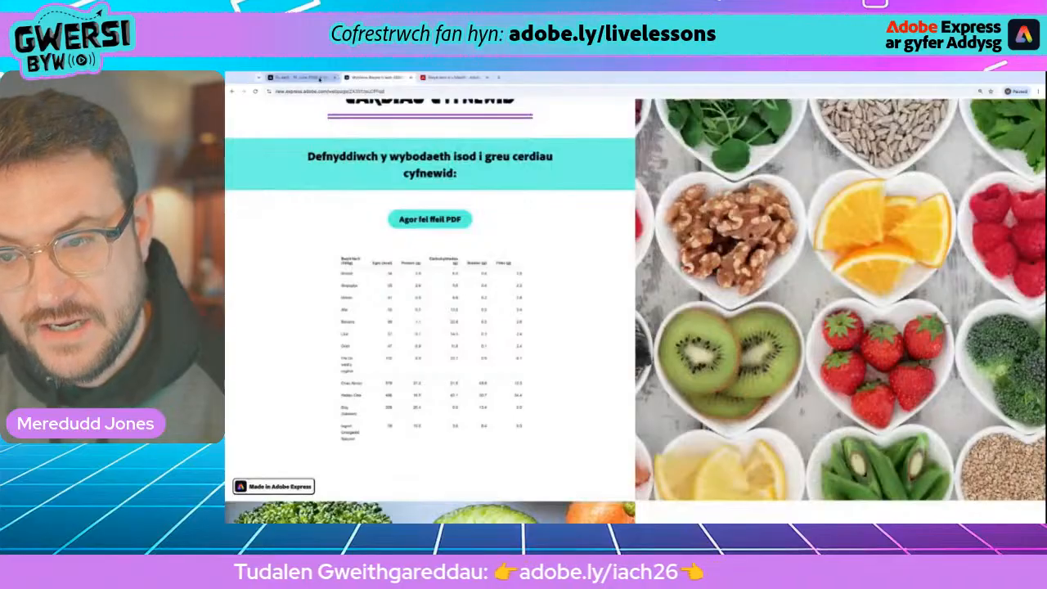
{"action": "left_click", "coordinate": [303, 78]}
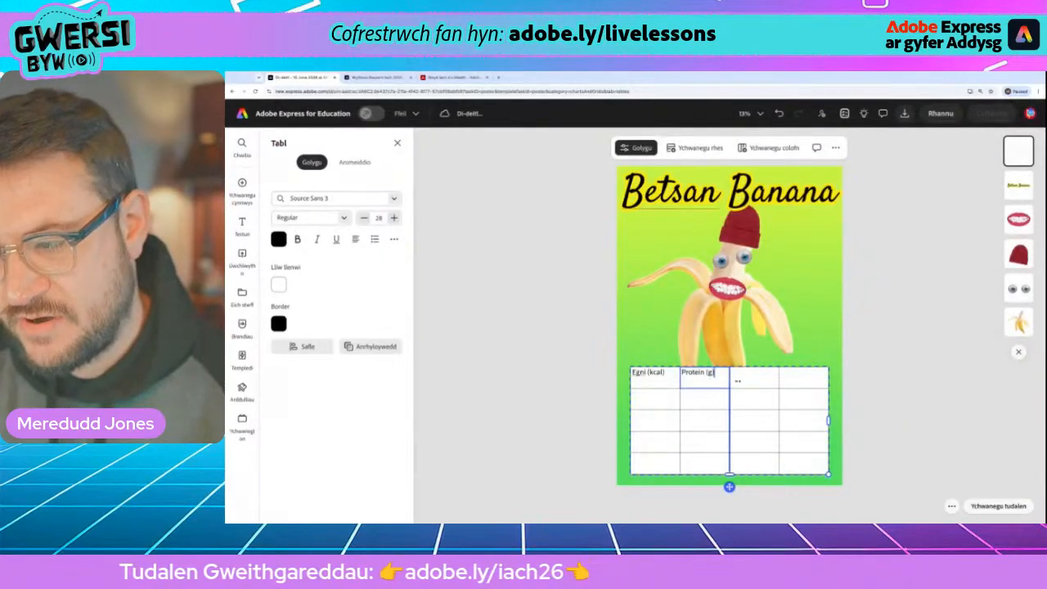
{"action": "left_click", "coordinate": [744, 381]}
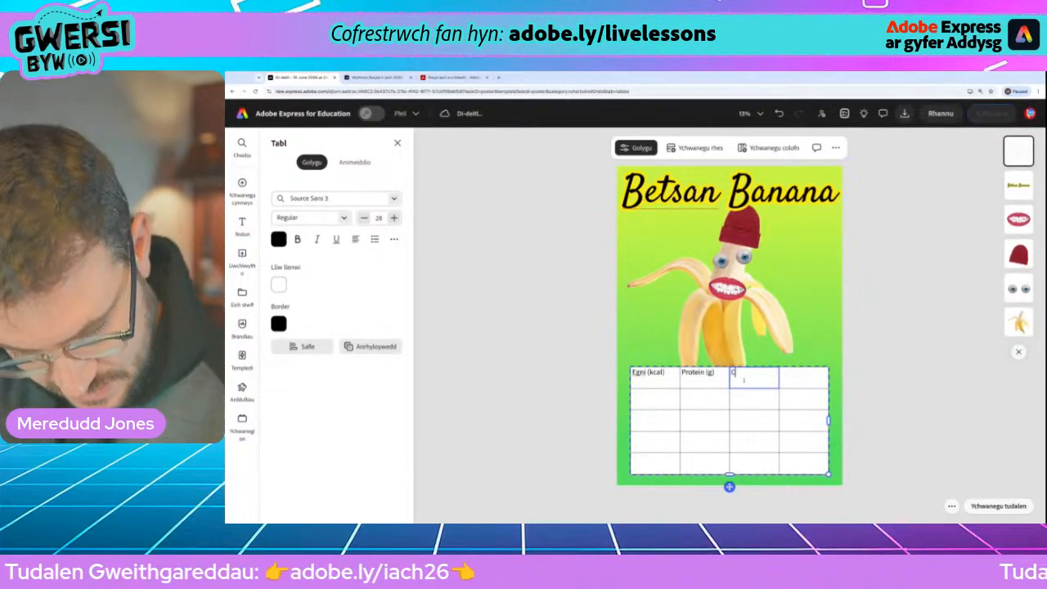
{"action": "type", "text": "Carbohydradau"}
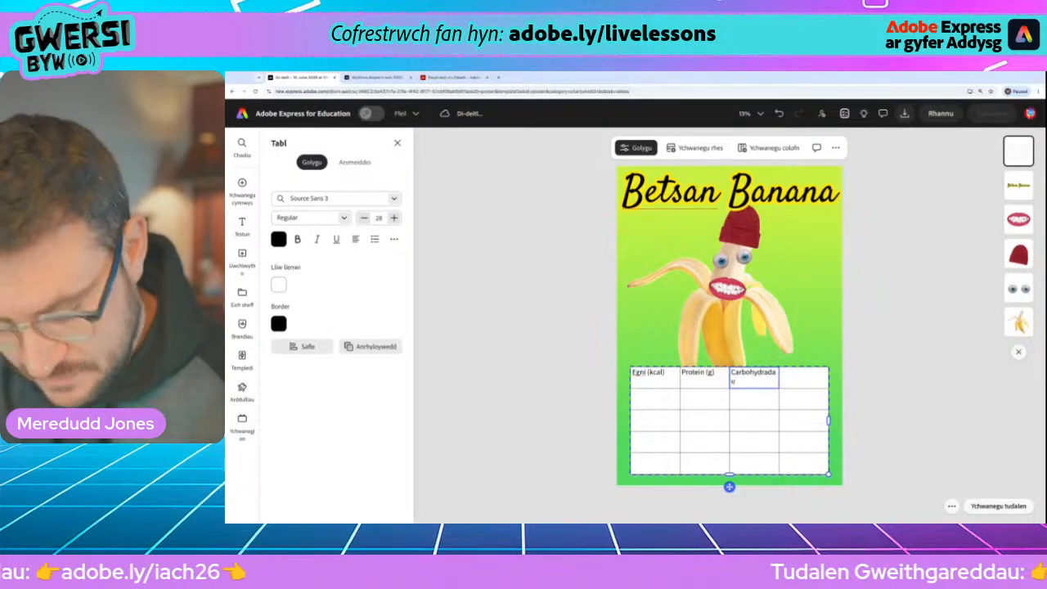
{"action": "type", "text": " (g)"}
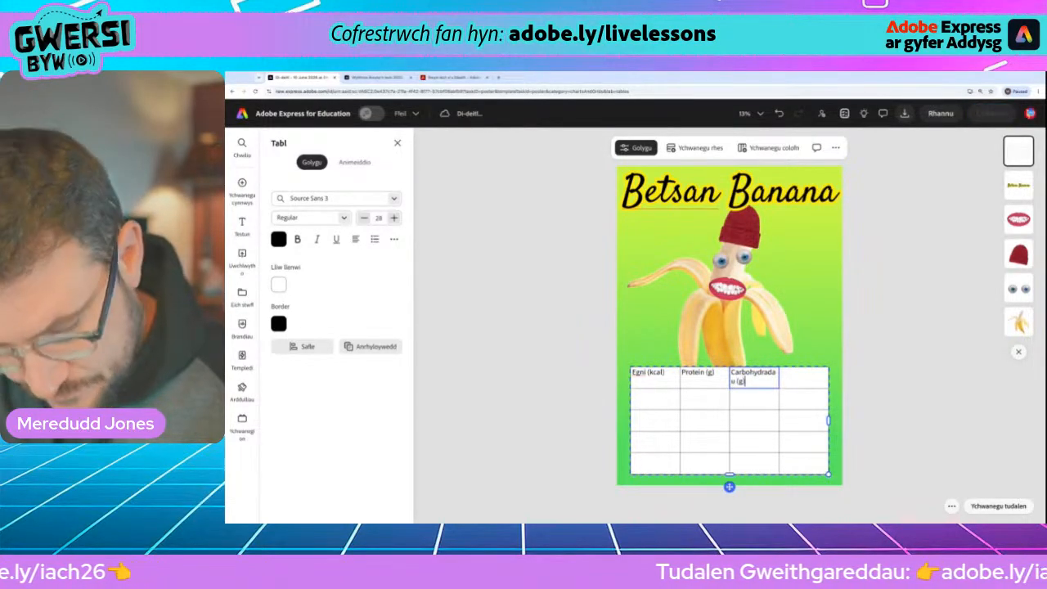
- Look up the fat heading on the activity web page and enter "Braster (g)" in the table's fourth header cell
{"action": "left_click", "coordinate": [807, 378]}
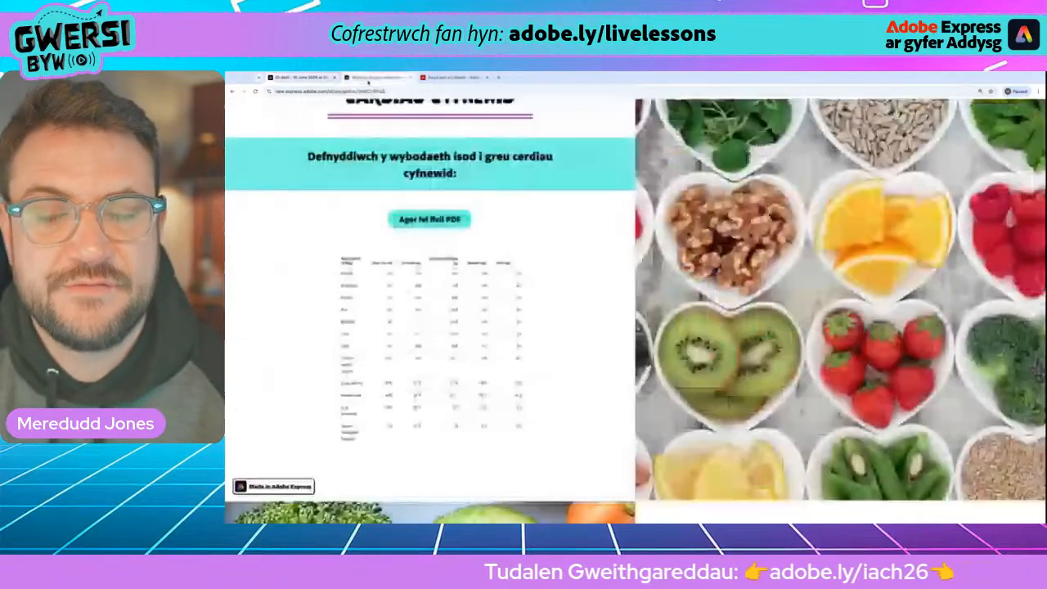
{"action": "left_click", "coordinate": [372, 78]}
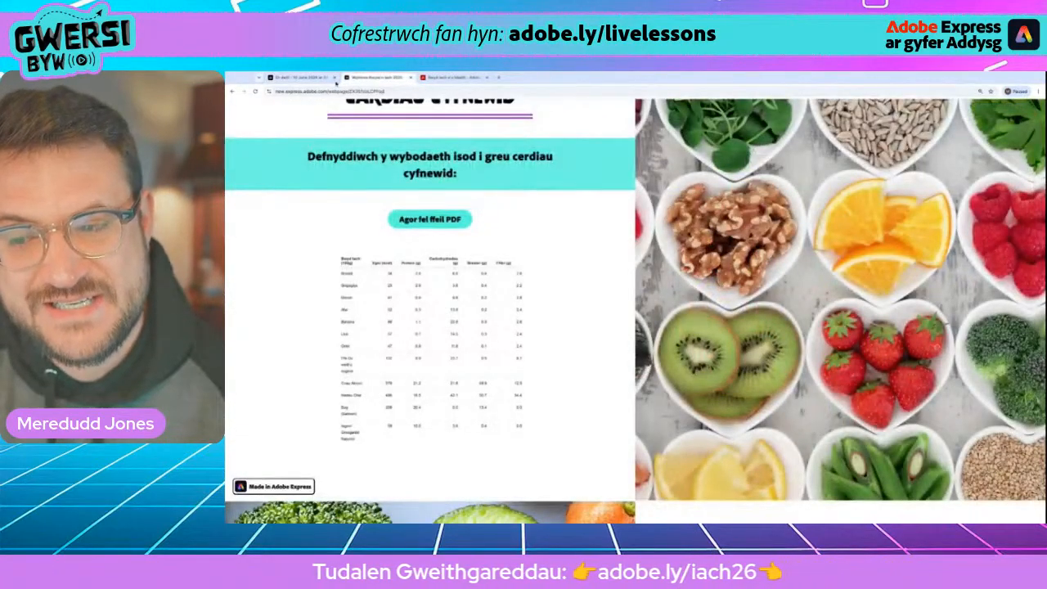
{"action": "left_click", "coordinate": [290, 77]}
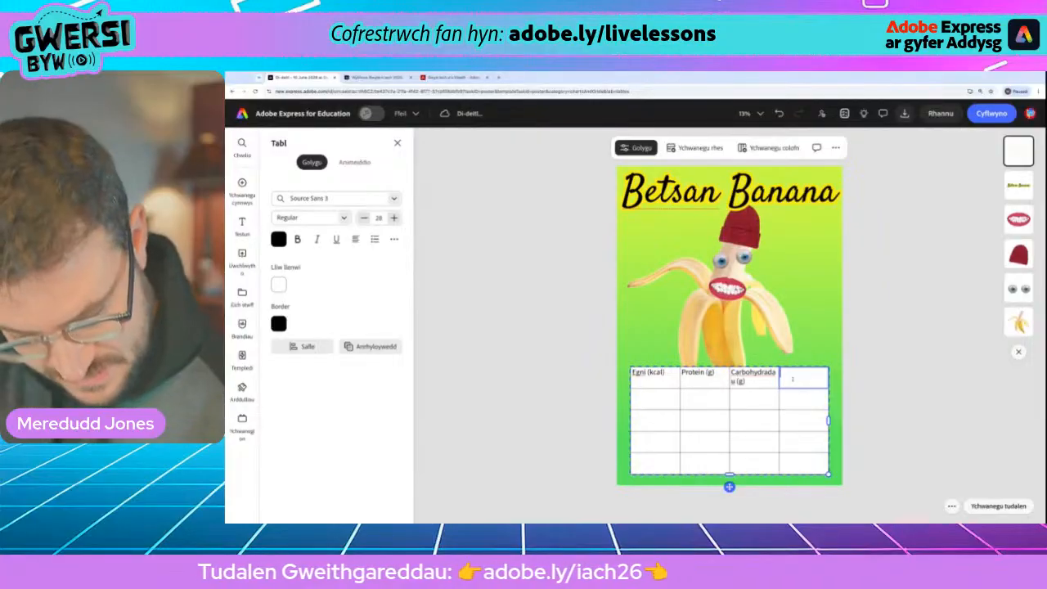
{"action": "type", "text": "Braster "}
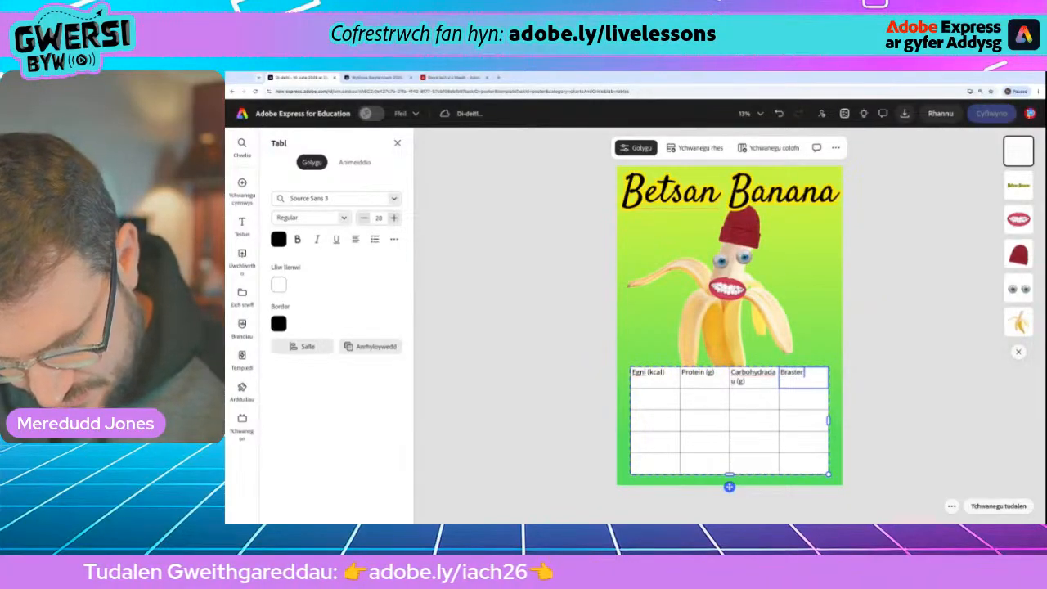
{"action": "type", "text": "(g)"}
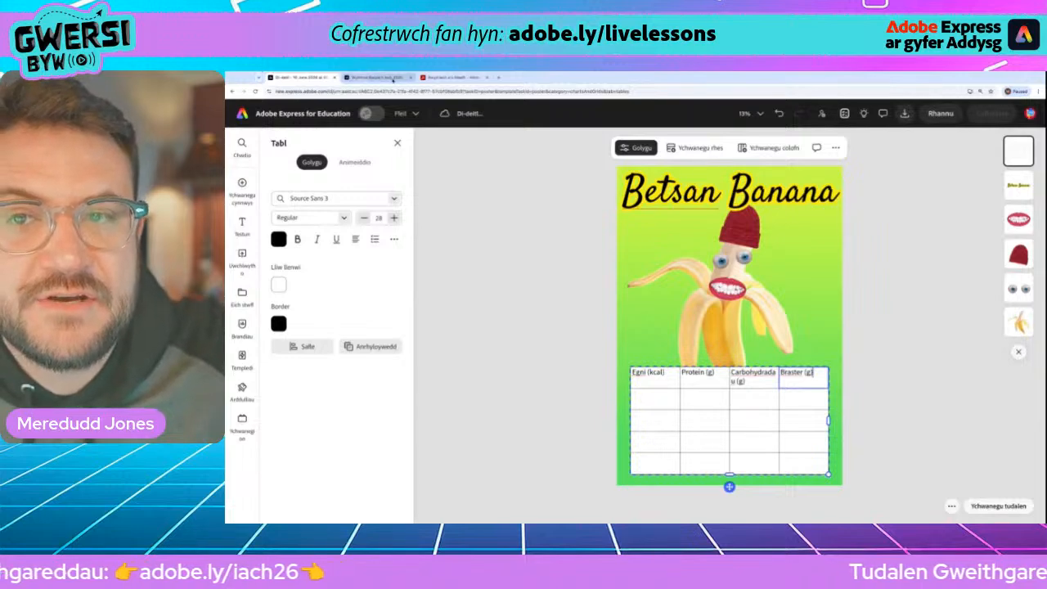
- Add a fifth table column headed "Ffibr (g)" and narrow the table to fit within the poster's width
{"action": "key", "text": "ctrl+Tab"}
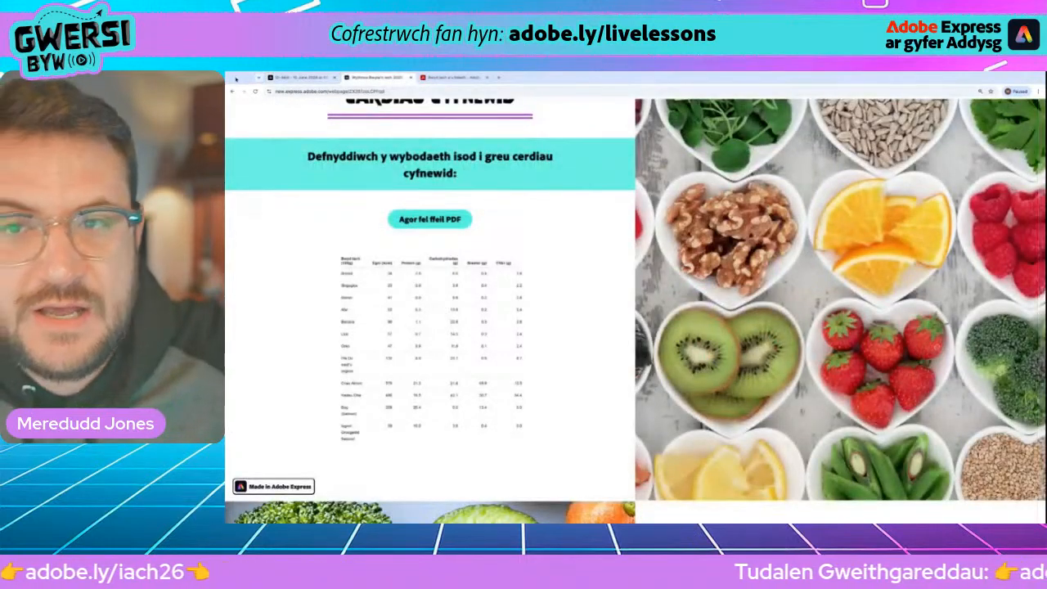
{"action": "left_click", "coordinate": [288, 79]}
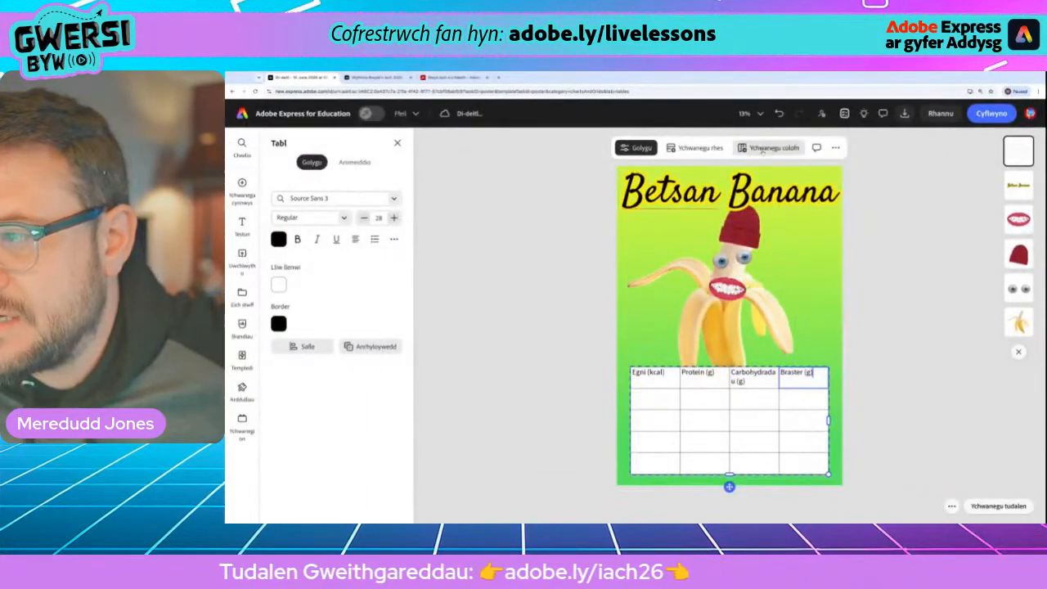
{"action": "left_click", "coordinate": [769, 148]}
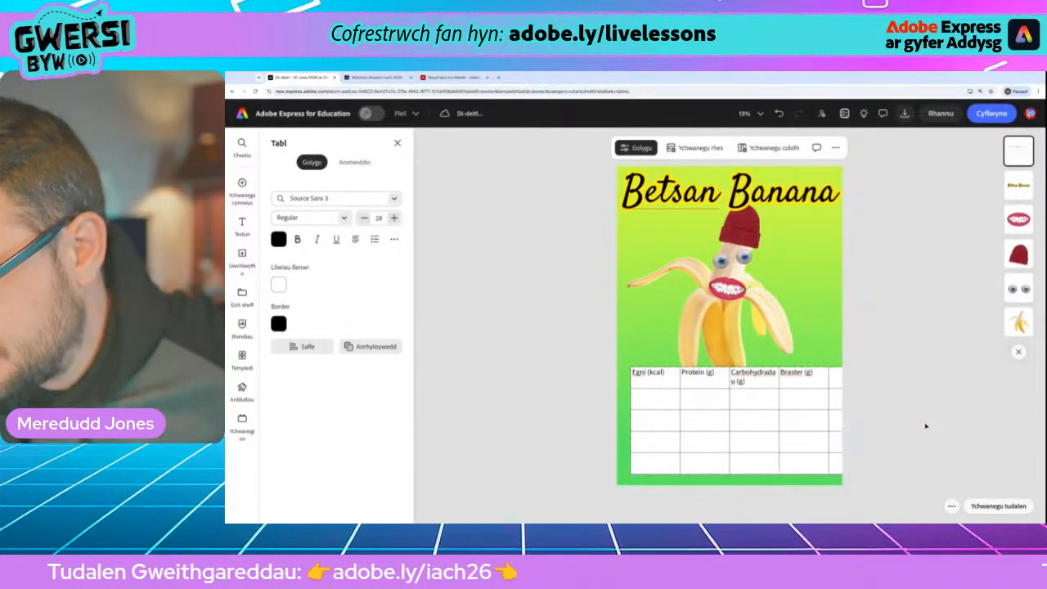
{"action": "left_click", "coordinate": [819, 413]}
{"action": "left_click_drag", "start_coordinate": [878, 421], "coordinate": [850, 425]}
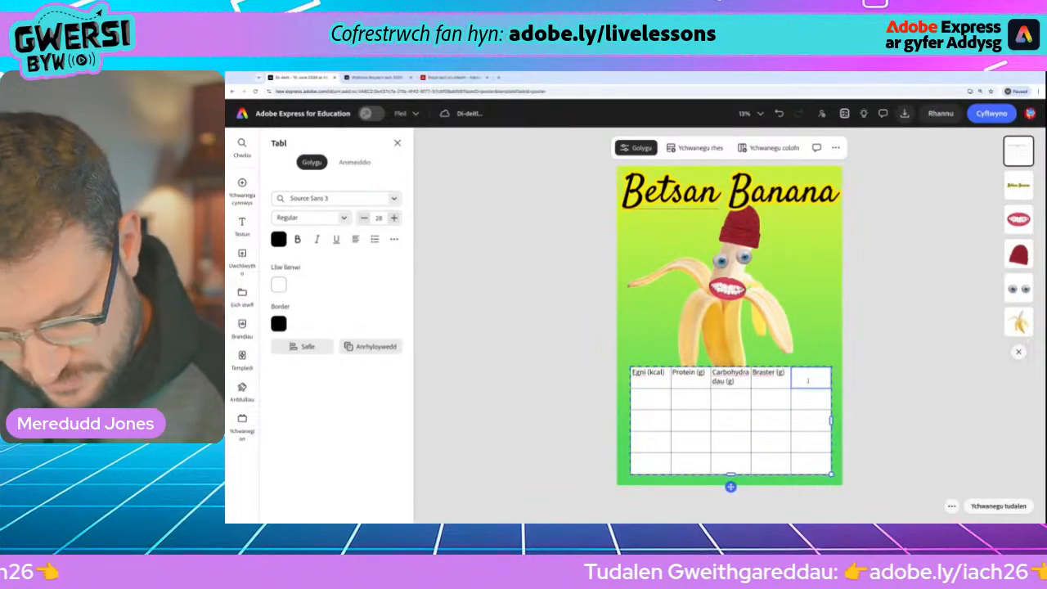
{"action": "type", "text": "Ffibr (g"}
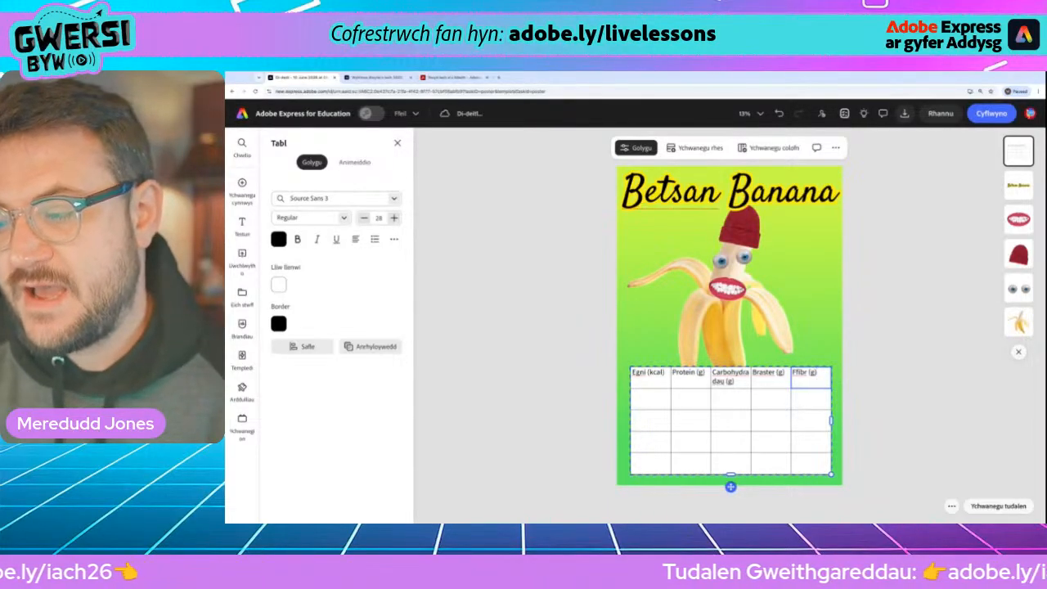
- Shorten the carbohydrate heading in the table to "Carbs (g)"
{"action": "left_click", "coordinate": [713, 381]}
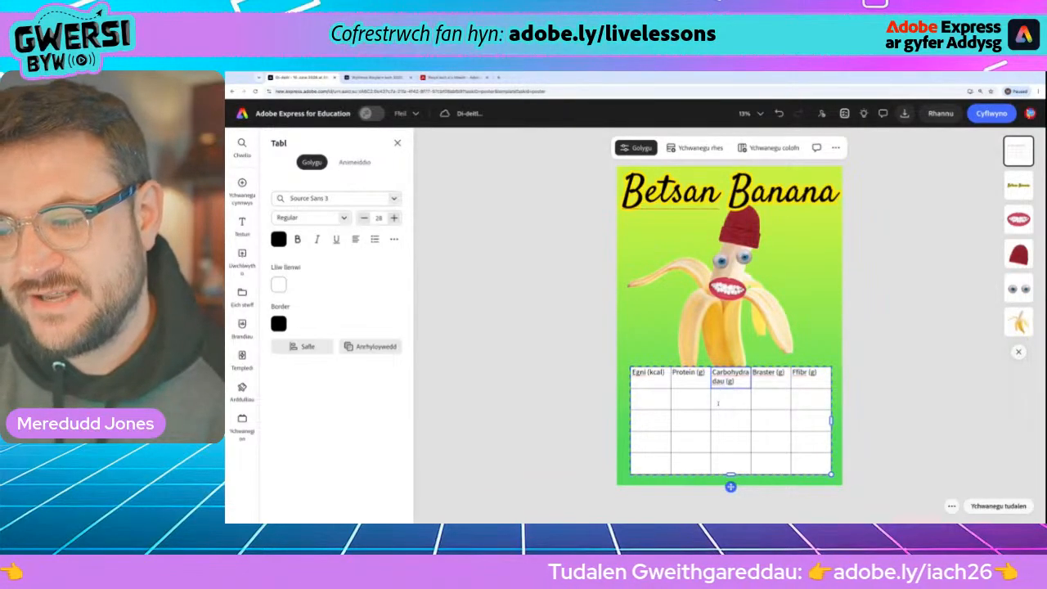
{"action": "key", "text": "BackSpace"}
{"action": "key", "text": "BackSpace"}
{"action": "key", "text": "BackSpace"}
{"action": "key", "text": "BackSpace"}
{"action": "key", "text": "BackSpace"}
{"action": "key", "text": "BackSpace"}
{"action": "key", "text": "BackSpace"}
{"action": "key", "text": "BackSpace"}
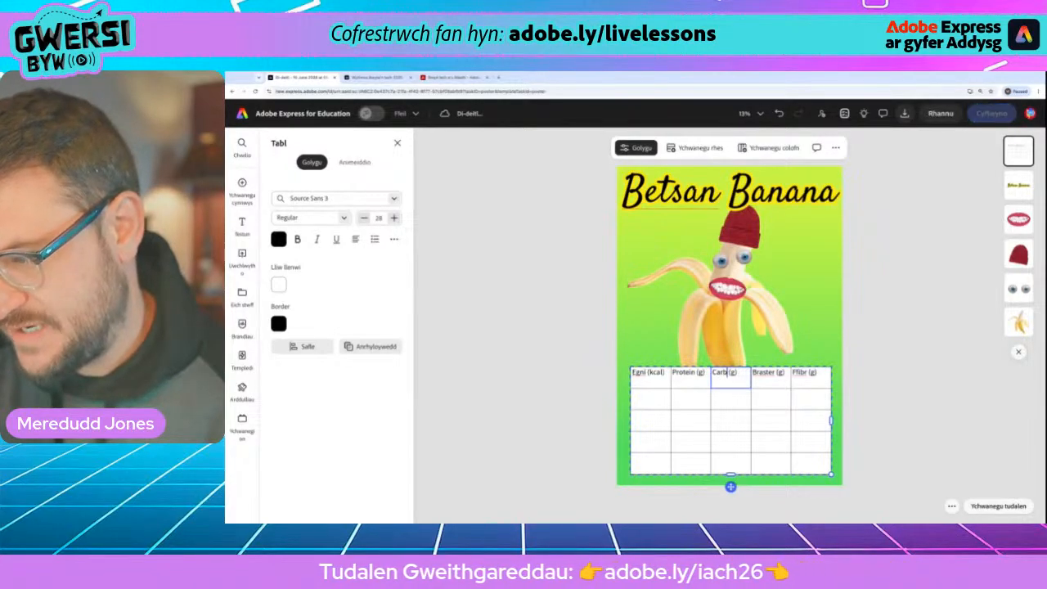
{"action": "key", "text": "BackSpace"}
{"action": "type", "text": "s"}
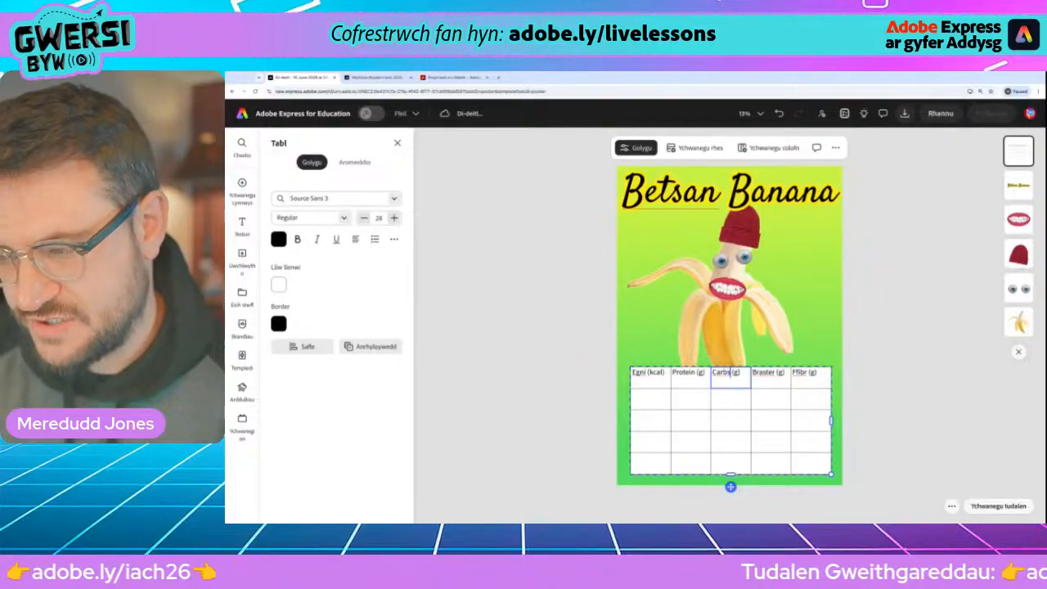
- Look up the banana's energy value on the activity web page and enter 89 under "Egni (kcal)" in the table's second row
{"action": "left_click", "coordinate": [647, 399]}
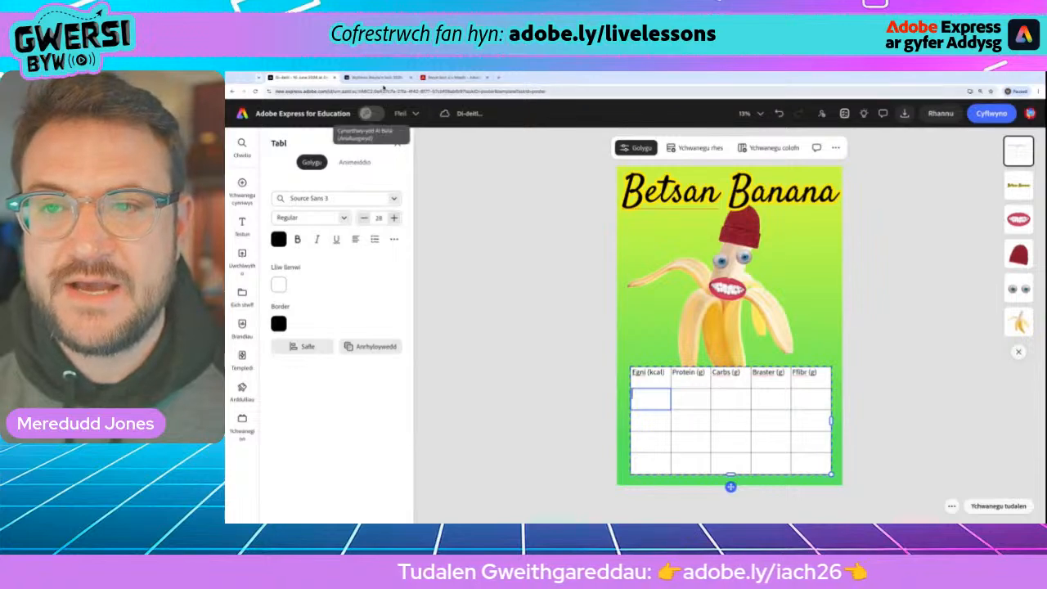
{"action": "left_click", "coordinate": [376, 78]}
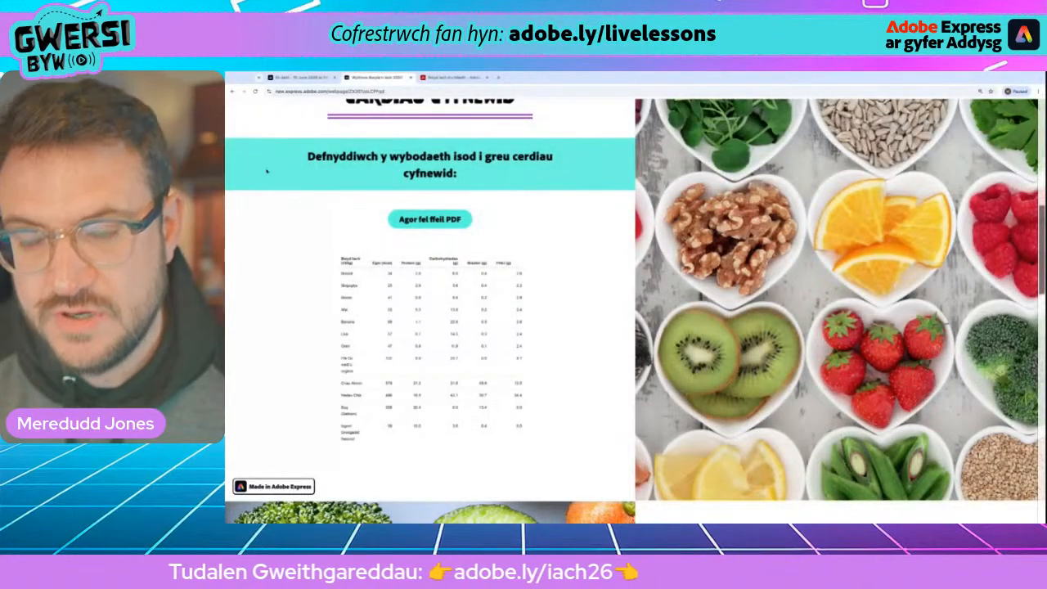
{"action": "key", "text": "ctrl+shift+Tab"}
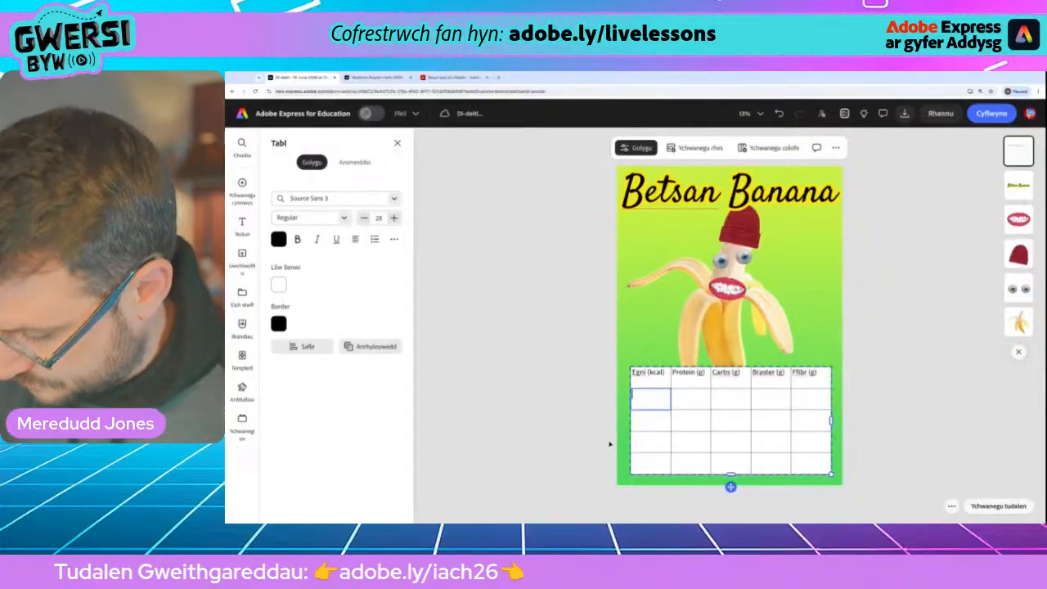
{"action": "type", "text": "89"}
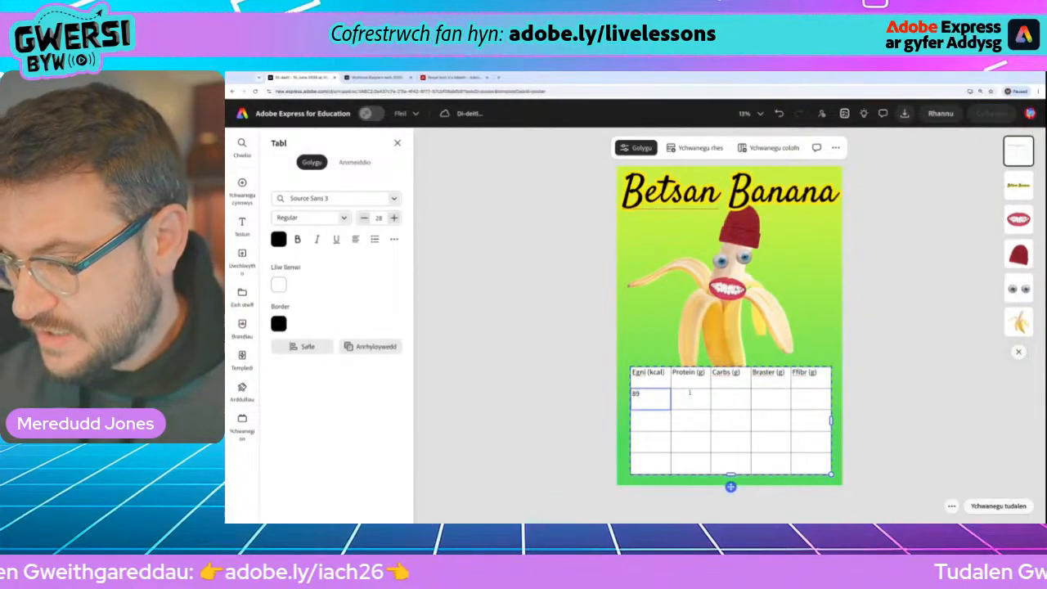
- Check the banana's protein value on the activity web page and enter 1.1 under "Protein (g)" in the second row
{"action": "key", "text": "Tab"}
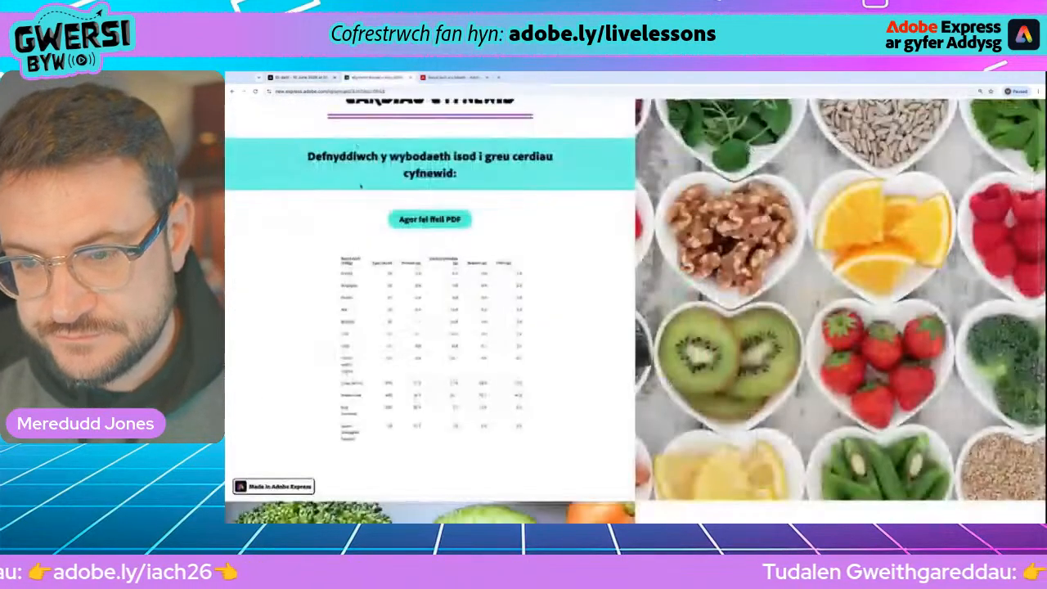
{"action": "left_click", "coordinate": [352, 77]}
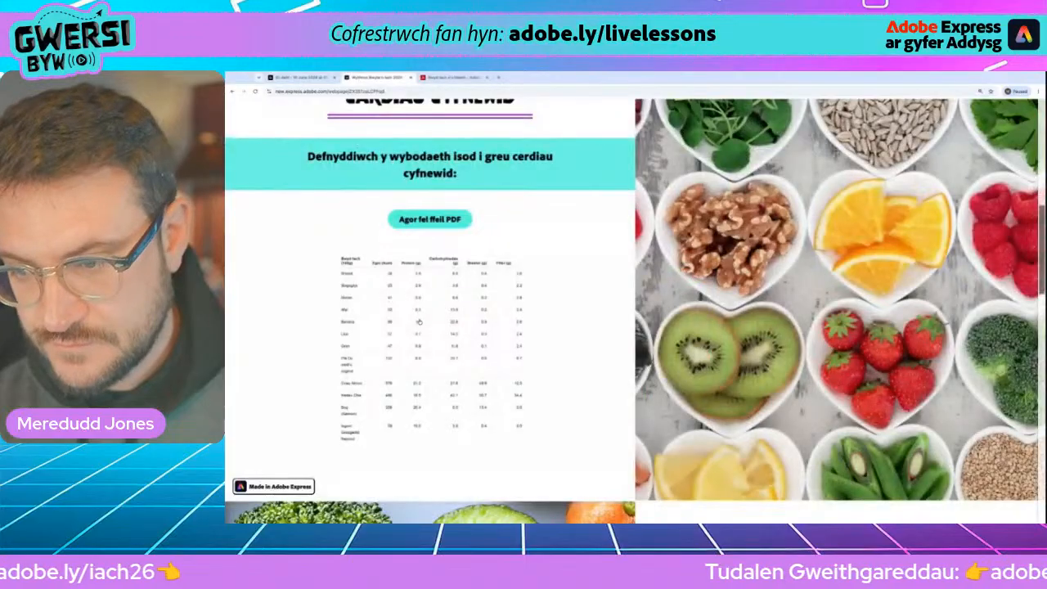
{"action": "key", "text": "ctrl+1"}
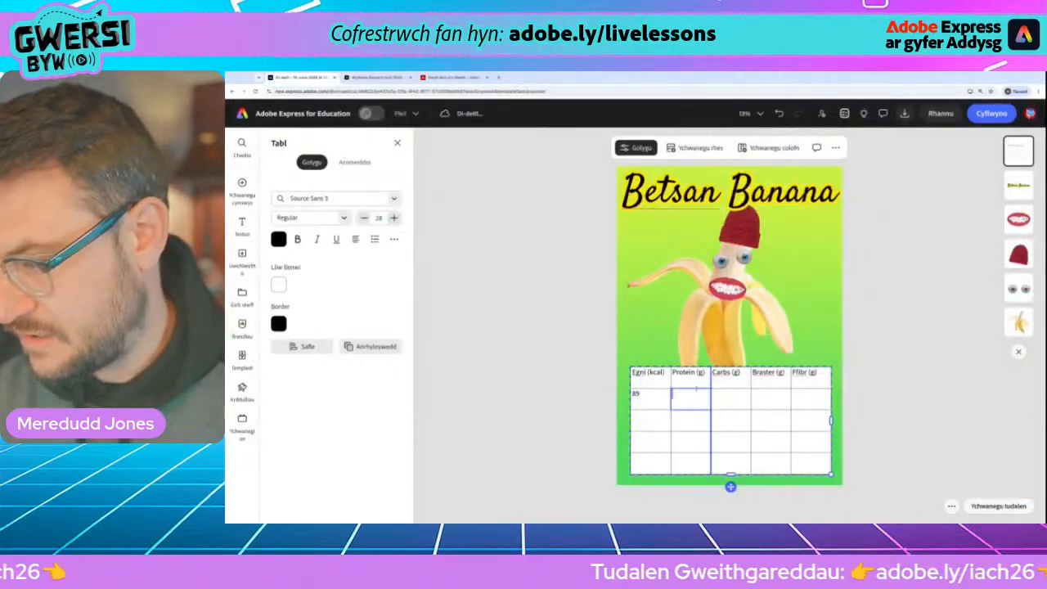
{"action": "type", "text": "1"}
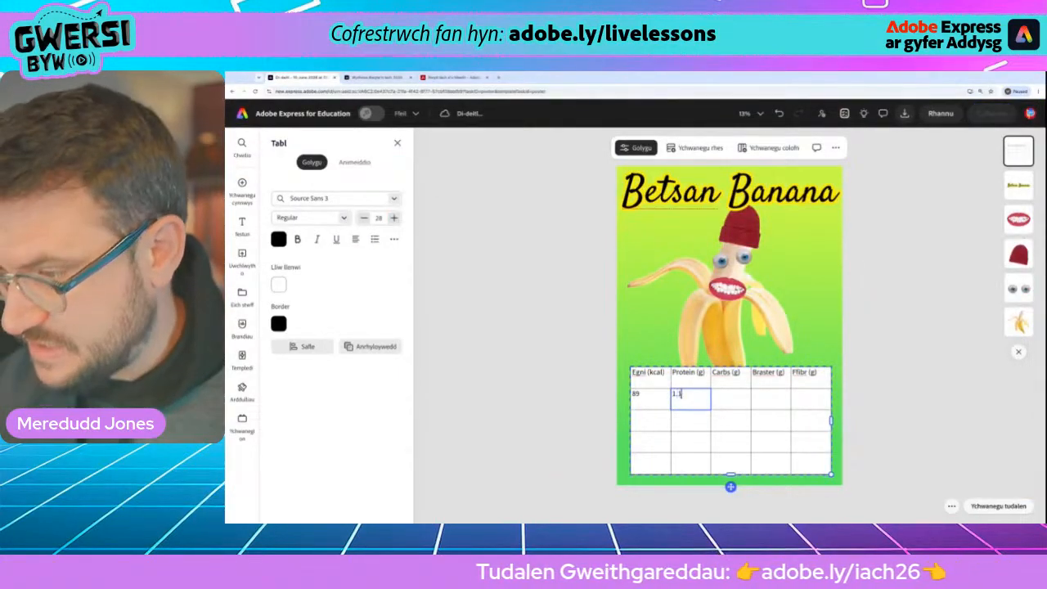
{"action": "type", "text": ".1"}
- Find the banana's carbohydrate value on the activity web page and enter 22.8 under "Carbs (g)" in the second row
{"action": "left_click", "coordinate": [369, 77]}
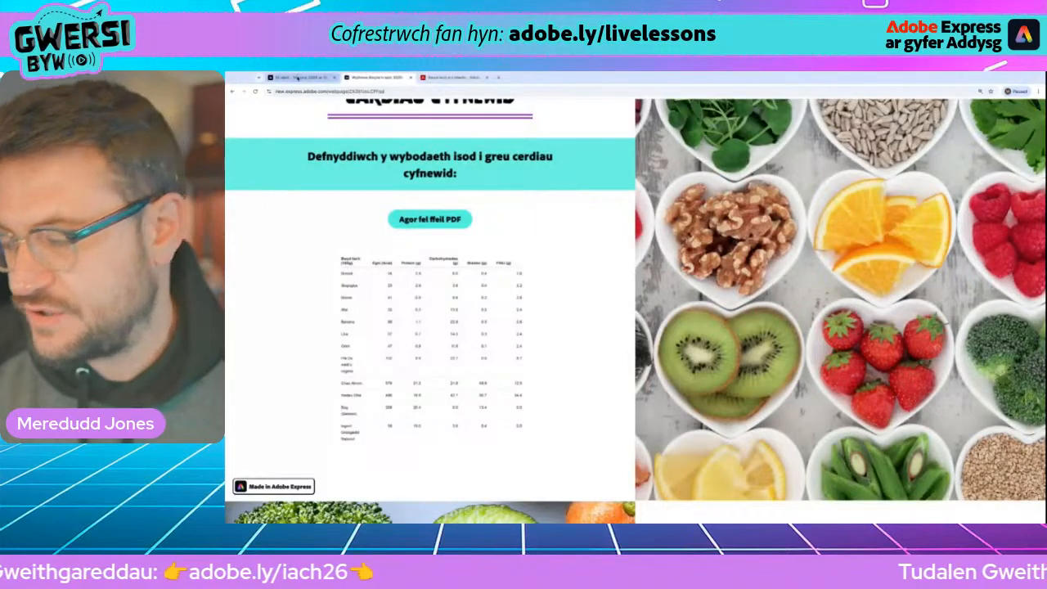
{"action": "left_click", "coordinate": [300, 78]}
{"action": "key", "text": "Tab"}
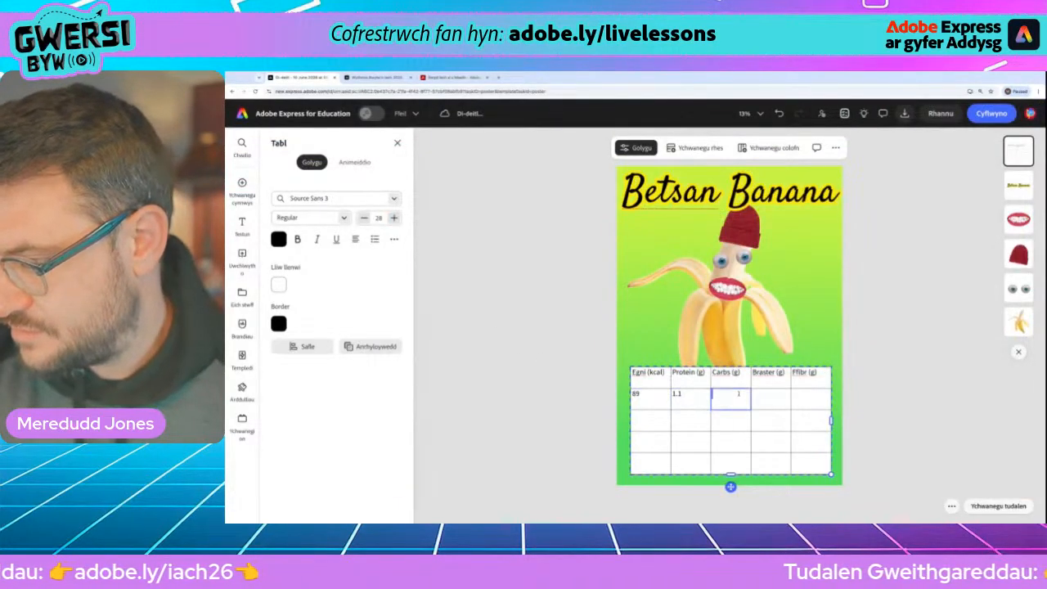
{"action": "type", "text": "22.8"}
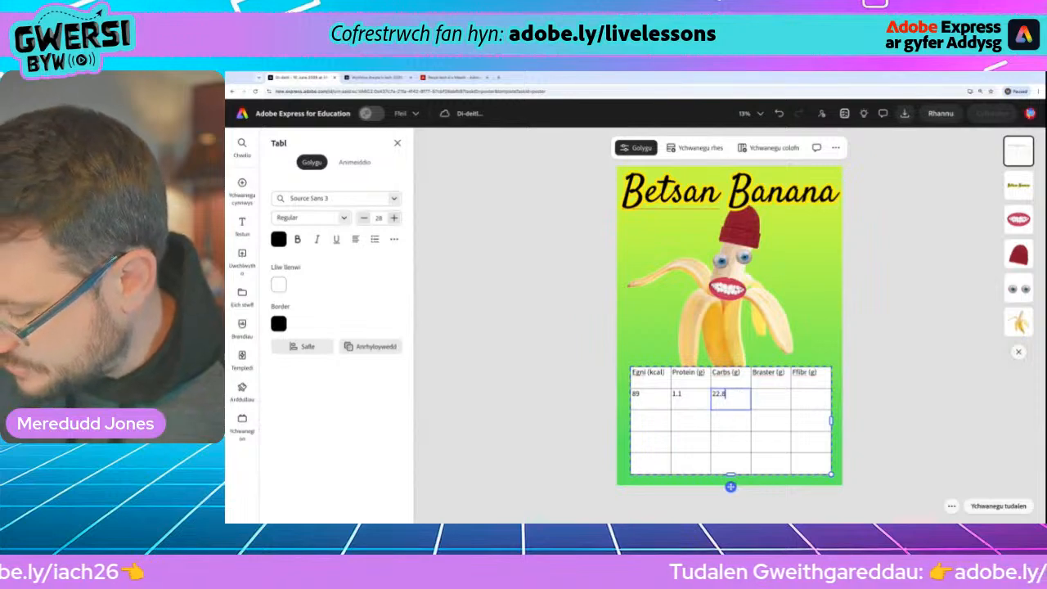
- Look up the banana's fat value on the activity web page and enter 0.3 under "Braster (g)" in the second row
{"action": "left_click", "coordinate": [766, 393]}
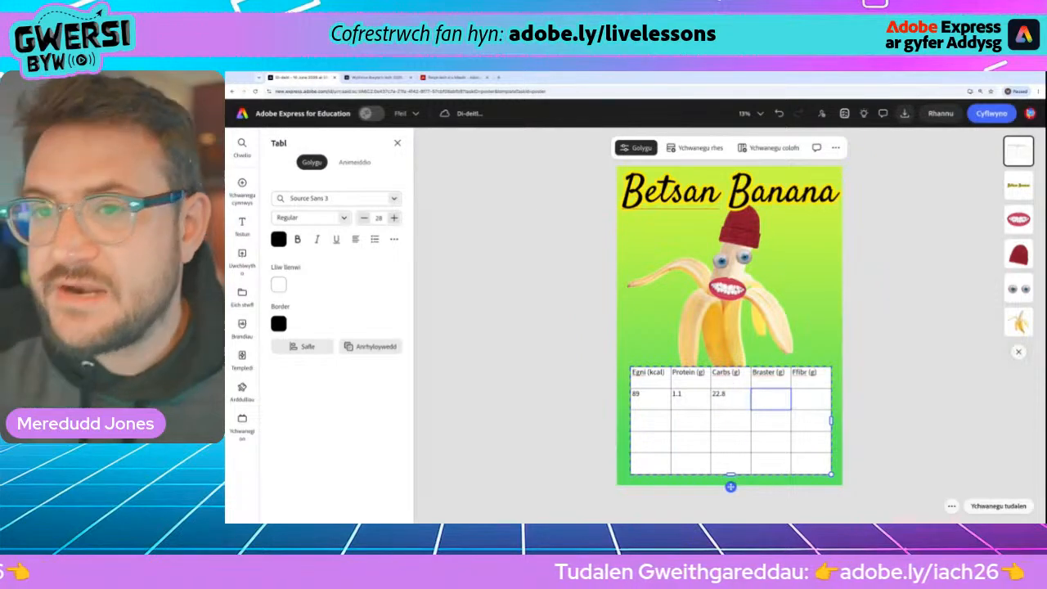
{"action": "left_click", "coordinate": [375, 77]}
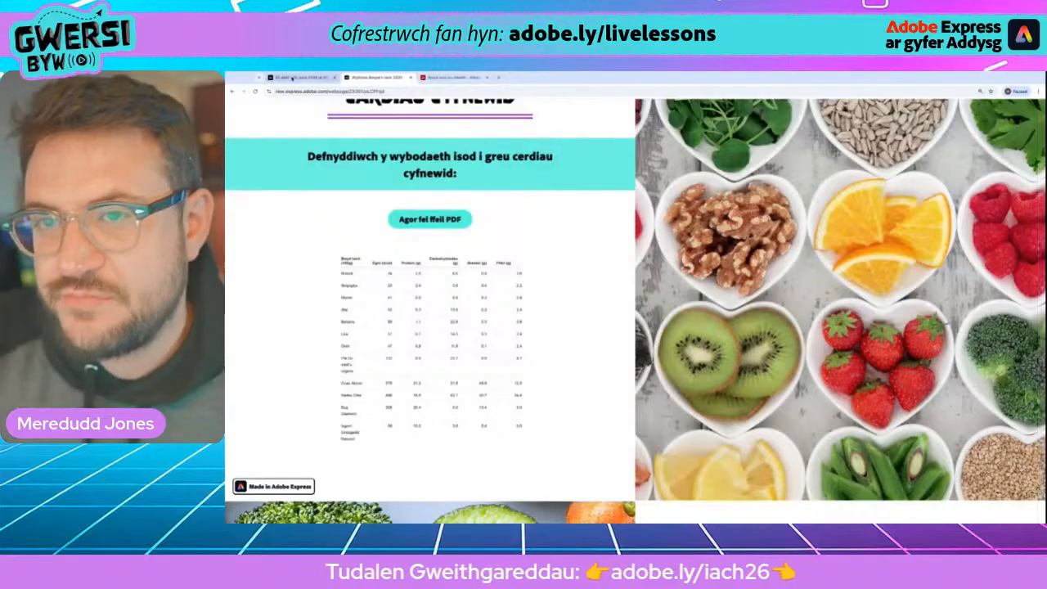
{"action": "key", "text": "ctrl+shift+Tab"}
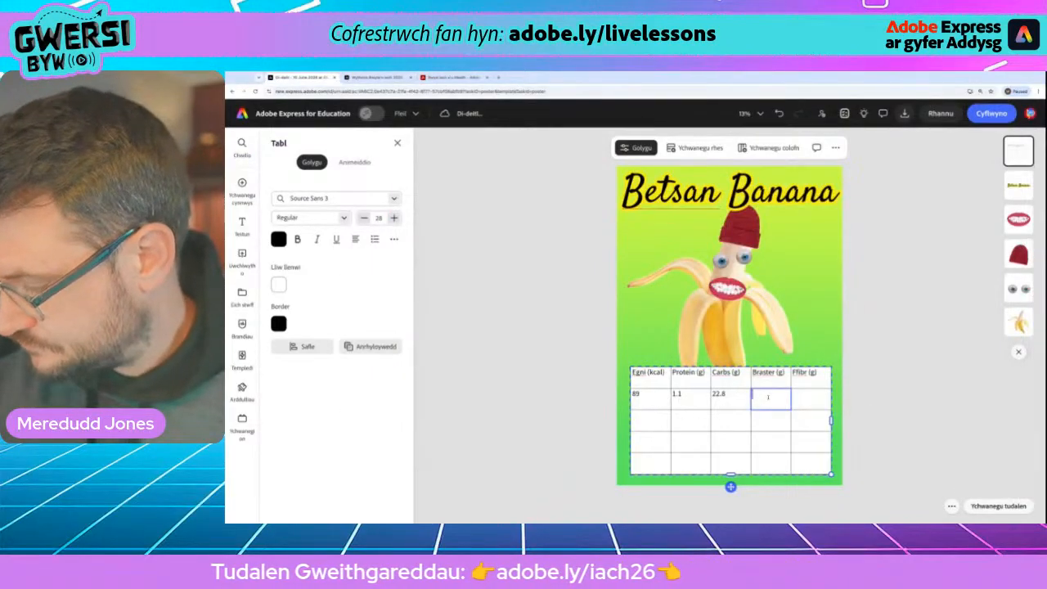
{"action": "type", "text": "0.3"}
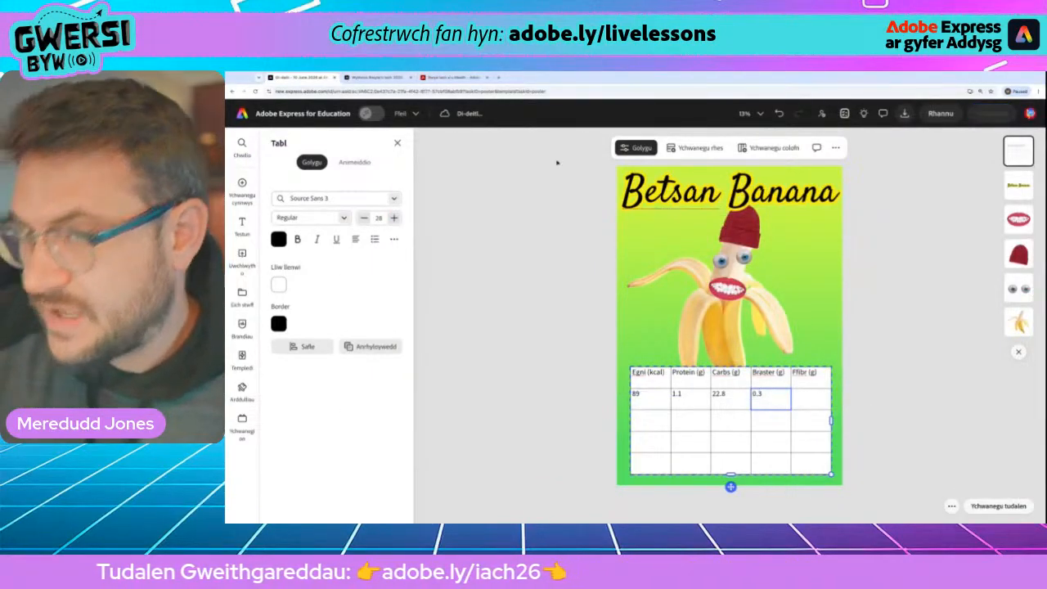
- Consult the activity web page for the banana's fibre value and enter 2.6 under "Ffibr (g)" in the second row
{"action": "left_click", "coordinate": [355, 77]}
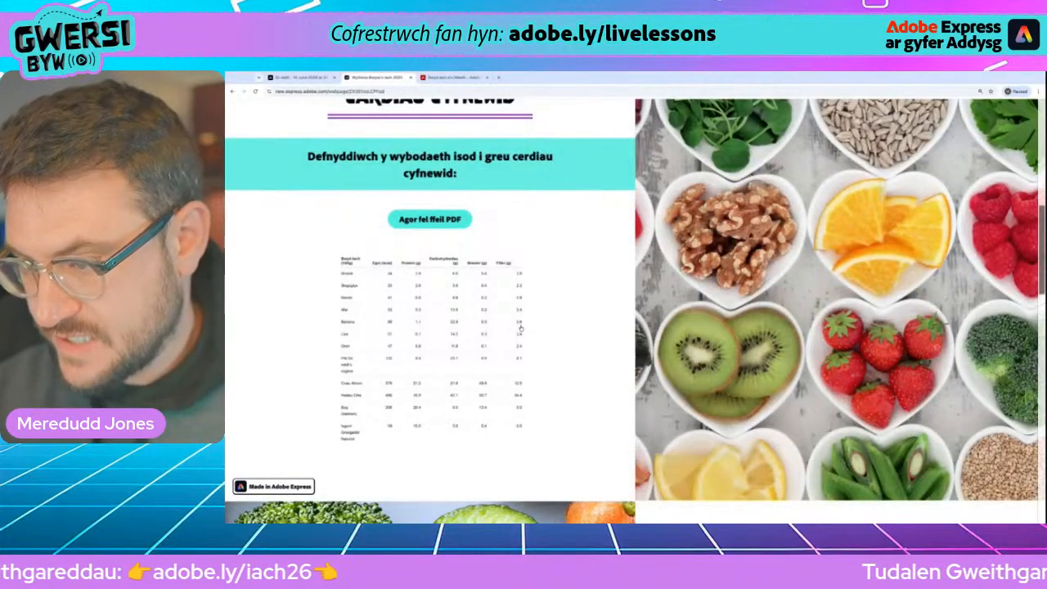
{"action": "left_click", "coordinate": [288, 78]}
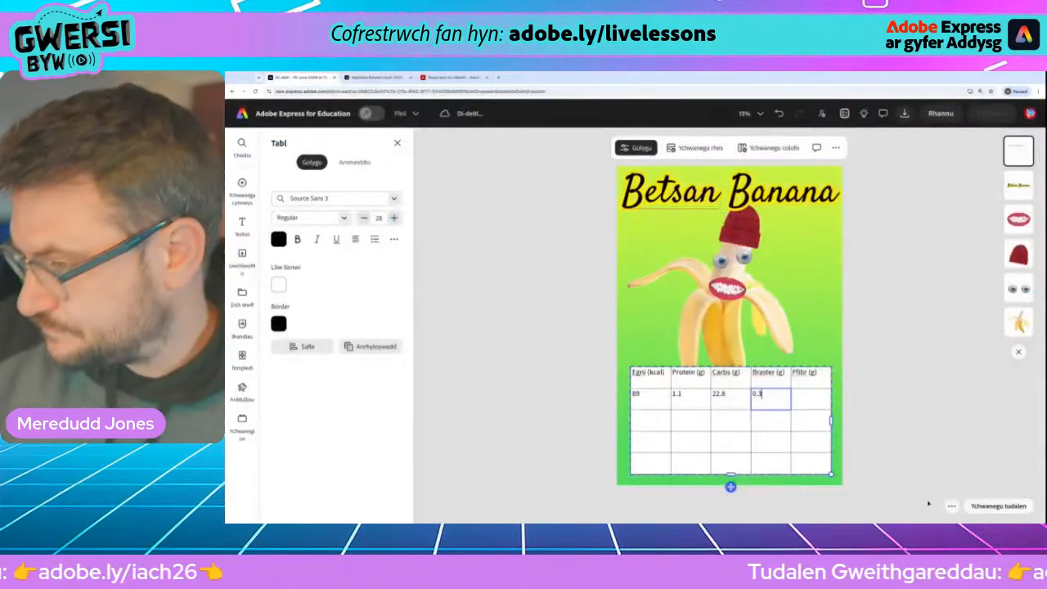
{"action": "left_click", "coordinate": [810, 393]}
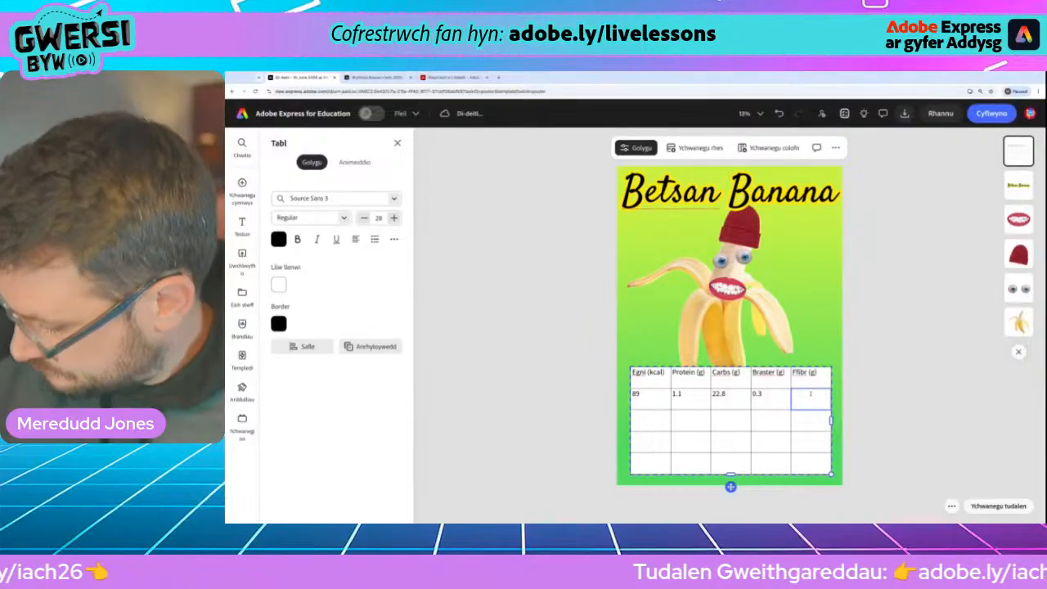
{"action": "type", "text": "2.6"}
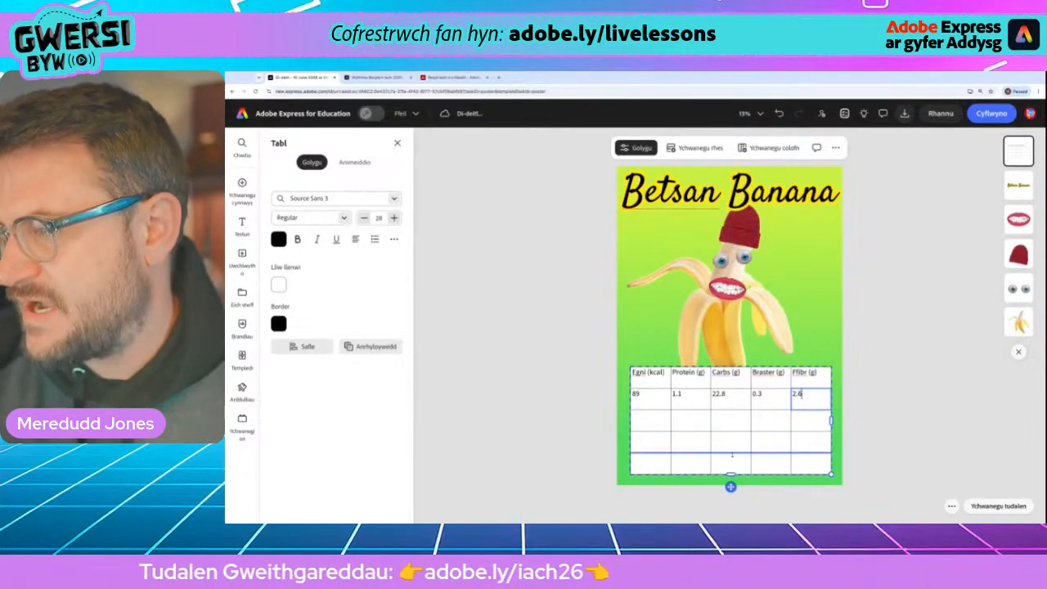
- Merge all five cells of the table's third row into a single cell
{"action": "left_click", "coordinate": [654, 421]}
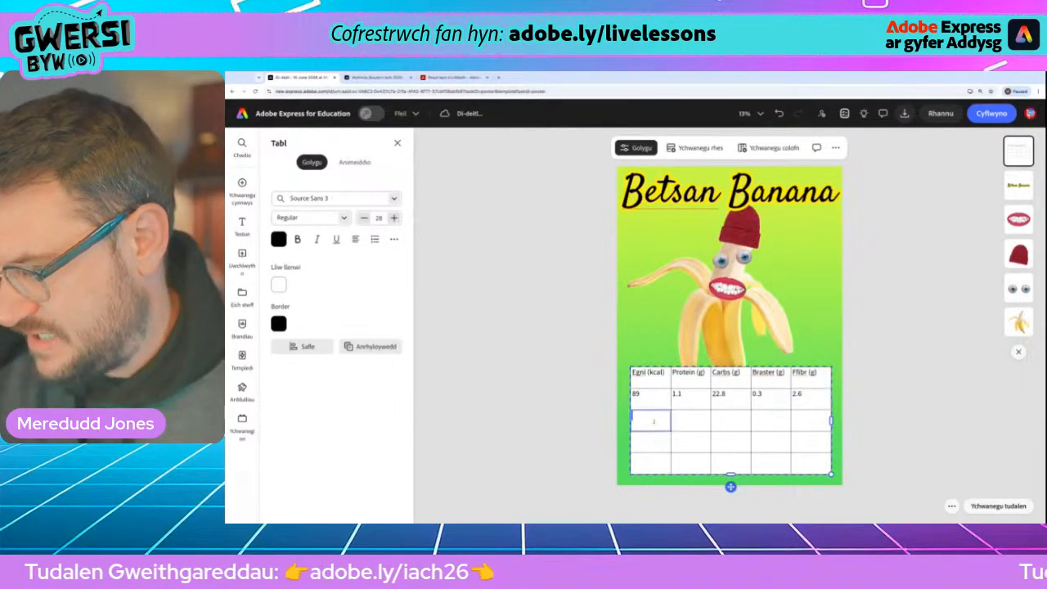
{"action": "left_click_drag", "start_coordinate": [654, 421], "coordinate": [814, 421]}
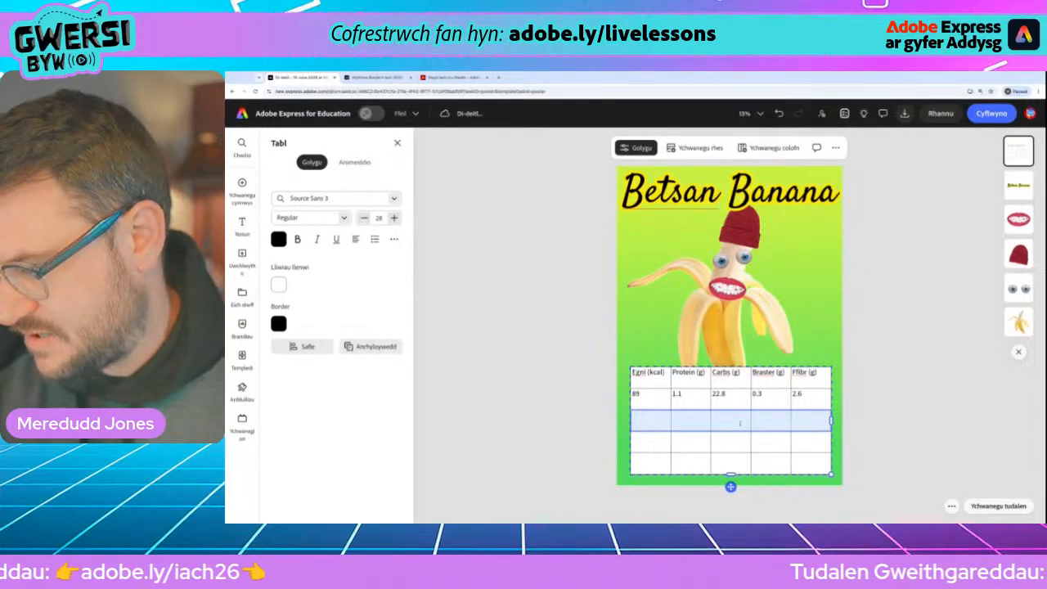
{"action": "left_click", "coordinate": [654, 423]}
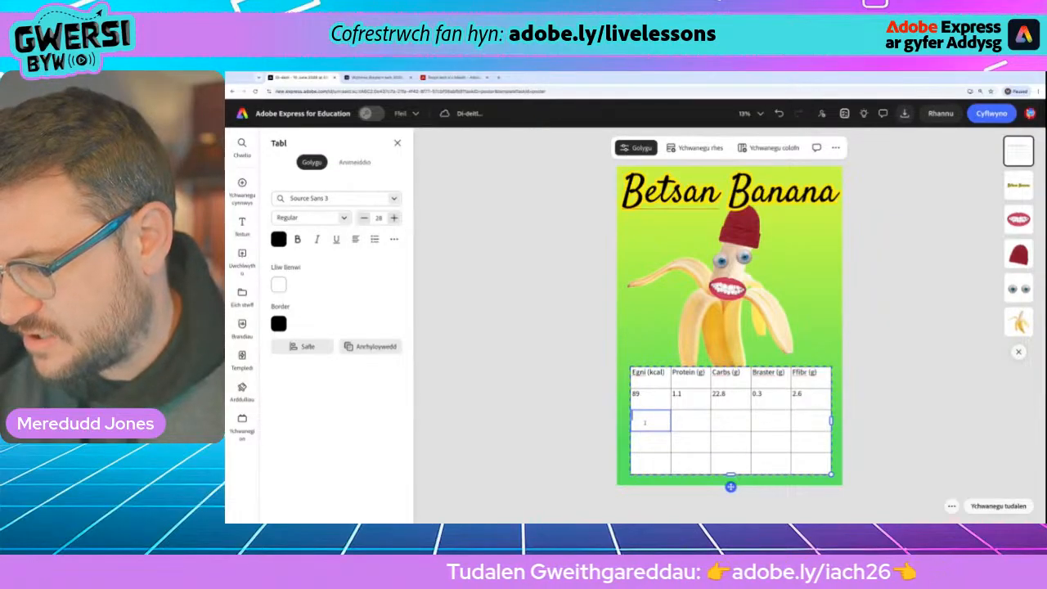
{"action": "key", "text": "shift+Right"}
{"action": "key", "text": "shift+Right"}
{"action": "key", "text": "shift+Right"}
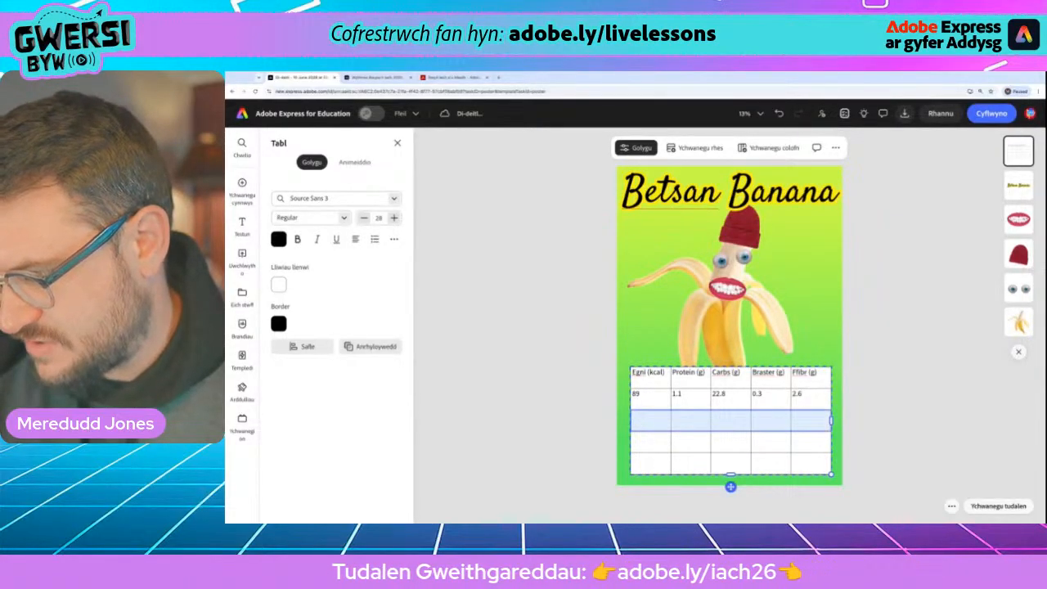
{"action": "key", "text": "shift+Right"}
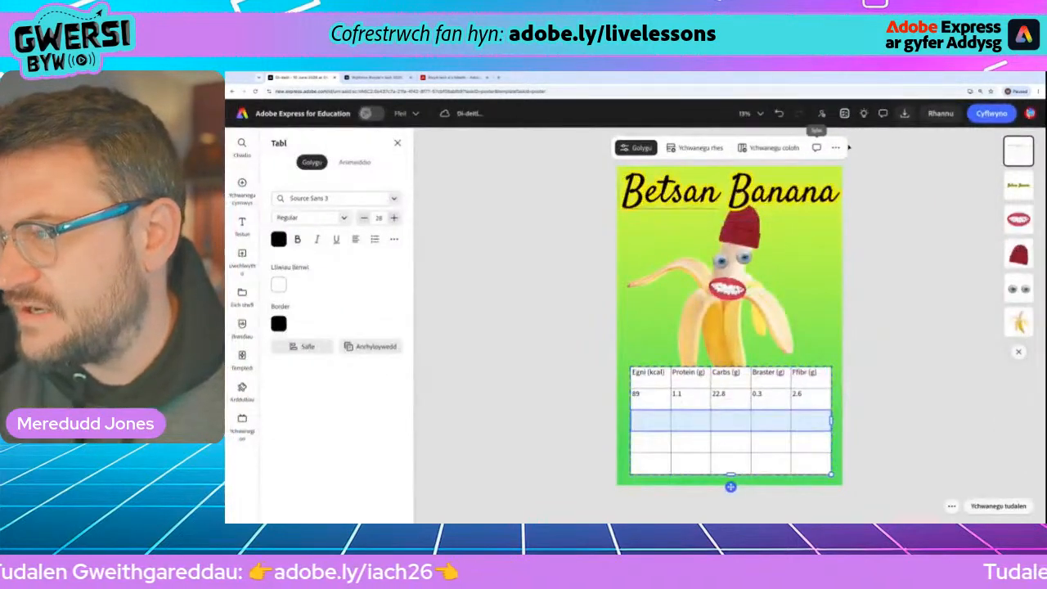
{"action": "left_click", "coordinate": [836, 147]}
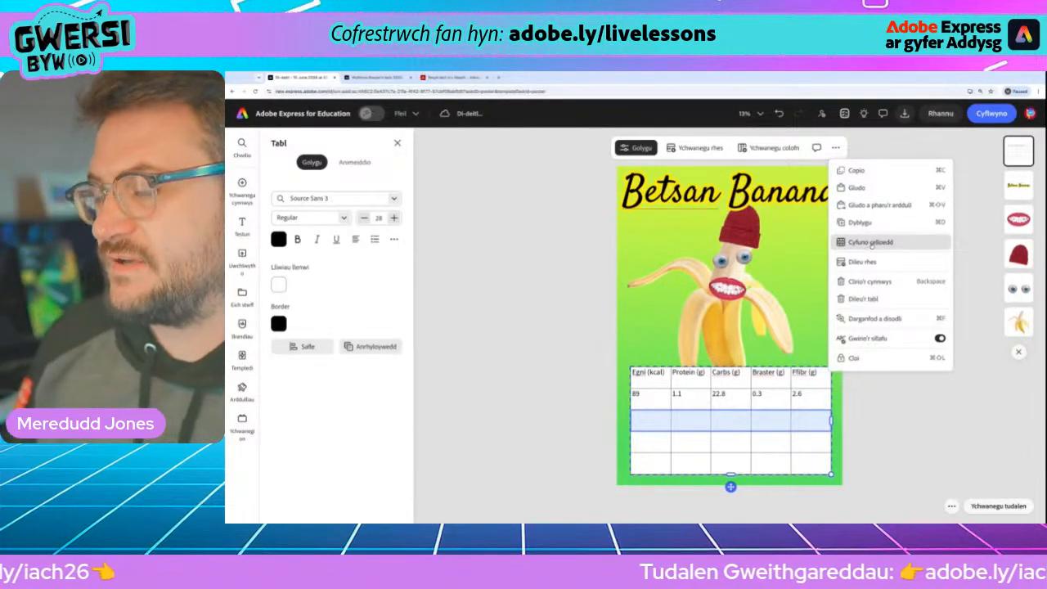
{"action": "left_click", "coordinate": [872, 243]}
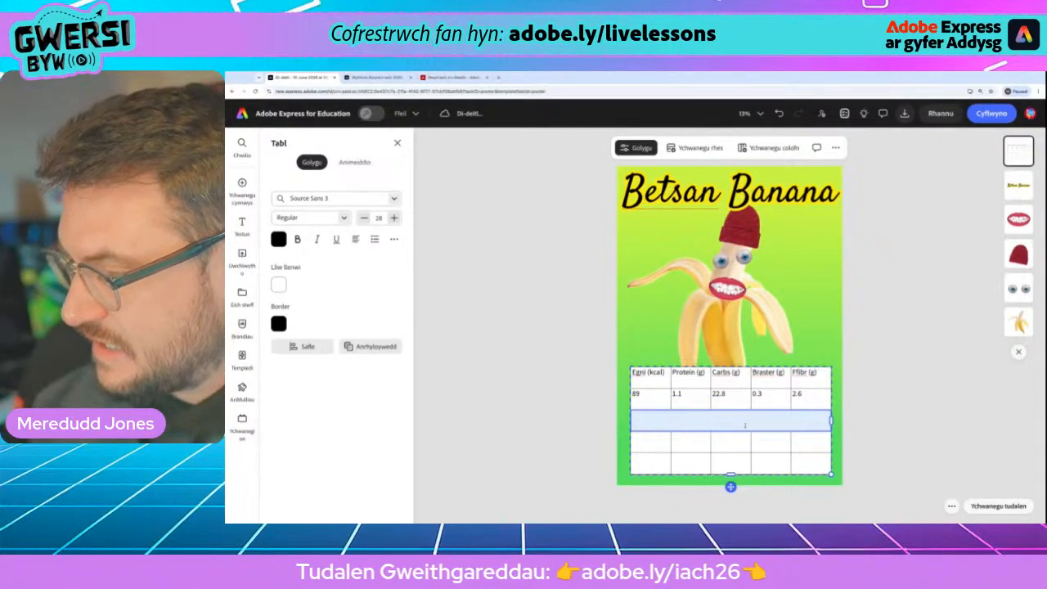
- Enter "mewn 100g" in the merged cell of the table's third row
{"action": "left_click", "coordinate": [767, 439]}
{"action": "left_click", "coordinate": [692, 419]}
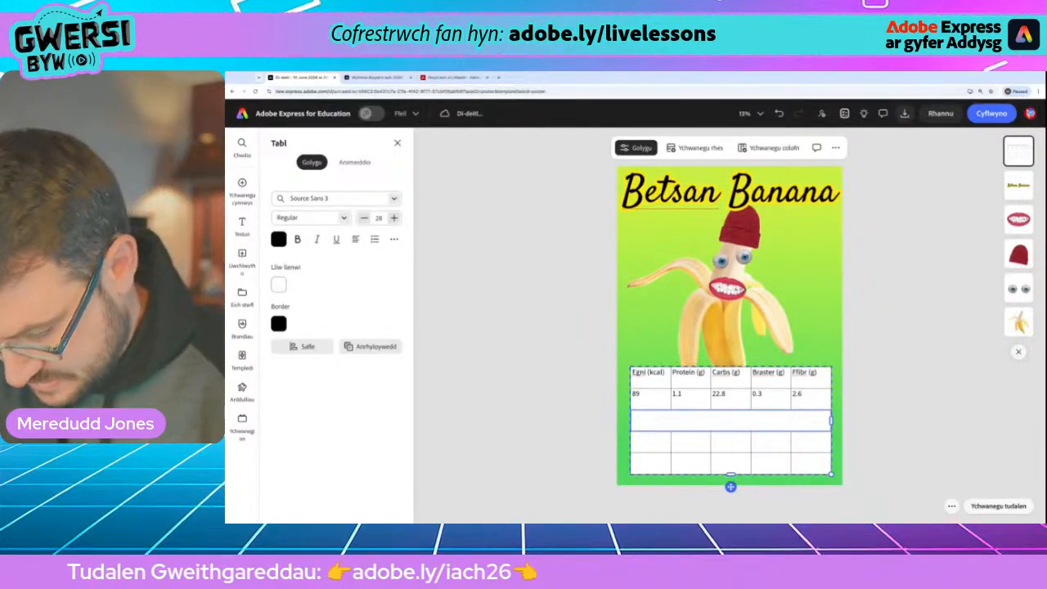
{"action": "type", "text": "mewn 100"}
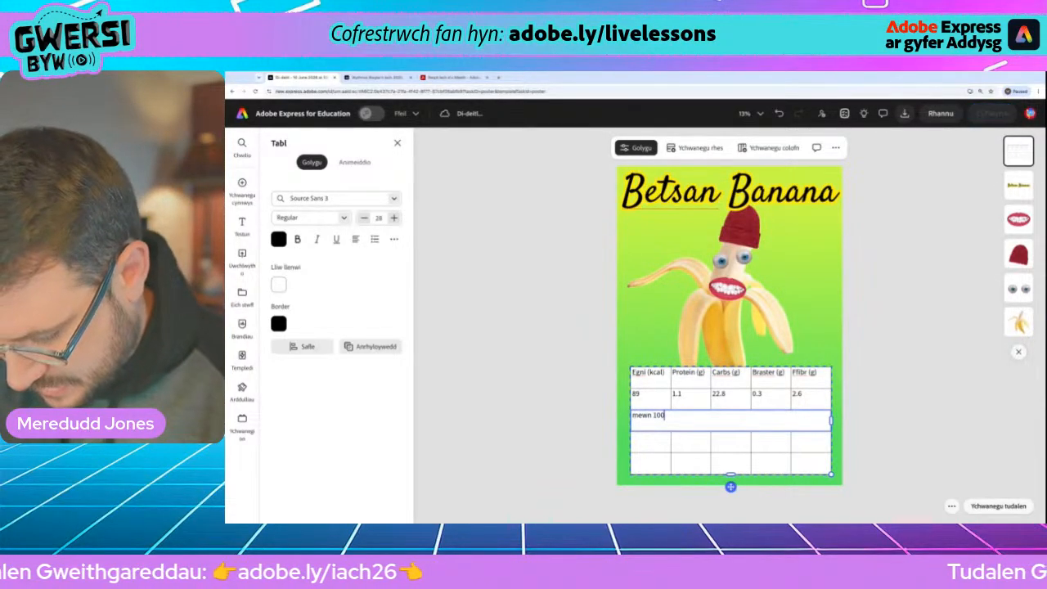
{"action": "type", "text": "g"}
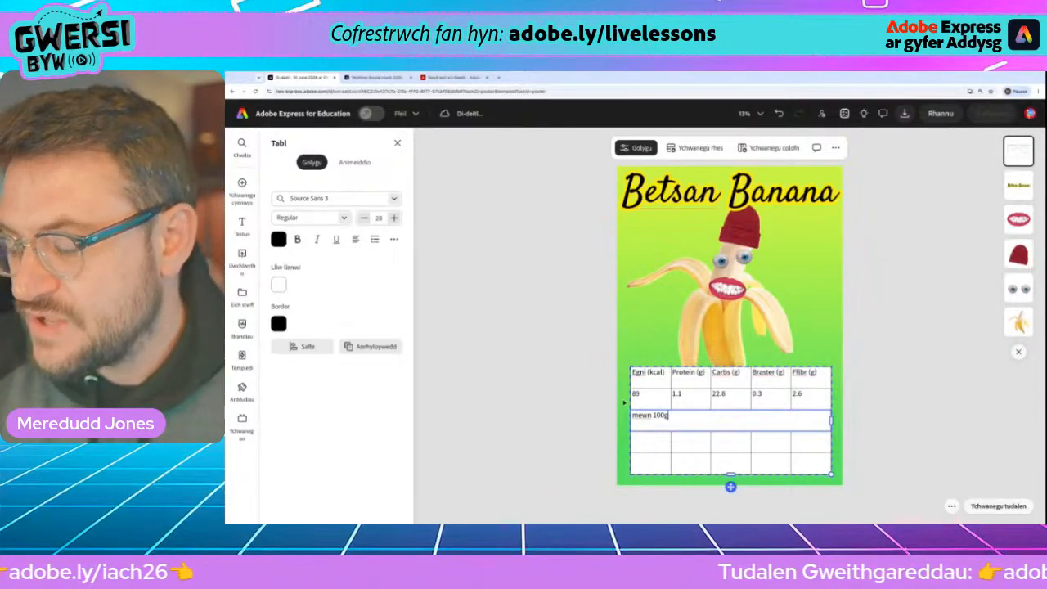
- Delete the two empty rows below the "mewn 100g" row and move the table down near the poster's bottom edge
{"action": "left_click", "coordinate": [657, 440]}
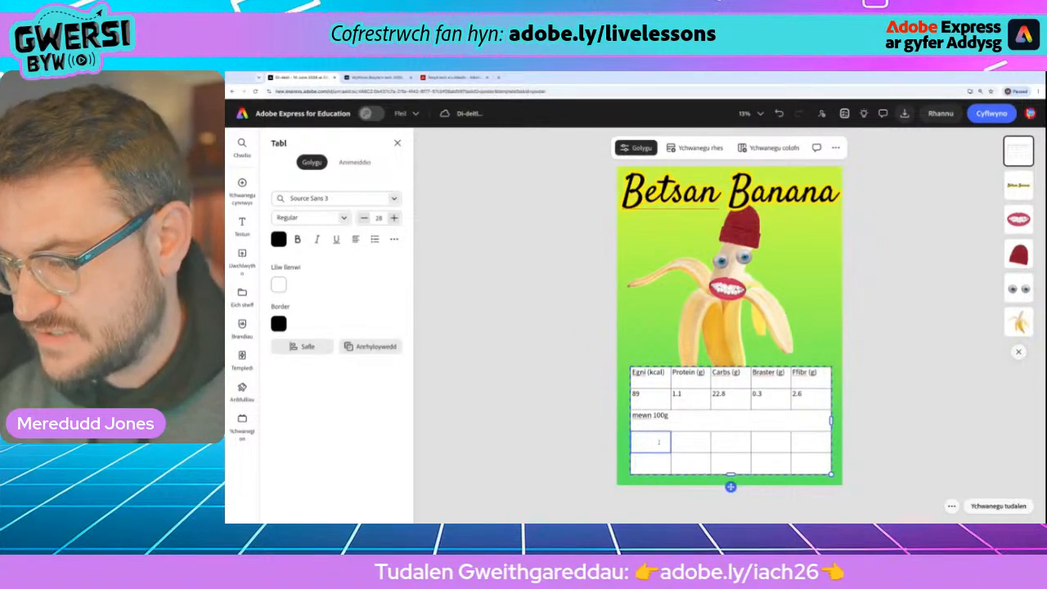
{"action": "left_click", "coordinate": [834, 148]}
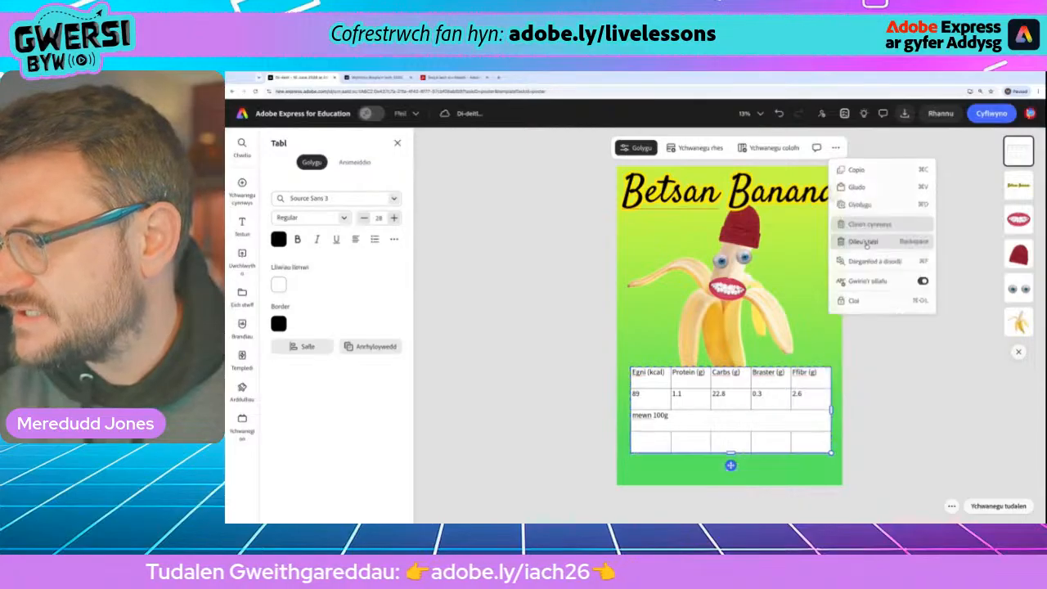
{"action": "left_click", "coordinate": [863, 243]}
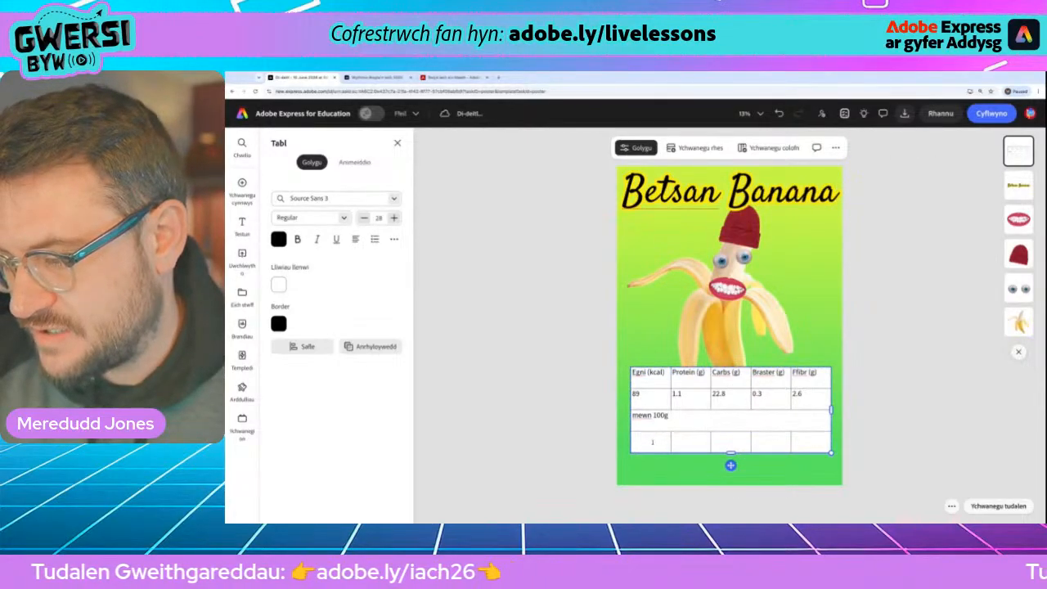
{"action": "left_click", "coordinate": [835, 148]}
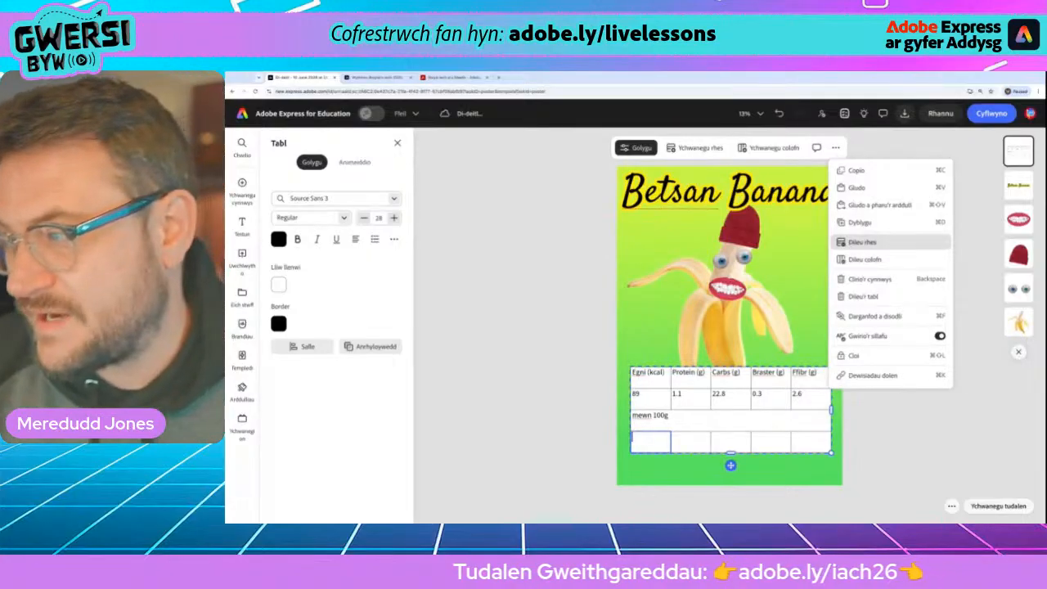
{"action": "left_click", "coordinate": [862, 242]}
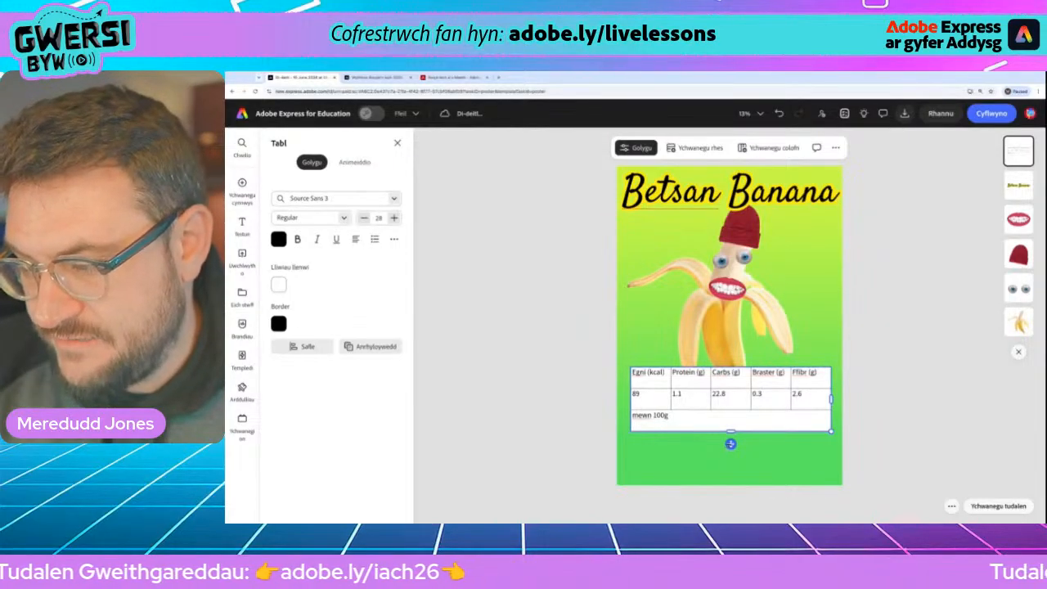
{"action": "left_click_drag", "start_coordinate": [734, 399], "coordinate": [731, 442]}
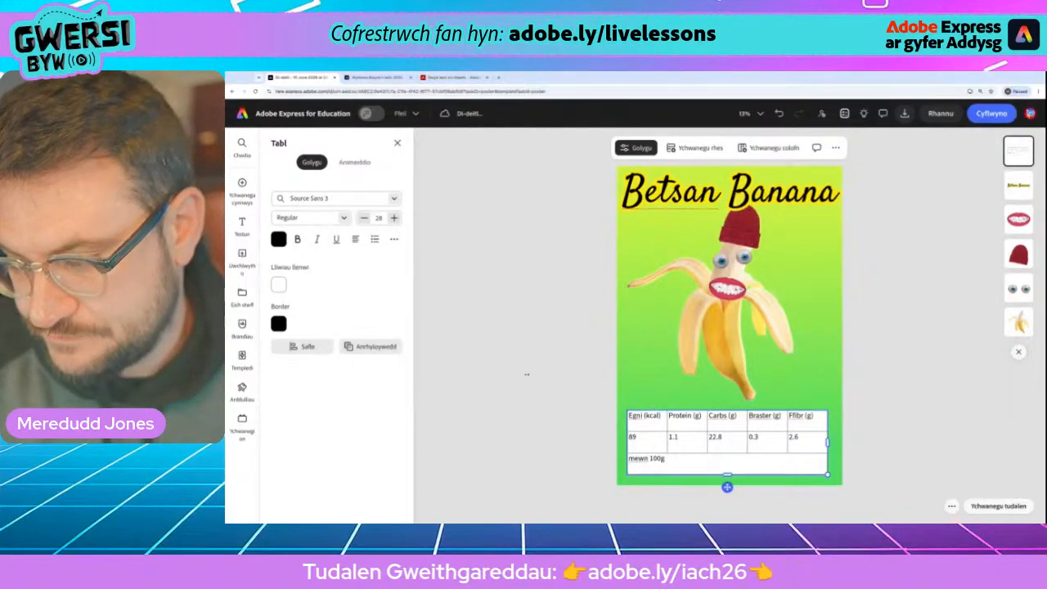
- Try Faculty Glyphic and Alegreya Sans Black as fonts for the nutrition table's text
{"action": "left_click", "coordinate": [527, 374]}
{"action": "left_click", "coordinate": [638, 425]}
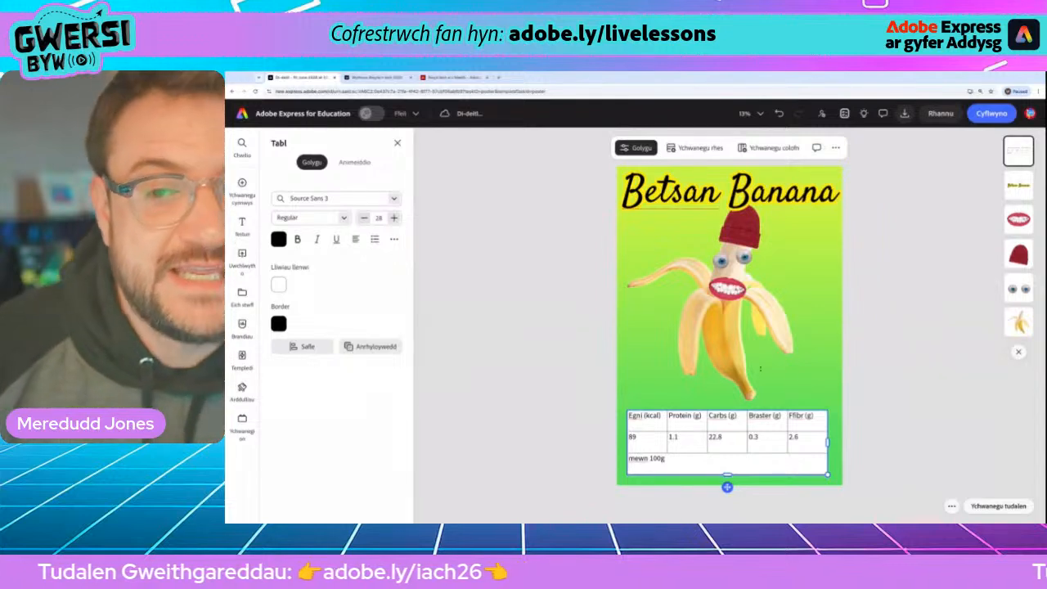
{"action": "left_click", "coordinate": [395, 198]}
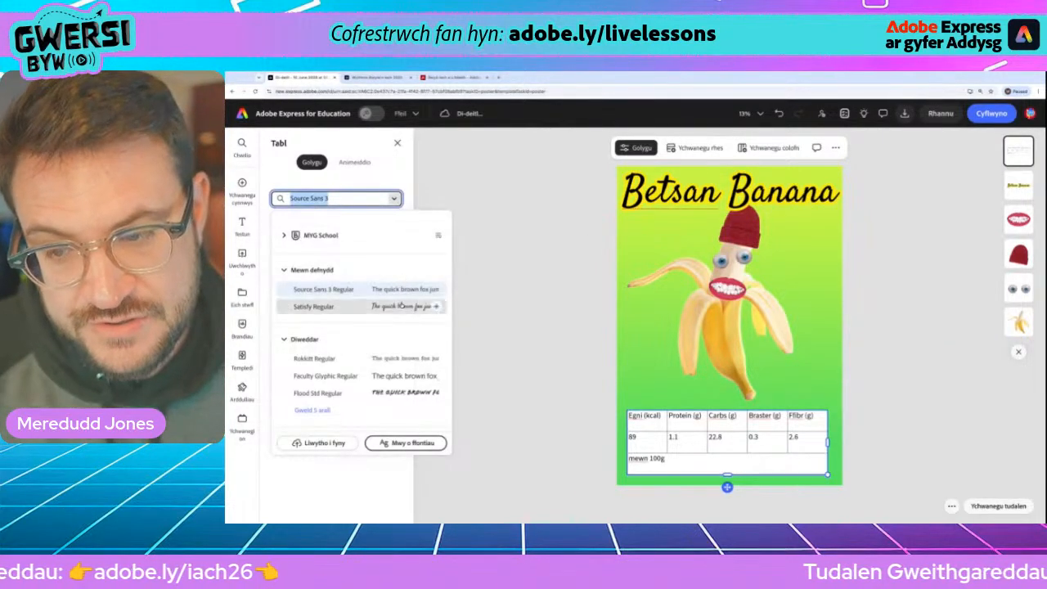
{"action": "left_click", "coordinate": [406, 375]}
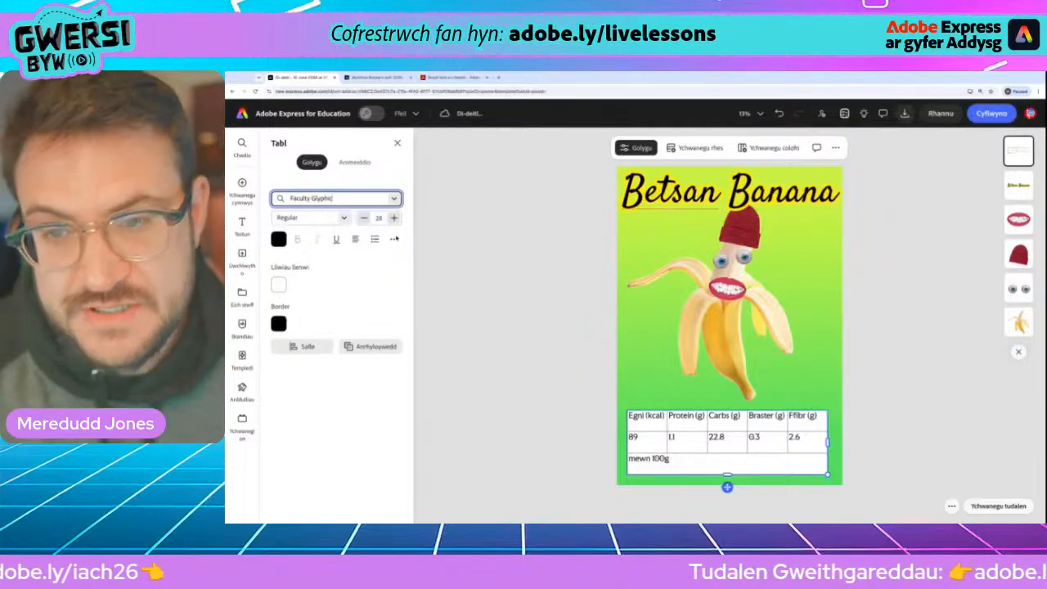
{"action": "left_click", "coordinate": [394, 198]}
{"action": "scroll", "coordinate": [341, 327], "scroll_direction": "down", "scroll_amount": 5}
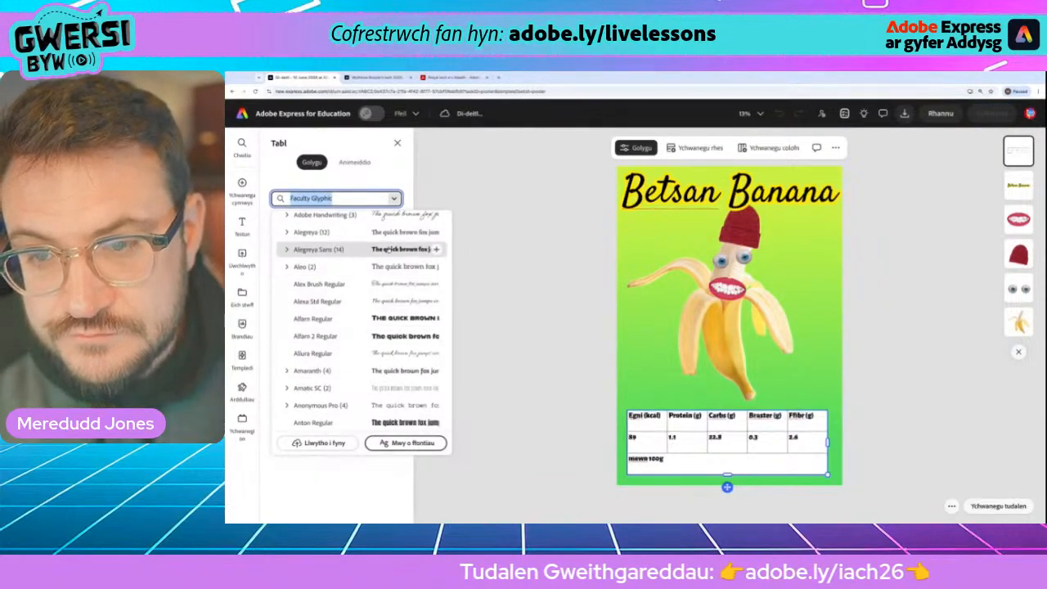
{"action": "left_click", "coordinate": [366, 249]}
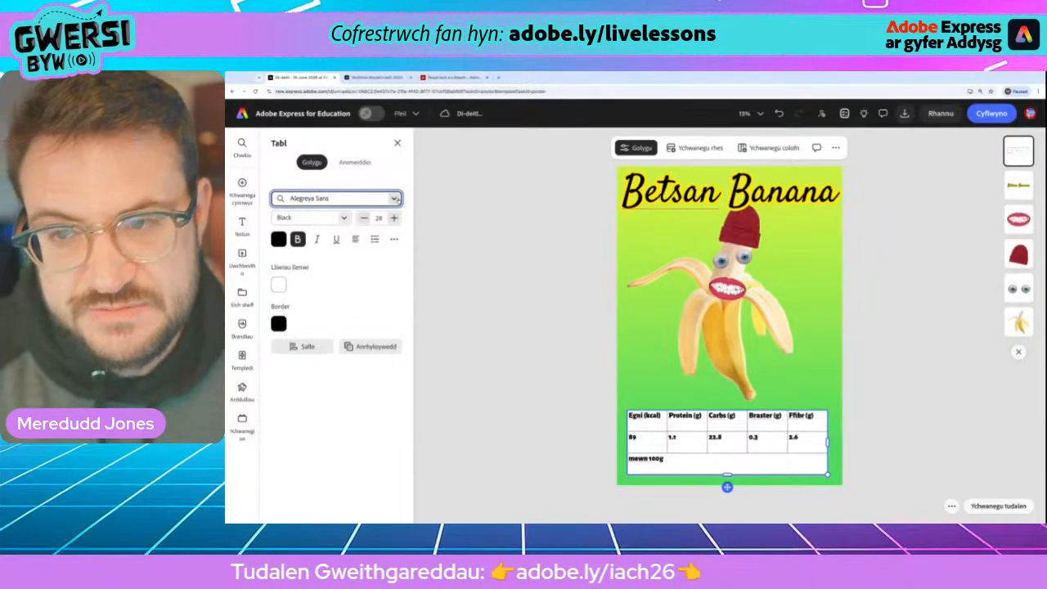
- Look through the available fonts and set the nutrition table's text to Inria Sans Bold
{"action": "left_click", "coordinate": [395, 200]}
{"action": "scroll", "coordinate": [355, 352], "scroll_direction": "down", "scroll_amount": 2}
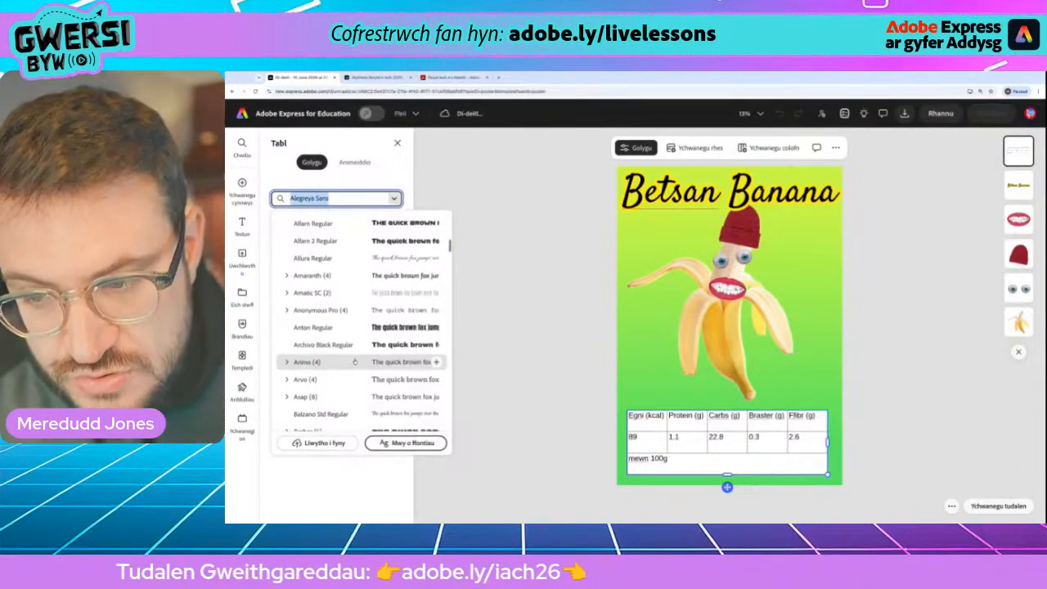
{"action": "scroll", "coordinate": [355, 361], "scroll_direction": "down", "scroll_amount": 3}
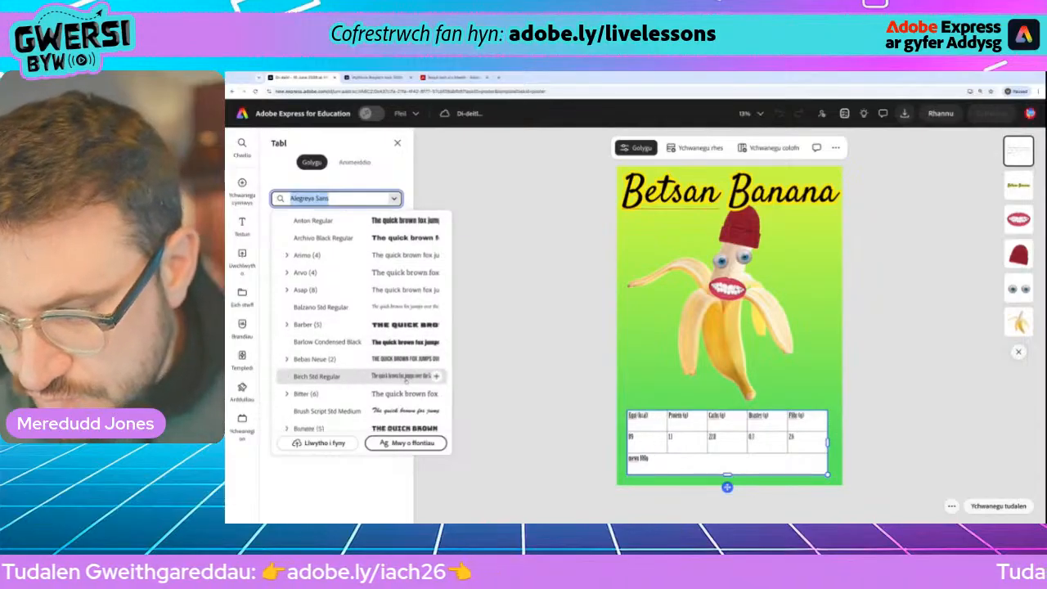
{"action": "scroll", "coordinate": [405, 381], "scroll_direction": "down", "scroll_amount": 2}
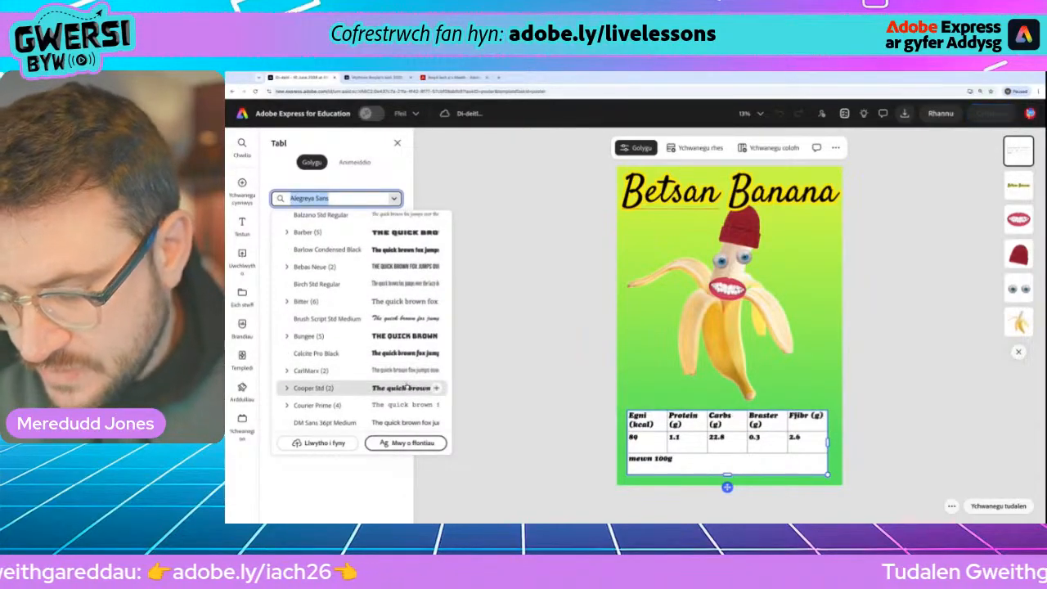
{"action": "scroll", "coordinate": [407, 388], "scroll_direction": "down", "scroll_amount": 3}
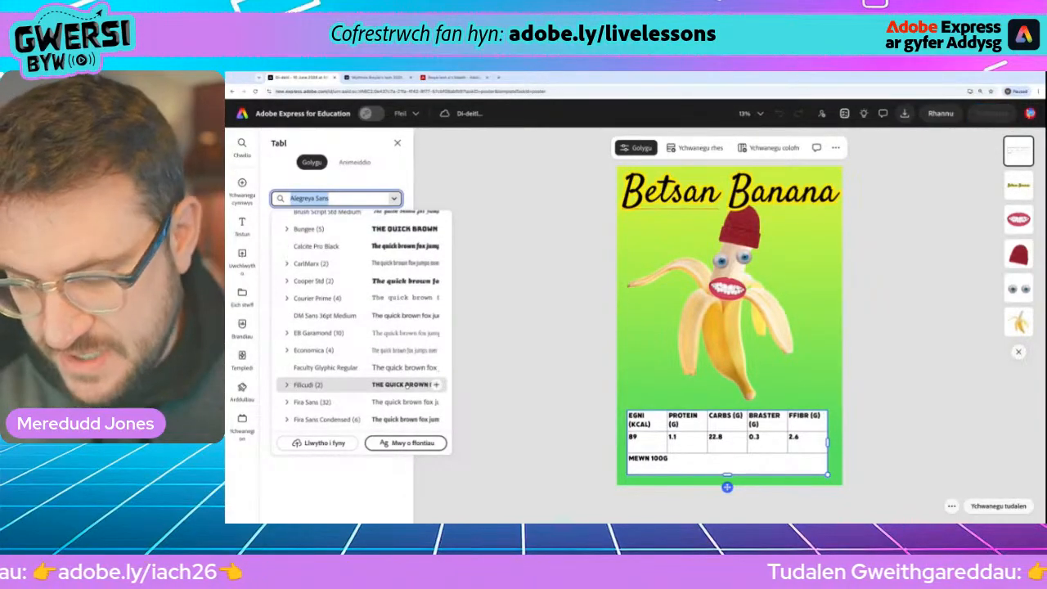
{"action": "scroll", "coordinate": [410, 370], "scroll_direction": "down", "scroll_amount": 3}
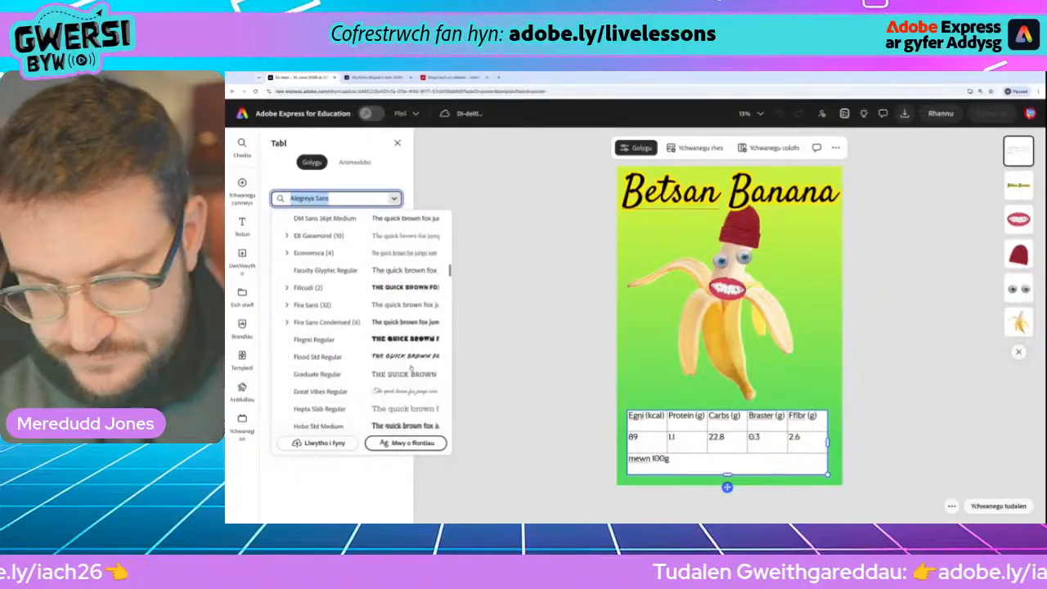
{"action": "scroll", "coordinate": [410, 370], "scroll_direction": "down", "scroll_amount": 3}
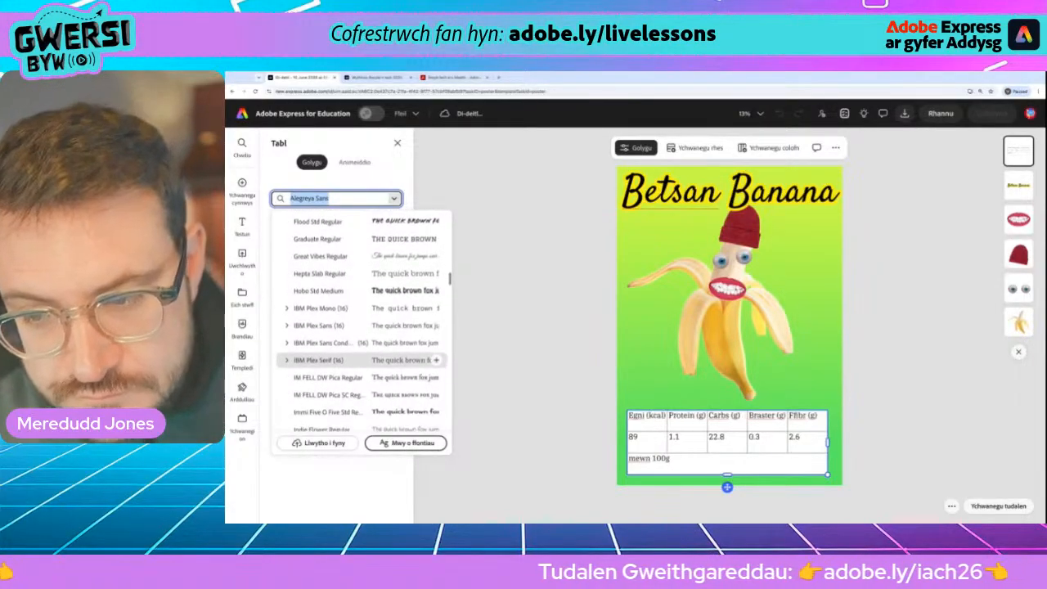
{"action": "scroll", "coordinate": [409, 364], "scroll_direction": "down", "scroll_amount": 3}
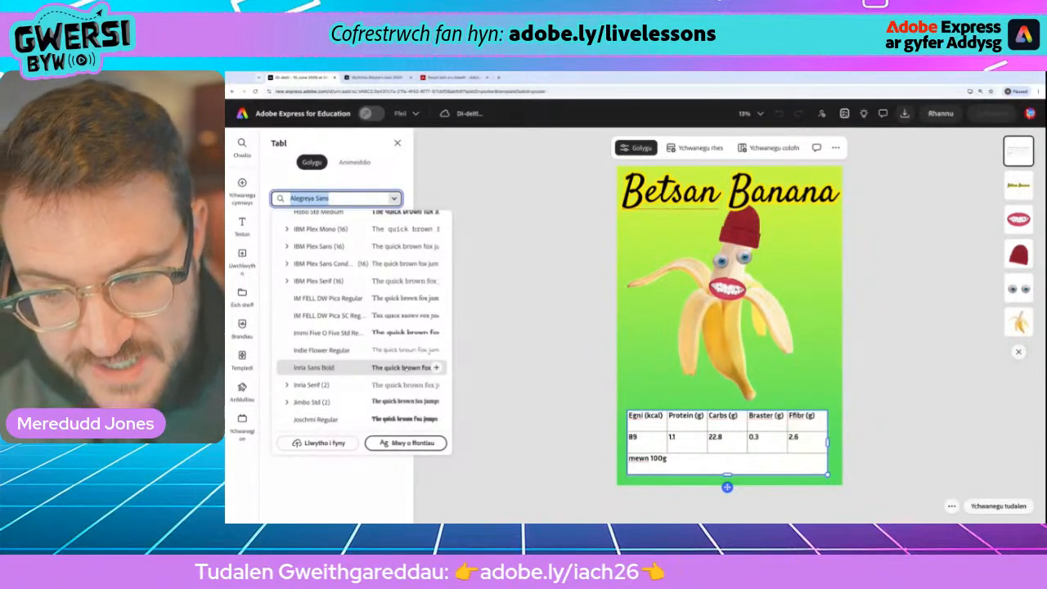
{"action": "scroll", "coordinate": [409, 366], "scroll_direction": "down", "scroll_amount": 1}
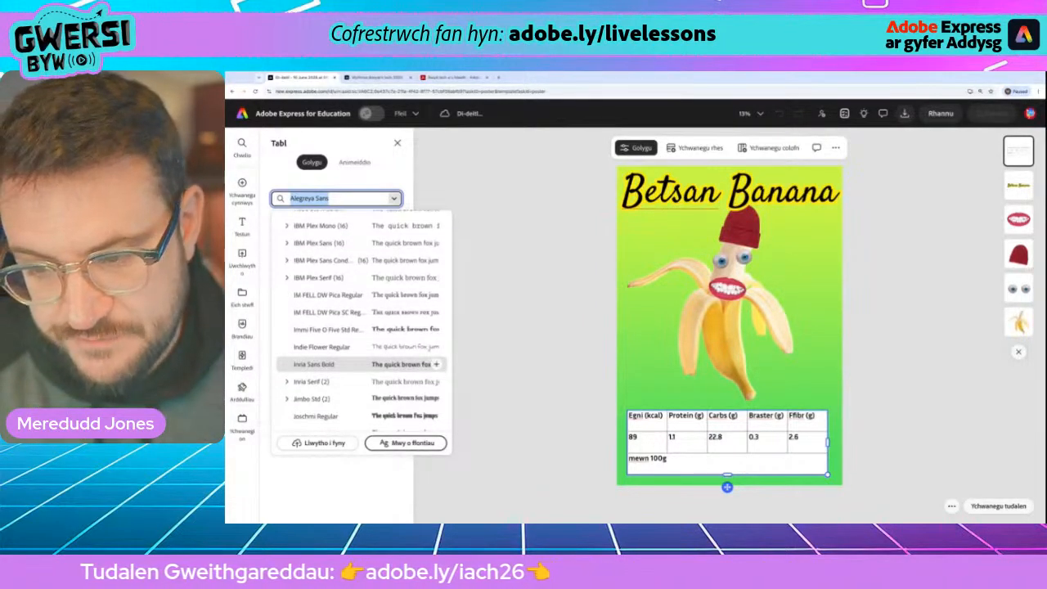
{"action": "left_click", "coordinate": [409, 364]}
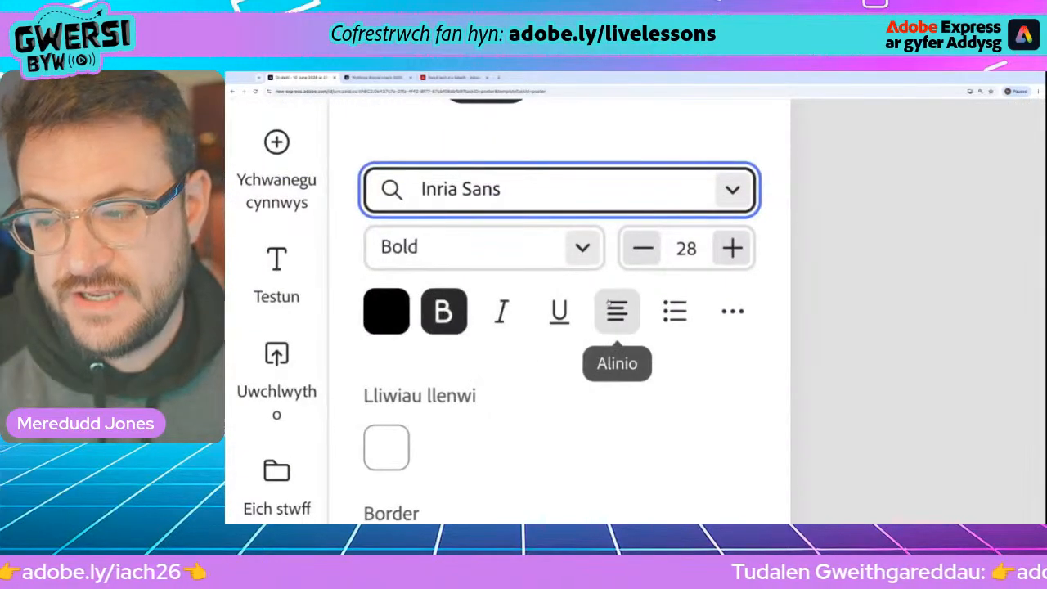
- Centre the nutrition table's text both horizontally and vertically within its cells
{"action": "left_click", "coordinate": [617, 311]}
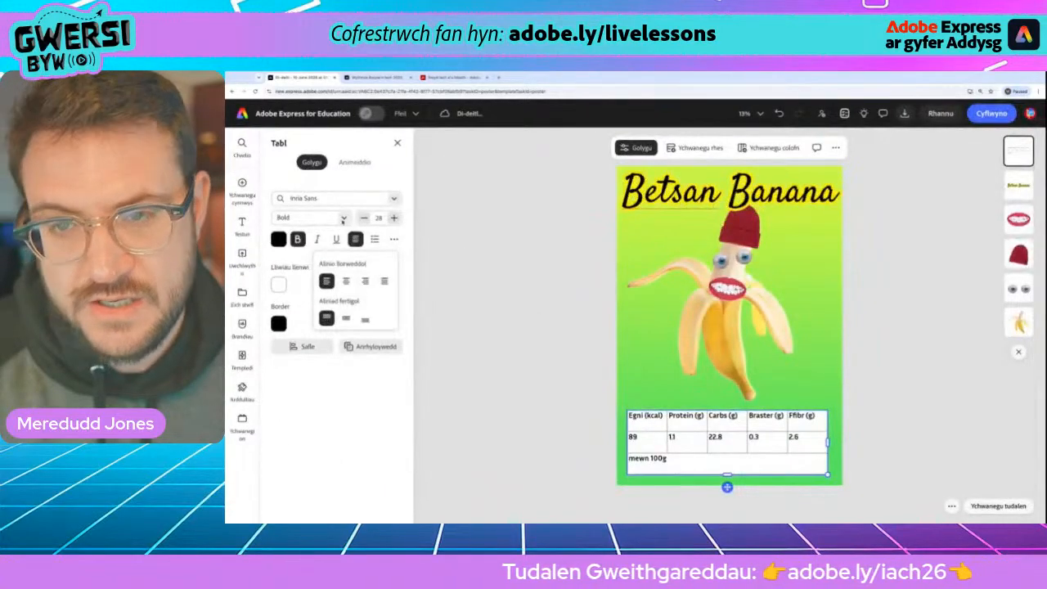
{"action": "left_click", "coordinate": [347, 282]}
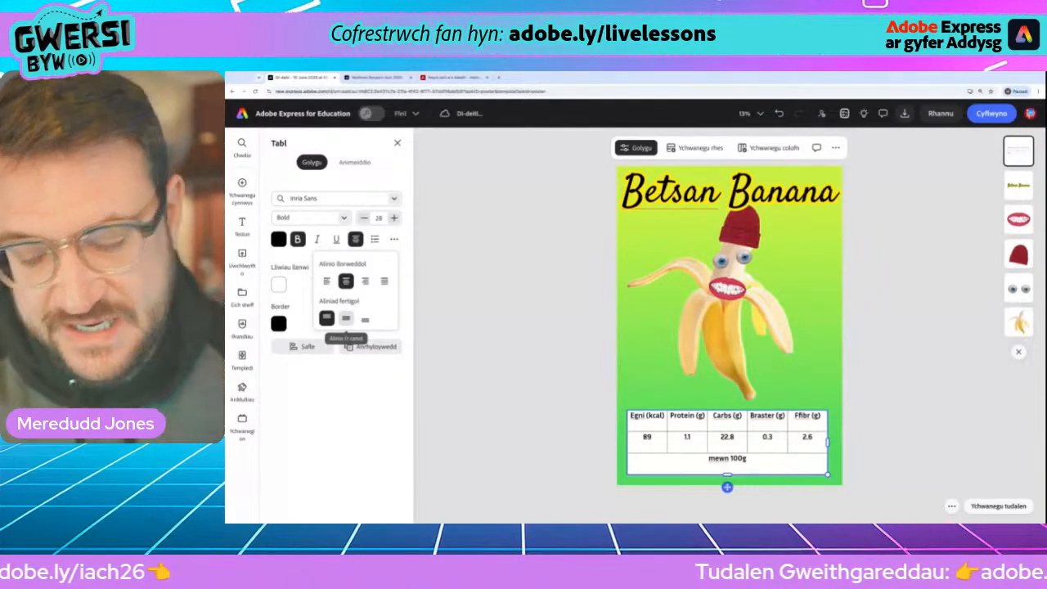
{"action": "left_click", "coordinate": [346, 317]}
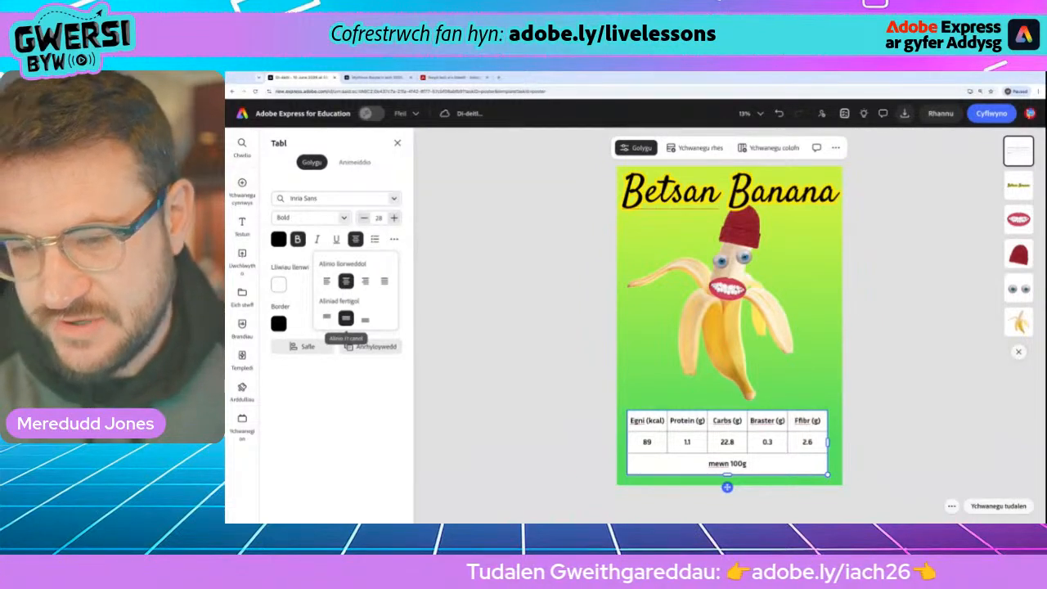
{"action": "left_click", "coordinate": [371, 399]}
{"action": "left_click", "coordinate": [589, 442]}
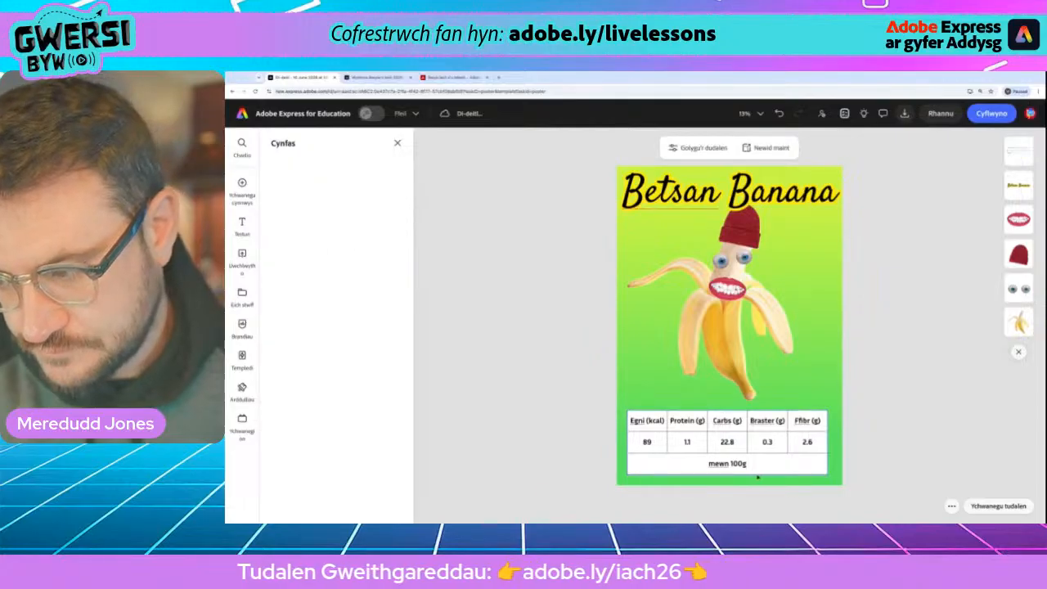
- Reduce the nutrition table's height, enlarge it slightly to fit the poster's width, and shift it down towards the bottom edge
{"action": "double_click", "coordinate": [761, 470]}
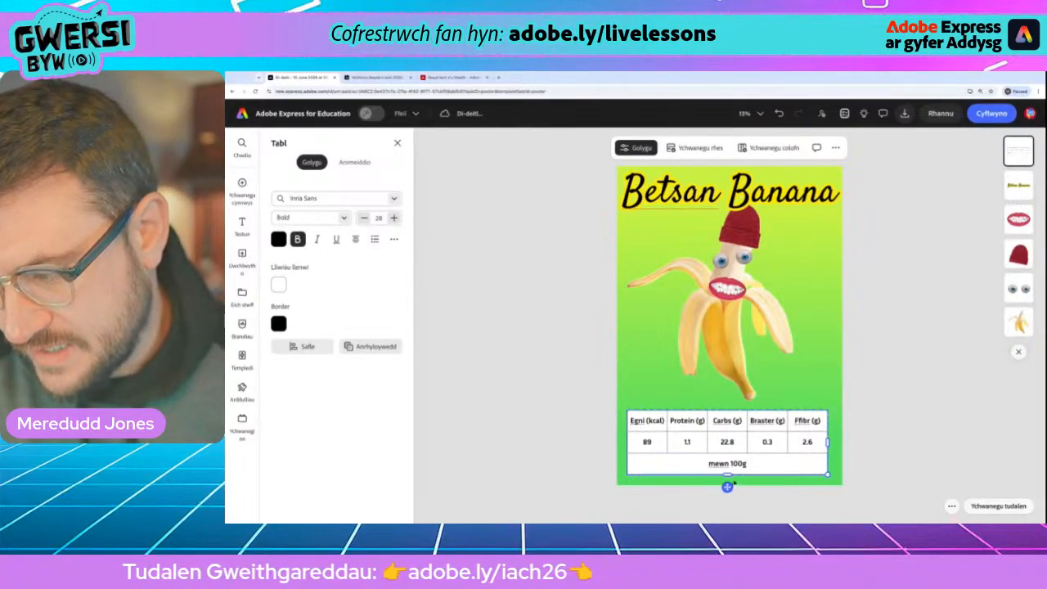
{"action": "left_click_drag", "start_coordinate": [728, 474], "coordinate": [730, 467]}
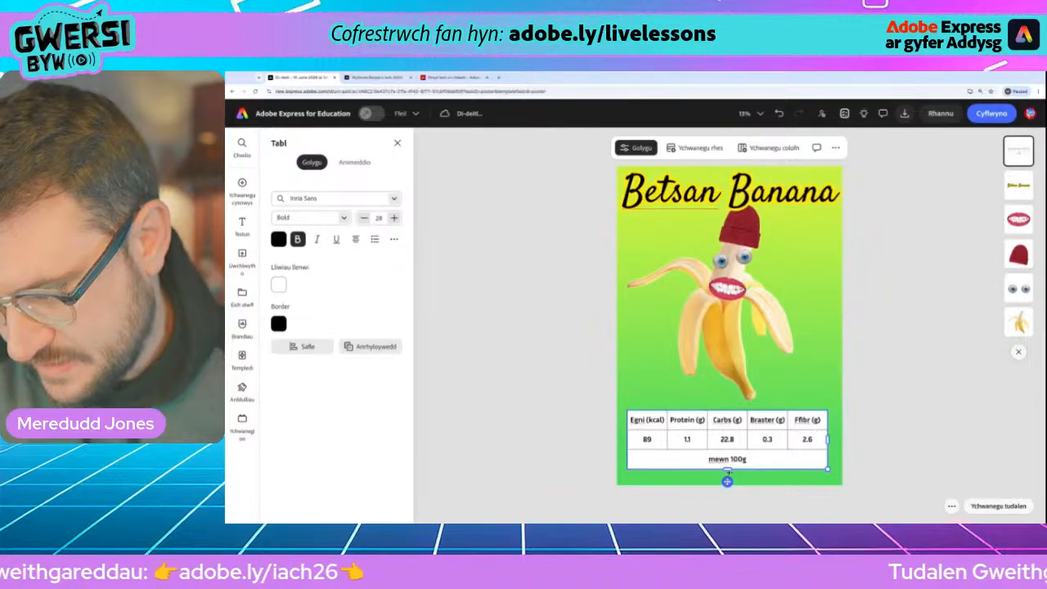
{"action": "left_click_drag", "start_coordinate": [727, 482], "coordinate": [727, 473]}
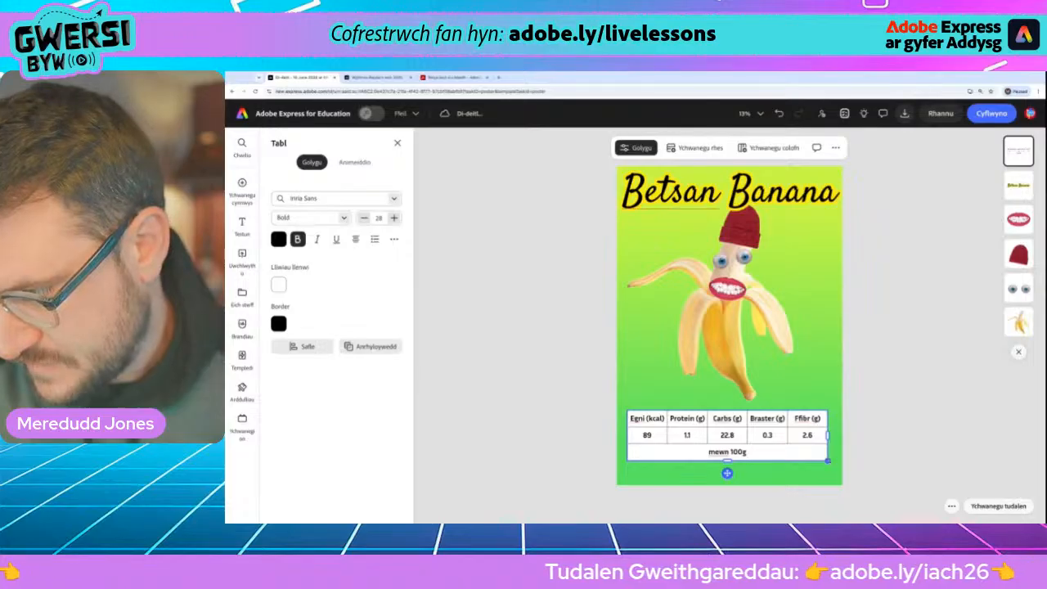
{"action": "left_click_drag", "start_coordinate": [828, 460], "coordinate": [832, 464]}
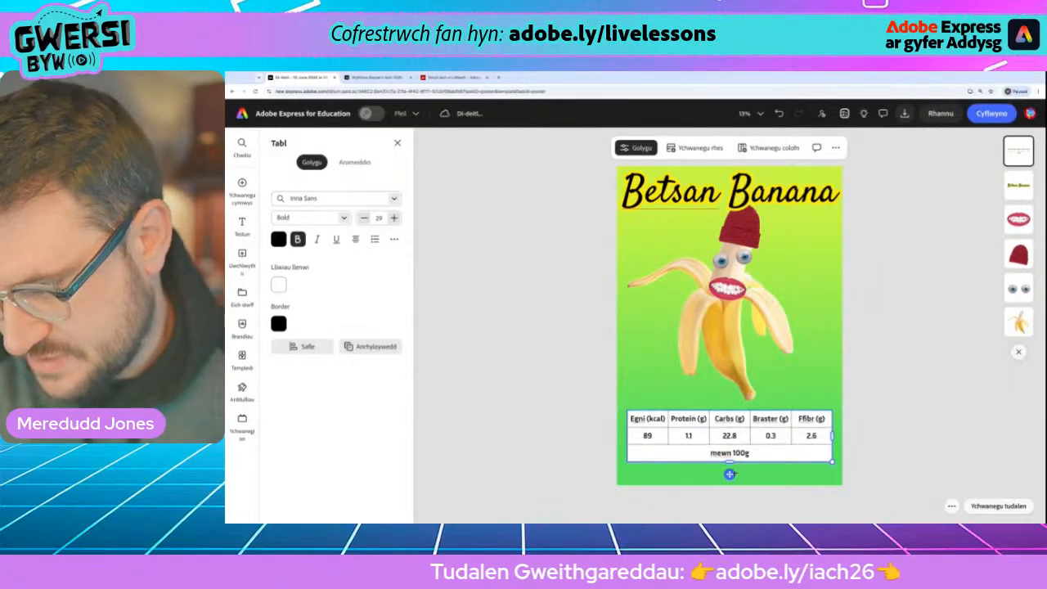
{"action": "left_click_drag", "start_coordinate": [729, 474], "coordinate": [729, 480]}
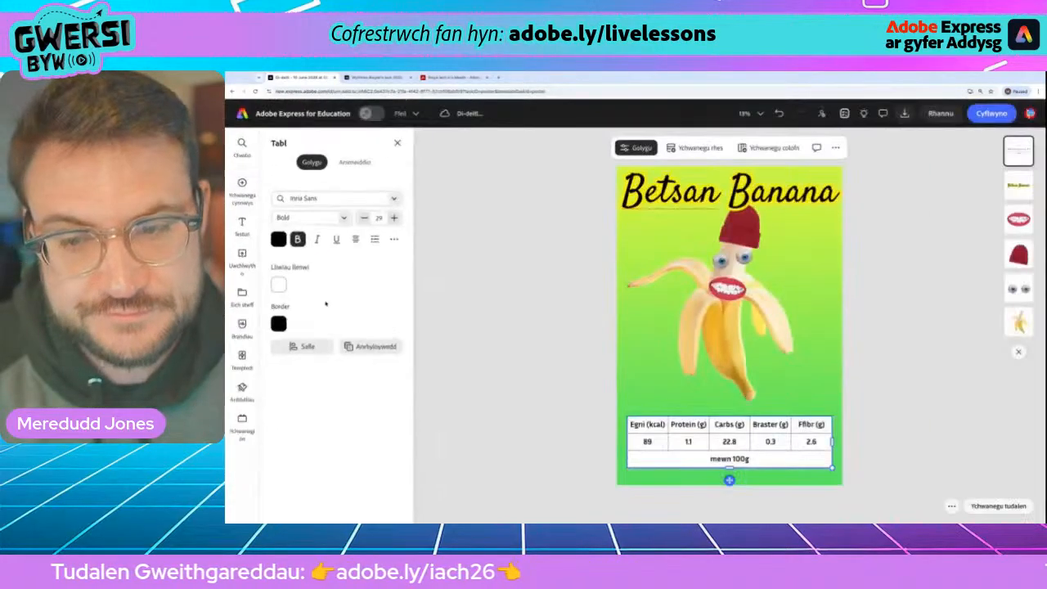
- Remove the nutrition table's fill colour and border colour so only its text shows on the green background
{"action": "left_click", "coordinate": [278, 284]}
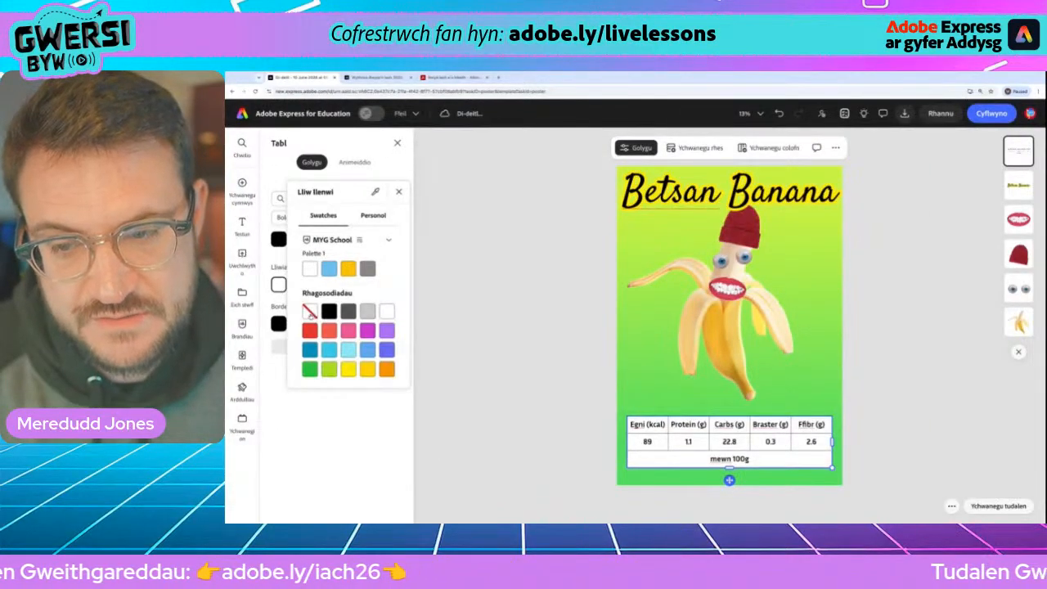
{"action": "left_click", "coordinate": [310, 313]}
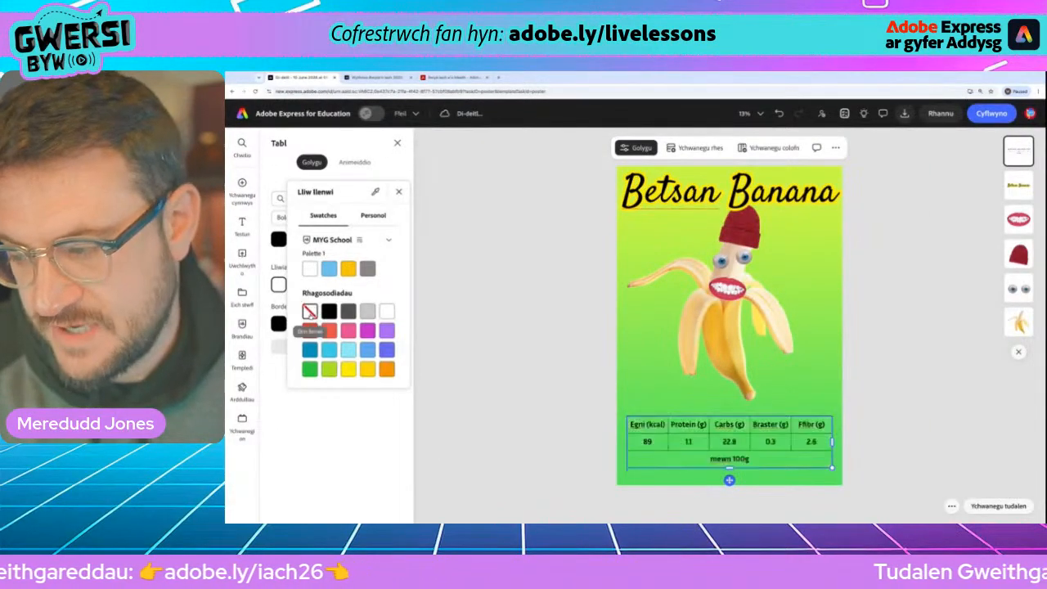
{"action": "left_click", "coordinate": [287, 370]}
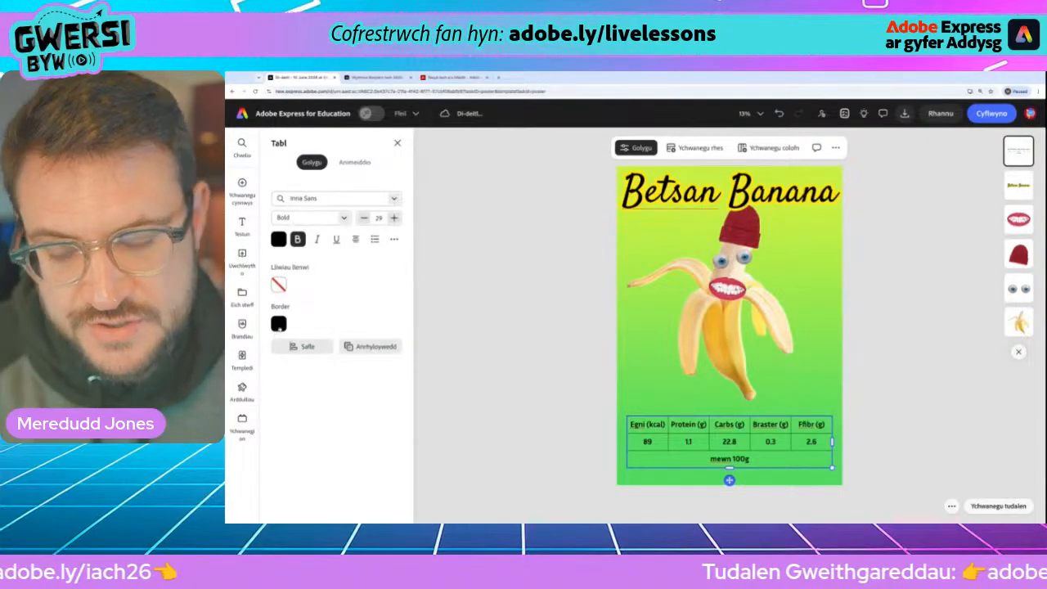
{"action": "left_click", "coordinate": [278, 324]}
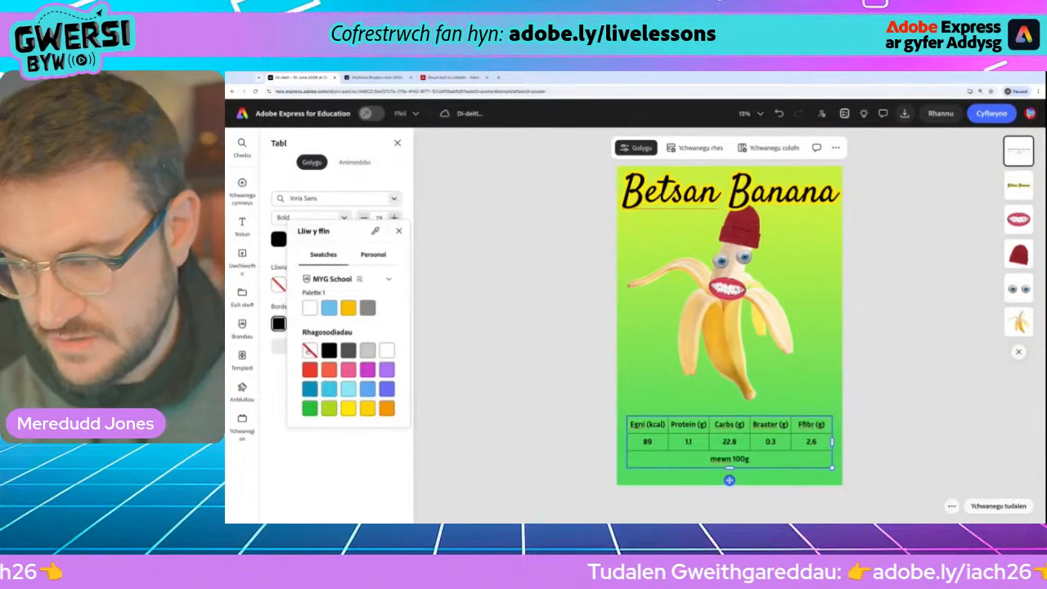
{"action": "left_click", "coordinate": [309, 350]}
{"action": "left_click", "coordinate": [502, 387]}
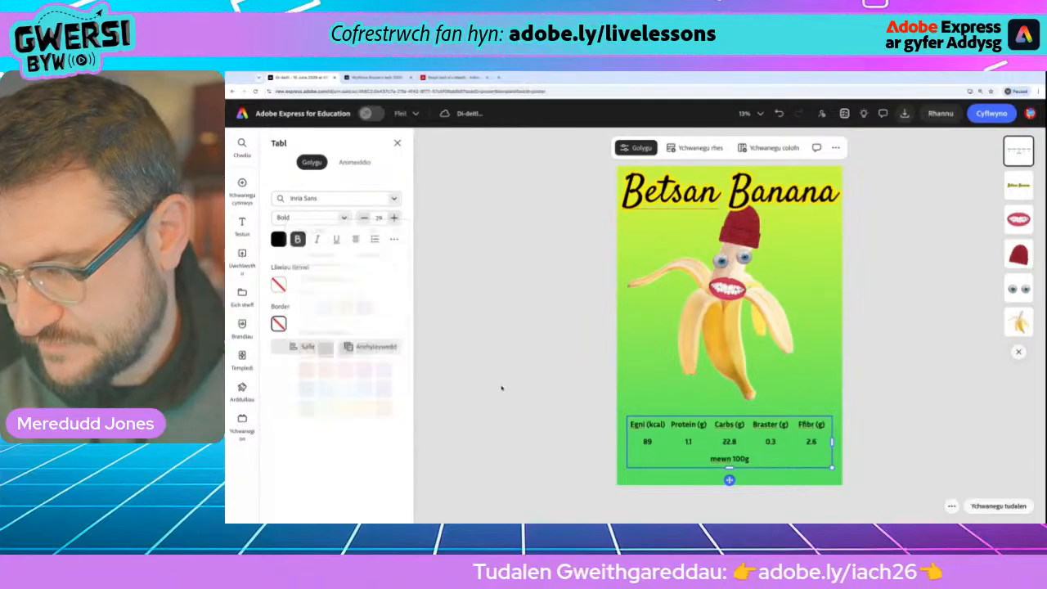
{"action": "left_click", "coordinate": [501, 388]}
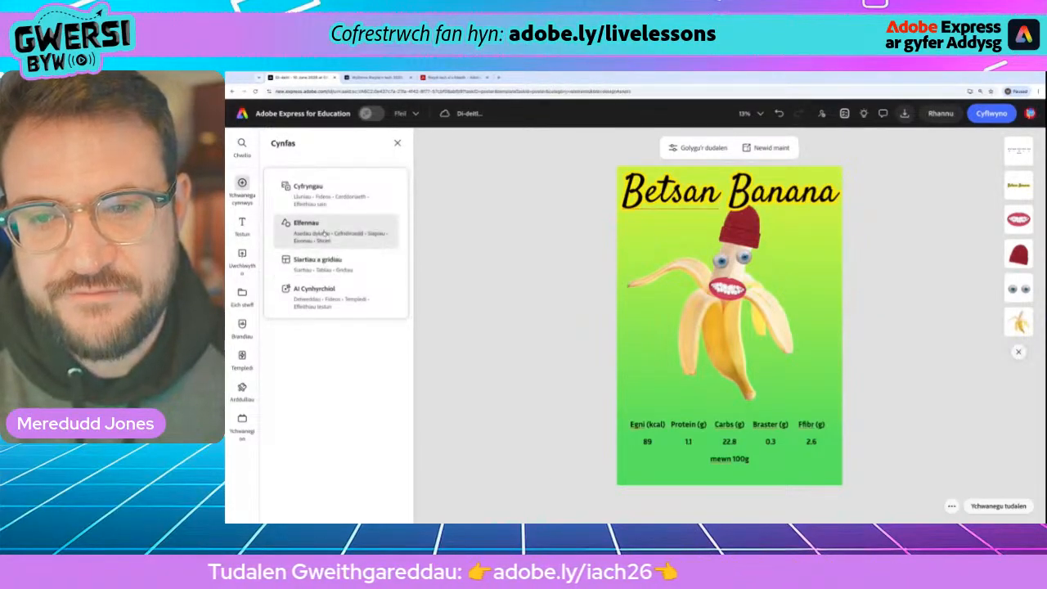
- Search the design assets for "paent"
{"action": "left_click", "coordinate": [323, 229]}
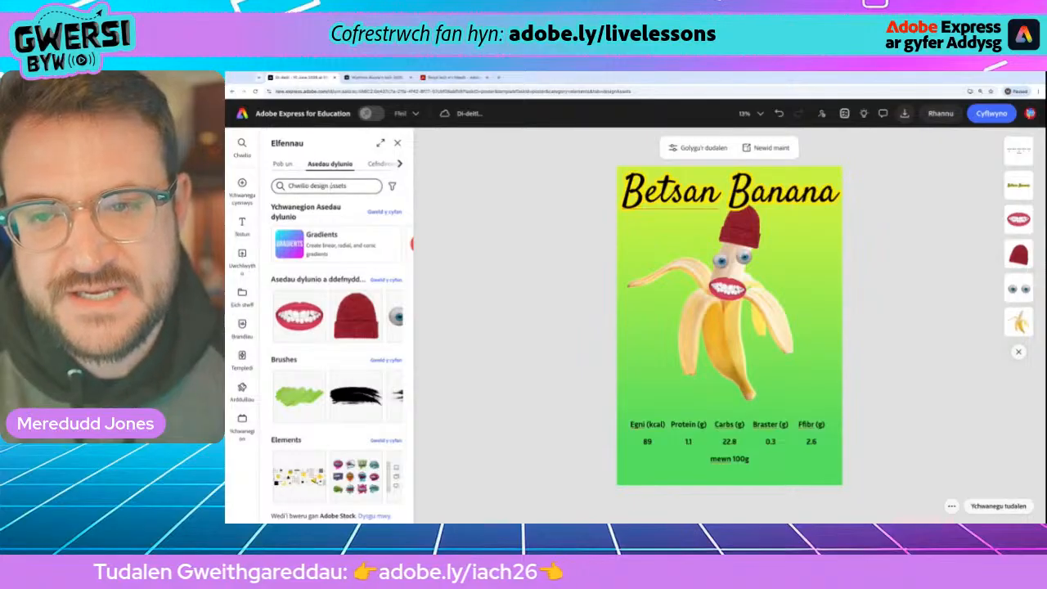
{"action": "left_click", "coordinate": [332, 186]}
{"action": "type", "text": "pa"}
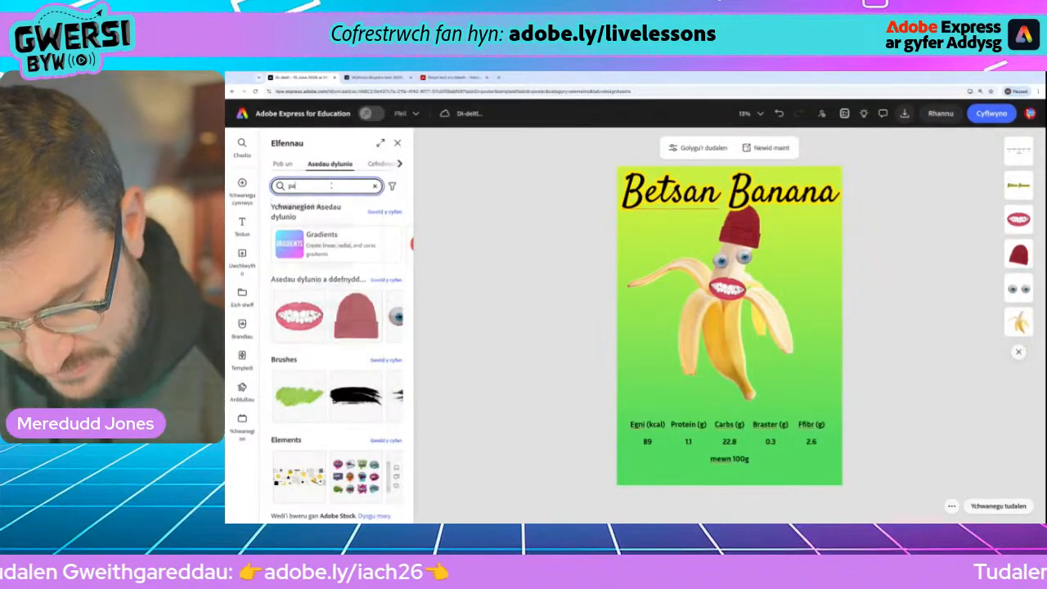
{"action": "type", "text": "ent"}
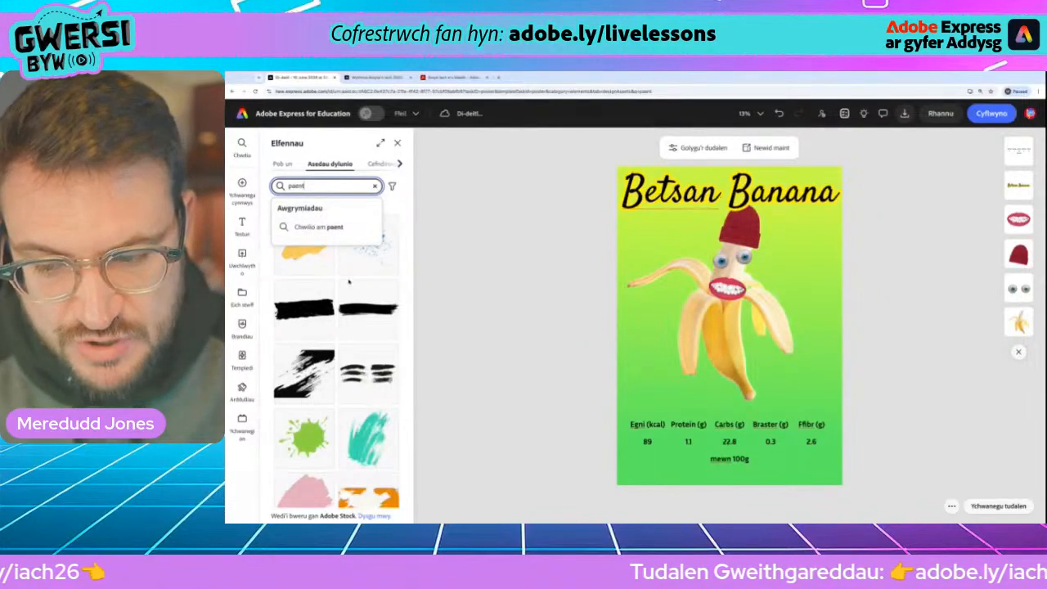
- Browse the paint graphics and add the yellow-gold brush-stroke smear to the poster
{"action": "scroll", "coordinate": [341, 312], "scroll_direction": "down", "scroll_amount": 4}
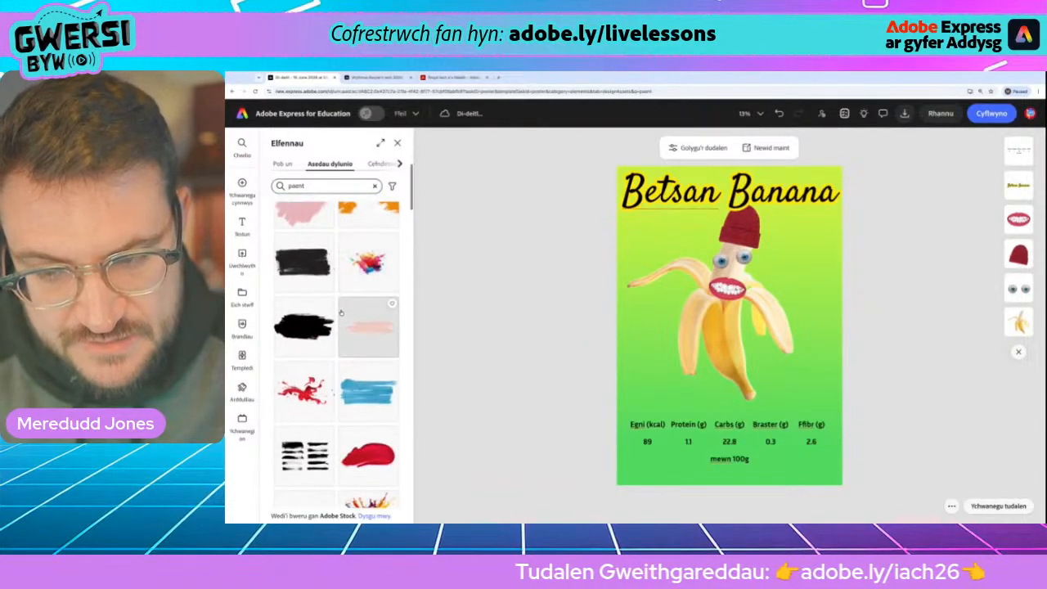
{"action": "scroll", "coordinate": [341, 312], "scroll_direction": "down", "scroll_amount": 5}
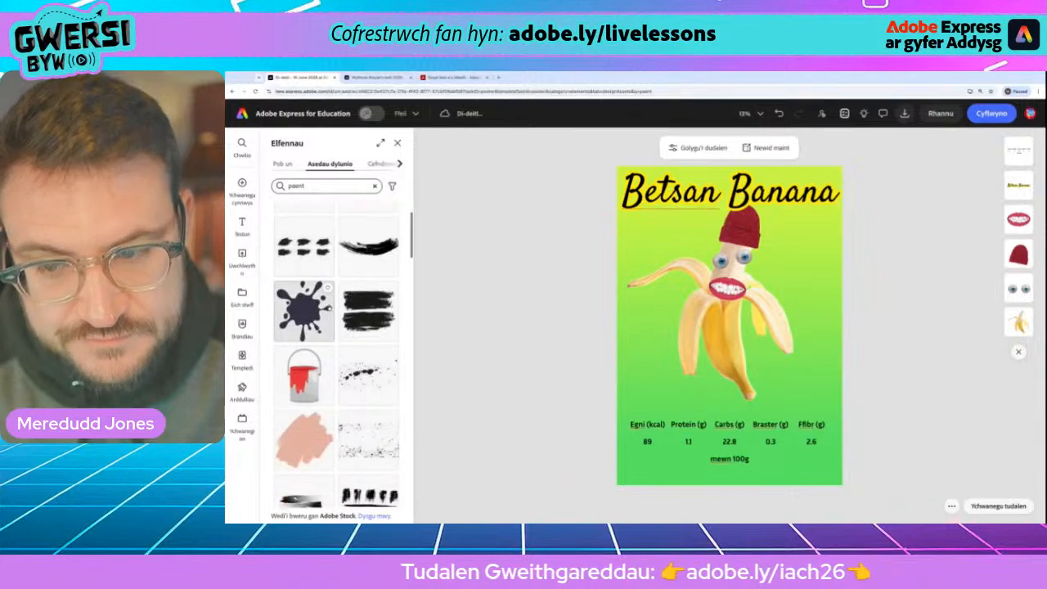
{"action": "scroll", "coordinate": [330, 307], "scroll_direction": "down", "scroll_amount": 5}
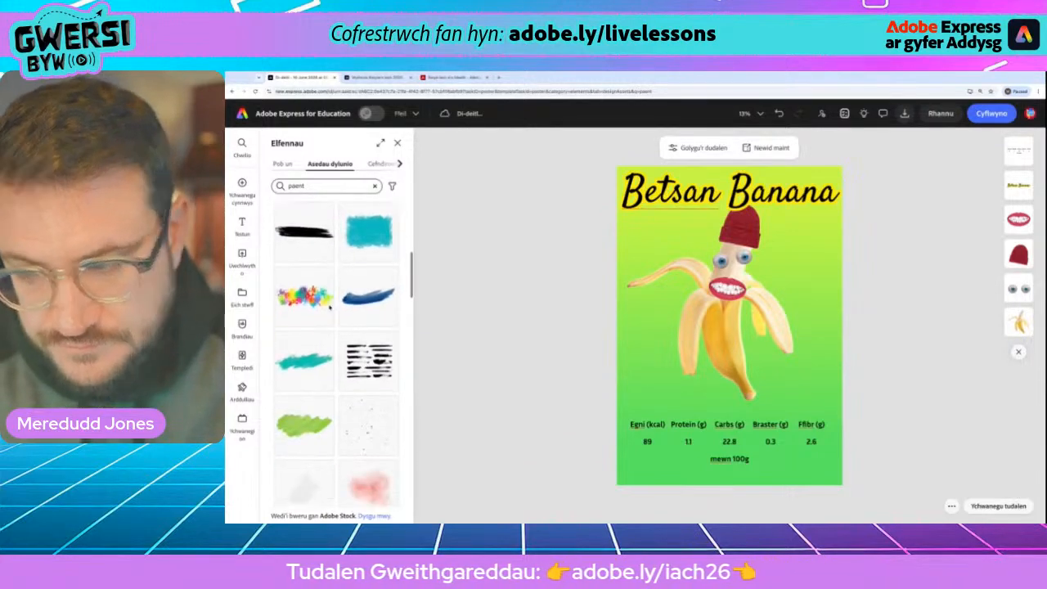
{"action": "scroll", "coordinate": [329, 307], "scroll_direction": "down", "scroll_amount": 5}
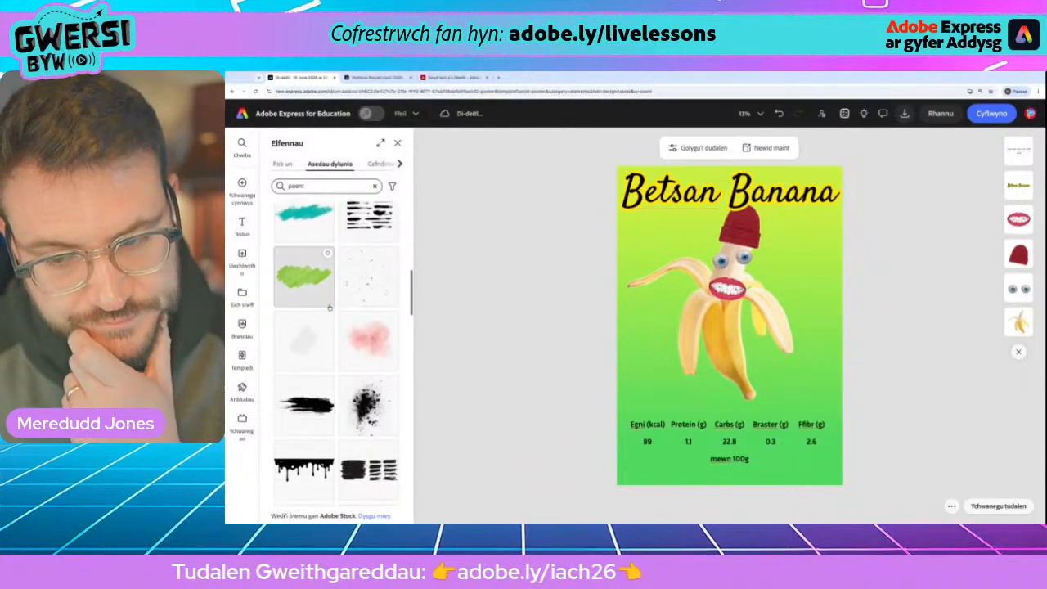
{"action": "scroll", "coordinate": [330, 303], "scroll_direction": "down", "scroll_amount": 5}
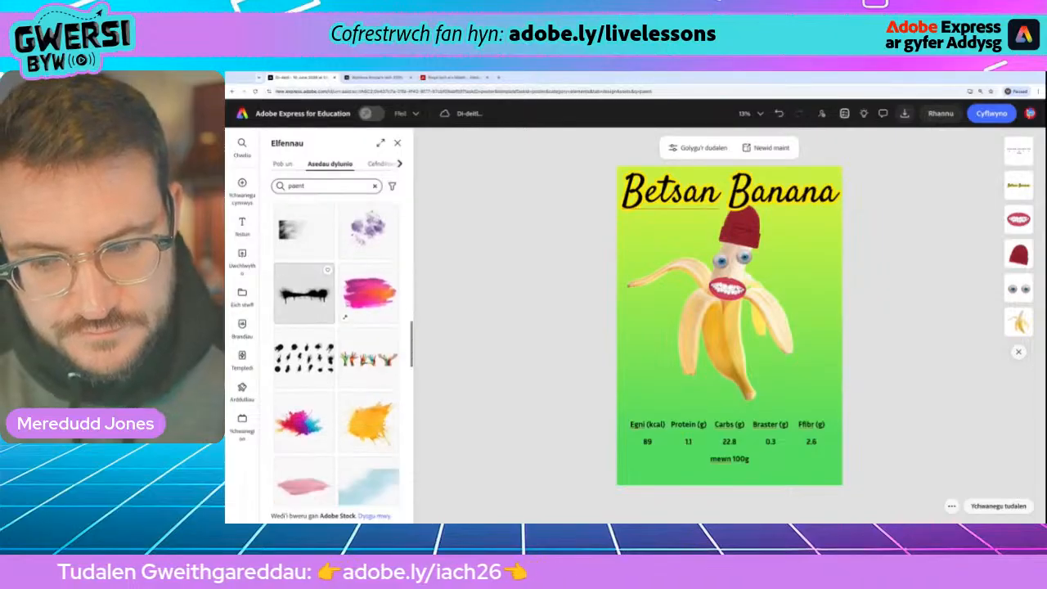
{"action": "scroll", "coordinate": [314, 309], "scroll_direction": "down", "scroll_amount": 5}
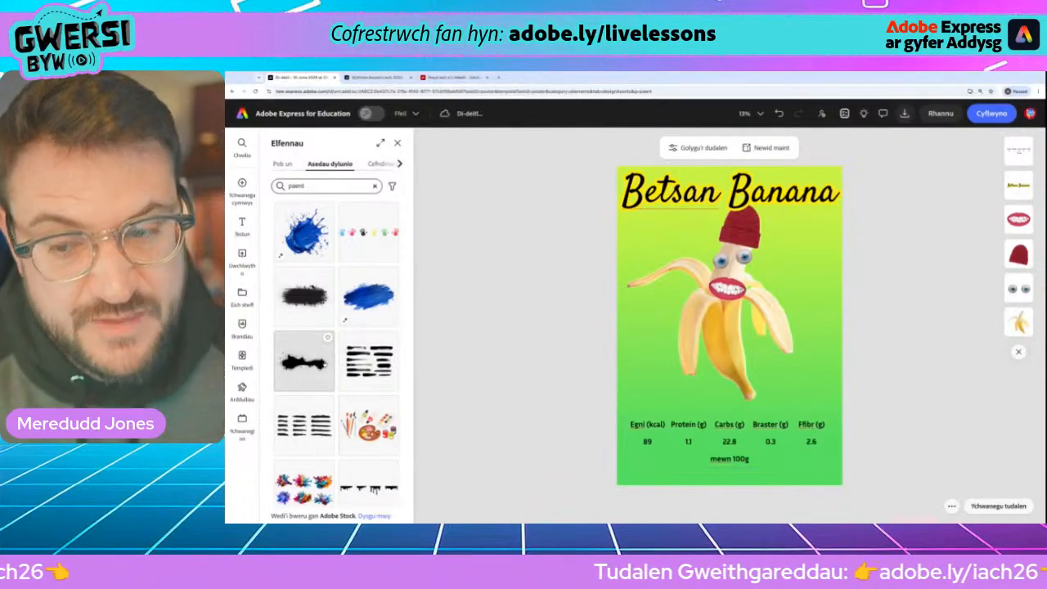
{"action": "scroll", "coordinate": [326, 348], "scroll_direction": "down", "scroll_amount": 5}
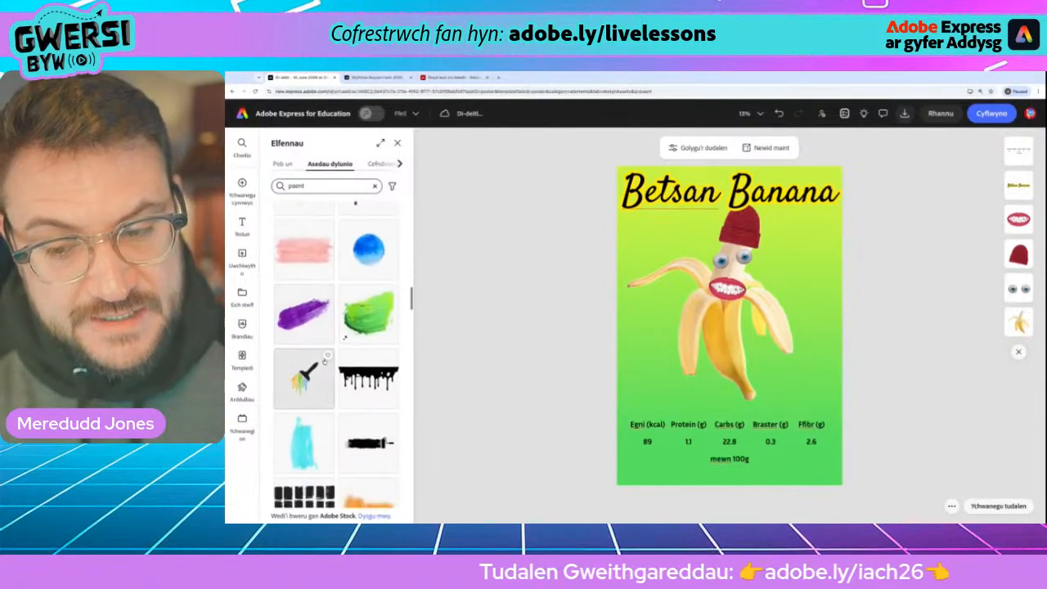
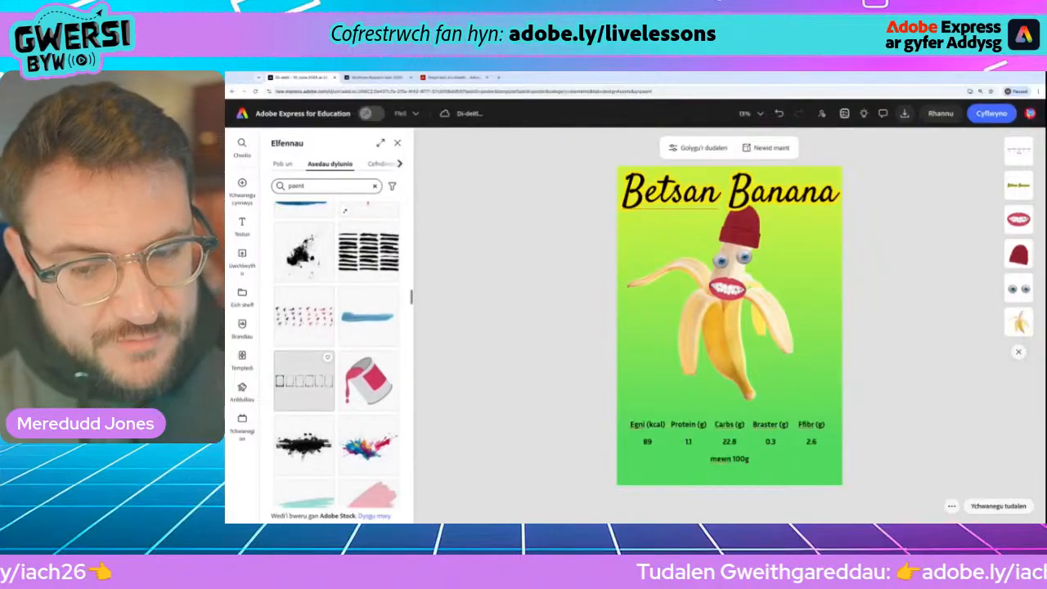
{"action": "scroll", "coordinate": [304, 351], "scroll_direction": "down", "scroll_amount": 5}
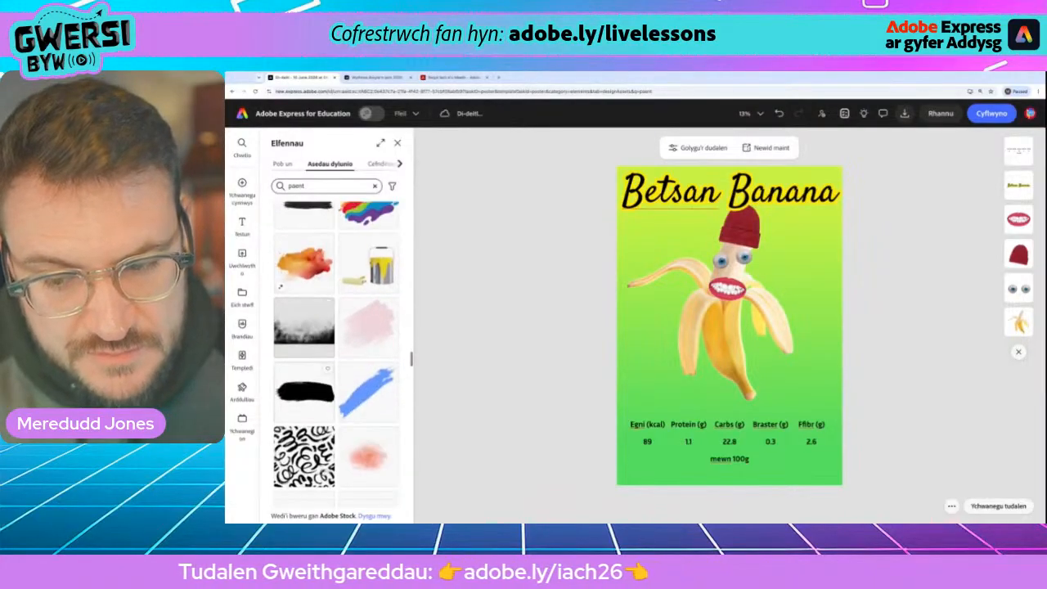
{"action": "scroll", "coordinate": [305, 368], "scroll_direction": "down", "scroll_amount": 2}
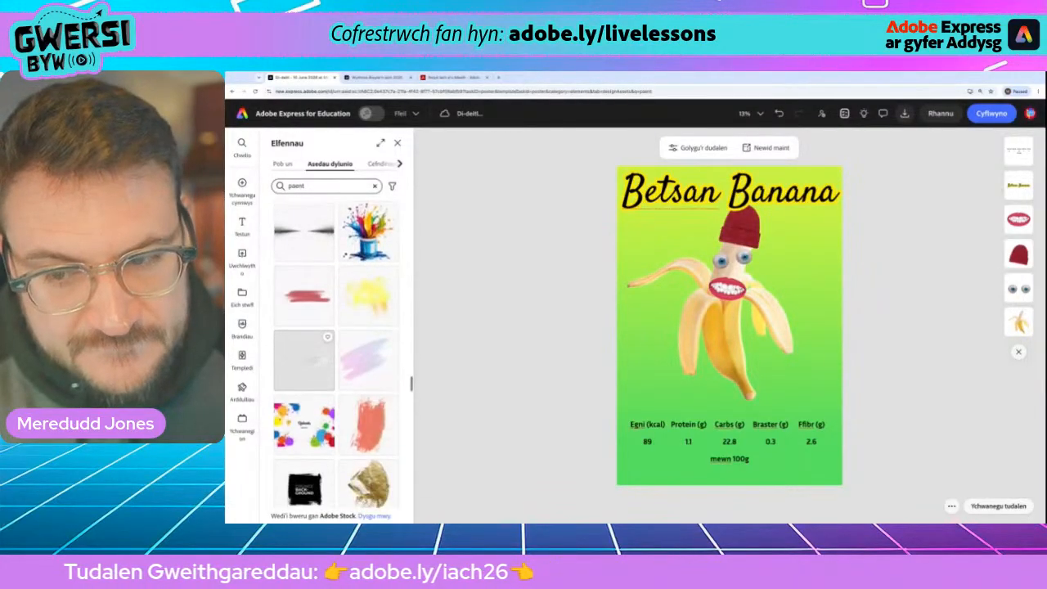
{"action": "scroll", "coordinate": [304, 352], "scroll_direction": "down", "scroll_amount": 5}
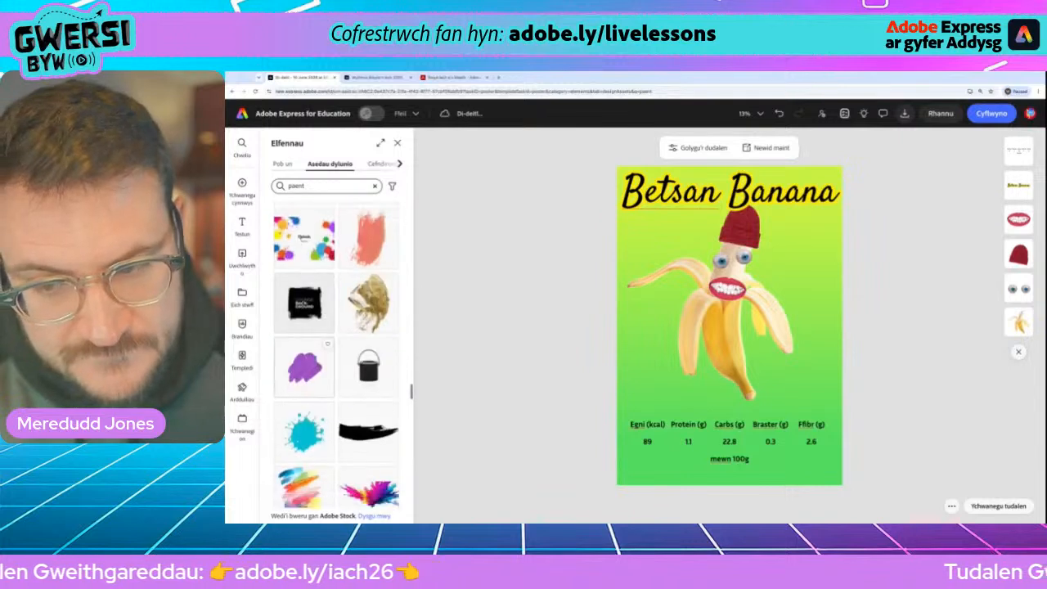
{"action": "scroll", "coordinate": [311, 360], "scroll_direction": "down", "scroll_amount": 1}
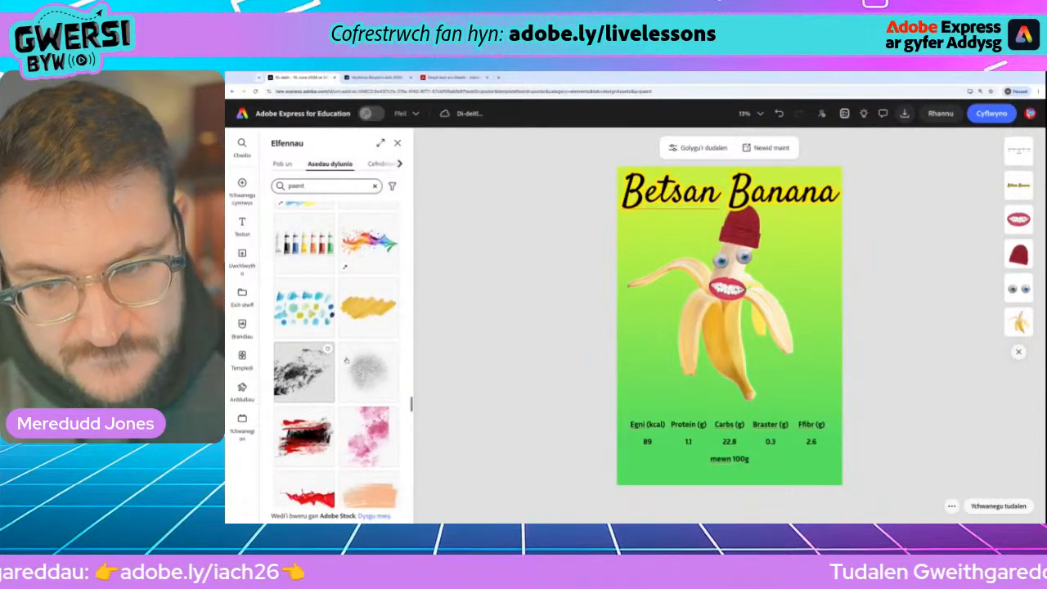
{"action": "left_click", "coordinate": [376, 319]}
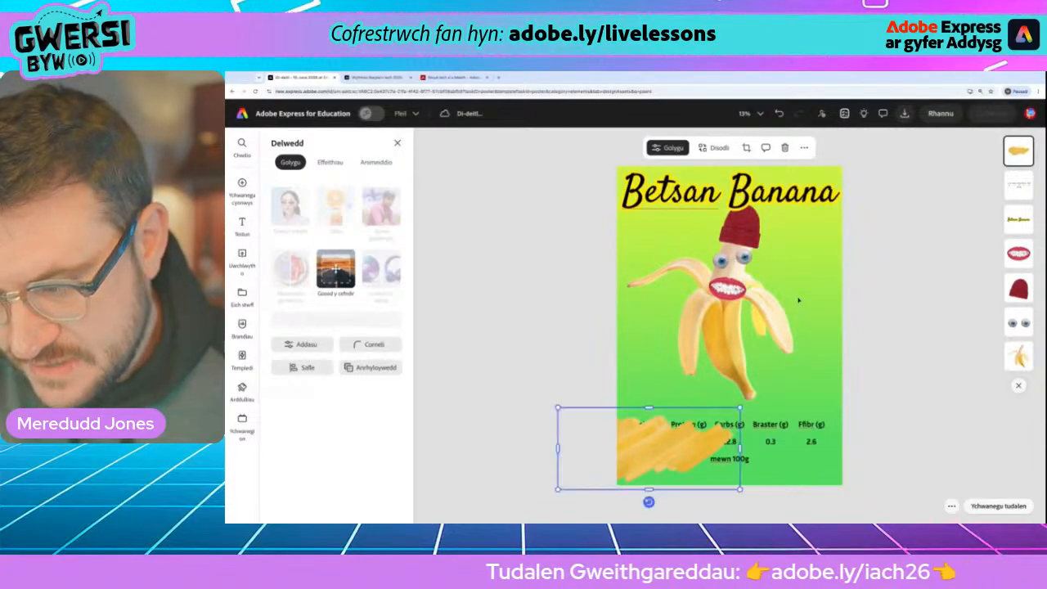
- Enlarge the yellow paint smear to span the poster's width over the nutrition table, and send it to the back behind the text
{"action": "left_click_drag", "start_coordinate": [740, 407], "coordinate": [875, 346]}
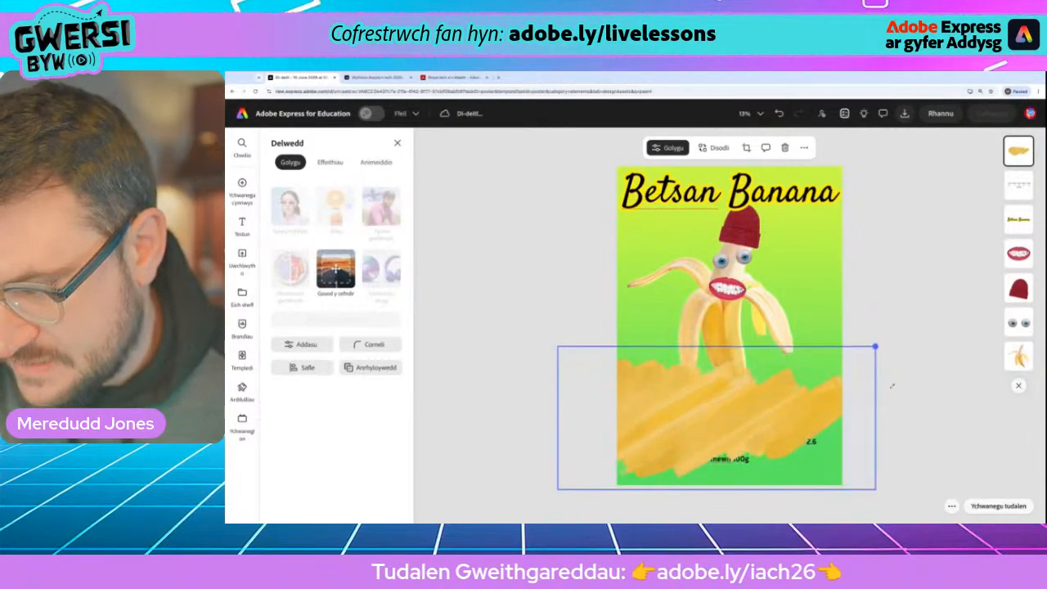
{"action": "left_click_drag", "start_coordinate": [802, 425], "coordinate": [748, 407]}
{"action": "mouse_move", "coordinate": [914, 516]}
{"action": "left_mouse_down"}
{"action": "mouse_move", "coordinate": [841, 484]}
{"action": "mouse_move", "coordinate": [868, 495]}
{"action": "left_mouse_up"}
{"action": "left_click_drag", "start_coordinate": [731, 428], "coordinate": [730, 427]}
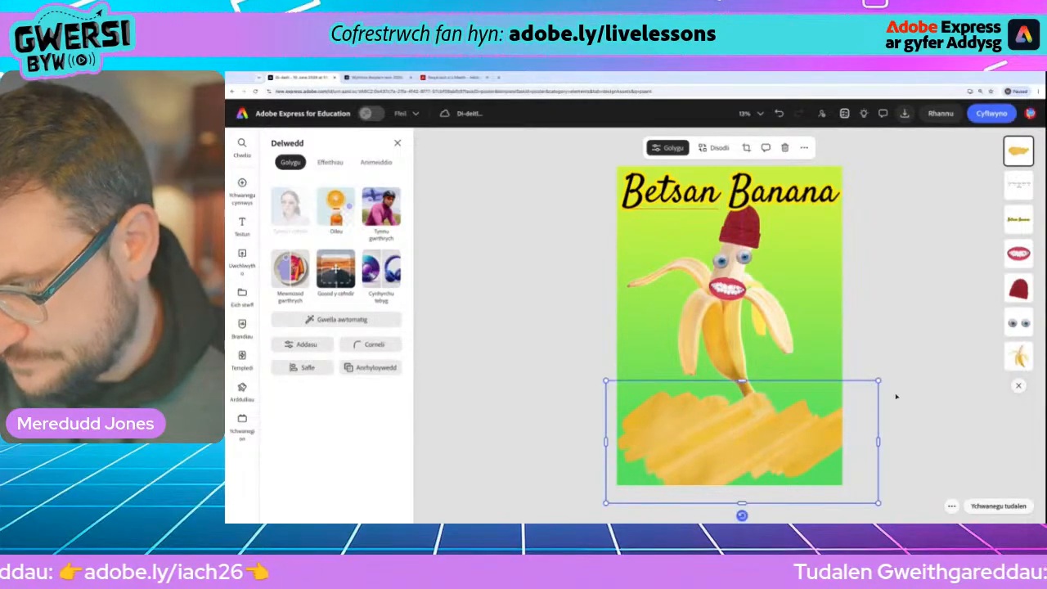
{"action": "mouse_move", "coordinate": [878, 380]}
{"action": "left_mouse_down"}
{"action": "mouse_move", "coordinate": [853, 385]}
{"action": "mouse_move", "coordinate": [881, 381]}
{"action": "left_mouse_up"}
{"action": "left_click_drag", "start_coordinate": [731, 437], "coordinate": [742, 439]}
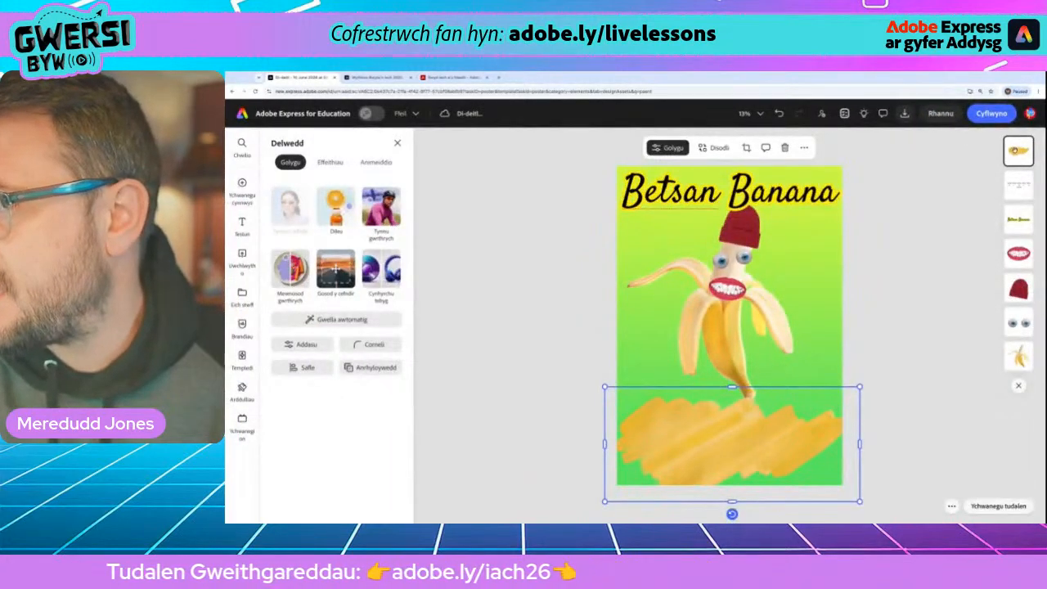
{"action": "key", "text": "ctrl+shift+bracketleft"}
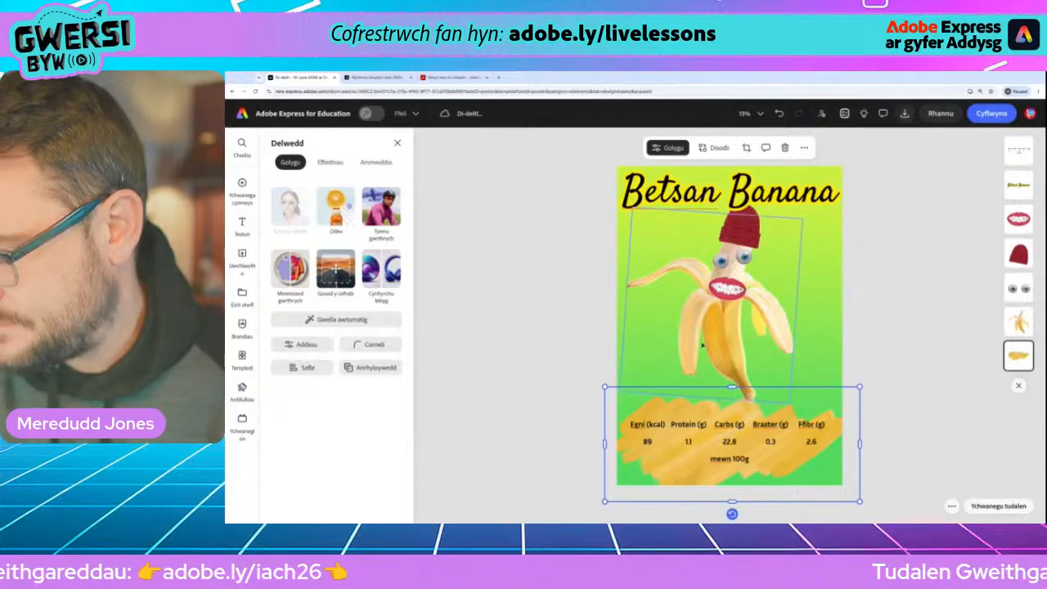
{"action": "left_click", "coordinate": [590, 351]}
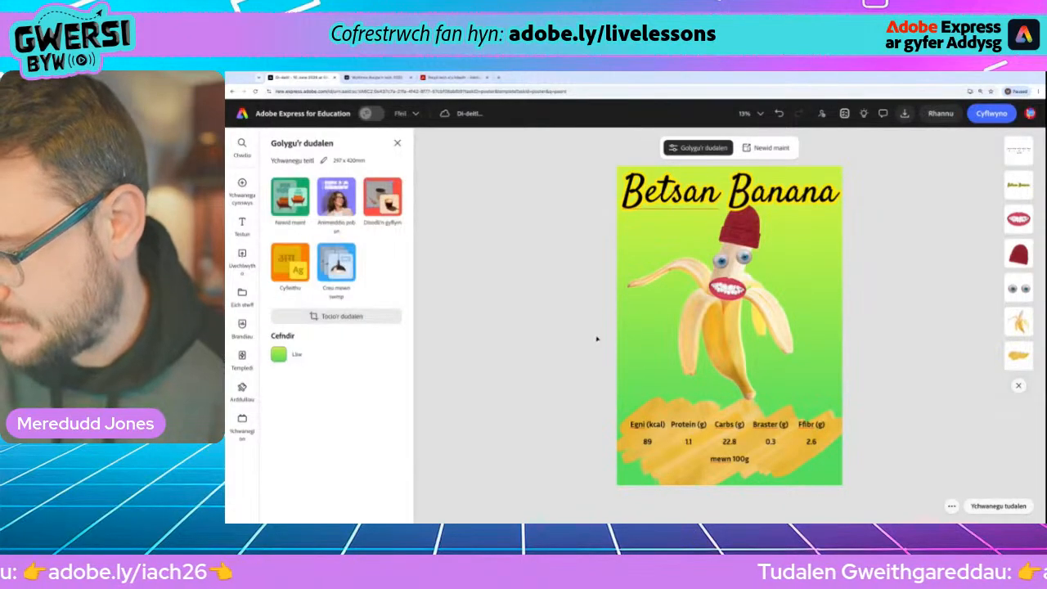
{"action": "scroll", "coordinate": [850, 370], "scroll_direction": "up", "scroll_amount": 2}
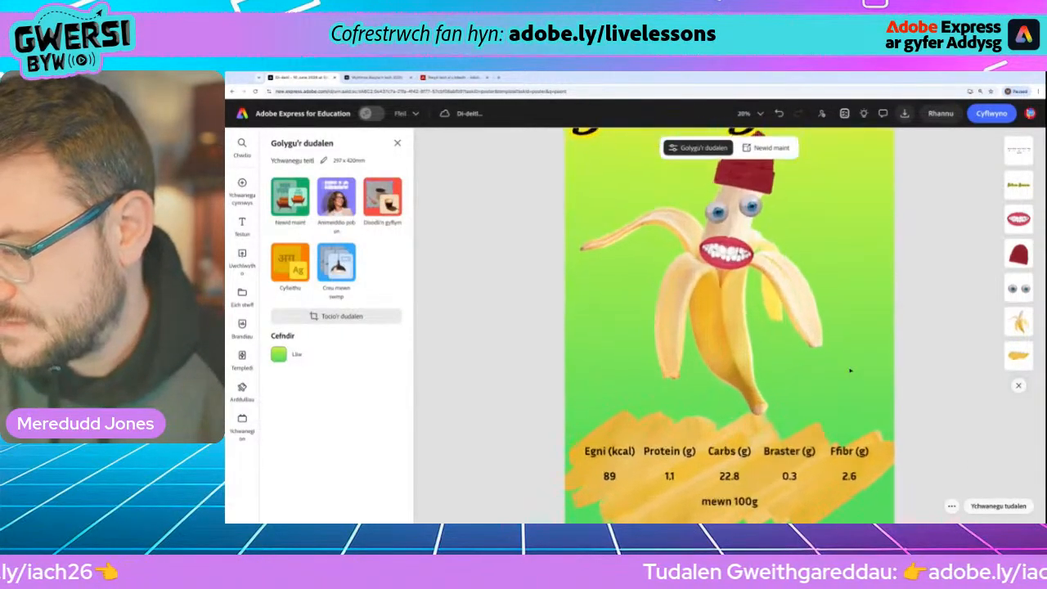
{"action": "scroll", "coordinate": [851, 369], "scroll_direction": "down", "scroll_amount": 2}
{"action": "scroll", "coordinate": [760, 491], "scroll_direction": "up", "scroll_amount": 5}
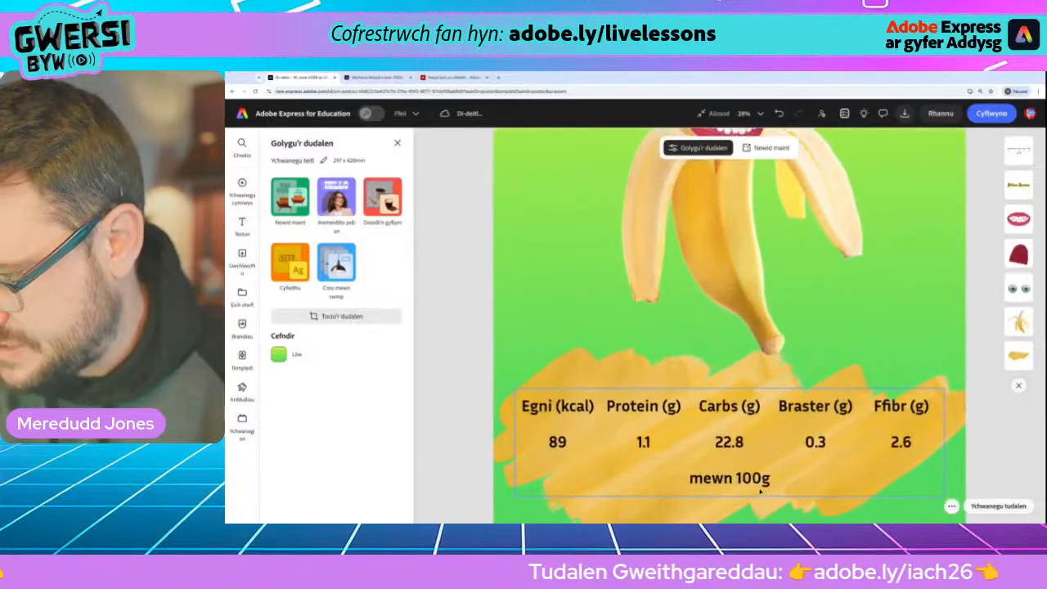
{"action": "scroll", "coordinate": [760, 491], "scroll_direction": "down", "scroll_amount": 8}
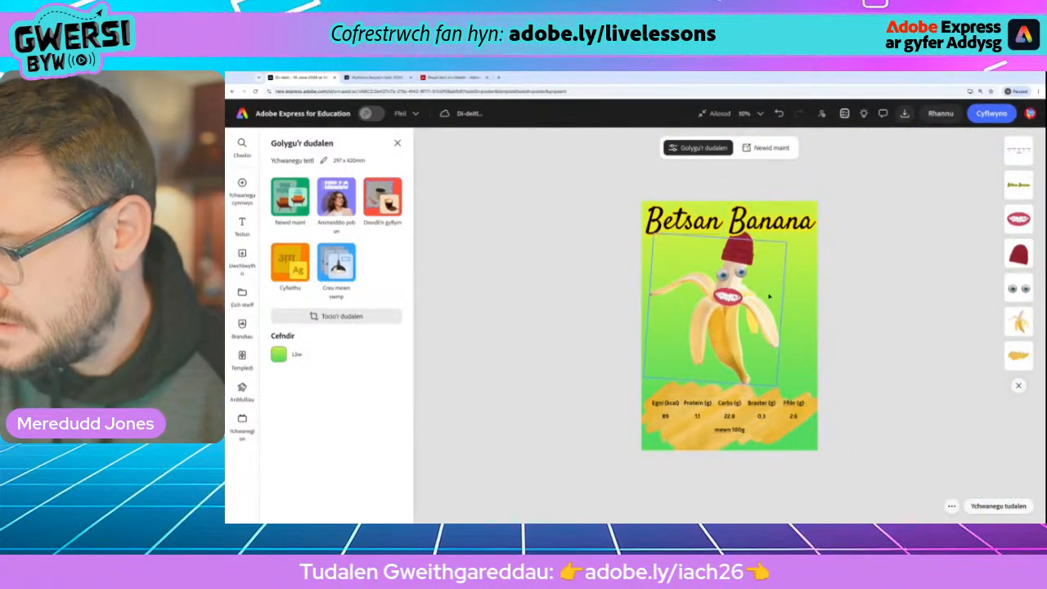
{"action": "scroll", "coordinate": [797, 331], "scroll_direction": "up", "scroll_amount": 2}
{"action": "scroll", "coordinate": [764, 297], "scroll_direction": "up", "scroll_amount": 1}
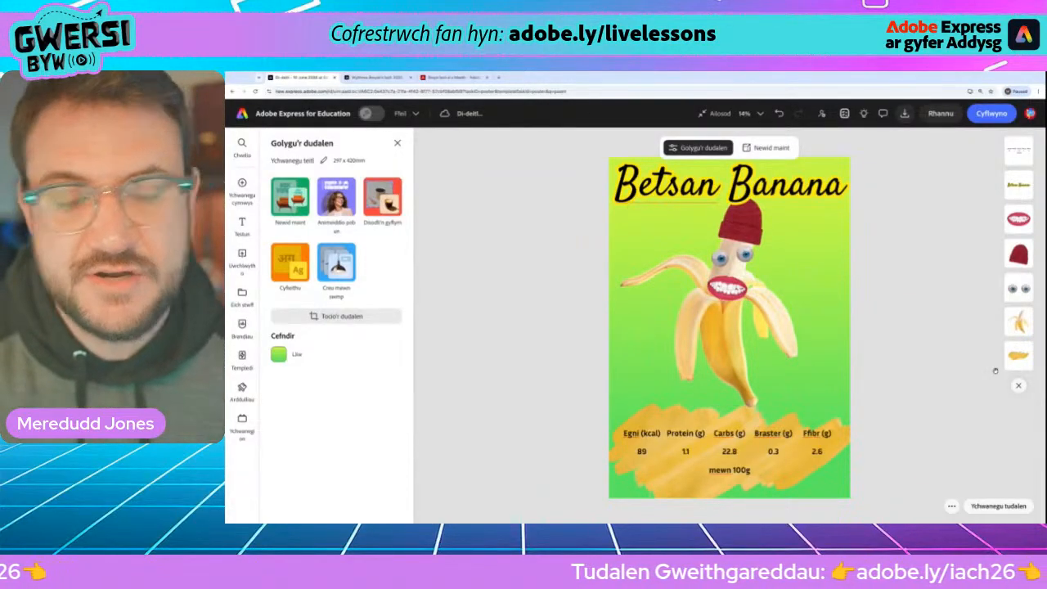
- Duplicate the finished banana poster page to use its copy as a second card
{"action": "left_click", "coordinate": [951, 506]}
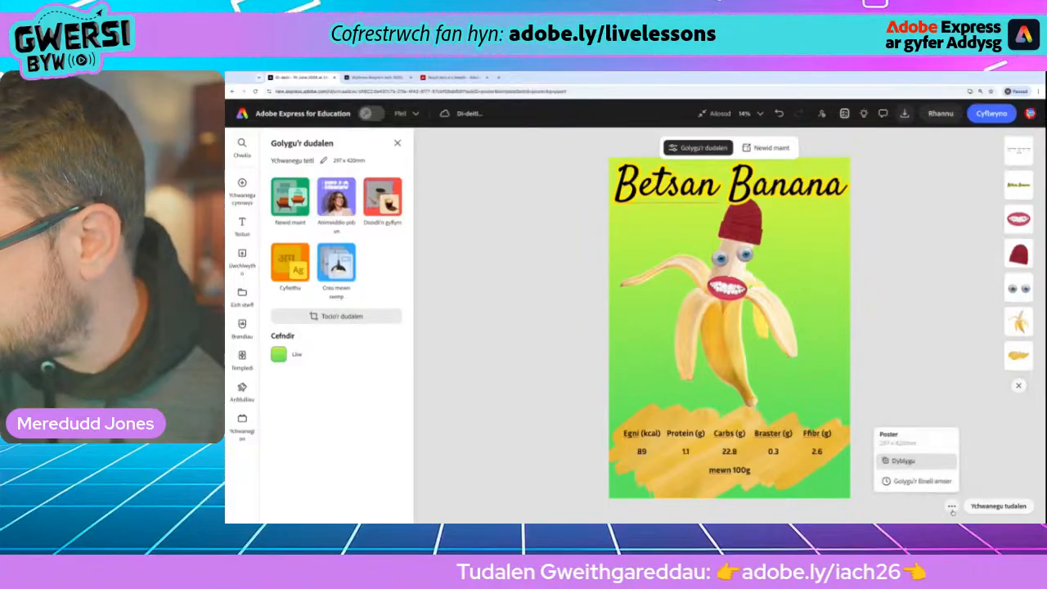
{"action": "left_click", "coordinate": [911, 462]}
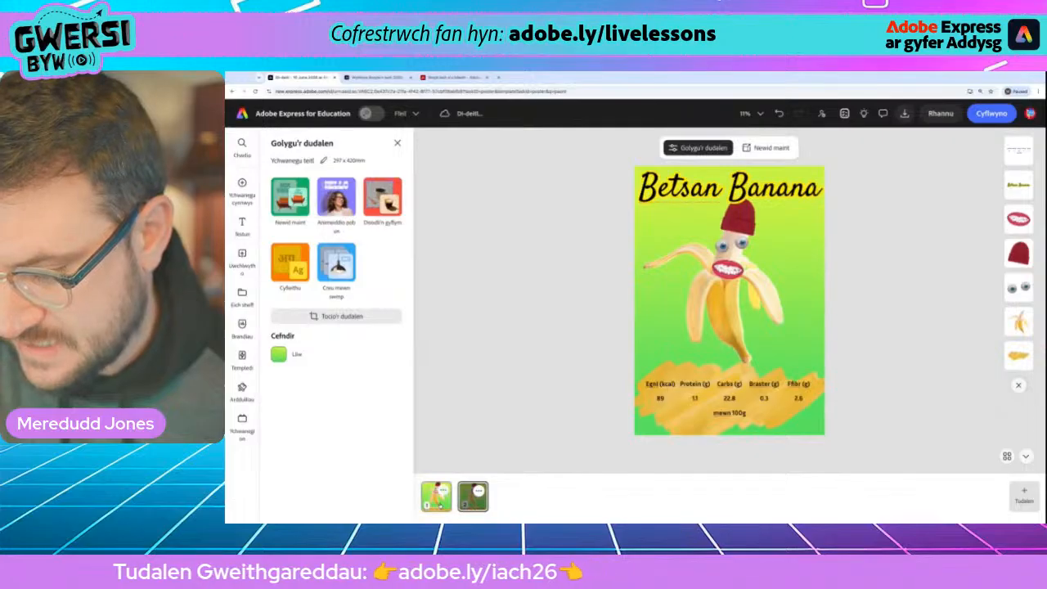
{"action": "left_click_drag", "start_coordinate": [440, 500], "coordinate": [478, 504]}
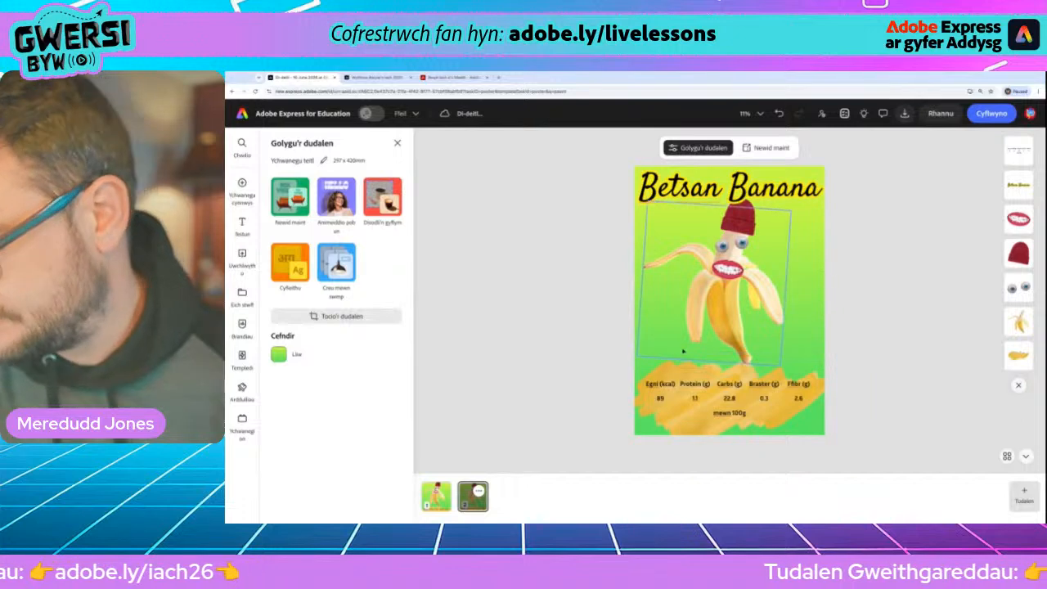
- Delete the mouth, hat, eyes and banana from the second page, keeping the title, nutrition table and paint smear
{"action": "left_click", "coordinate": [727, 269]}
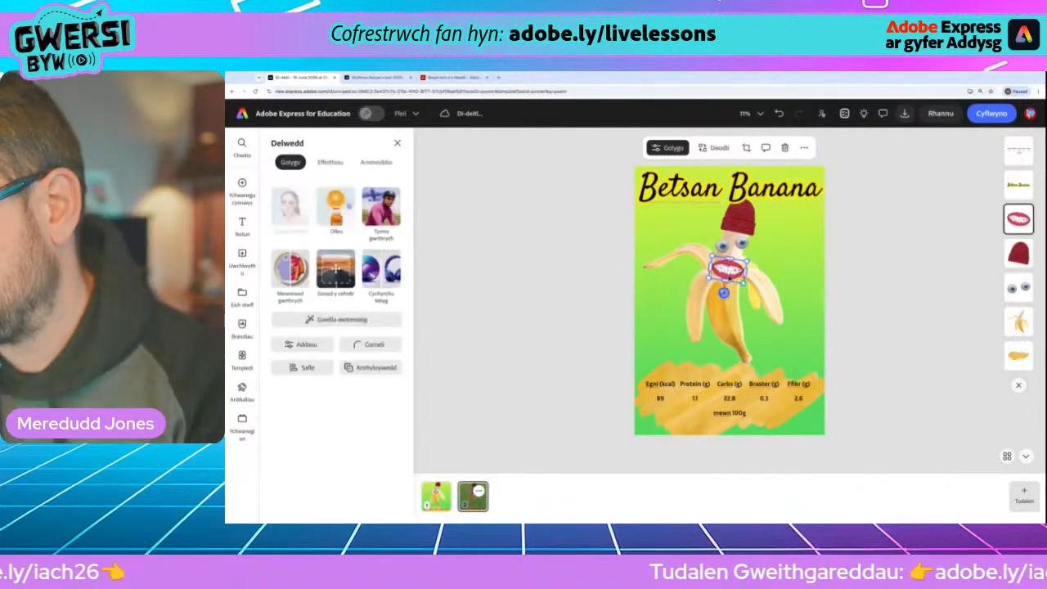
{"action": "key", "text": "ctrl+z"}
{"action": "key", "text": "ctrl+z"}
{"action": "key", "text": "ctrl+z"}
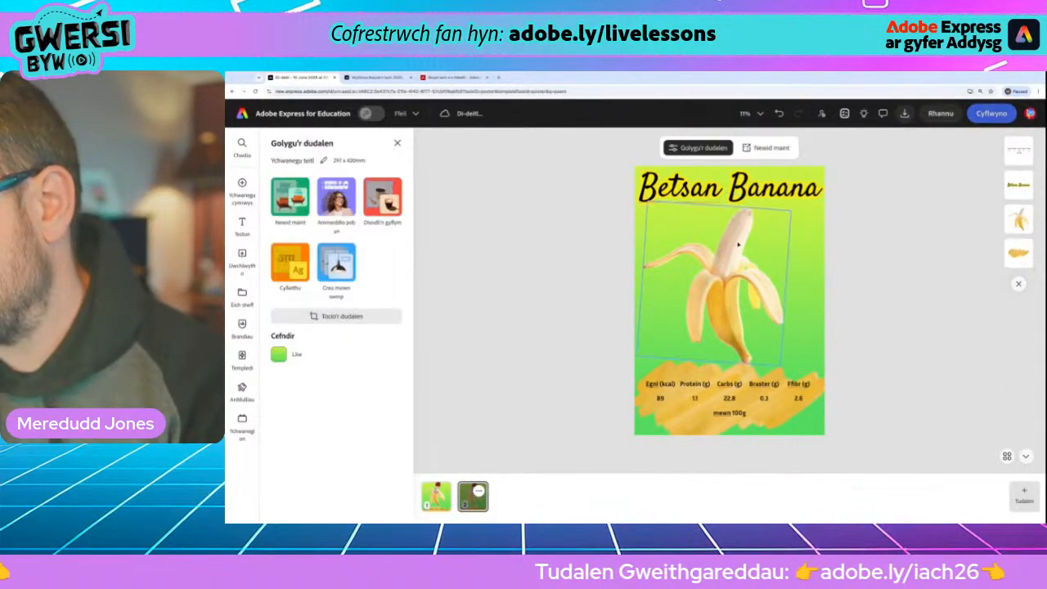
{"action": "key", "text": "ctrl+z"}
{"action": "key", "text": "ctrl+z"}
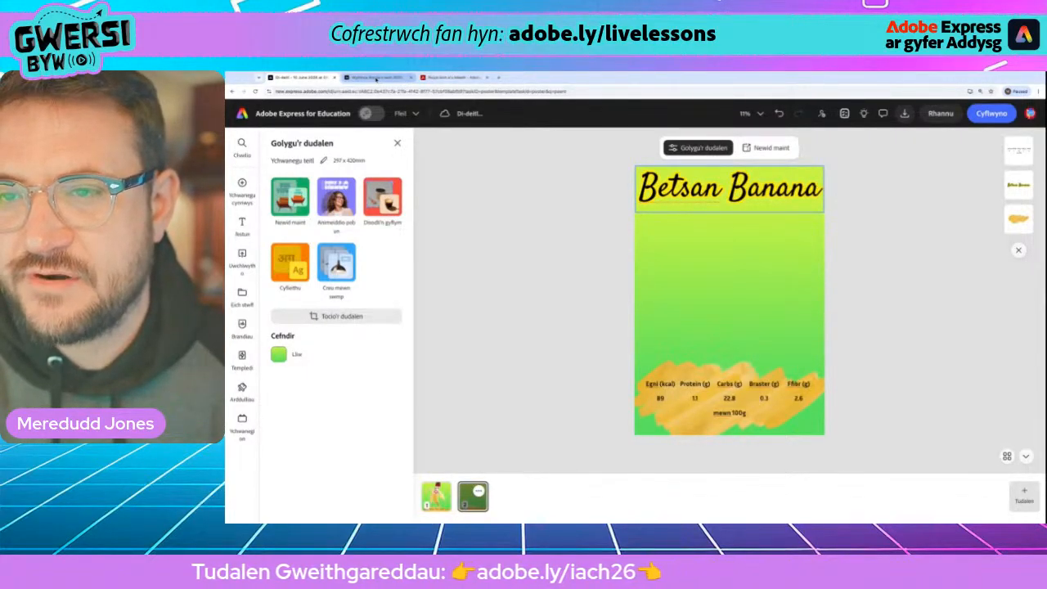
- Check the healthy-food nutrition list on the activity webpage, and search the photos for "eog" for the second card
{"action": "left_click", "coordinate": [376, 78]}
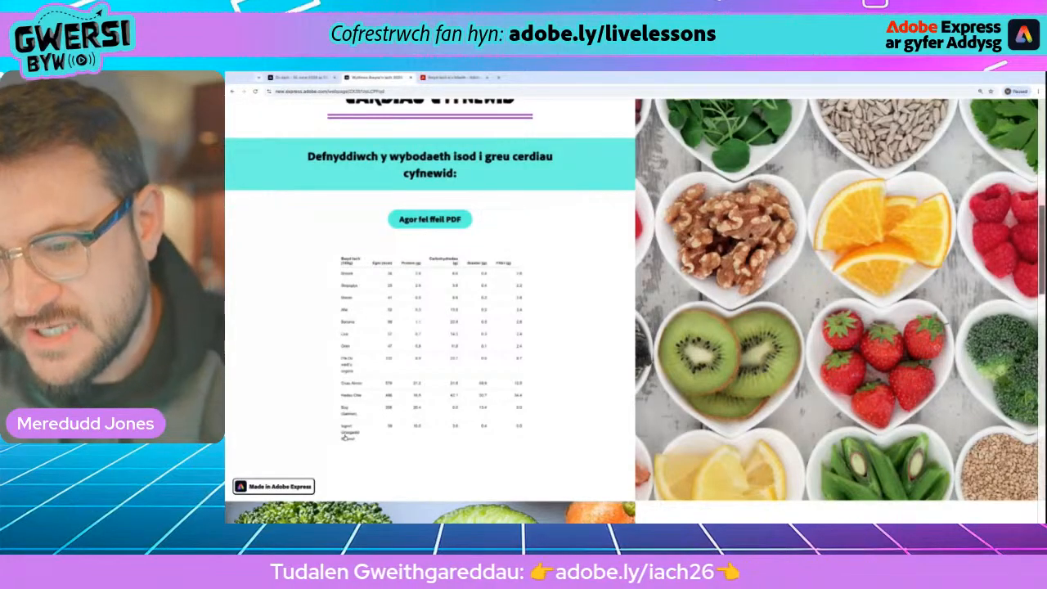
{"action": "left_click", "coordinate": [299, 78]}
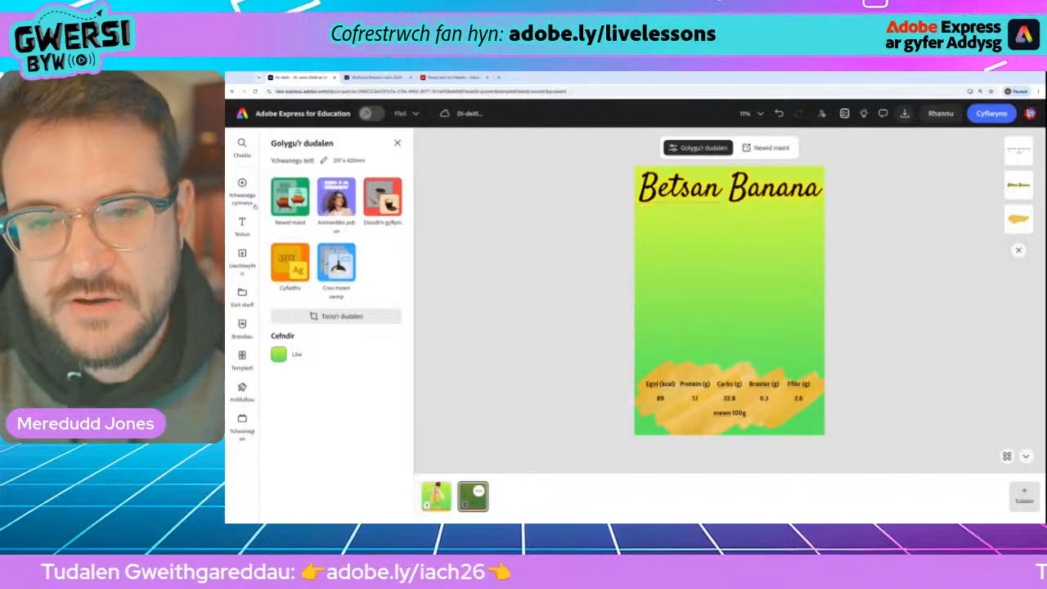
{"action": "mouse_move", "coordinate": [228, 190]}
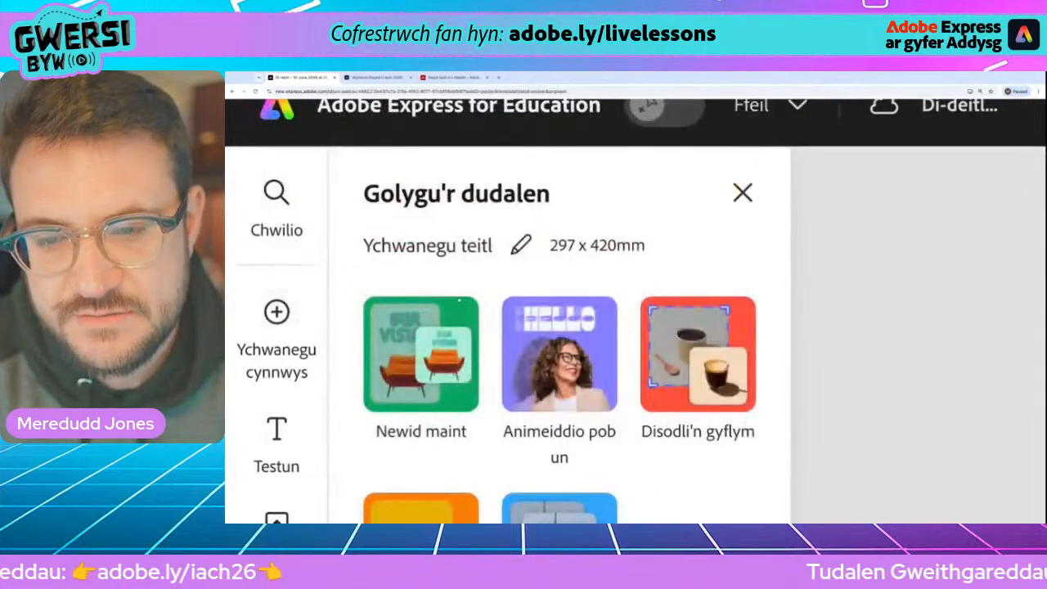
{"action": "mouse_move", "coordinate": [267, 312]}
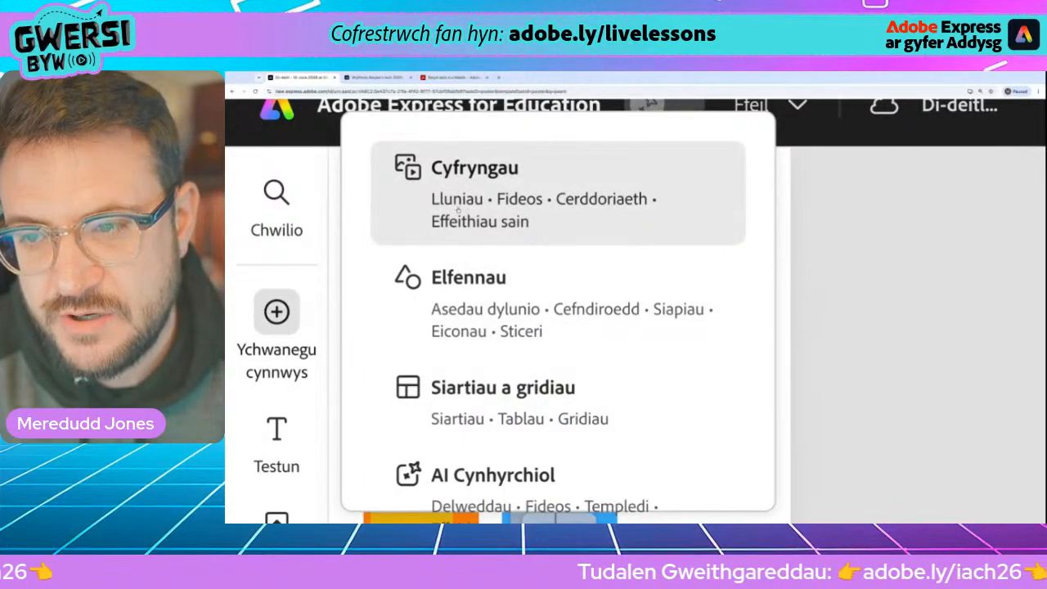
{"action": "left_click", "coordinate": [446, 200]}
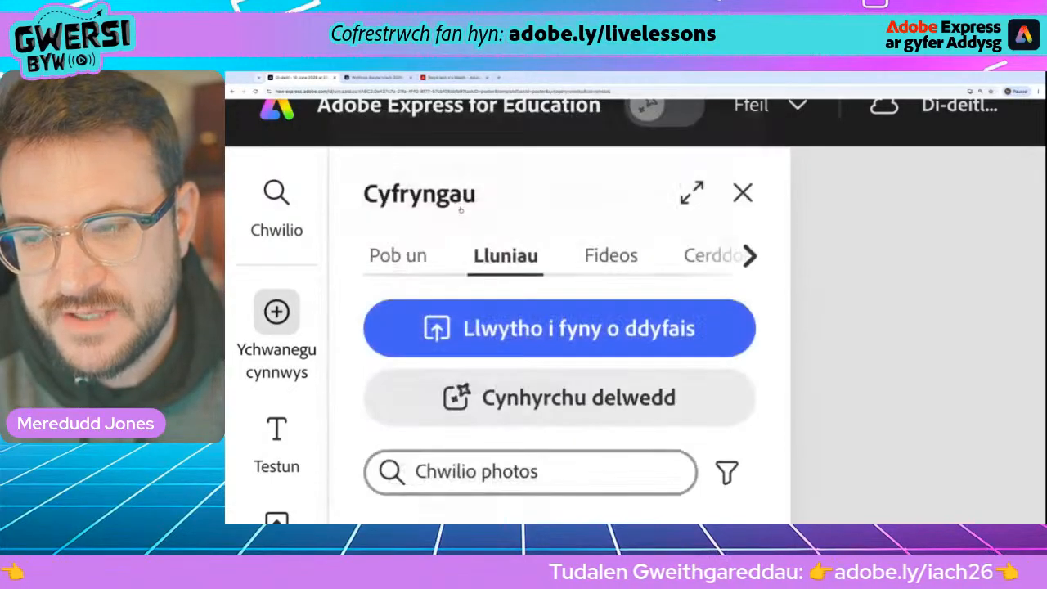
{"action": "left_click", "coordinate": [531, 481]}
{"action": "type", "text": "eog"}
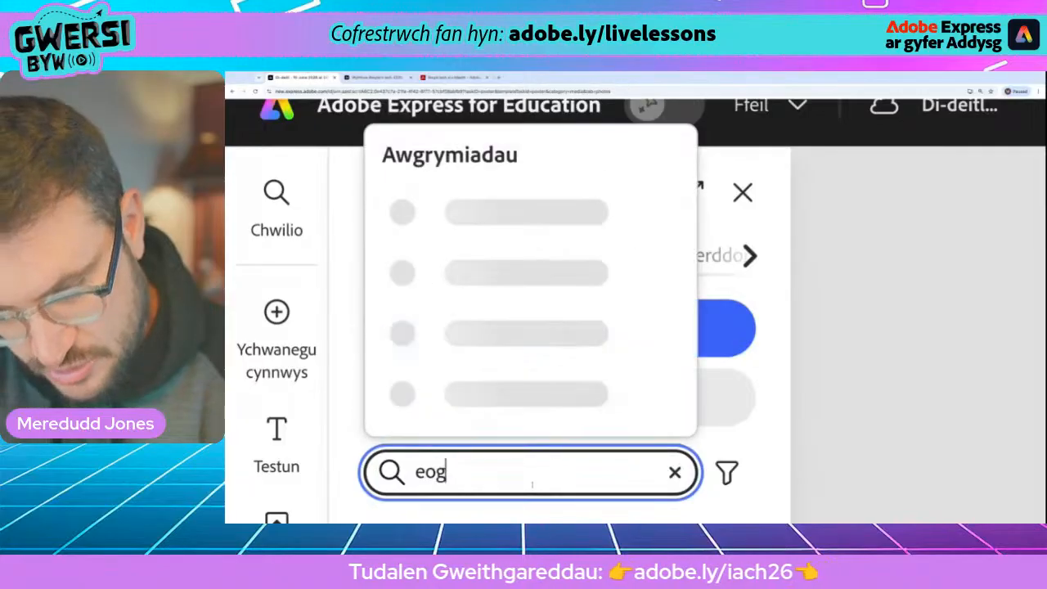
{"action": "key", "text": "Return"}
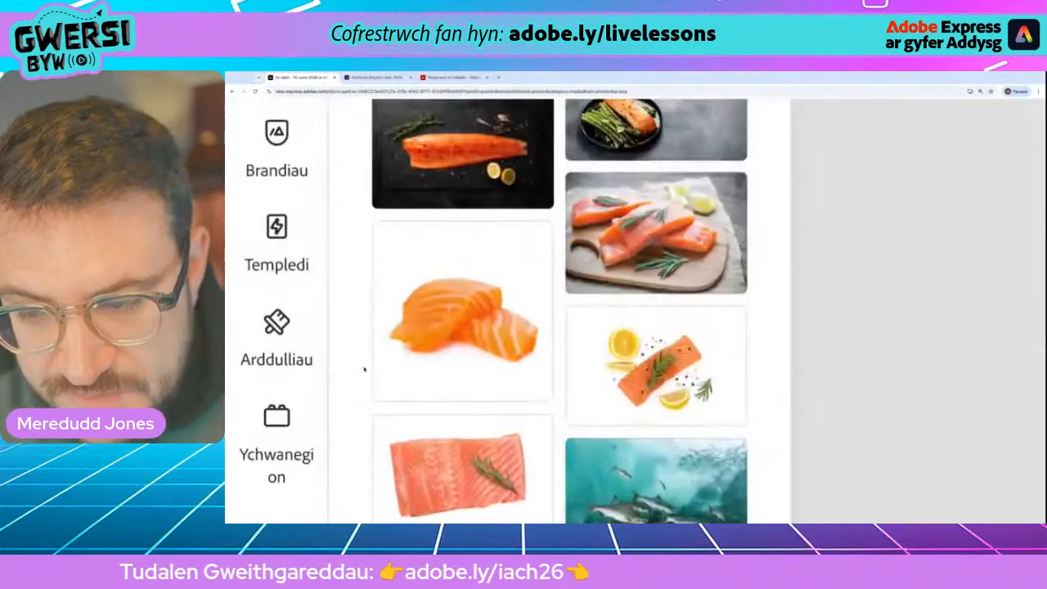
- Browse the salmon photos and add the whole grey-green fish on a white background to the second page
{"action": "scroll", "coordinate": [327, 393], "scroll_direction": "down", "scroll_amount": 1}
{"action": "scroll", "coordinate": [328, 396], "scroll_direction": "up", "scroll_amount": 1}
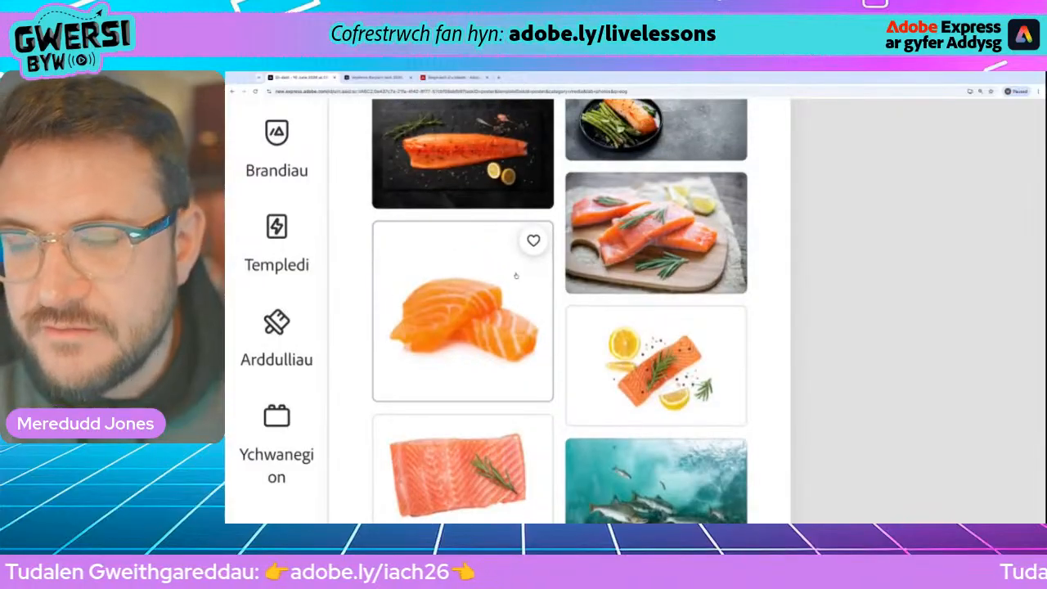
{"action": "scroll", "coordinate": [536, 350], "scroll_direction": "down", "scroll_amount": 3}
{"action": "scroll", "coordinate": [516, 274], "scroll_direction": "down", "scroll_amount": 1}
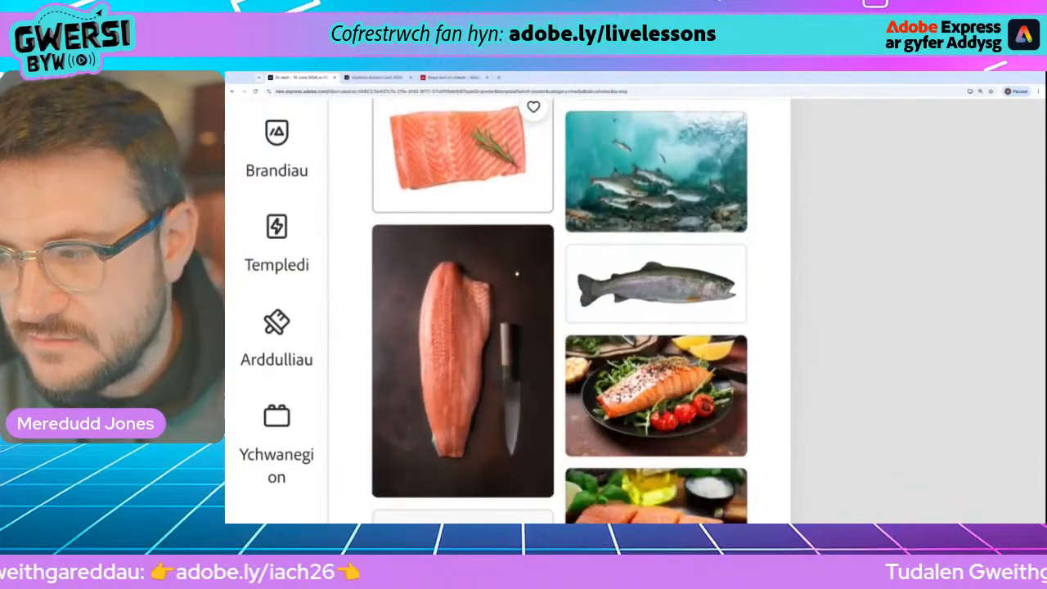
{"action": "scroll", "coordinate": [516, 274], "scroll_direction": "down", "scroll_amount": 2}
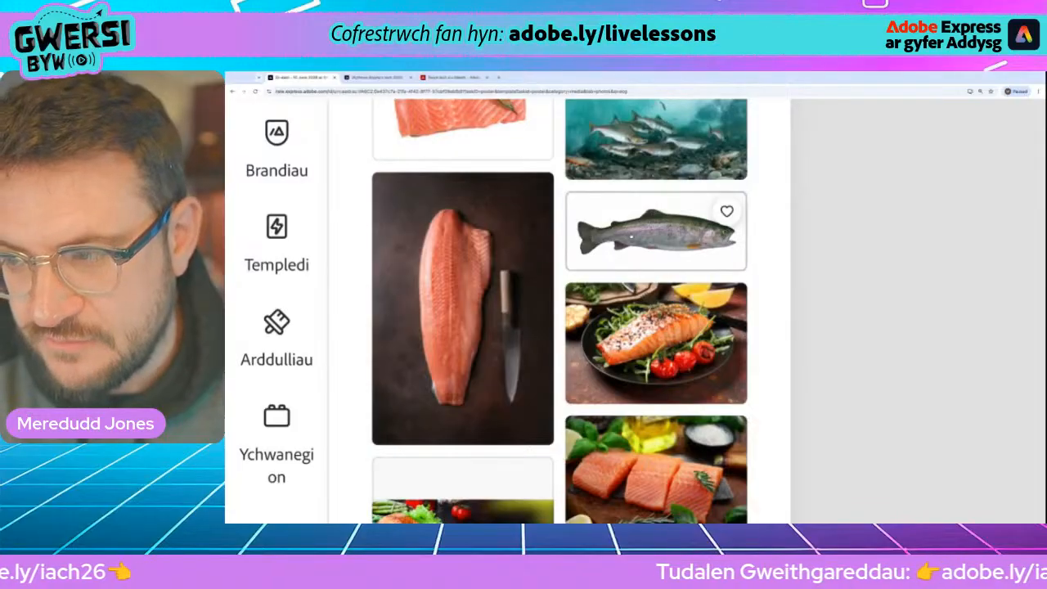
{"action": "scroll", "coordinate": [608, 241], "scroll_direction": "down", "scroll_amount": 5}
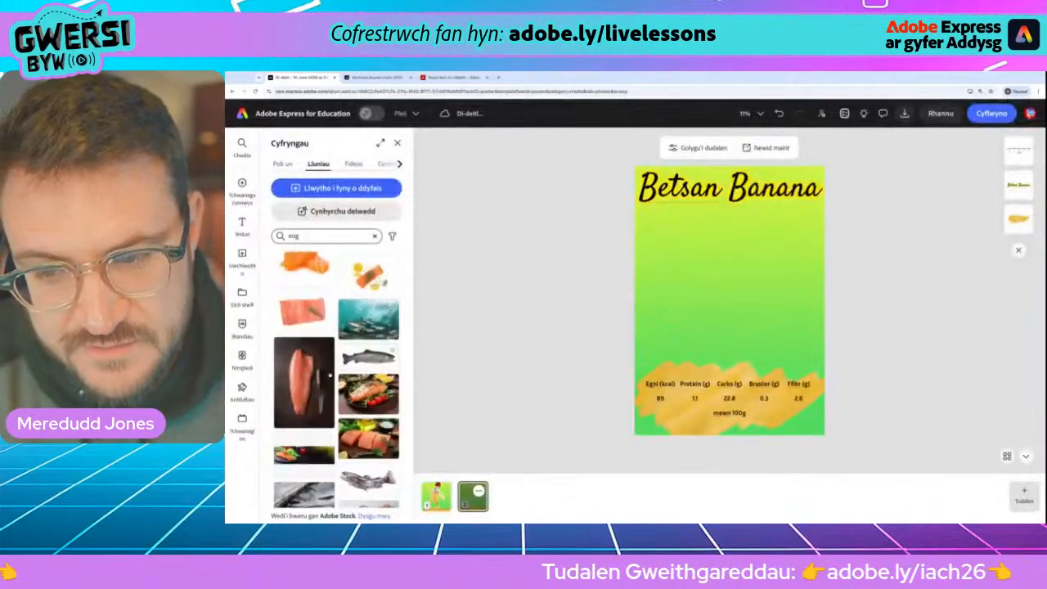
{"action": "scroll", "coordinate": [335, 368], "scroll_direction": "down", "scroll_amount": 3}
{"action": "scroll", "coordinate": [336, 376], "scroll_direction": "down", "scroll_amount": 3}
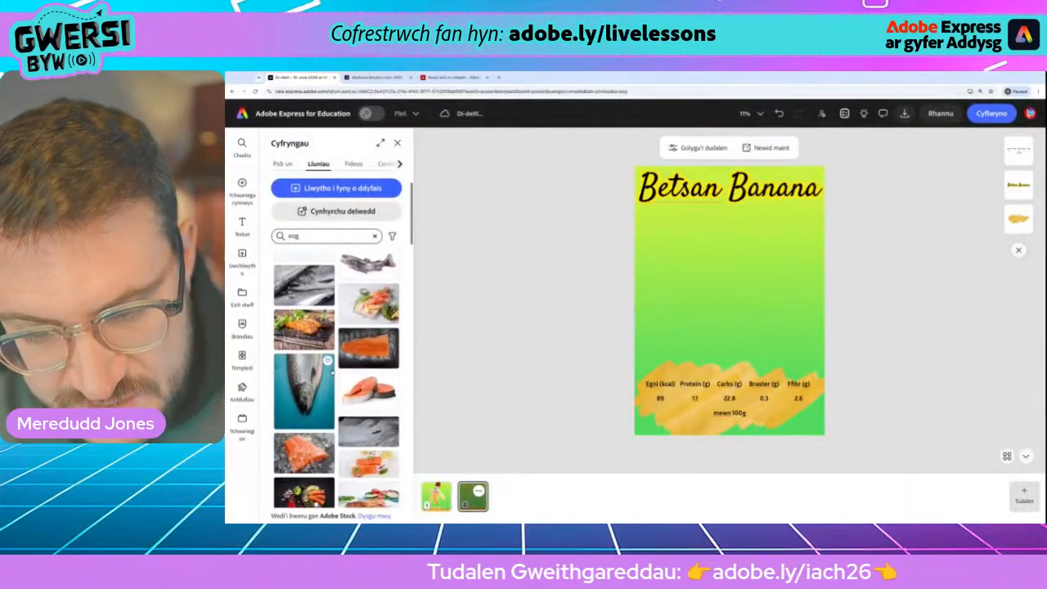
{"action": "scroll", "coordinate": [336, 377], "scroll_direction": "up", "scroll_amount": 4}
{"action": "scroll", "coordinate": [328, 376], "scroll_direction": "up", "scroll_amount": 2}
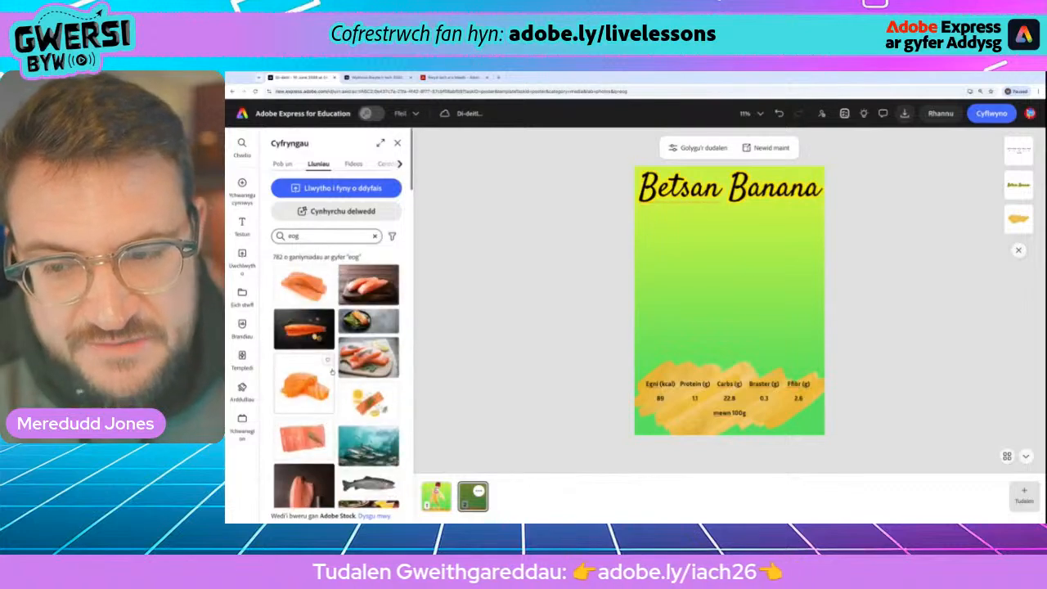
{"action": "scroll", "coordinate": [325, 364], "scroll_direction": "up", "scroll_amount": 2}
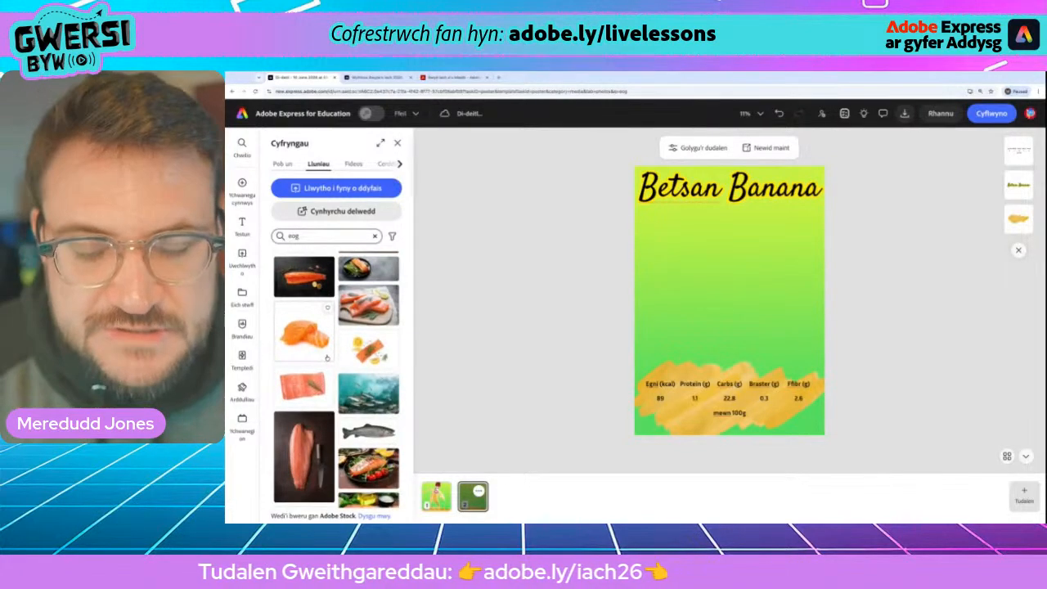
{"action": "scroll", "coordinate": [327, 364], "scroll_direction": "down", "scroll_amount": 2}
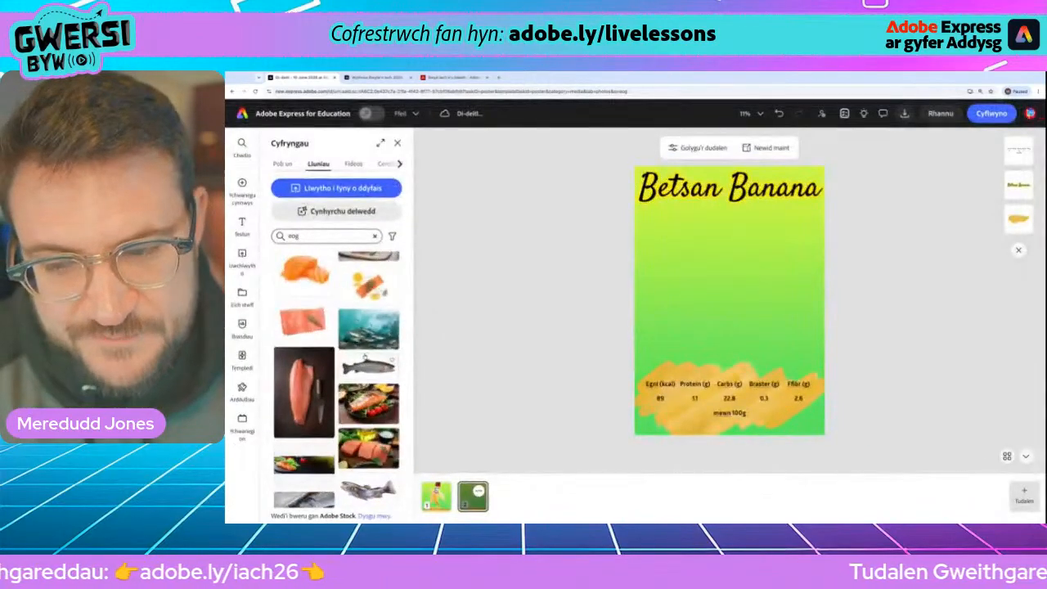
{"action": "left_click", "coordinate": [368, 366]}
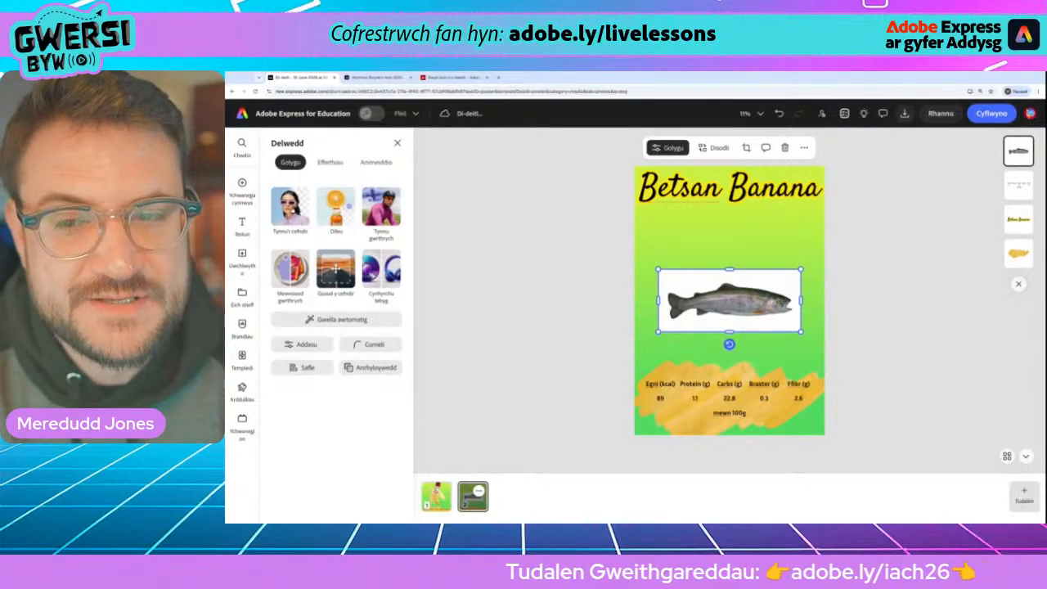
- Remove the fish photo's background, and enlarge and tilt the fish diagonally, head up, between the title and the nutrition table
{"action": "left_click", "coordinate": [292, 206]}
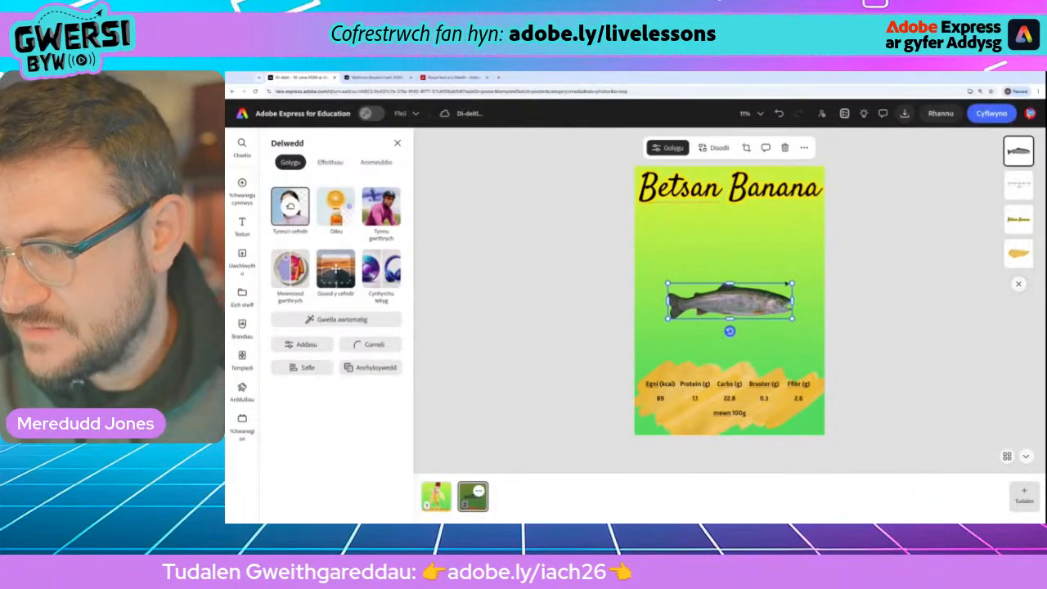
{"action": "left_click_drag", "start_coordinate": [790, 283], "coordinate": [810, 279]}
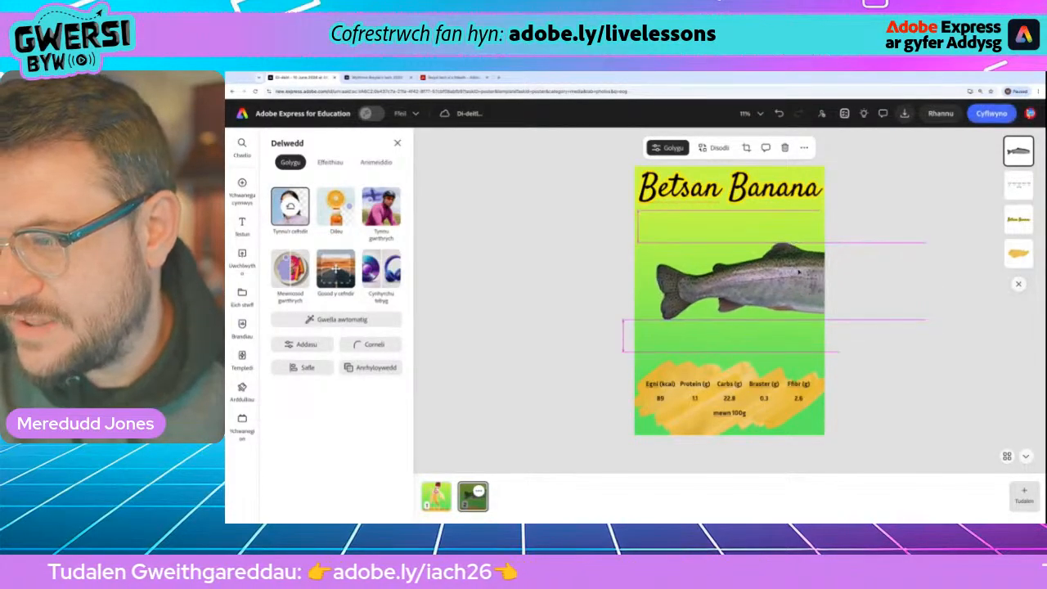
{"action": "left_click_drag", "start_coordinate": [675, 344], "coordinate": [696, 341]}
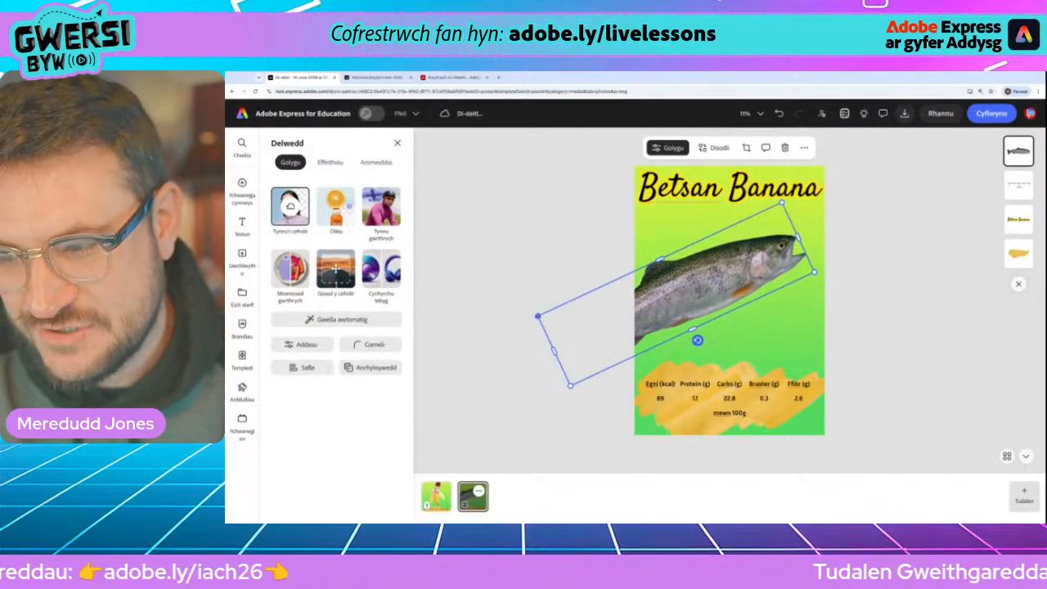
{"action": "left_click_drag", "start_coordinate": [719, 286], "coordinate": [714, 283]}
{"action": "left_click_drag", "start_coordinate": [723, 322], "coordinate": [725, 325]}
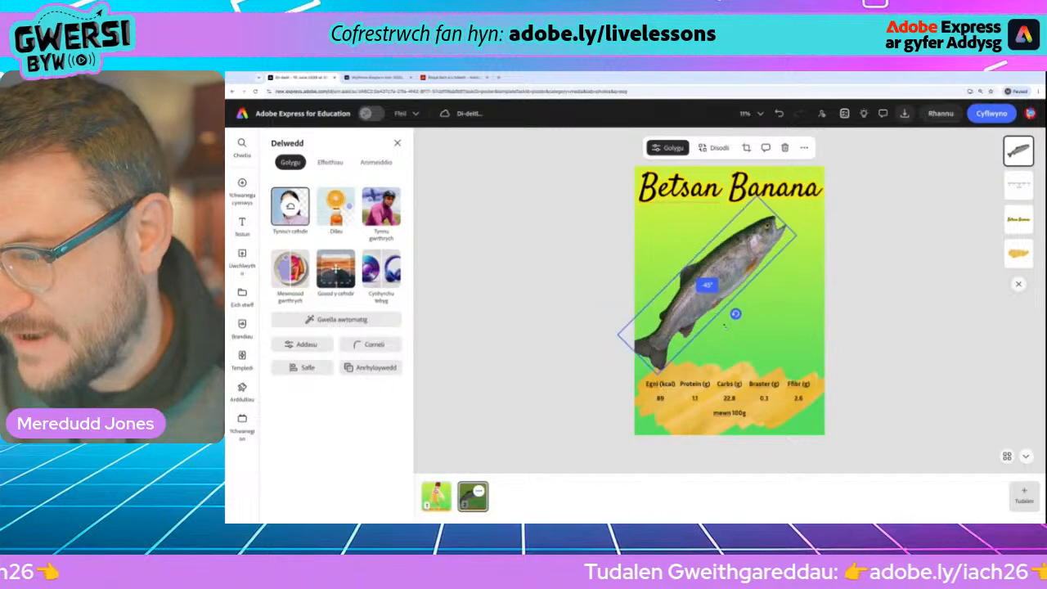
{"action": "left_click_drag", "start_coordinate": [711, 286], "coordinate": [743, 329]}
- Replace the second card's title text with "Euros Eog"
{"action": "left_click", "coordinate": [728, 186]}
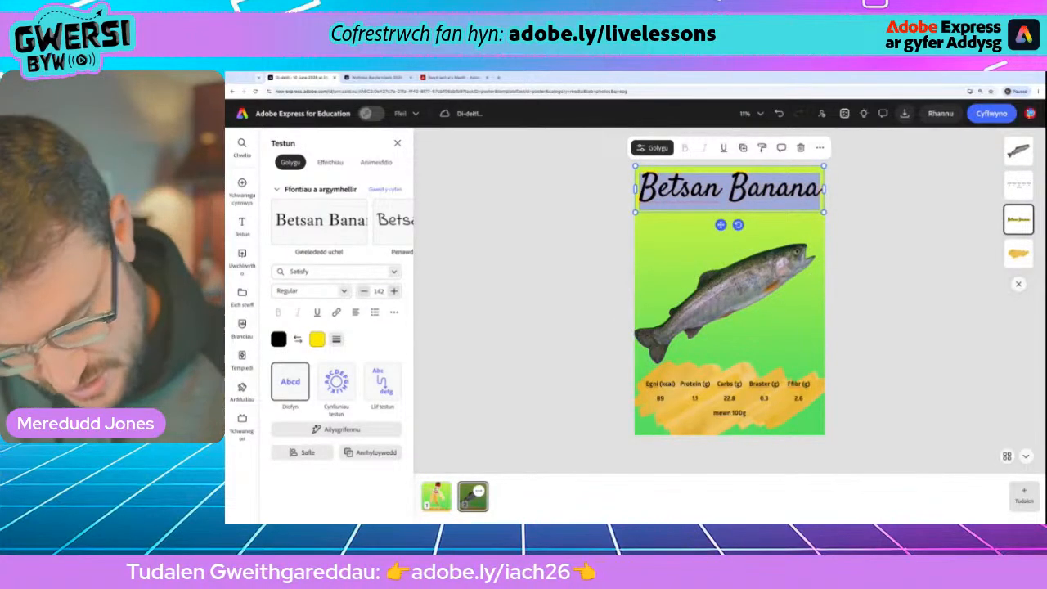
{"action": "type", "text": "Eu"}
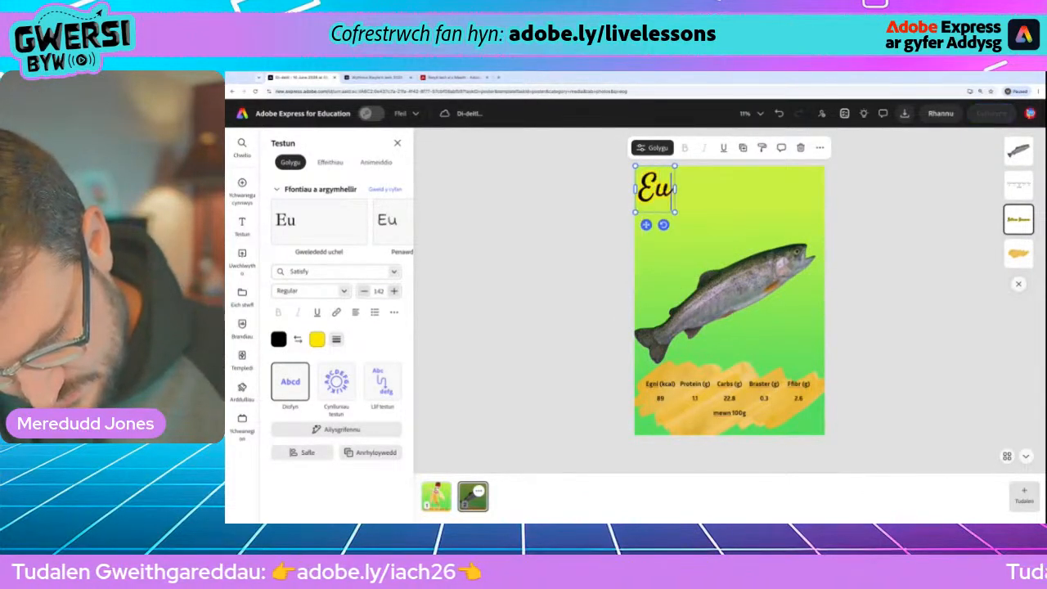
{"action": "type", "text": "ros Eog"}
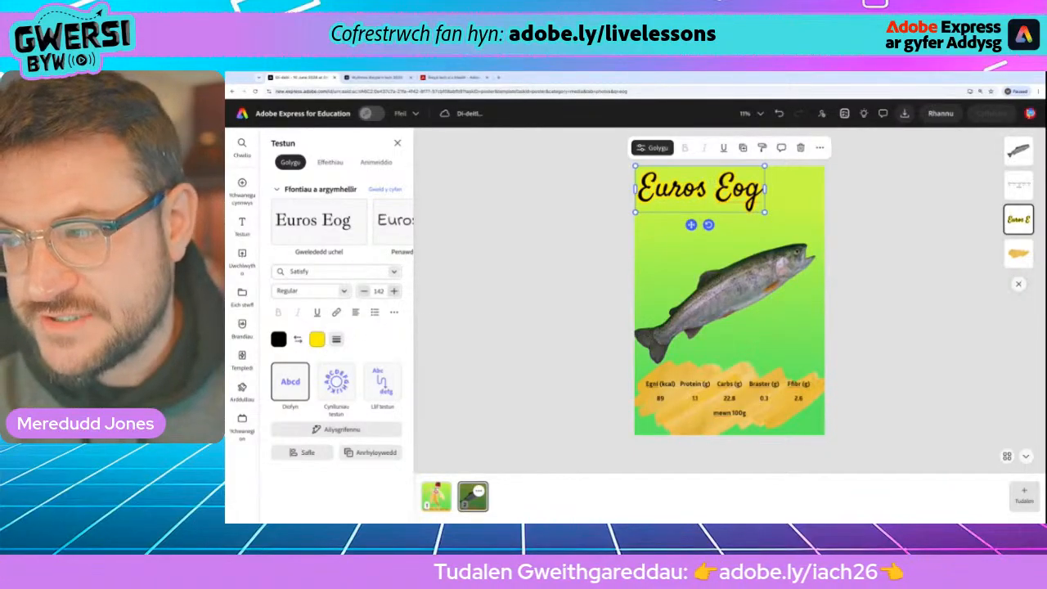
- Browse the available fonts for a different typeface for the "Euros Eog" title
{"action": "left_click", "coordinate": [394, 272]}
{"action": "scroll", "coordinate": [350, 390], "scroll_direction": "down", "scroll_amount": 10}
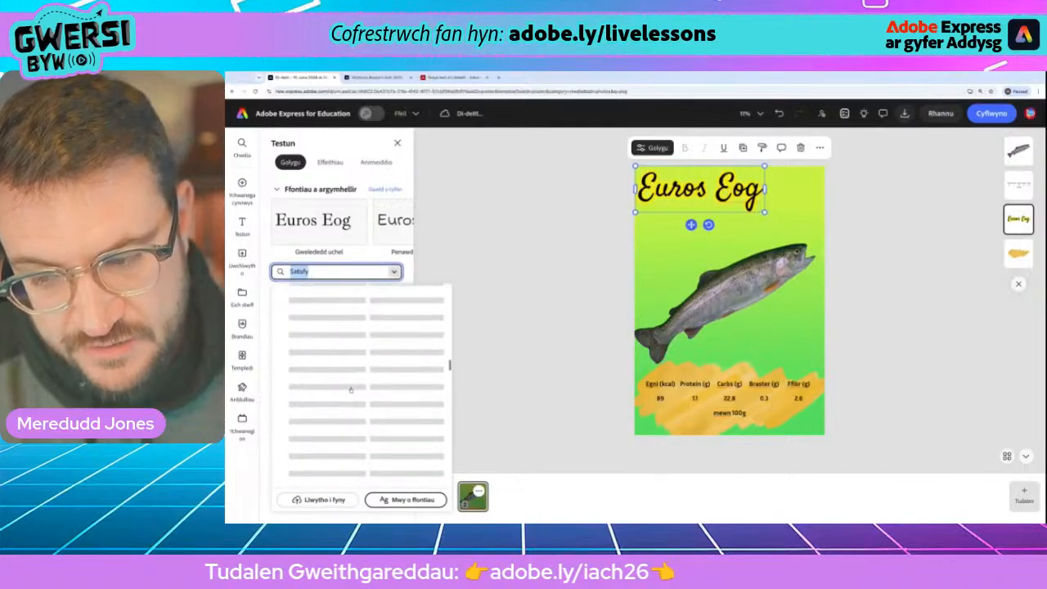
{"action": "scroll", "coordinate": [350, 387], "scroll_direction": "down", "scroll_amount": 10}
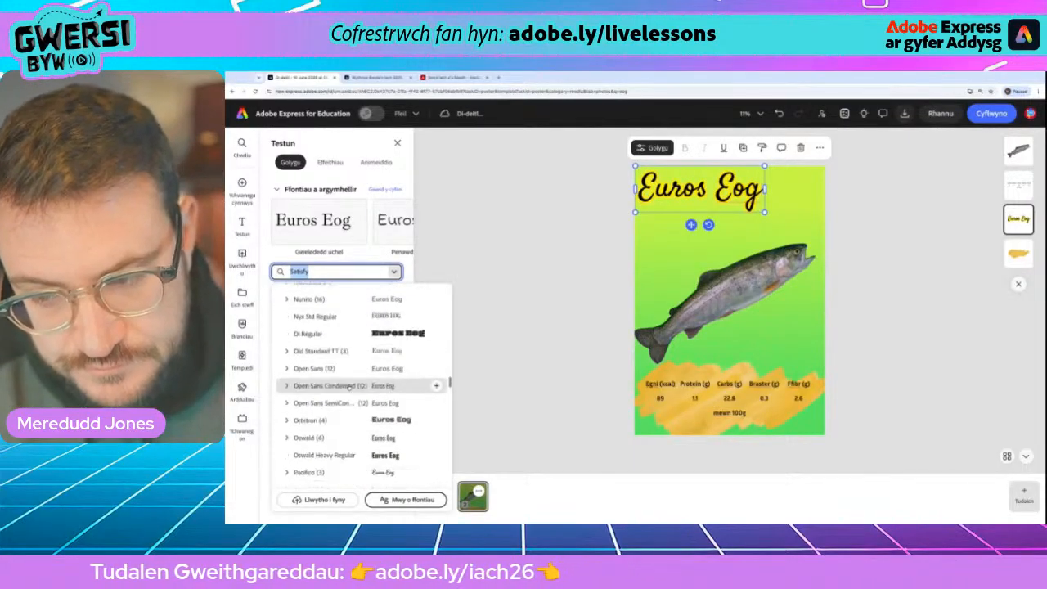
{"action": "scroll", "coordinate": [350, 388], "scroll_direction": "down", "scroll_amount": 5}
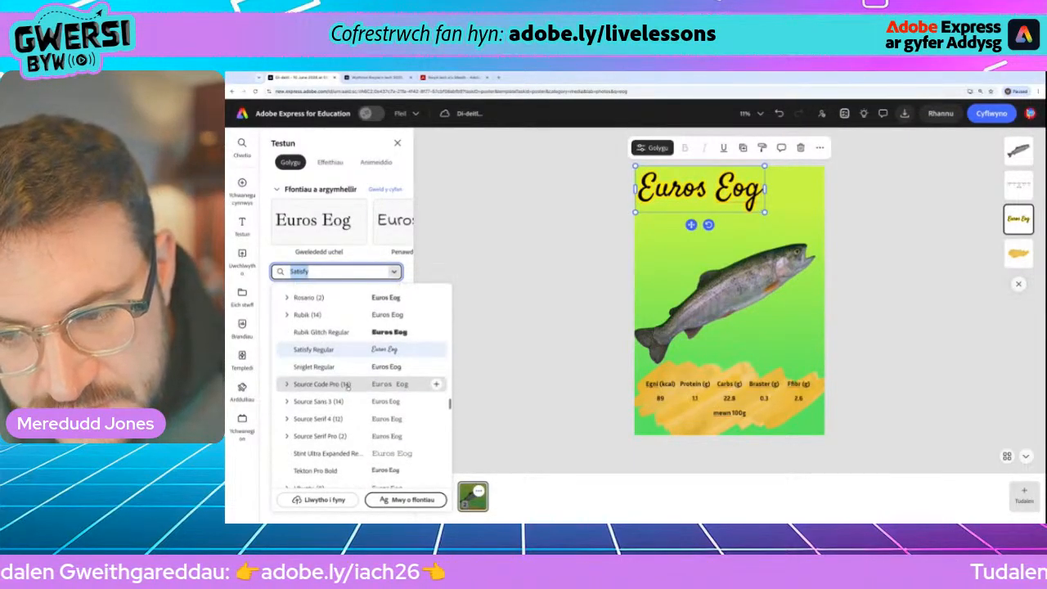
{"action": "scroll", "coordinate": [348, 388], "scroll_direction": "down", "scroll_amount": 3}
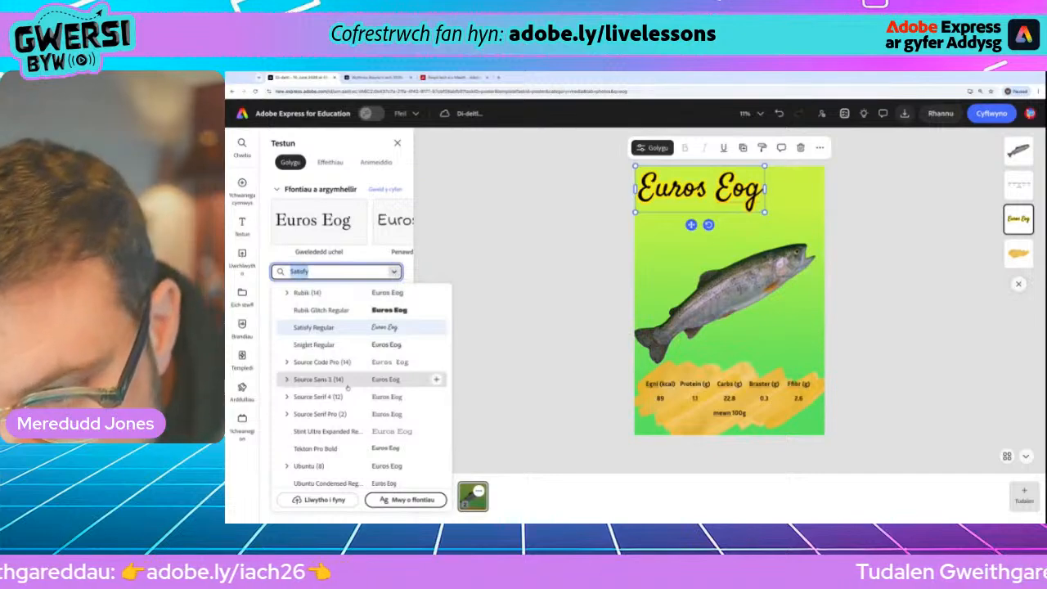
{"action": "scroll", "coordinate": [348, 389], "scroll_direction": "down", "scroll_amount": 6}
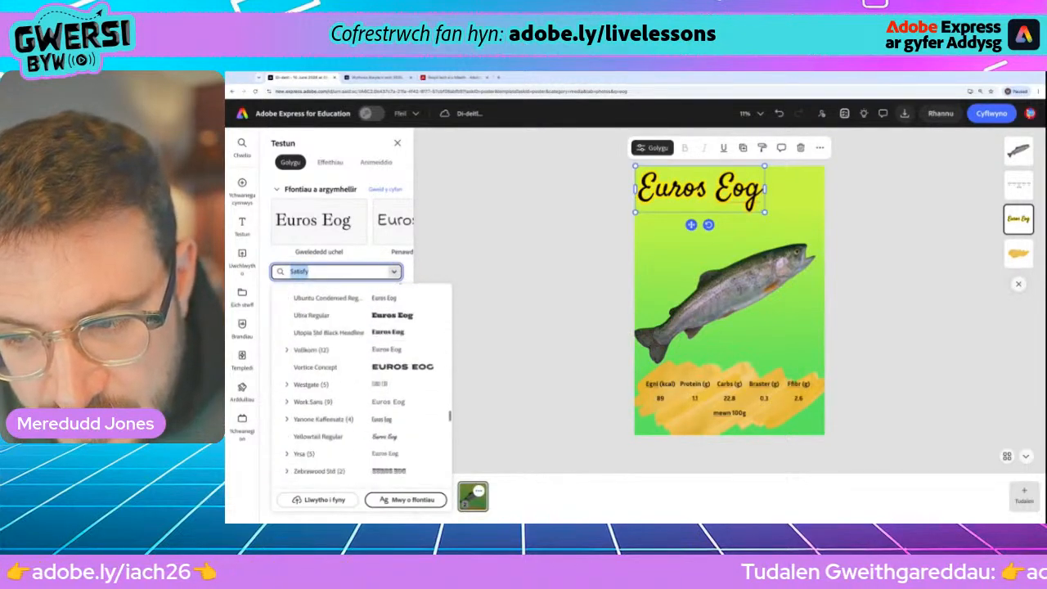
{"action": "scroll", "coordinate": [347, 391], "scroll_direction": "up", "scroll_amount": 3}
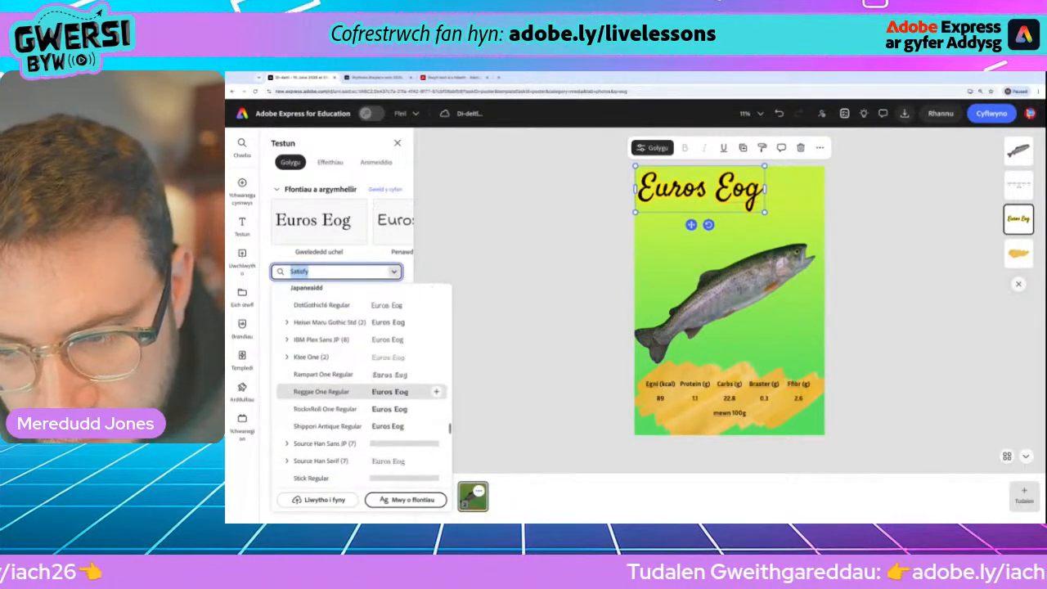
{"action": "scroll", "coordinate": [348, 391], "scroll_direction": "down", "scroll_amount": 1}
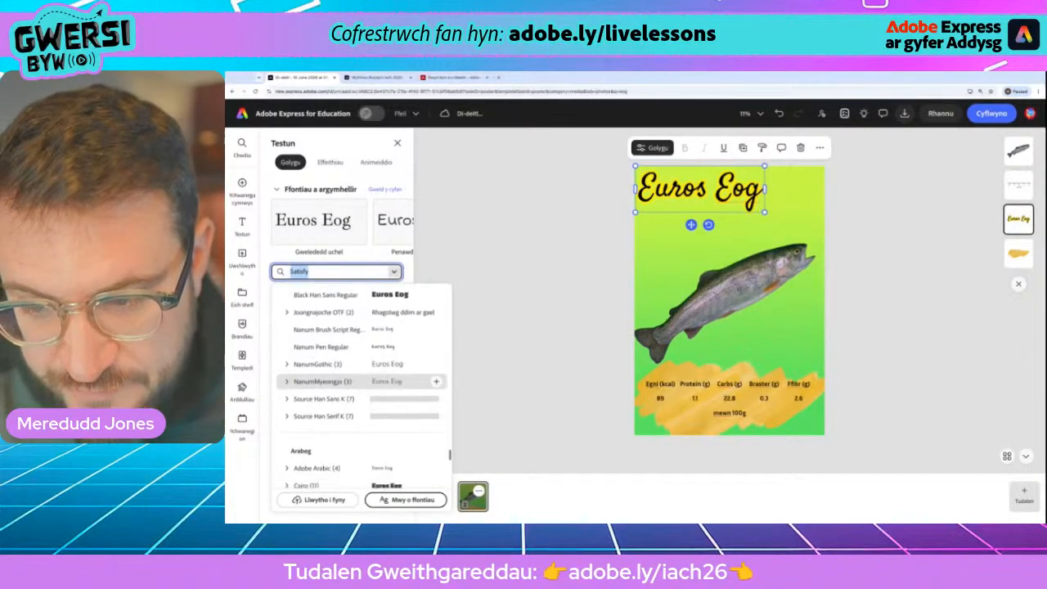
{"action": "scroll", "coordinate": [359, 366], "scroll_direction": "down", "scroll_amount": 1}
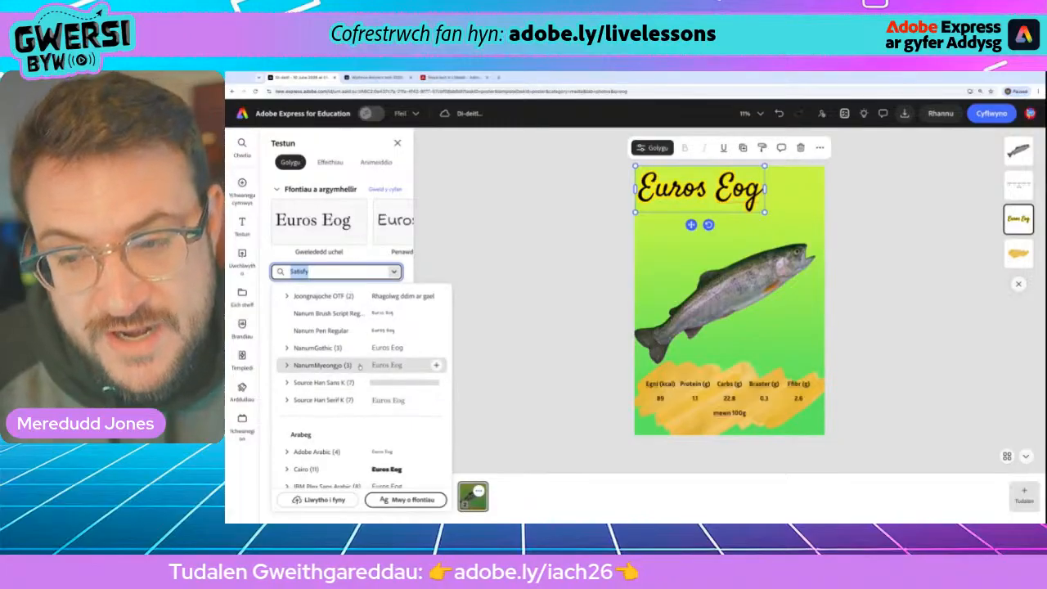
{"action": "scroll", "coordinate": [359, 366], "scroll_direction": "down", "scroll_amount": 2}
{"action": "scroll", "coordinate": [347, 391], "scroll_direction": "down", "scroll_amount": 6}
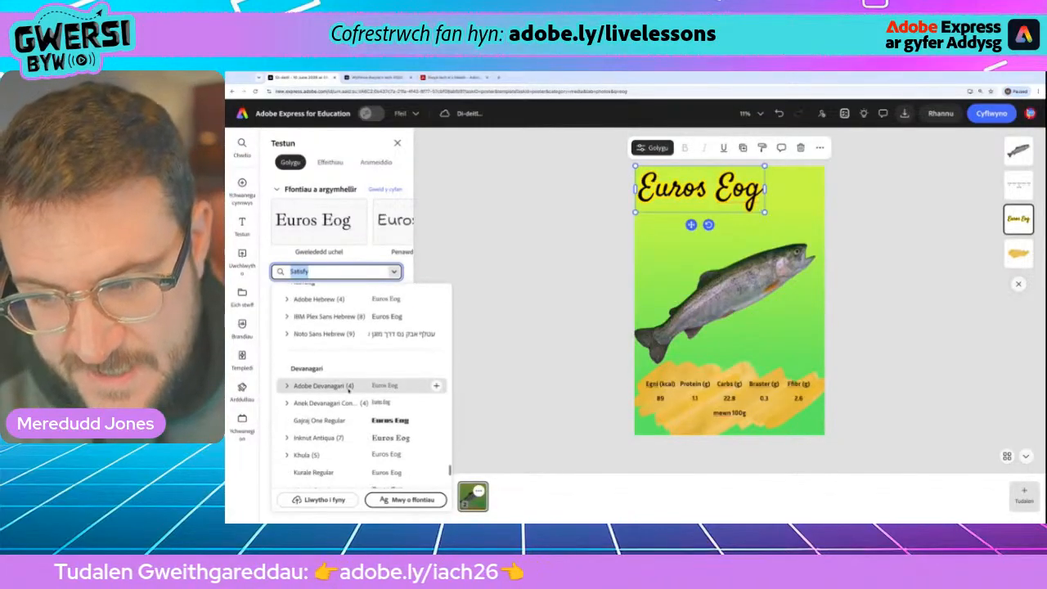
{"action": "scroll", "coordinate": [348, 391], "scroll_direction": "down", "scroll_amount": 1}
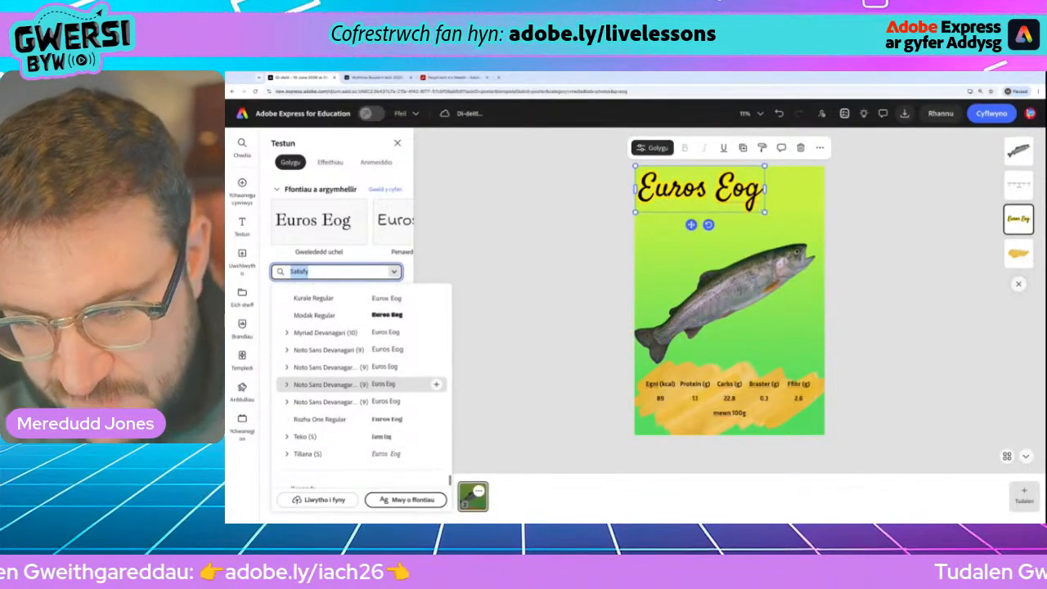
{"action": "scroll", "coordinate": [347, 391], "scroll_direction": "down", "scroll_amount": 2}
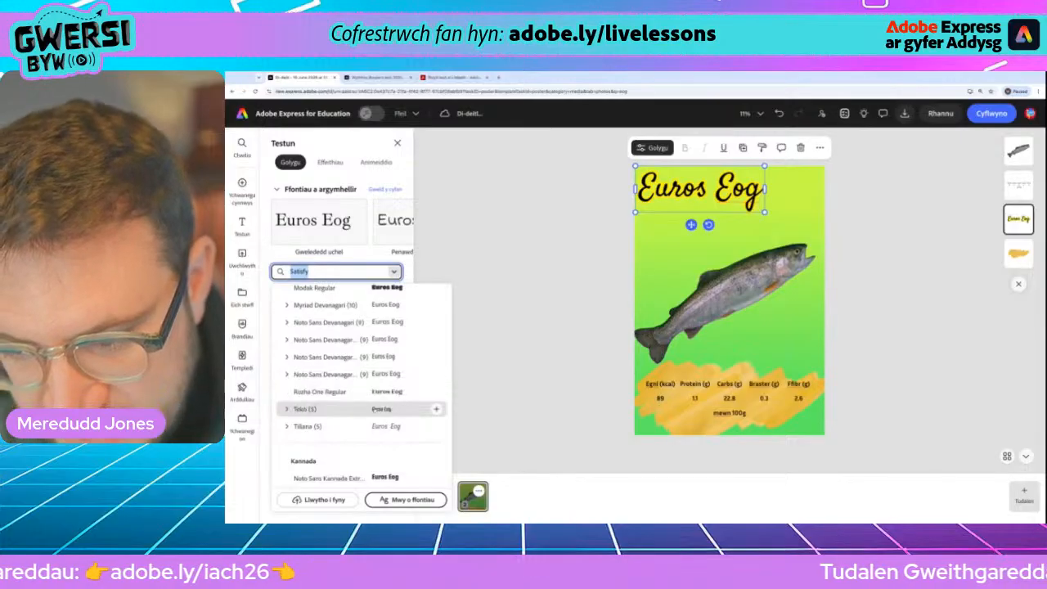
{"action": "scroll", "coordinate": [378, 411], "scroll_direction": "up", "scroll_amount": 3}
{"action": "scroll", "coordinate": [379, 411], "scroll_direction": "up", "scroll_amount": 10}
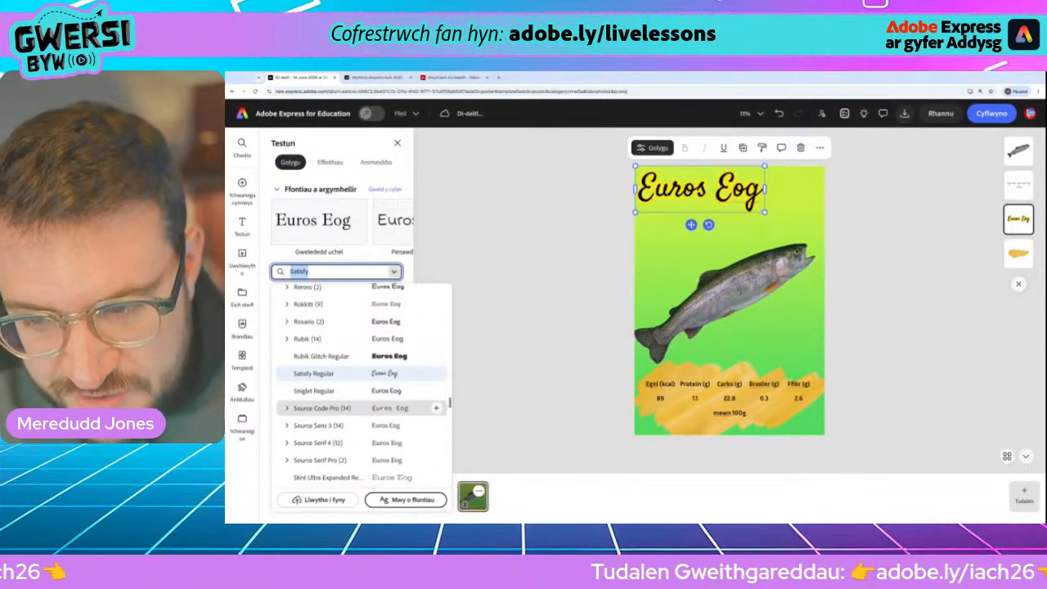
- Change the font of the "Euros Eog" title to Poplar Std Black
{"action": "scroll", "coordinate": [339, 358], "scroll_direction": "up", "scroll_amount": 1}
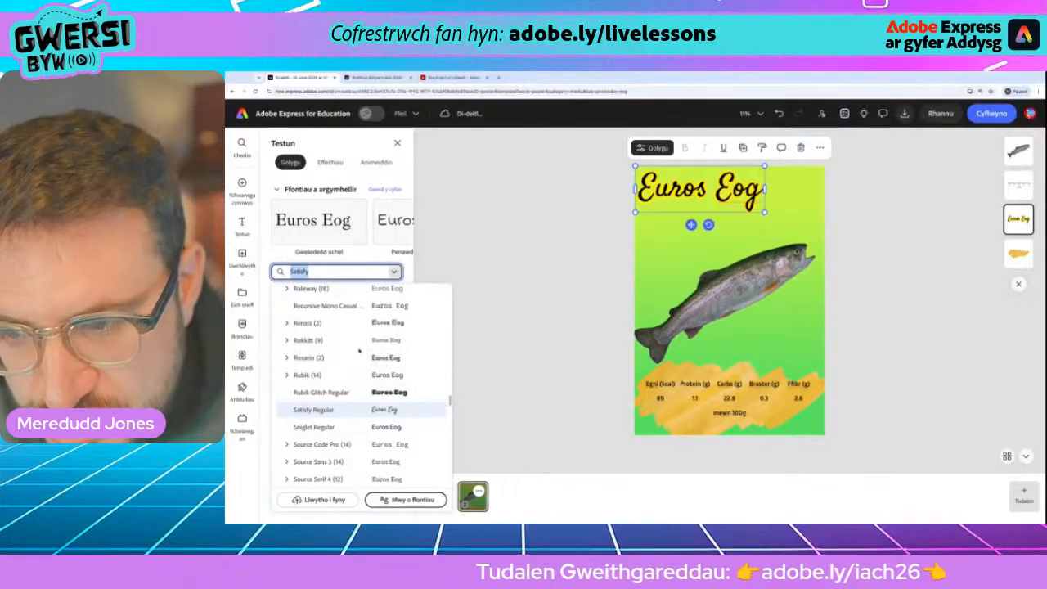
{"action": "scroll", "coordinate": [352, 355], "scroll_direction": "up", "scroll_amount": 3}
{"action": "scroll", "coordinate": [358, 350], "scroll_direction": "down", "scroll_amount": 1}
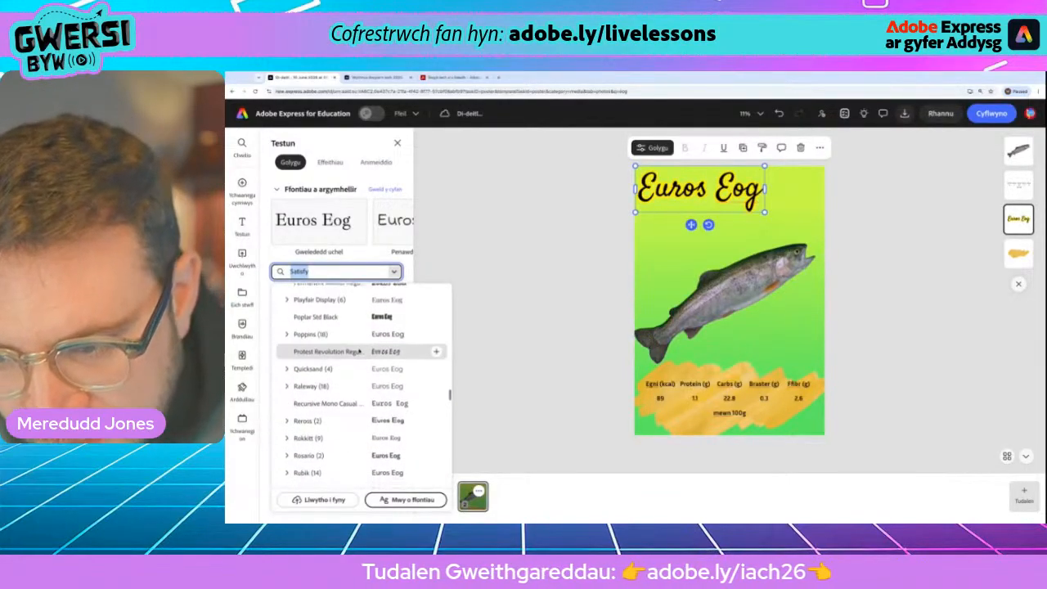
{"action": "scroll", "coordinate": [359, 351], "scroll_direction": "up", "scroll_amount": 1}
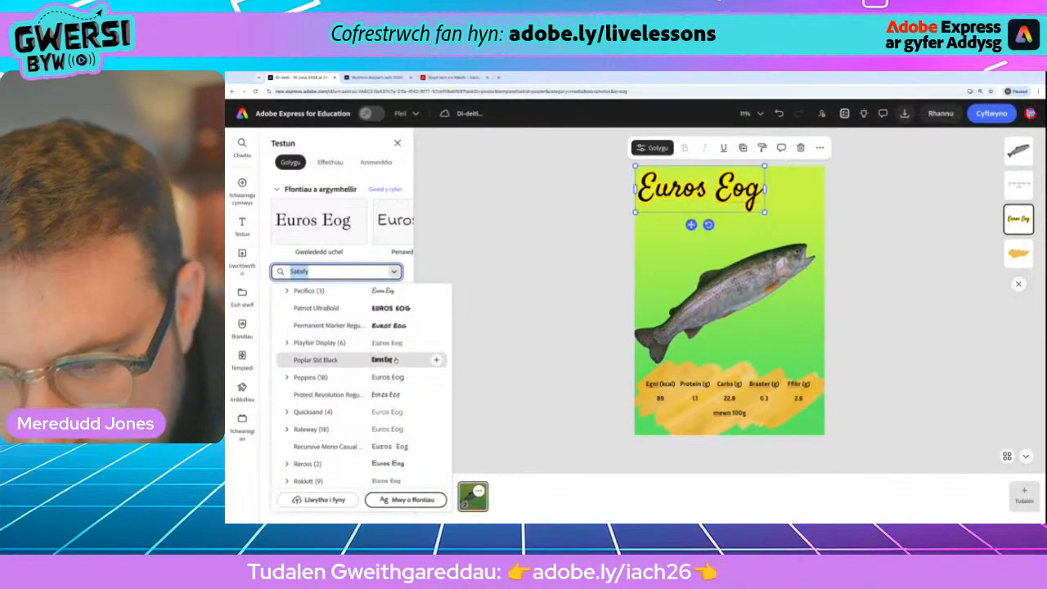
{"action": "left_click", "coordinate": [394, 361]}
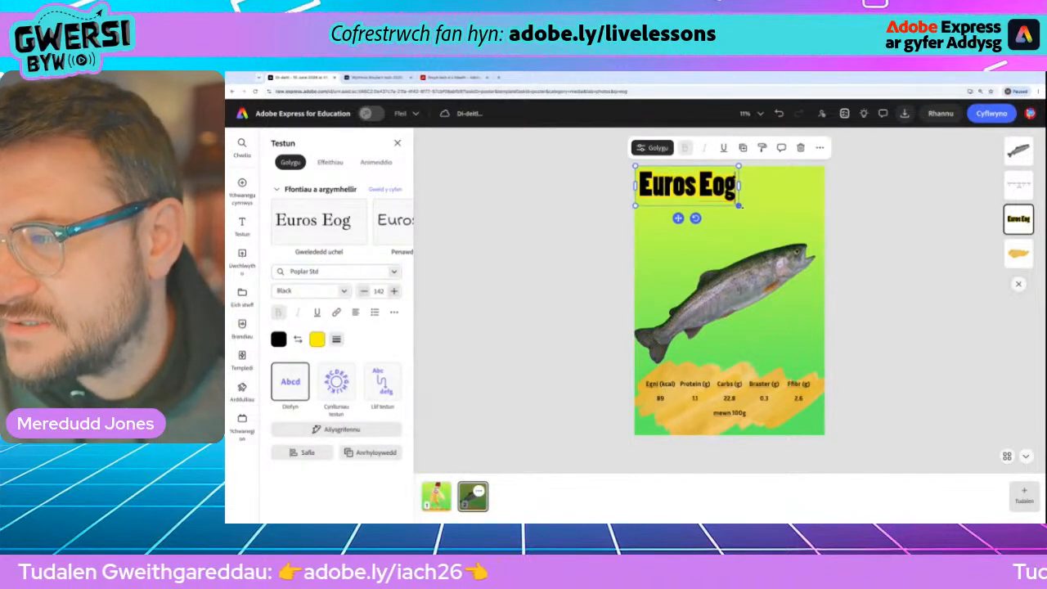
- Enlarge the "Euros Eog" title to nearly the full poster width and centre it above the fish
{"action": "left_click_drag", "start_coordinate": [738, 205], "coordinate": [811, 233]}
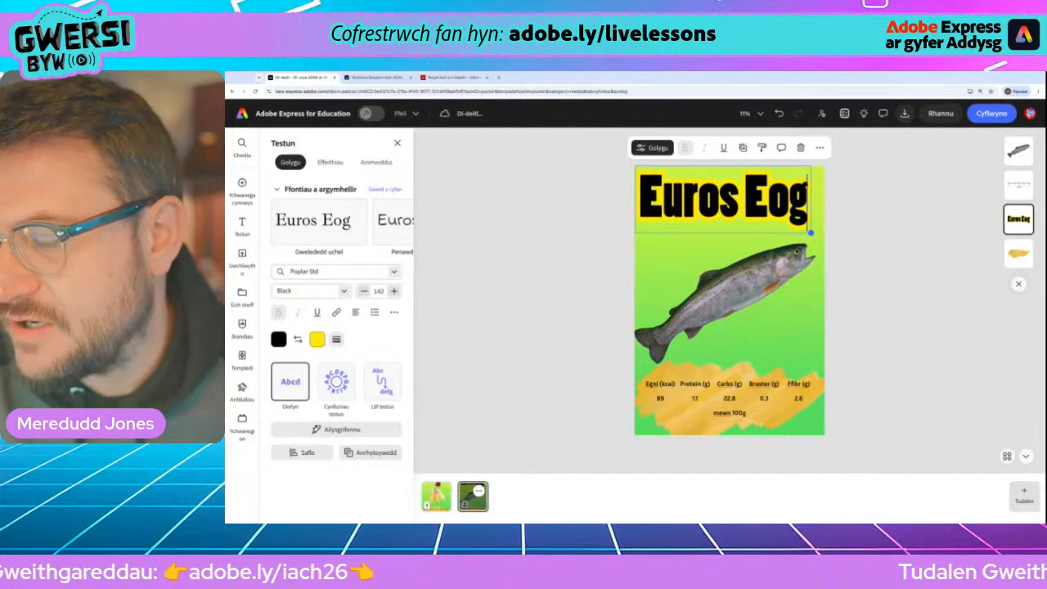
{"action": "left_click_drag", "start_coordinate": [711, 246], "coordinate": [713, 244]}
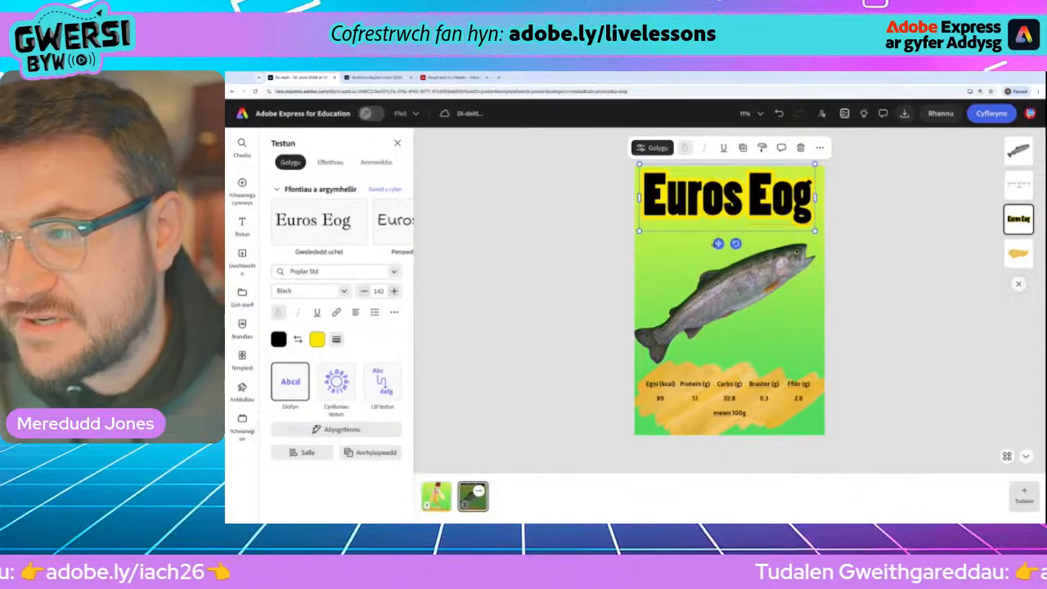
{"action": "left_click", "coordinate": [593, 252]}
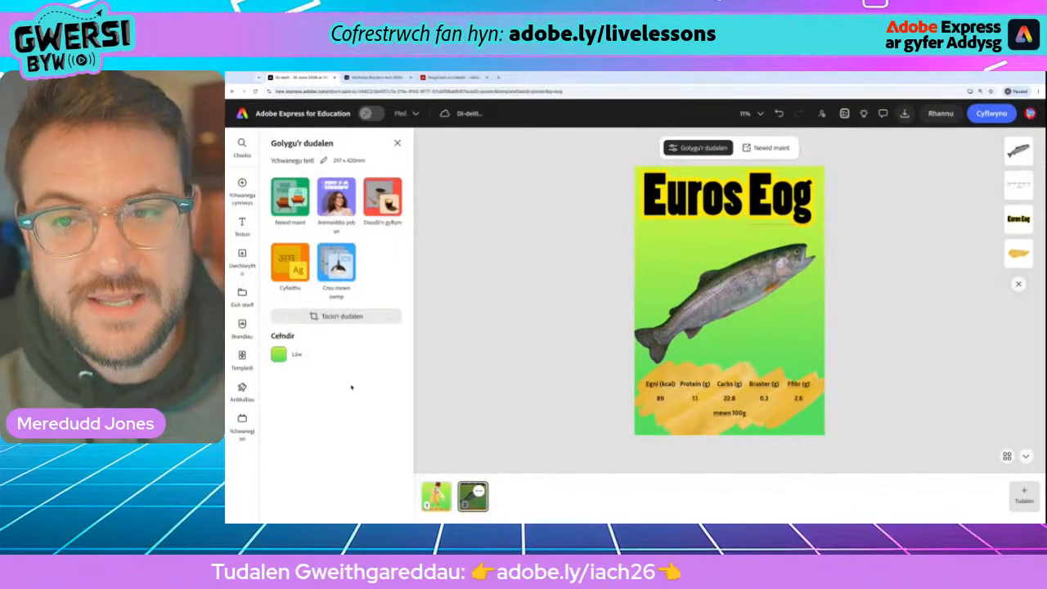
- Set the page background to the pale yellow-to-pink gradient and nudge the fish image slightly lower
{"action": "left_click", "coordinate": [279, 355]}
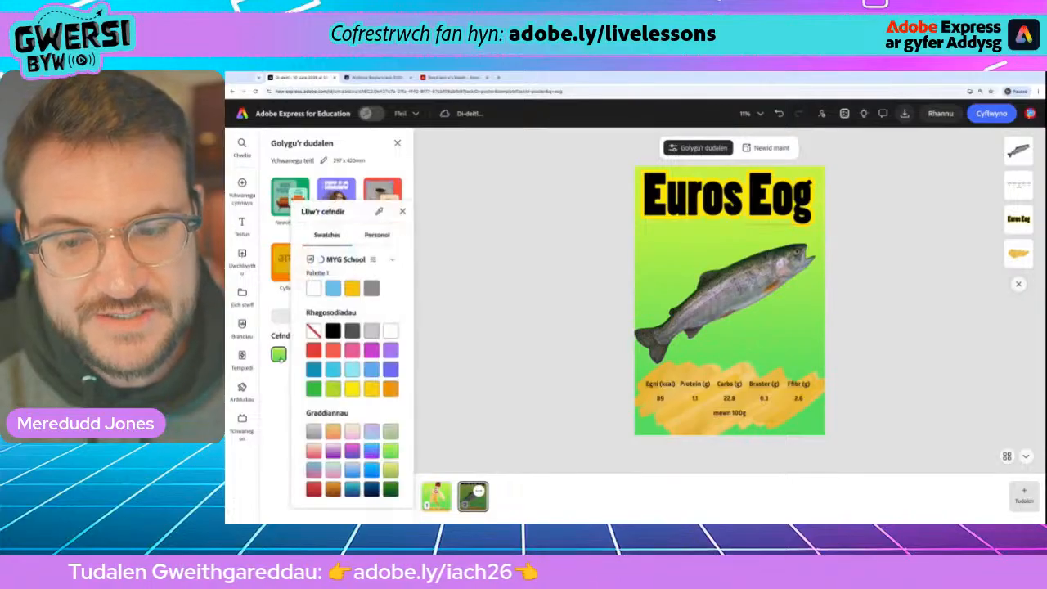
{"action": "left_click", "coordinate": [352, 432]}
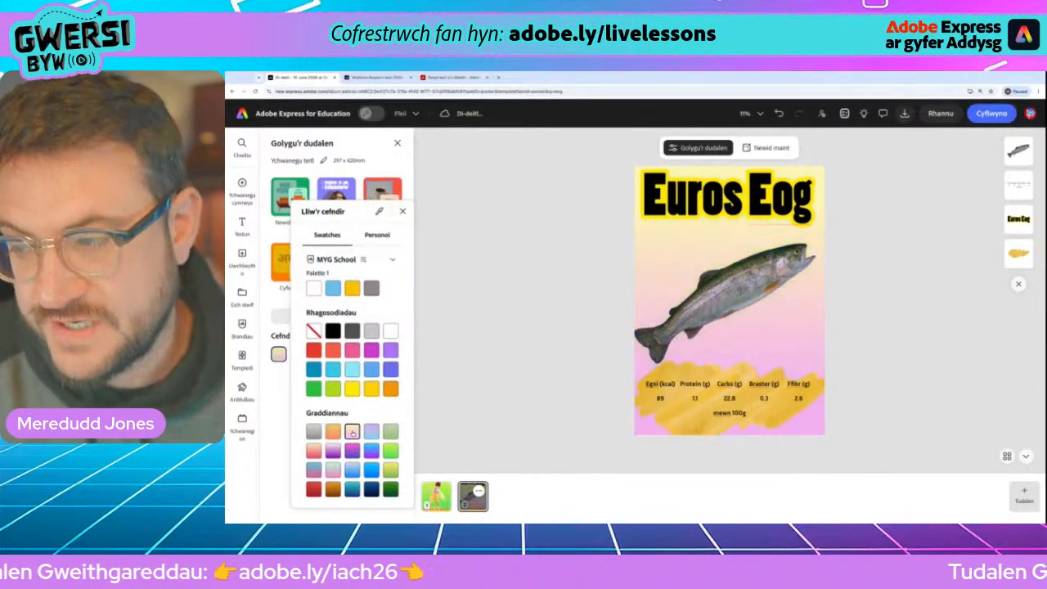
{"action": "left_click", "coordinate": [502, 287]}
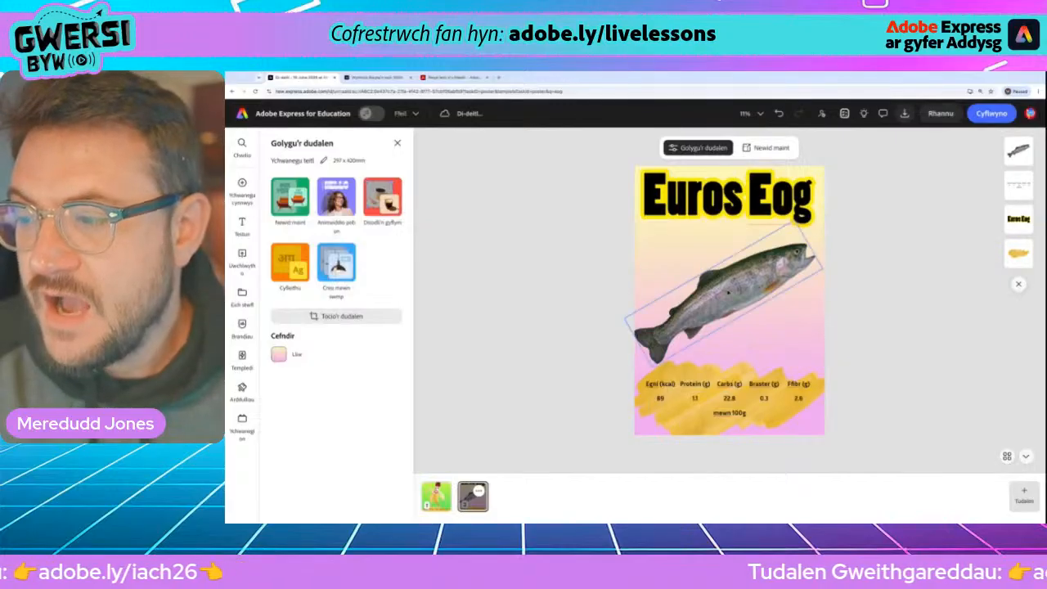
{"action": "left_click", "coordinate": [728, 292]}
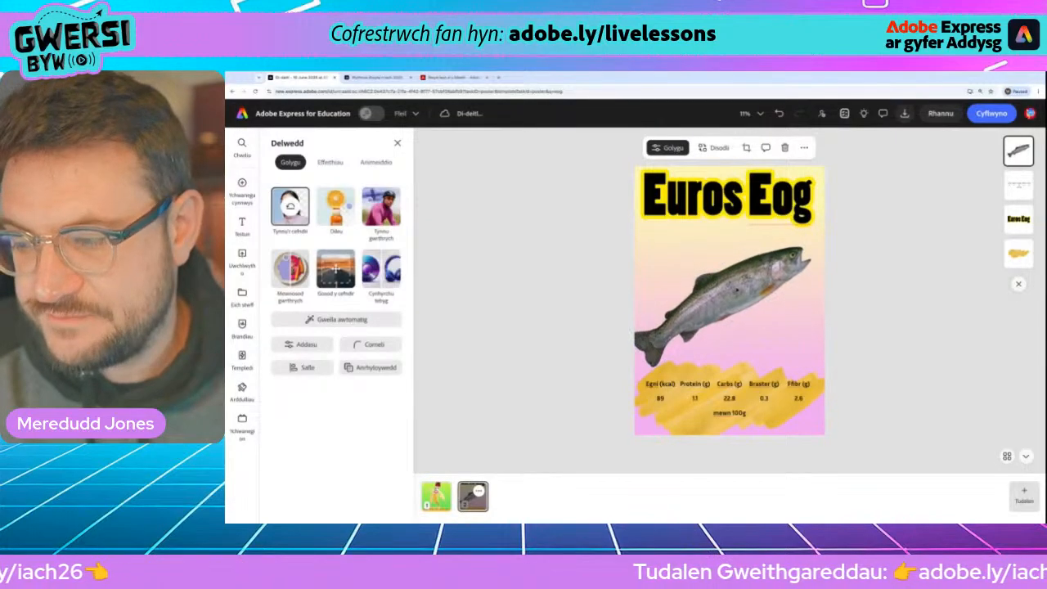
{"action": "left_click_drag", "start_coordinate": [728, 291], "coordinate": [730, 292]}
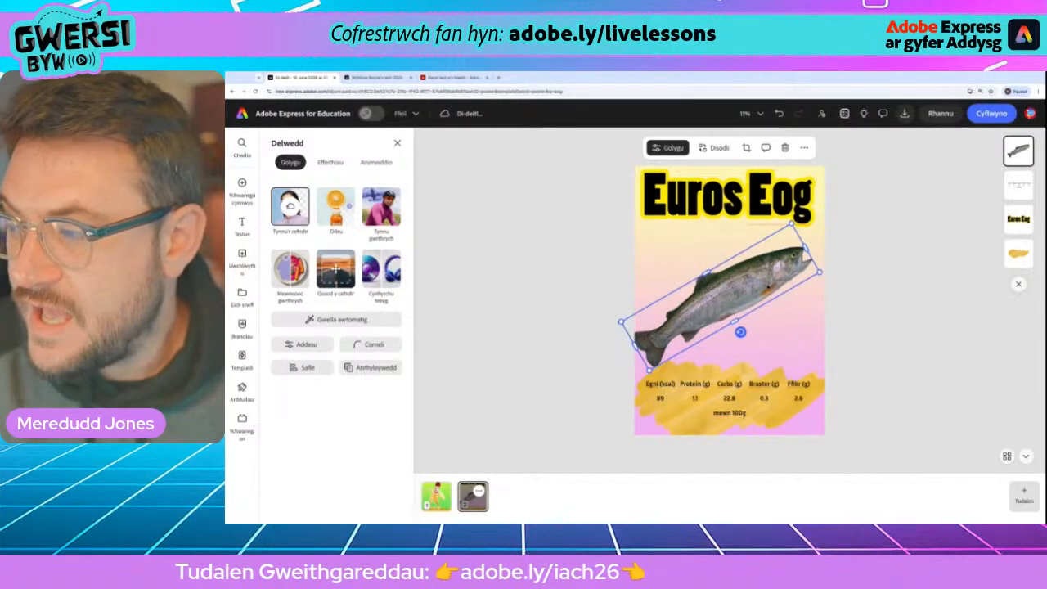
- Search the design assets for "top hat"
{"action": "left_click", "coordinate": [241, 184]}
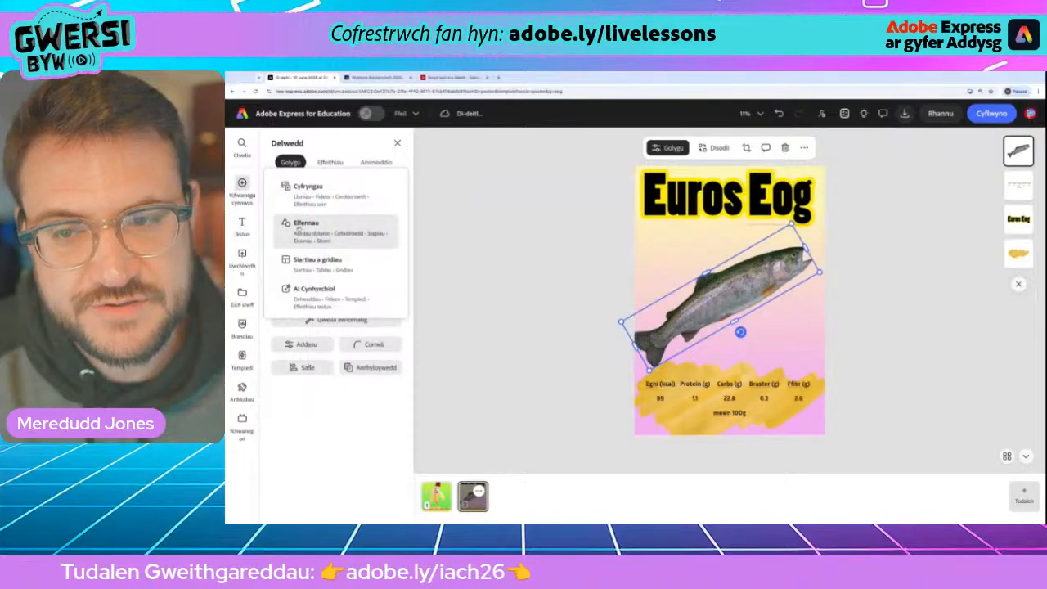
{"action": "left_click", "coordinate": [317, 233]}
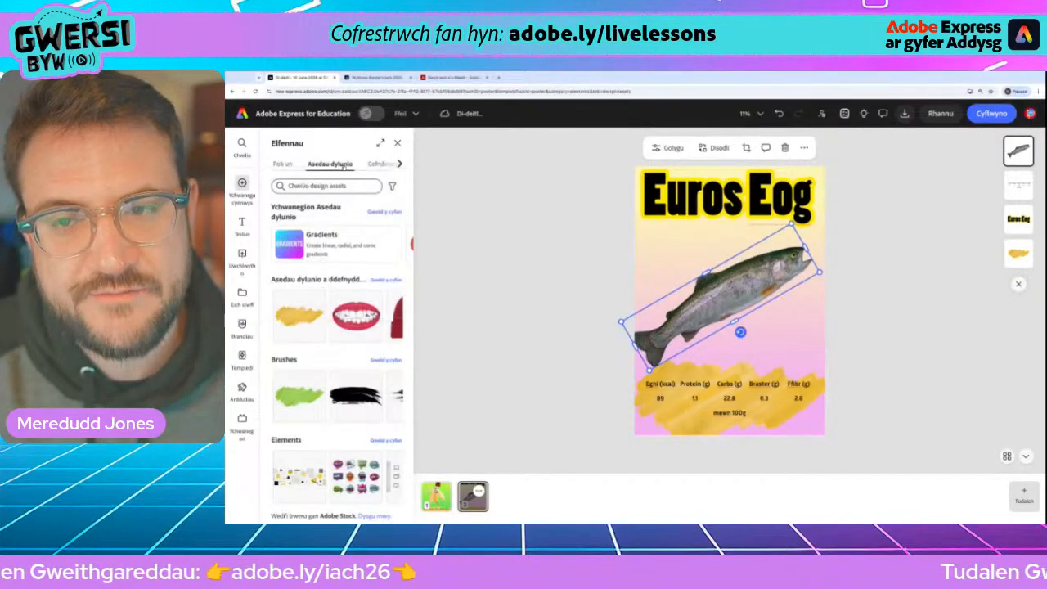
{"action": "left_click", "coordinate": [329, 185]}
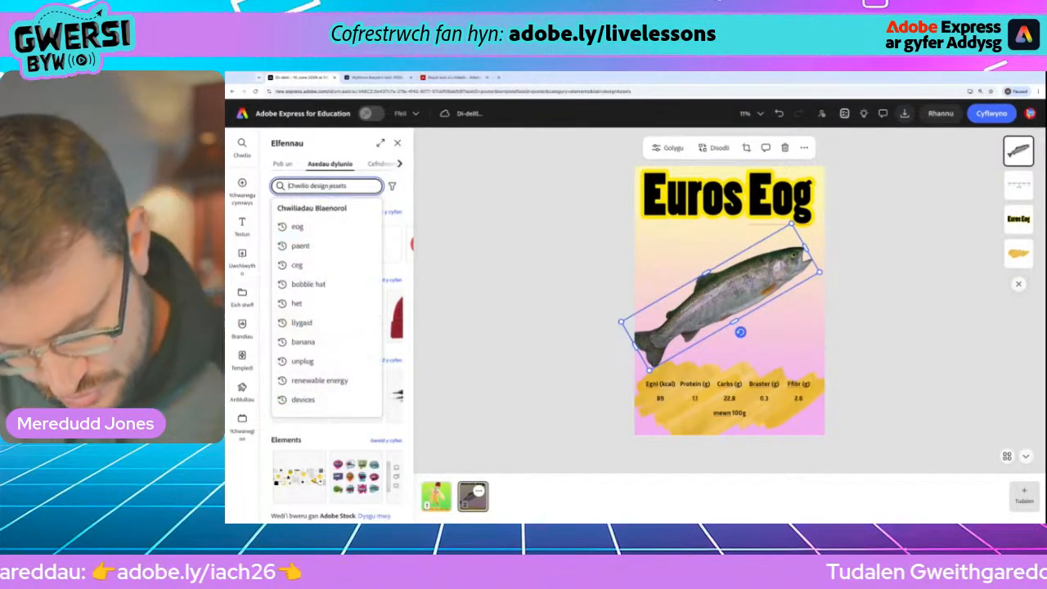
{"action": "type", "text": "tip hat"}
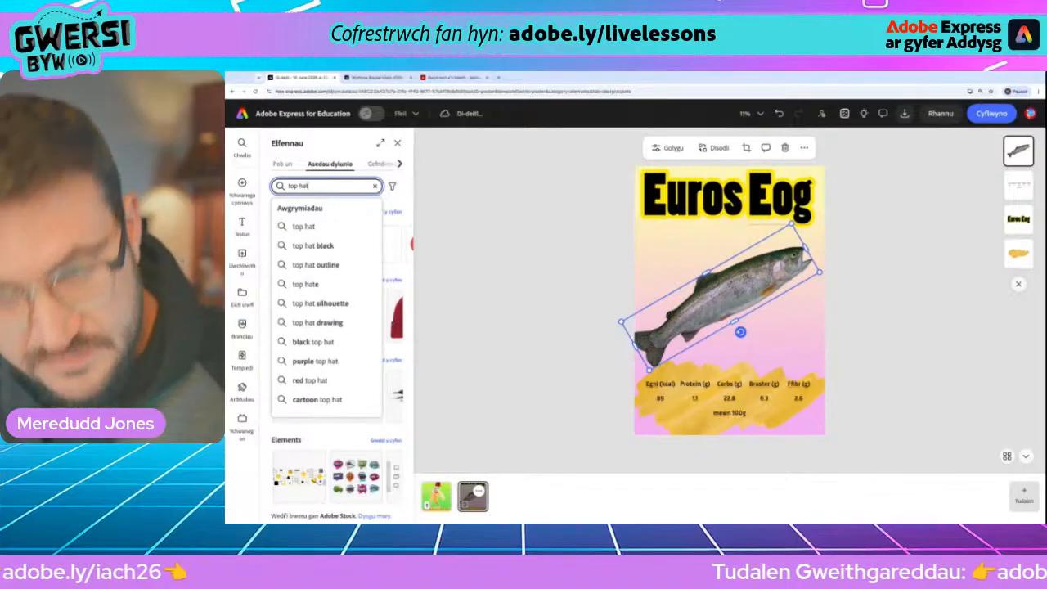
{"action": "key", "text": "Return"}
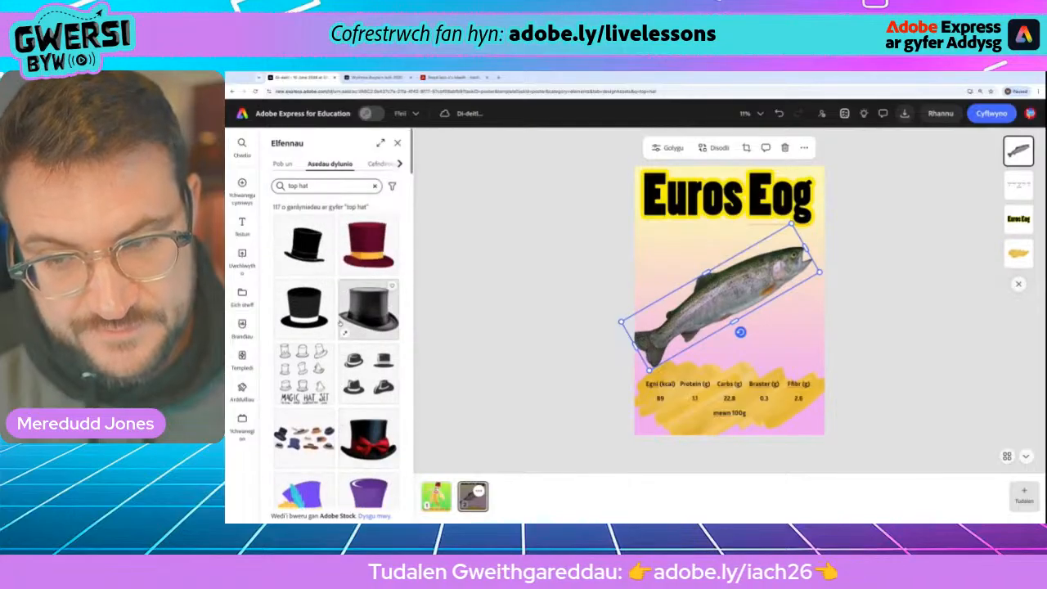
- Add the black top hat with a buckle to the poster and place it above the fish's tail half
{"action": "scroll", "coordinate": [341, 324], "scroll_direction": "down", "scroll_amount": 5}
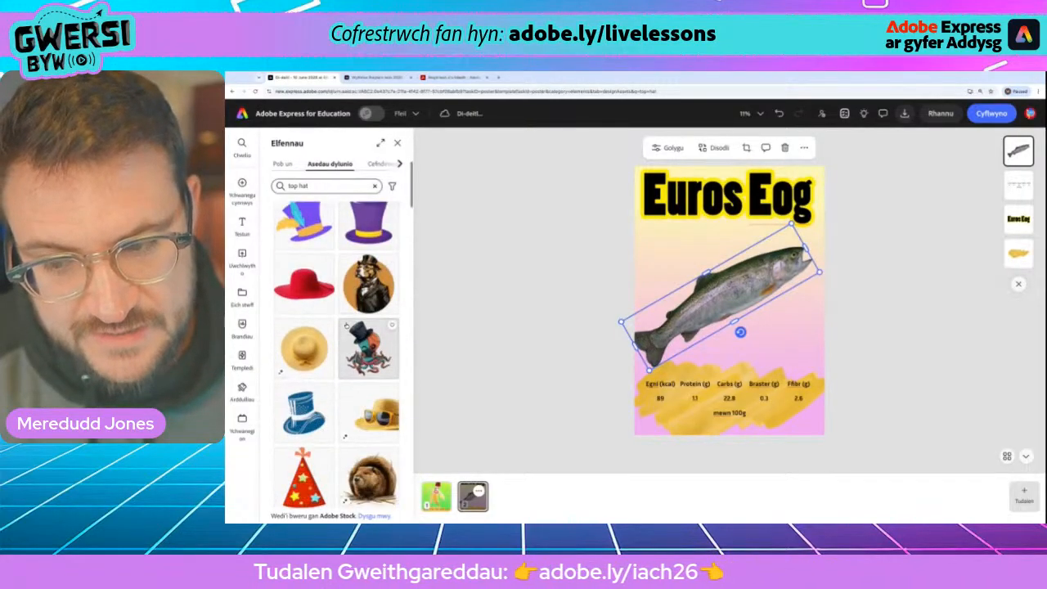
{"action": "scroll", "coordinate": [368, 311], "scroll_direction": "down", "scroll_amount": 10}
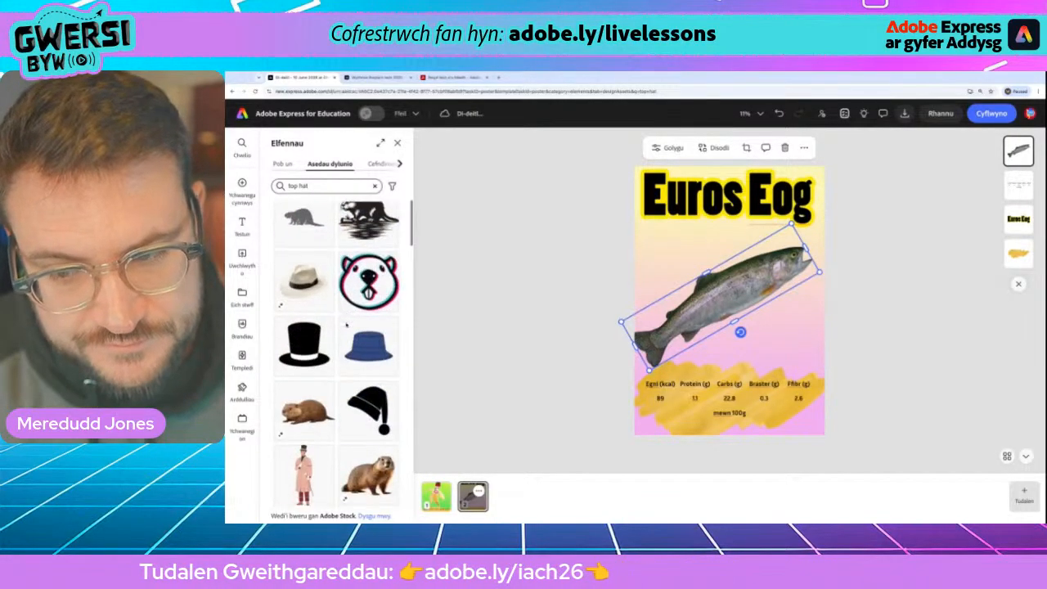
{"action": "scroll", "coordinate": [344, 335], "scroll_direction": "down", "scroll_amount": 5}
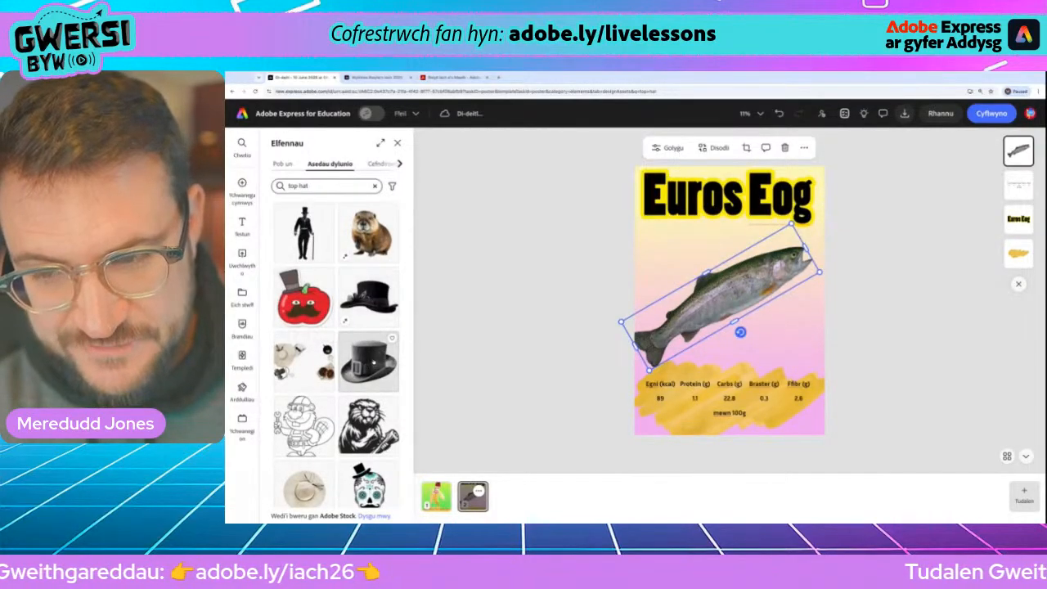
{"action": "left_click", "coordinate": [368, 360]}
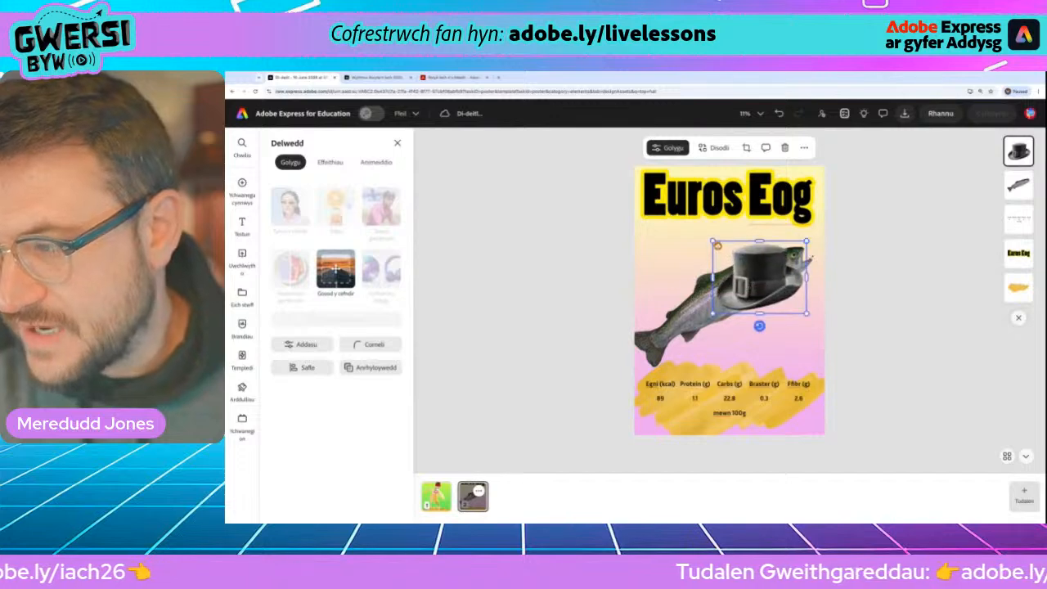
{"action": "left_click_drag", "start_coordinate": [759, 278], "coordinate": [701, 256]}
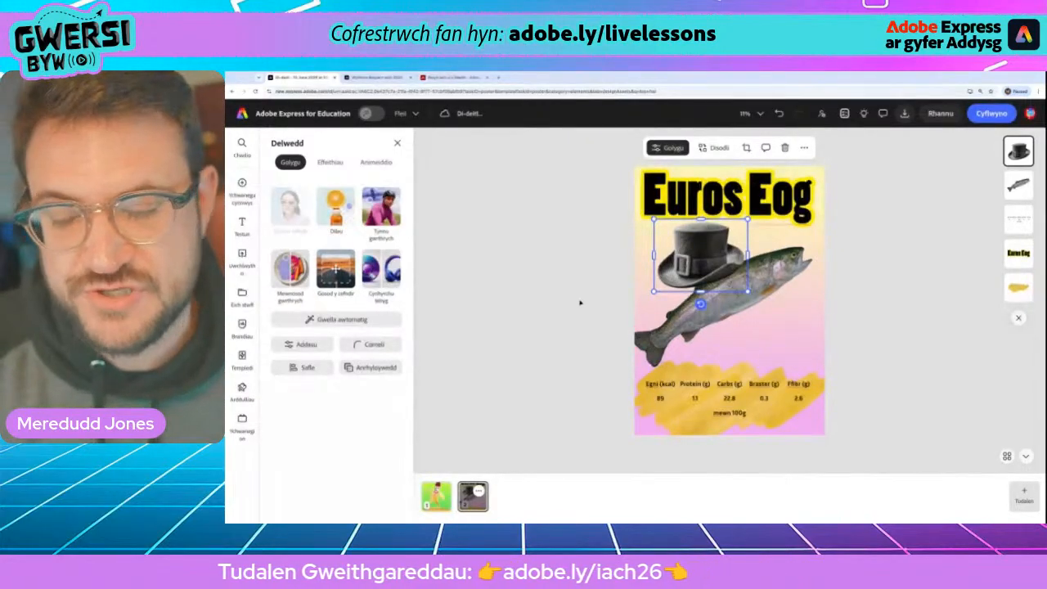
{"action": "left_click_drag", "start_coordinate": [699, 237], "coordinate": [684, 238]}
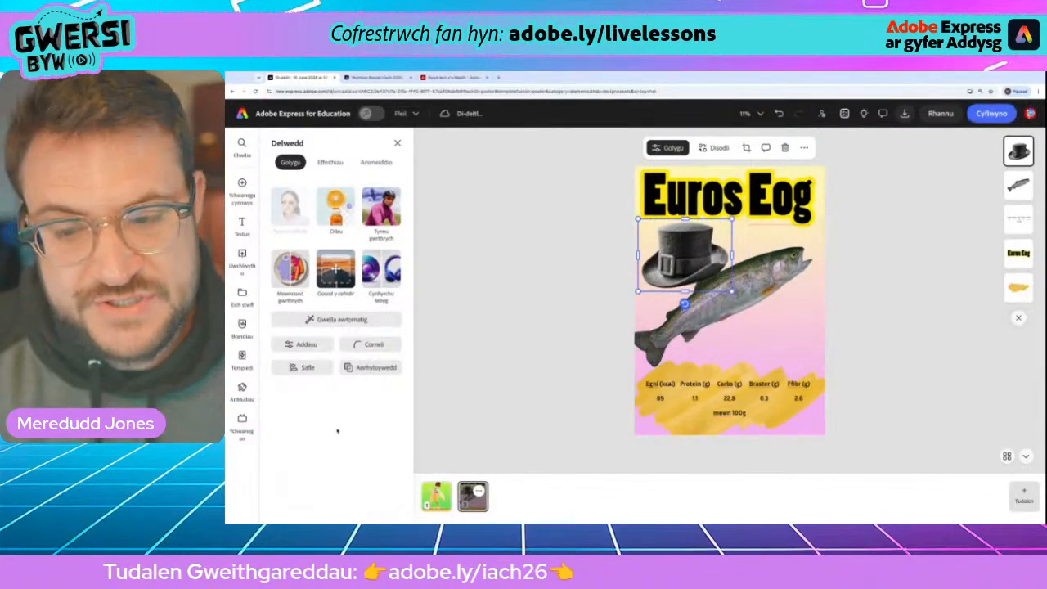
- Flip the top hat horizontally
{"action": "scroll", "coordinate": [296, 376], "scroll_direction": "up", "scroll_amount": 5}
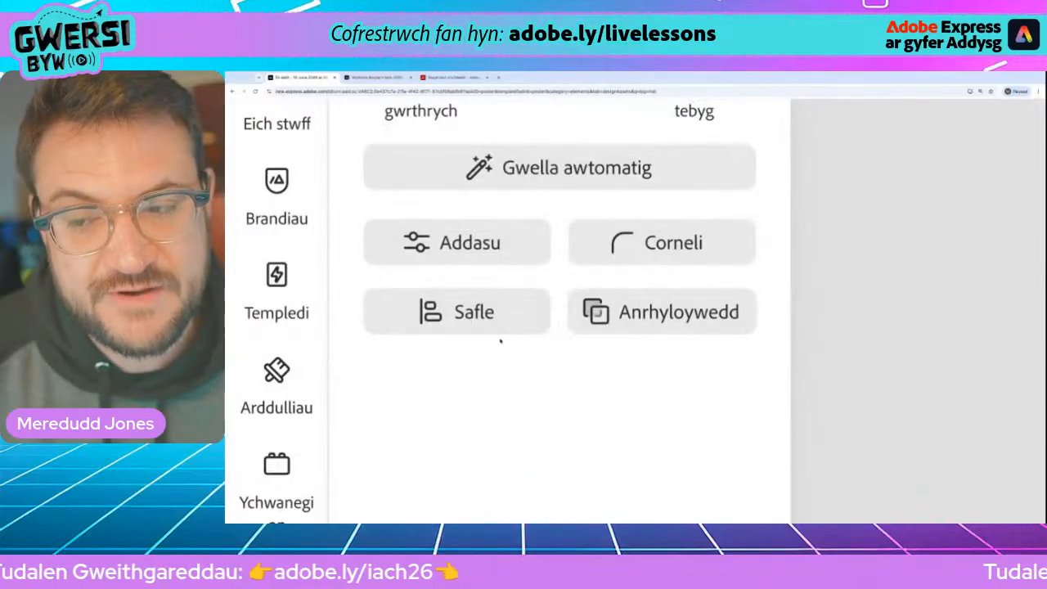
{"action": "scroll", "coordinate": [329, 356], "scroll_direction": "down", "scroll_amount": 5}
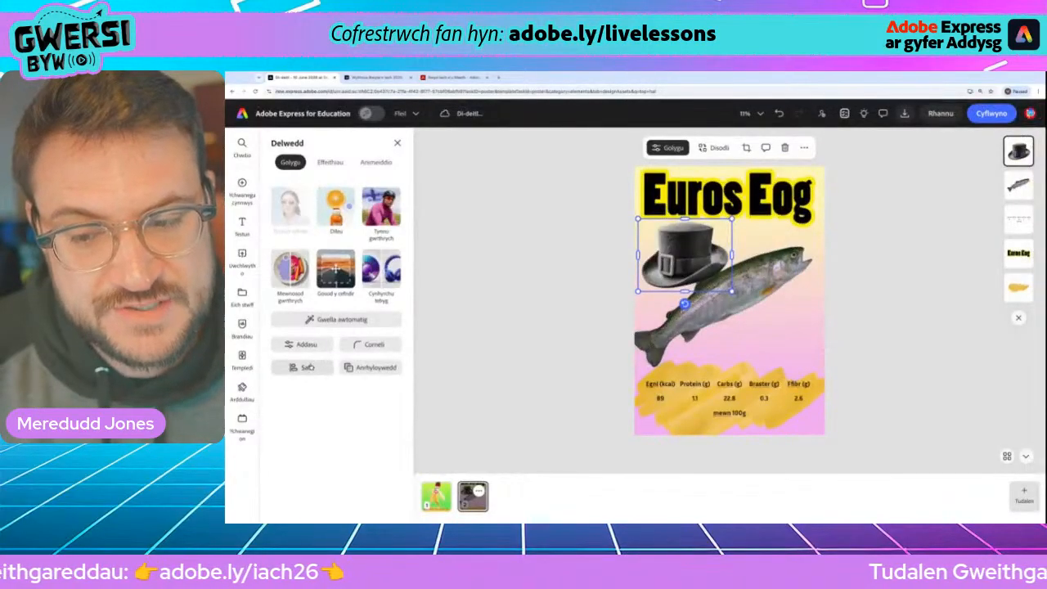
{"action": "left_click", "coordinate": [307, 368]}
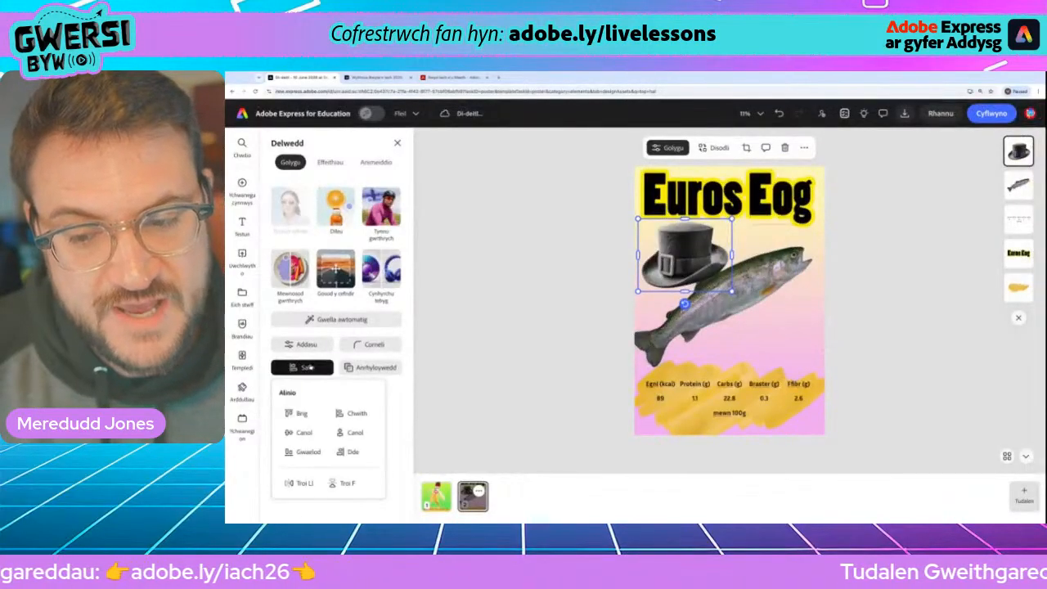
{"action": "left_click", "coordinate": [296, 484]}
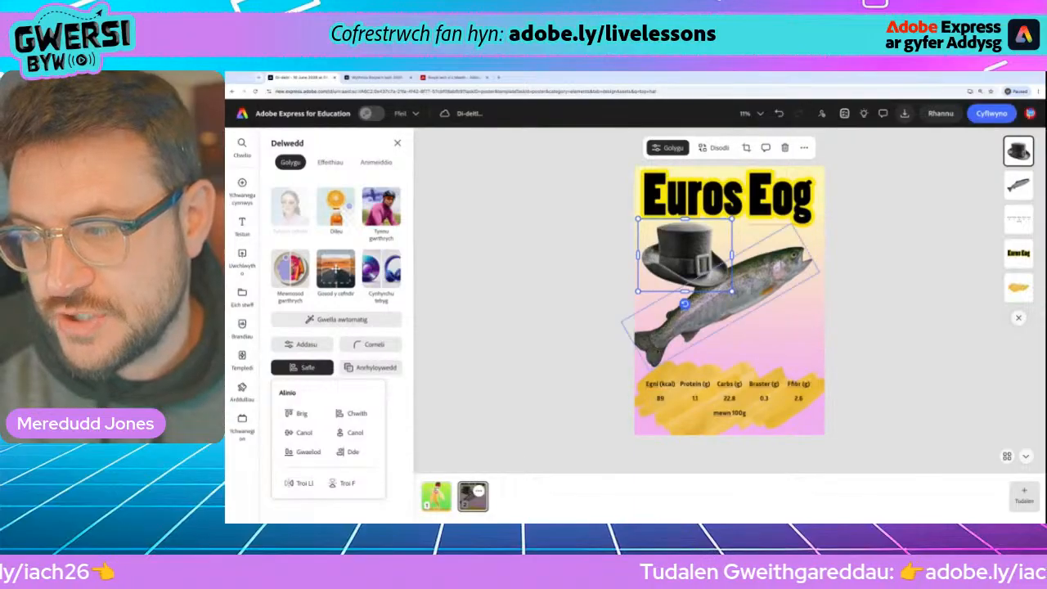
- Shrink and tilt the top hat, lower the fish to make room, and place the hat above its head
{"action": "left_click_drag", "start_coordinate": [732, 291], "coordinate": [689, 284]}
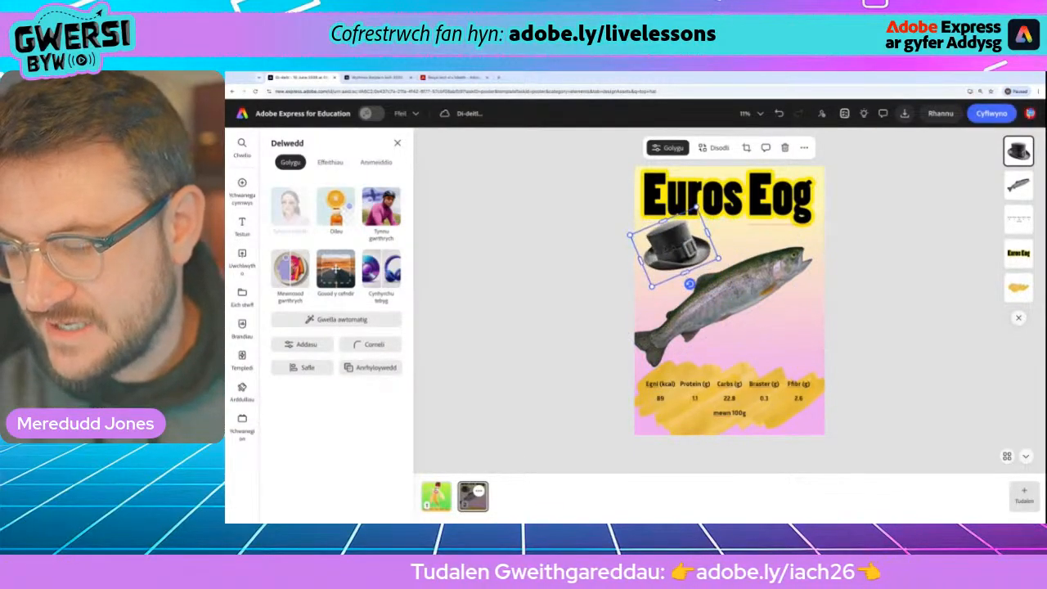
{"action": "left_click_drag", "start_coordinate": [781, 302], "coordinate": [750, 292]}
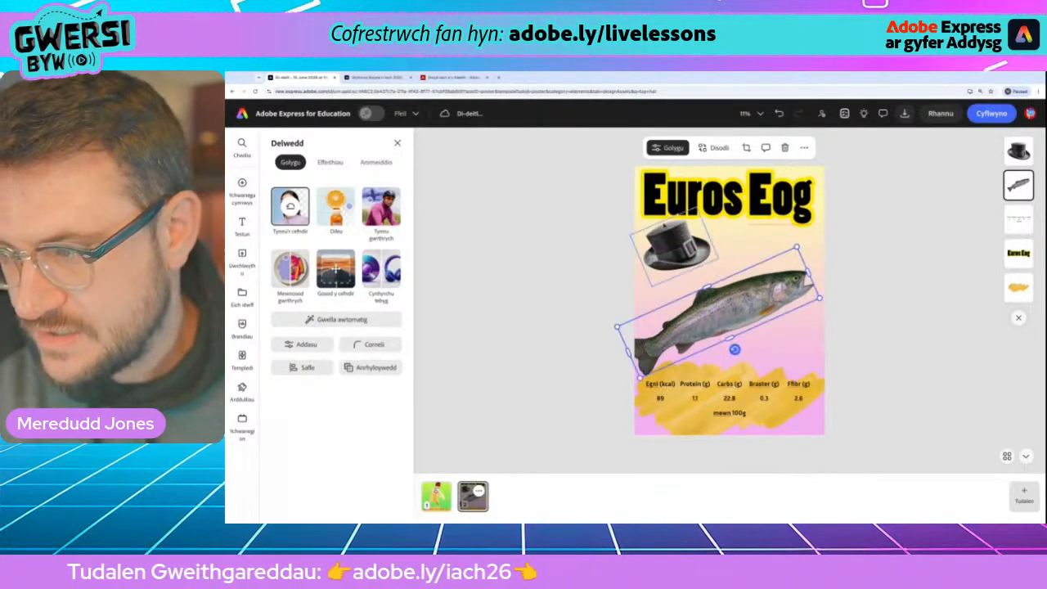
{"action": "left_click_drag", "start_coordinate": [676, 245], "coordinate": [782, 259]}
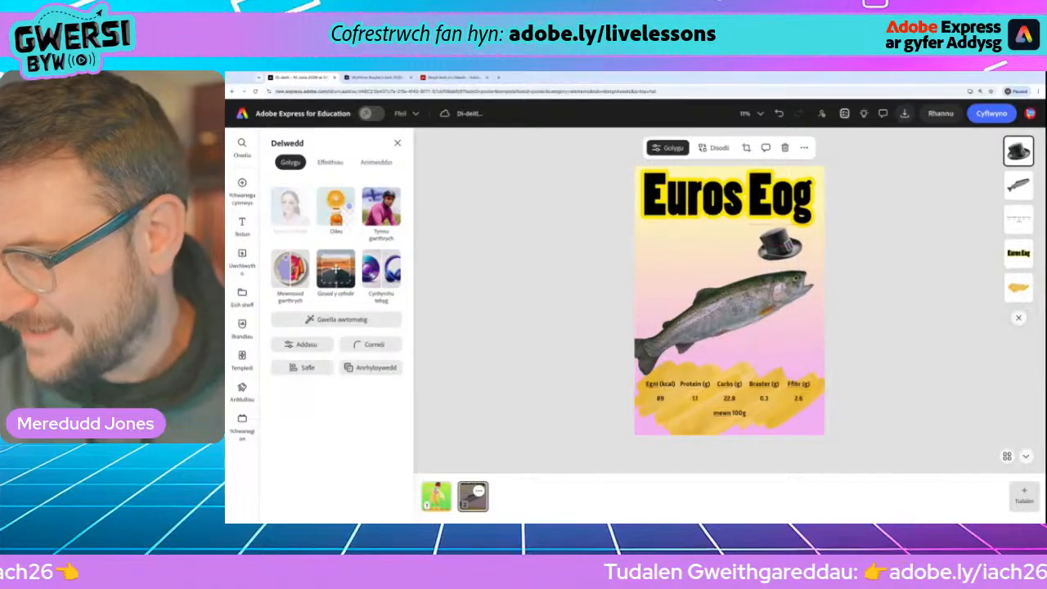
- Raise the fish and rotate it to a steeper upward angle, then adjust the hat's tilt so it sits on the head
{"action": "left_click_drag", "start_coordinate": [720, 311], "coordinate": [720, 297]}
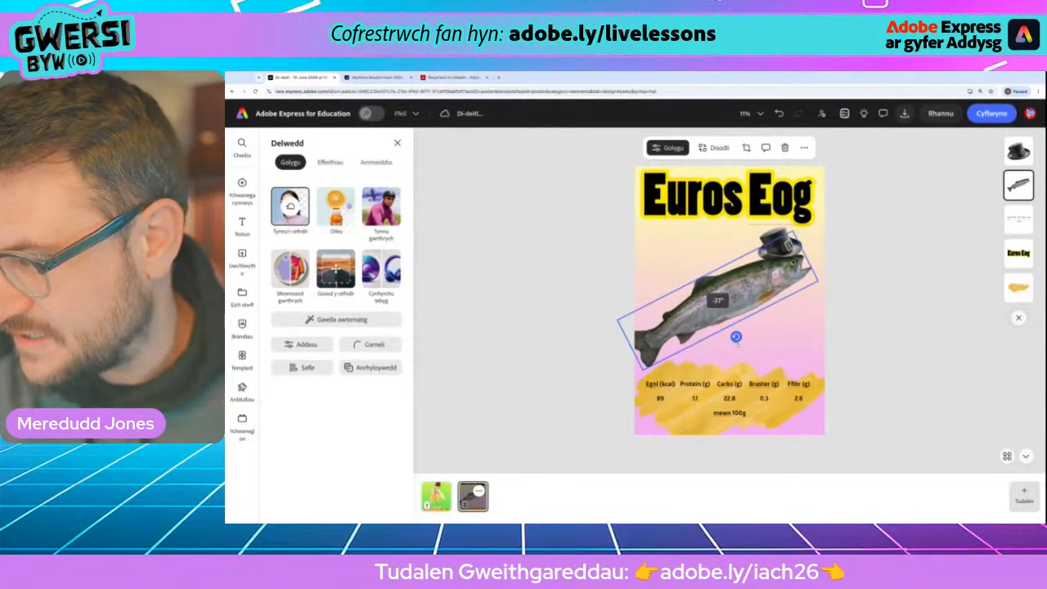
{"action": "left_click_drag", "start_coordinate": [734, 337], "coordinate": [746, 339]}
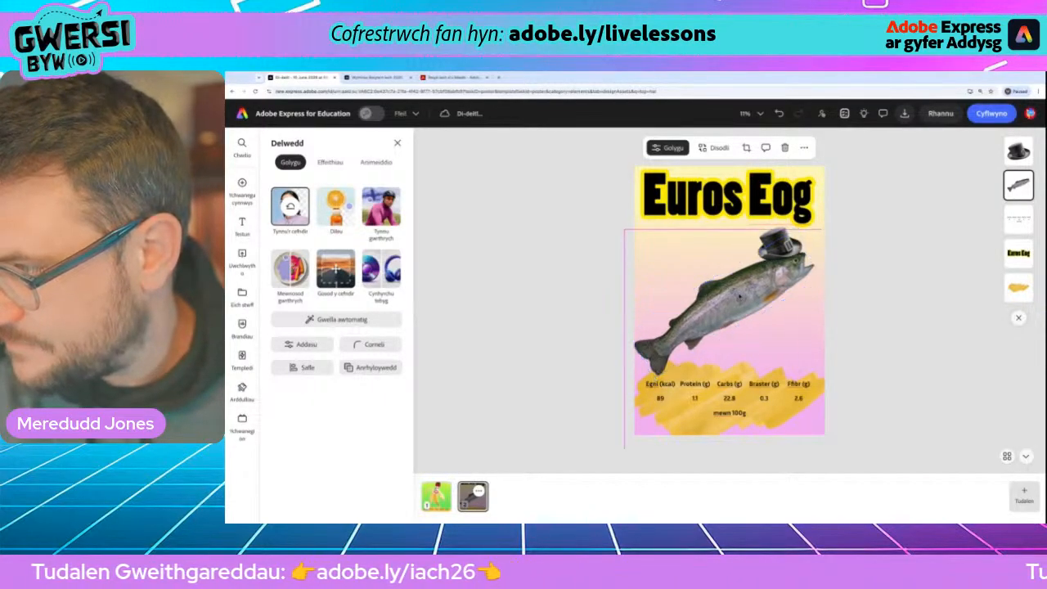
{"action": "left_click", "coordinate": [777, 245]}
{"action": "left_click_drag", "start_coordinate": [790, 273], "coordinate": [793, 273]}
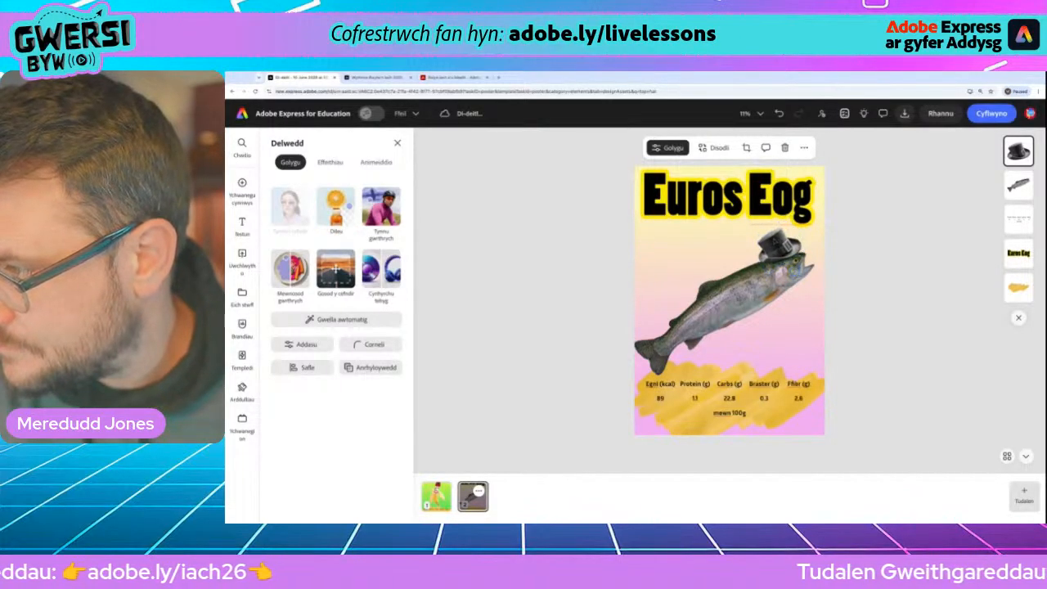
{"action": "left_click", "coordinate": [614, 282]}
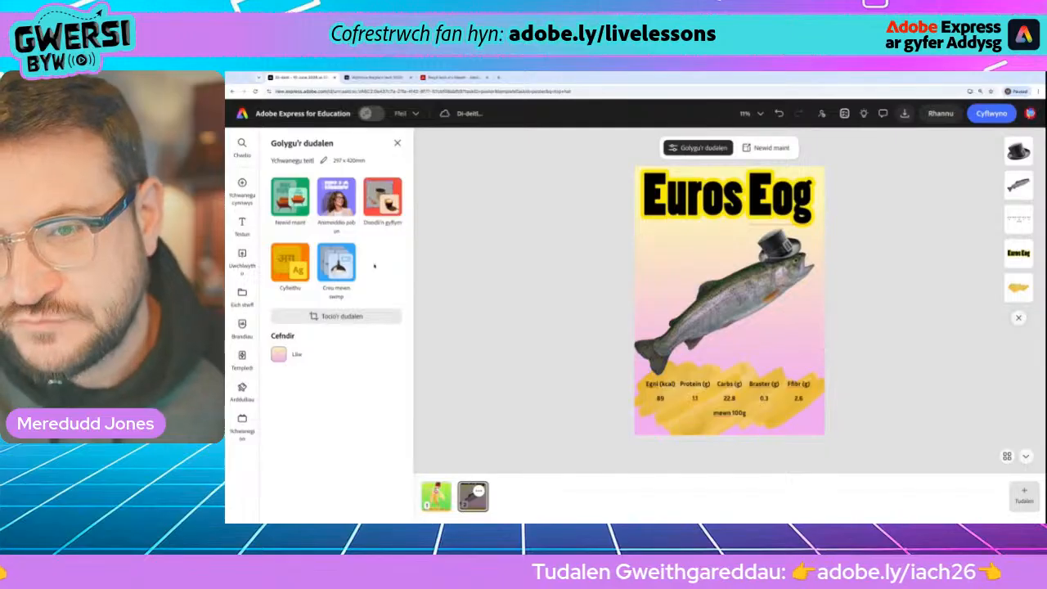
- Search the design elements for "ymbarel"
{"action": "left_click", "coordinate": [242, 182]}
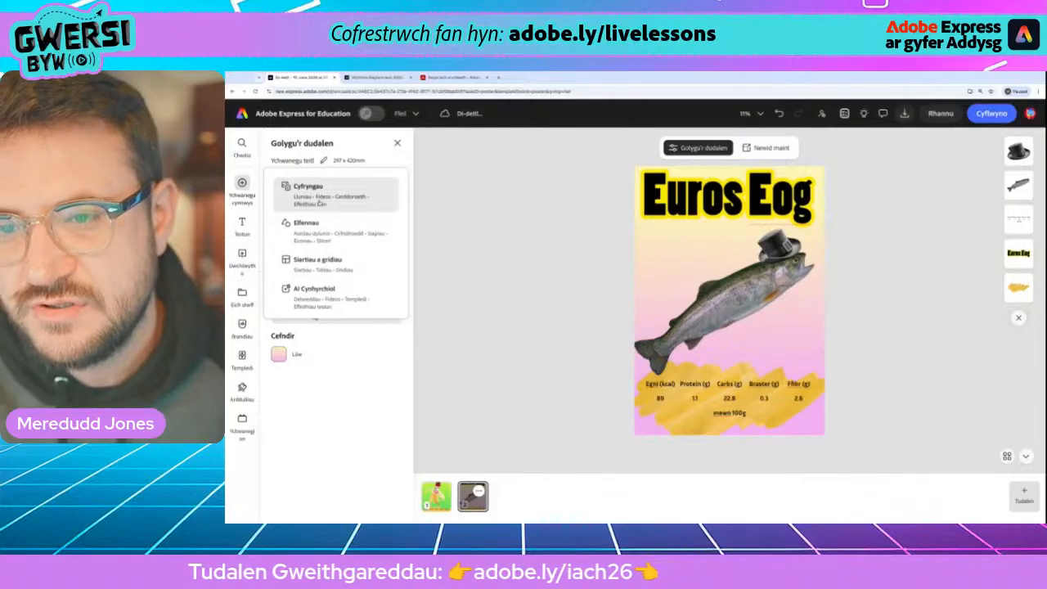
{"action": "left_click", "coordinate": [311, 229]}
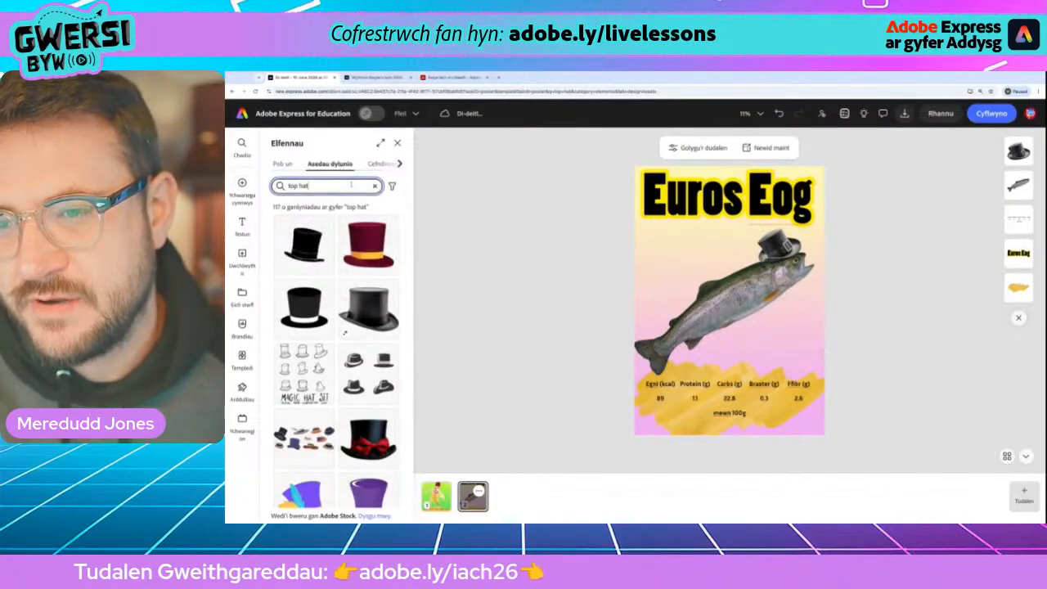
{"action": "left_click", "coordinate": [350, 185]}
{"action": "type", "text": "t"}
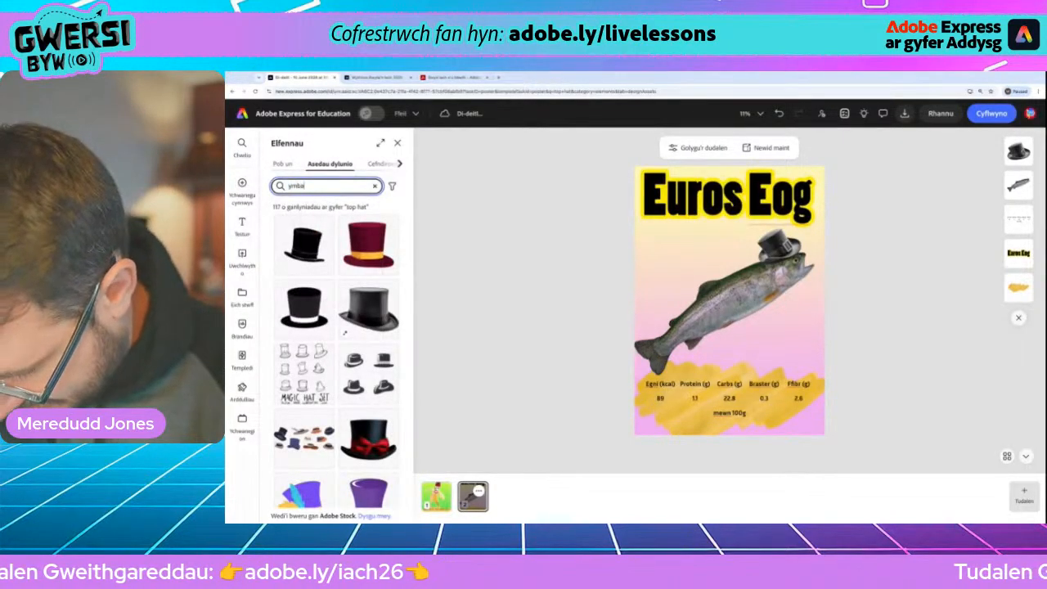
{"action": "type", "text": "mbarel"}
{"action": "key", "text": "Return"}
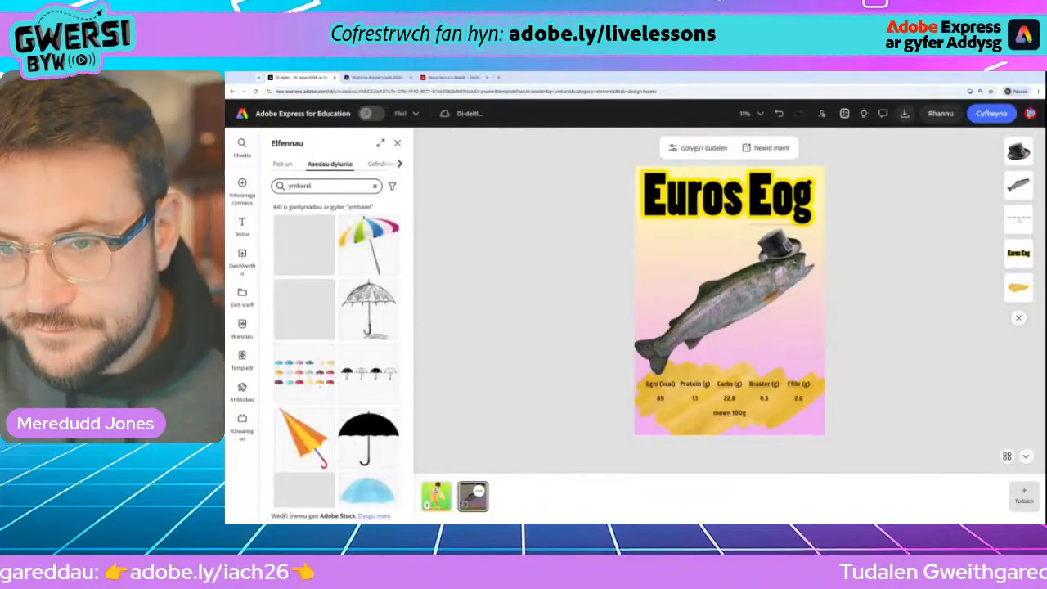
- Look through the umbrella results for a closed umbrella with a curved handle
{"action": "scroll", "coordinate": [364, 327], "scroll_direction": "down", "scroll_amount": 5}
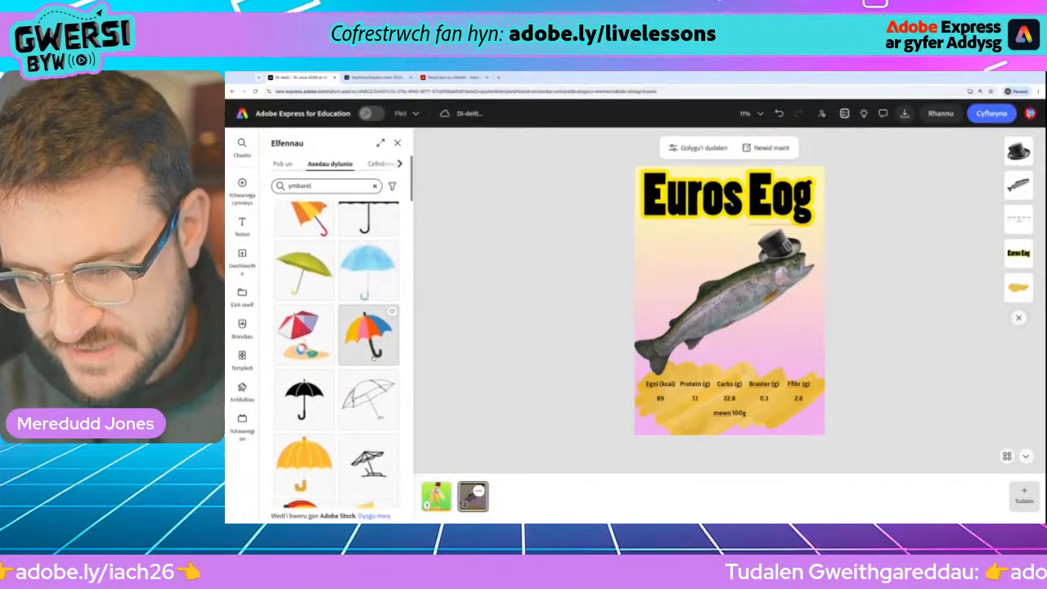
{"action": "scroll", "coordinate": [374, 357], "scroll_direction": "down", "scroll_amount": 3}
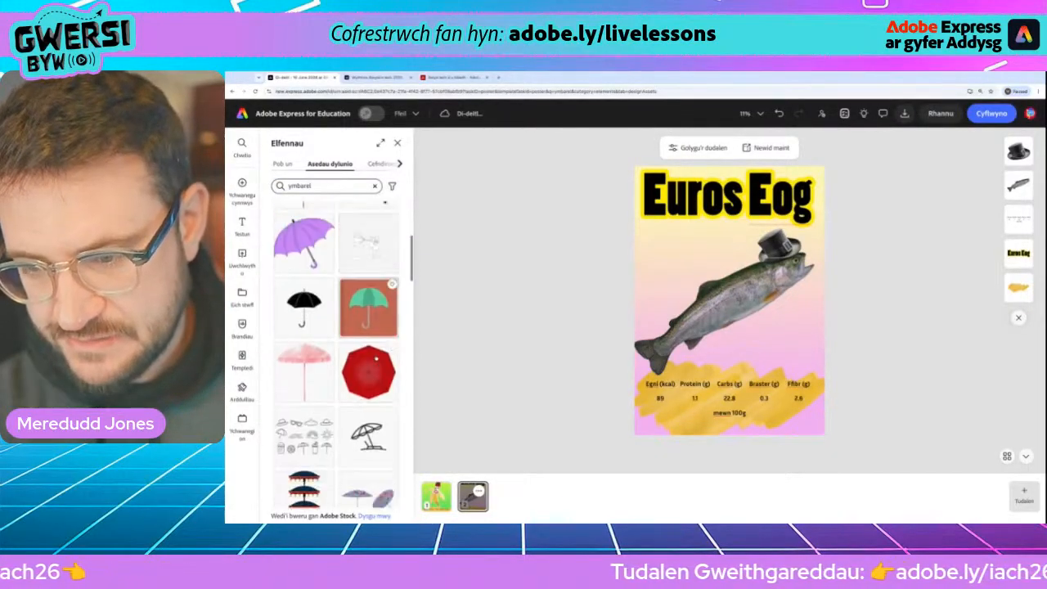
{"action": "scroll", "coordinate": [375, 356], "scroll_direction": "down", "scroll_amount": 3}
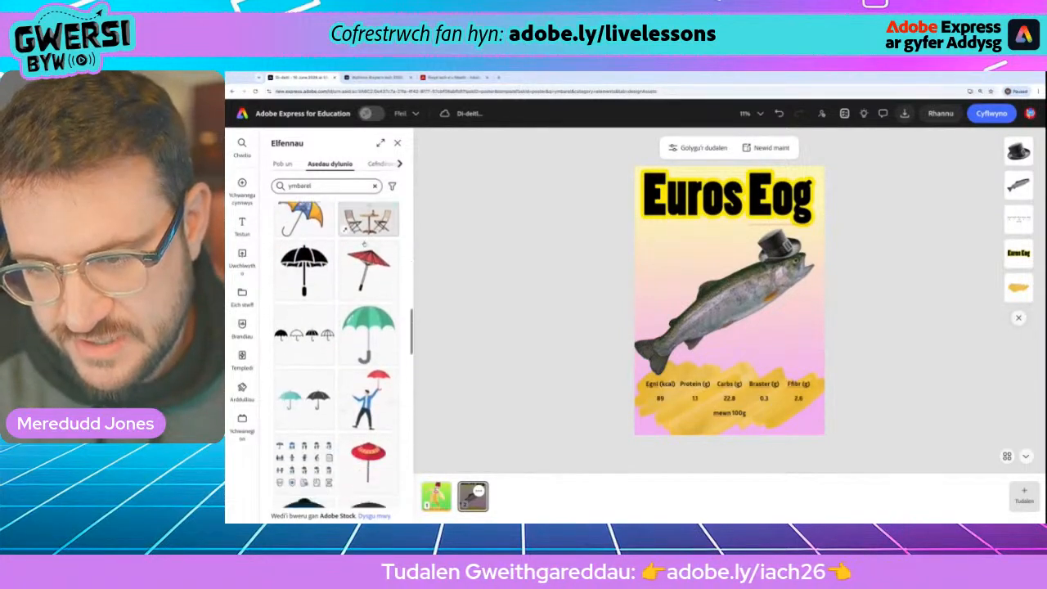
{"action": "scroll", "coordinate": [364, 244], "scroll_direction": "down", "scroll_amount": 1}
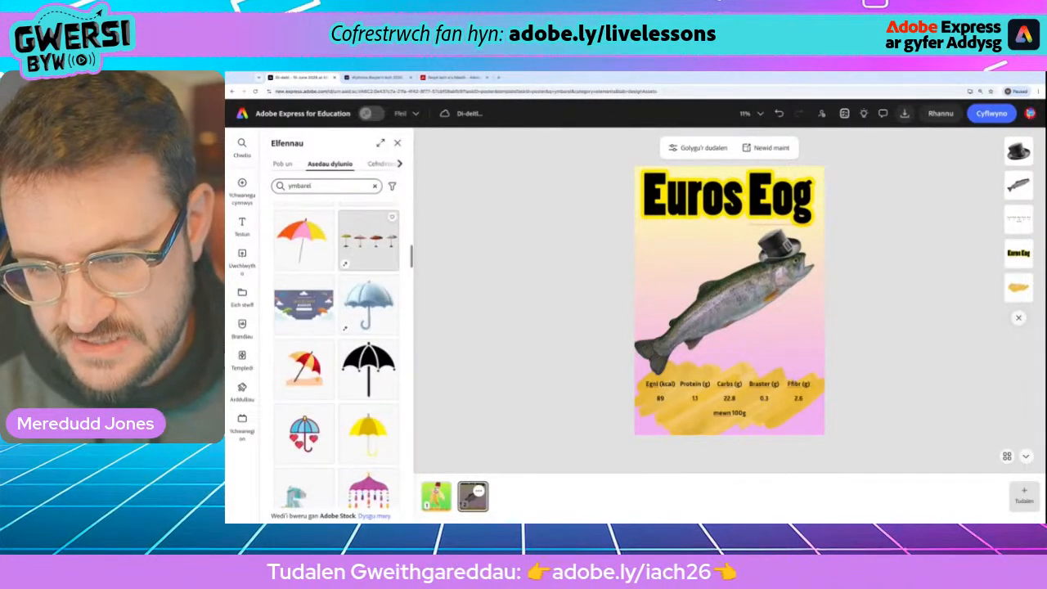
{"action": "scroll", "coordinate": [368, 241], "scroll_direction": "down", "scroll_amount": 2}
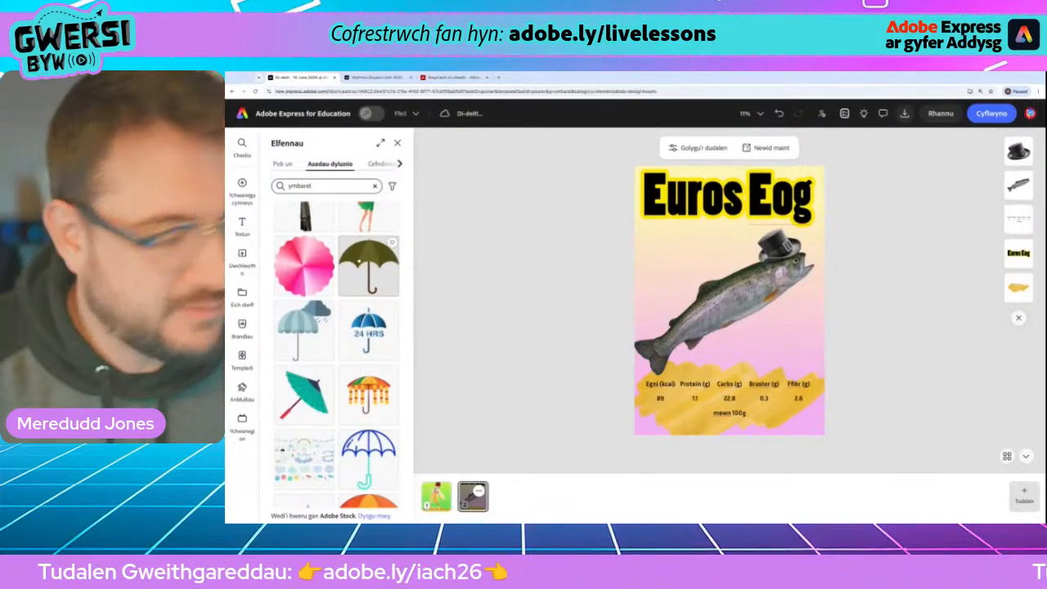
{"action": "scroll", "coordinate": [368, 241], "scroll_direction": "down", "scroll_amount": 2}
{"action": "scroll", "coordinate": [357, 261], "scroll_direction": "down", "scroll_amount": 3}
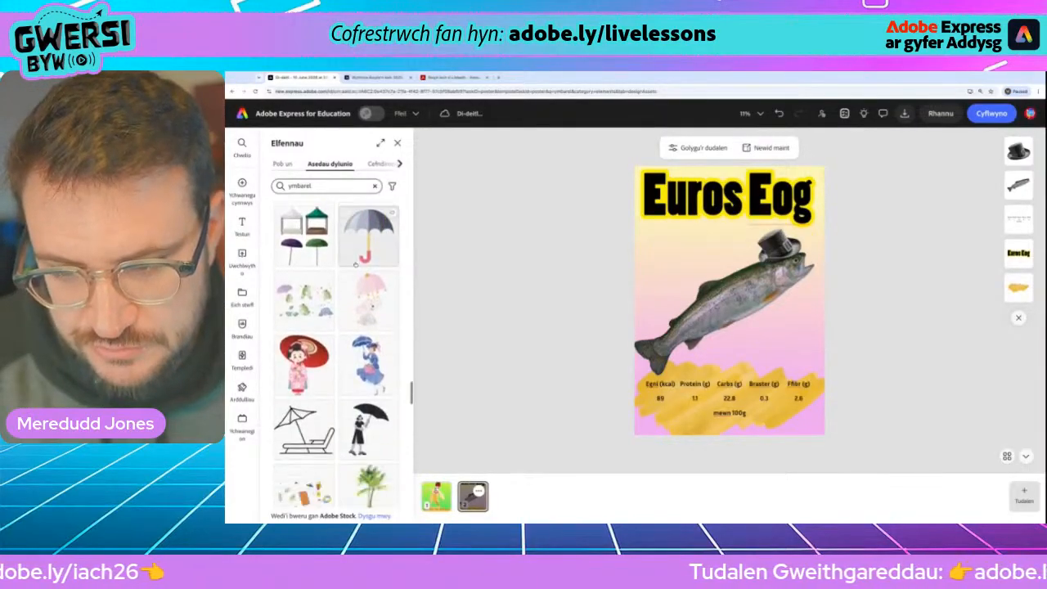
{"action": "scroll", "coordinate": [355, 263], "scroll_direction": "down", "scroll_amount": 5}
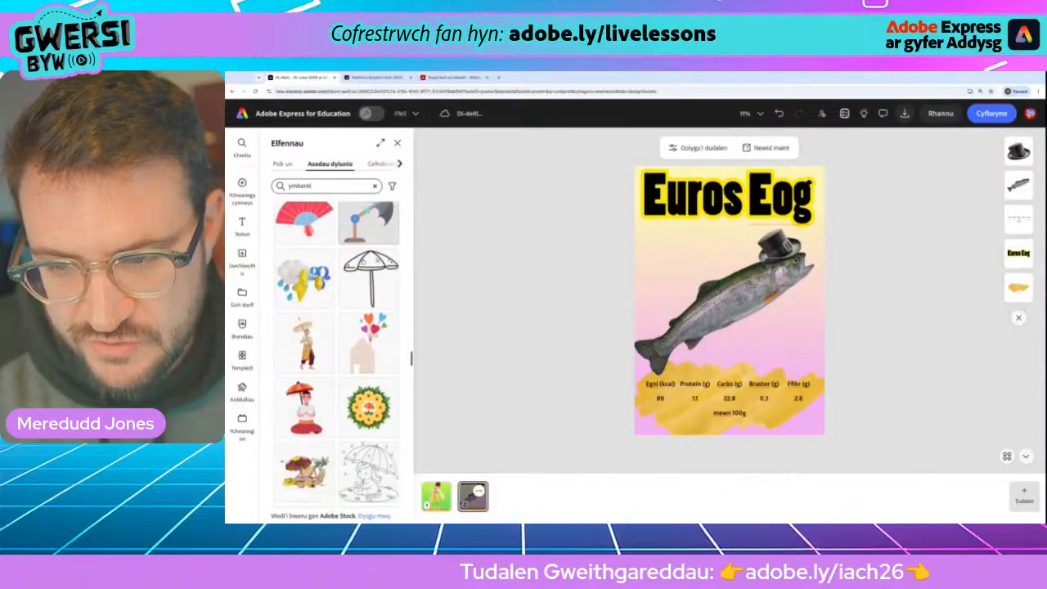
{"action": "scroll", "coordinate": [362, 260], "scroll_direction": "down", "scroll_amount": 3}
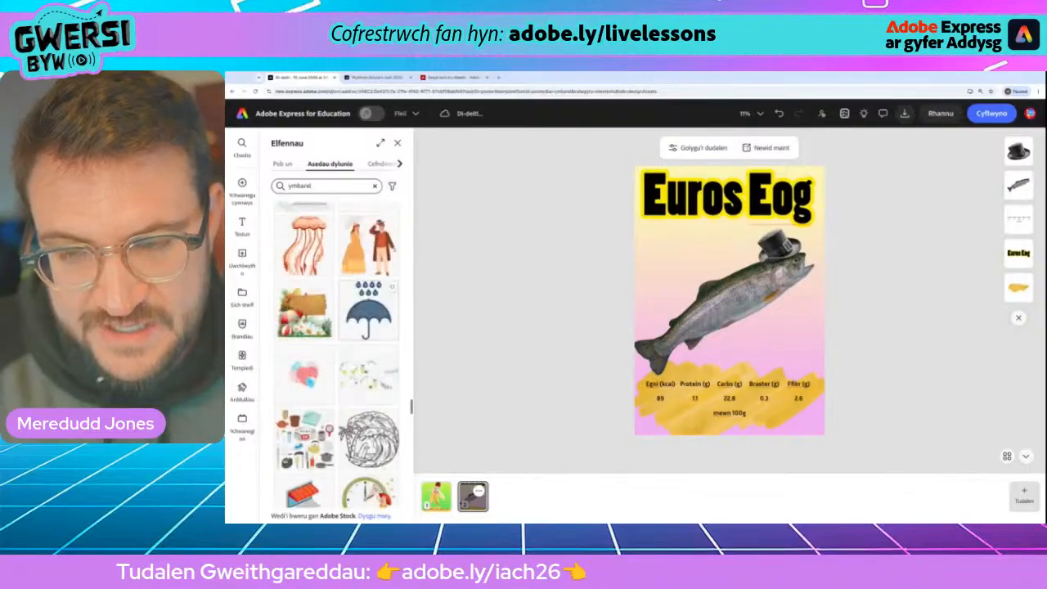
{"action": "scroll", "coordinate": [337, 351], "scroll_direction": "down", "scroll_amount": 5}
{"action": "scroll", "coordinate": [335, 351], "scroll_direction": "up", "scroll_amount": 15}
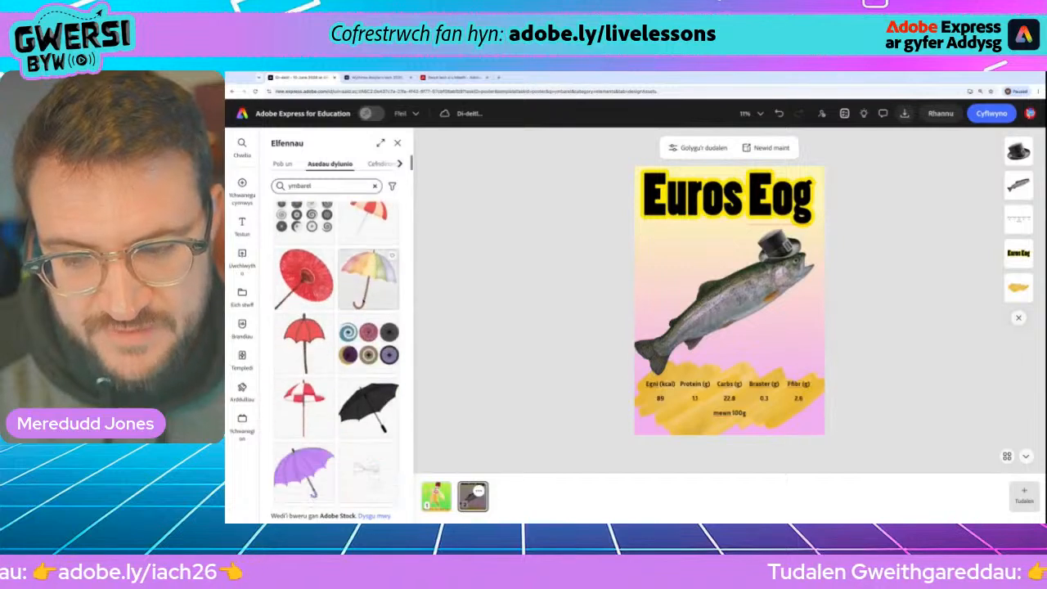
{"action": "scroll", "coordinate": [368, 282], "scroll_direction": "down", "scroll_amount": 5}
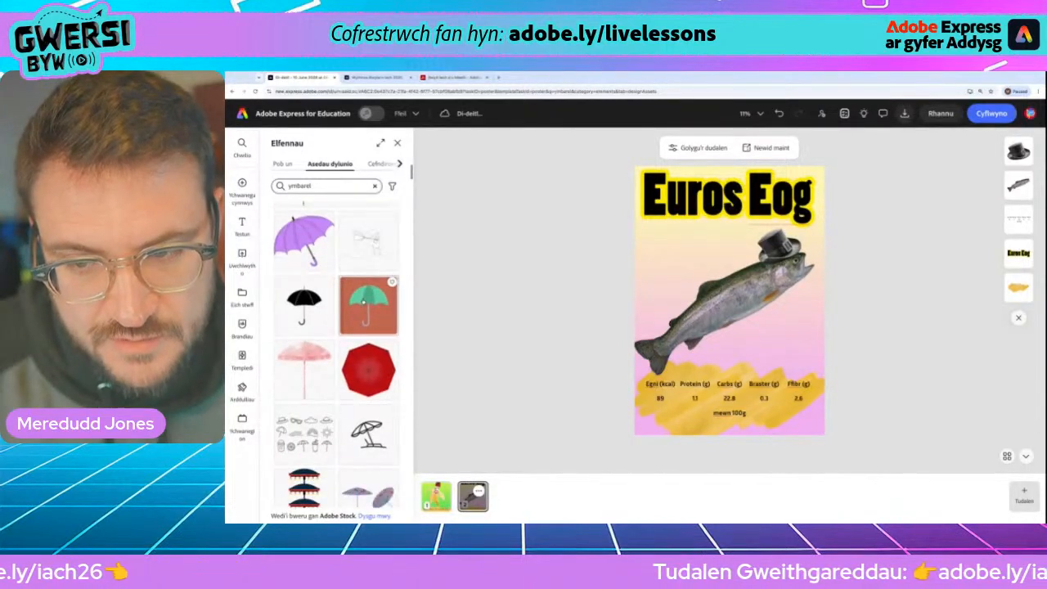
{"action": "scroll", "coordinate": [364, 301], "scroll_direction": "down", "scroll_amount": 5}
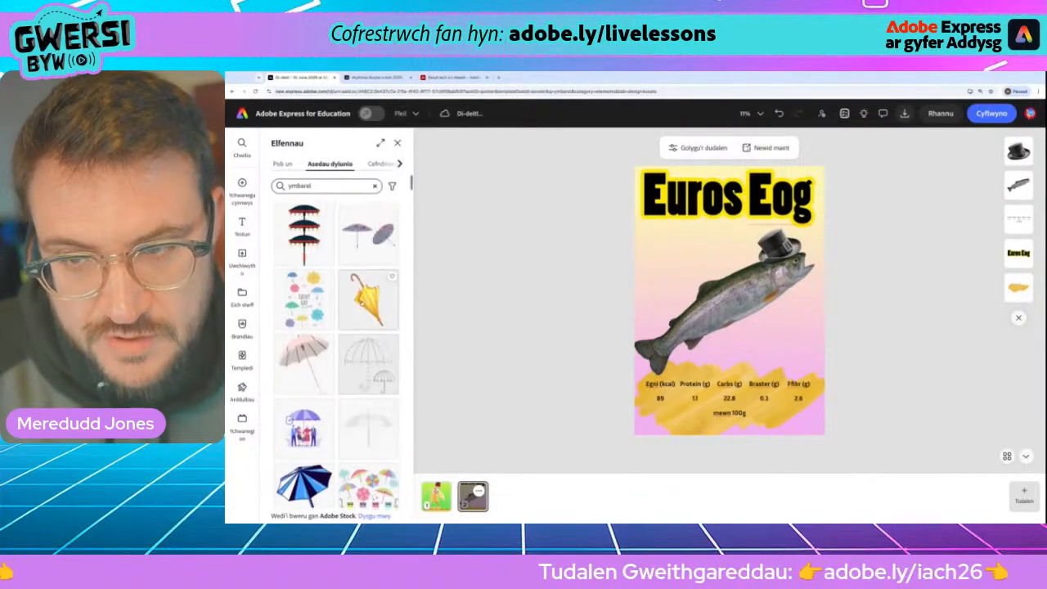
- Add the folded yellow umbrella to the poster, shrink and tilt it, and place it along the fish's belly below the head
{"action": "left_click_drag", "start_coordinate": [378, 299], "coordinate": [739, 322]}
{"action": "left_click_drag", "start_coordinate": [779, 356], "coordinate": [698, 293]}
{"action": "left_click_drag", "start_coordinate": [762, 318], "coordinate": [759, 303]}
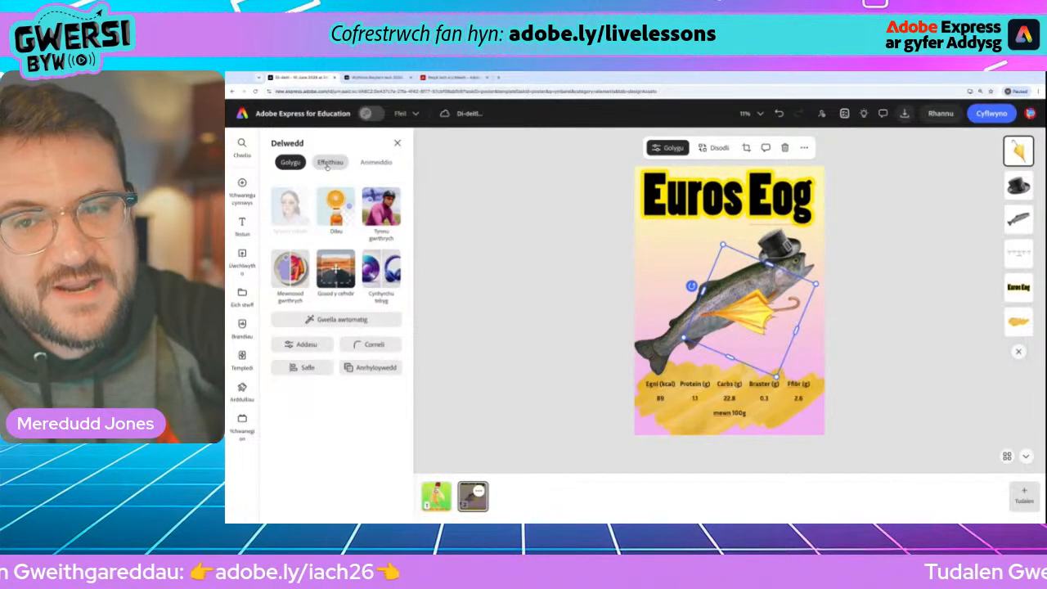
- Apply the Deuliw duotone effect to the umbrella with light grey shadows and black highlights
{"action": "left_click", "coordinate": [330, 162]}
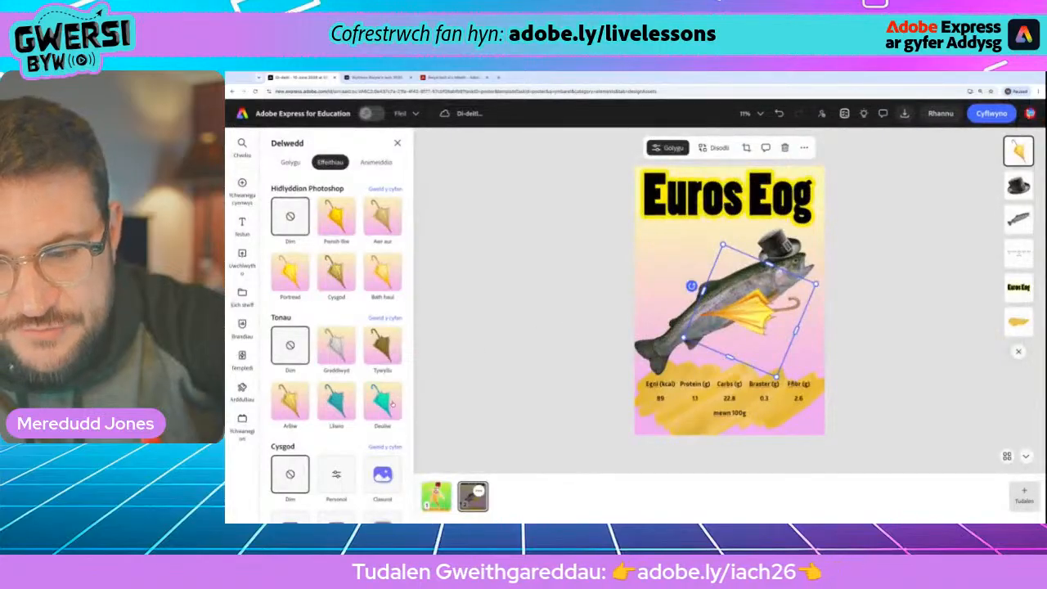
{"action": "left_click", "coordinate": [388, 403]}
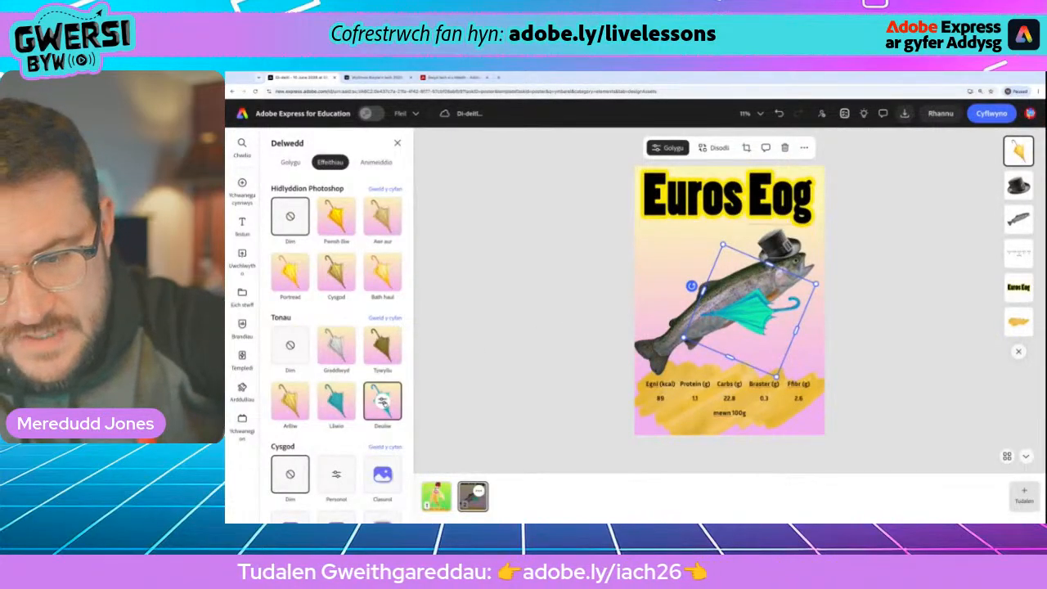
{"action": "left_click", "coordinate": [382, 401]}
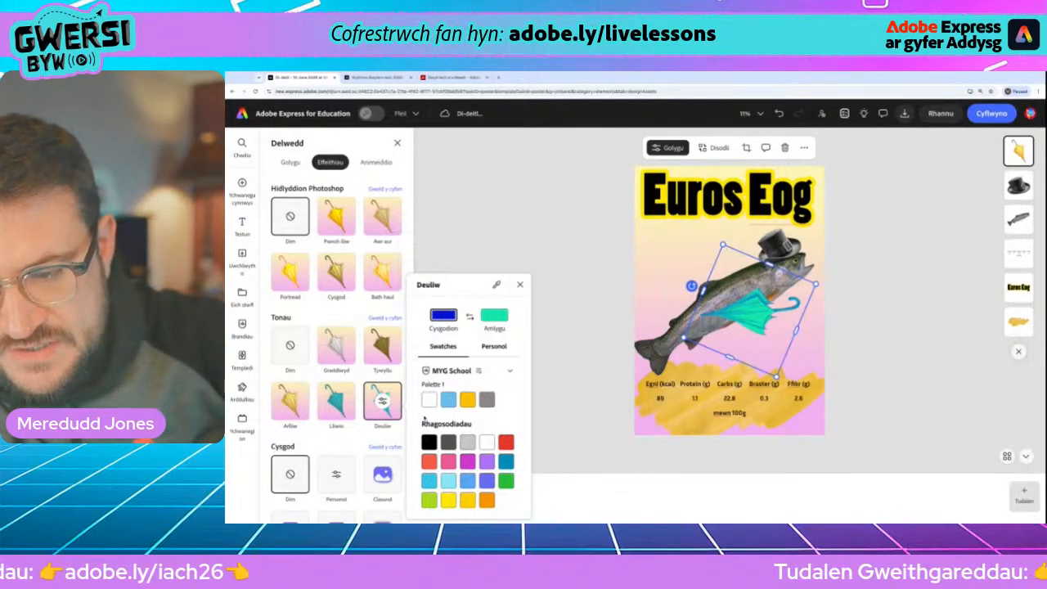
{"action": "left_click", "coordinate": [428, 441]}
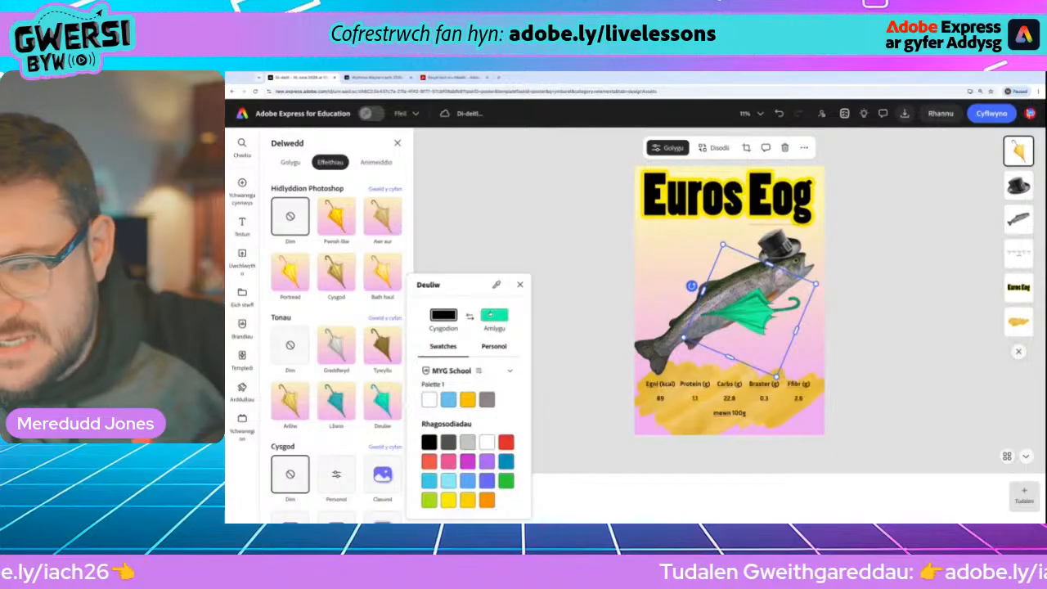
{"action": "left_click", "coordinate": [467, 441]}
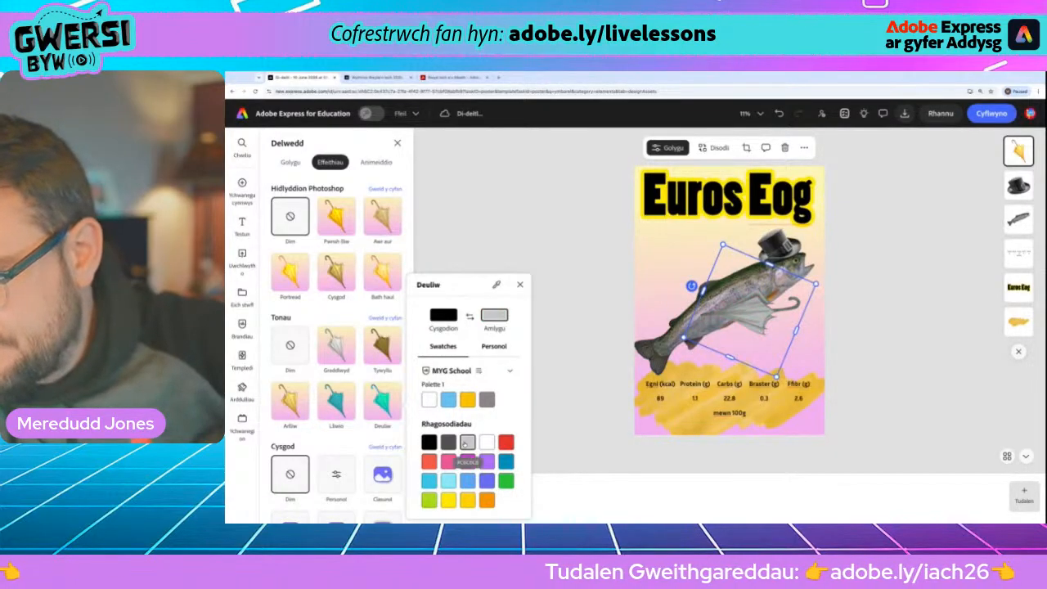
{"action": "left_click", "coordinate": [448, 442]}
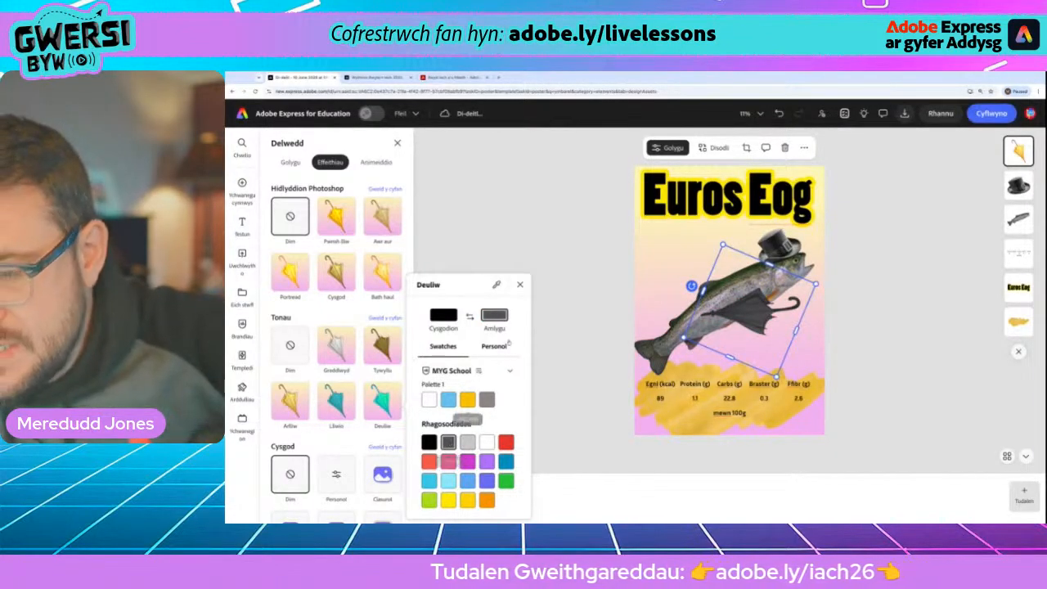
{"action": "left_click", "coordinate": [467, 442]}
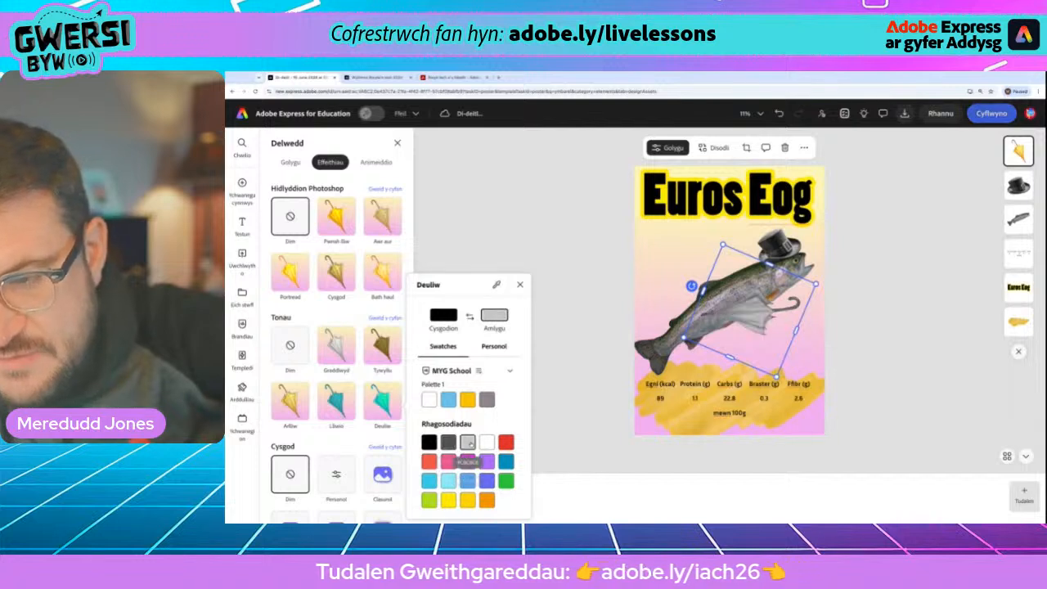
{"action": "left_click", "coordinate": [470, 316]}
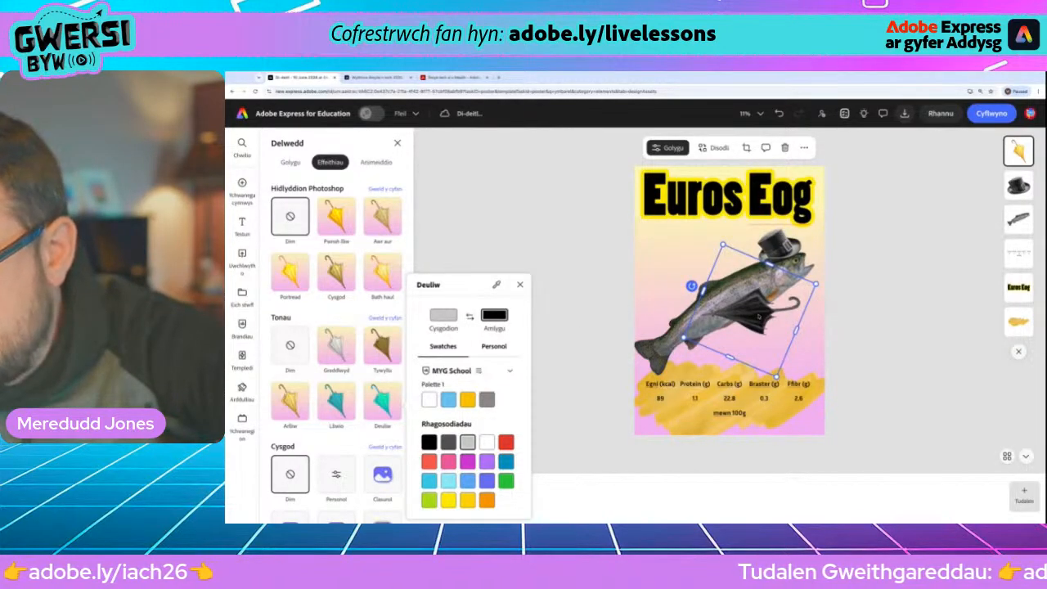
- Inspect the recoloured umbrella, then reapply the Deuliw effect using black and light grey, swapped so black is the highlight colour
{"action": "left_click", "coordinate": [757, 316]}
{"action": "scroll", "coordinate": [768, 322], "scroll_direction": "up", "scroll_amount": 2}
{"action": "scroll", "coordinate": [768, 322], "scroll_direction": "up", "scroll_amount": 4}
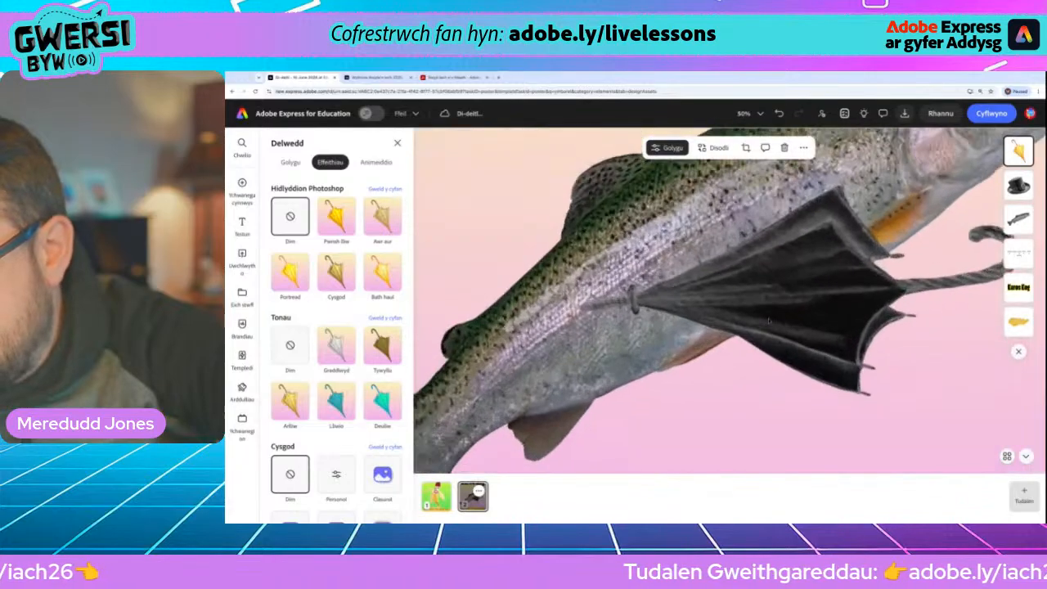
{"action": "scroll", "coordinate": [808, 317], "scroll_direction": "down", "scroll_amount": 5}
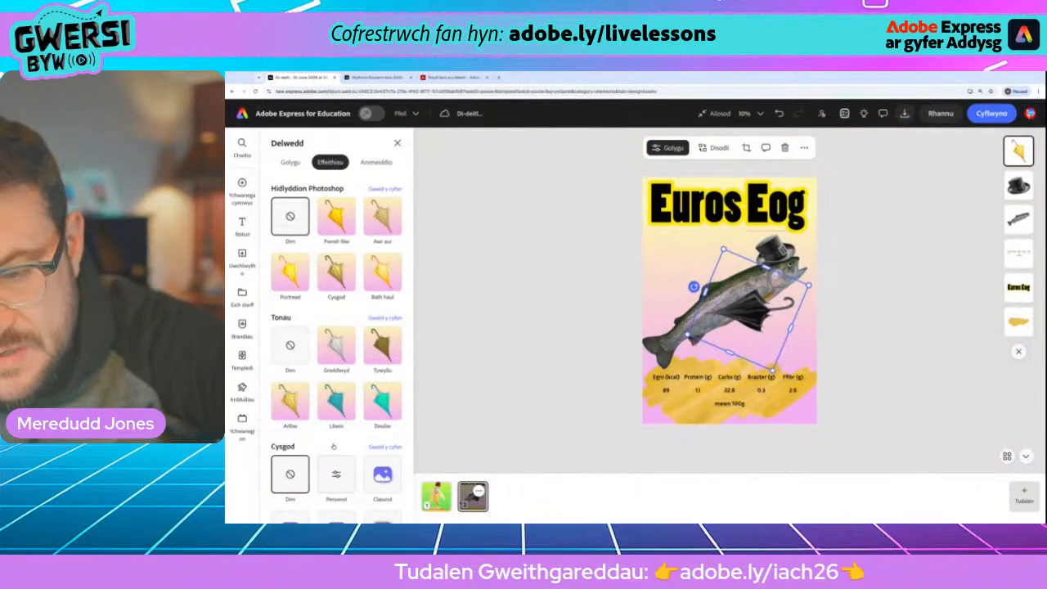
{"action": "left_click", "coordinate": [378, 407]}
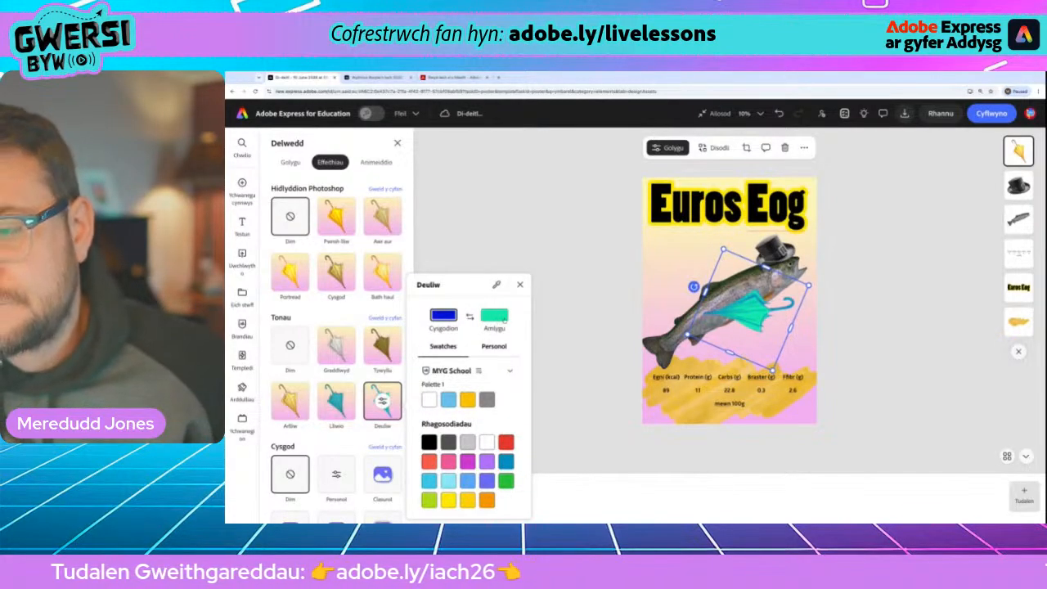
{"action": "left_click", "coordinate": [429, 441]}
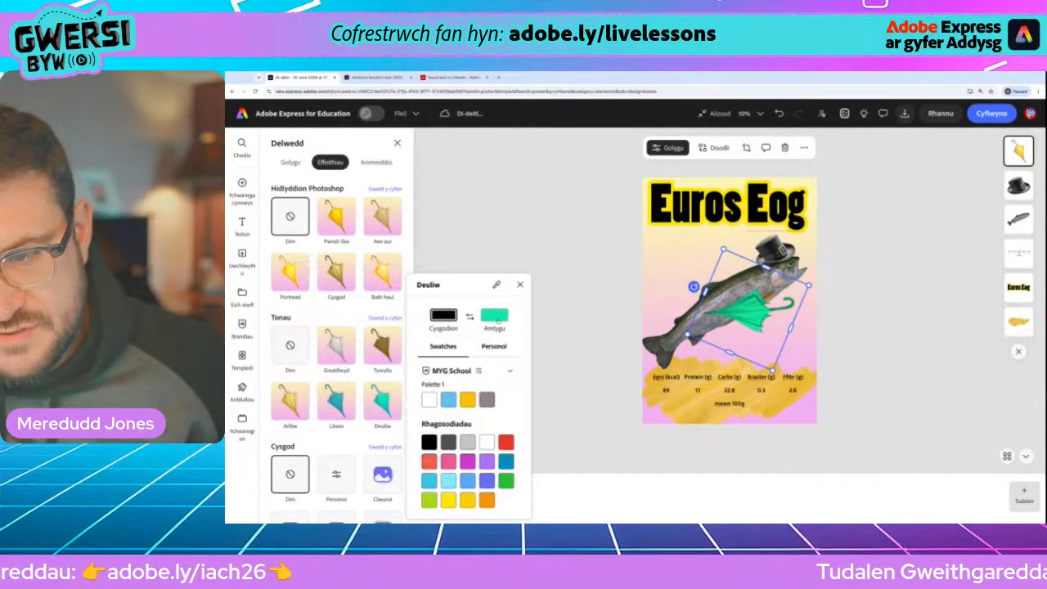
{"action": "left_click", "coordinate": [467, 441]}
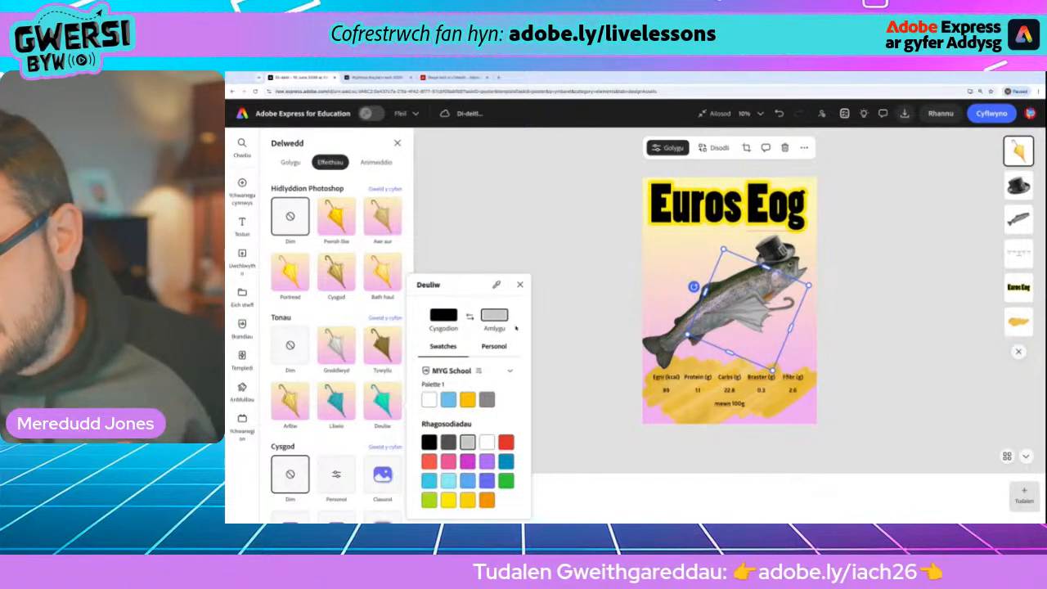
{"action": "left_click", "coordinate": [469, 318]}
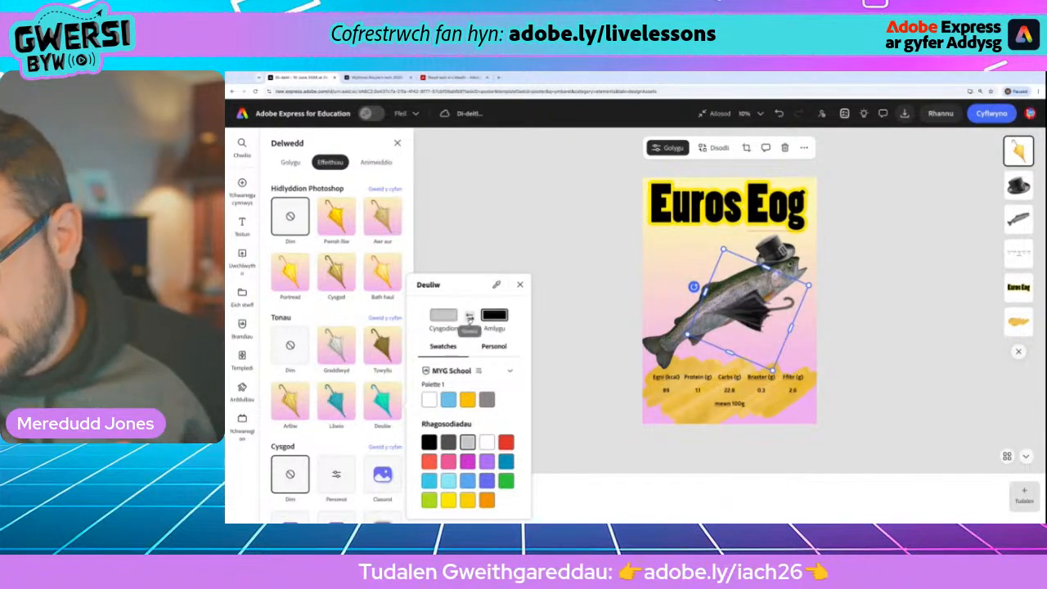
{"action": "left_click", "coordinate": [598, 247]}
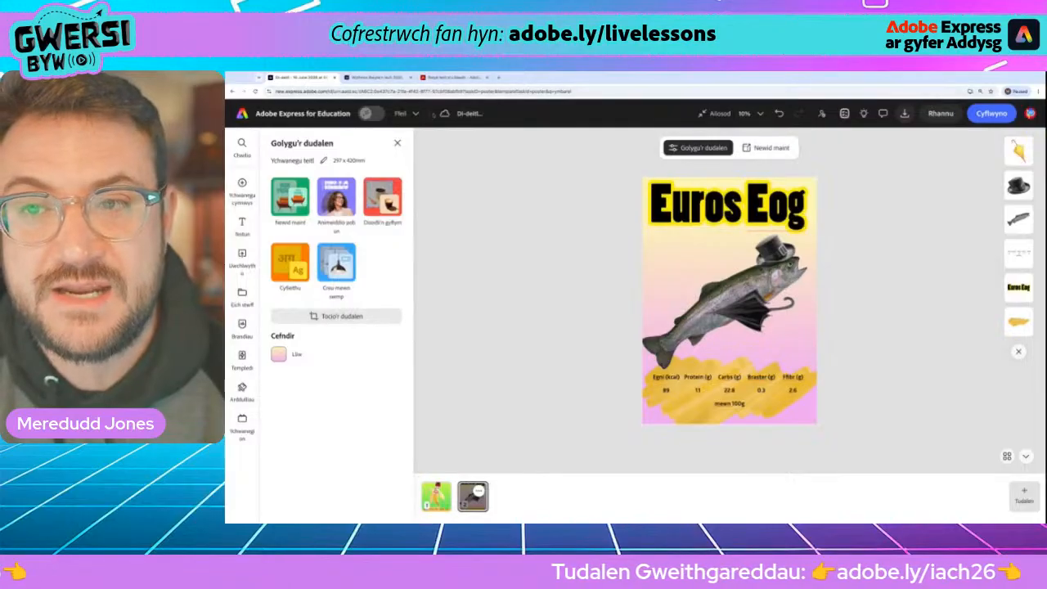
- Look up the salmon row in the food table and set the poster's Egni (kcal) to 208 and Protein (g) to 20.4
{"action": "left_click", "coordinate": [397, 78]}
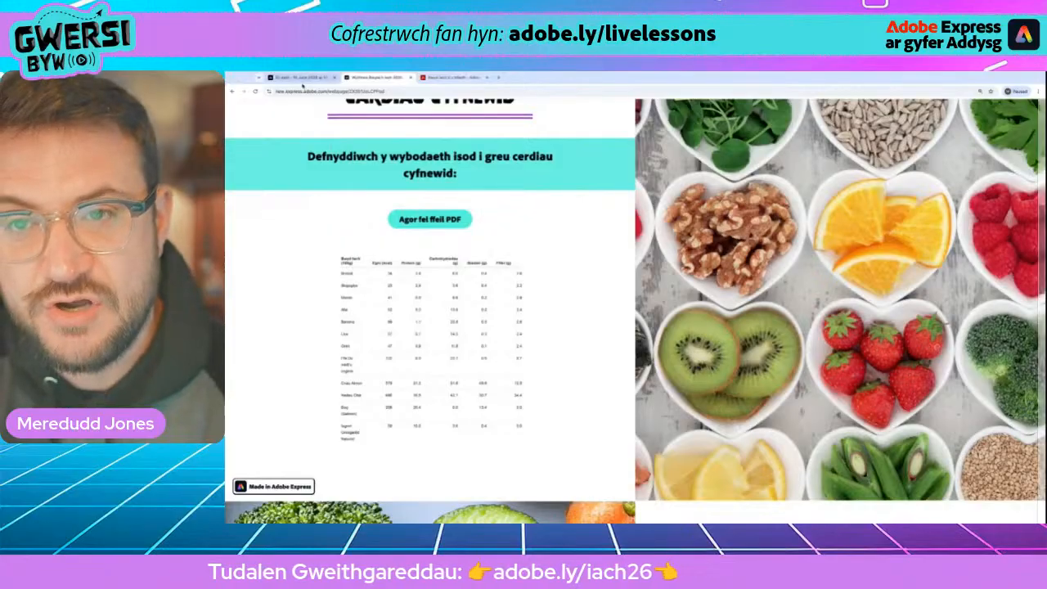
{"action": "left_click", "coordinate": [302, 77]}
{"action": "left_click", "coordinate": [665, 391]}
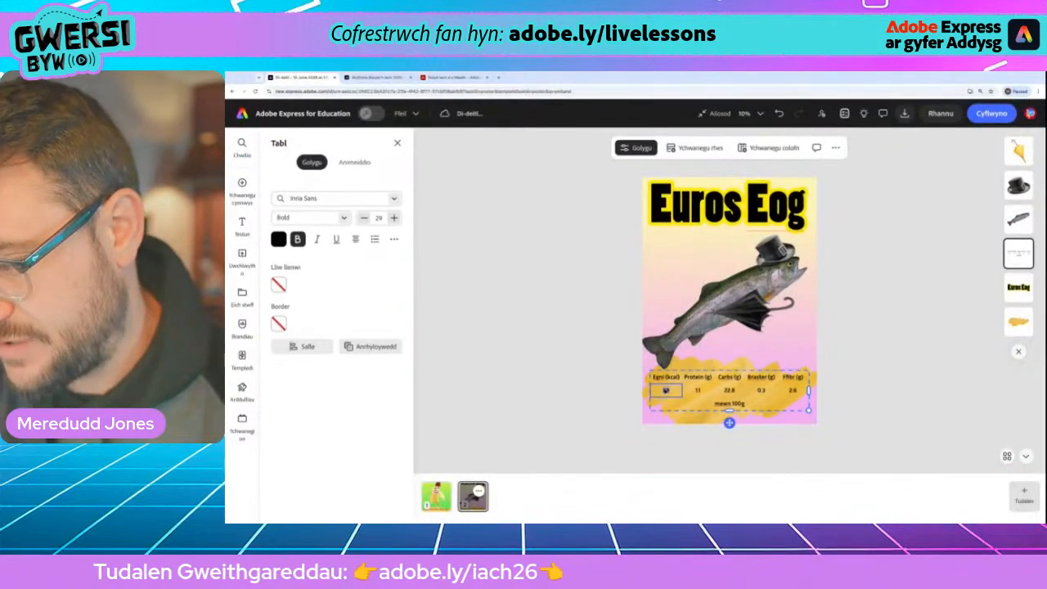
{"action": "type", "text": "208"}
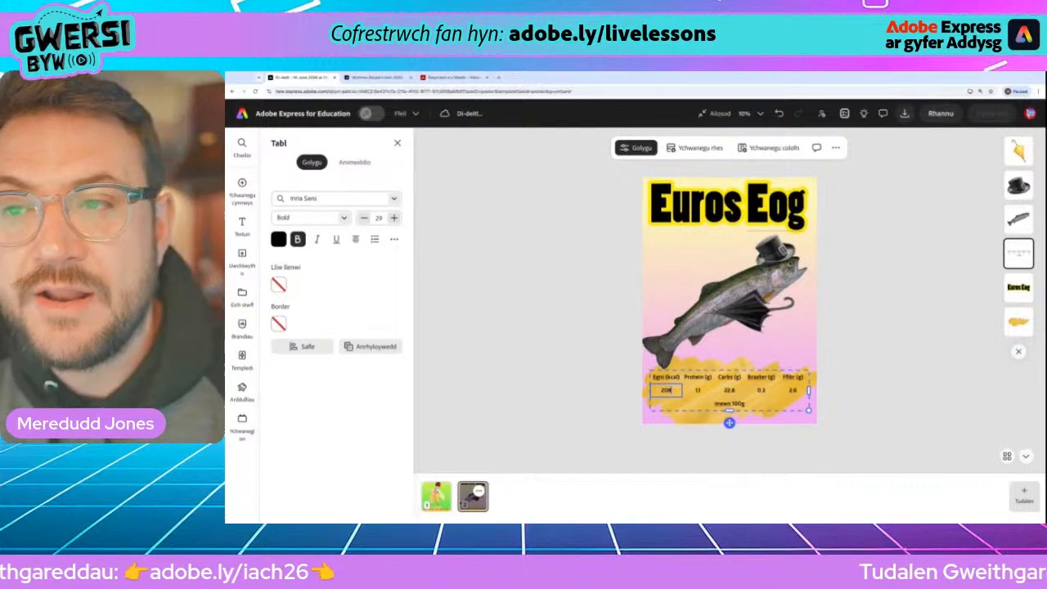
{"action": "key", "text": "ctrl+Tab"}
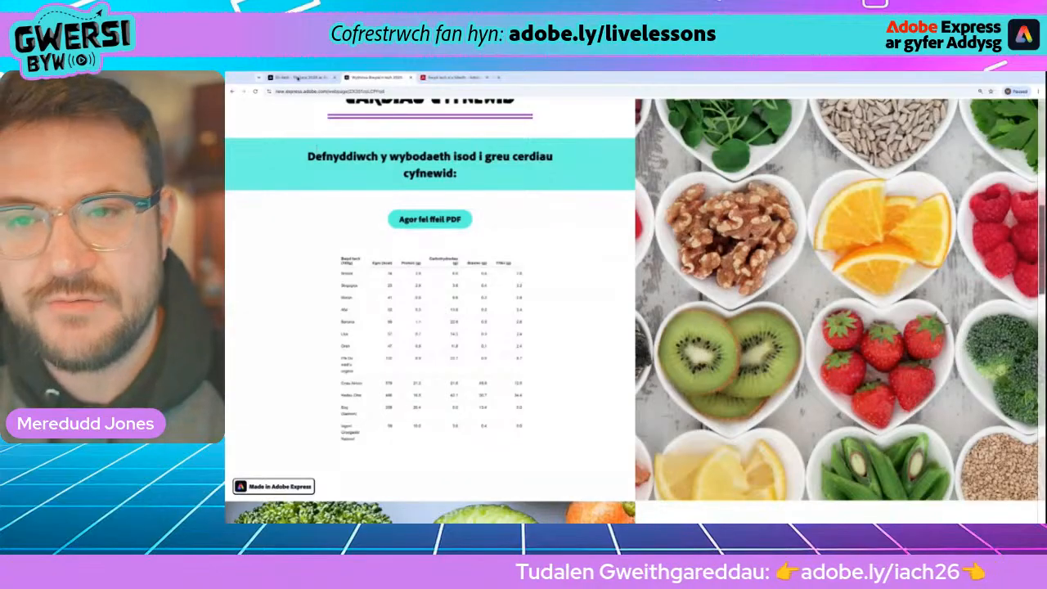
{"action": "left_click", "coordinate": [294, 78]}
{"action": "key", "text": "Tab"}
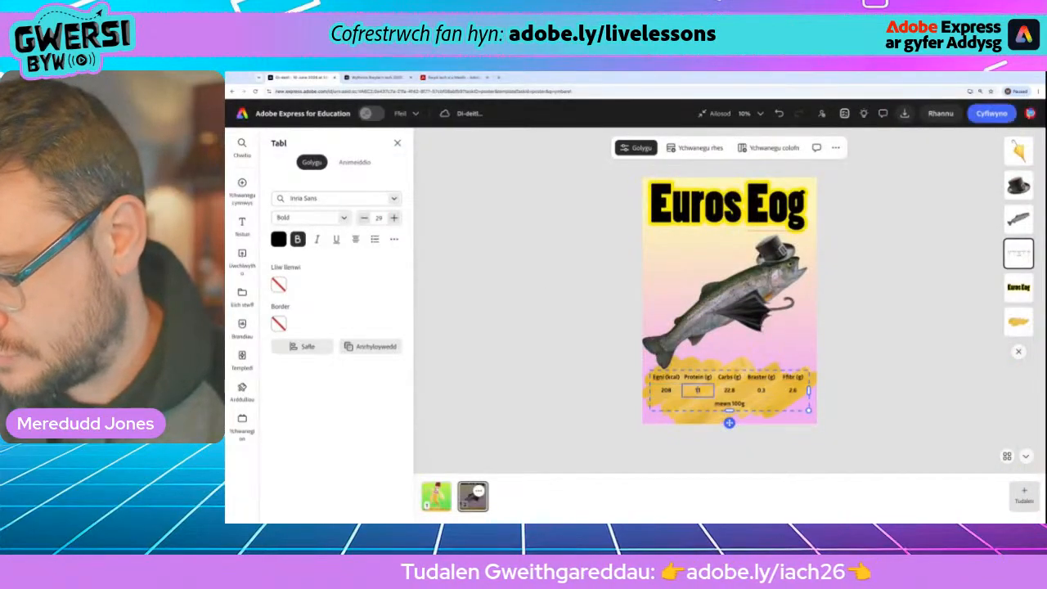
{"action": "type", "text": "20.4"}
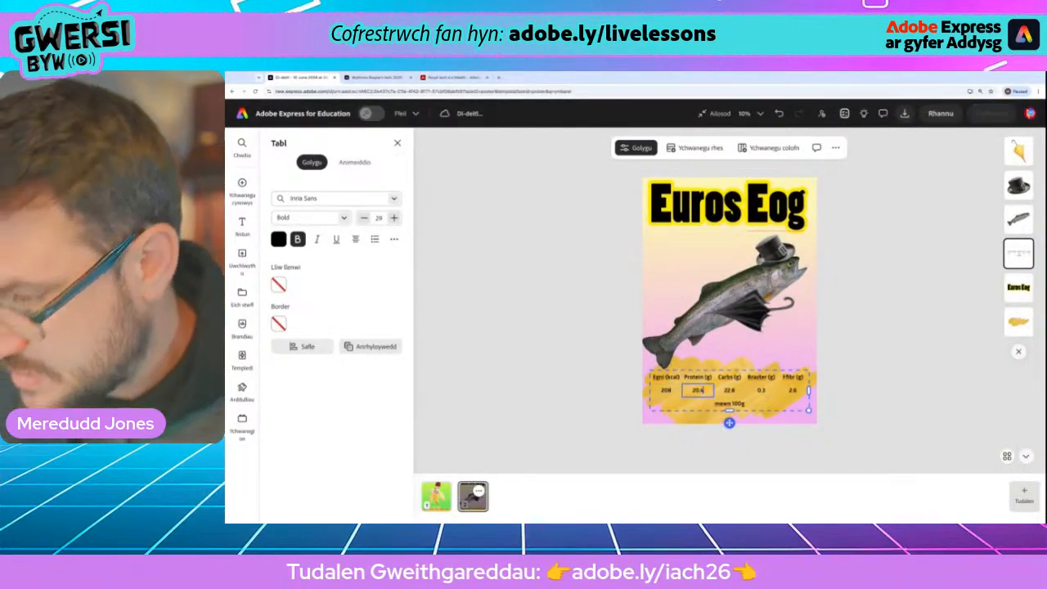
- Check the remaining salmon values in the food table and set Carbs to 0.0, Braster to 13.4 and Ffibr to 0.0
{"action": "left_click", "coordinate": [369, 78]}
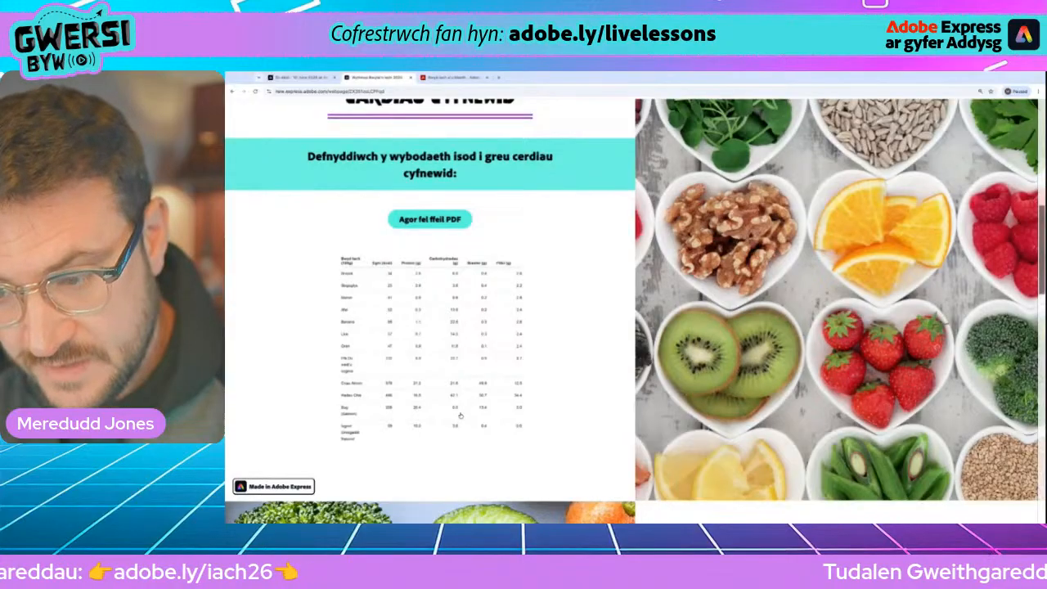
{"action": "key", "text": "ctrl+shift+Tab"}
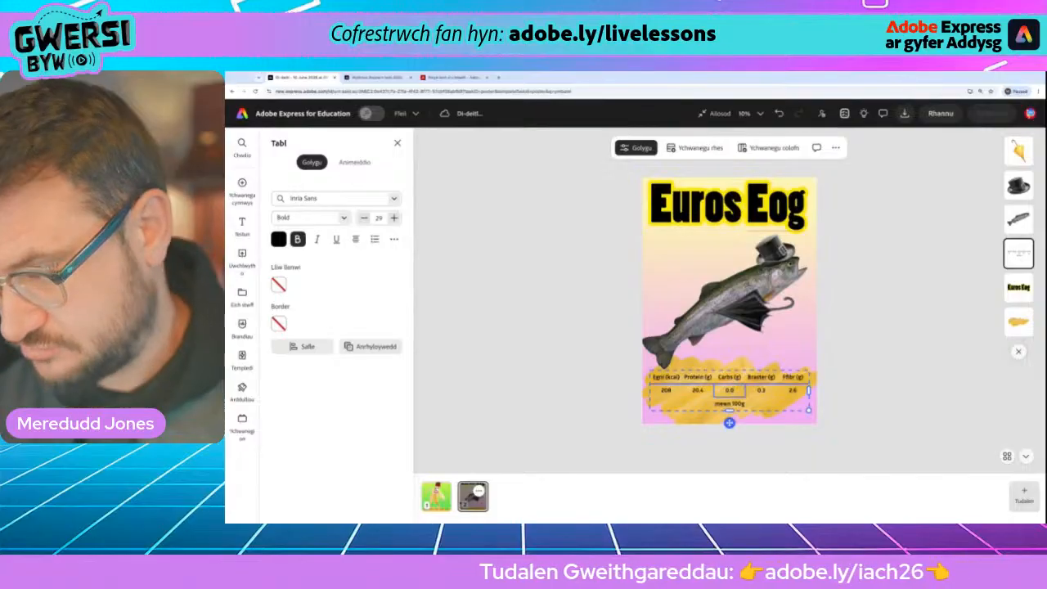
{"action": "left_click", "coordinate": [369, 77]}
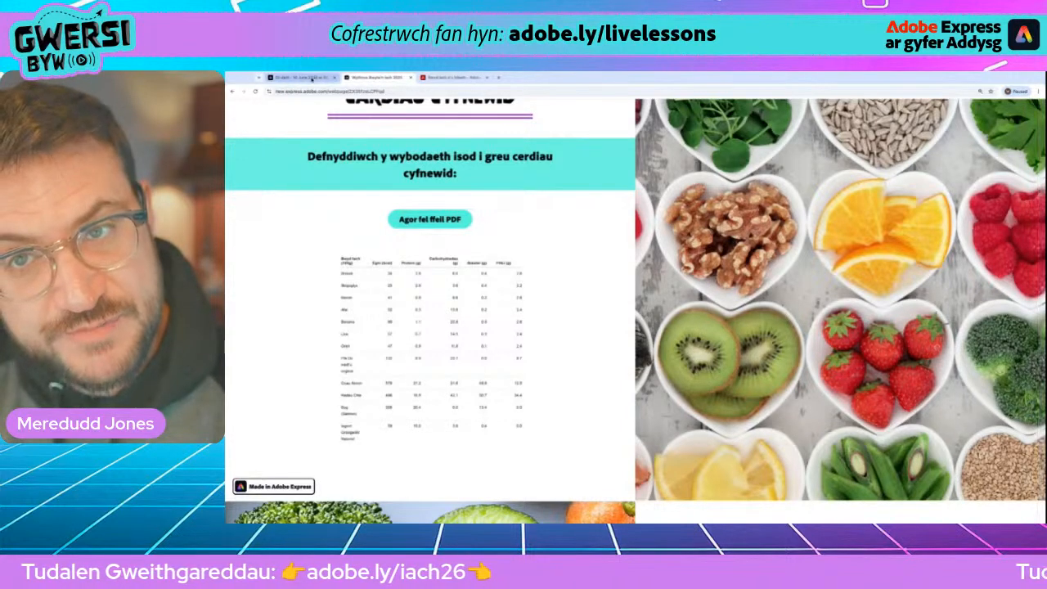
{"action": "key", "text": "ctrl+shift+Tab"}
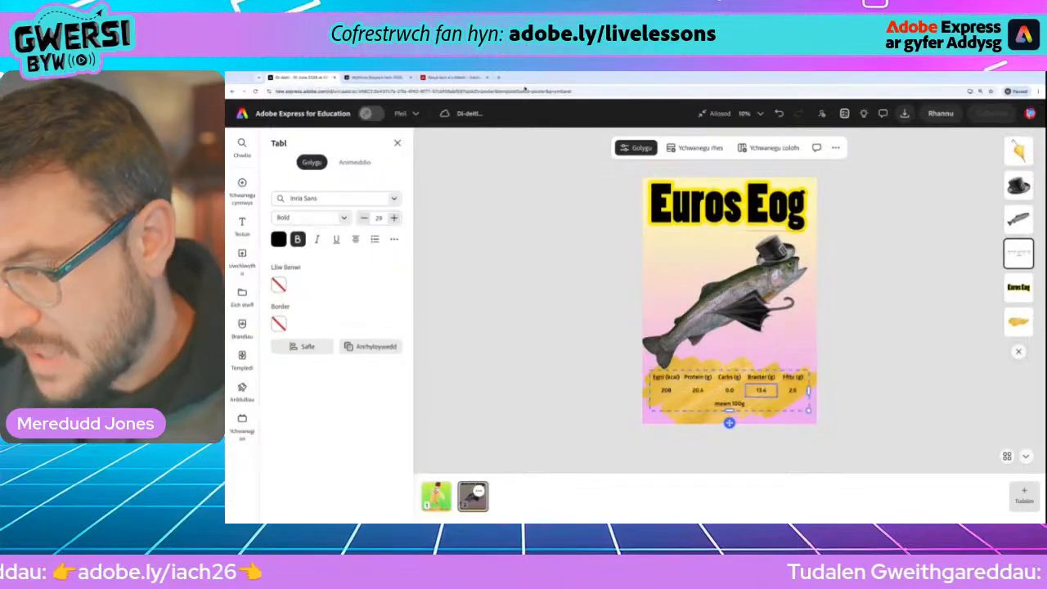
{"action": "left_click", "coordinate": [375, 78]}
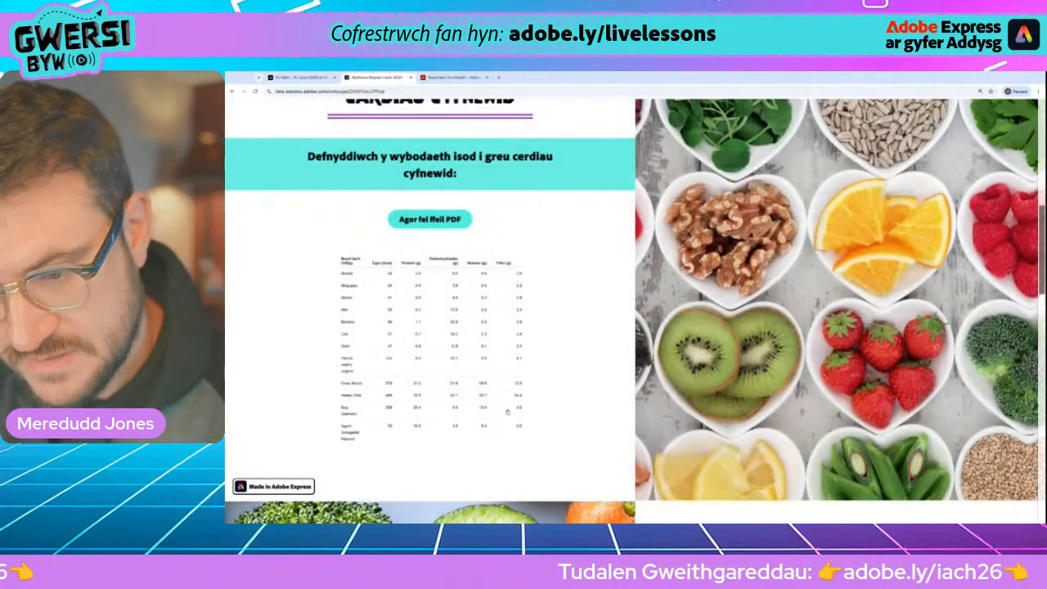
{"action": "key", "text": "ctrl+shift+Tab"}
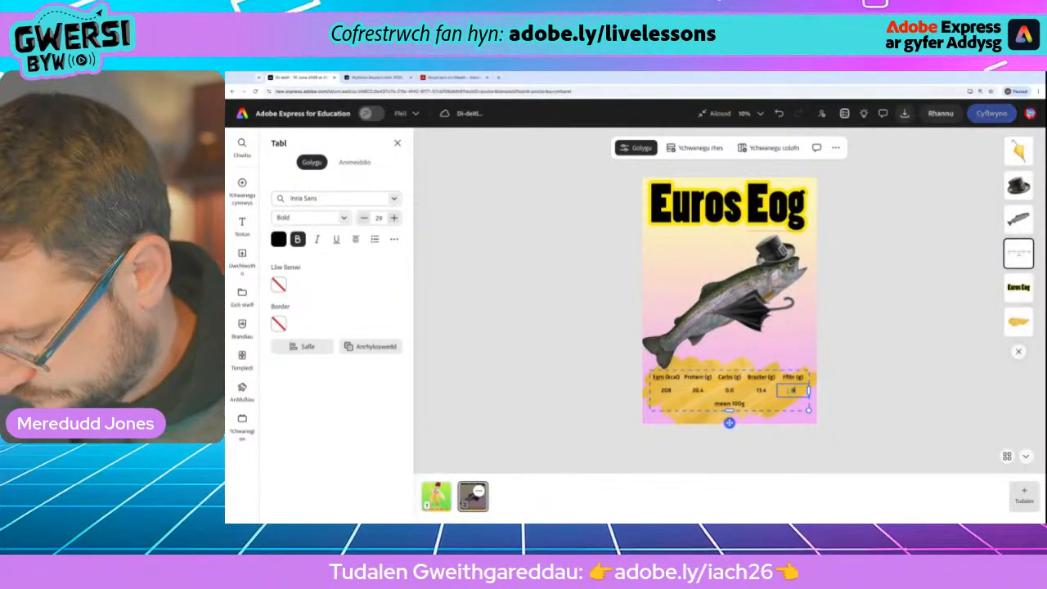
{"action": "left_click", "coordinate": [938, 371]}
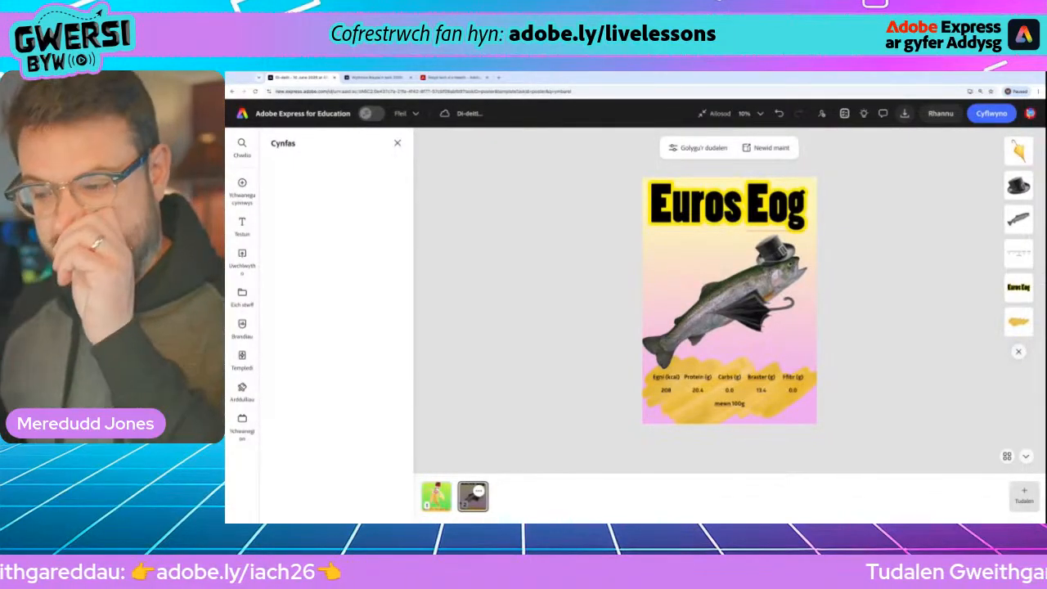
- Delete the yellow paint stroke behind the nutrition table and search the design assets for "paent"
{"action": "left_click", "coordinate": [1019, 321]}
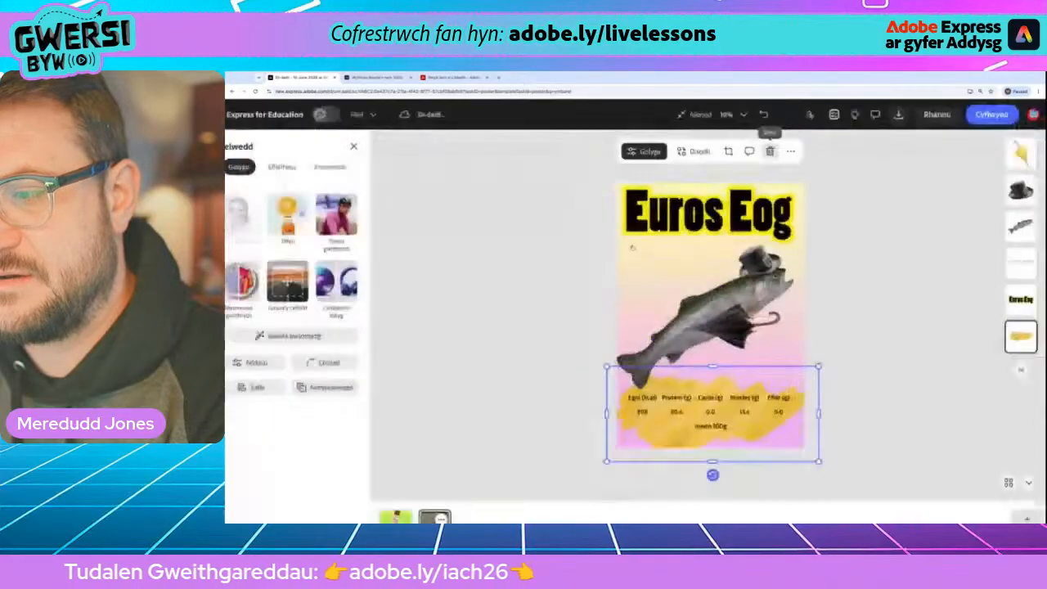
{"action": "left_click", "coordinate": [769, 151]}
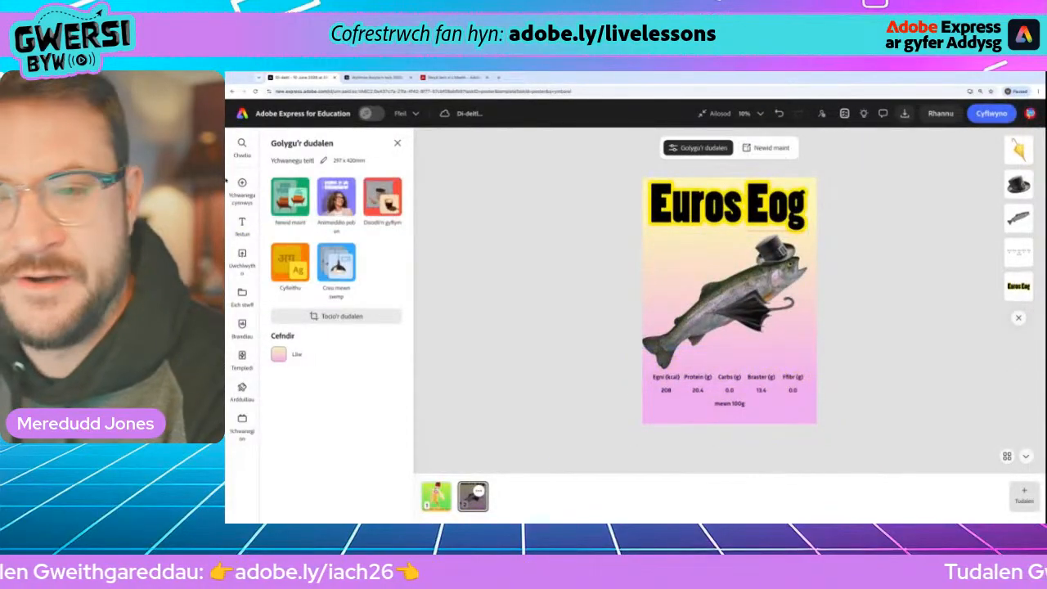
{"action": "left_click", "coordinate": [241, 183]}
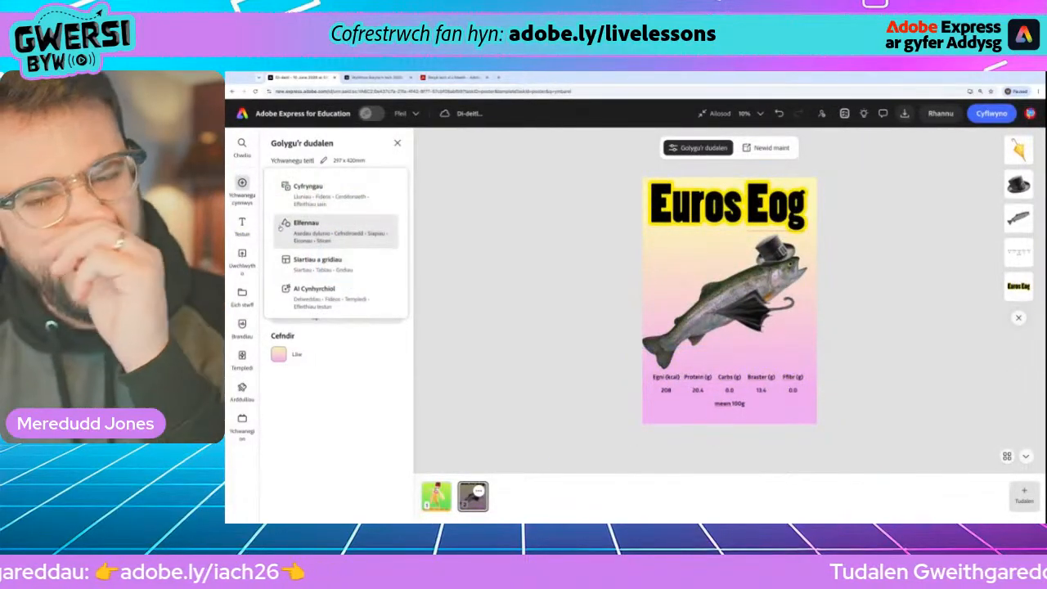
{"action": "left_click", "coordinate": [304, 227]}
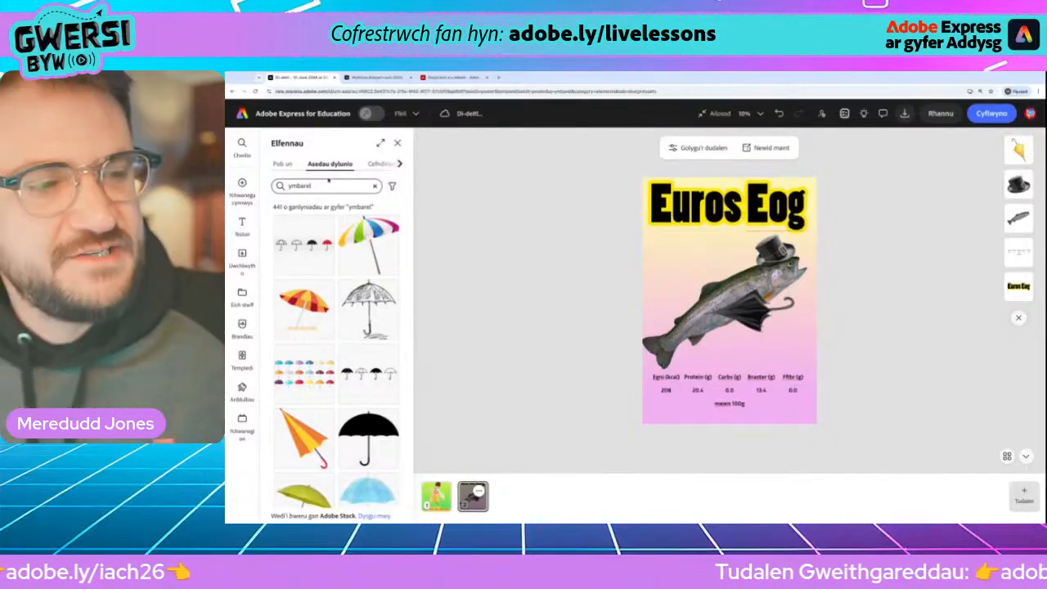
{"action": "left_click", "coordinate": [319, 187]}
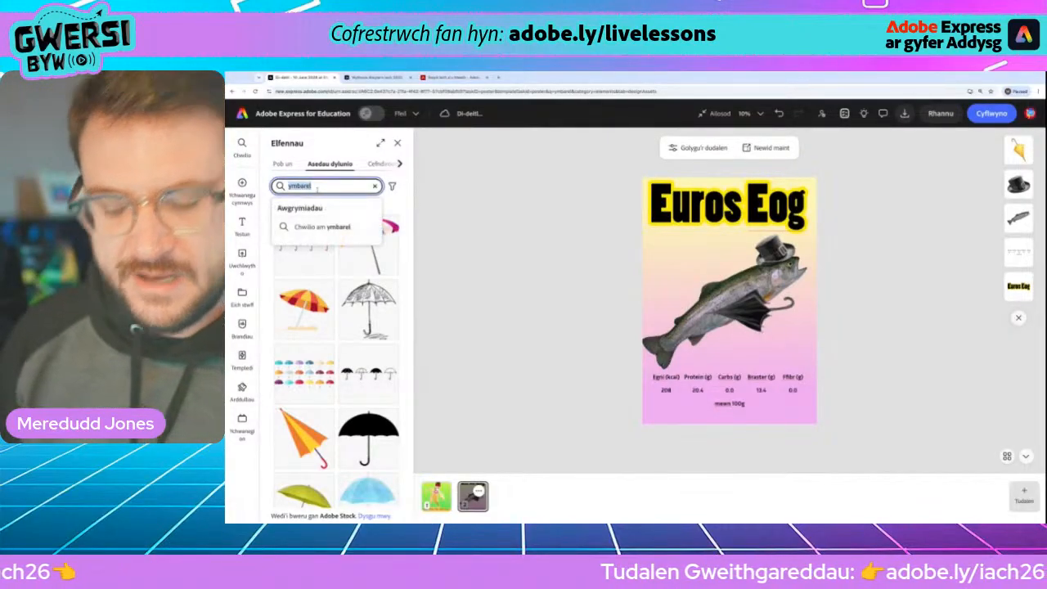
{"action": "type", "text": "paent"}
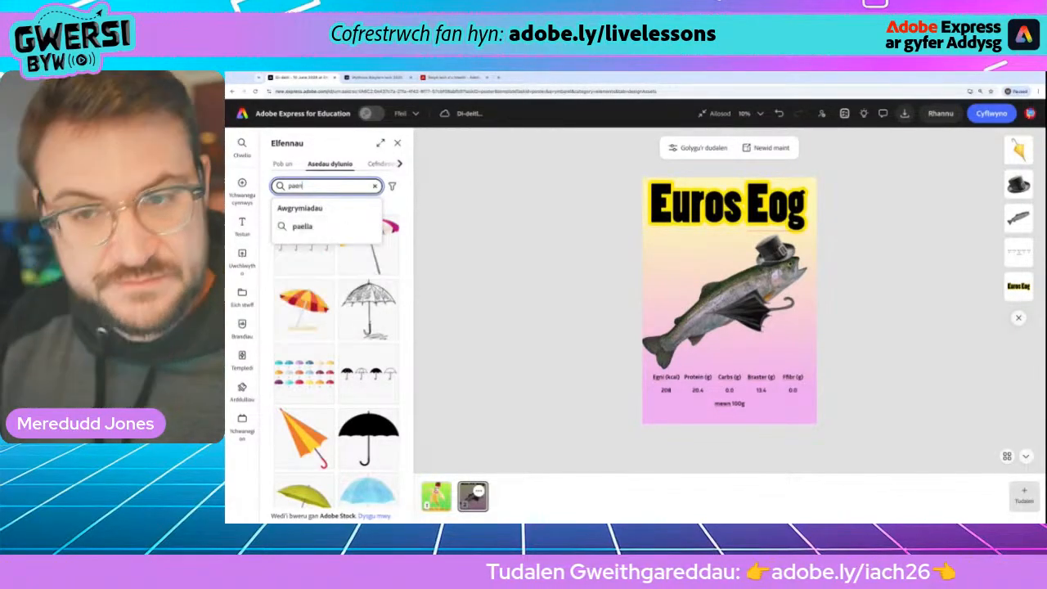
{"action": "key", "text": "Return"}
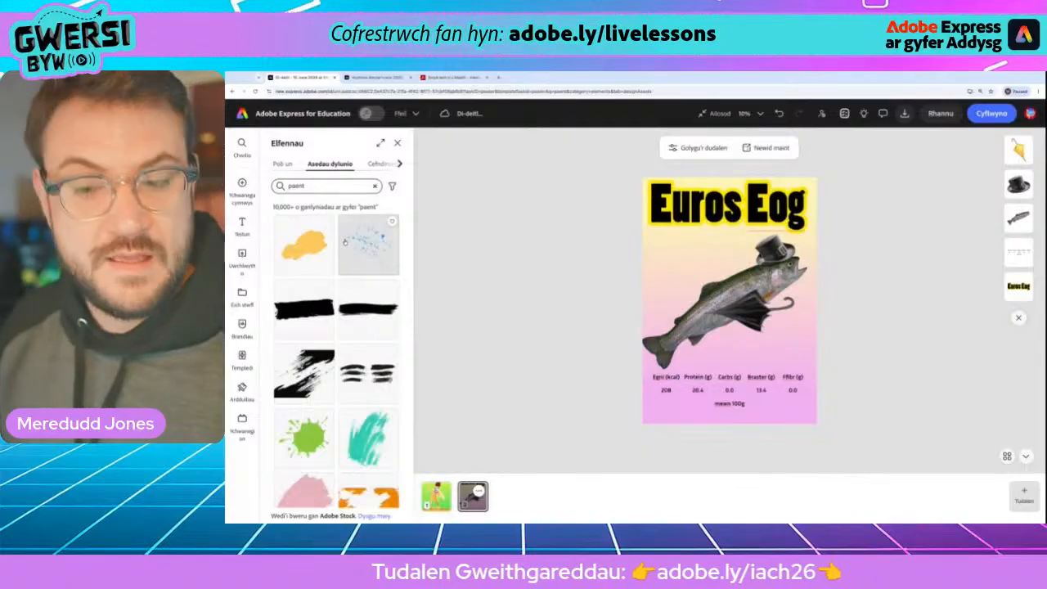
- Browse the paint results and add the teal brush stroke to the poster
{"action": "scroll", "coordinate": [336, 309], "scroll_direction": "down", "scroll_amount": 3}
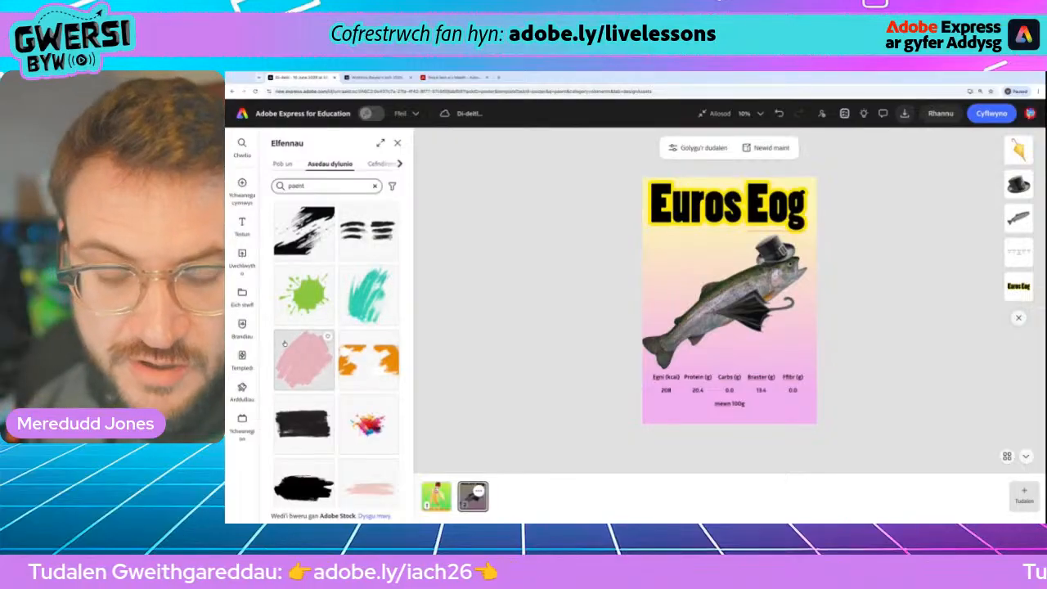
{"action": "scroll", "coordinate": [286, 344], "scroll_direction": "down", "scroll_amount": 5}
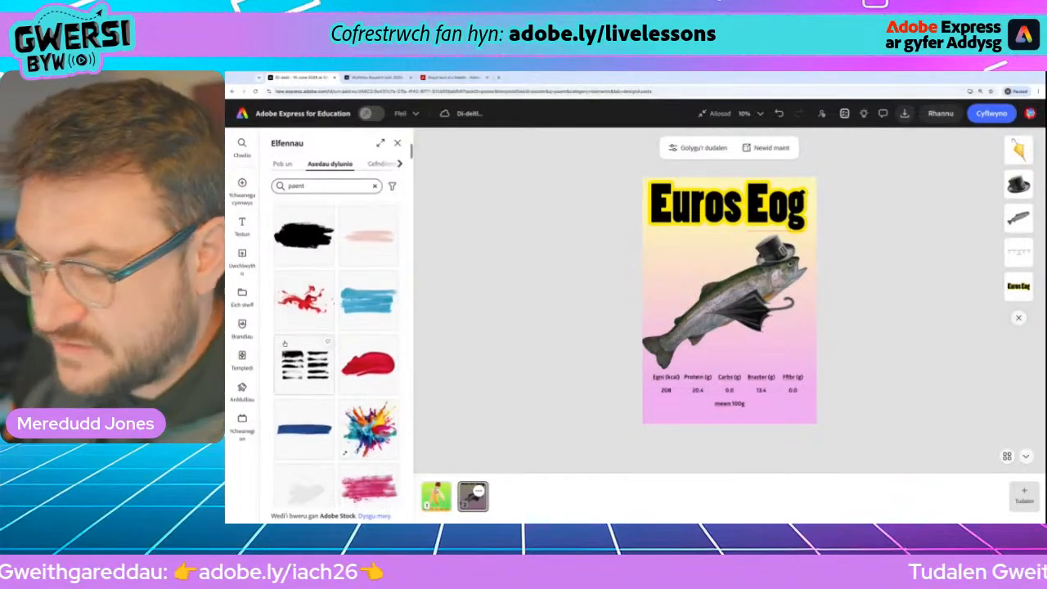
{"action": "scroll", "coordinate": [284, 343], "scroll_direction": "down", "scroll_amount": 5}
{"action": "scroll", "coordinate": [273, 340], "scroll_direction": "down", "scroll_amount": 8}
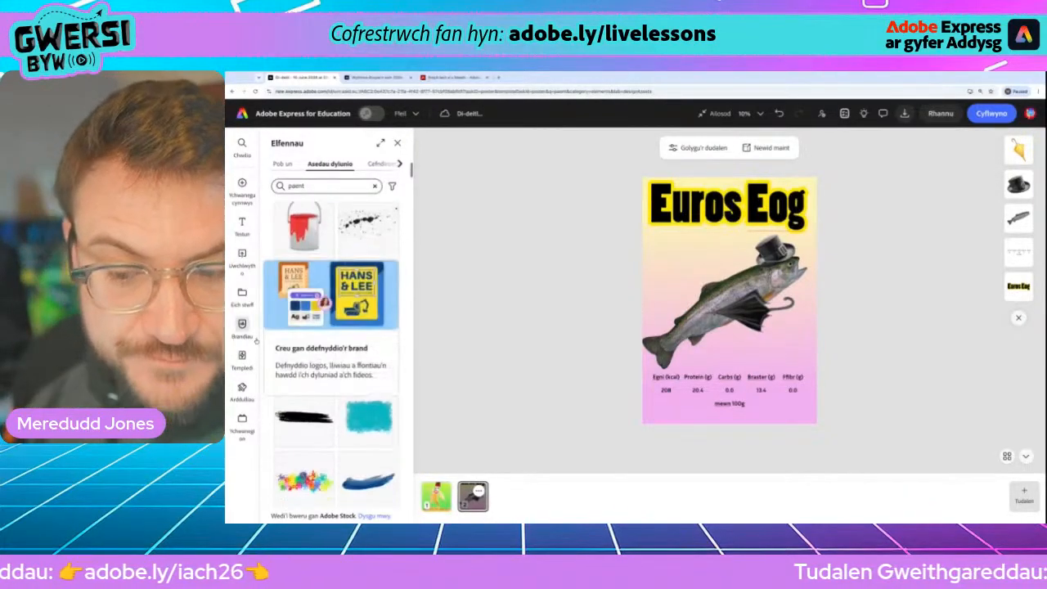
{"action": "scroll", "coordinate": [279, 343], "scroll_direction": "down", "scroll_amount": 1}
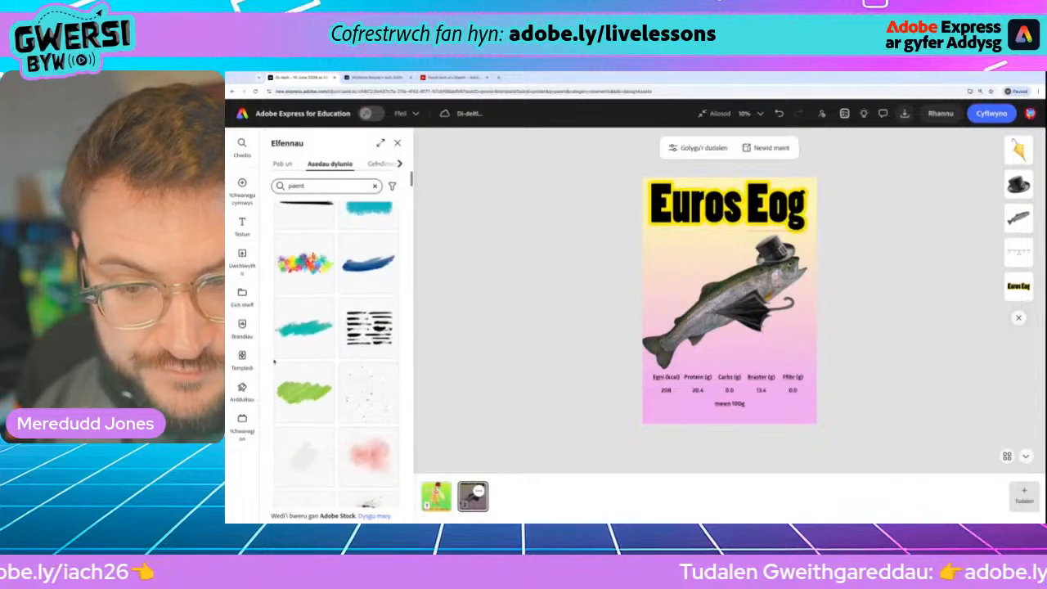
{"action": "left_click", "coordinate": [303, 328]}
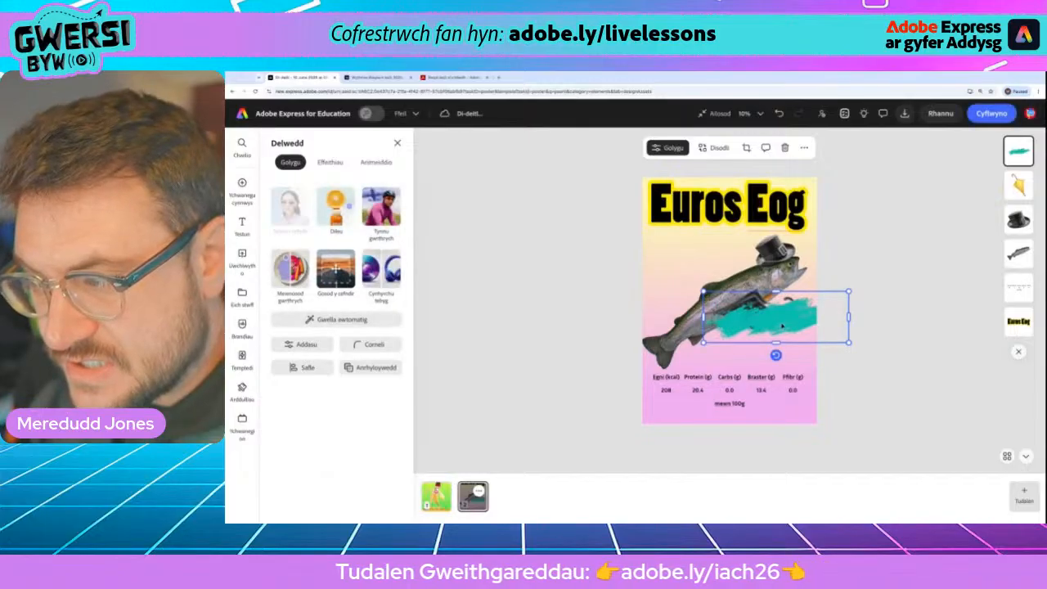
- Enlarge and slightly tilt the teal stroke over the nutrition table, and send it behind all the other layers
{"action": "left_click_drag", "start_coordinate": [777, 321], "coordinate": [701, 384]}
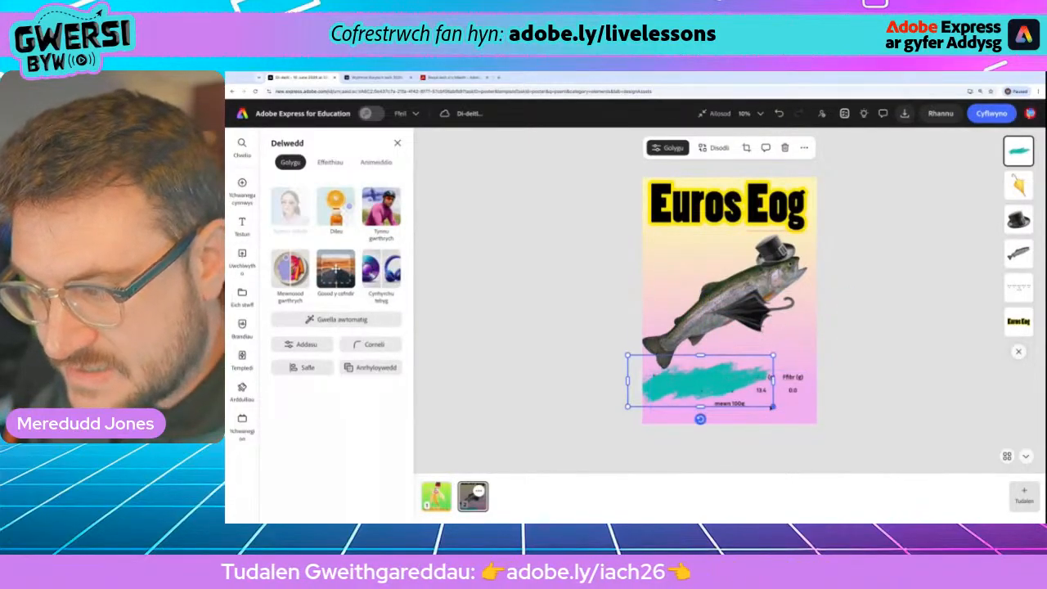
{"action": "mouse_move", "coordinate": [773, 406]}
{"action": "left_mouse_down"}
{"action": "mouse_move", "coordinate": [832, 428]}
{"action": "mouse_move", "coordinate": [746, 398]}
{"action": "left_mouse_up"}
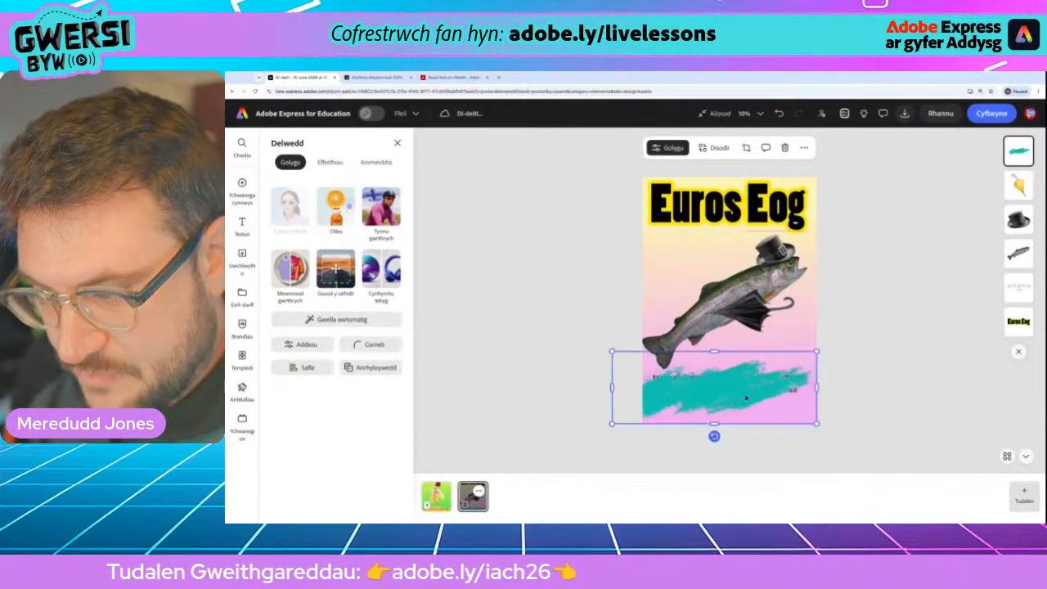
{"action": "left_click_drag", "start_coordinate": [712, 435], "coordinate": [709, 436]}
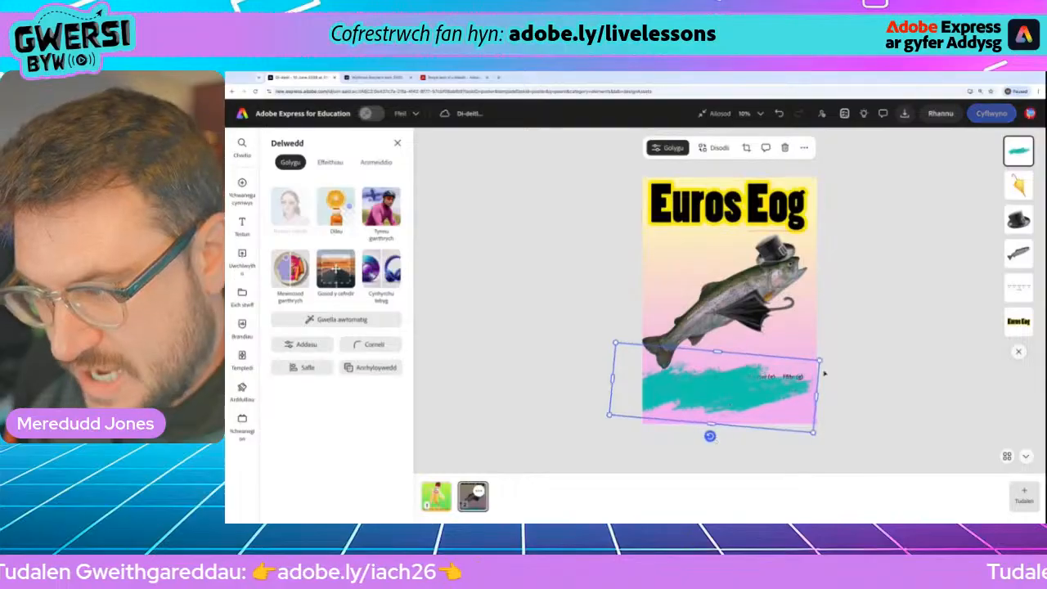
{"action": "left_click_drag", "start_coordinate": [800, 378], "coordinate": [775, 391]}
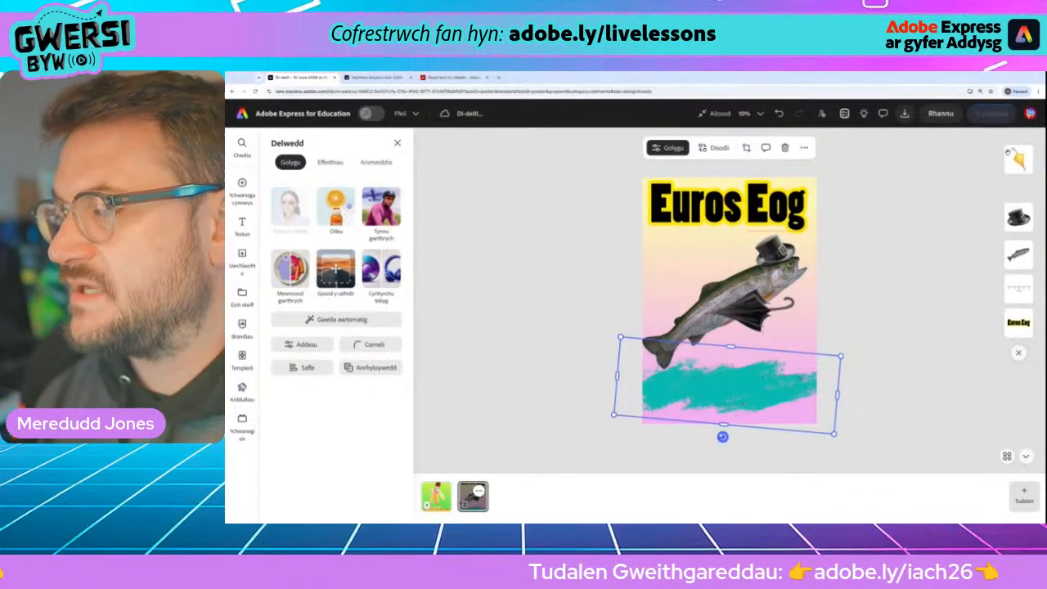
{"action": "left_click_drag", "start_coordinate": [1019, 152], "coordinate": [1018, 321]}
{"action": "left_click", "coordinate": [939, 335]}
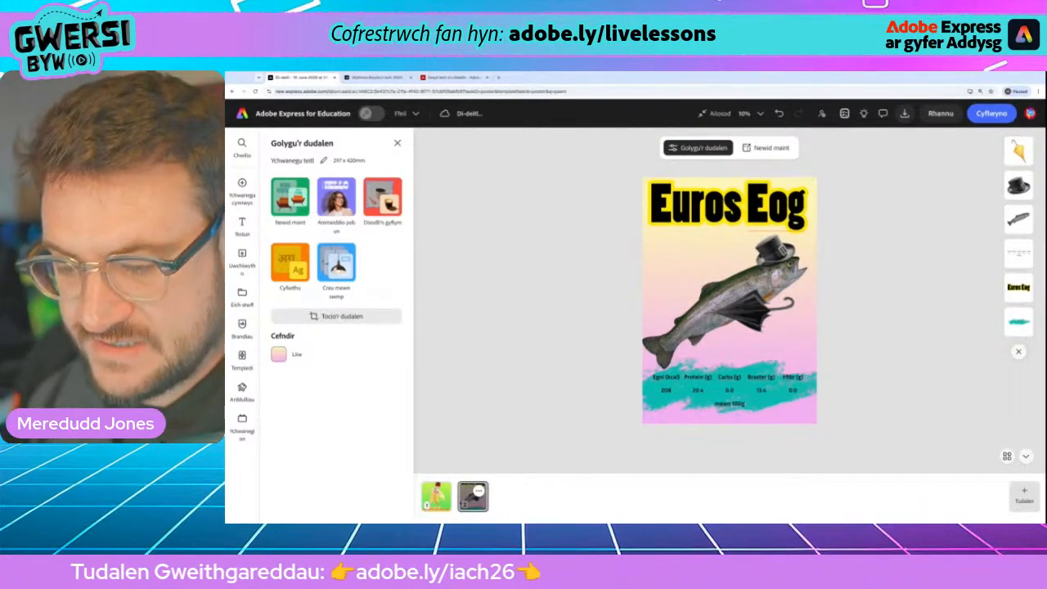
- Compare the finished Betsan Banana and Euros Eog posters by switching between the two pages
{"action": "left_click", "coordinate": [436, 496]}
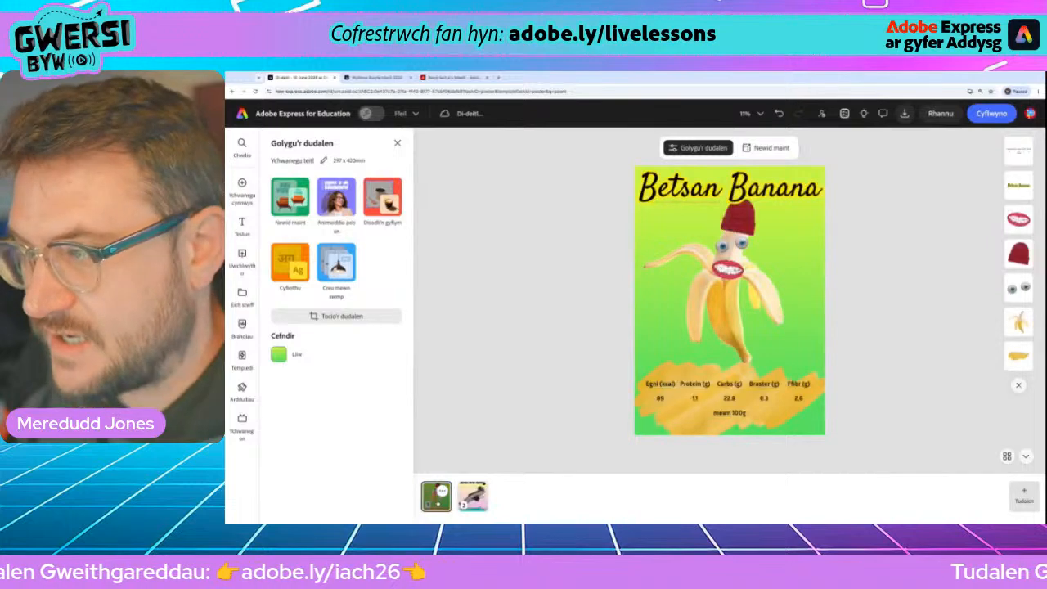
{"action": "left_click", "coordinate": [472, 498]}
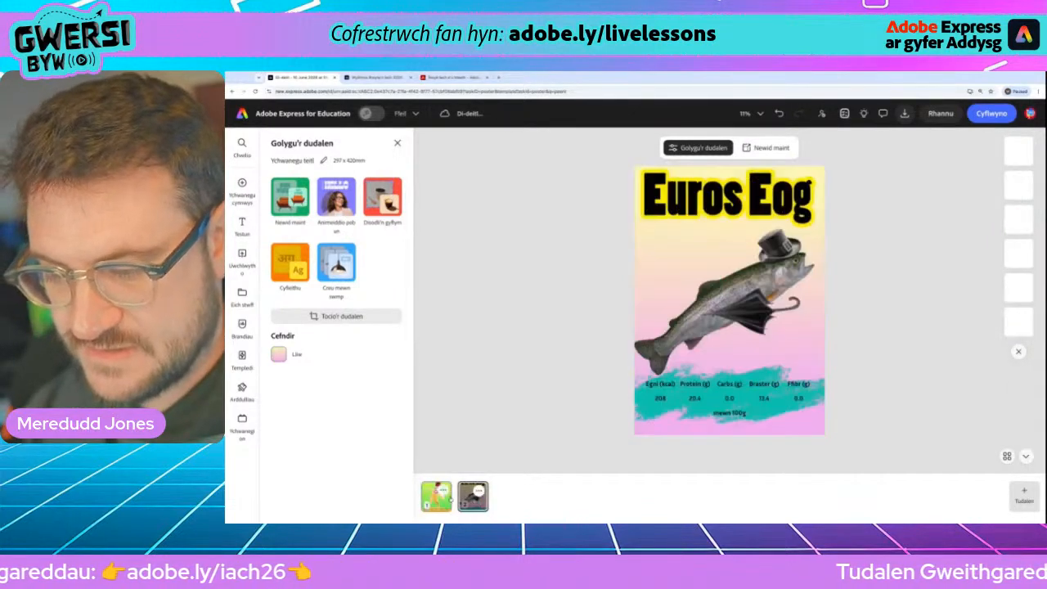
{"action": "left_click", "coordinate": [443, 502]}
{"action": "left_click", "coordinate": [474, 499]}
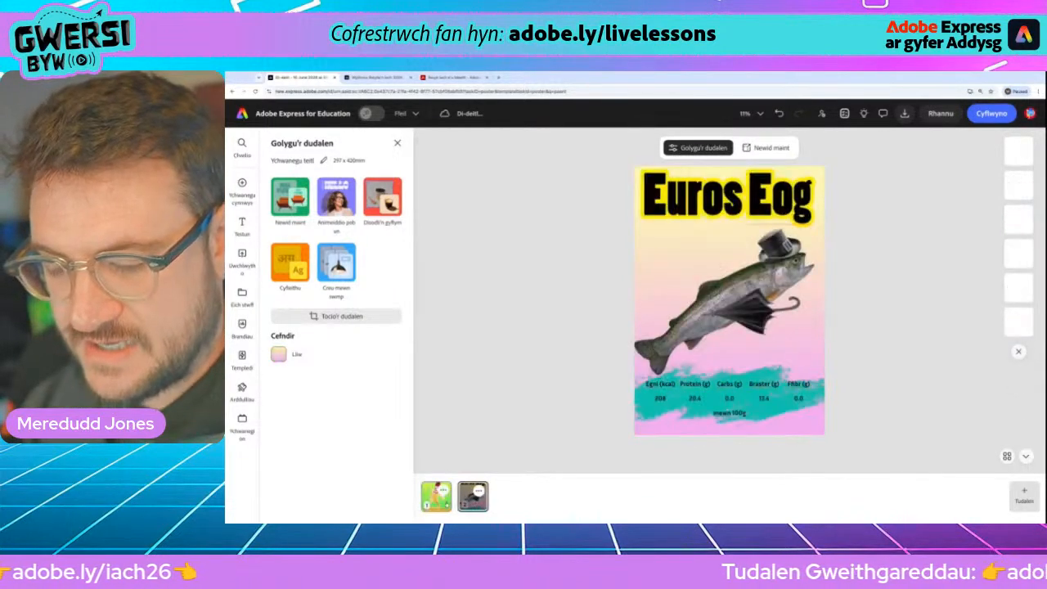
{"action": "left_click", "coordinate": [436, 496]}
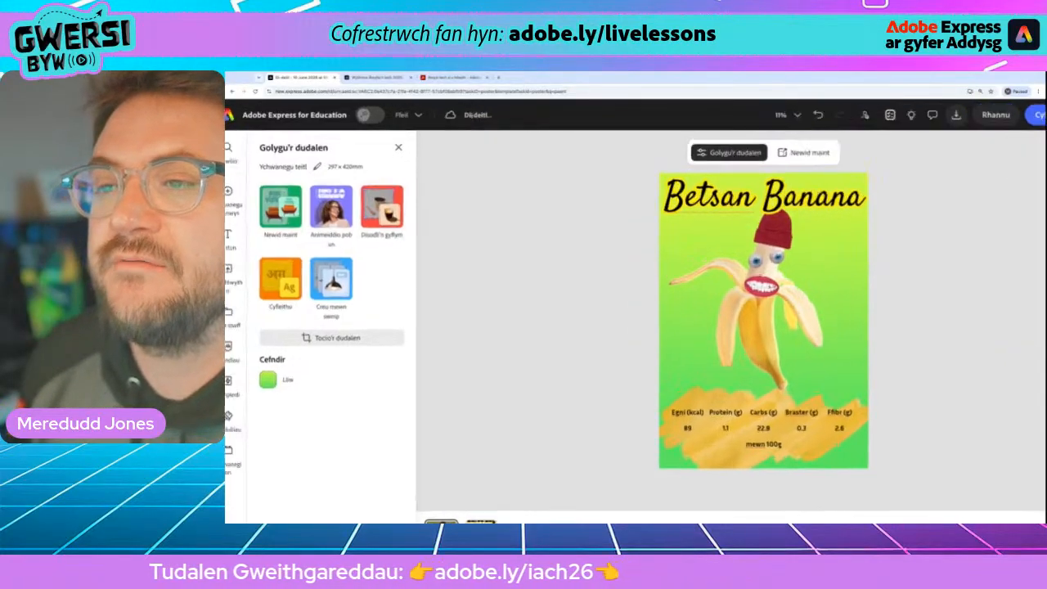
- Rename the document as "Cardiau Cyfnewid"
{"action": "left_click", "coordinate": [646, 142]}
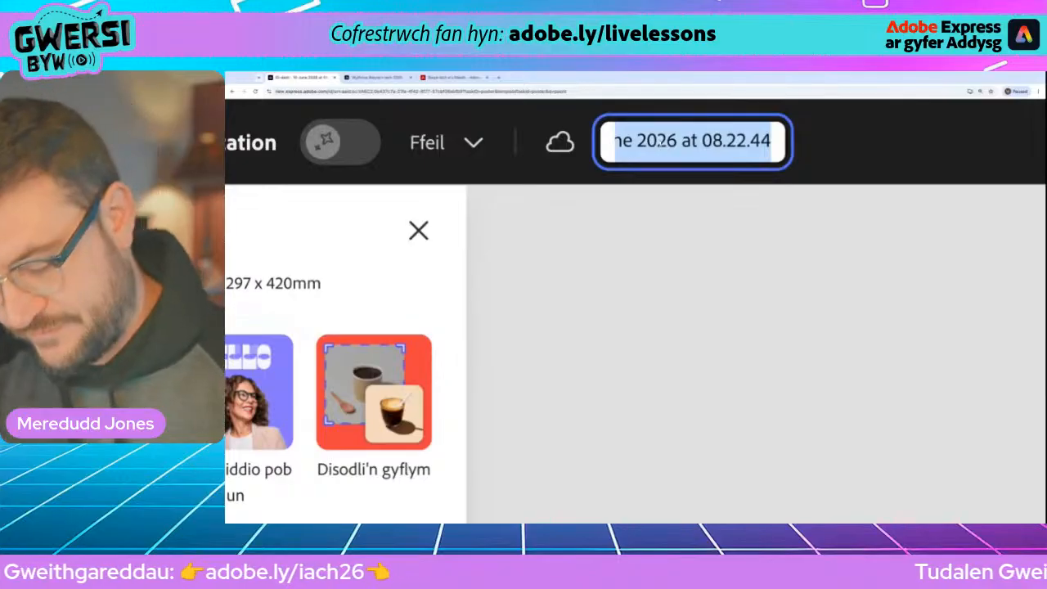
{"action": "type", "text": "Card"}
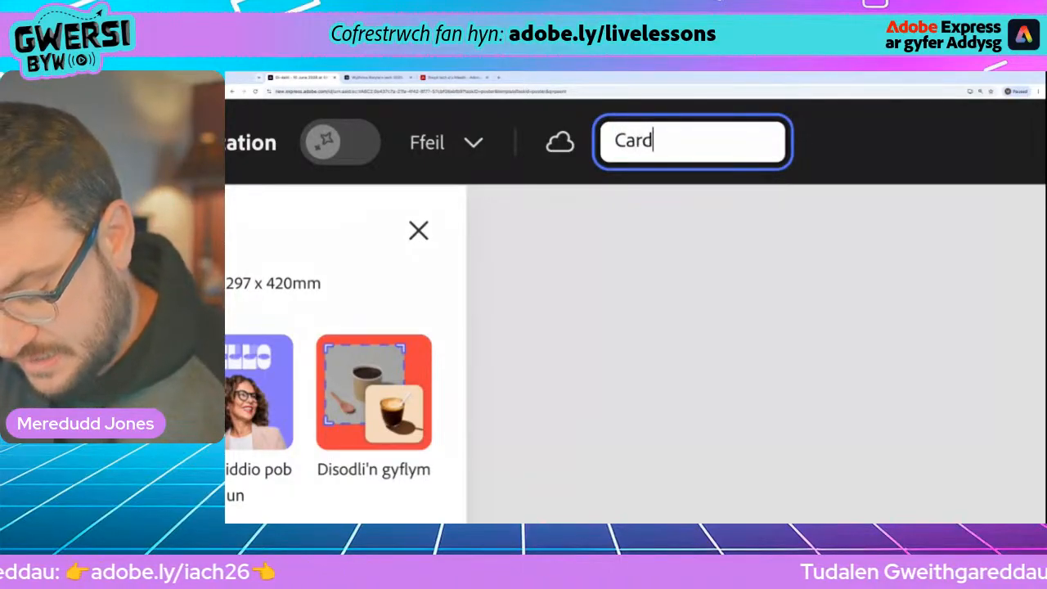
{"action": "type", "text": "iau Cyfnewid"}
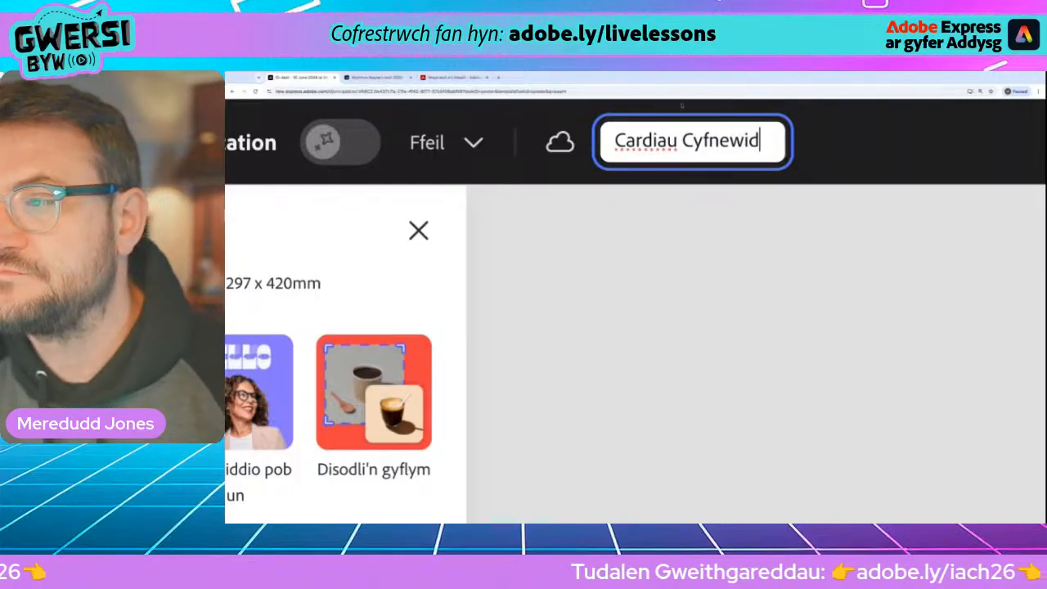
{"action": "left_click", "coordinate": [723, 239]}
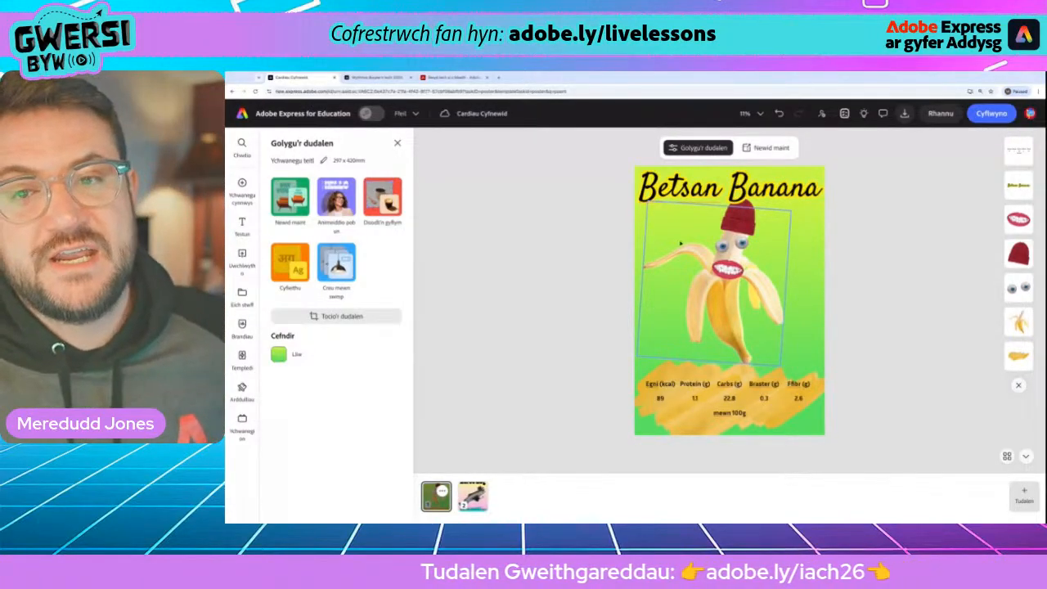
{"action": "key", "text": "Escape"}
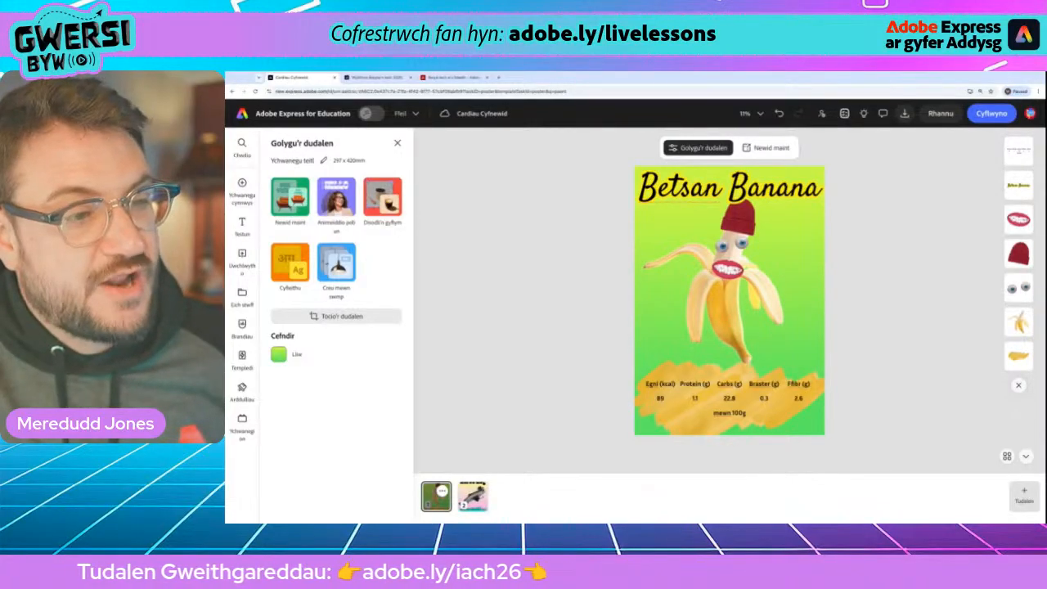
- Review the download file formats and the file-sharing options for the poster document, leaving both without exporting or sharing
{"action": "left_click", "coordinate": [904, 113]}
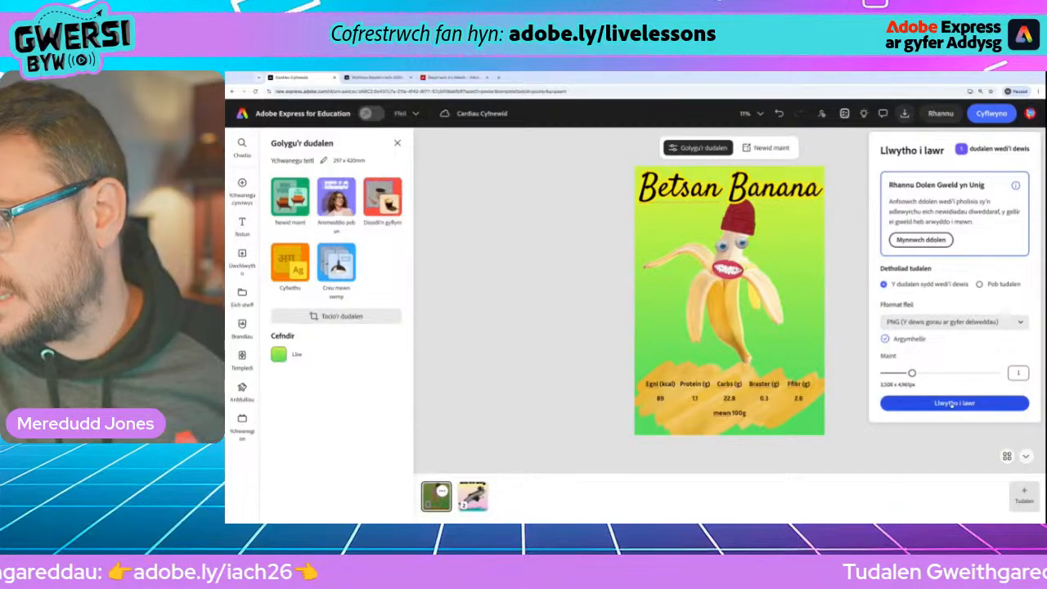
{"action": "left_click", "coordinate": [953, 322]}
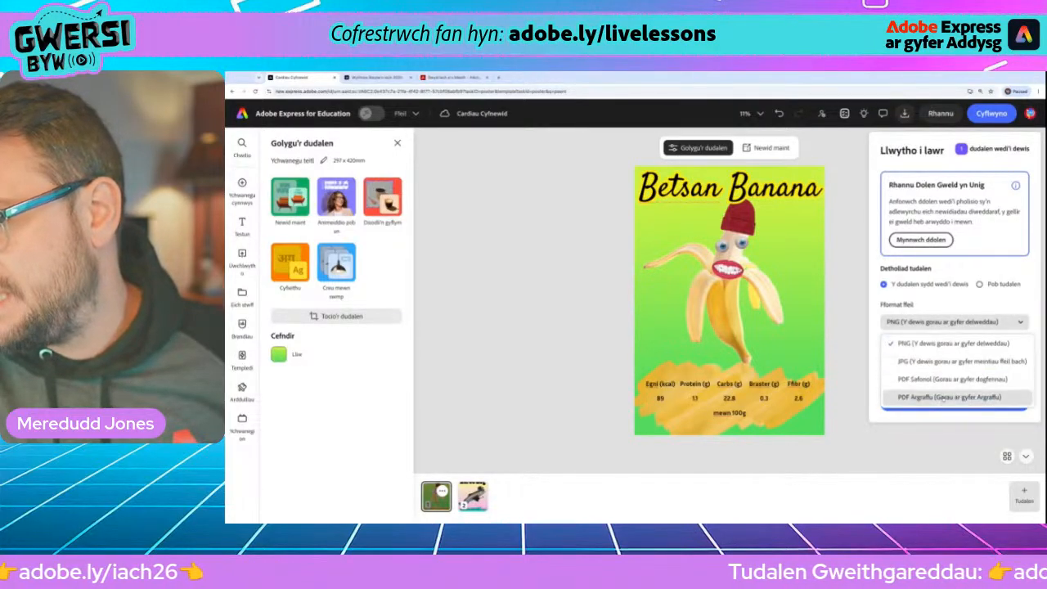
{"action": "left_click", "coordinate": [928, 442]}
{"action": "left_click", "coordinate": [928, 442]}
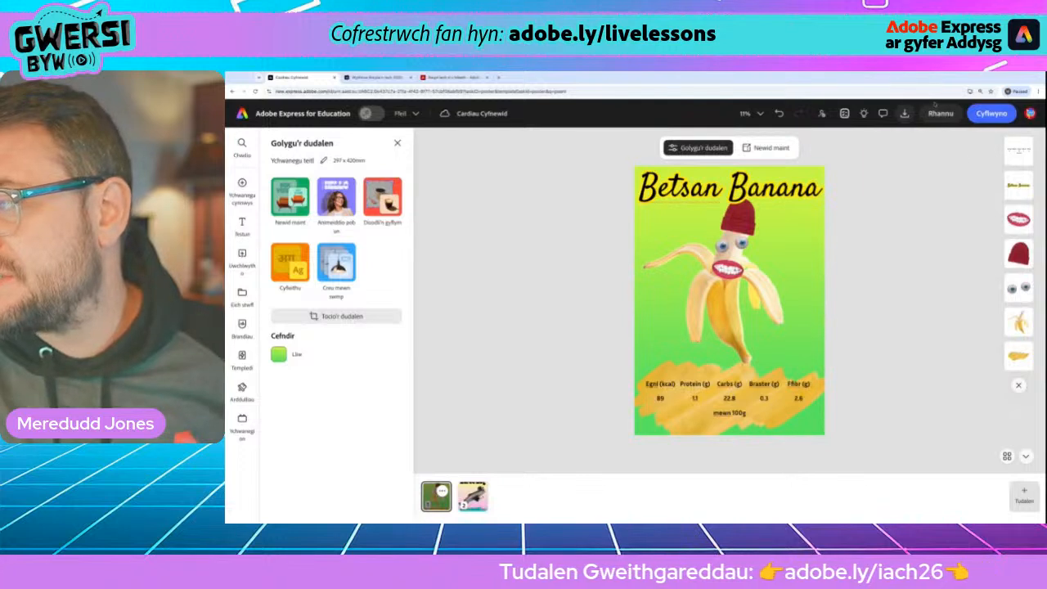
{"action": "left_click", "coordinate": [937, 113]}
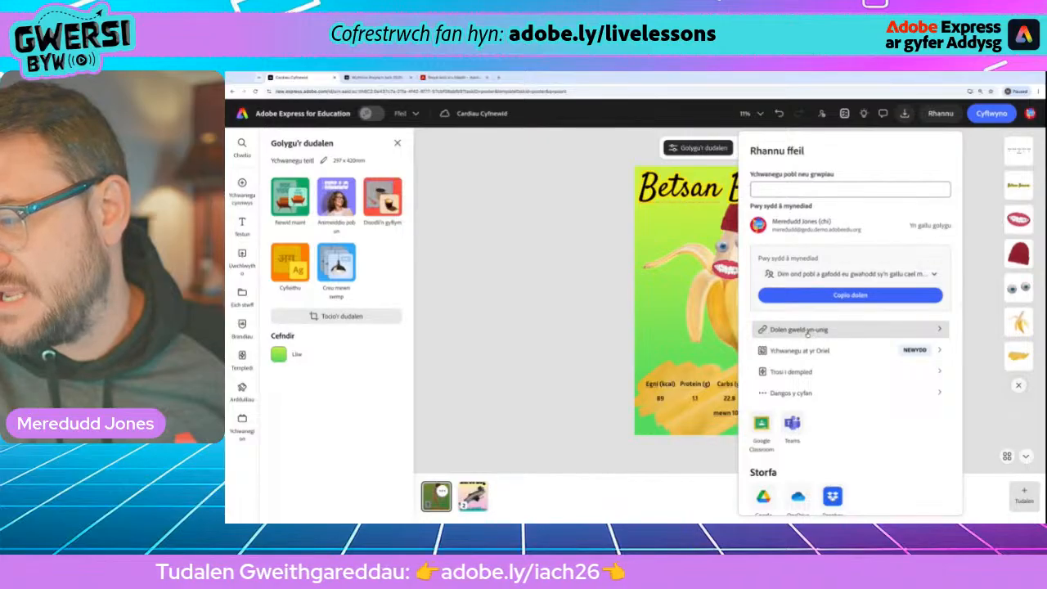
{"action": "left_click", "coordinate": [577, 239]}
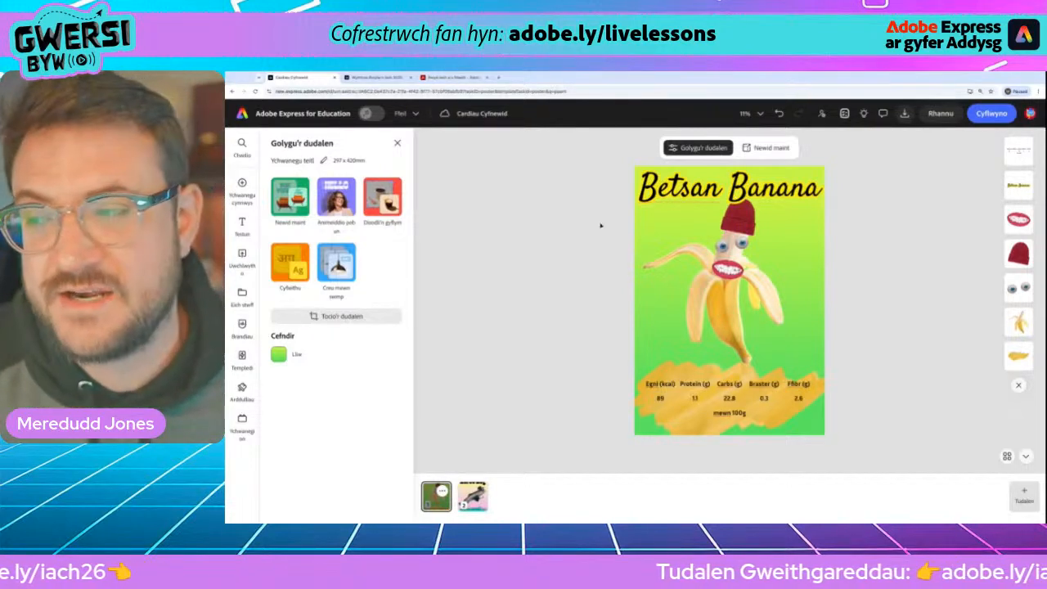
- Find the live-lesson prizes section on the activity web page and open the pupils' Healthy Eating Week 2026 gallery, dismissing its pop-up
{"action": "left_click", "coordinate": [375, 78]}
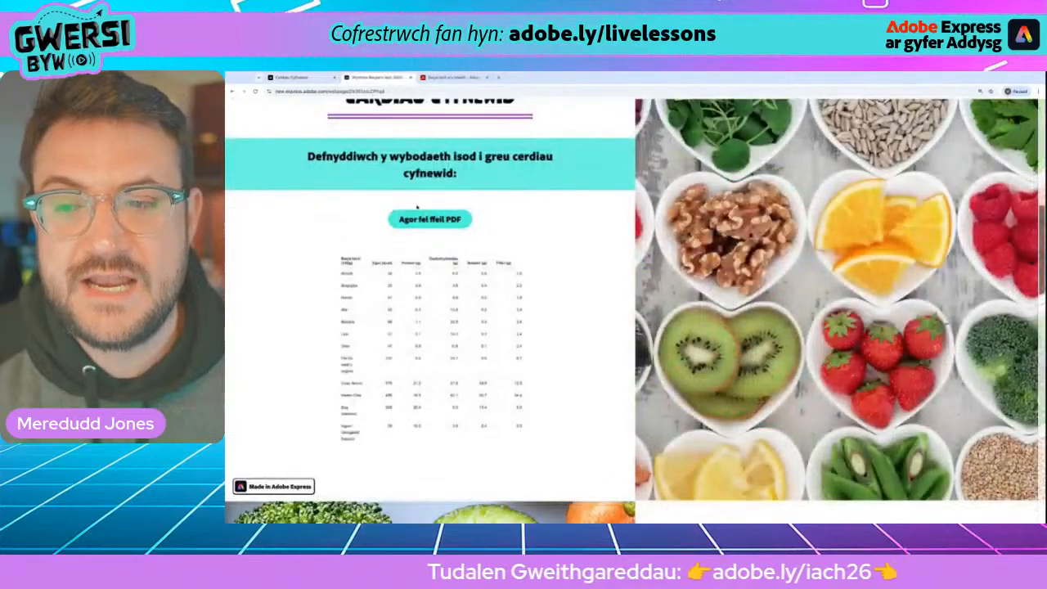
{"action": "scroll", "coordinate": [546, 231], "scroll_direction": "down", "scroll_amount": 10}
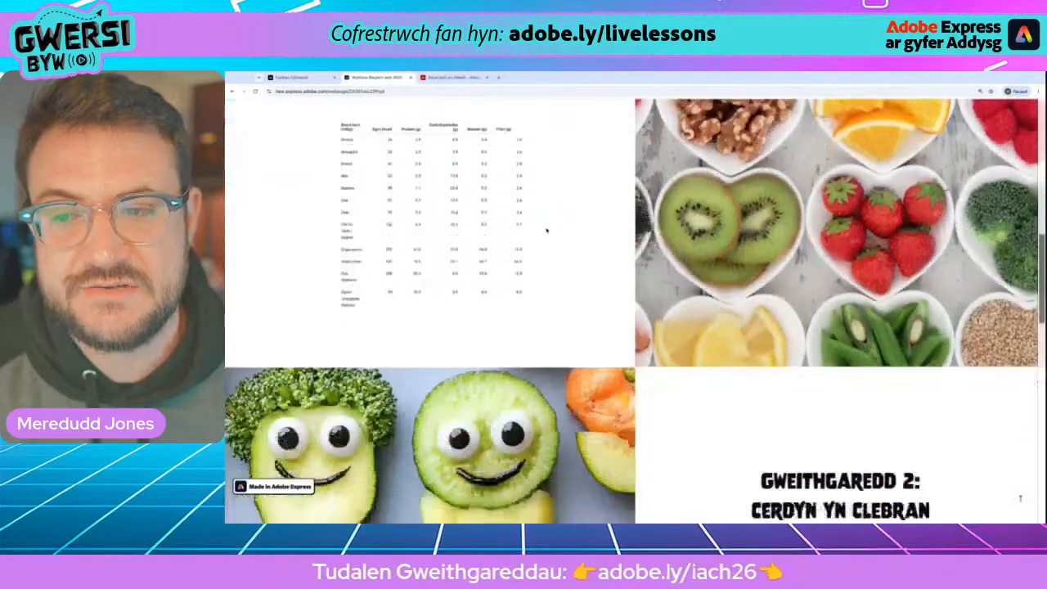
{"action": "scroll", "coordinate": [634, 310], "scroll_direction": "down", "scroll_amount": 5}
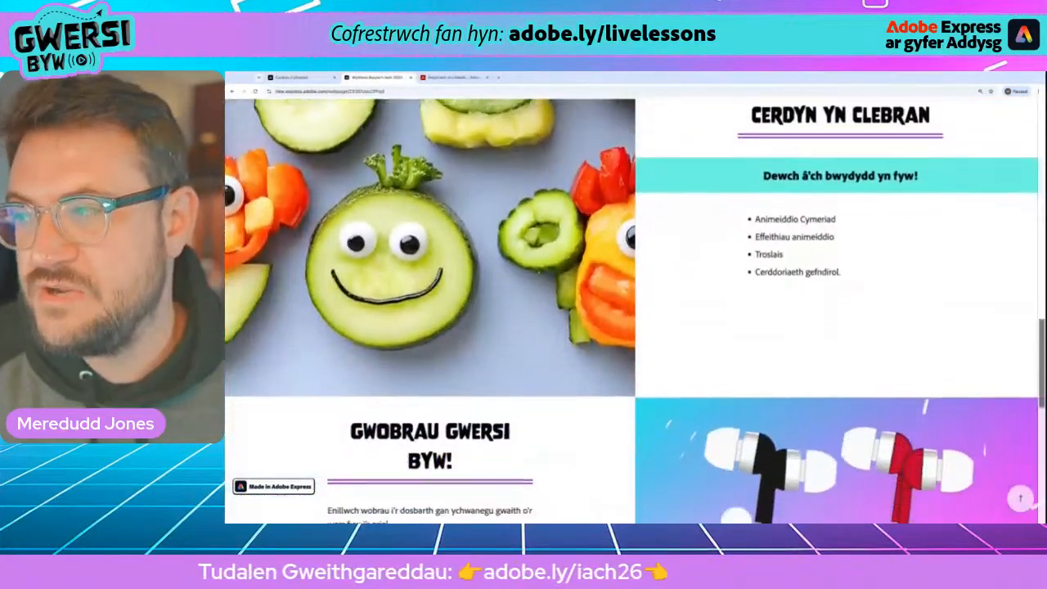
{"action": "scroll", "coordinate": [431, 311], "scroll_direction": "up", "scroll_amount": 1}
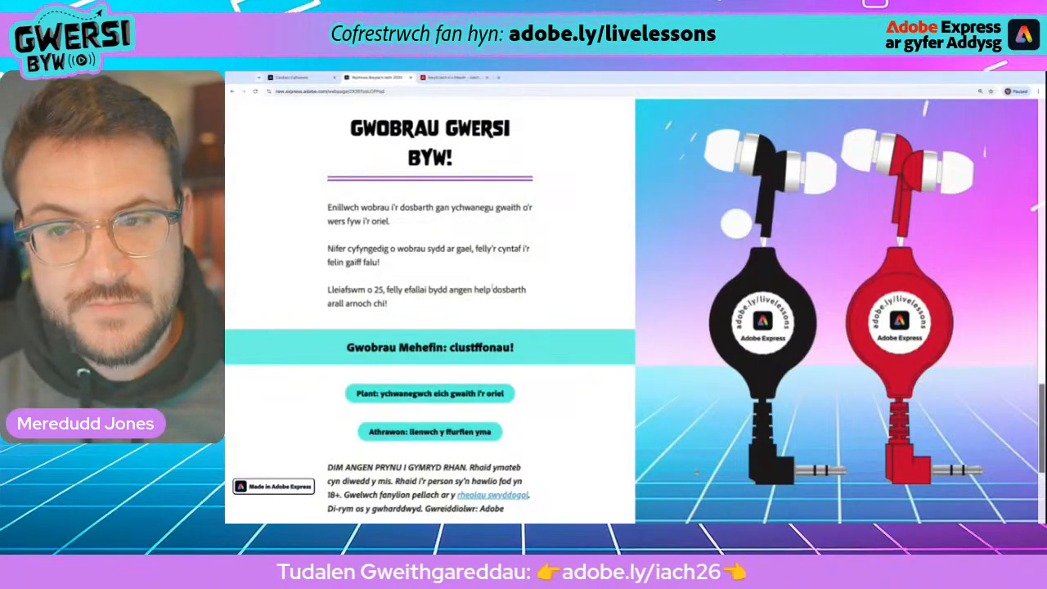
{"action": "scroll", "coordinate": [549, 334], "scroll_direction": "down", "scroll_amount": 1}
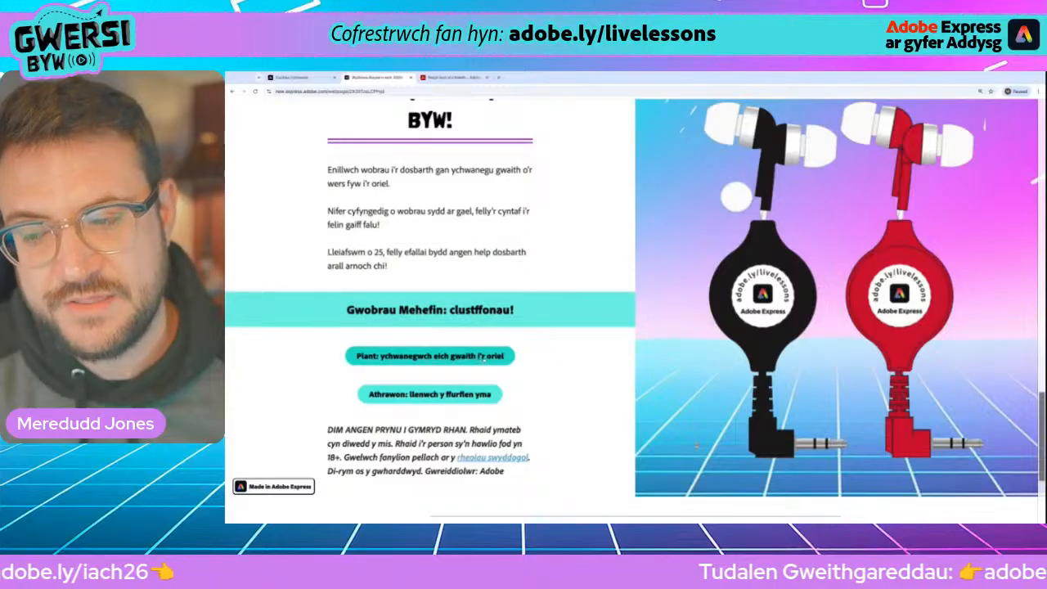
{"action": "left_click", "coordinate": [478, 357]}
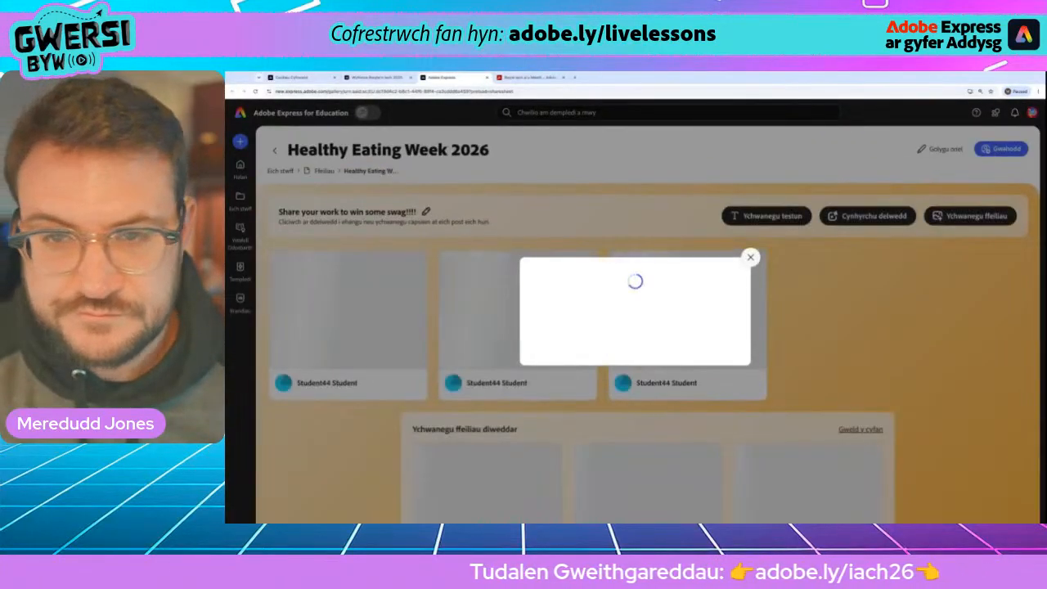
{"action": "left_click", "coordinate": [750, 258]}
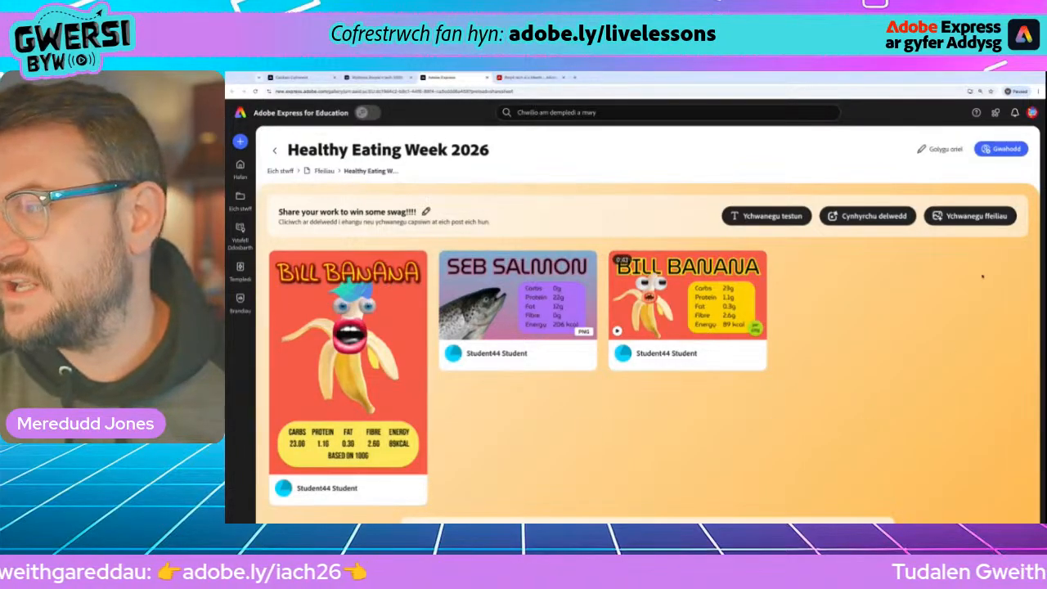
- Add the recent Betsan Banana file to the Healthy Eating Week 2026 gallery and accept the file access change
{"action": "scroll", "coordinate": [980, 217], "scroll_direction": "up", "scroll_amount": 5}
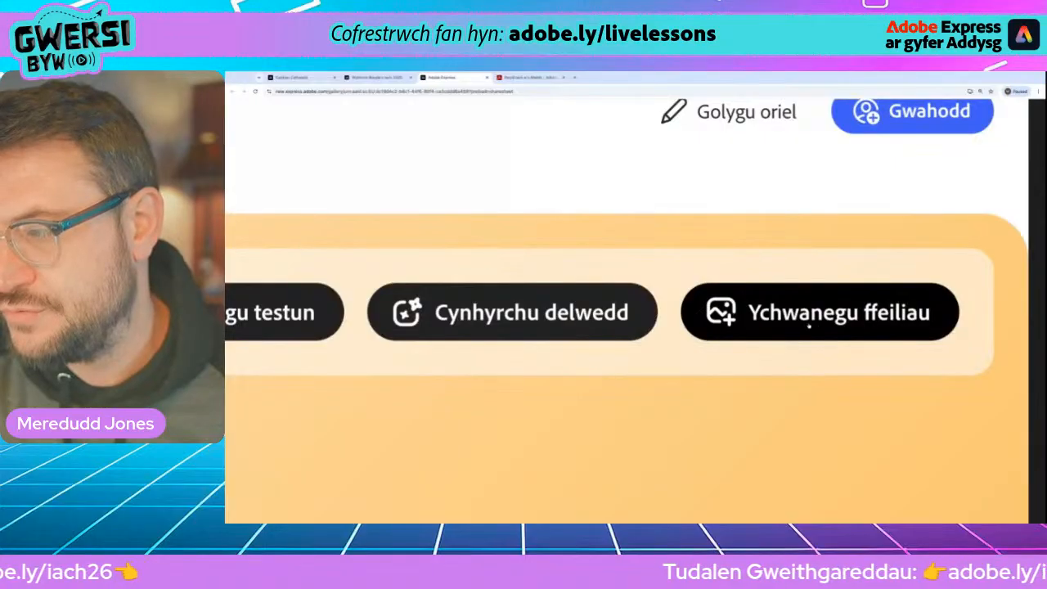
{"action": "left_click", "coordinate": [810, 315]}
{"action": "scroll", "coordinate": [809, 325], "scroll_direction": "down", "scroll_amount": 5}
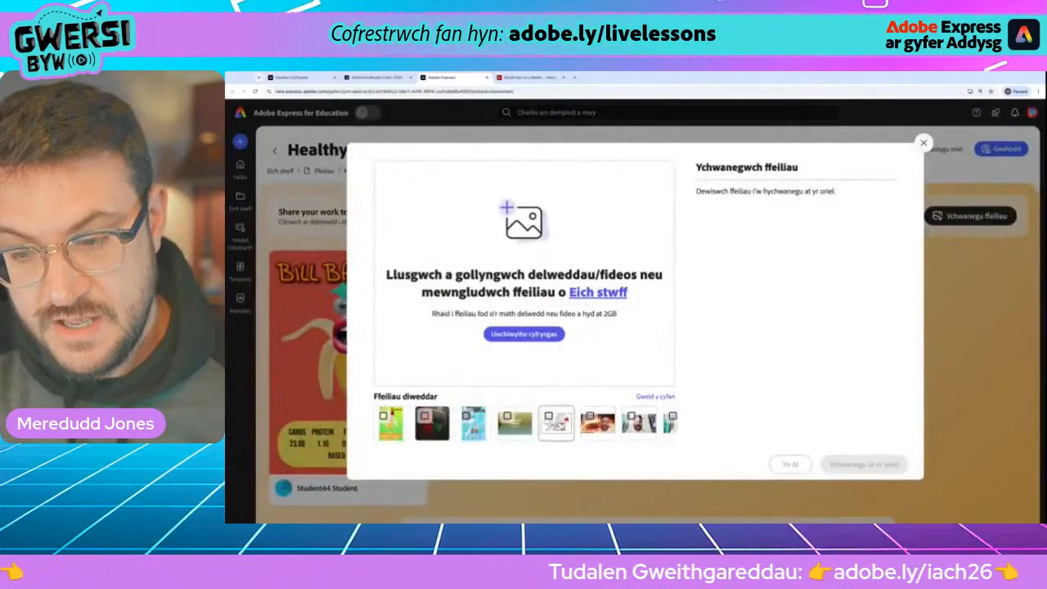
{"action": "scroll", "coordinate": [384, 416], "scroll_direction": "up", "scroll_amount": 5}
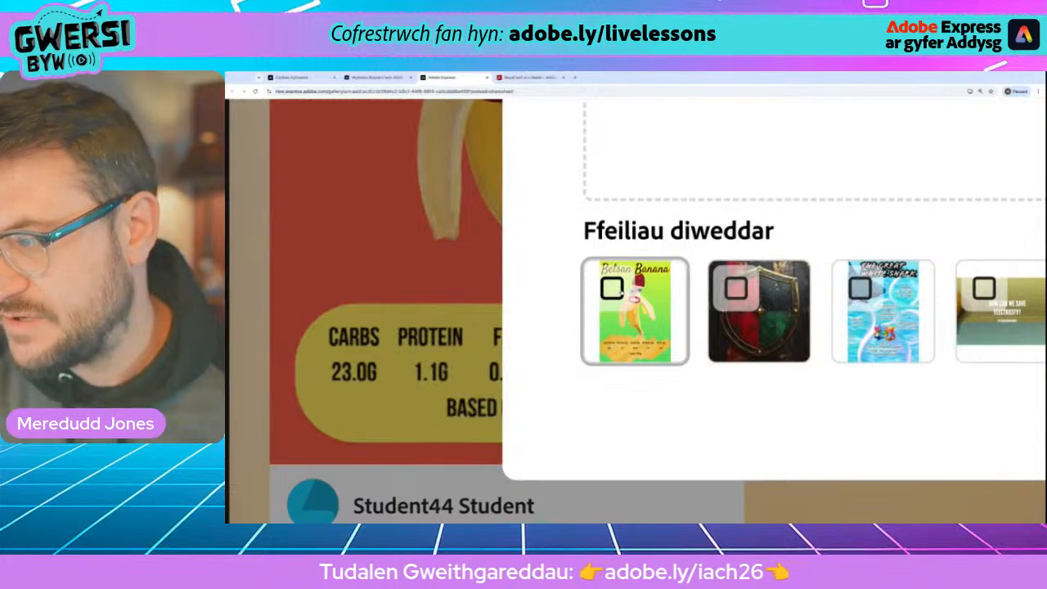
{"action": "left_click", "coordinate": [612, 288]}
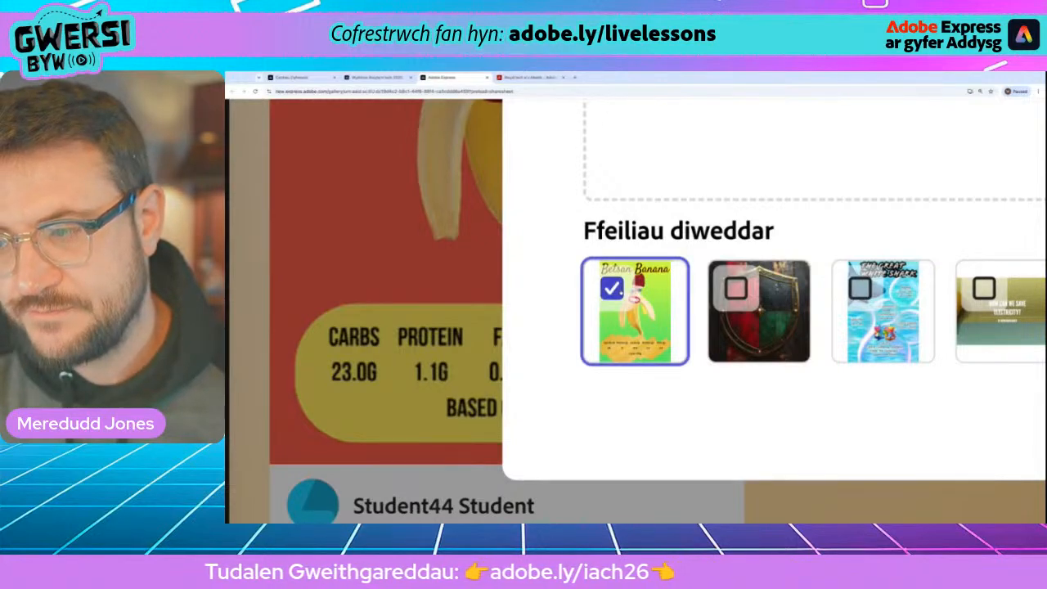
{"action": "scroll", "coordinate": [638, 310], "scroll_direction": "down", "scroll_amount": 5}
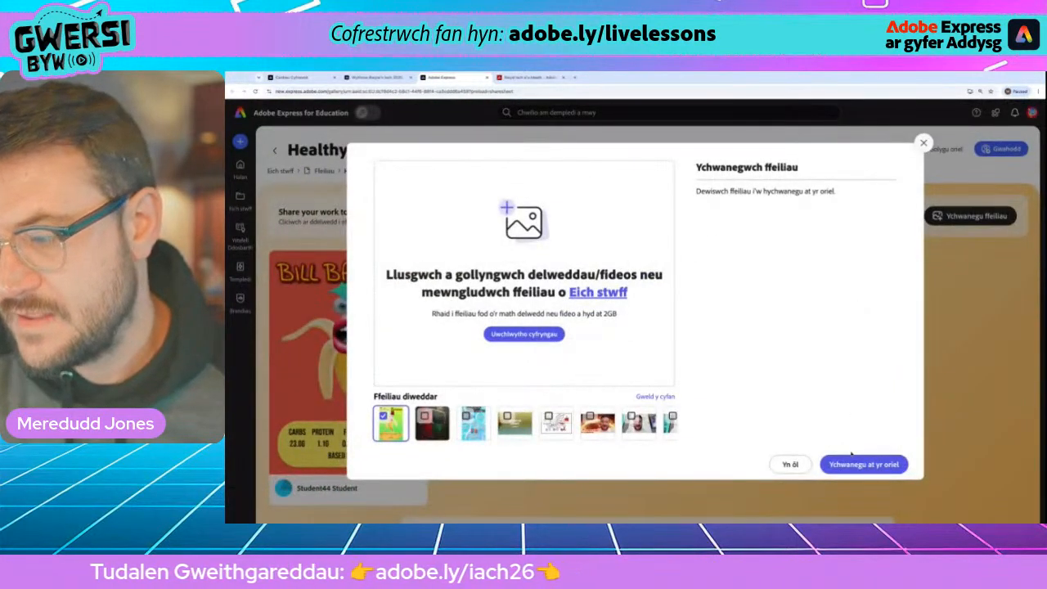
{"action": "left_click", "coordinate": [874, 464]}
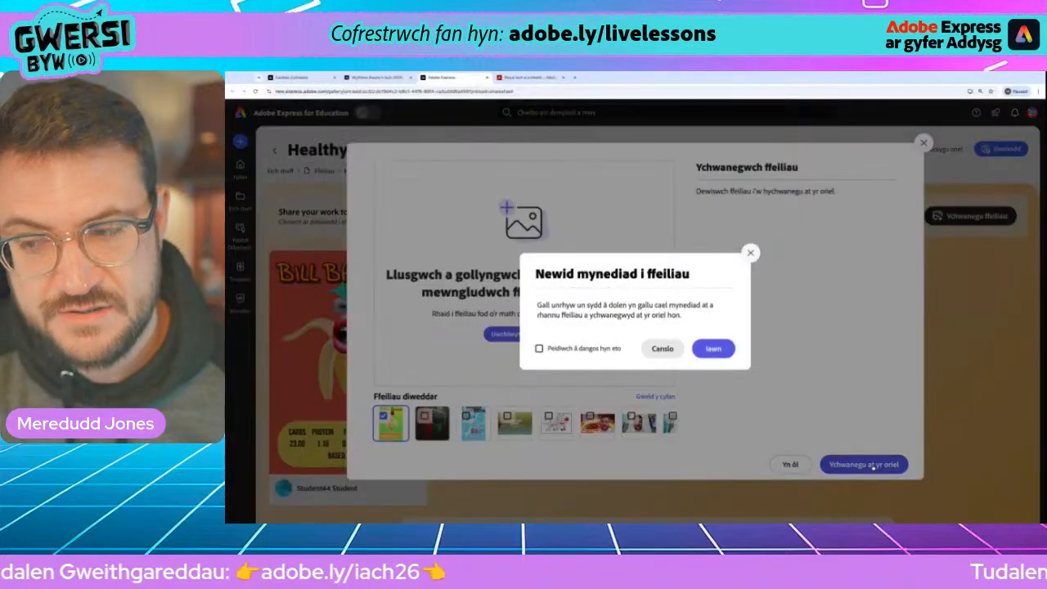
{"action": "left_click", "coordinate": [727, 353]}
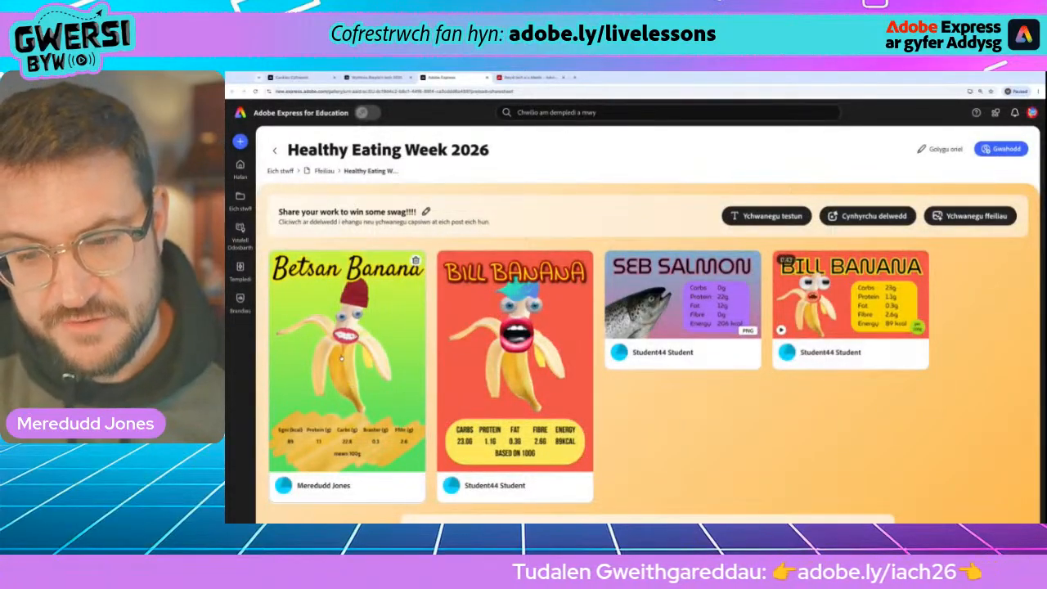
- View the Betsan Banana gallery post enlarged, flip between its two poster pages, and return to the gallery
{"action": "left_click", "coordinate": [350, 378]}
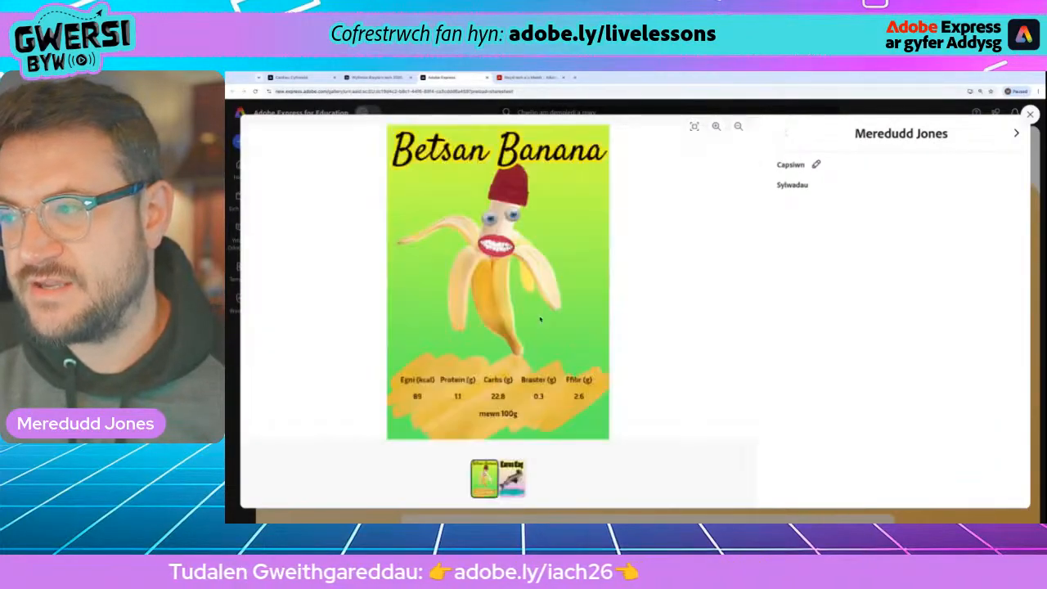
{"action": "key", "text": "Right"}
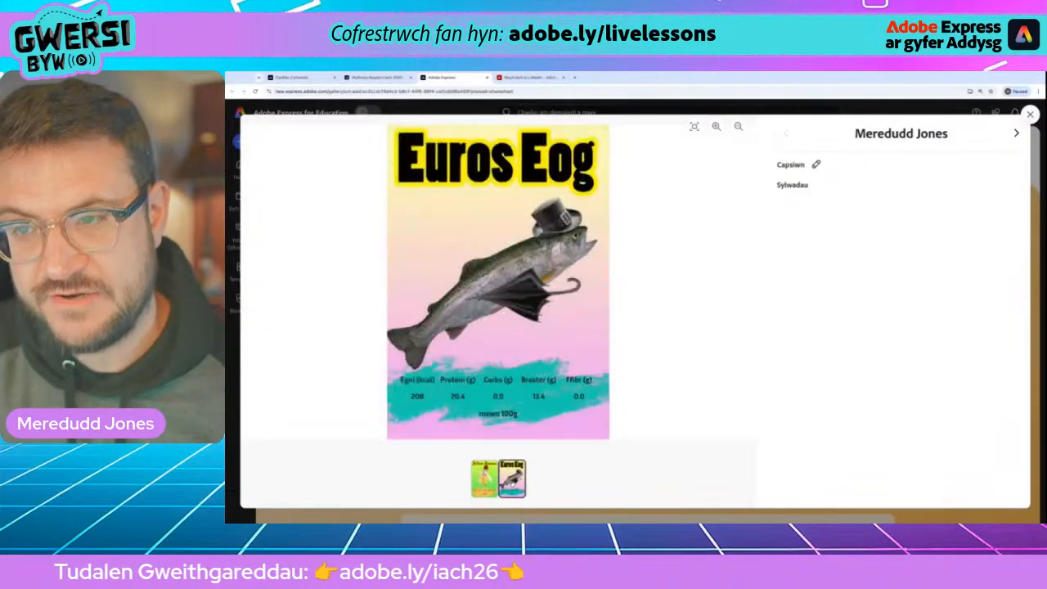
{"action": "key", "text": "Left"}
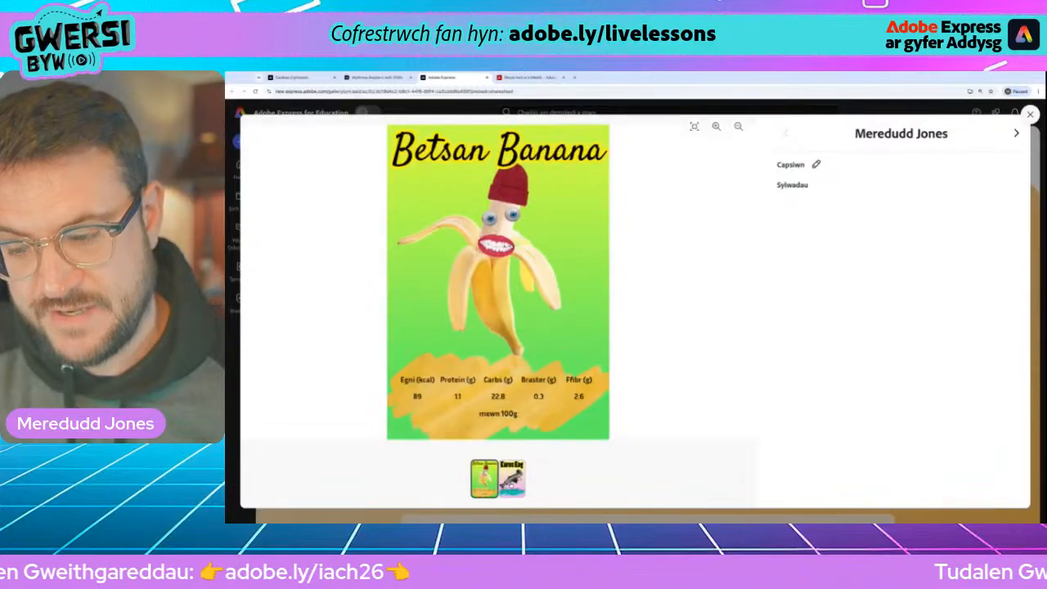
{"action": "key", "text": "Right"}
{"action": "key", "text": "Left"}
{"action": "key", "text": "Right"}
{"action": "key", "text": "Left"}
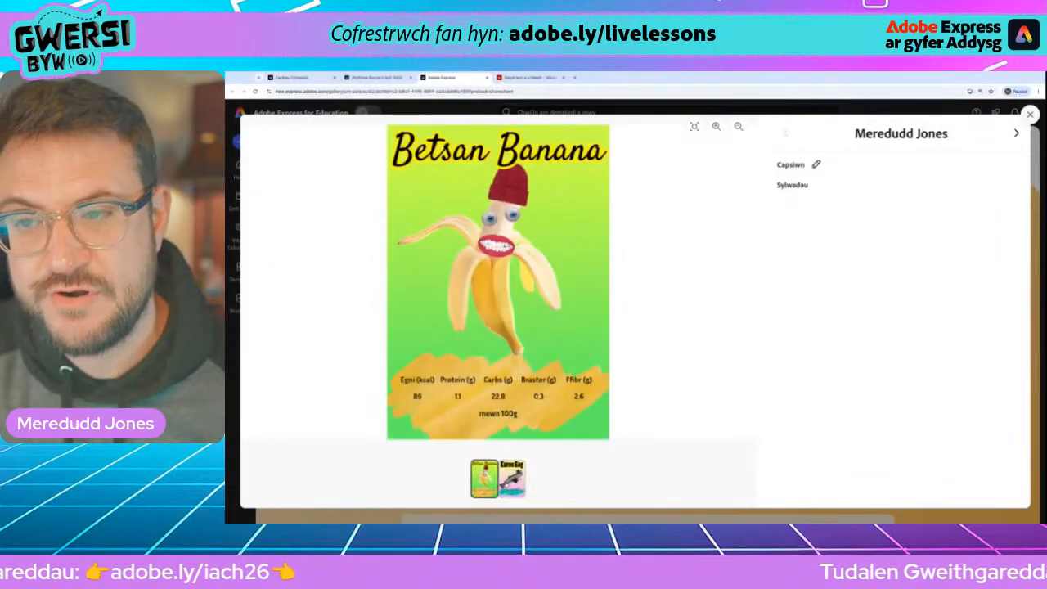
{"action": "key", "text": "Right"}
{"action": "key", "text": "Left"}
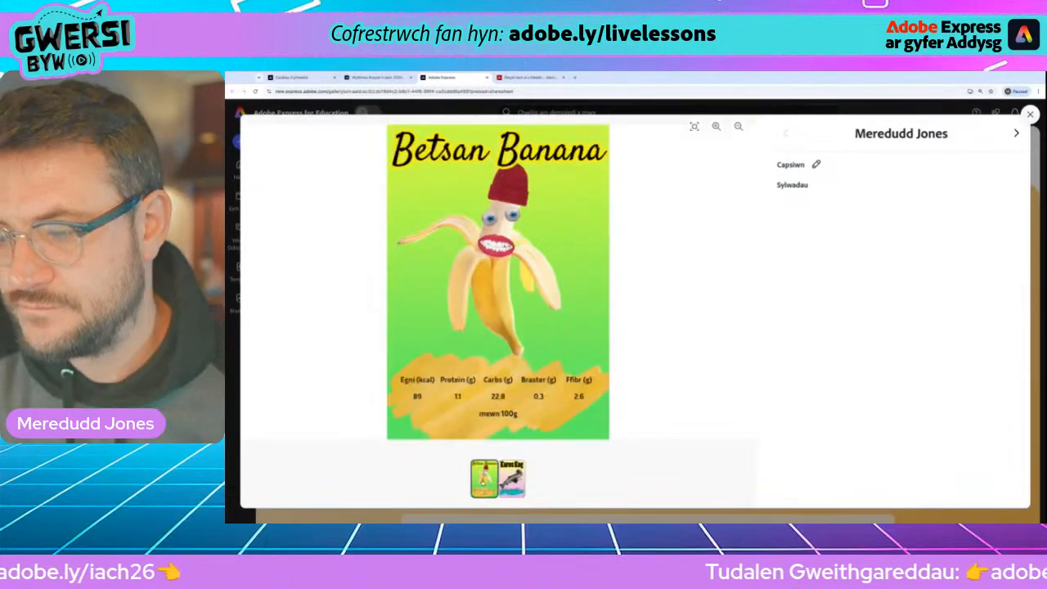
{"action": "key", "text": "Right"}
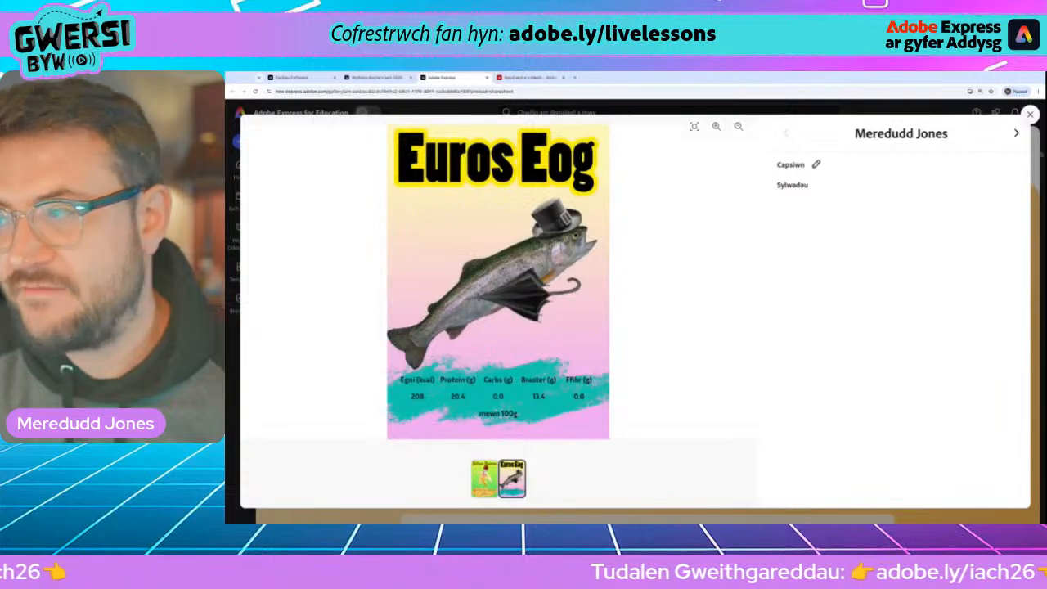
{"action": "key", "text": "Escape"}
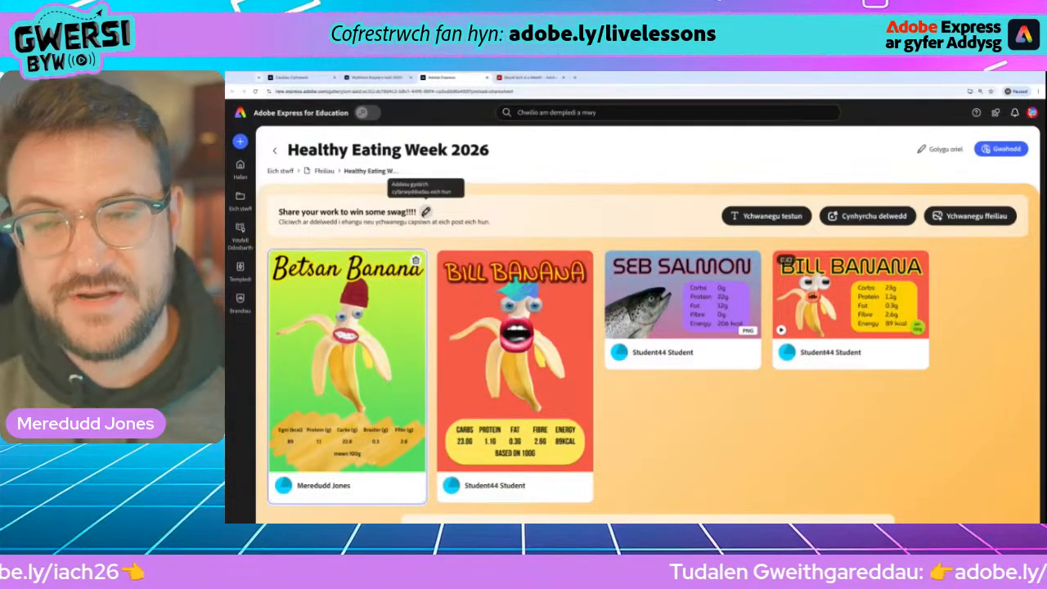
- Close the gallery, open the teachers' prize form from the activity page, and look through its questions down to the end
{"action": "left_click", "coordinate": [486, 77]}
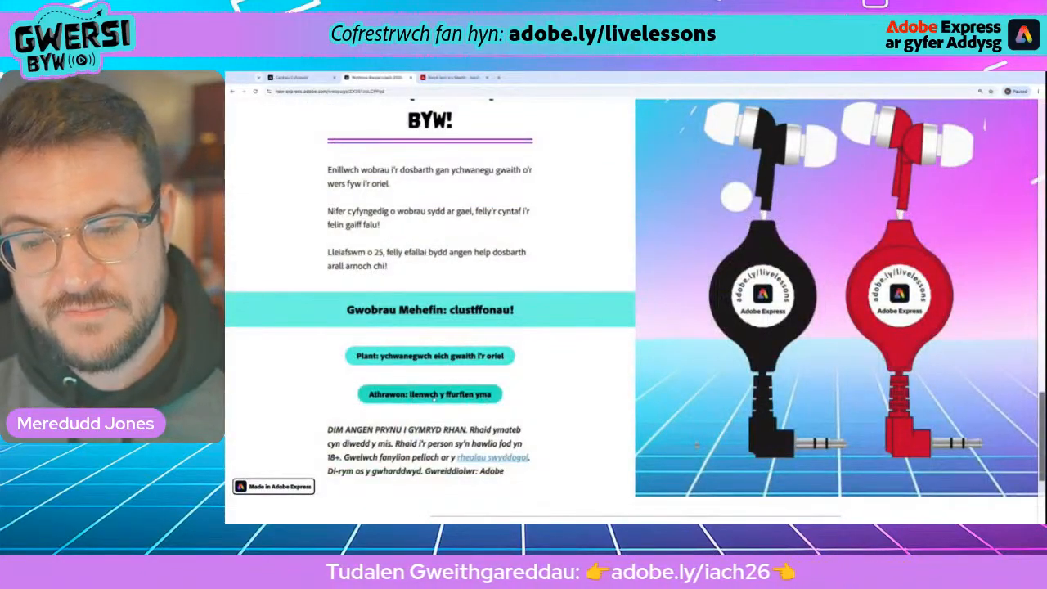
{"action": "key", "text": "ctrl+plus"}
{"action": "key", "text": "ctrl+plus"}
{"action": "key", "text": "ctrl+plus"}
{"action": "key", "text": "ctrl+plus"}
{"action": "key", "text": "ctrl+plus"}
{"action": "key", "text": "ctrl+0"}
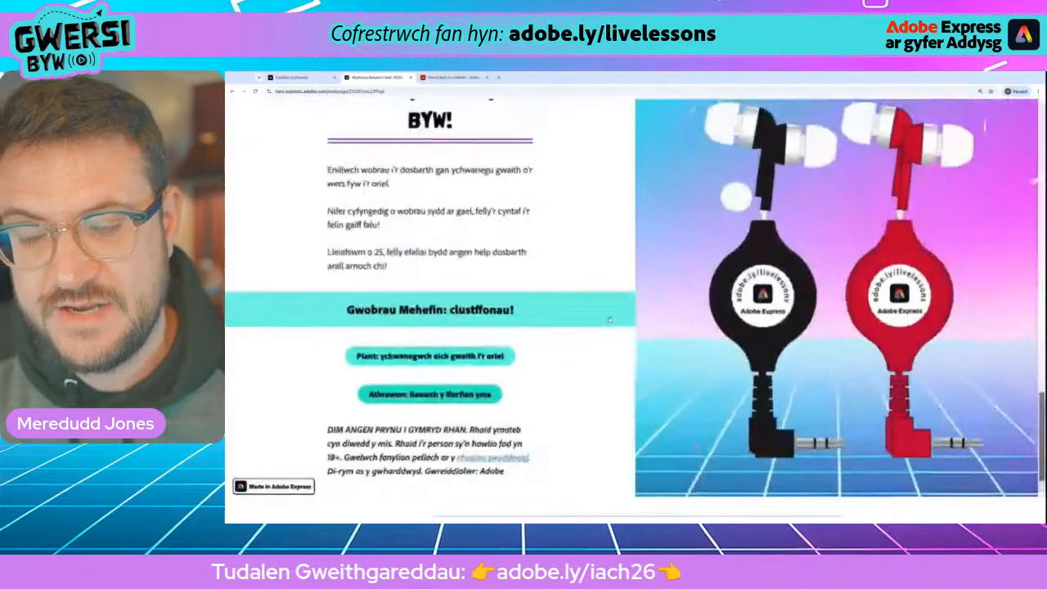
{"action": "left_click", "coordinate": [435, 394]}
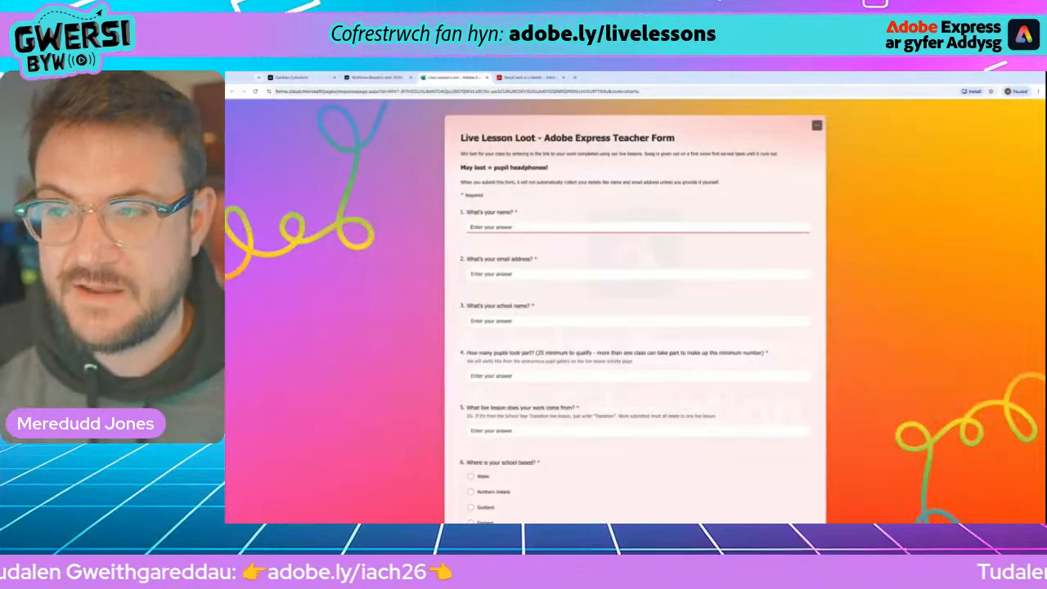
{"action": "scroll", "coordinate": [504, 259], "scroll_direction": "down", "scroll_amount": 3}
{"action": "scroll", "coordinate": [504, 260], "scroll_direction": "down", "scroll_amount": 1}
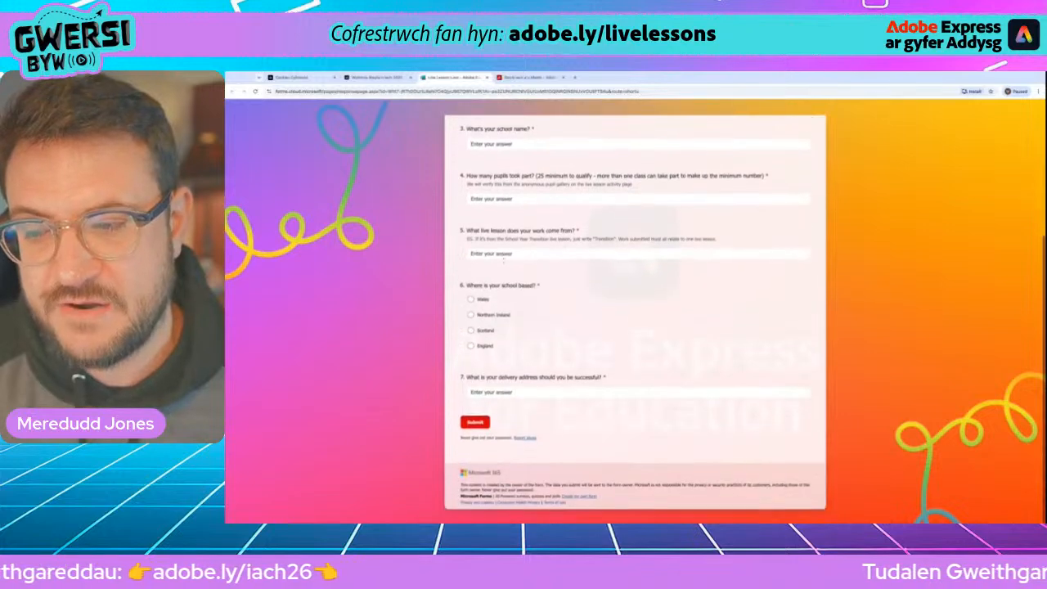
- Review the teachers' prize form's questions about pupils, live lesson, school location and delivery, and close the form without submitting it
{"action": "scroll", "coordinate": [523, 258], "scroll_direction": "up", "scroll_amount": 4}
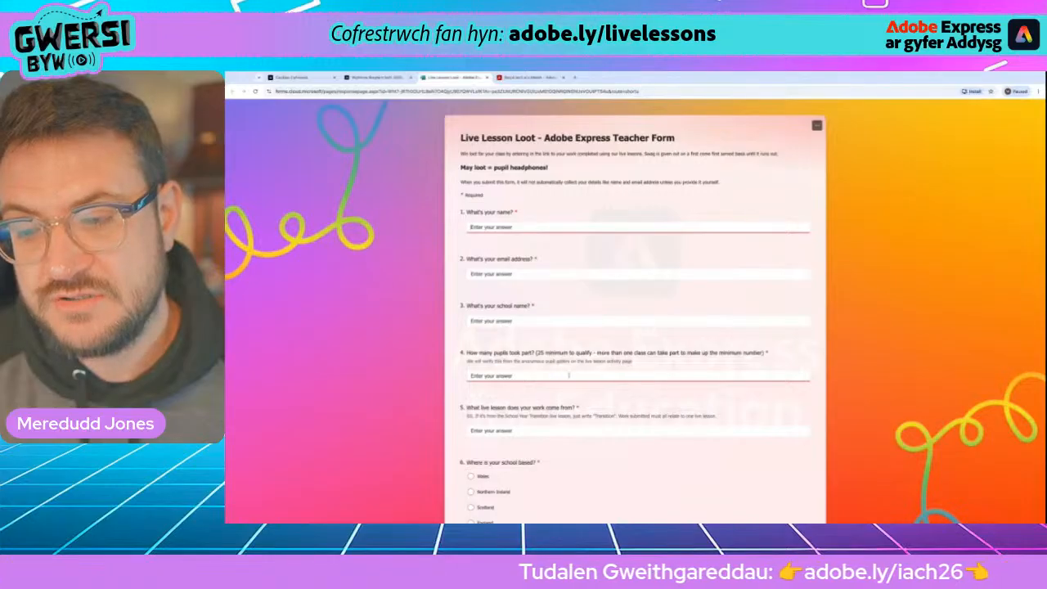
{"action": "scroll", "coordinate": [589, 333], "scroll_direction": "down", "scroll_amount": 4}
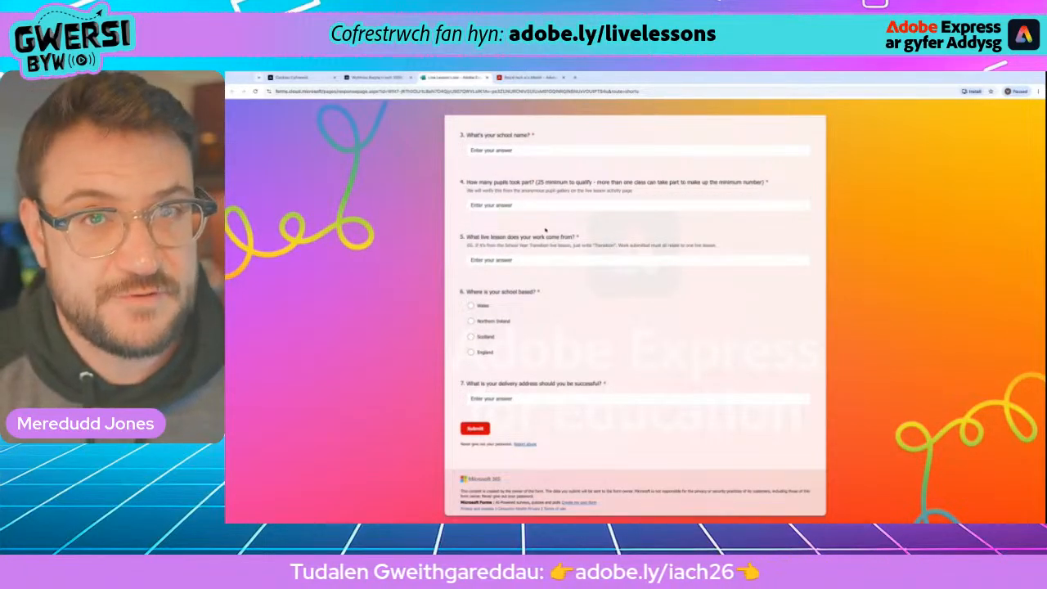
{"action": "left_click", "coordinate": [492, 260]}
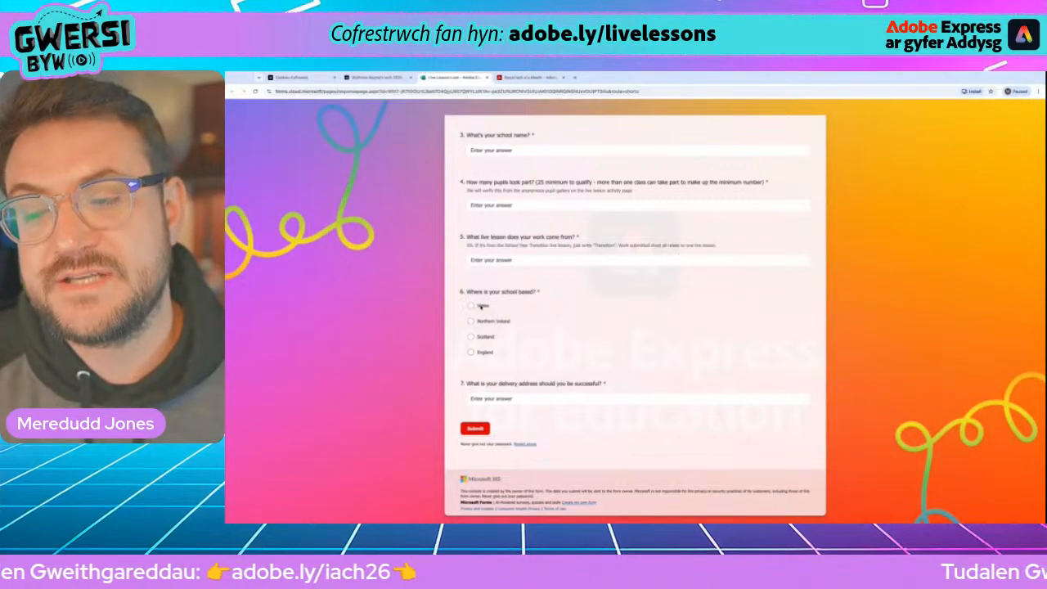
{"action": "left_click", "coordinate": [491, 399]}
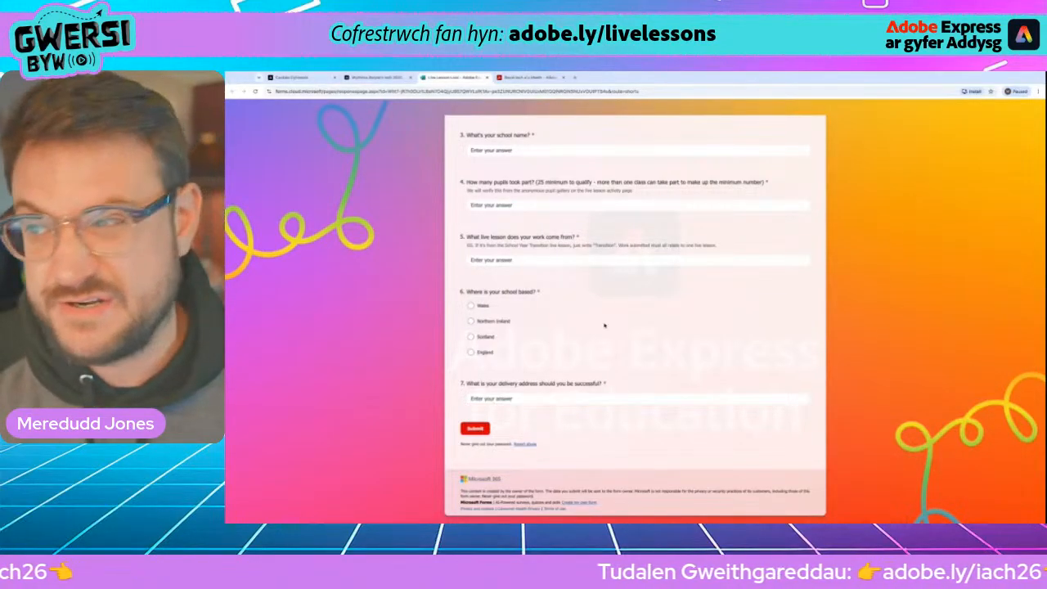
{"action": "left_click", "coordinate": [418, 113]}
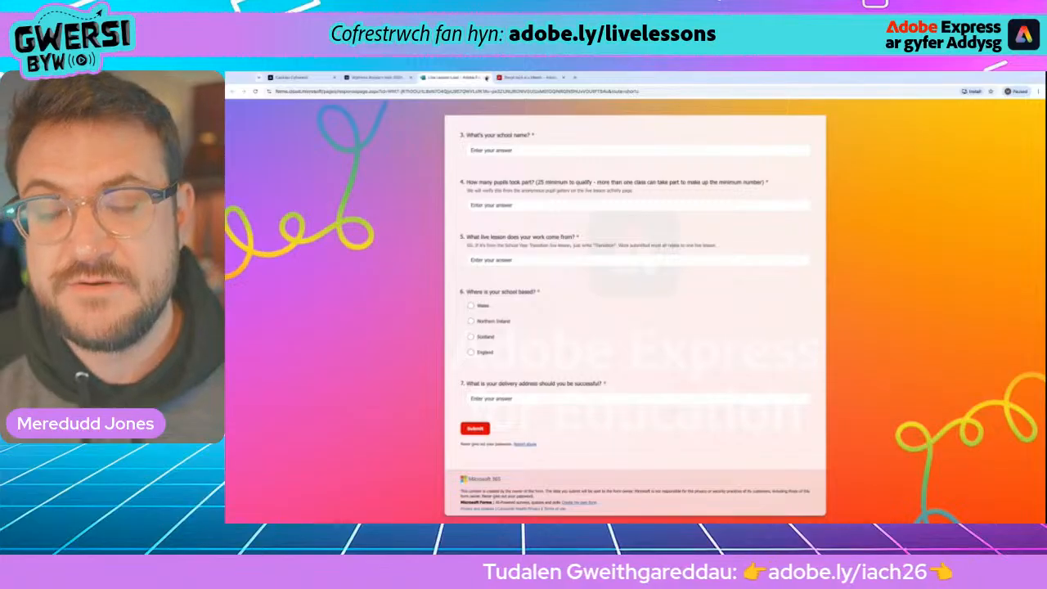
{"action": "key", "text": "ctrl+w"}
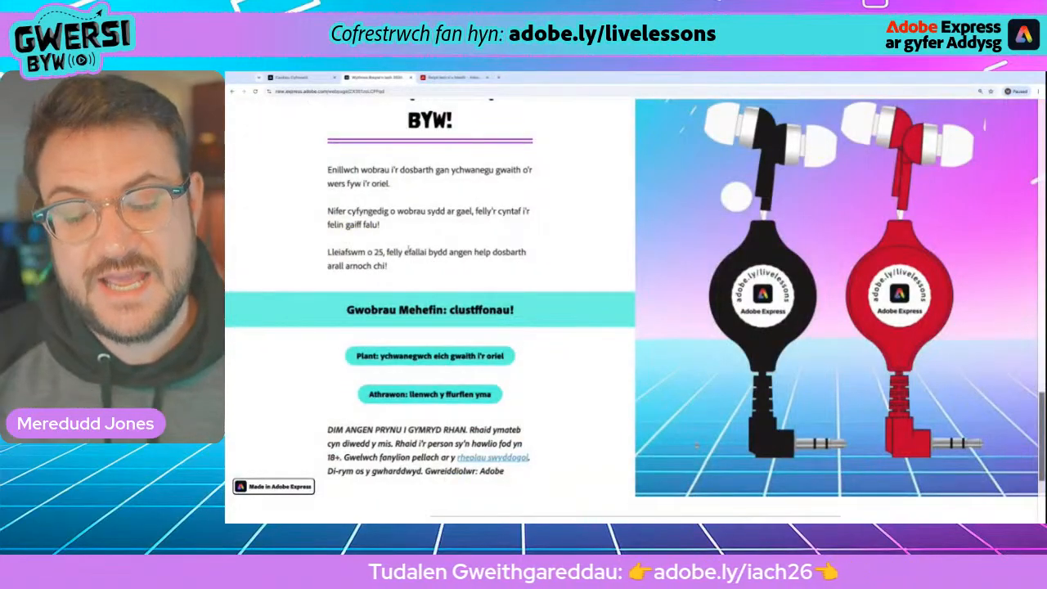
- Look back through the activity page from the prizes section to Activity 1 and the Activity 2 talking card section
{"action": "scroll", "coordinate": [411, 301], "scroll_direction": "up", "scroll_amount": 1}
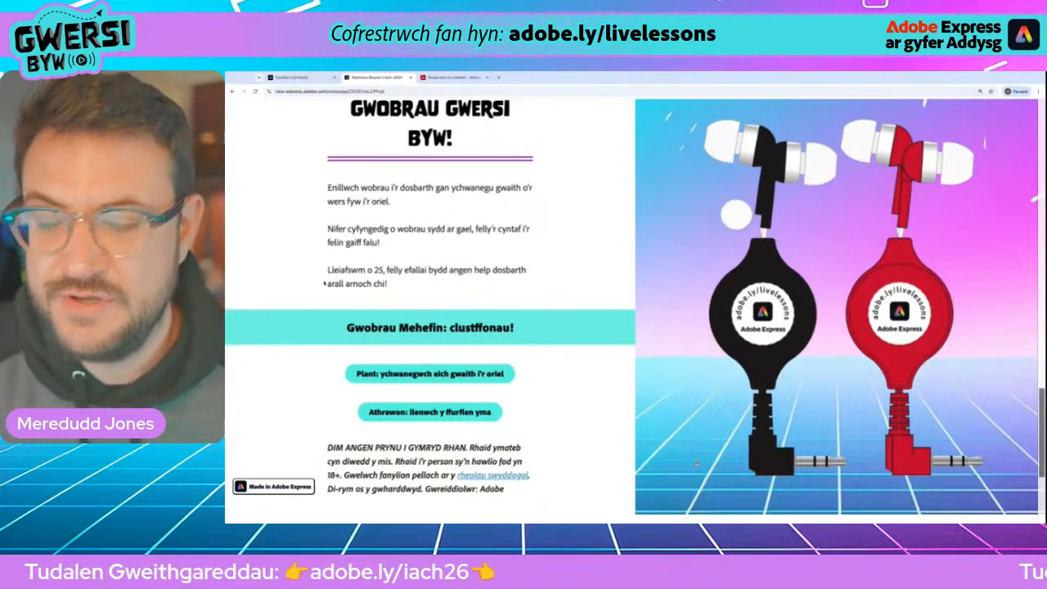
{"action": "scroll", "coordinate": [325, 283], "scroll_direction": "up", "scroll_amount": 8}
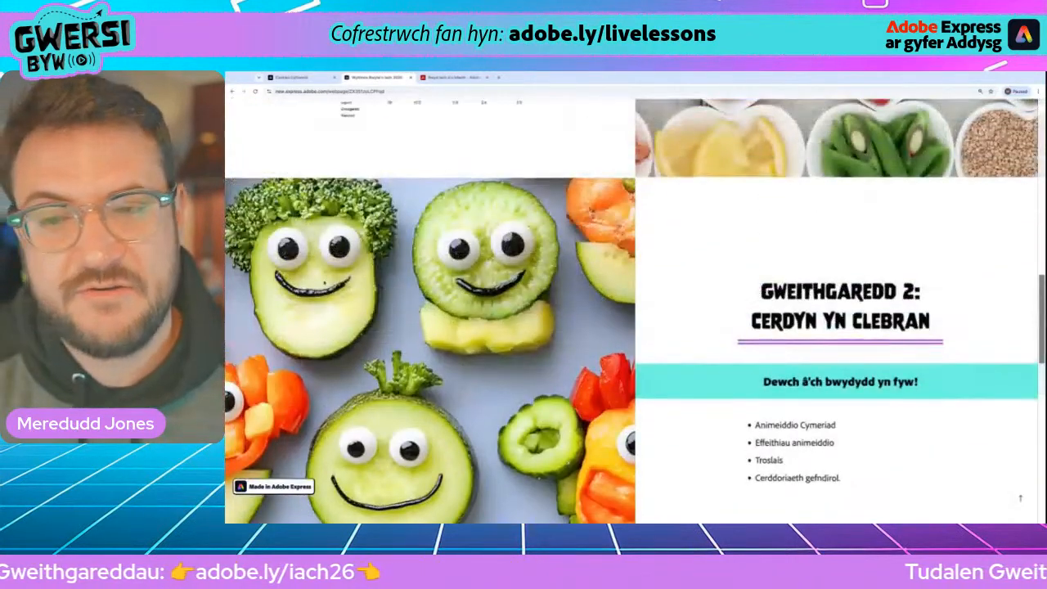
{"action": "scroll", "coordinate": [324, 283], "scroll_direction": "up", "scroll_amount": 5}
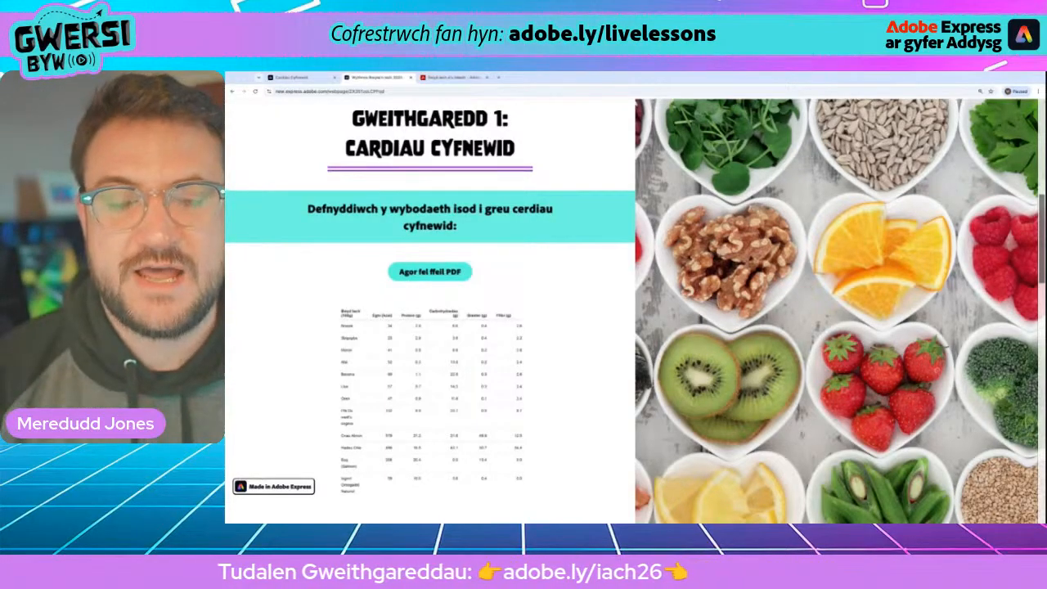
{"action": "scroll", "coordinate": [635, 311], "scroll_direction": "down", "scroll_amount": 5}
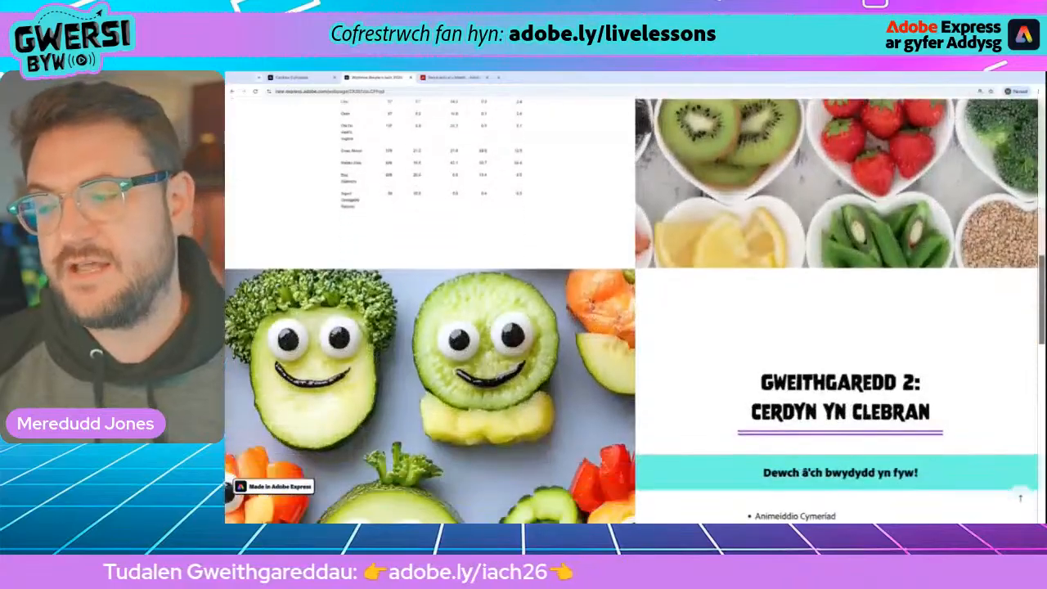
{"action": "scroll", "coordinate": [881, 420], "scroll_direction": "down", "scroll_amount": 2}
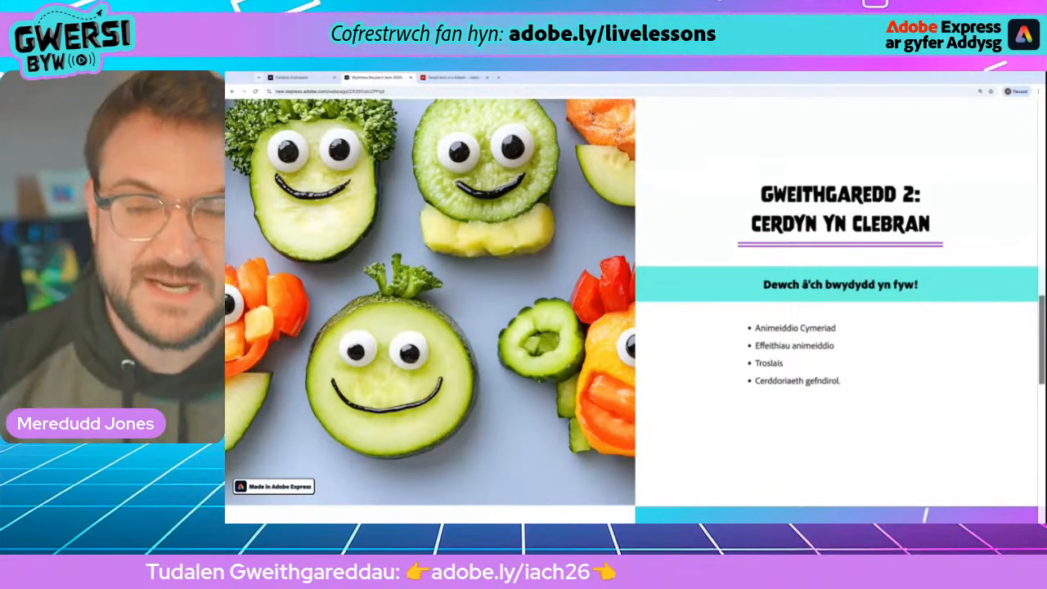
- Return to the Cardiau Cyfnewid document and duplicate the Betsan Banana poster page
{"action": "left_click", "coordinate": [292, 78]}
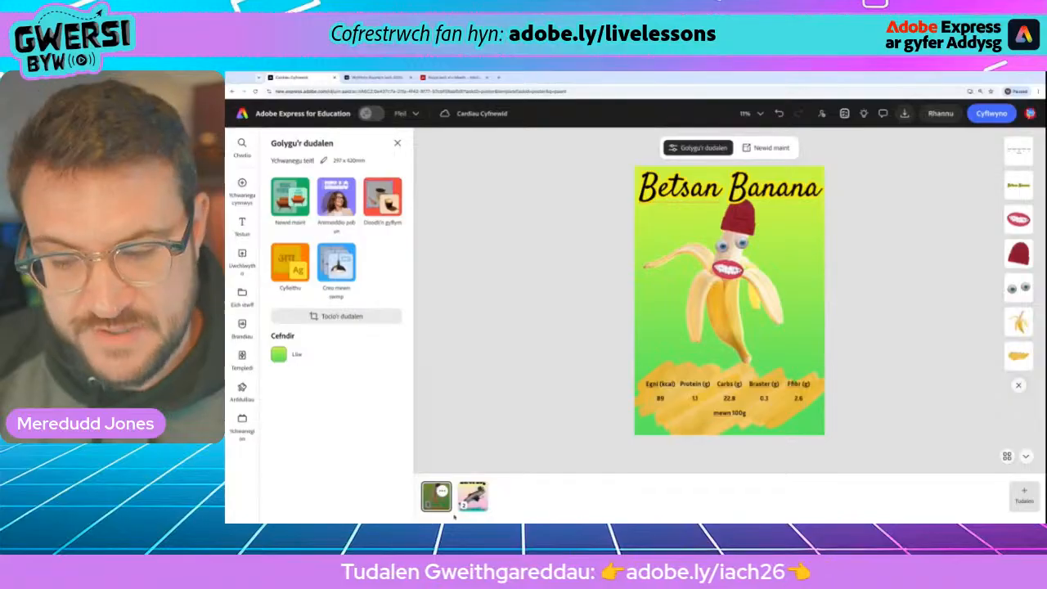
{"action": "left_click", "coordinate": [442, 491]}
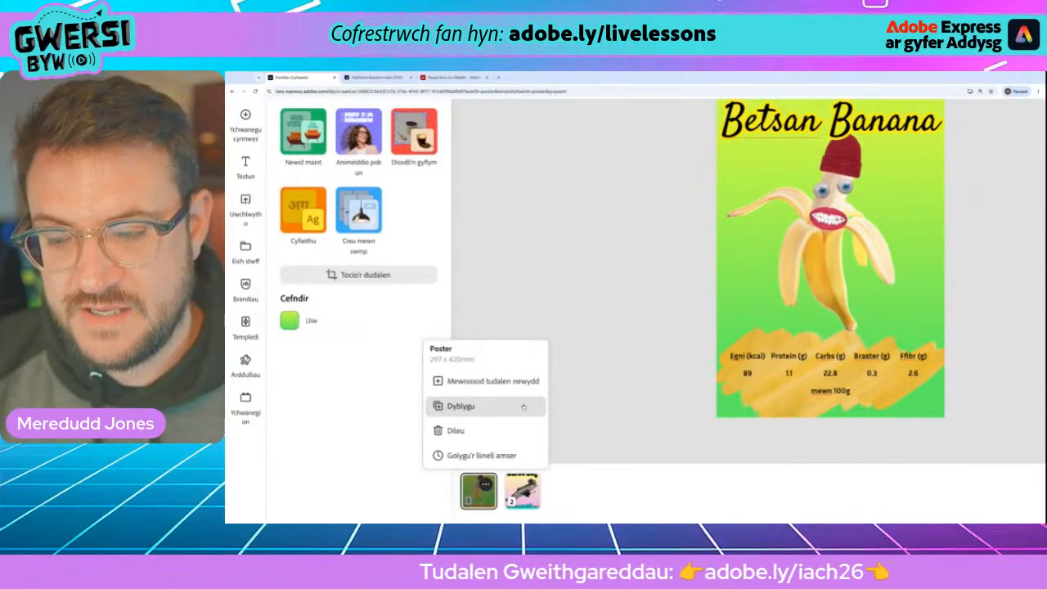
{"action": "left_click", "coordinate": [460, 405]}
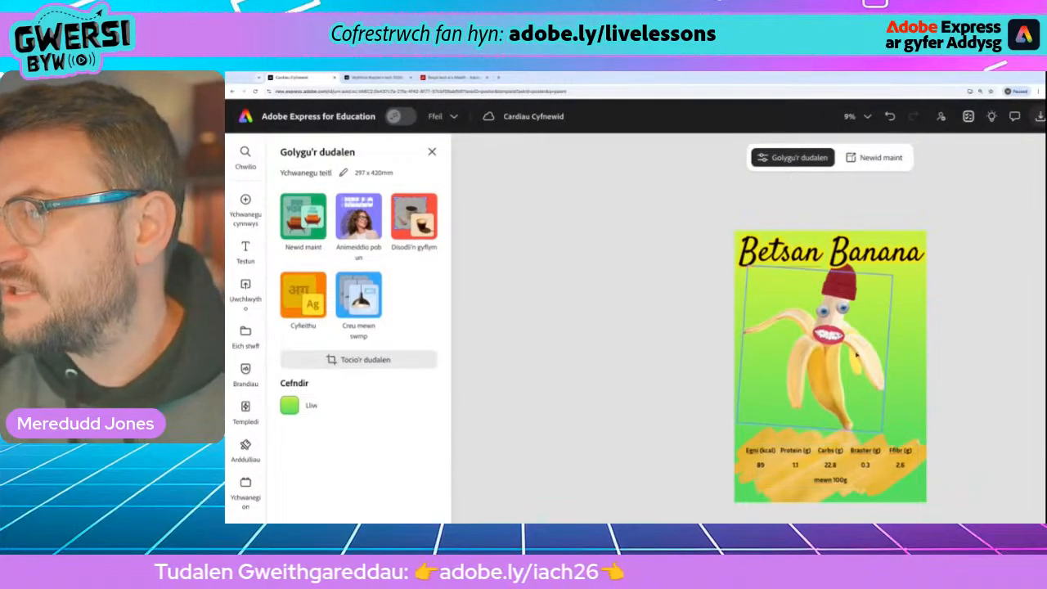
- Delete the toothy mouth image from the banana character on the duplicated Betsan Banana page
{"action": "scroll", "coordinate": [858, 375], "scroll_direction": "right", "scroll_amount": 4}
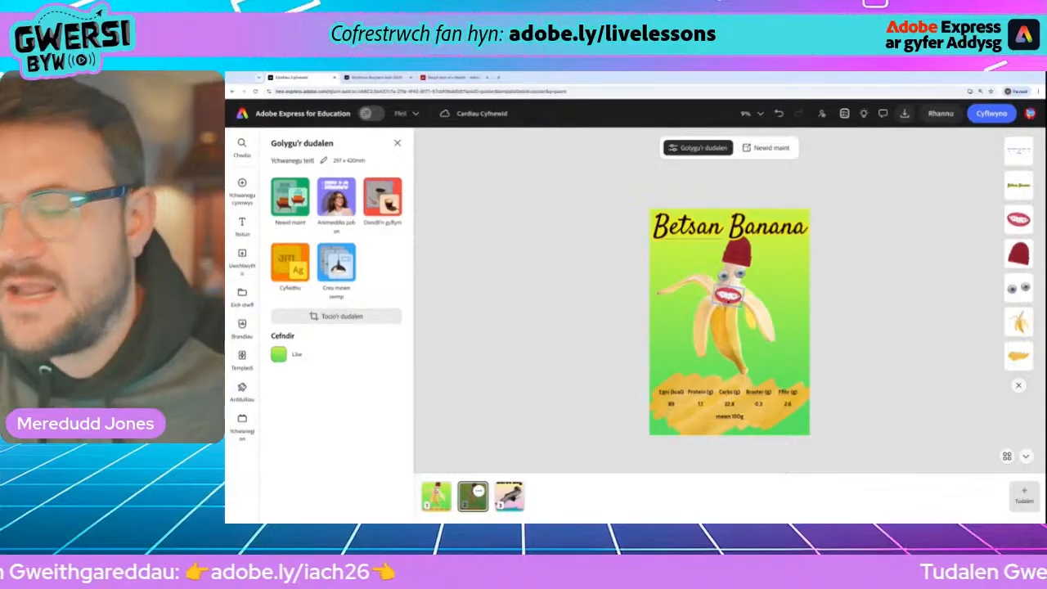
{"action": "scroll", "coordinate": [719, 305], "scroll_direction": "up", "scroll_amount": 3}
{"action": "scroll", "coordinate": [730, 301], "scroll_direction": "up", "scroll_amount": 1}
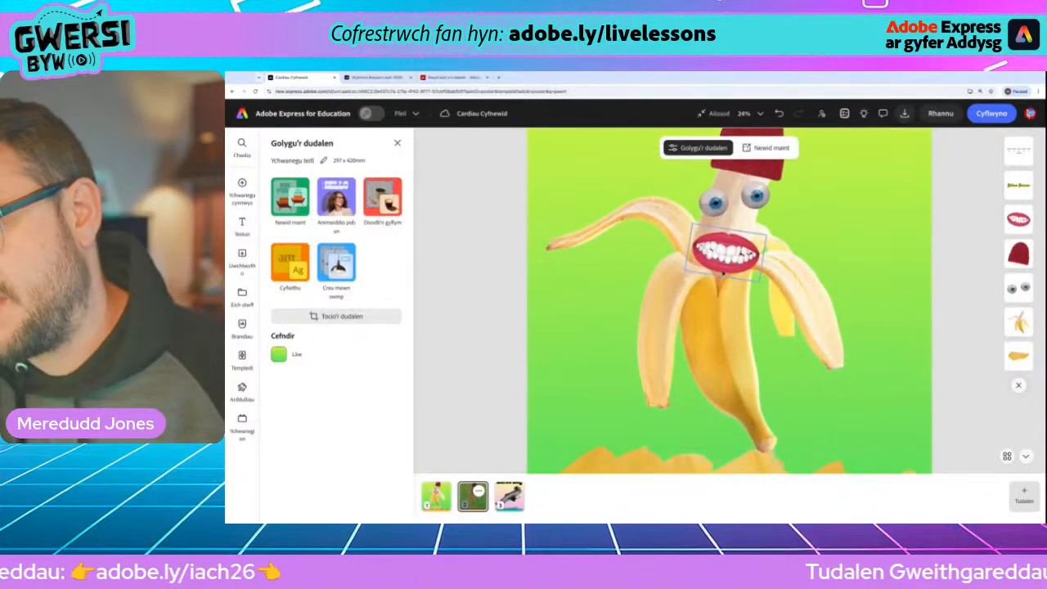
{"action": "left_click", "coordinate": [725, 260]}
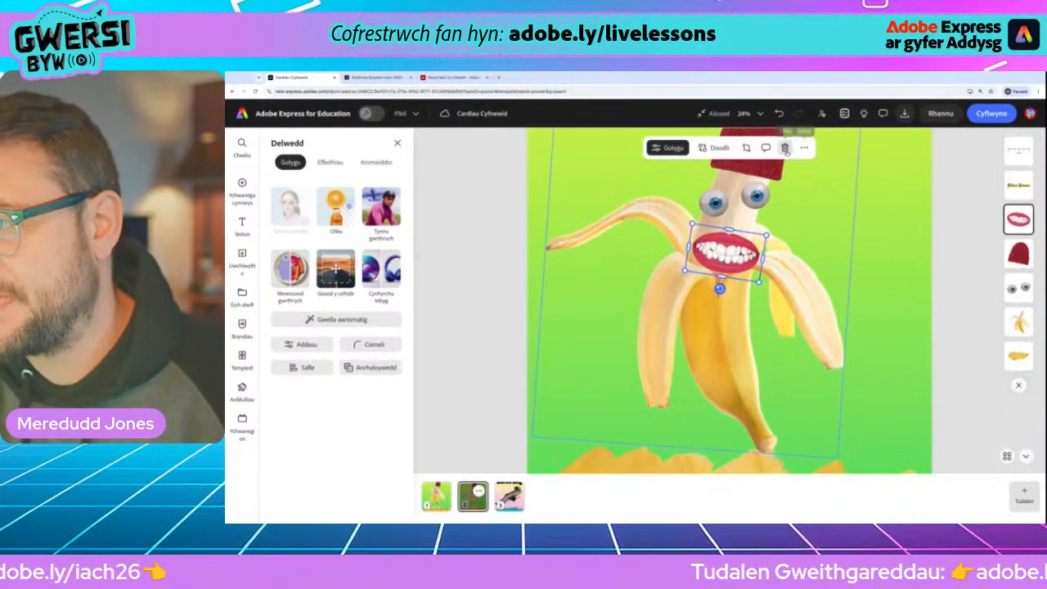
{"action": "key", "text": "Delete"}
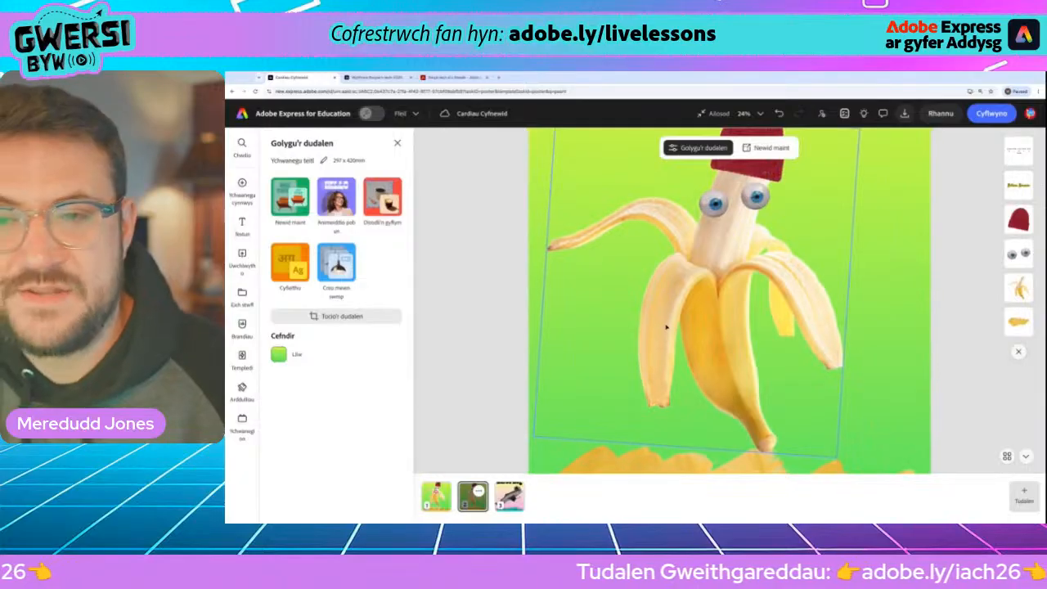
{"action": "scroll", "coordinate": [666, 326], "scroll_direction": "down", "scroll_amount": 3}
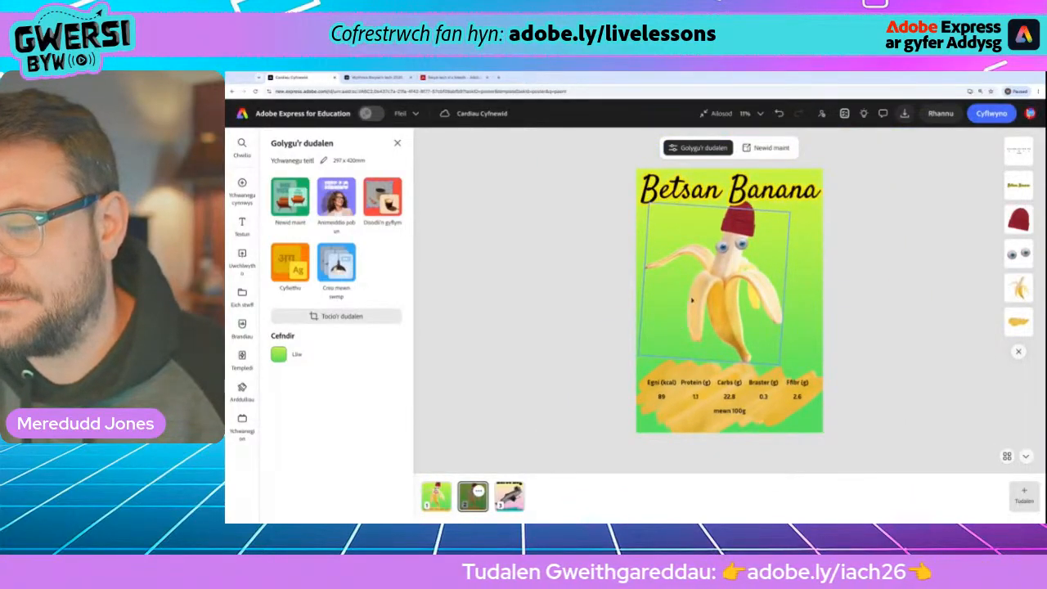
{"action": "scroll", "coordinate": [697, 300], "scroll_direction": "up", "scroll_amount": 1}
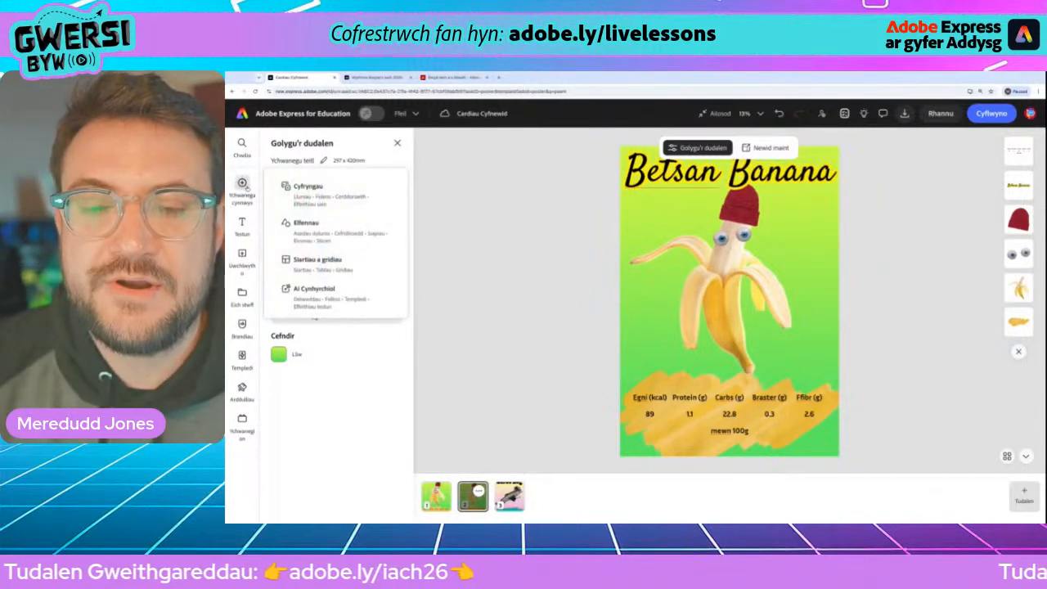
- Browse the media library from photos to videos and open the character animation tool for the duplicated page
{"action": "key", "text": "ctrl+0"}
{"action": "left_click", "coordinate": [276, 311]}
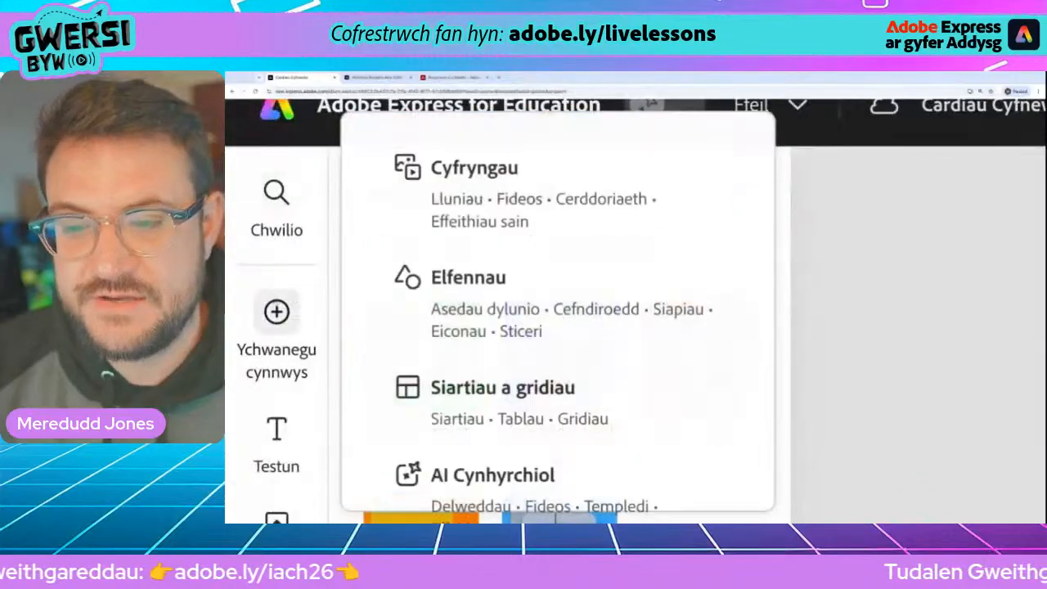
{"action": "left_click", "coordinate": [455, 200]}
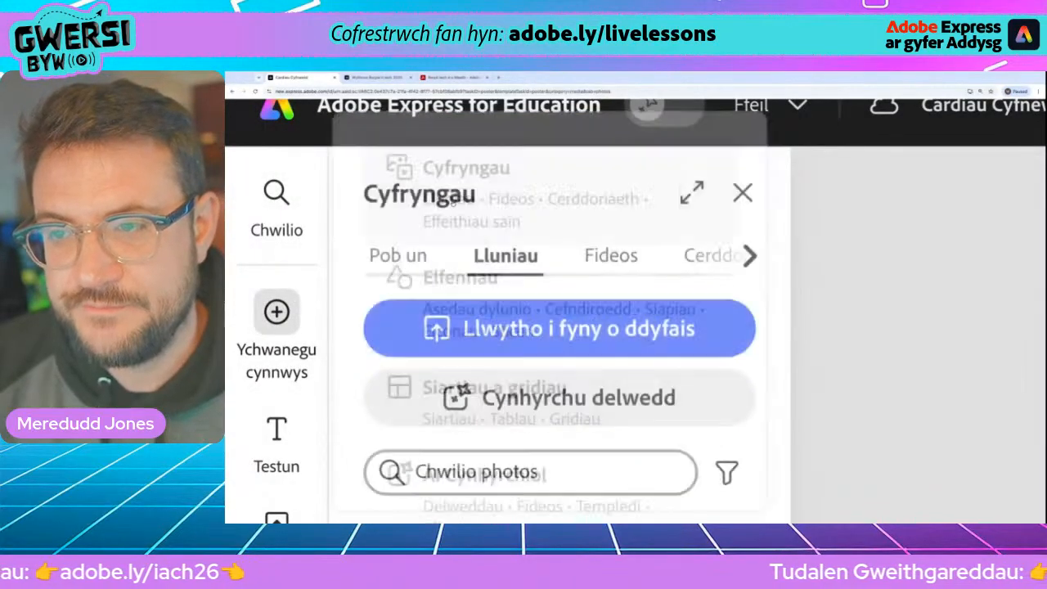
{"action": "key", "text": "ctrl+0"}
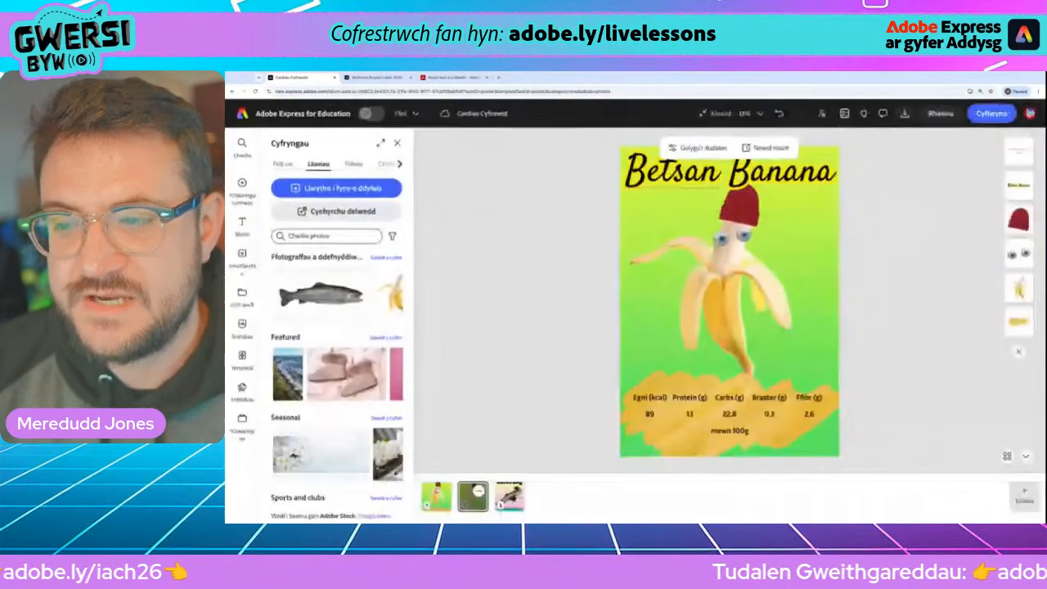
{"action": "left_click", "coordinate": [353, 164]}
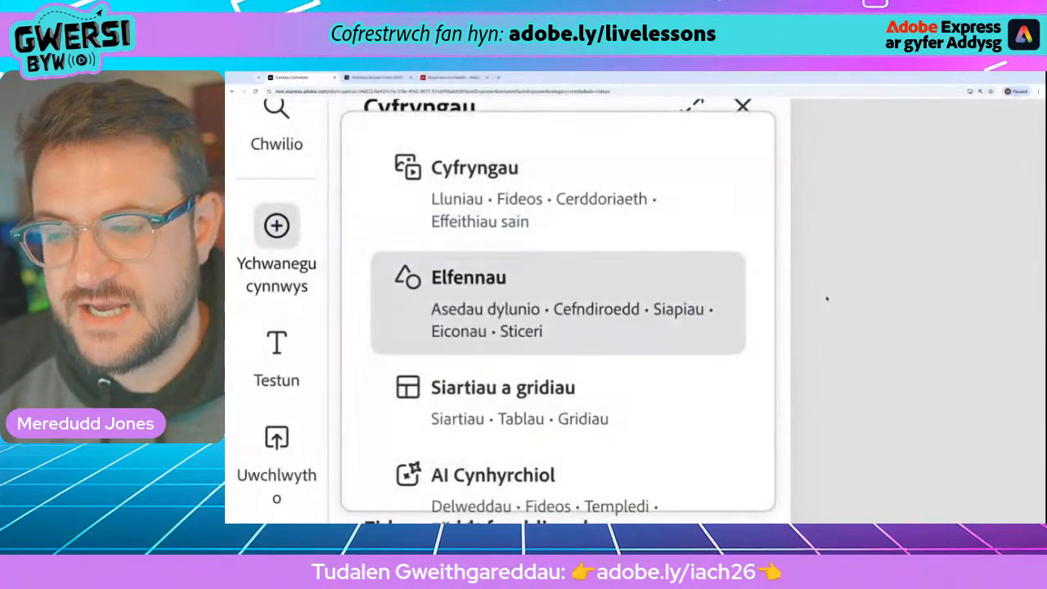
{"action": "scroll", "coordinate": [580, 326], "scroll_direction": "down", "scroll_amount": 5}
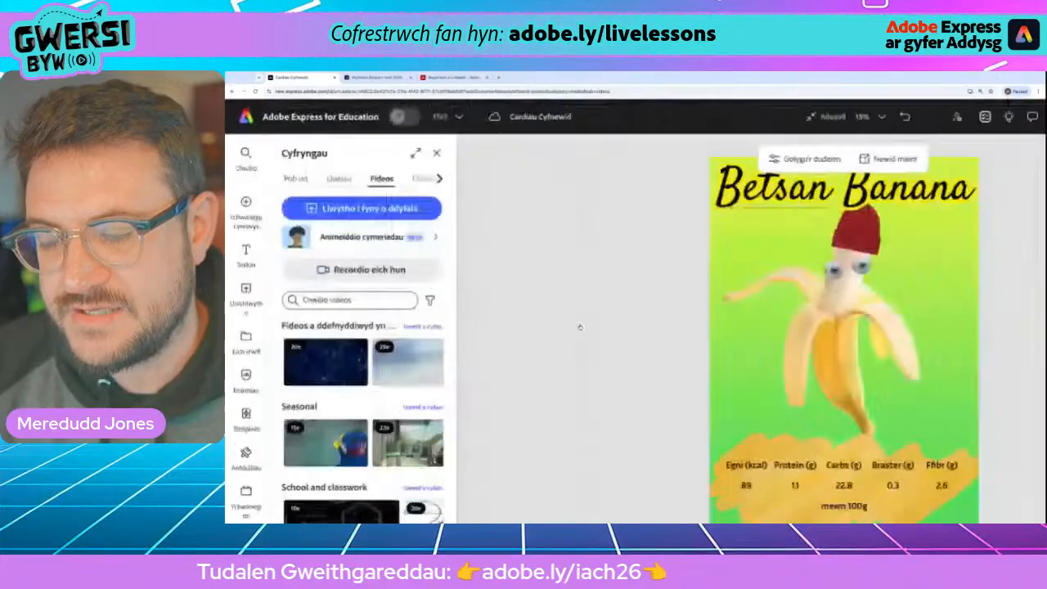
{"action": "left_click", "coordinate": [335, 213]}
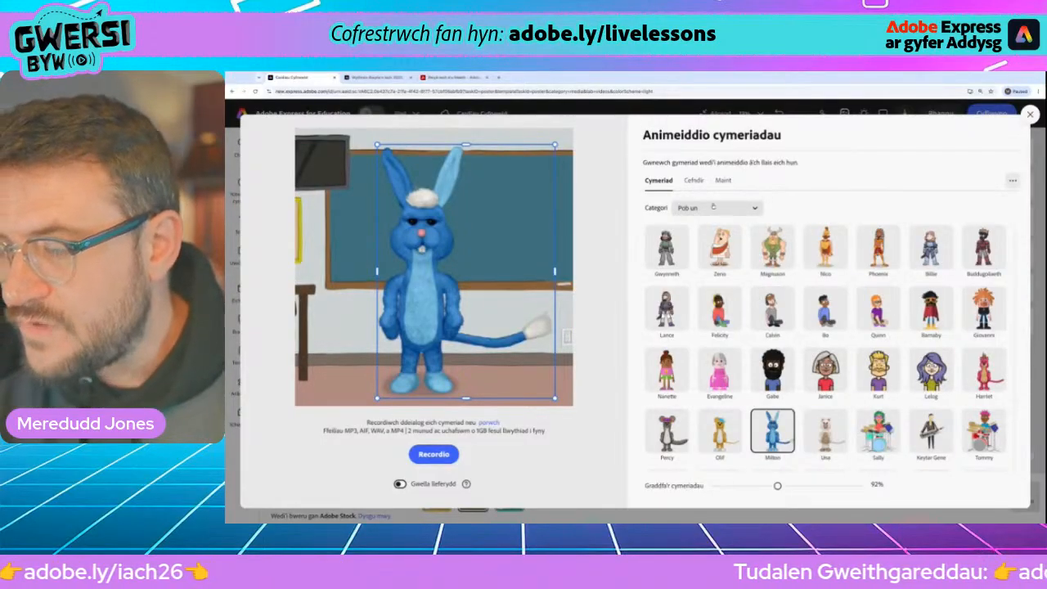
- Filter the characters to the Ceg yn Unig category, choose Gwefusau Coch Dde, and enlarge the red lips to 113%
{"action": "left_click", "coordinate": [753, 209]}
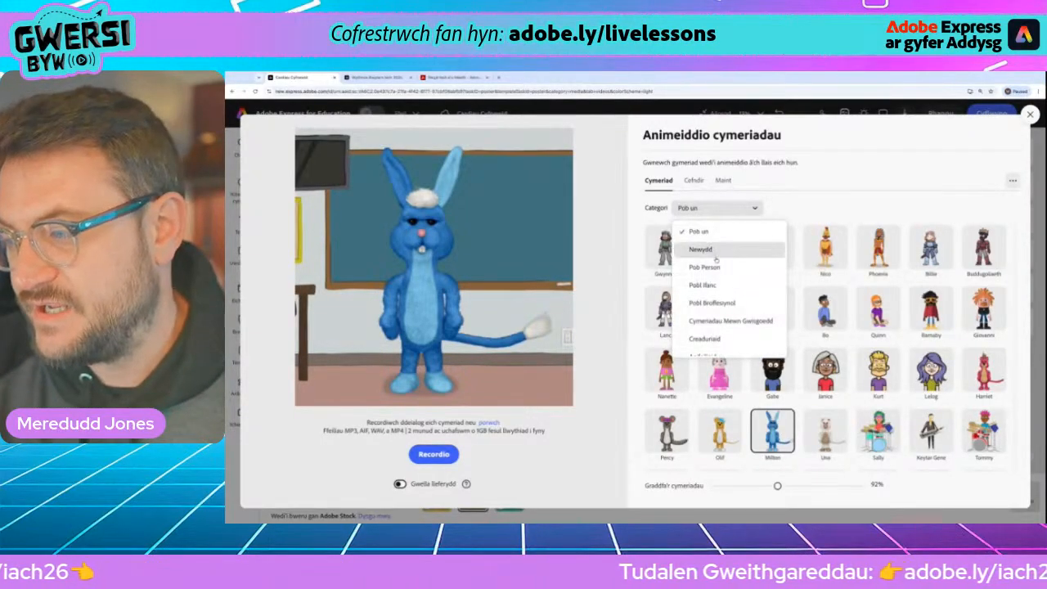
{"action": "scroll", "coordinate": [711, 253], "scroll_direction": "down", "scroll_amount": 4}
{"action": "scroll", "coordinate": [720, 267], "scroll_direction": "down", "scroll_amount": 2}
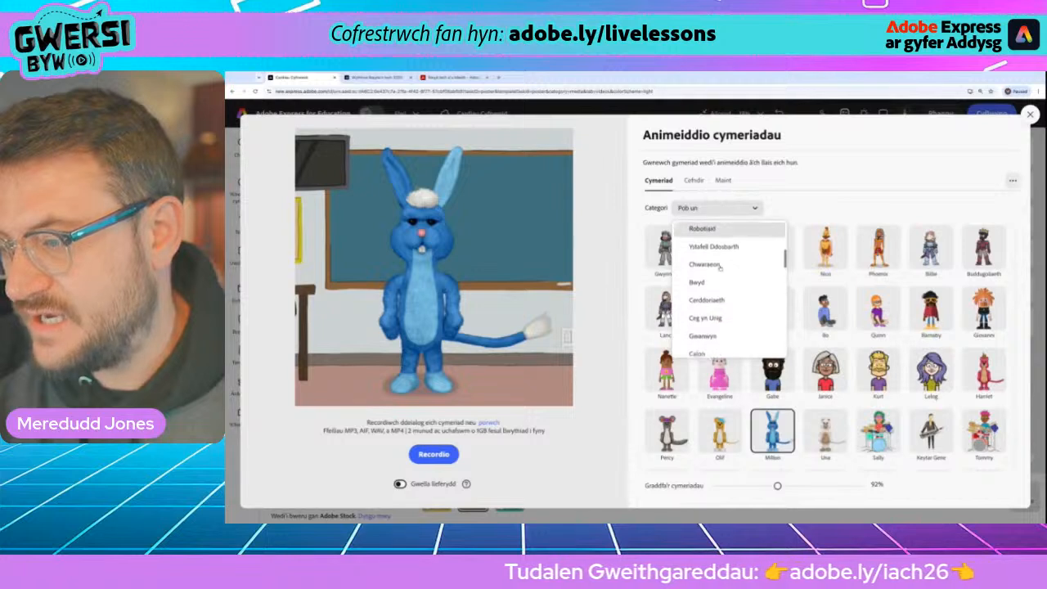
{"action": "scroll", "coordinate": [728, 245], "scroll_direction": "up", "scroll_amount": 1}
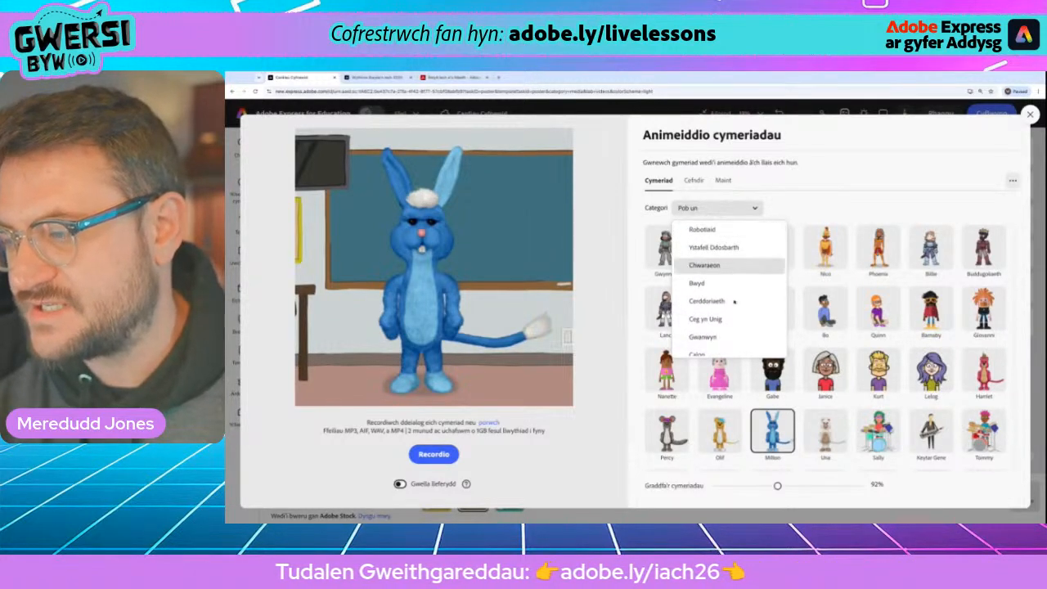
{"action": "left_click", "coordinate": [708, 319]}
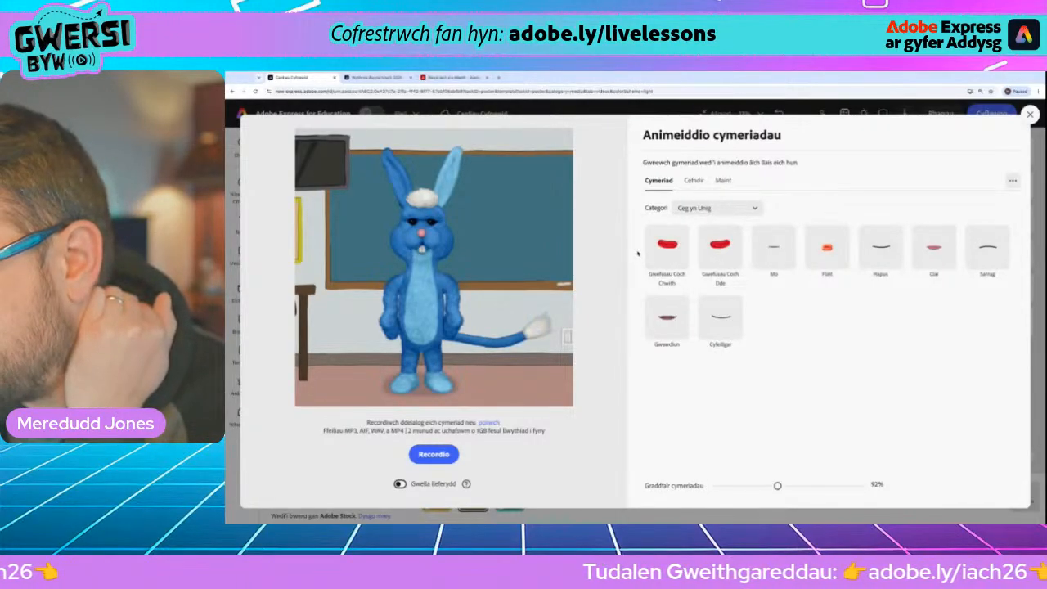
{"action": "left_click", "coordinate": [724, 246]}
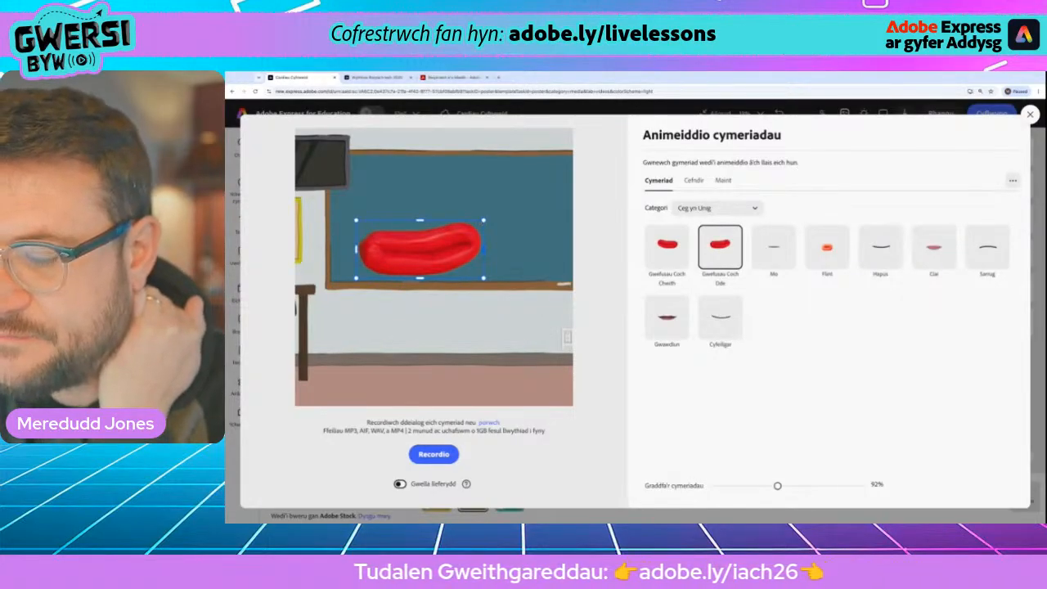
{"action": "left_click_drag", "start_coordinate": [419, 221], "coordinate": [433, 243]}
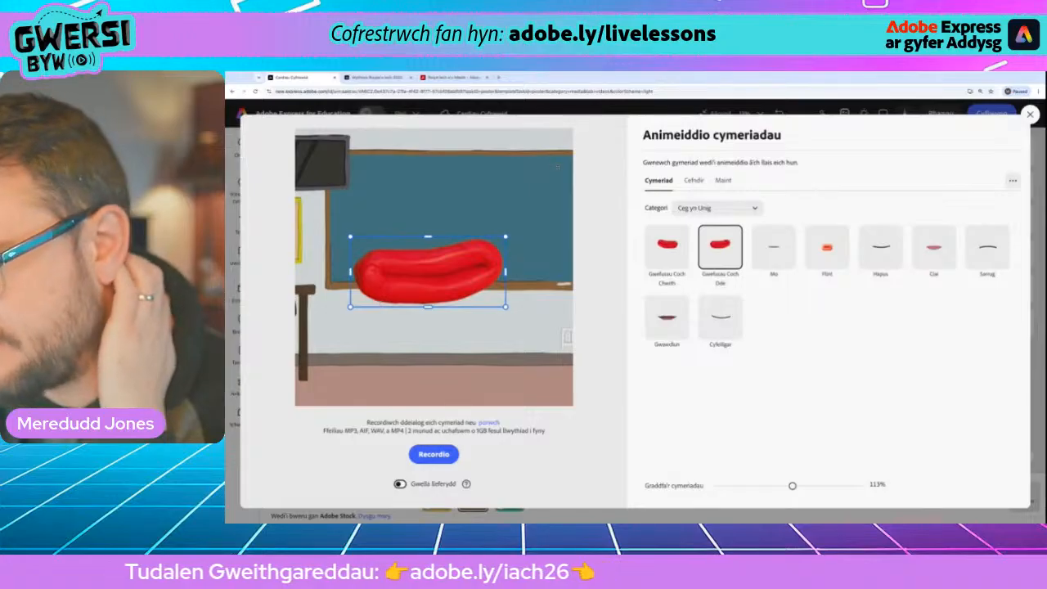
- Set the lips animation's background to transparent (Tryloyw) and return to the character choices
{"action": "left_click", "coordinate": [701, 182]}
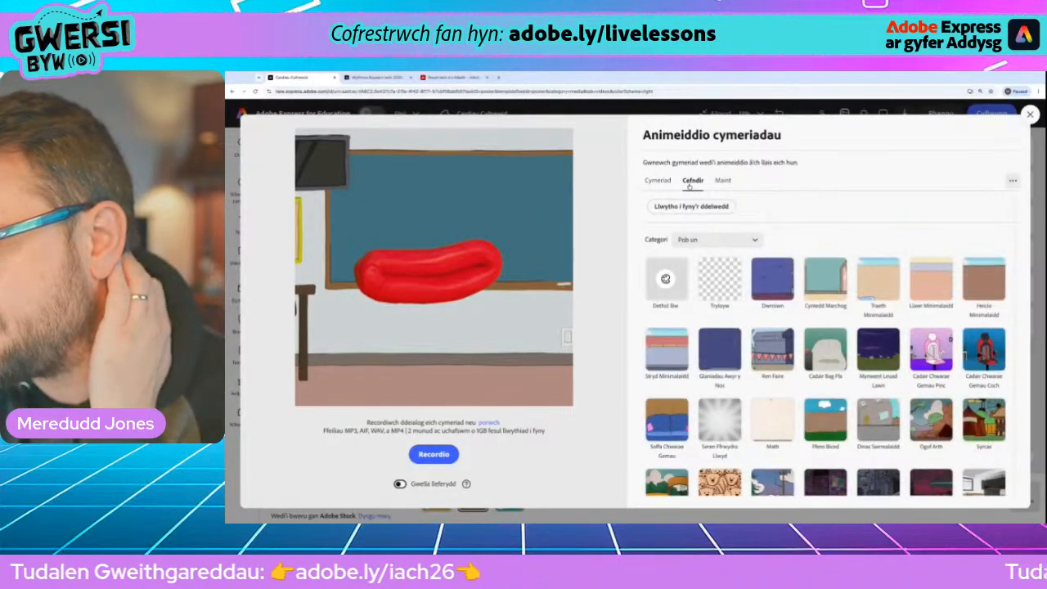
{"action": "left_click", "coordinate": [719, 279]}
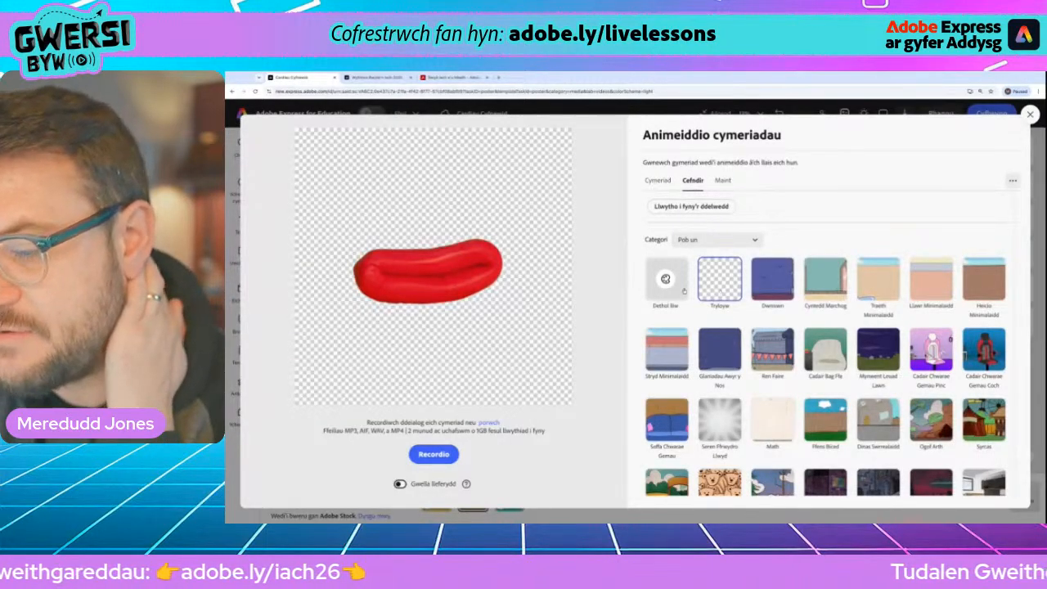
{"action": "left_click", "coordinate": [661, 182]}
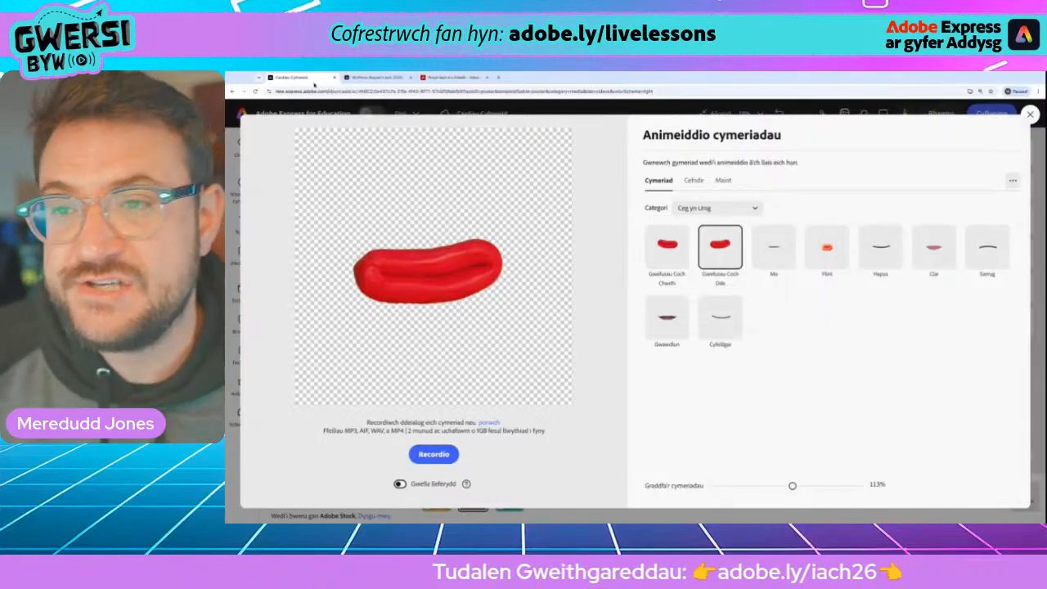
- Consult the banana's values in the enlarged nutrition table on the activity web page and return to the Cardiau Cyfnewid design
{"action": "left_click", "coordinate": [368, 77]}
{"action": "scroll", "coordinate": [422, 282], "scroll_direction": "up", "scroll_amount": 5}
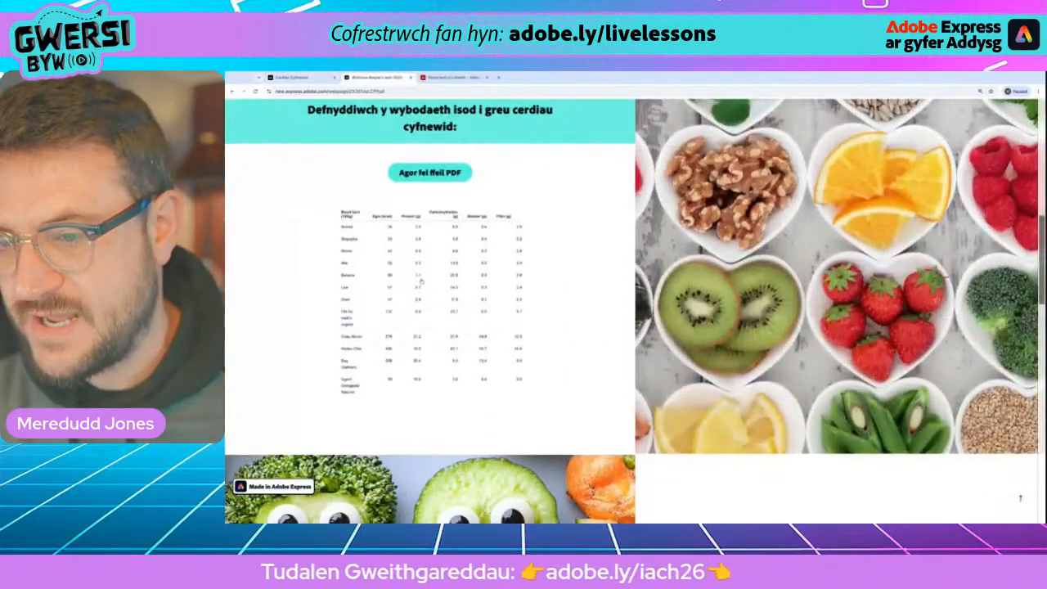
{"action": "left_click", "coordinate": [422, 283]}
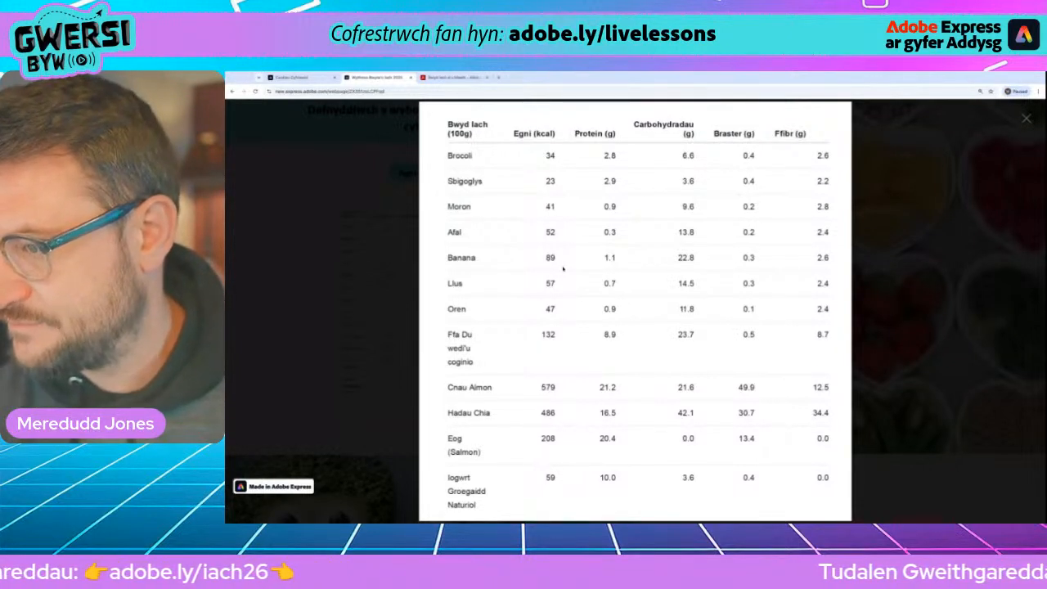
{"action": "left_click", "coordinate": [1025, 119]}
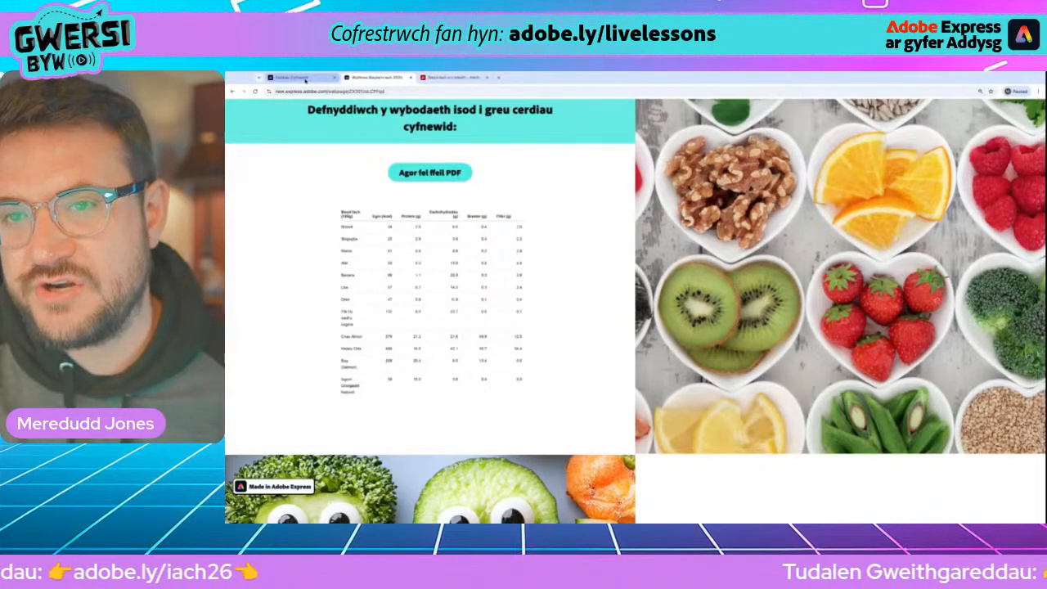
{"action": "left_click", "coordinate": [305, 78]}
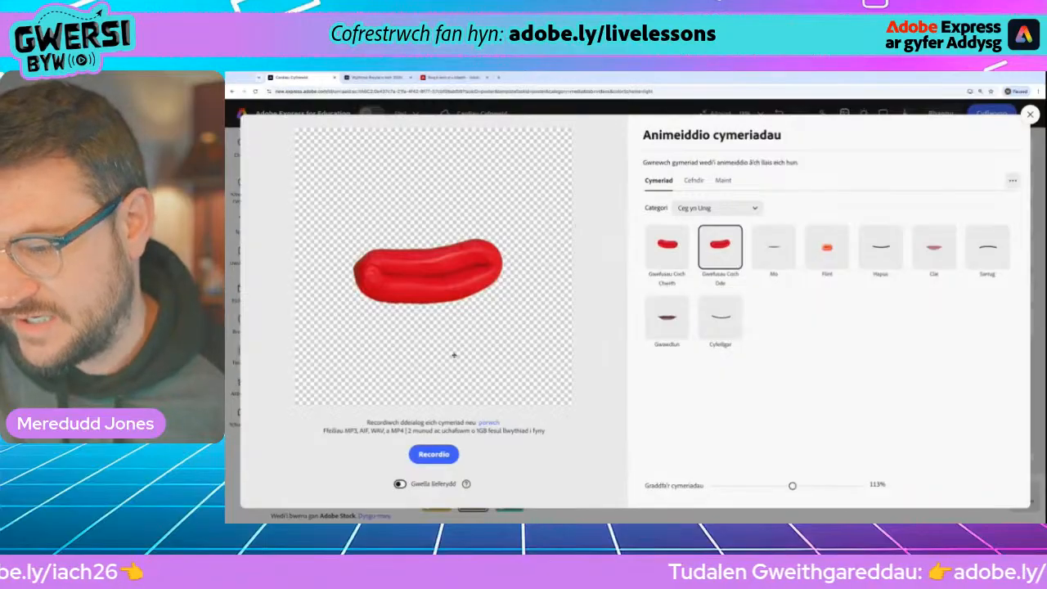
- Try to record a voice clip for the red lips animation with speech enhancement (Gwella lleferydd) on
{"action": "scroll", "coordinate": [381, 500], "scroll_direction": "up", "scroll_amount": 5}
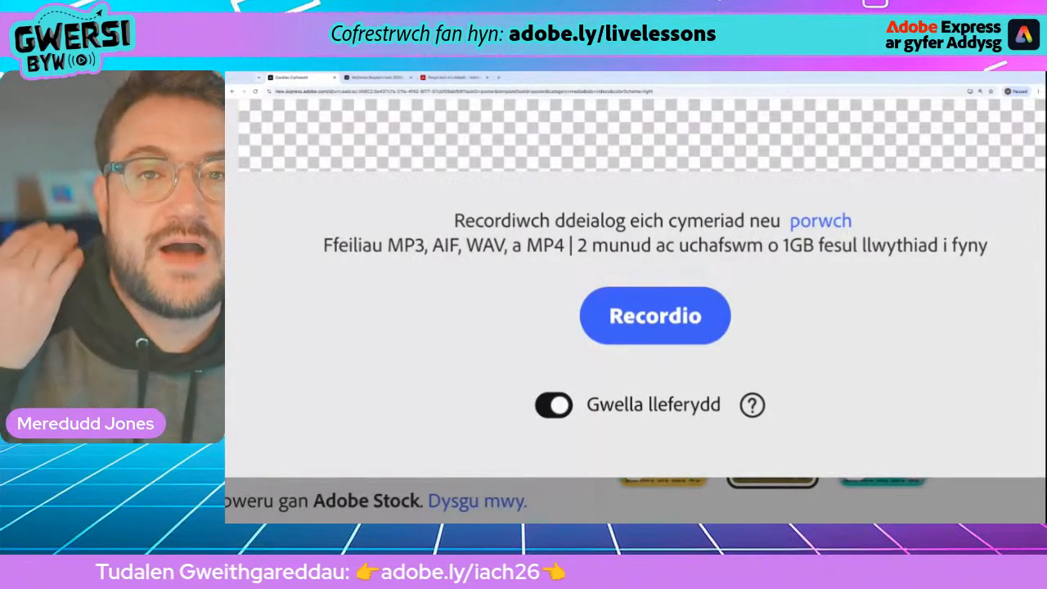
{"action": "scroll", "coordinate": [636, 311], "scroll_direction": "down", "scroll_amount": 5}
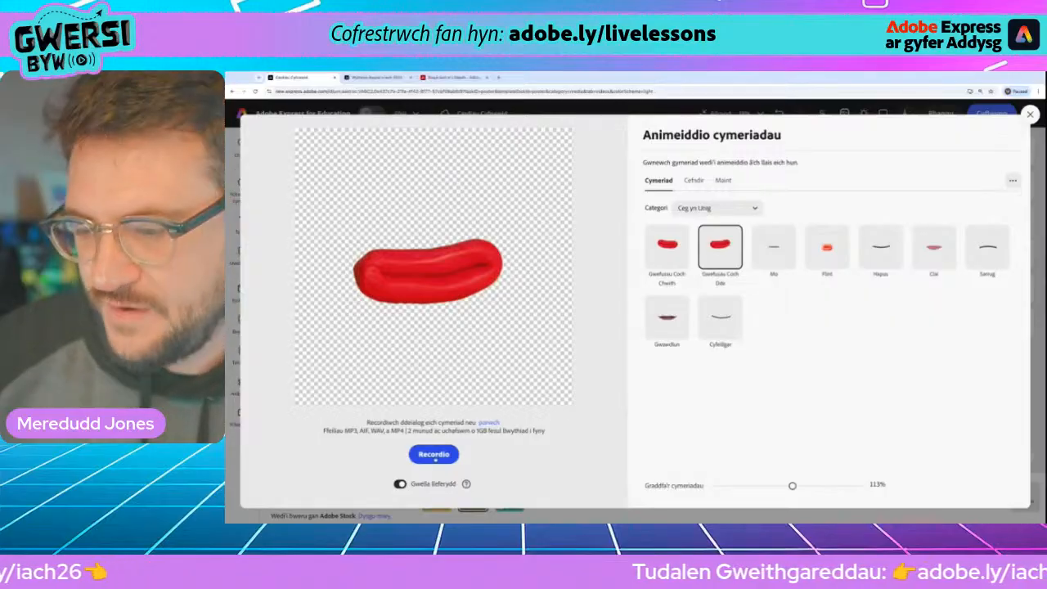
{"action": "left_click", "coordinate": [433, 456]}
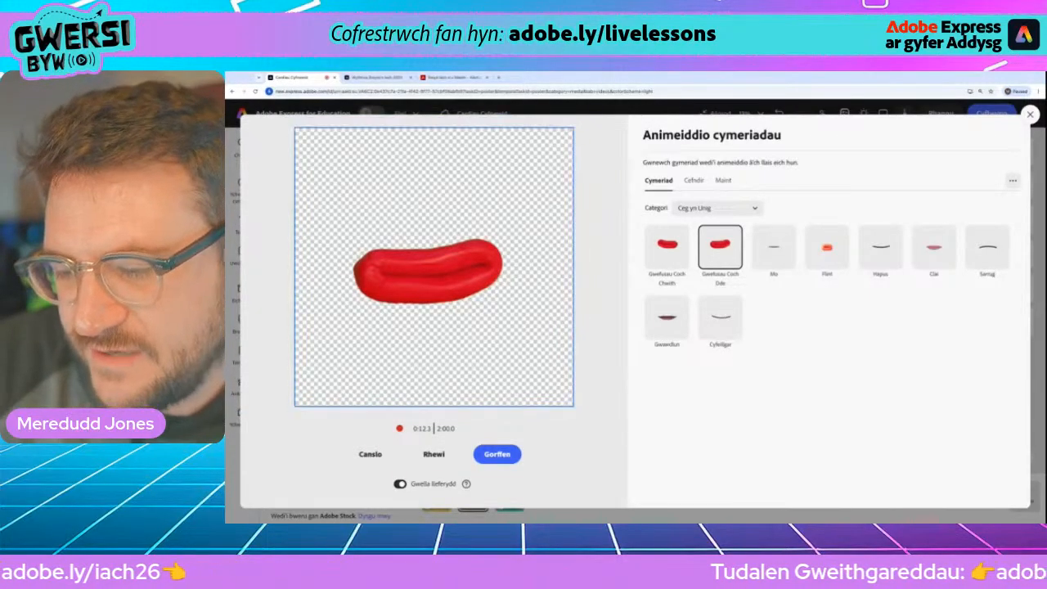
{"action": "left_click", "coordinate": [488, 457]}
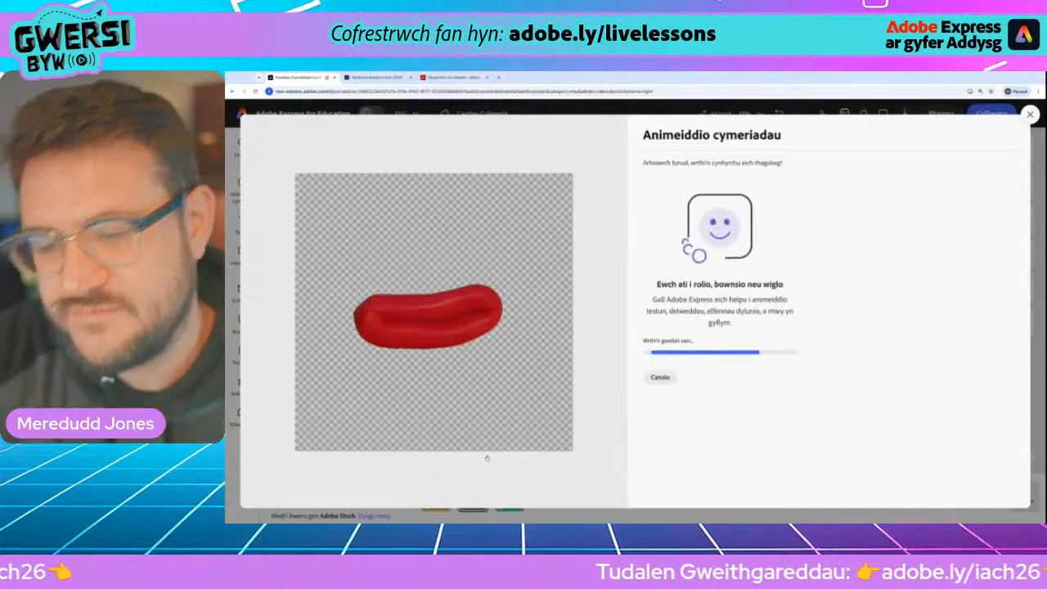
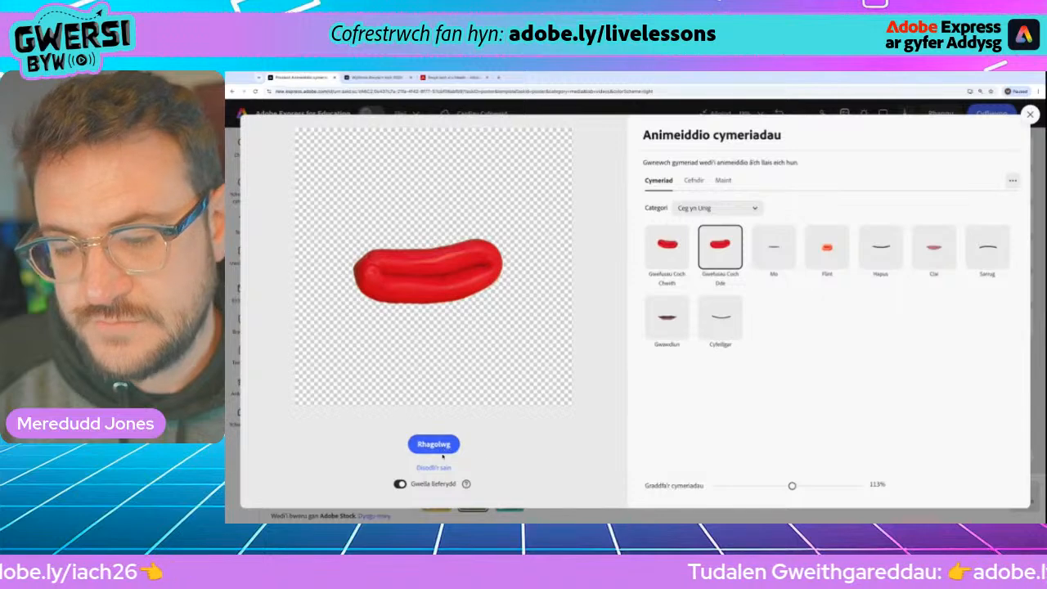
- Retry the lips preview, cancel it, replace the audio with a new recording, and leave the character animation tool
{"action": "left_click", "coordinate": [433, 448]}
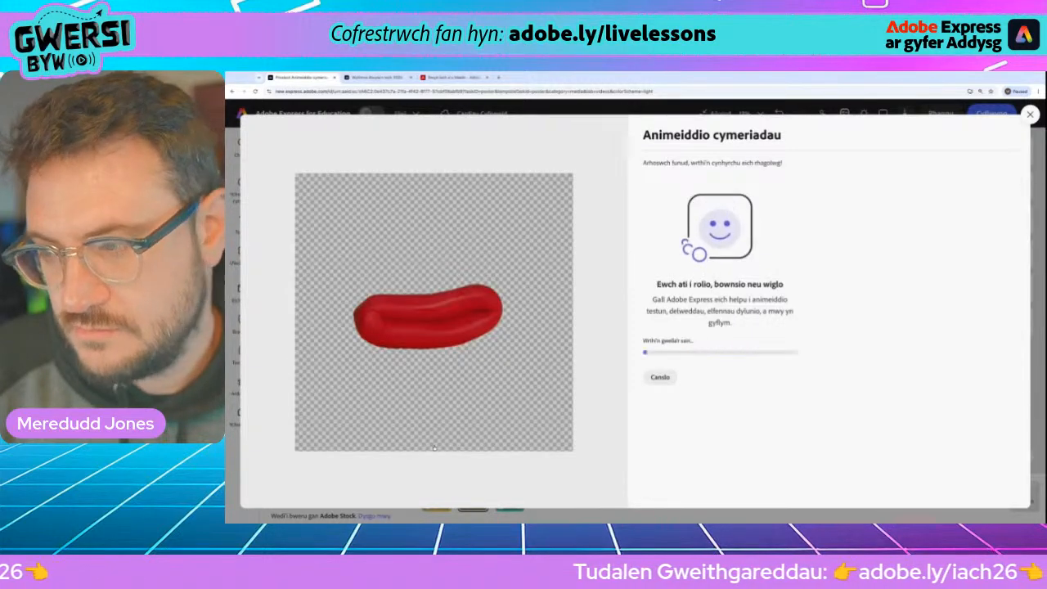
{"action": "left_click", "coordinate": [668, 380]}
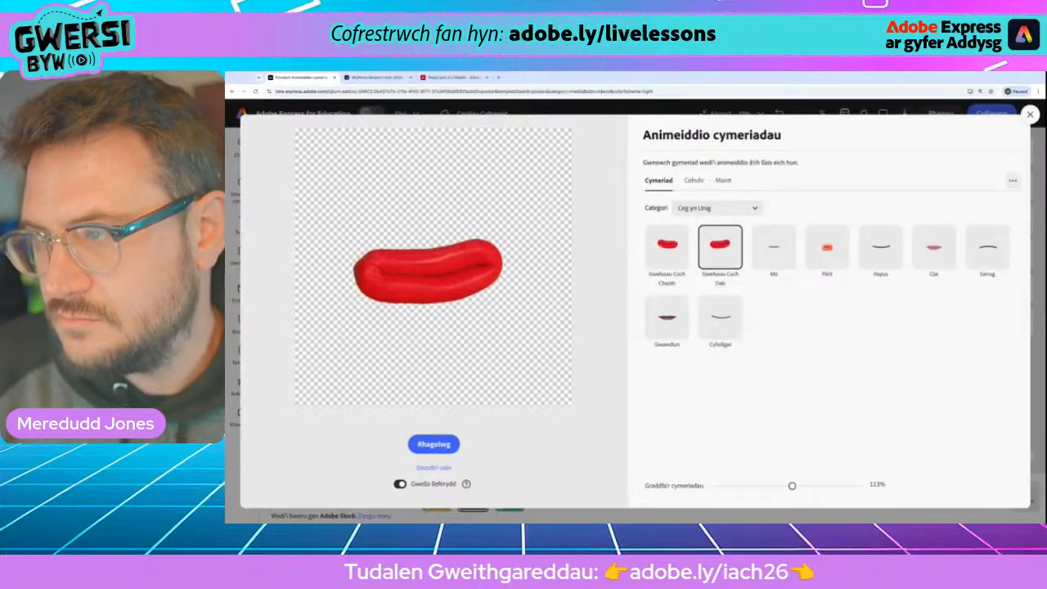
{"action": "left_click", "coordinate": [432, 468]}
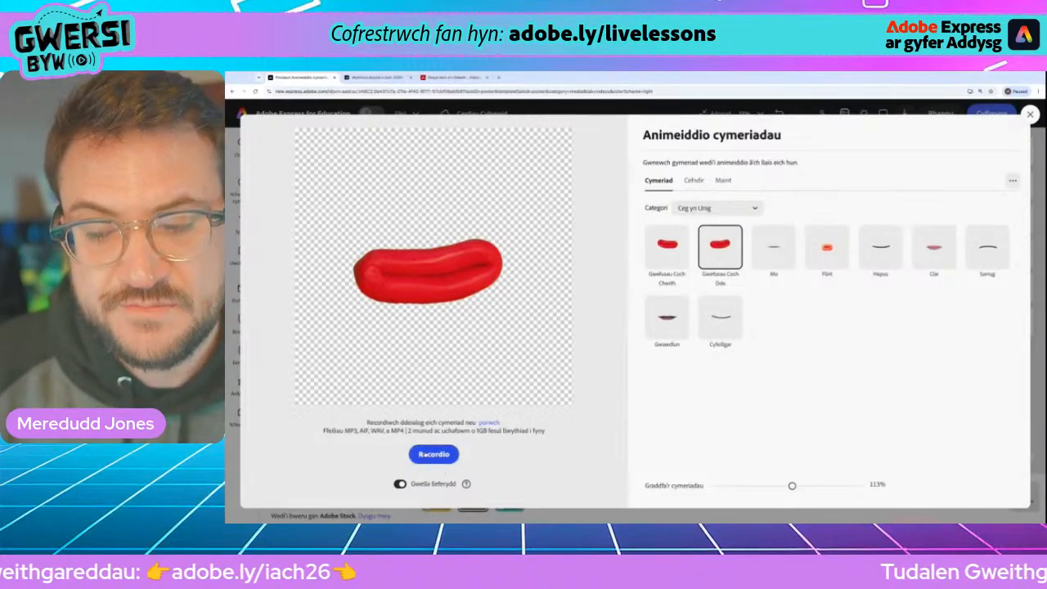
{"action": "left_click", "coordinate": [442, 455]}
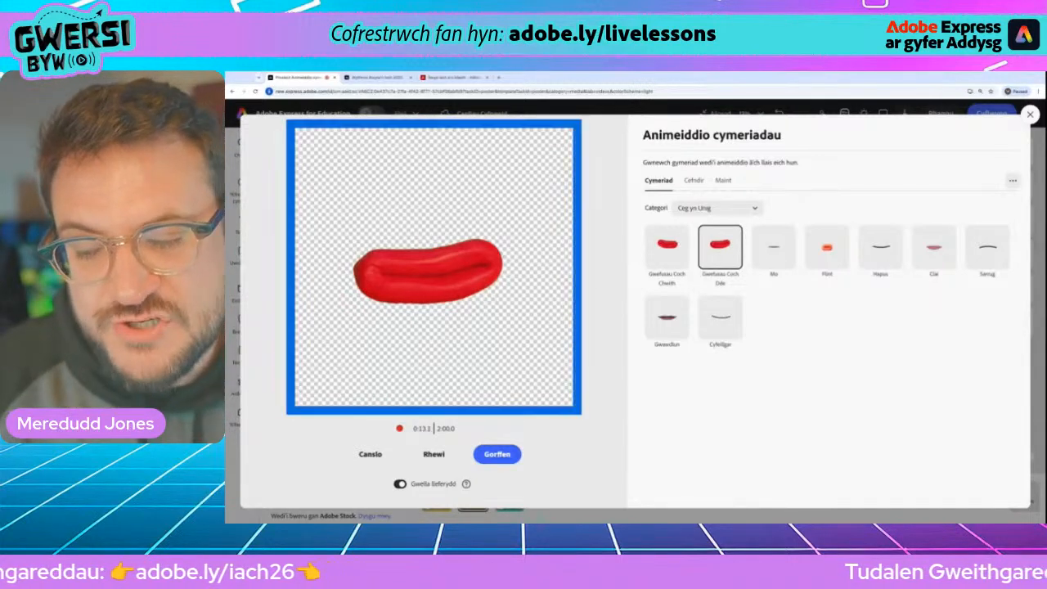
{"action": "left_click", "coordinate": [498, 455]}
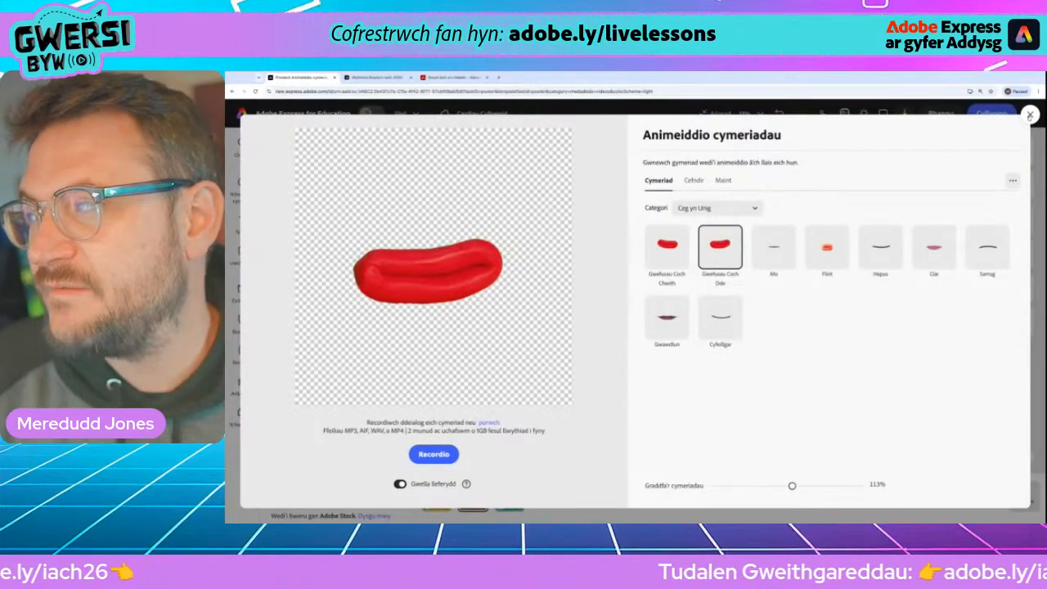
{"action": "left_click", "coordinate": [1030, 115]}
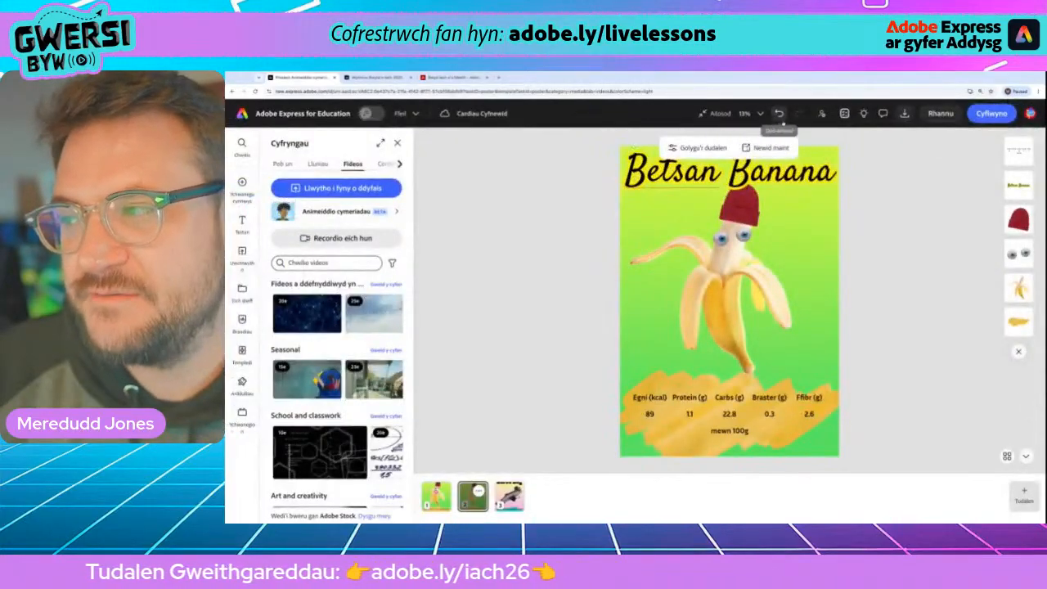
- Undo the deletion of the toothy mouth and record a voiceover for the Betsan Banana page
{"action": "left_click", "coordinate": [781, 117]}
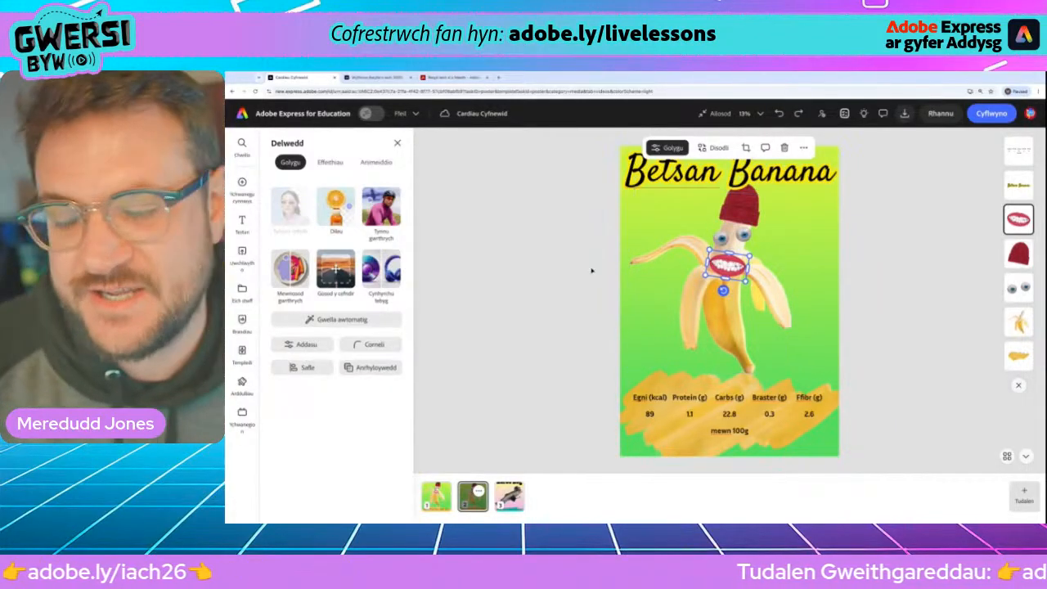
{"action": "left_click", "coordinate": [241, 182]}
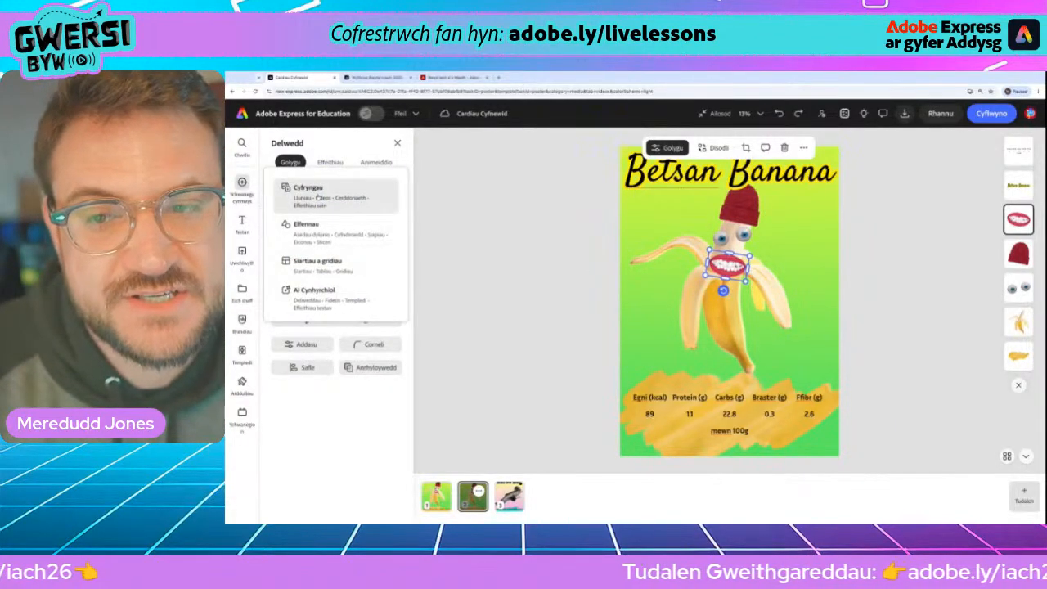
{"action": "left_click", "coordinate": [317, 198]}
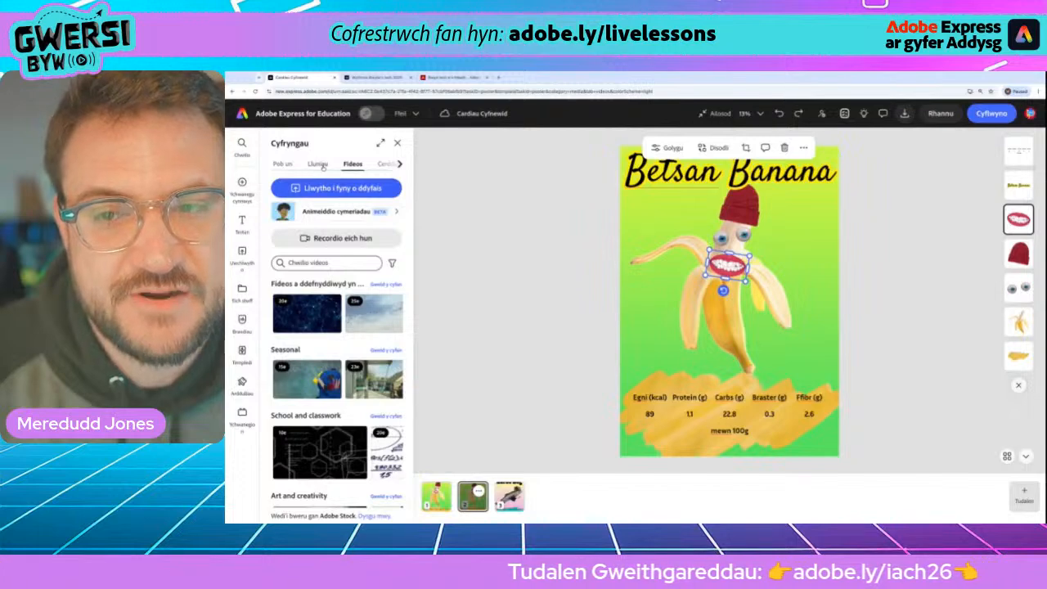
{"action": "left_click", "coordinate": [325, 163]}
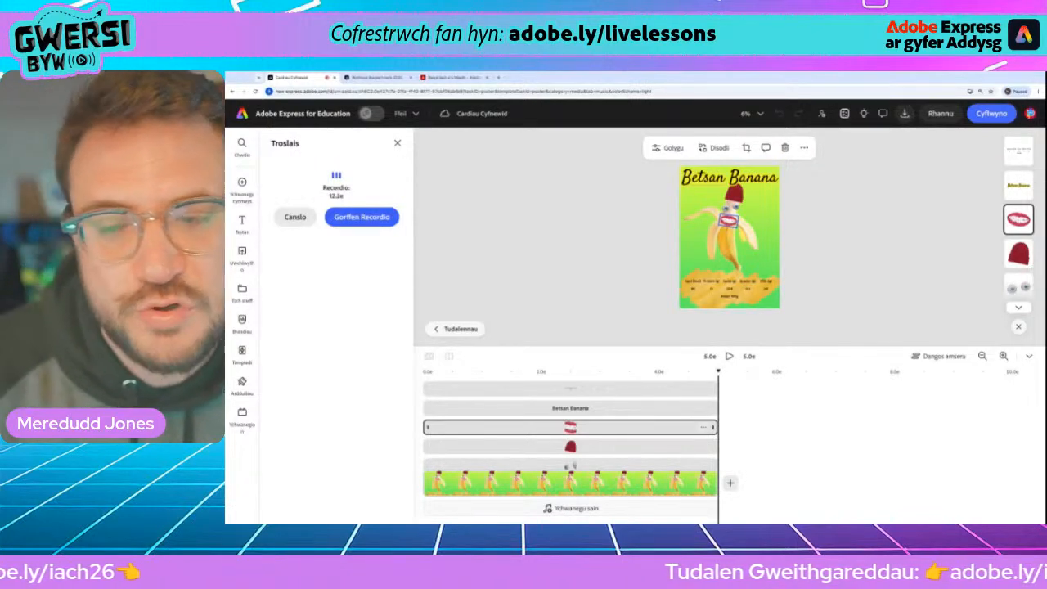
{"action": "left_click", "coordinate": [368, 217]}
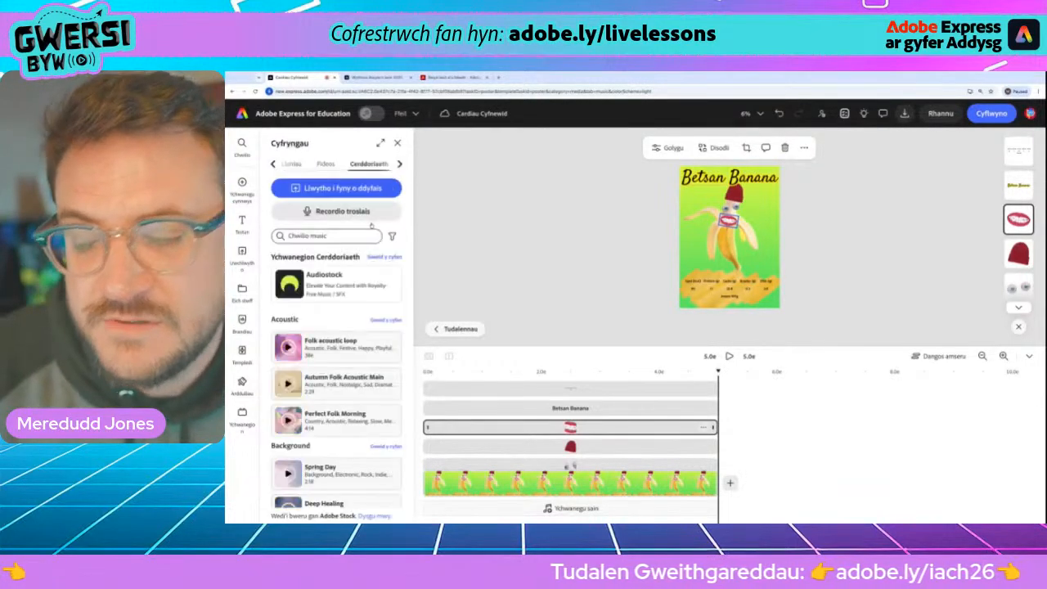
- Extend the banana scene on the timeline to 14.2 seconds so it covers the whole voiceover
{"action": "left_click", "coordinate": [531, 372]}
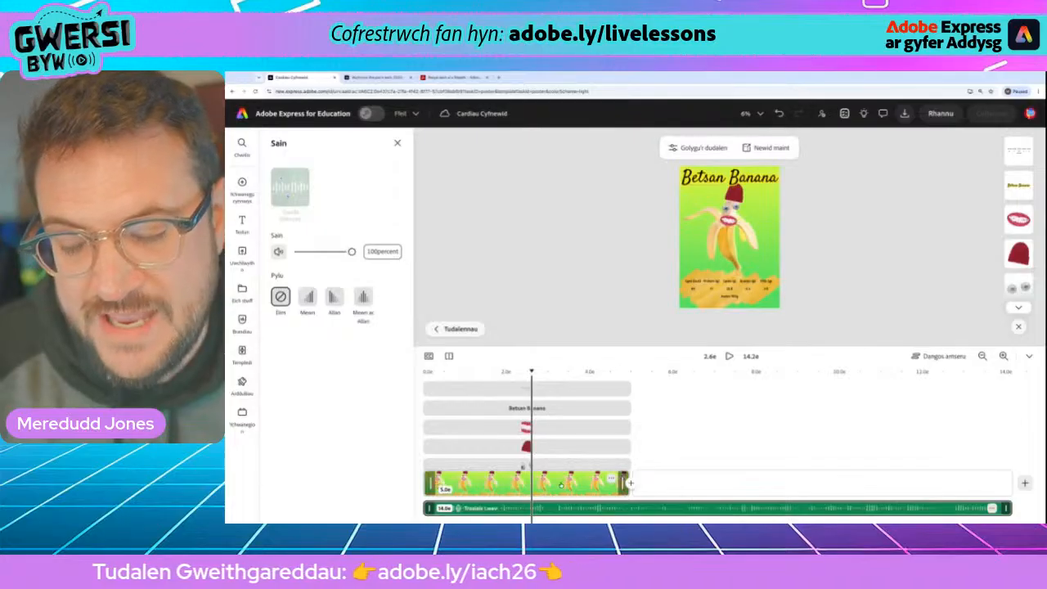
{"action": "left_click_drag", "start_coordinate": [531, 372], "coordinate": [774, 360]}
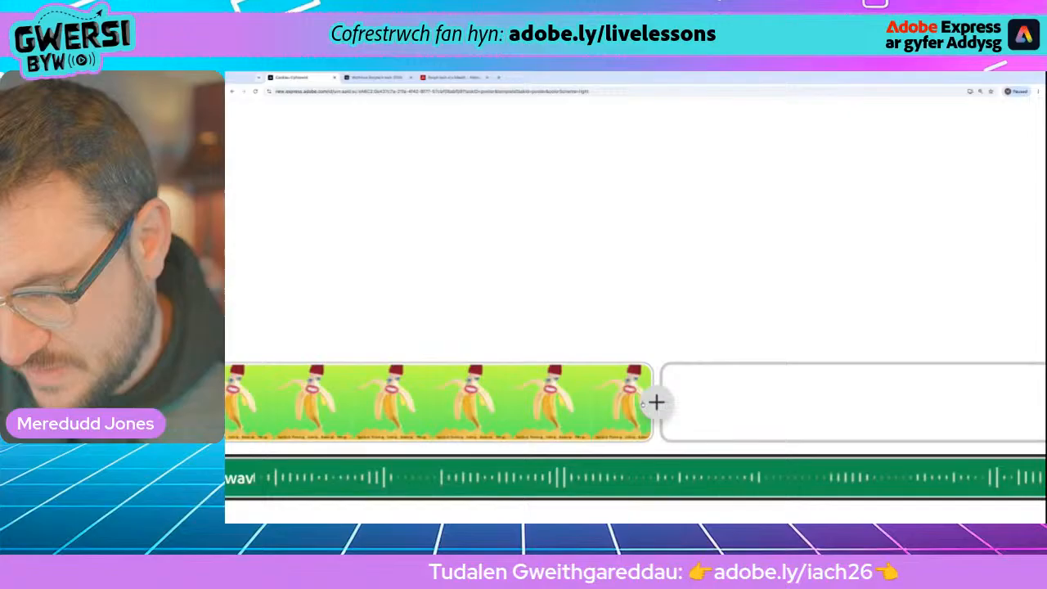
{"action": "mouse_move", "coordinate": [636, 403]}
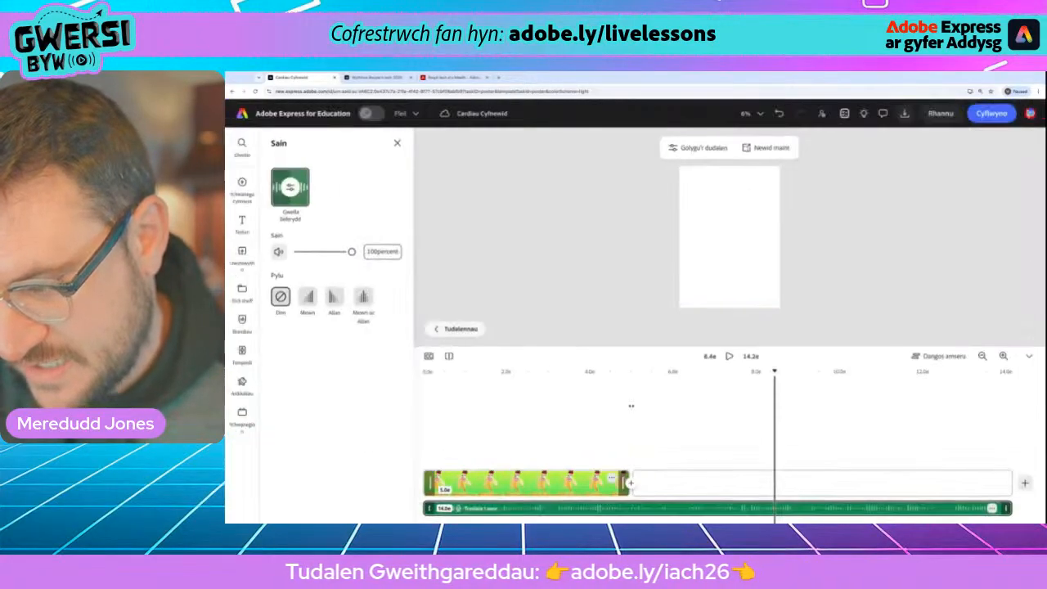
{"action": "left_click_drag", "start_coordinate": [634, 402], "coordinate": [1014, 483]}
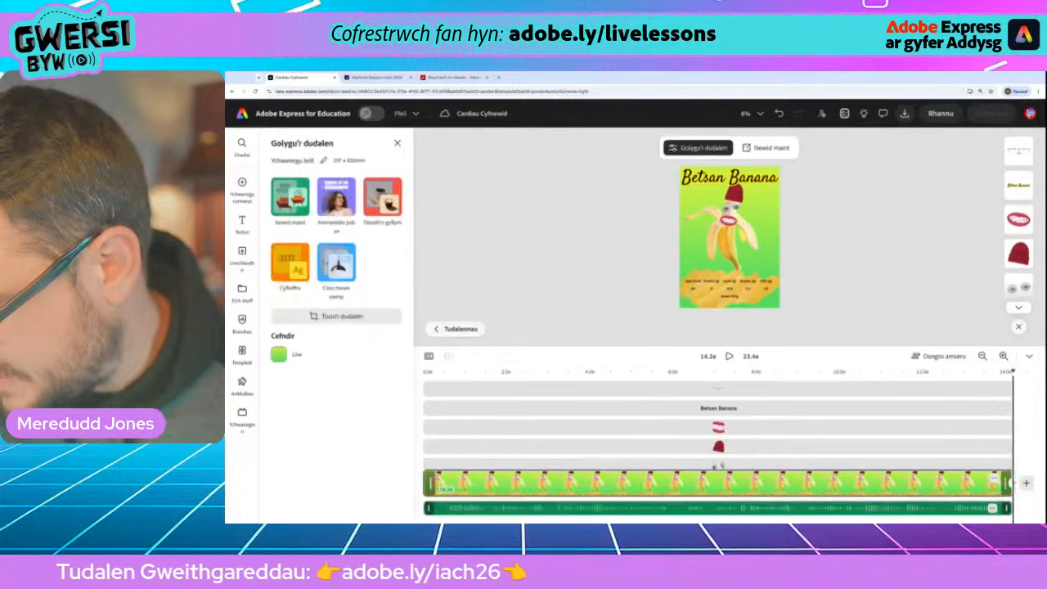
- Delete the blank scene that follows the banana scene on the timeline
{"action": "scroll", "coordinate": [984, 489], "scroll_direction": "right", "scroll_amount": 4}
{"action": "left_click", "coordinate": [905, 484]}
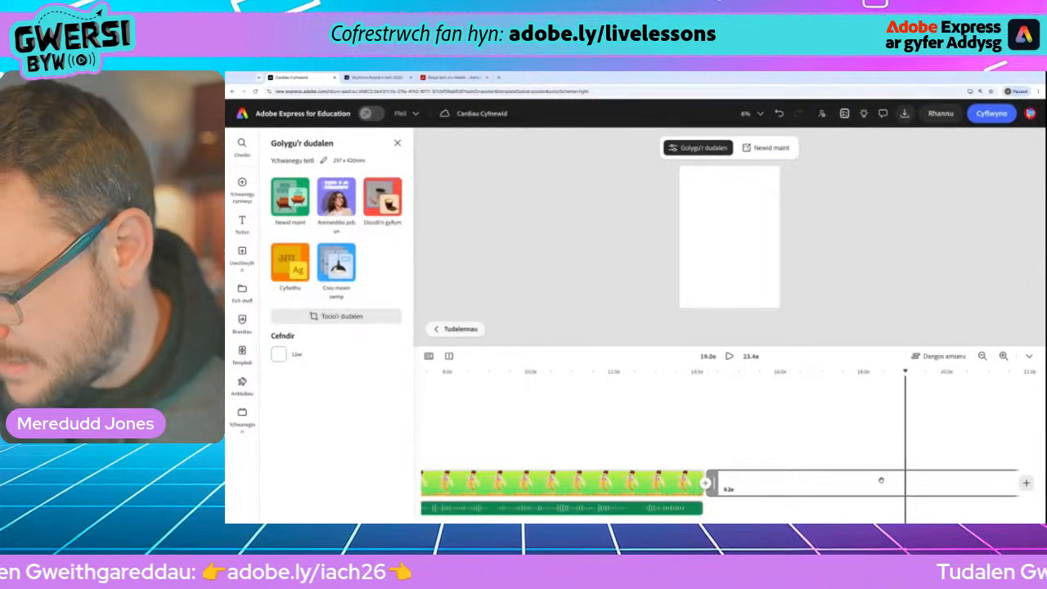
{"action": "scroll", "coordinate": [892, 481], "scroll_direction": "right", "scroll_amount": 2}
{"action": "left_click", "coordinate": [996, 481]}
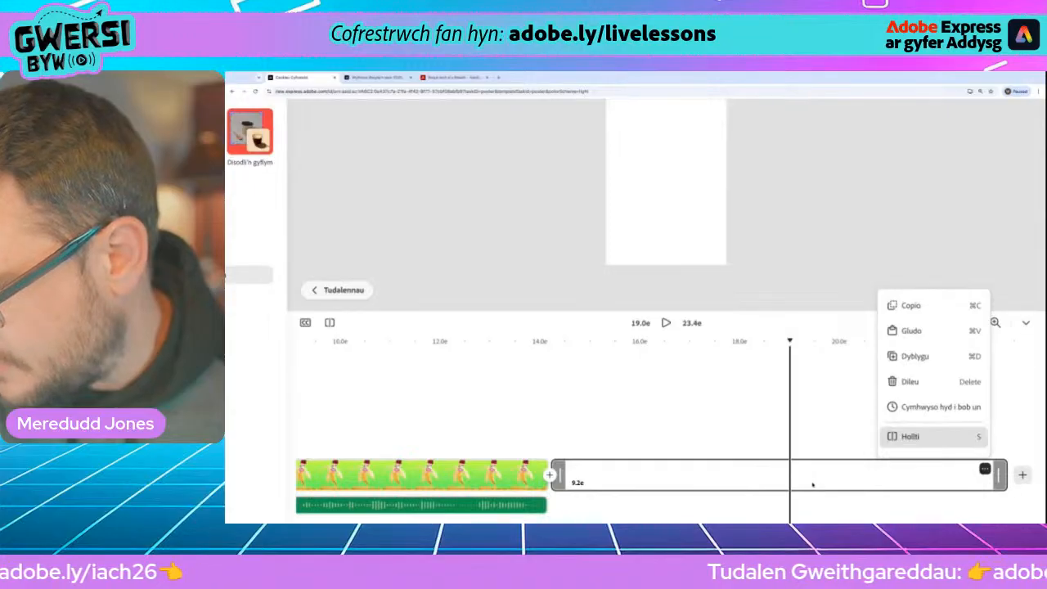
{"action": "scroll", "coordinate": [811, 485], "scroll_direction": "down", "scroll_amount": 3}
{"action": "left_click", "coordinate": [922, 406]}
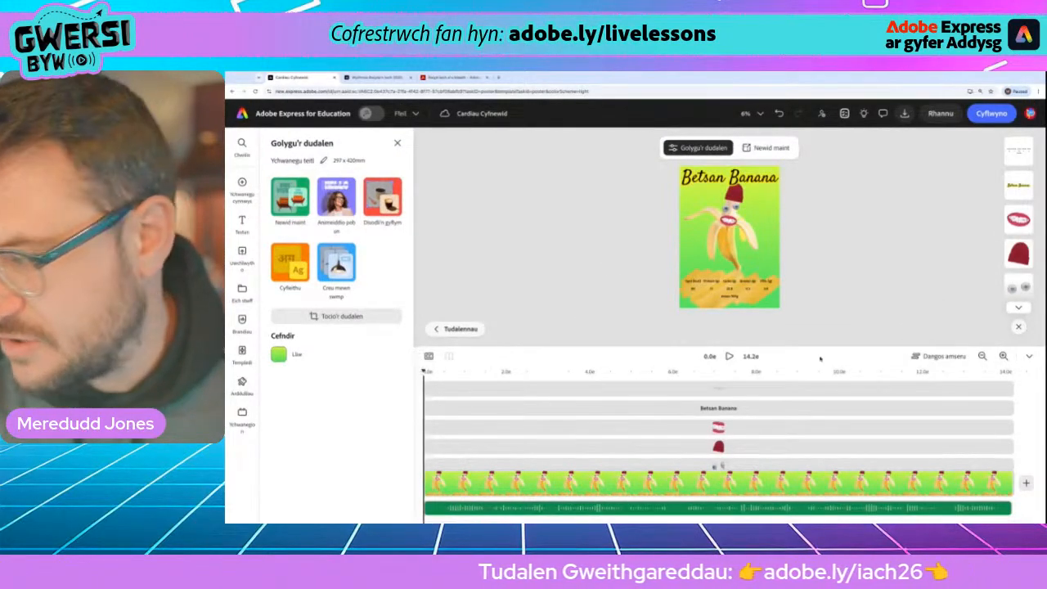
- Play the banana page with its voiceover, and set the timeline to show timing for the selected layer only (Haen a ddewiswyd)
{"action": "left_click", "coordinate": [730, 356]}
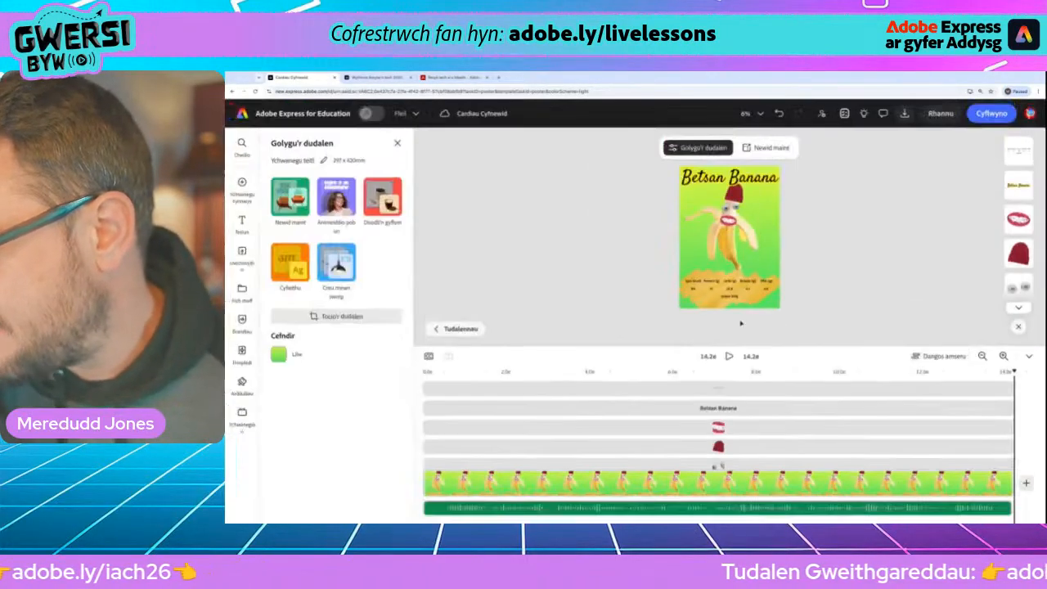
{"action": "left_click", "coordinate": [941, 356]}
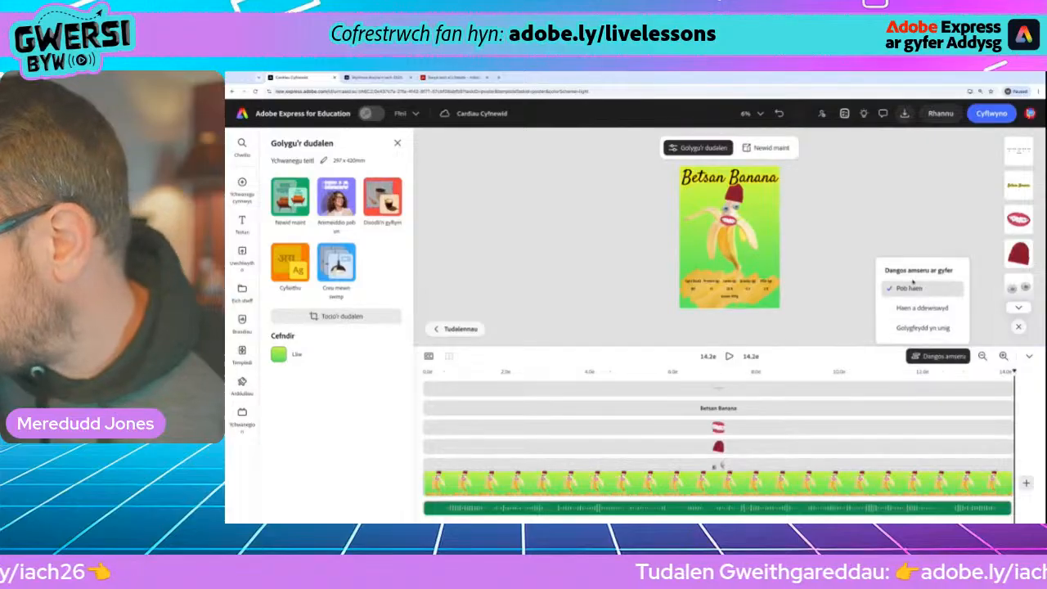
{"action": "left_click", "coordinate": [930, 309]}
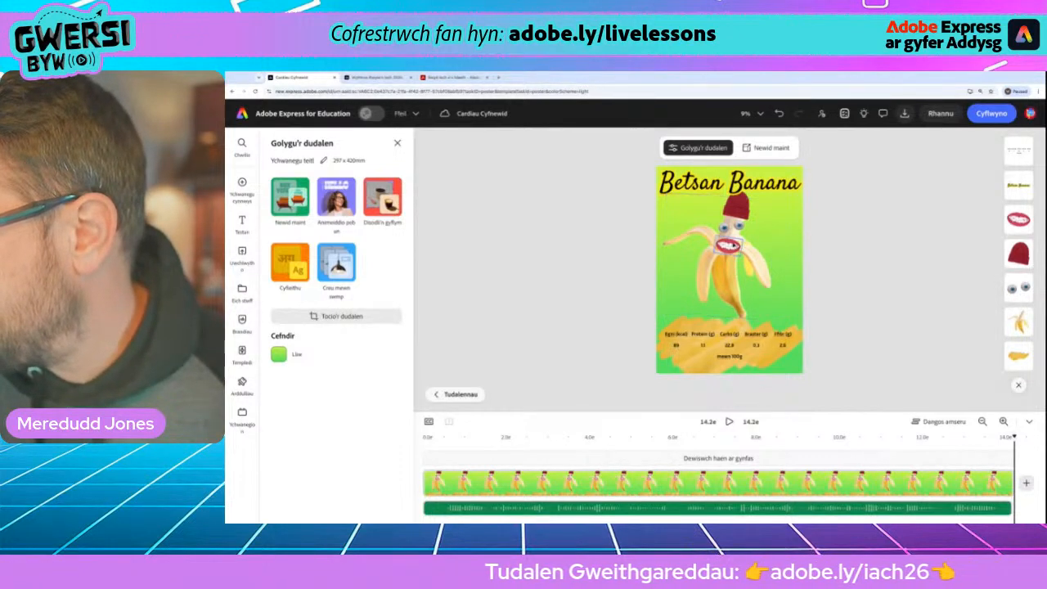
- Apply the looping (Ailadrodd) Bownsio animation to the banana's toothy mouth and set its distance (Pellter) to 4
{"action": "left_click", "coordinate": [728, 246]}
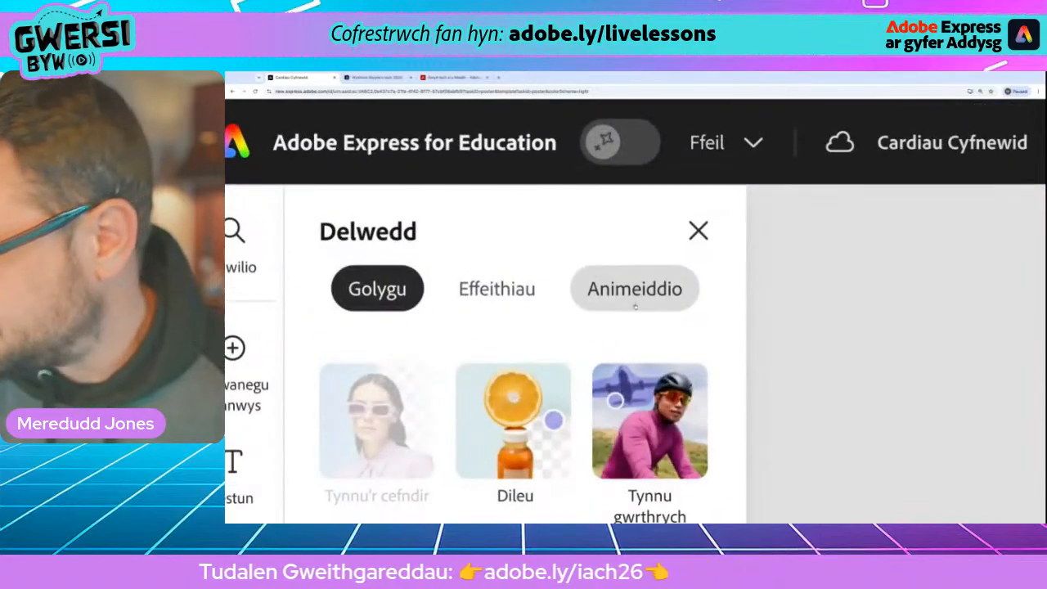
{"action": "left_click", "coordinate": [372, 164]}
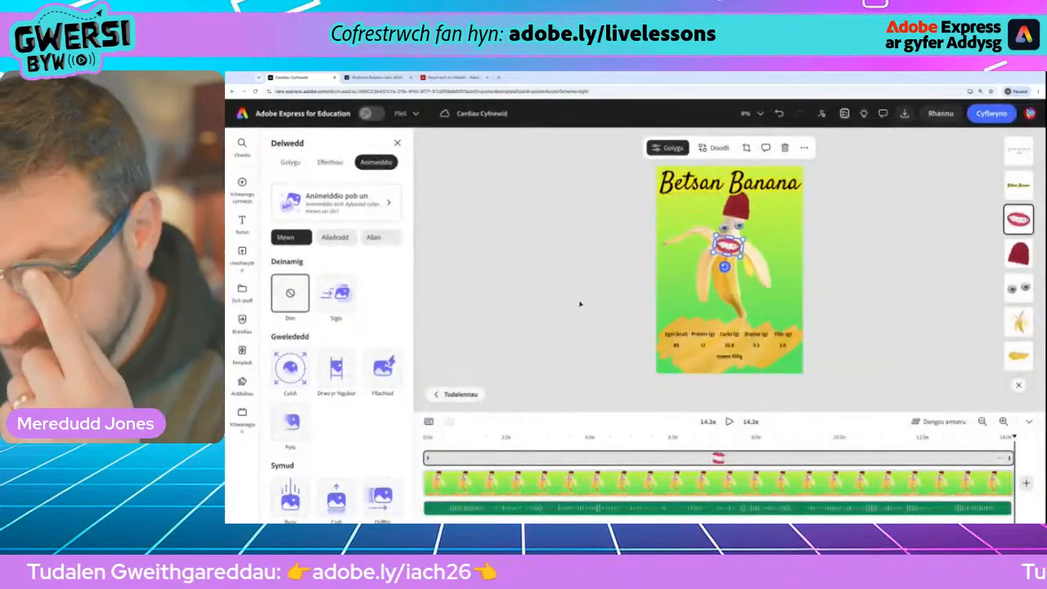
{"action": "left_click", "coordinate": [335, 238]}
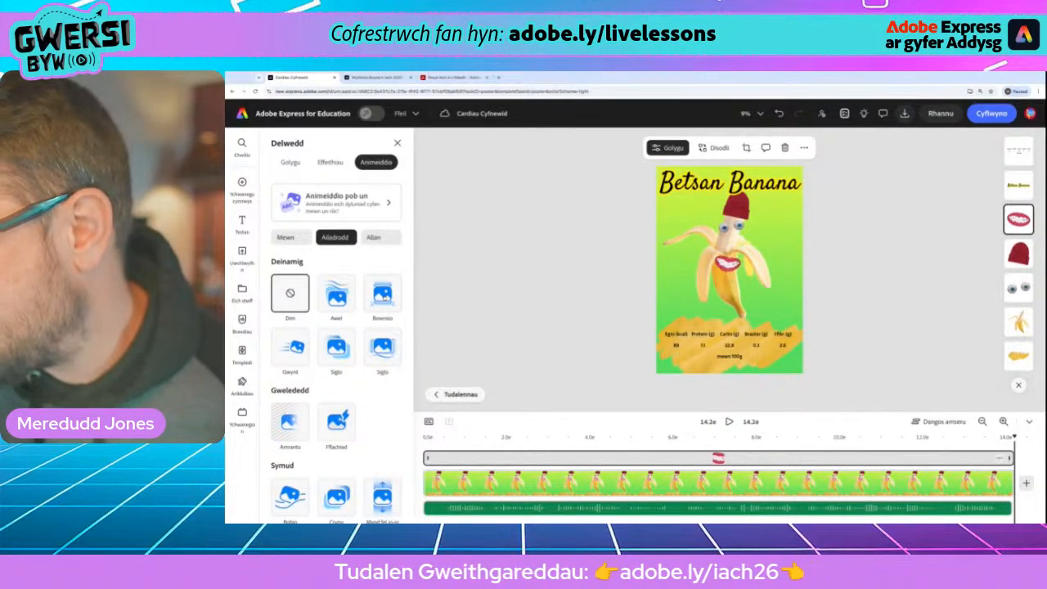
{"action": "left_click", "coordinate": [382, 294]}
{"action": "left_click", "coordinate": [382, 295]}
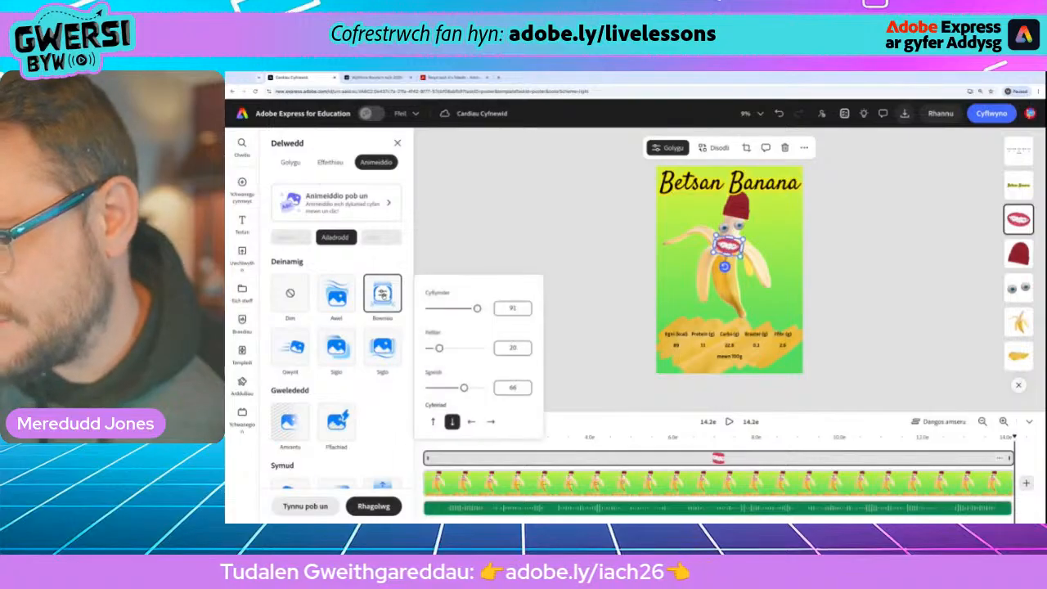
{"action": "left_click_drag", "start_coordinate": [439, 347], "coordinate": [429, 349]}
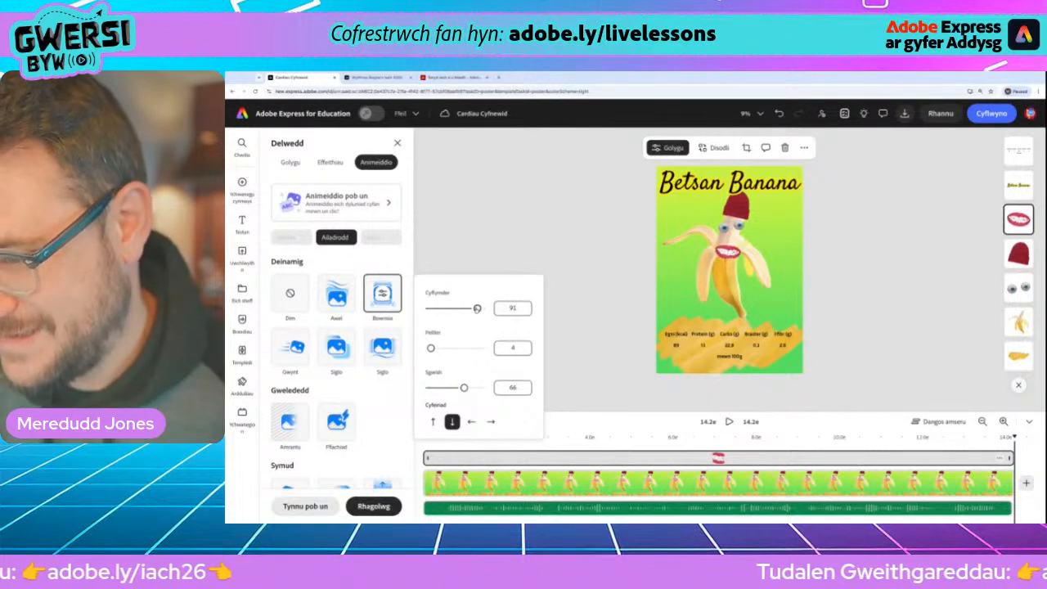
- Tune the mouth's Bownsio animation to speed (Cyflymder) 99, distance (Pellter) 2 and squash 48, with the direction (Cyfeiriad) downward
{"action": "left_click_drag", "start_coordinate": [477, 308], "coordinate": [463, 309]}
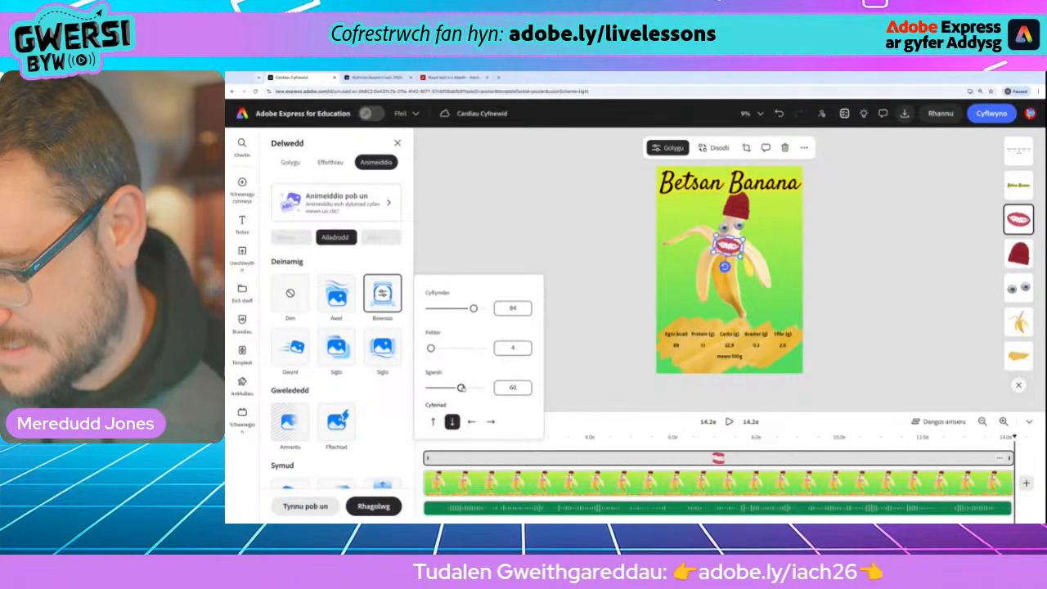
{"action": "left_click_drag", "start_coordinate": [461, 388], "coordinate": [447, 387]}
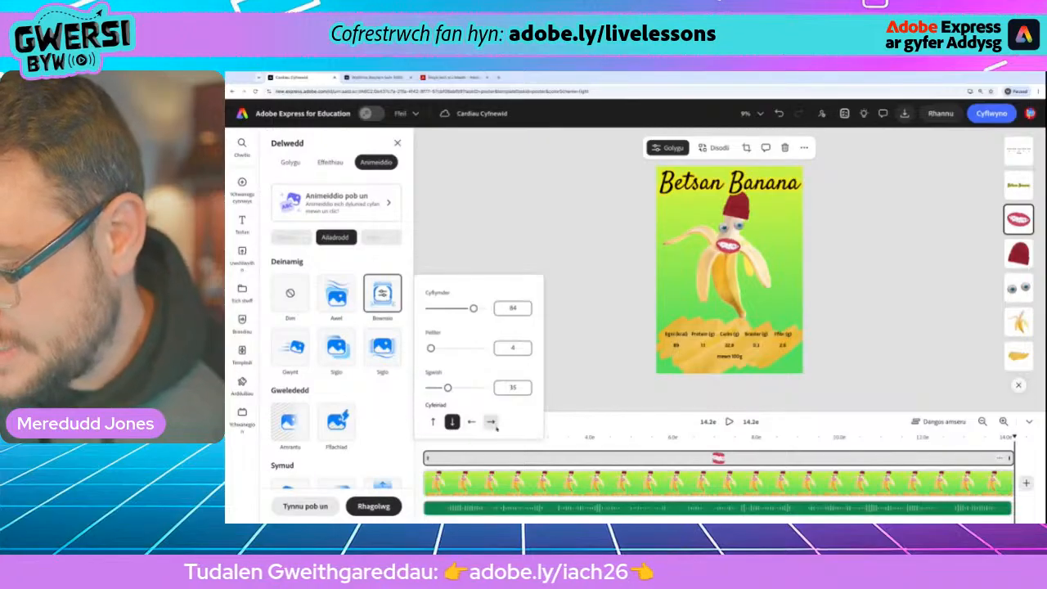
{"action": "left_click", "coordinate": [432, 421]}
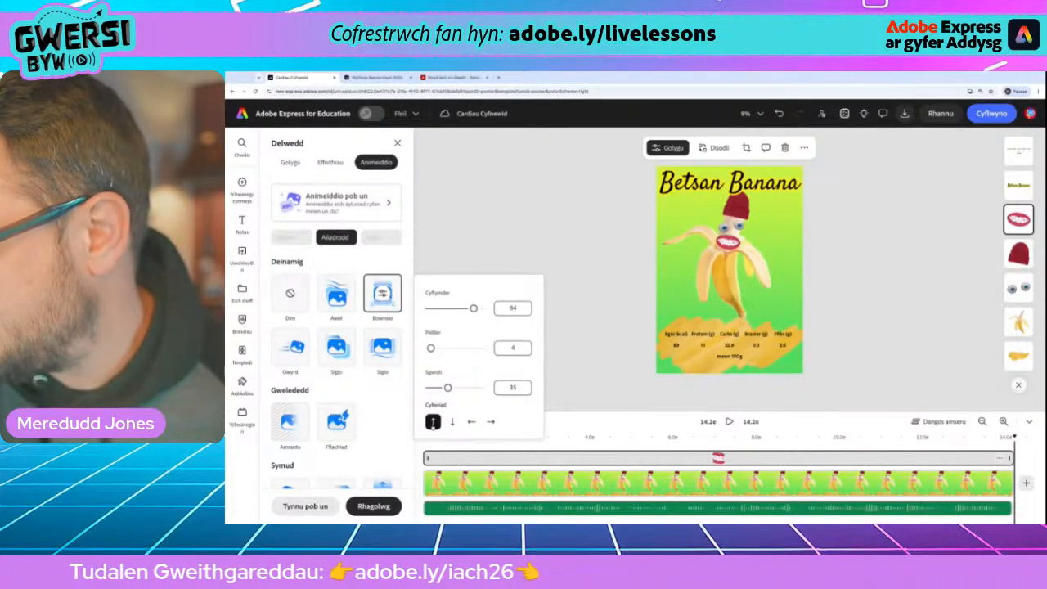
{"action": "left_click", "coordinate": [491, 421]}
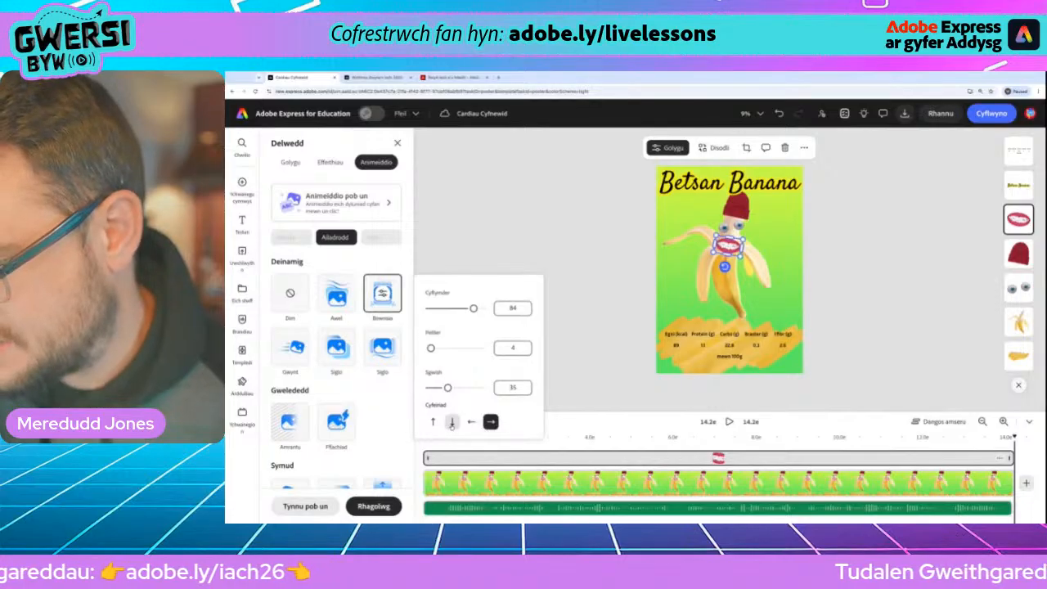
{"action": "left_click", "coordinate": [452, 421]}
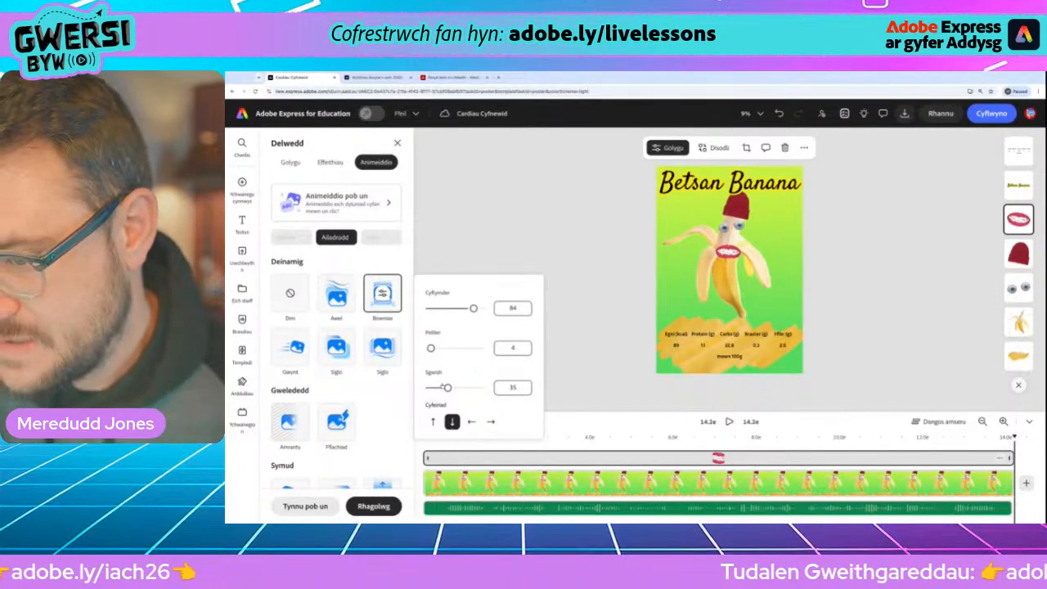
{"action": "left_click_drag", "start_coordinate": [432, 349], "coordinate": [429, 348]}
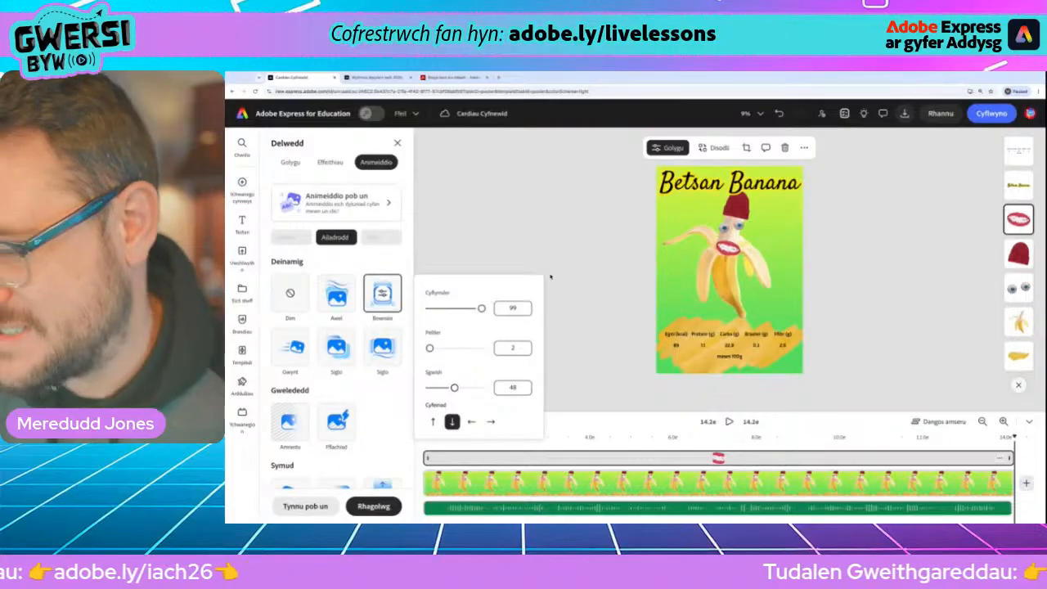
- Apply the looping (Ailadrodd) Siglo animation to the banana's googly eyes and set its distance (Pellter) to 12
{"action": "left_click", "coordinate": [730, 223]}
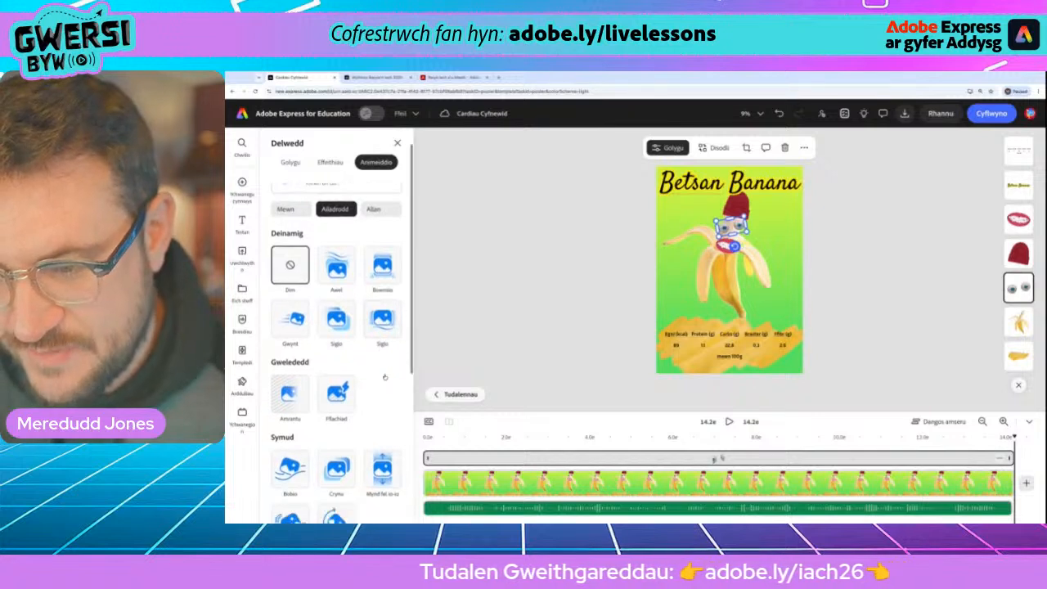
{"action": "scroll", "coordinate": [384, 286], "scroll_direction": "down", "scroll_amount": 1}
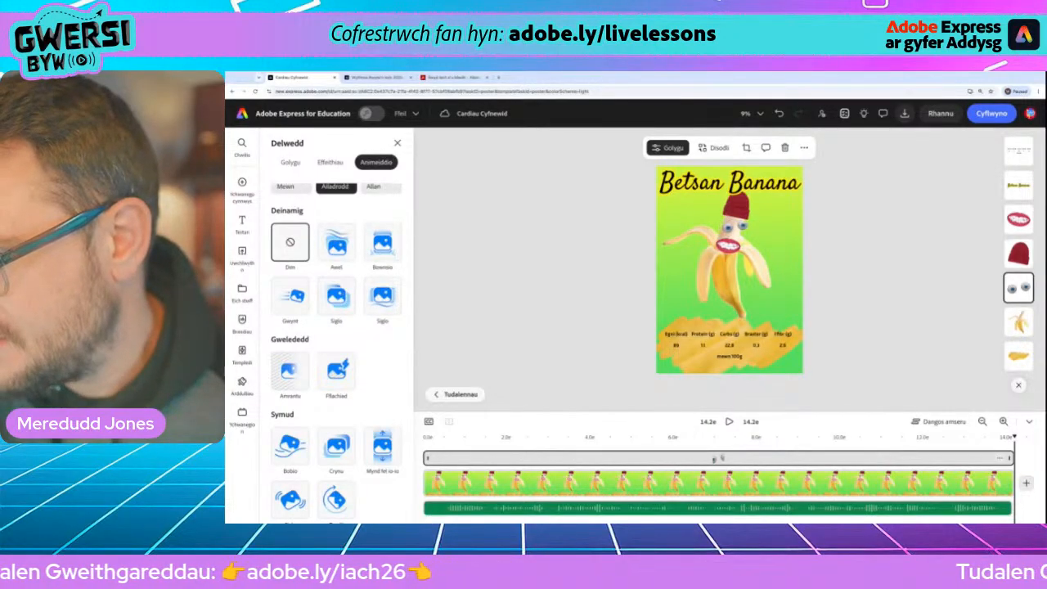
{"action": "left_click", "coordinate": [336, 296]}
{"action": "left_click", "coordinate": [336, 296]}
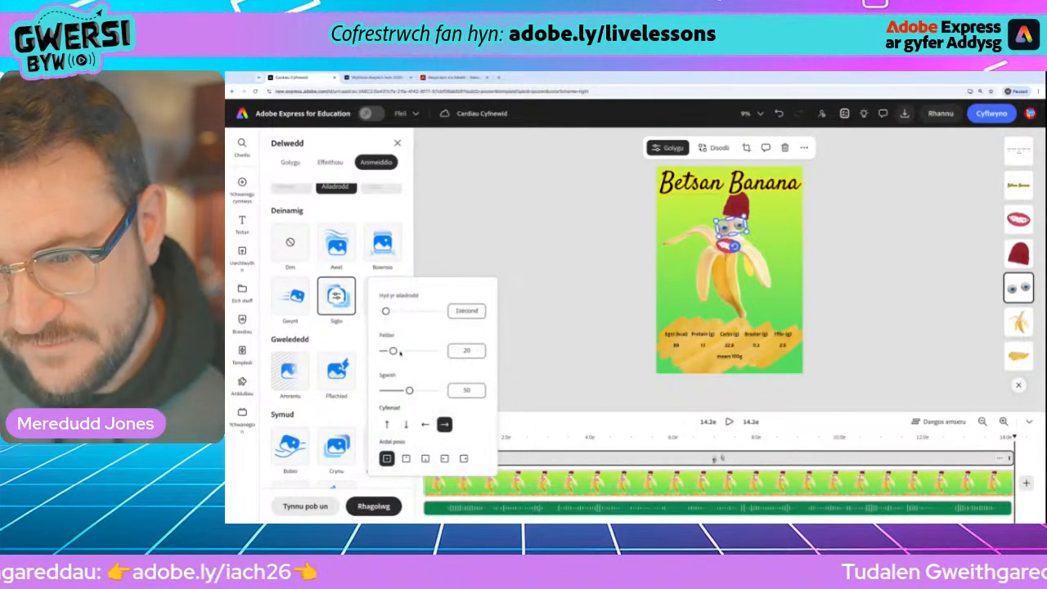
{"action": "left_click_drag", "start_coordinate": [409, 351], "coordinate": [389, 351]}
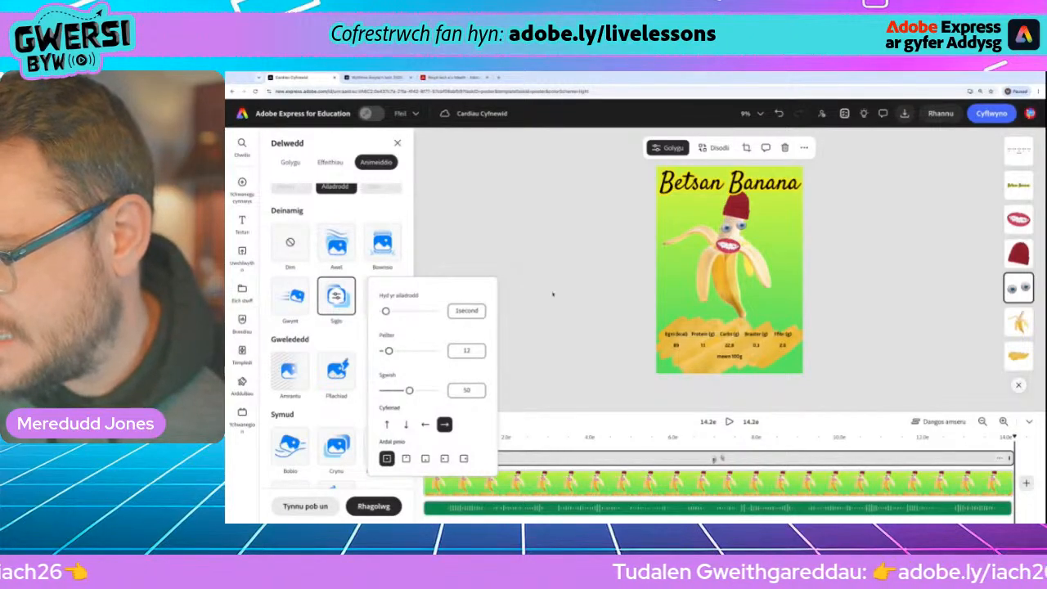
{"action": "left_click", "coordinate": [591, 284]}
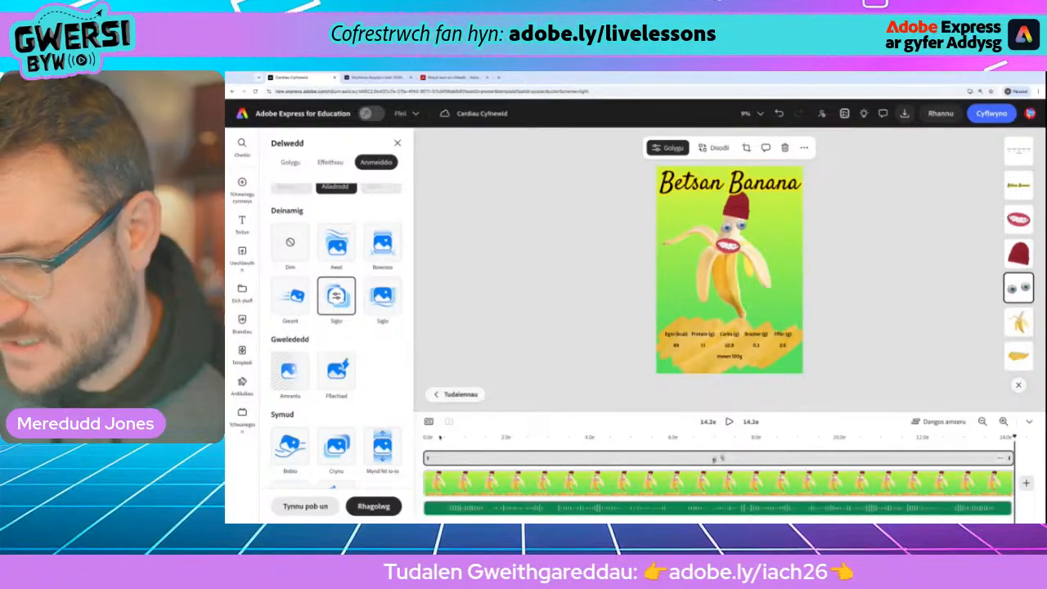
- Play the banana page from the start of the timeline to check the mouth and eye animations, and pause it
{"action": "left_click", "coordinate": [428, 438]}
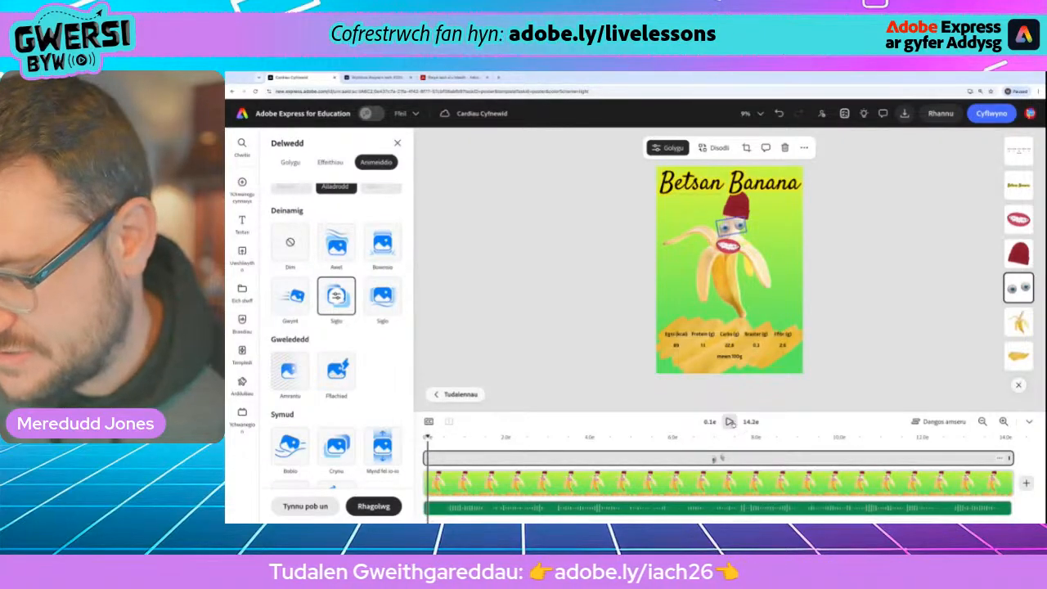
{"action": "left_click", "coordinate": [729, 421]}
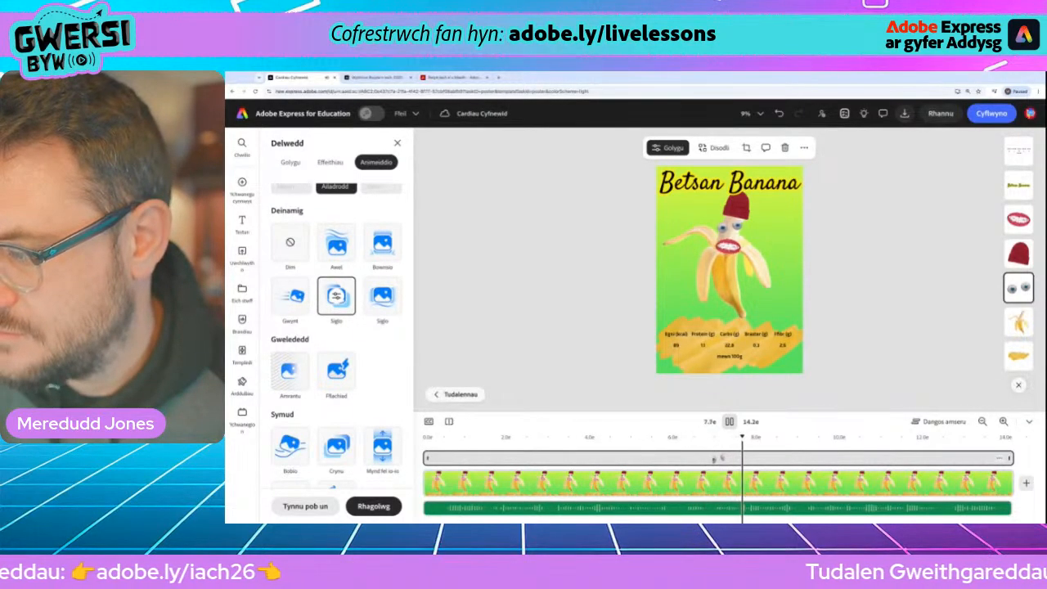
{"action": "key", "text": "space"}
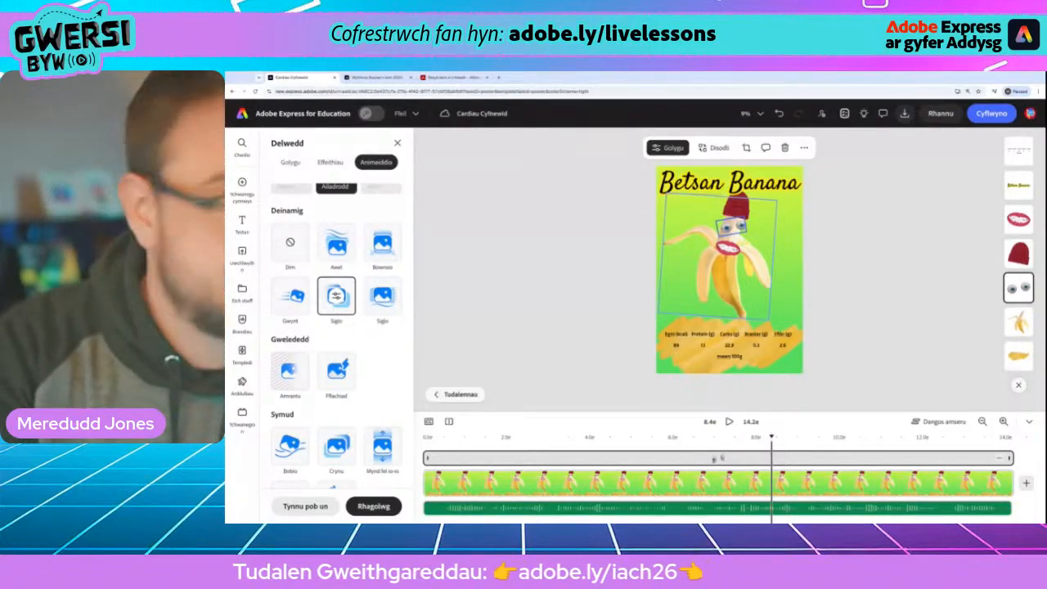
- Apply the Tymblo entrance (Mewn) animation to the Betsan Banana title and play the page
{"action": "left_click", "coordinate": [729, 183]}
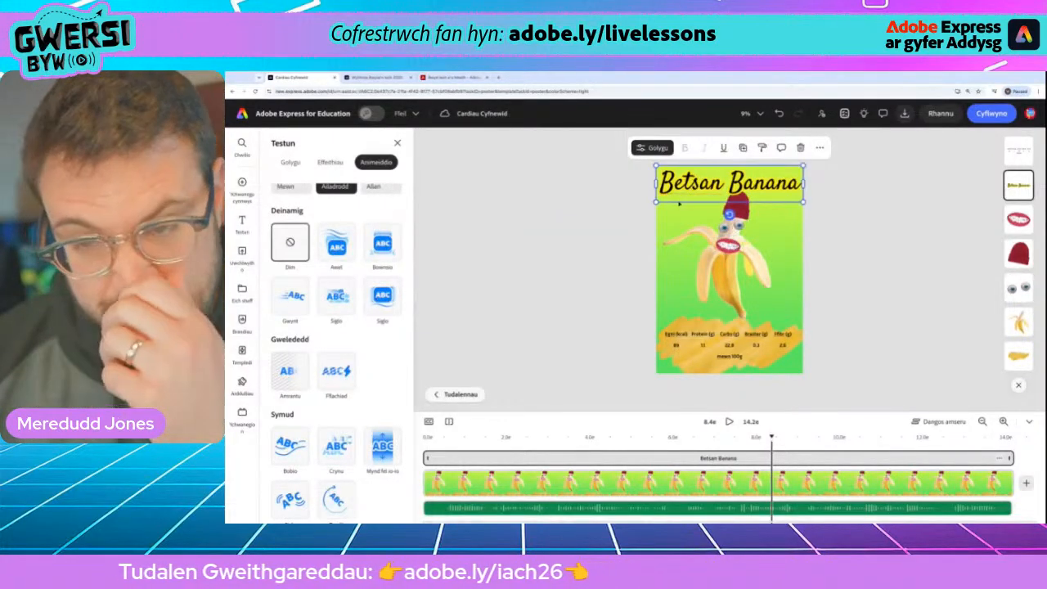
{"action": "scroll", "coordinate": [357, 255], "scroll_direction": "up", "scroll_amount": 2}
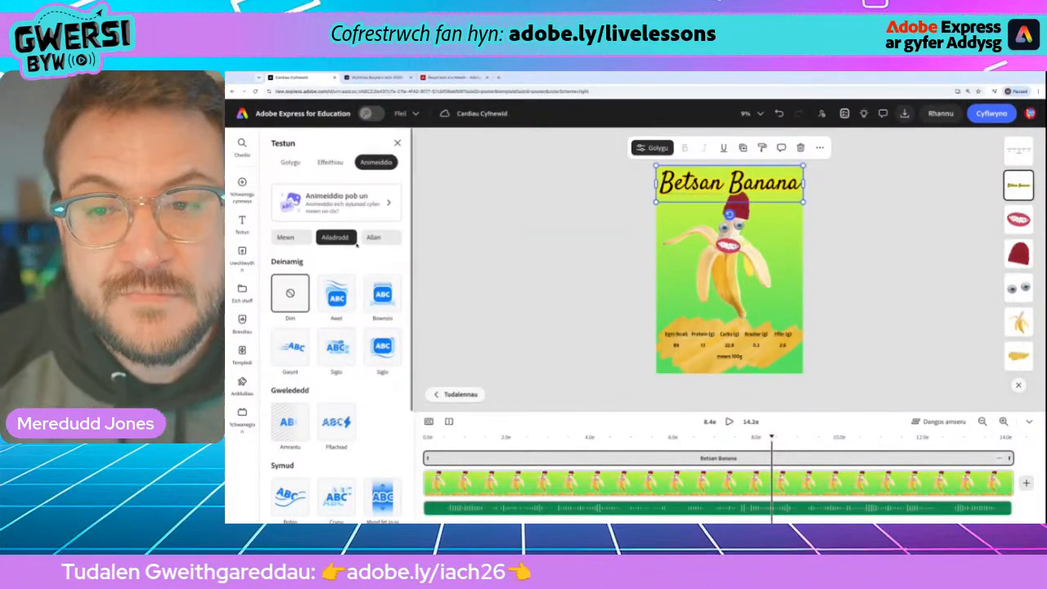
{"action": "left_click", "coordinate": [285, 237]}
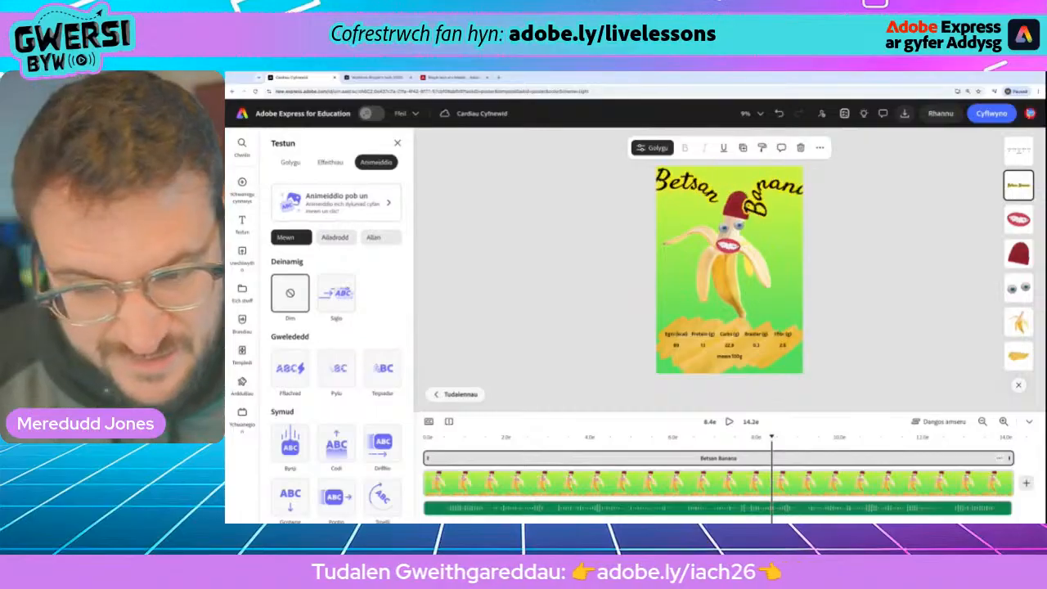
{"action": "scroll", "coordinate": [333, 407], "scroll_direction": "down", "scroll_amount": 4}
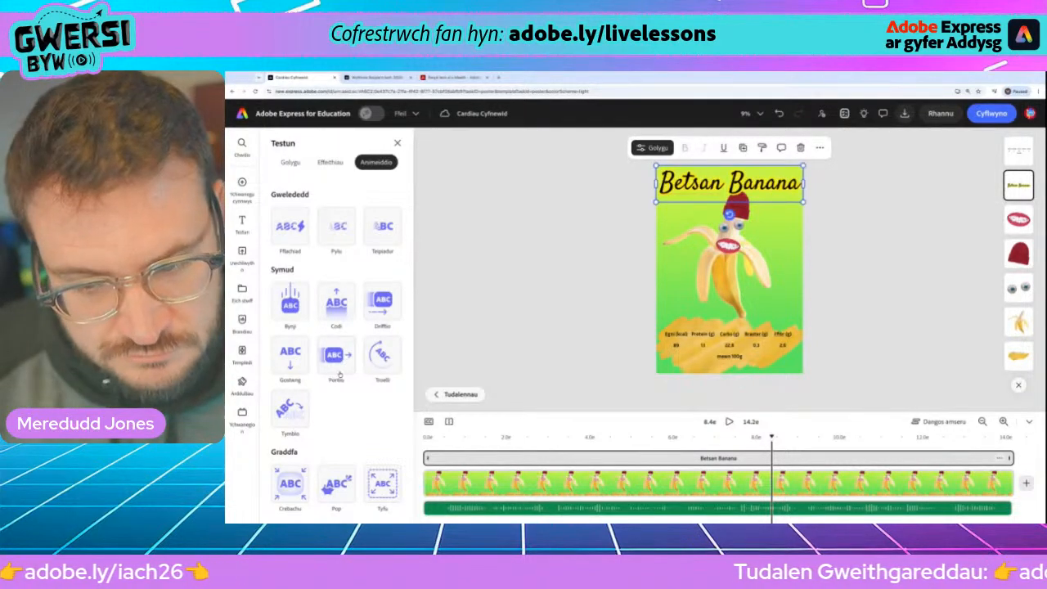
{"action": "left_click", "coordinate": [292, 411]}
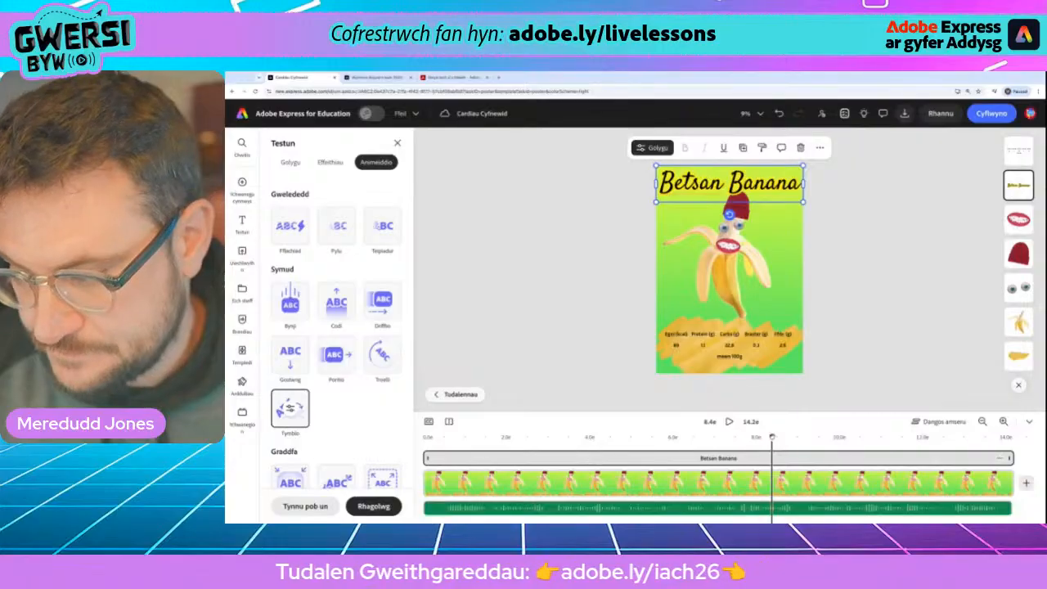
{"action": "left_click", "coordinate": [729, 421]}
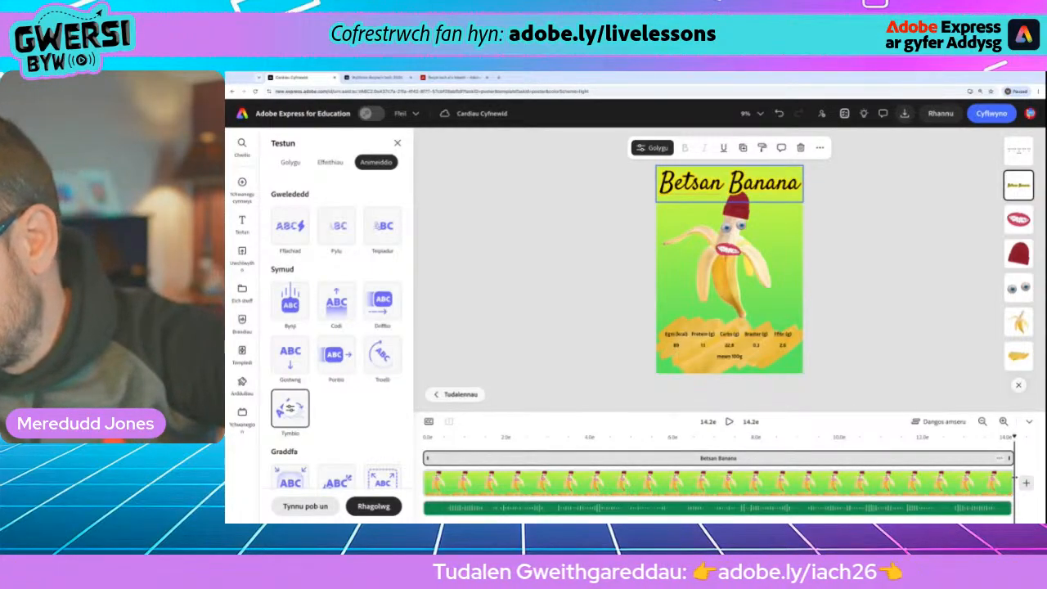
- Add a blank scene after the banana scene on the timeline
{"action": "left_click", "coordinate": [1025, 483]}
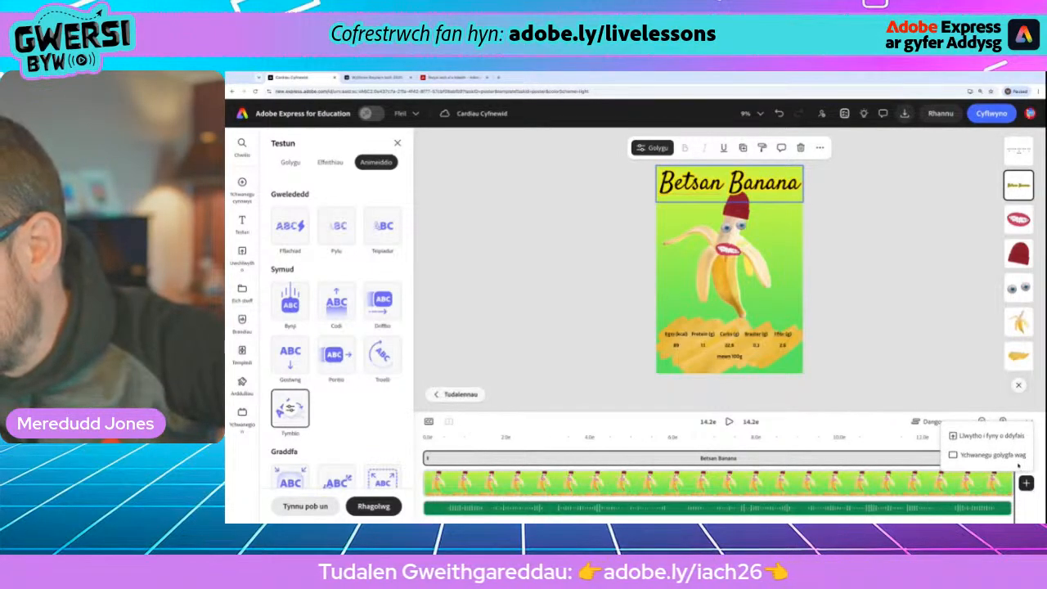
{"action": "left_click", "coordinate": [1026, 484]}
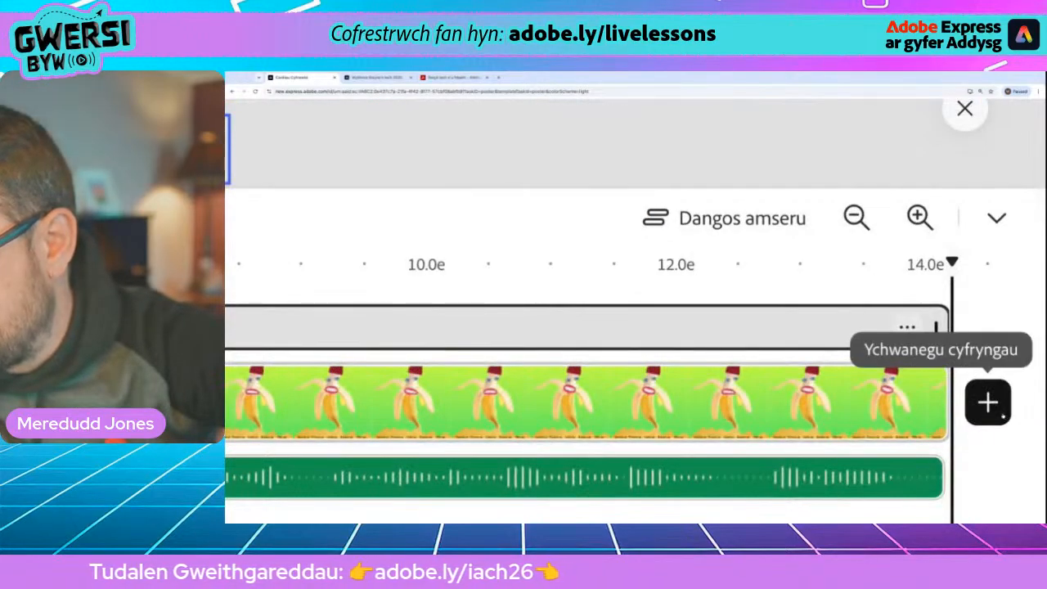
{"action": "left_click", "coordinate": [1026, 483]}
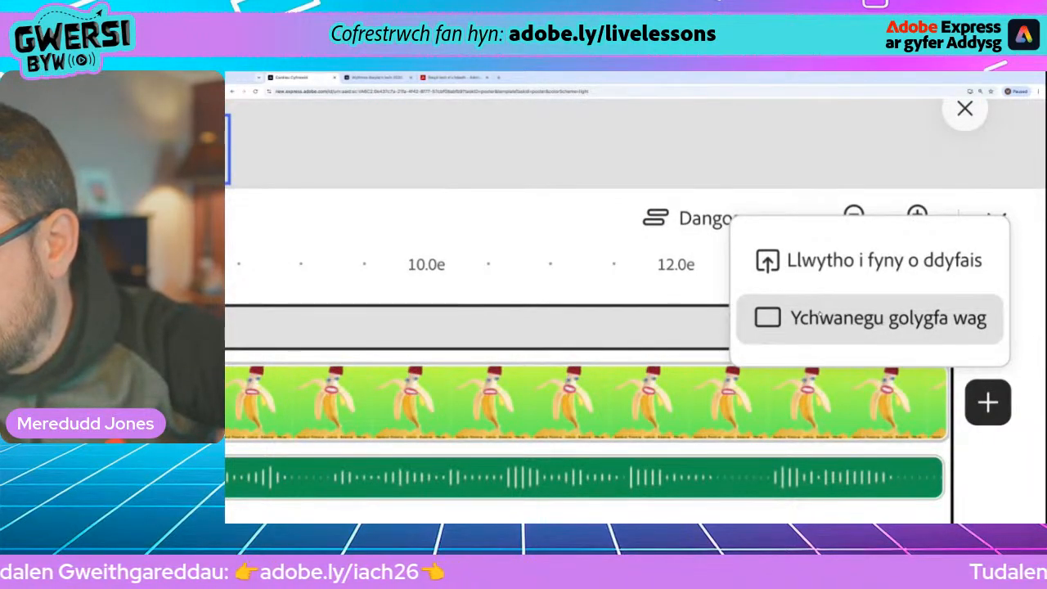
{"action": "left_click", "coordinate": [872, 318]}
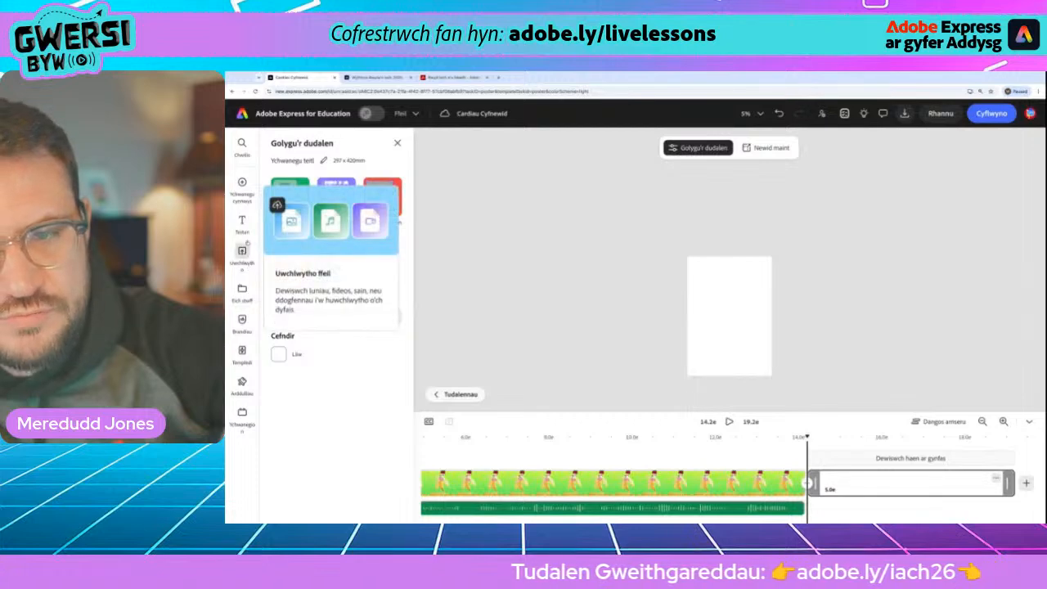
- Try to place the Cardiau Cyfnewid file from Eich stwff in the blank scene, and delete the blank scene
{"action": "mouse_move", "coordinate": [243, 187]}
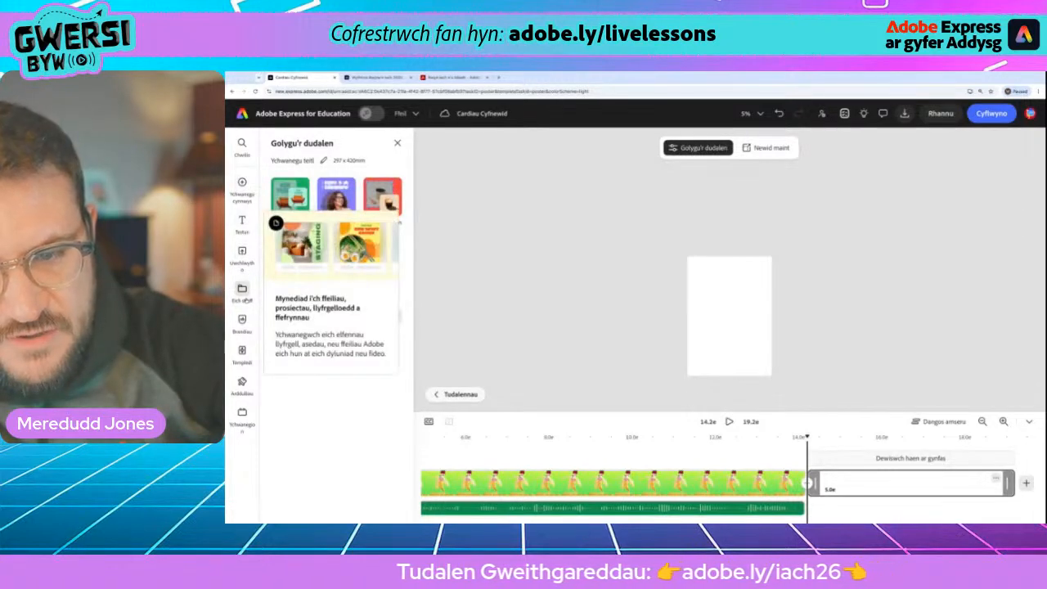
{"action": "left_click", "coordinate": [243, 293]}
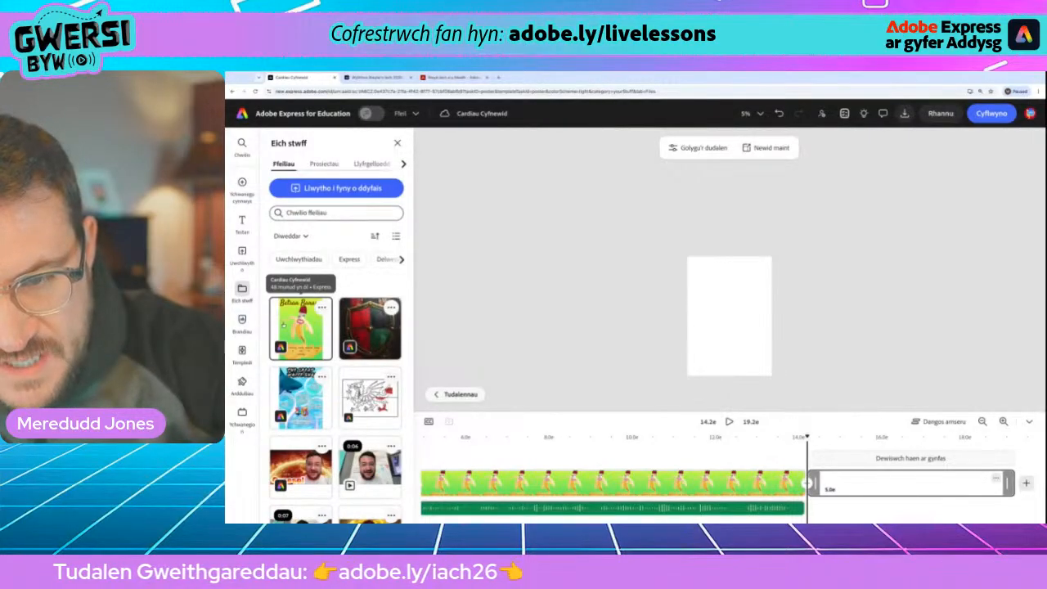
{"action": "left_click", "coordinate": [283, 324]}
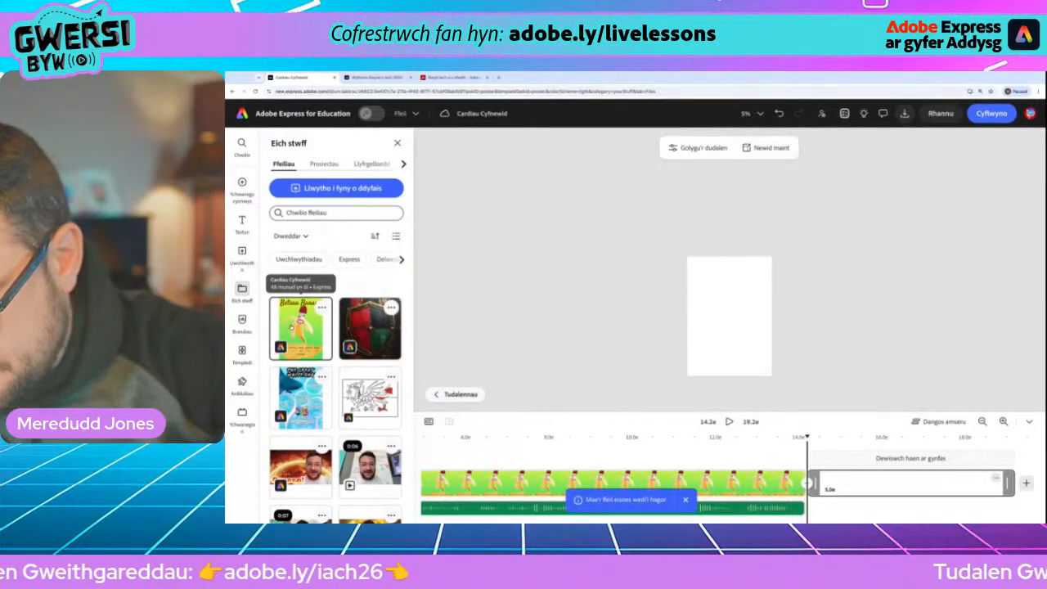
{"action": "left_click", "coordinate": [323, 308]}
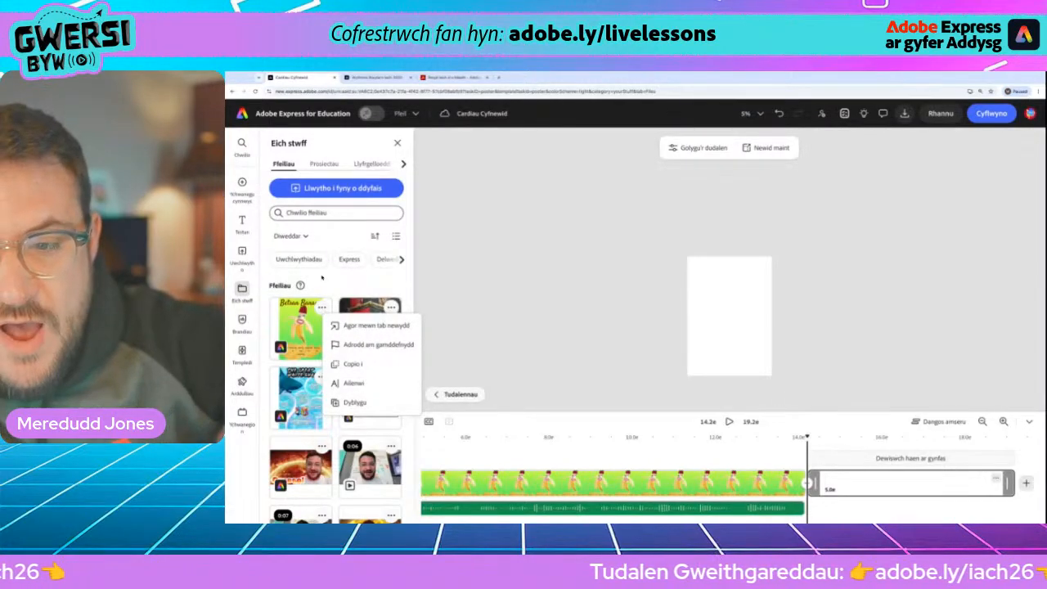
{"action": "left_click", "coordinate": [347, 299]}
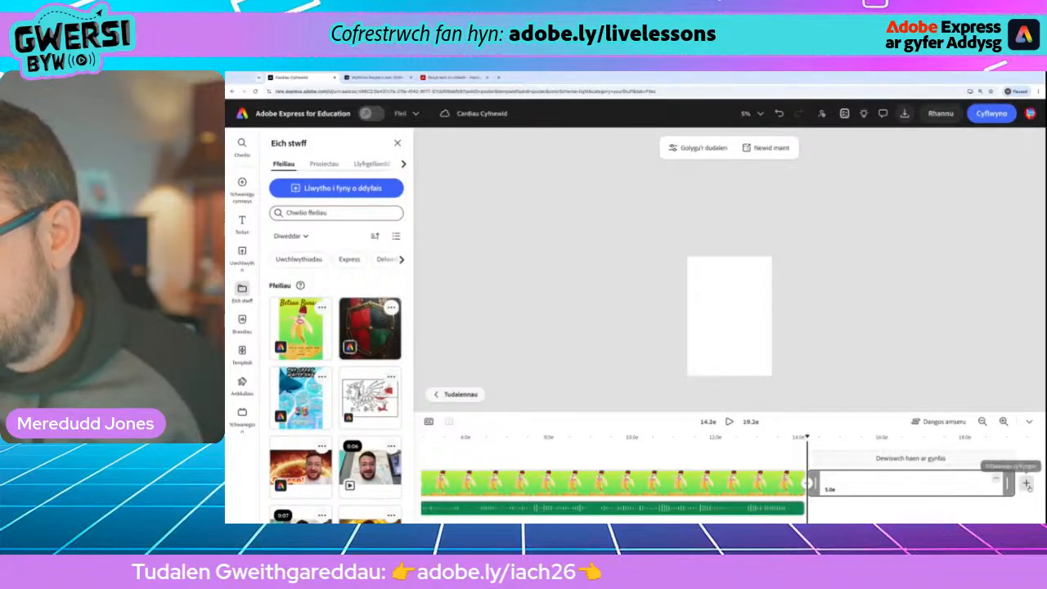
{"action": "left_click", "coordinate": [996, 481]}
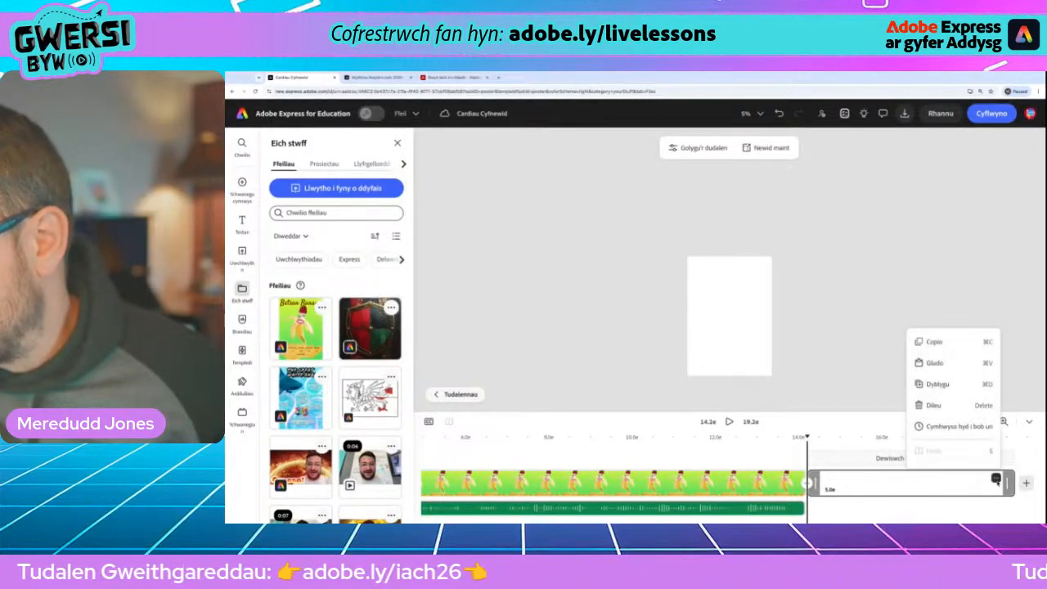
{"action": "left_click", "coordinate": [945, 406]}
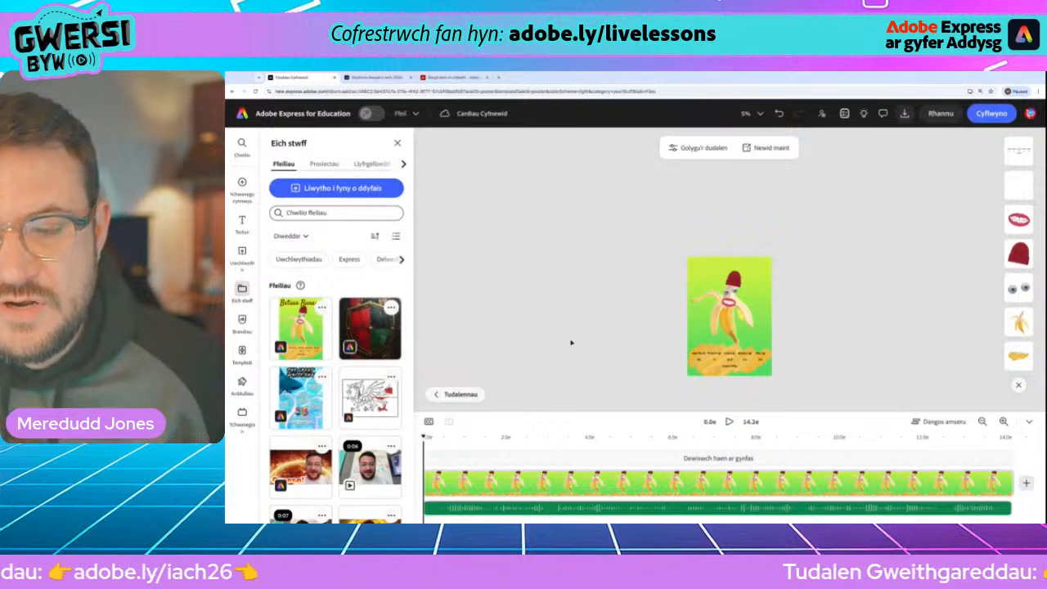
- Return to the page overview and duplicate the Euros Eog page
{"action": "left_click", "coordinate": [455, 395]}
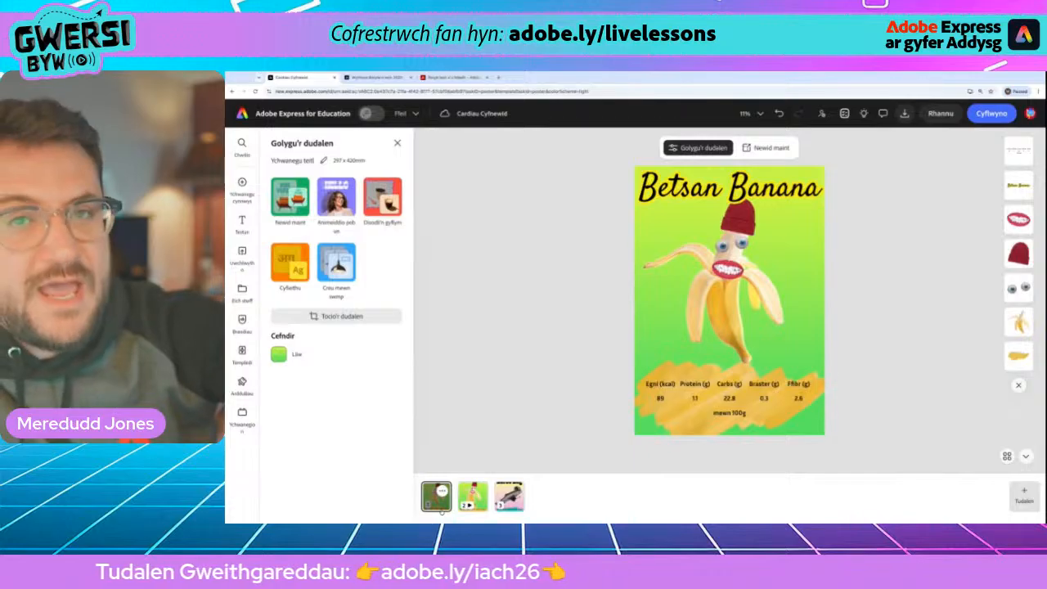
{"action": "left_click", "coordinate": [472, 496]}
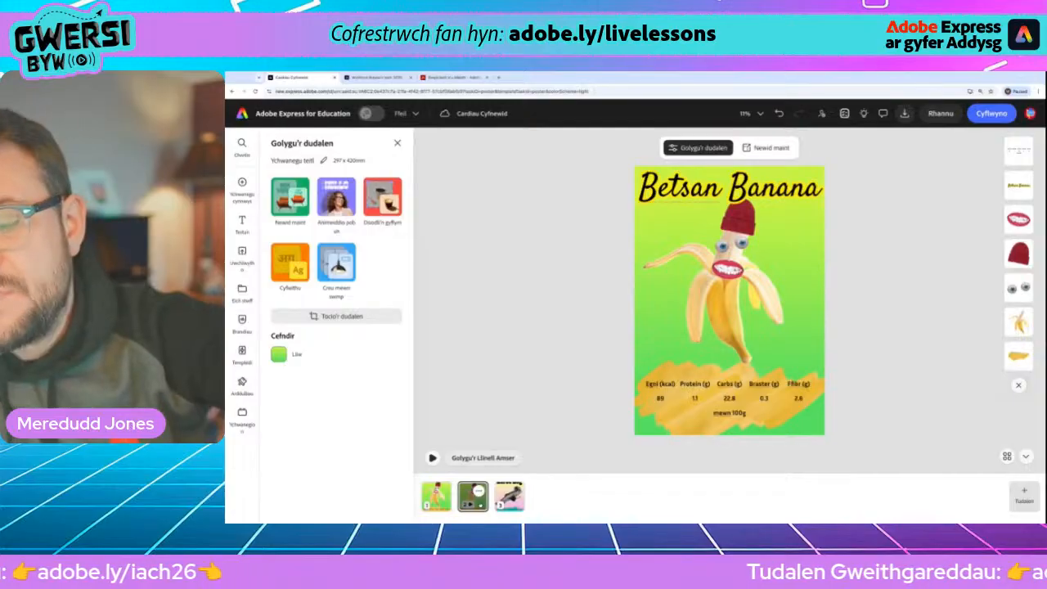
{"action": "left_click", "coordinate": [509, 496]}
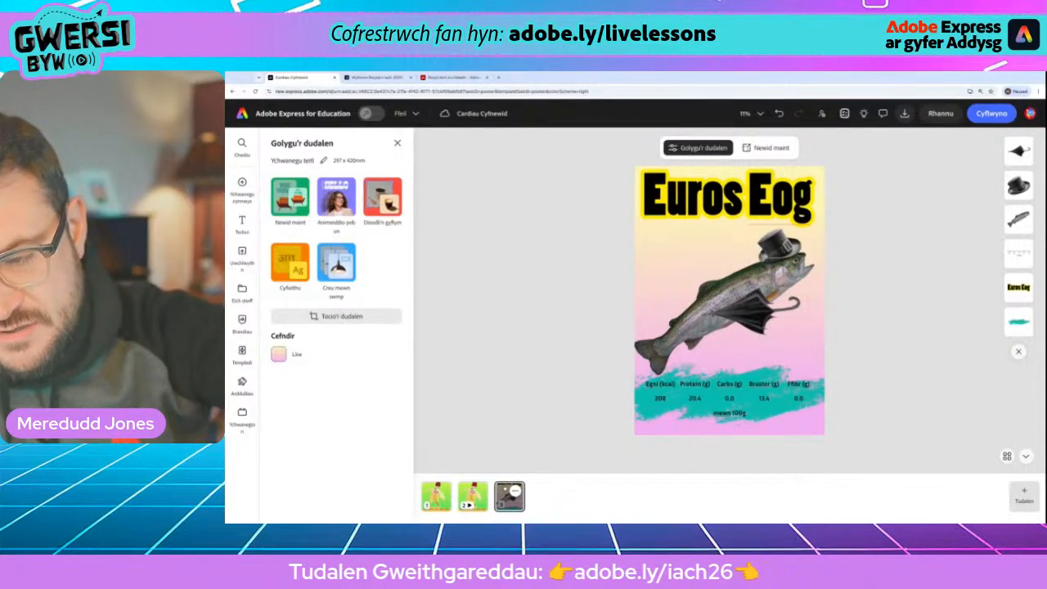
{"action": "left_click", "coordinate": [514, 492]}
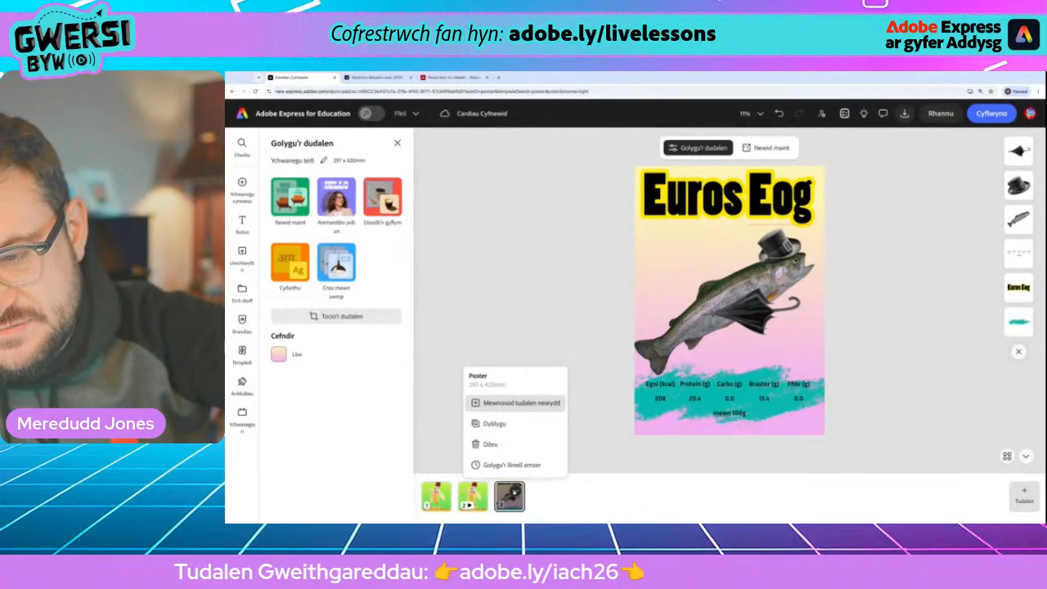
{"action": "left_click", "coordinate": [513, 425]}
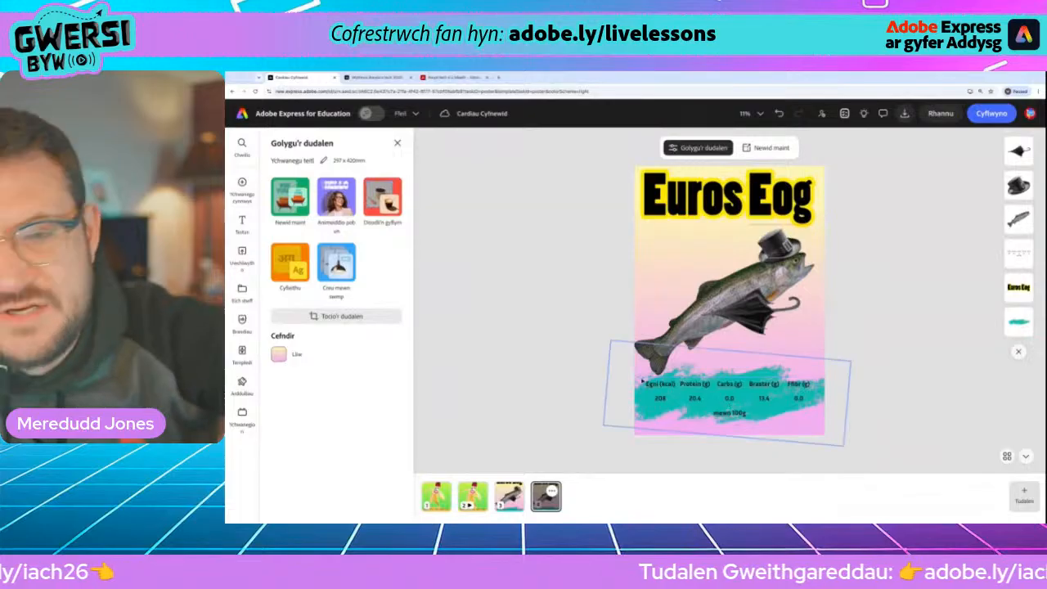
- Record a voiceover about 15.5 seconds long on the duplicated Euros Eog page
{"action": "mouse_move", "coordinate": [241, 187]}
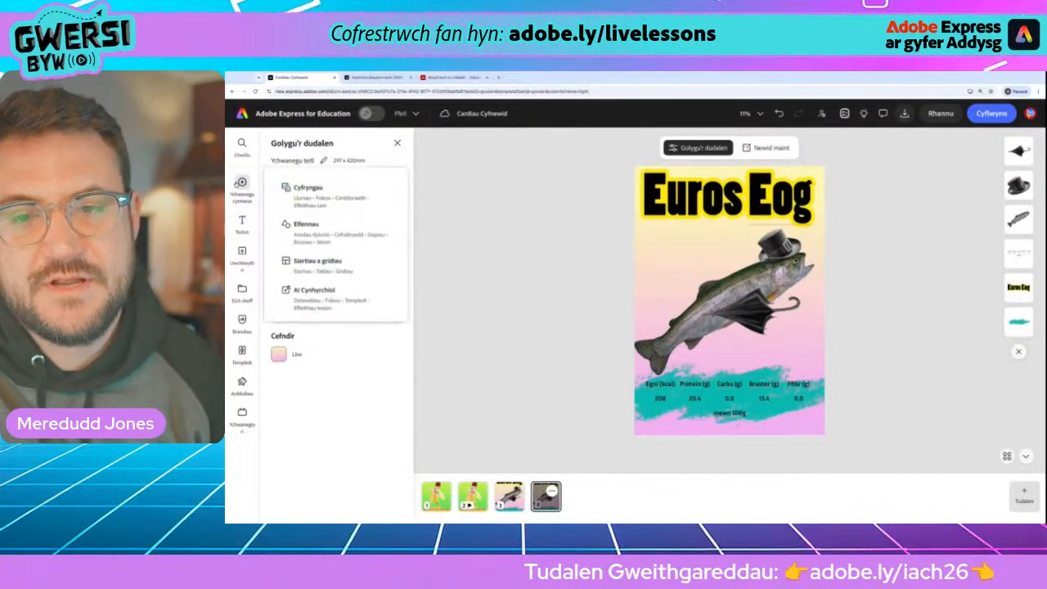
{"action": "left_click", "coordinate": [331, 197]}
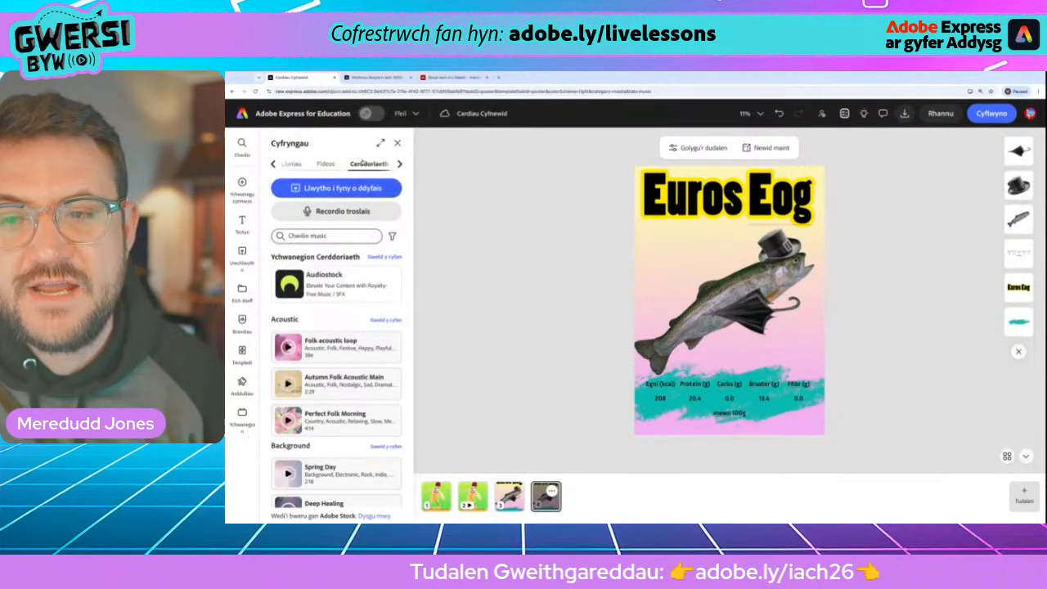
{"action": "left_click", "coordinate": [340, 211]}
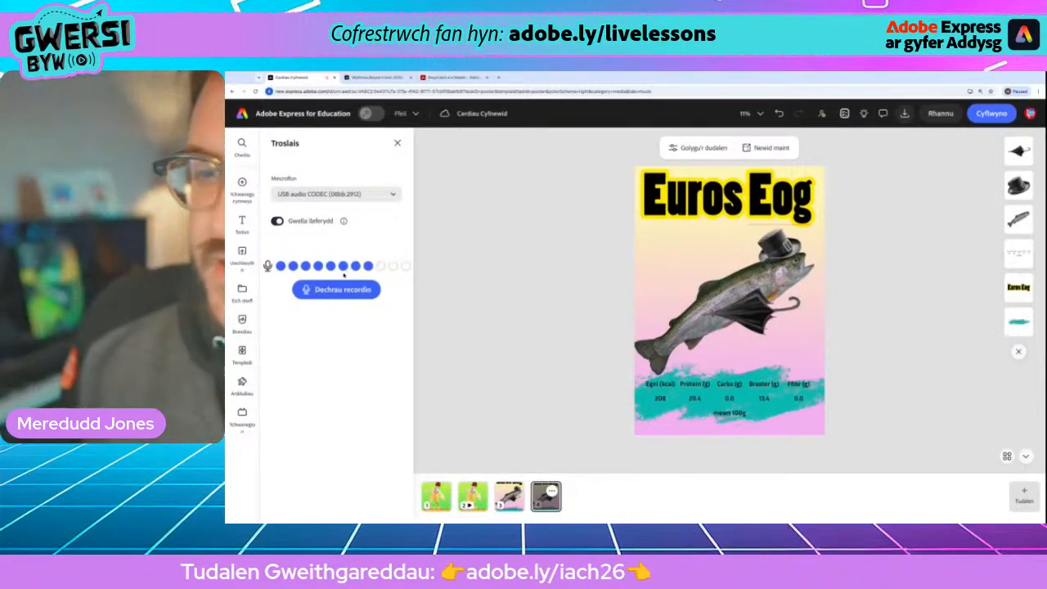
{"action": "left_click", "coordinate": [349, 291]}
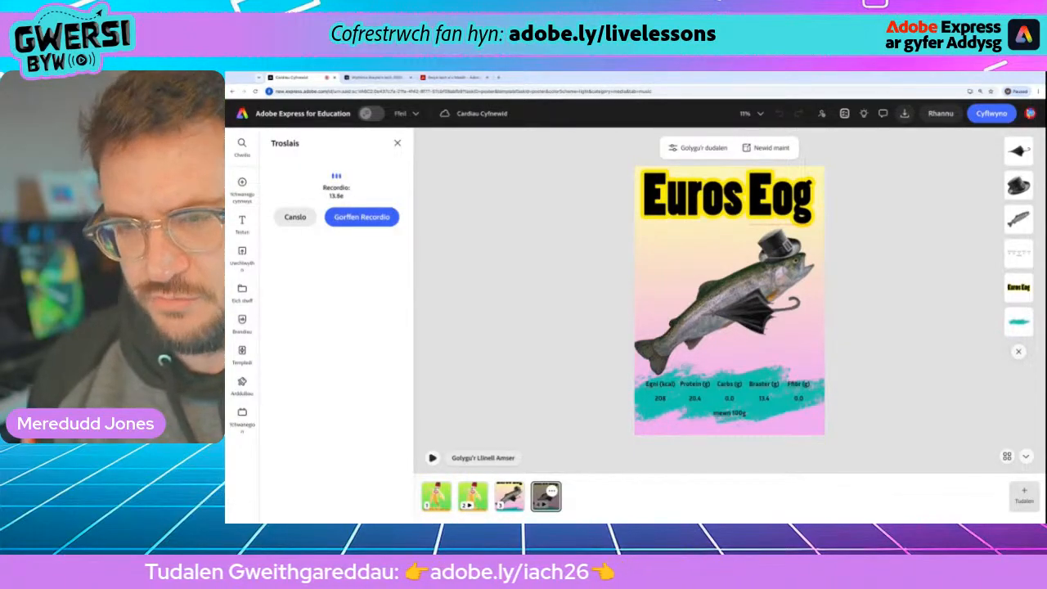
{"action": "left_click", "coordinate": [362, 219]}
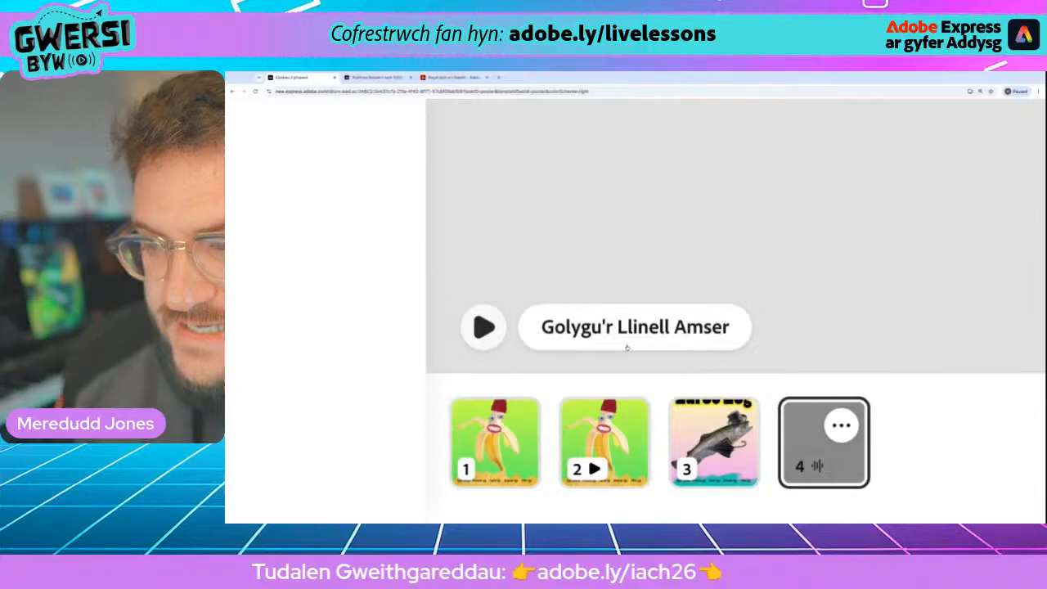
- Extend the Euros Eog scene on the timeline to about 15.6 seconds to cover the whole voiceover
{"action": "left_click", "coordinate": [626, 344]}
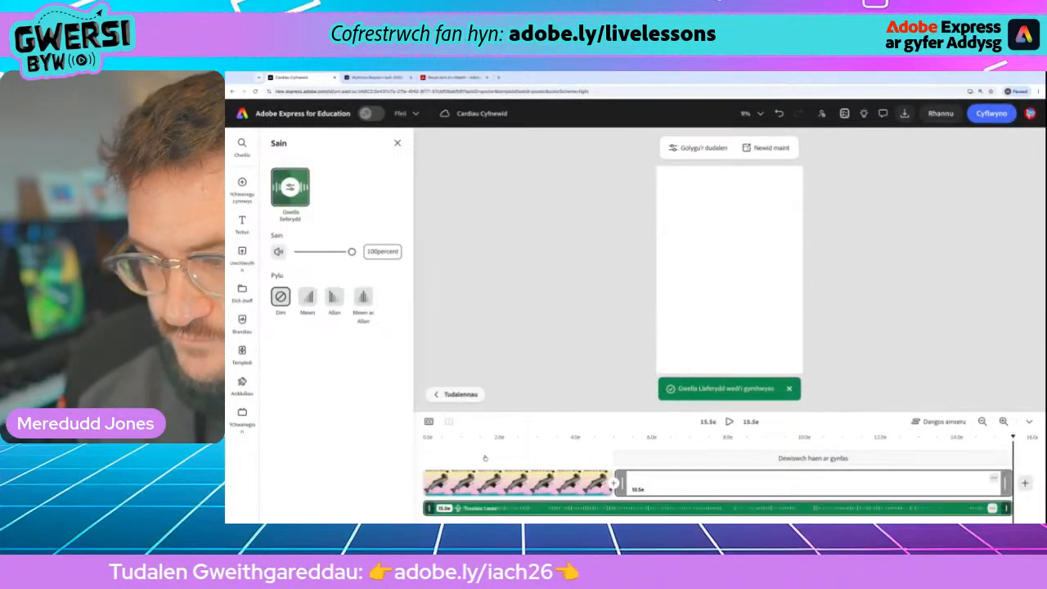
{"action": "left_click", "coordinate": [494, 437]}
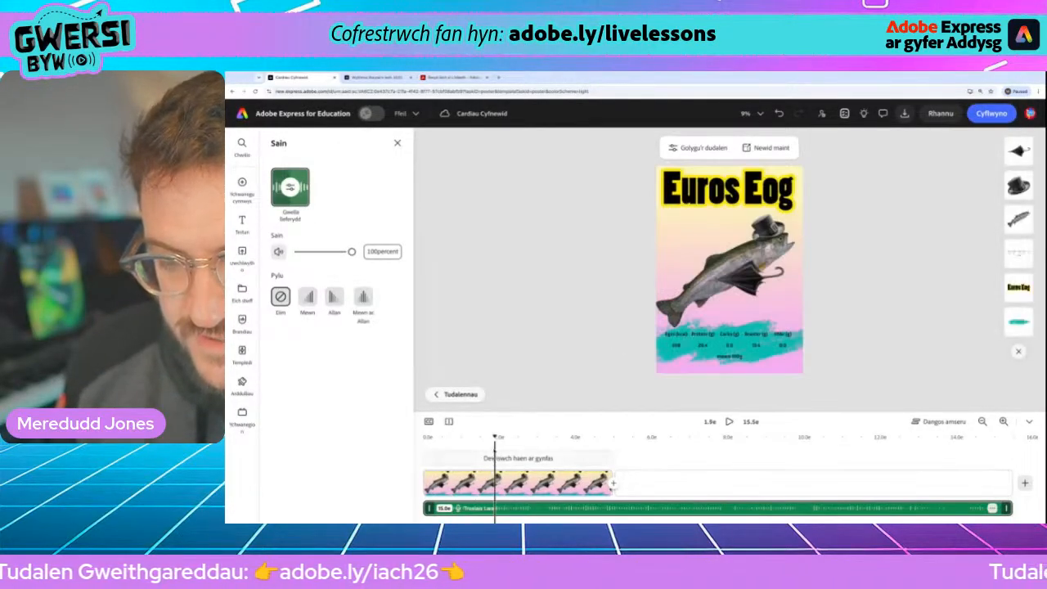
{"action": "left_click_drag", "start_coordinate": [493, 438], "coordinate": [523, 438]}
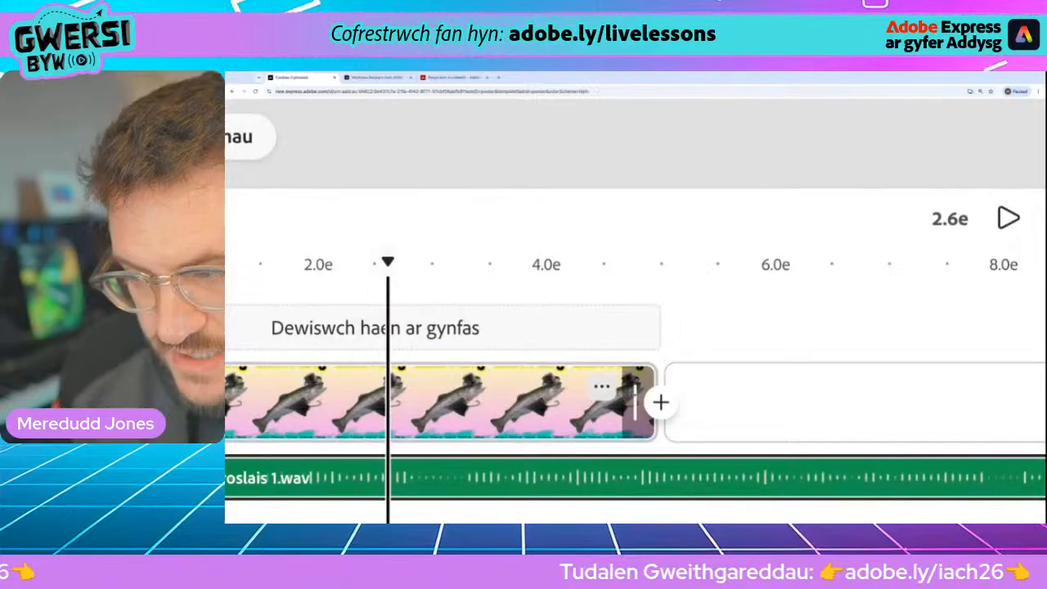
{"action": "left_click_drag", "start_coordinate": [636, 401], "coordinate": [872, 402]}
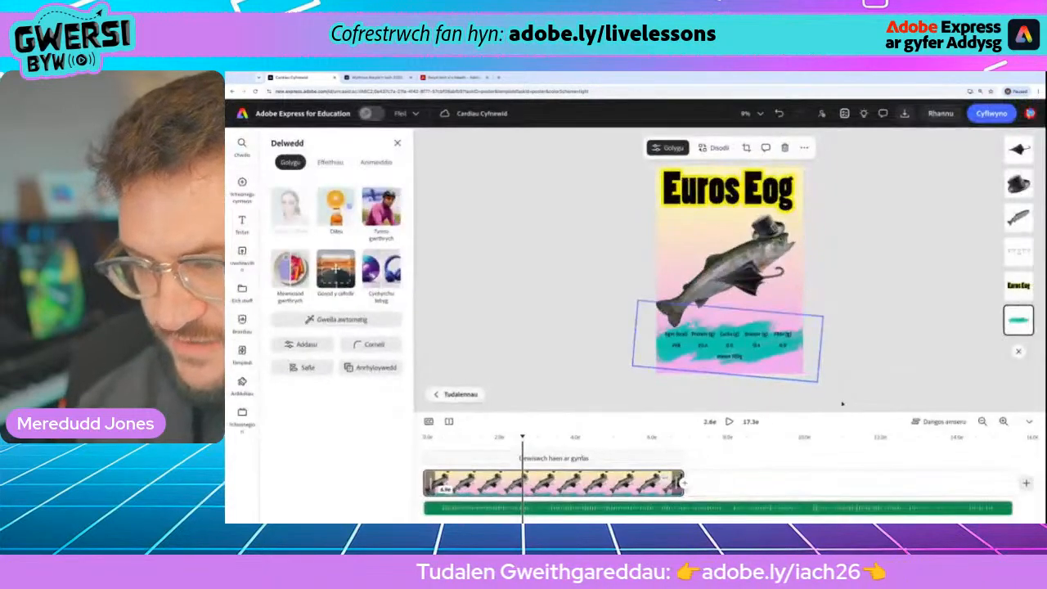
{"action": "left_click_drag", "start_coordinate": [681, 483], "coordinate": [1007, 483]}
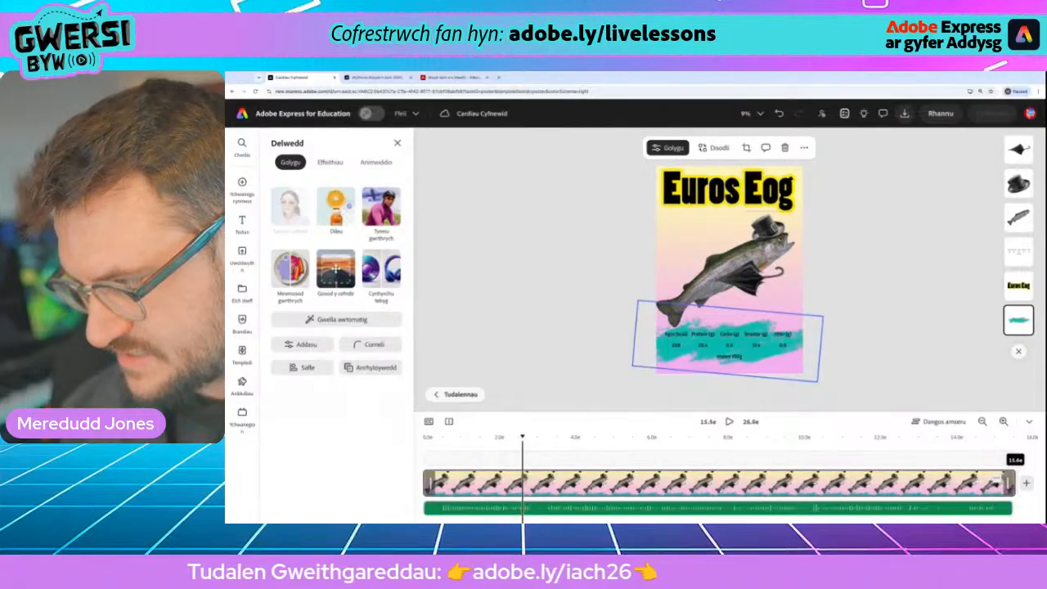
- Delete the blank scene that follows the Euros Eog scene on the timeline
{"action": "scroll", "coordinate": [952, 489], "scroll_direction": "right", "scroll_amount": 5}
{"action": "scroll", "coordinate": [952, 489], "scroll_direction": "right", "scroll_amount": 3}
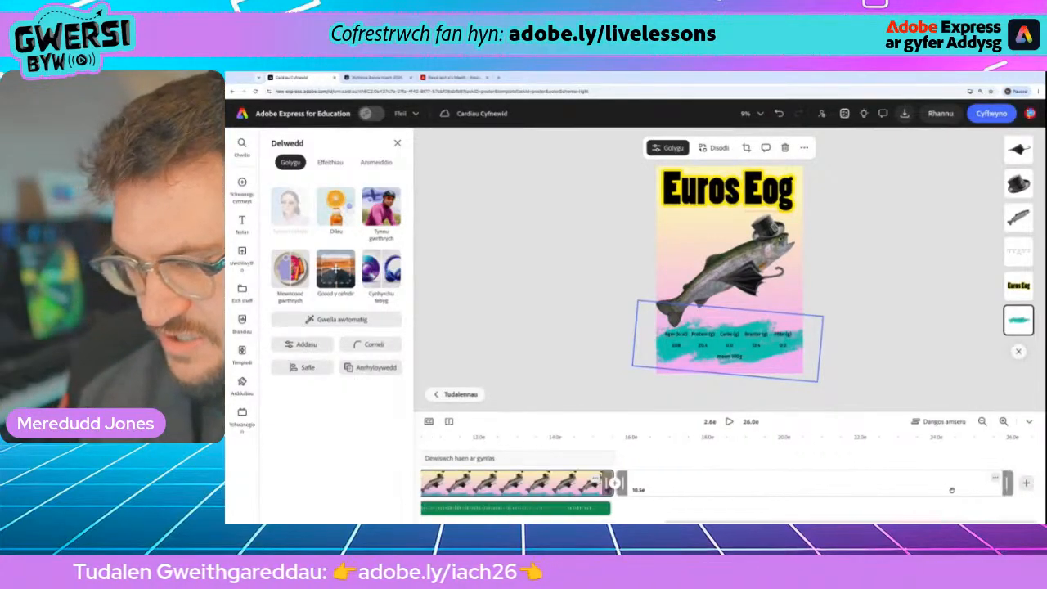
{"action": "left_click", "coordinate": [950, 485]}
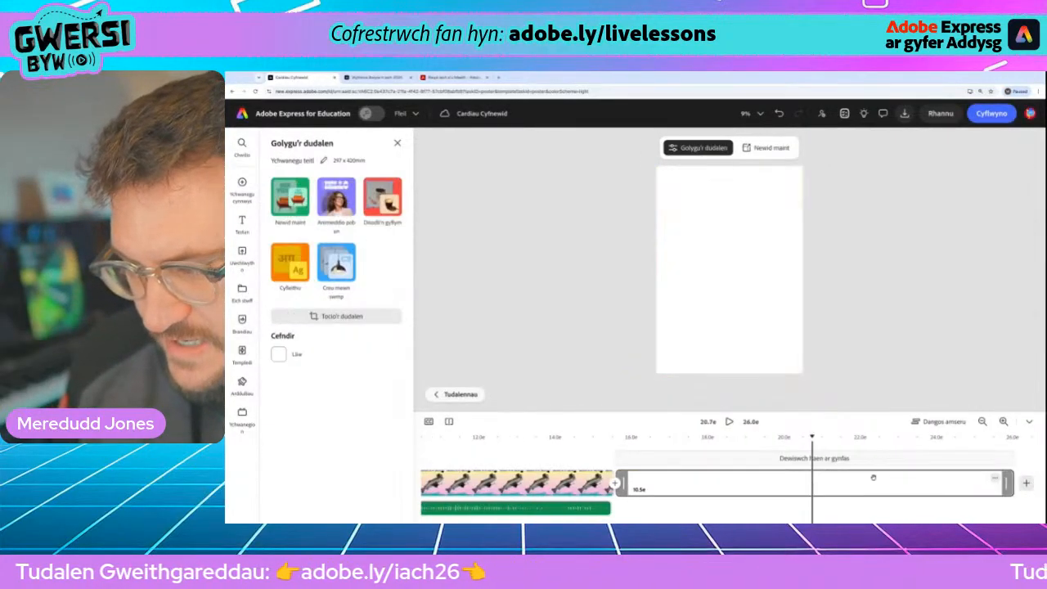
{"action": "left_click", "coordinate": [995, 479]}
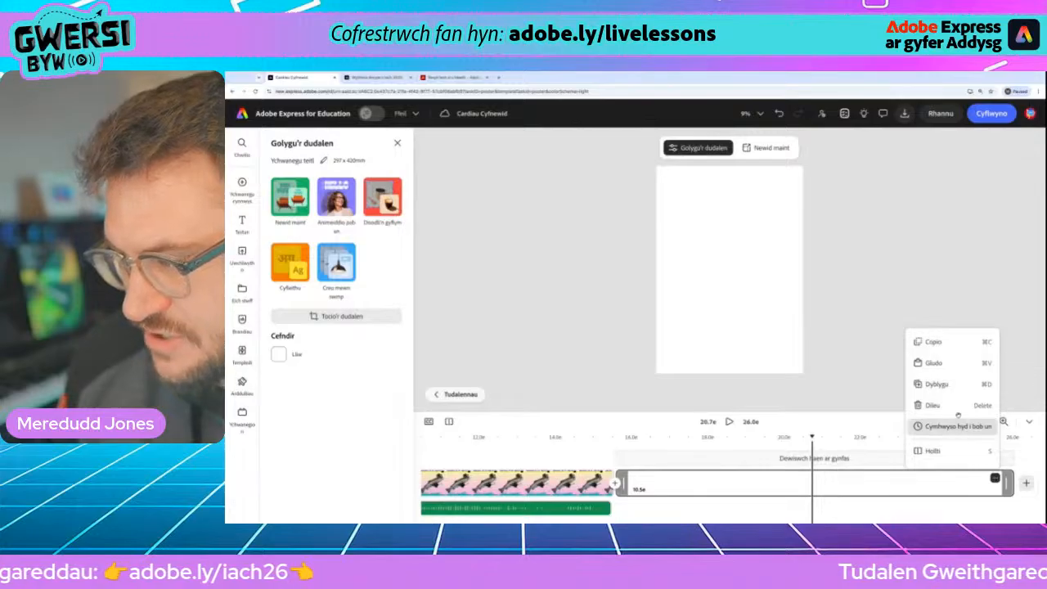
{"action": "left_click", "coordinate": [942, 406]}
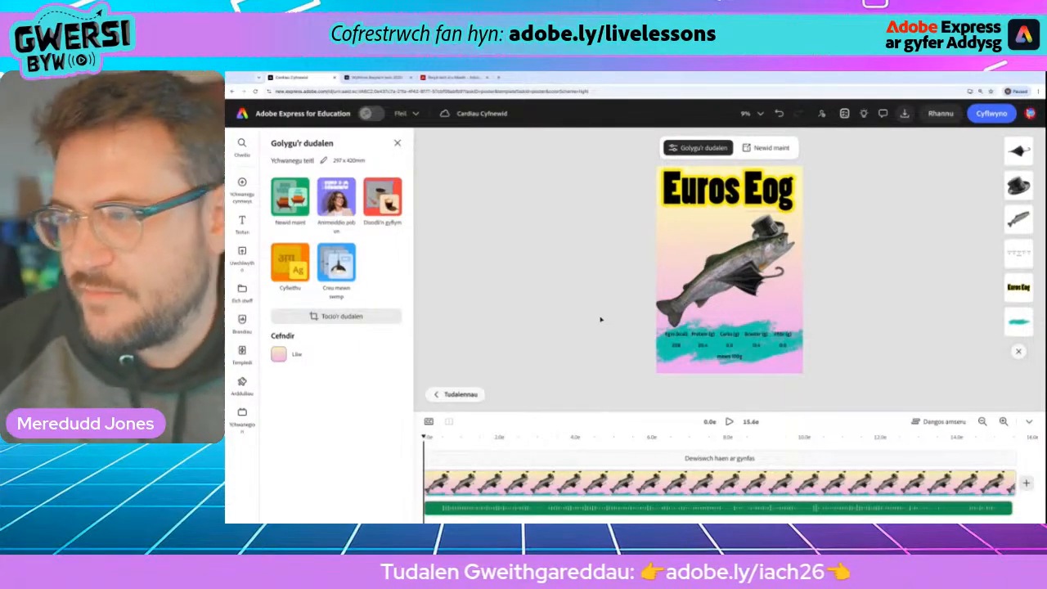
- Apply the looping (Ailadrodd) Siglo animation from the Symud group to the umbrella fin
{"action": "left_click", "coordinate": [751, 282]}
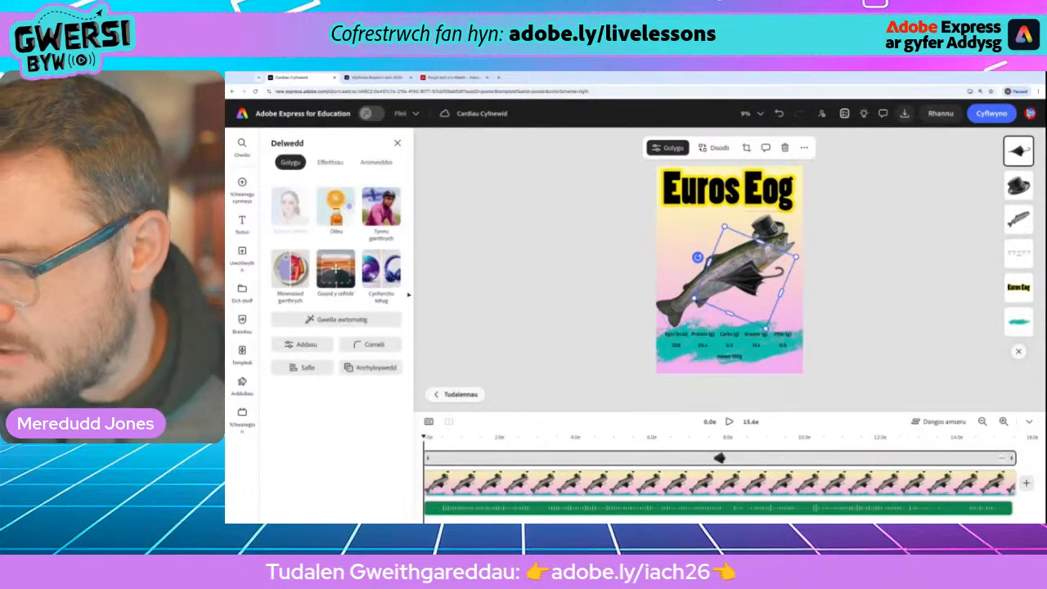
{"action": "left_click", "coordinate": [330, 163]}
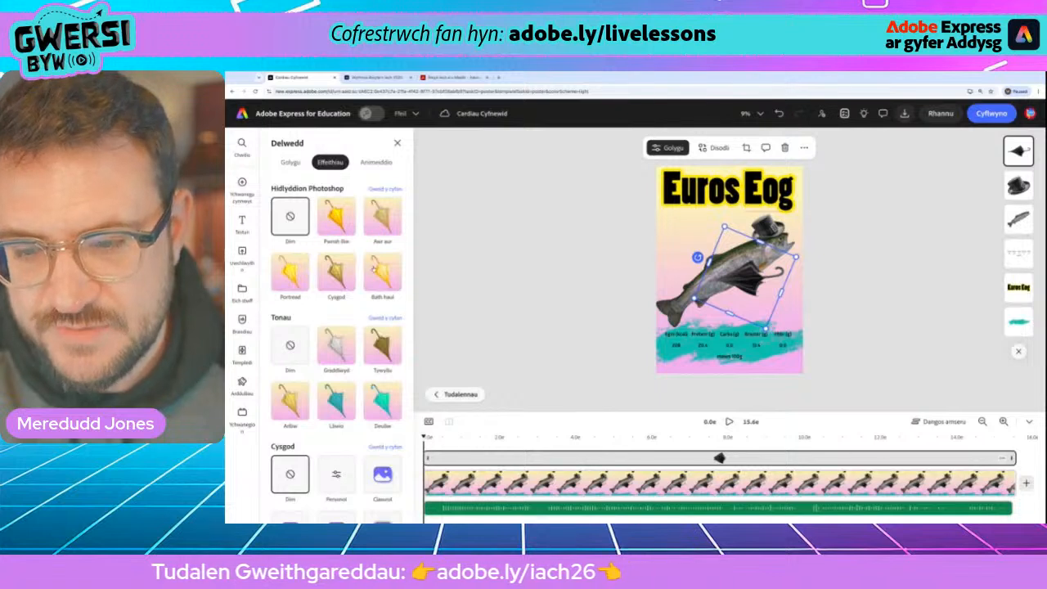
{"action": "left_click", "coordinate": [376, 162]}
{"action": "left_click", "coordinate": [348, 235]}
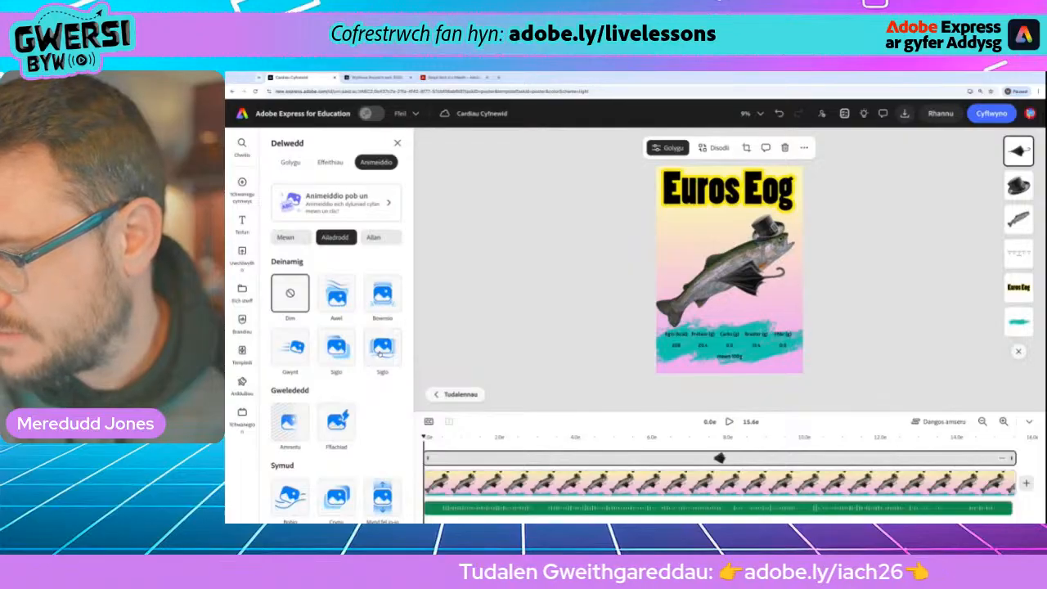
{"action": "scroll", "coordinate": [379, 346], "scroll_direction": "down", "scroll_amount": 3}
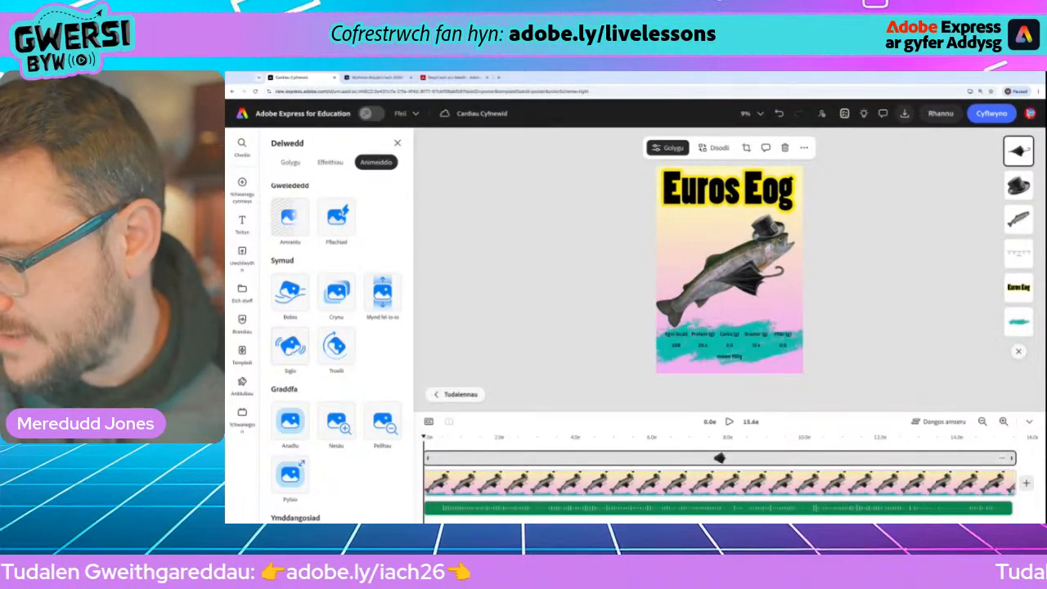
{"action": "left_click", "coordinate": [291, 345]}
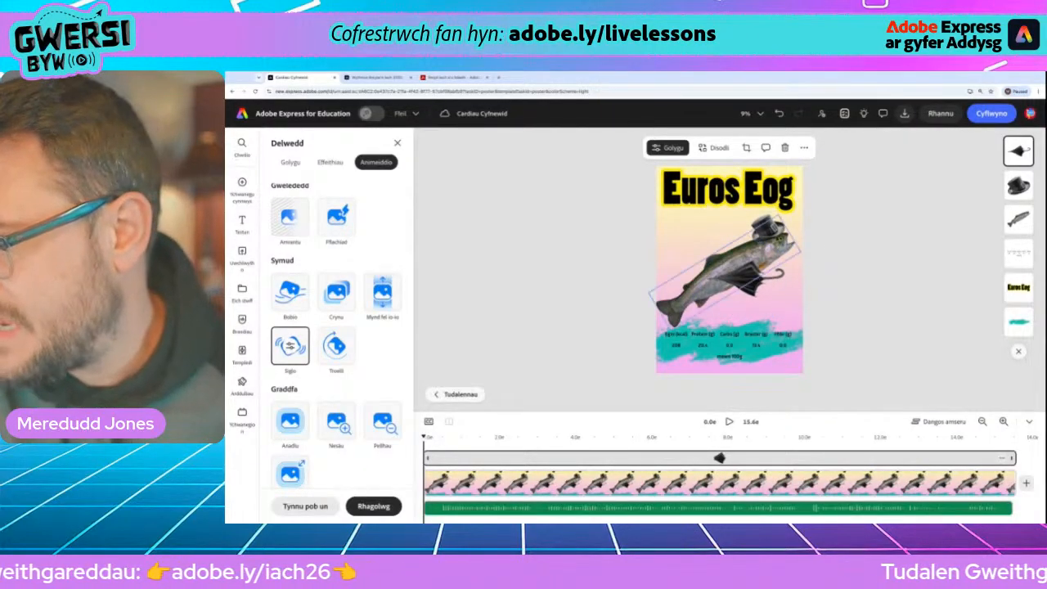
- Apply the looping Siglo animation from the Deinamig group to the top hat, with its direction set to down
{"action": "left_click", "coordinate": [767, 229]}
{"action": "scroll", "coordinate": [358, 242], "scroll_direction": "up", "scroll_amount": 1}
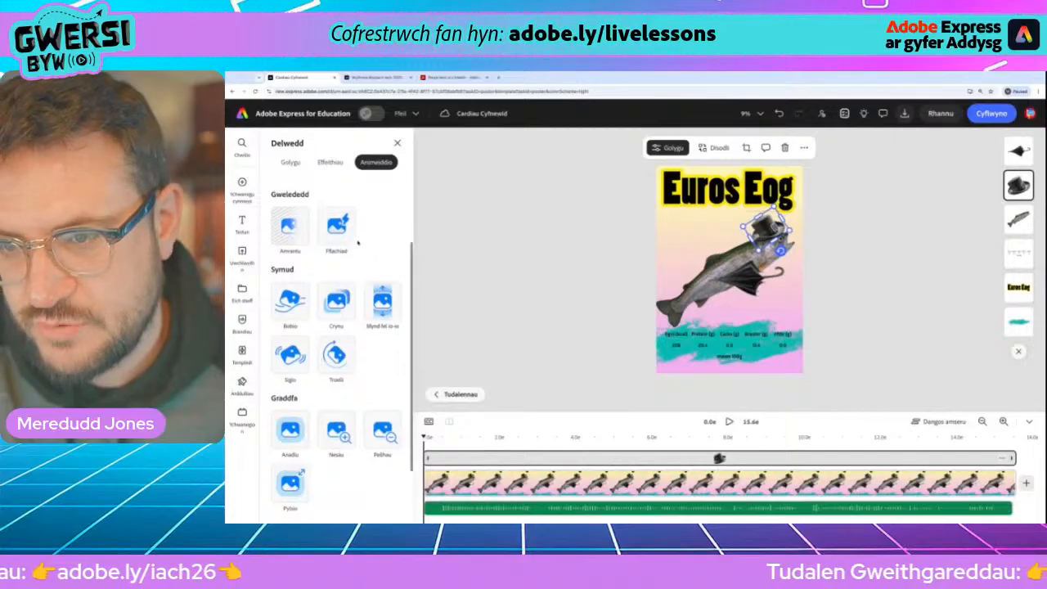
{"action": "scroll", "coordinate": [357, 242], "scroll_direction": "up", "scroll_amount": 3}
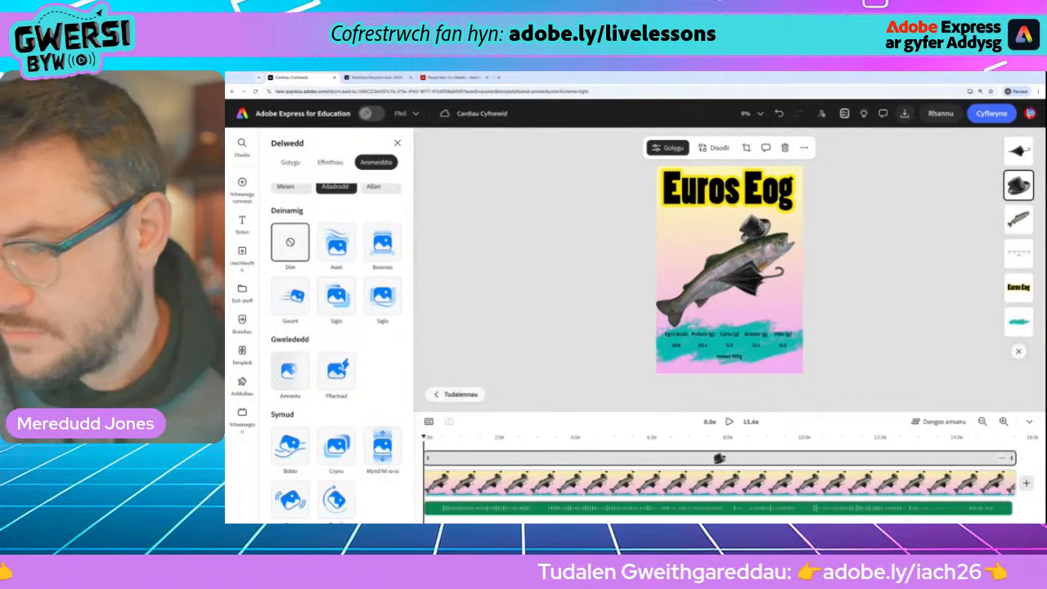
{"action": "left_click", "coordinate": [338, 299]}
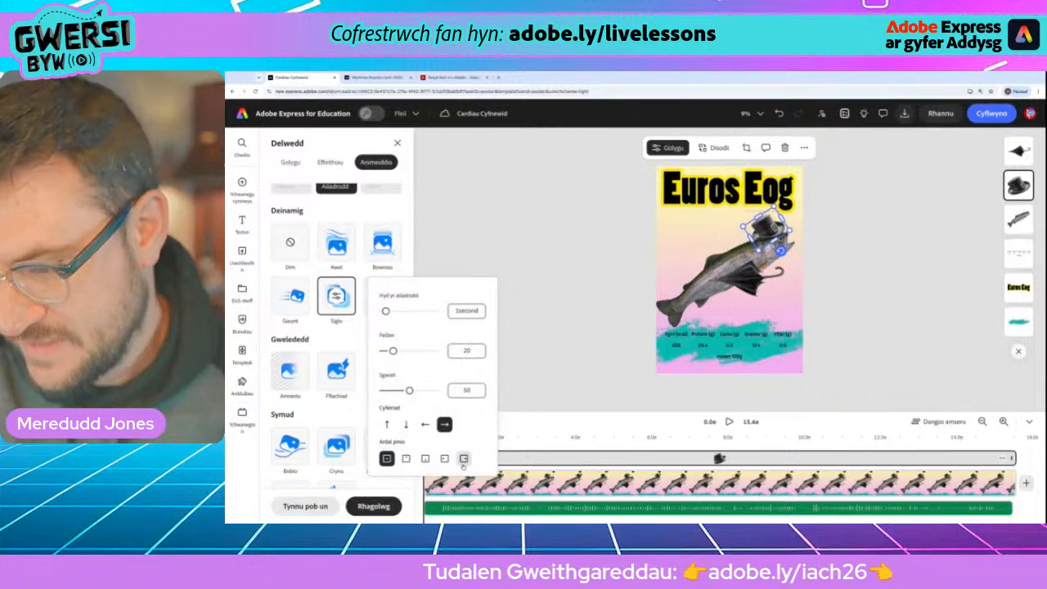
{"action": "left_click", "coordinate": [405, 424]}
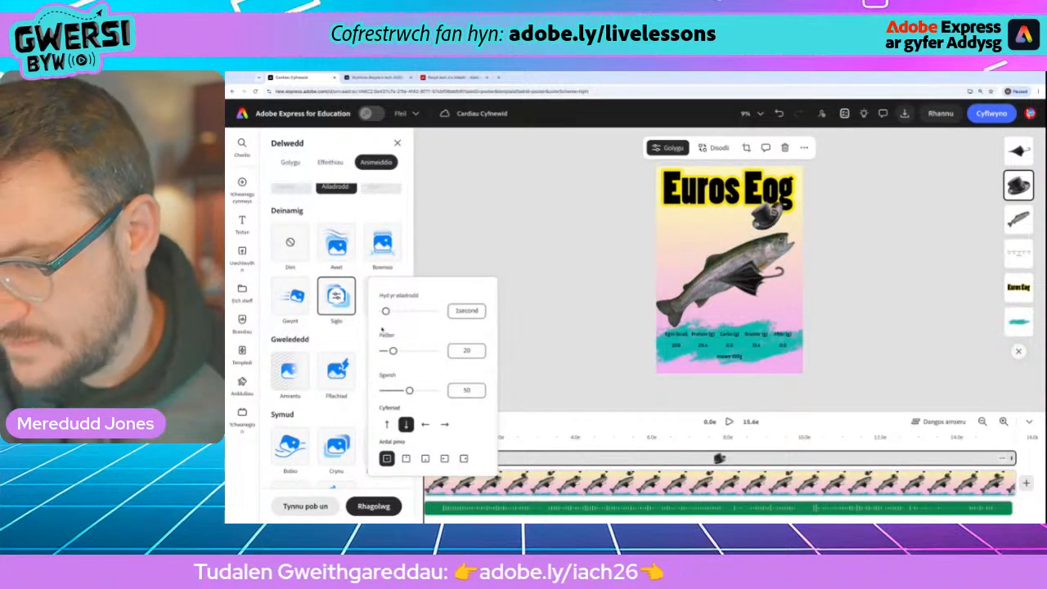
- Set the top hat animation's distance (Pellter) to 4 and its Sgwish value to 47
{"action": "left_click_drag", "start_coordinate": [409, 390], "coordinate": [395, 390]}
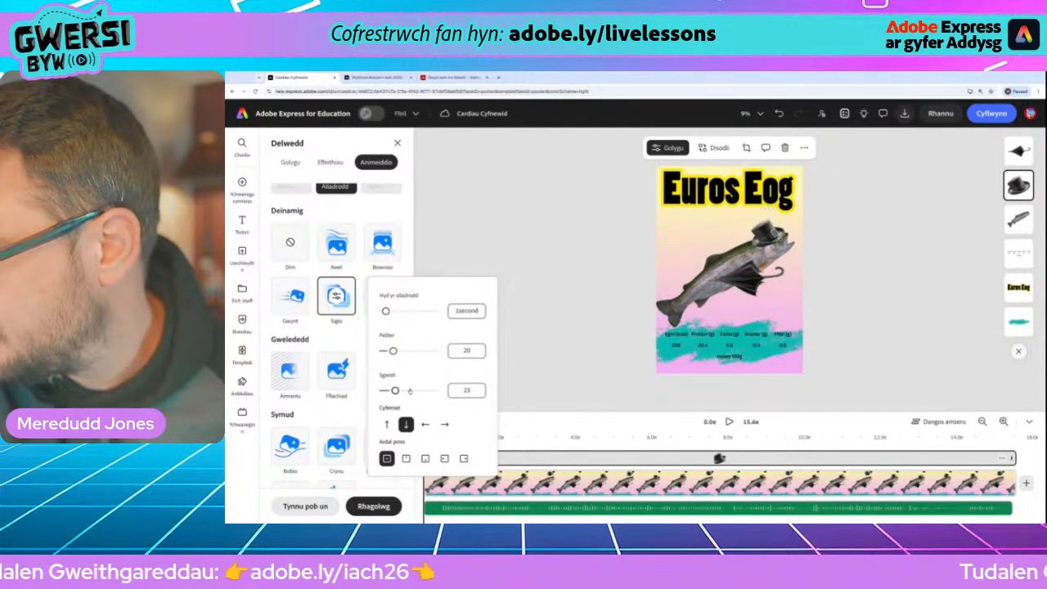
{"action": "left_click_drag", "start_coordinate": [392, 350], "coordinate": [385, 350]}
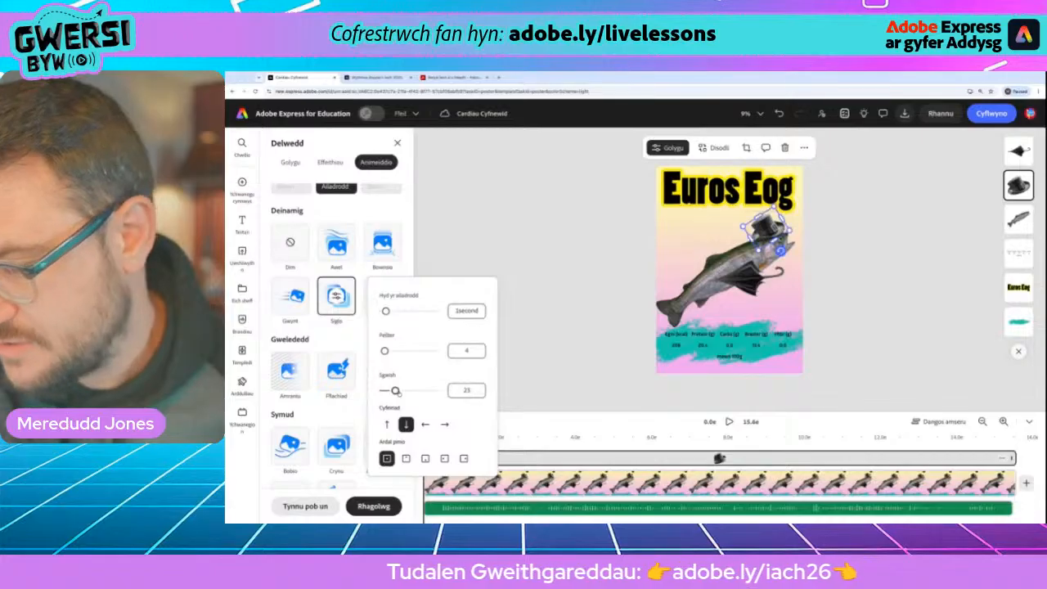
{"action": "left_click_drag", "start_coordinate": [396, 391], "coordinate": [406, 391]}
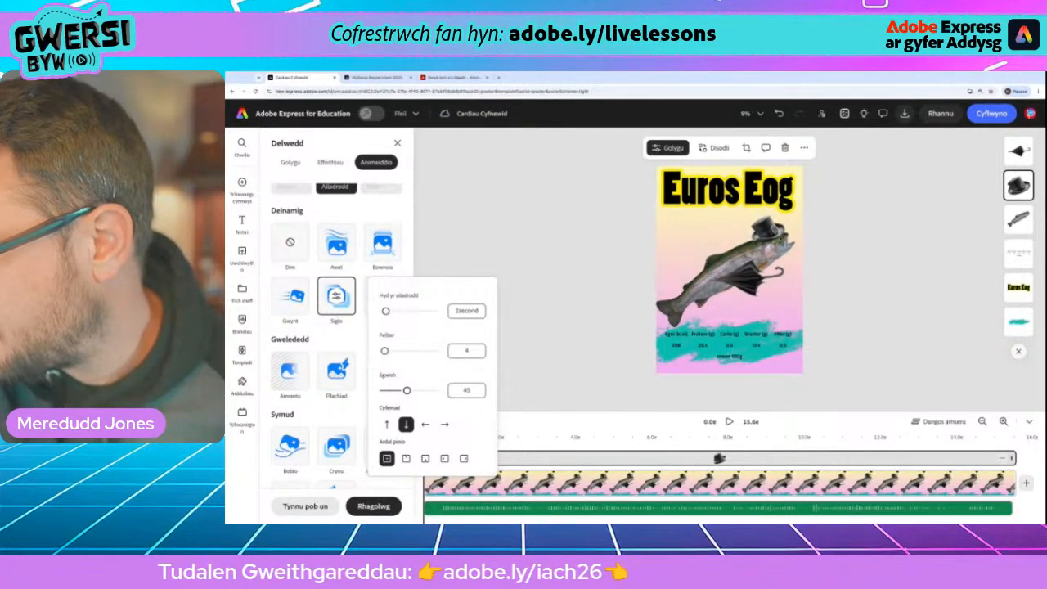
{"action": "left_click_drag", "start_coordinate": [407, 390], "coordinate": [408, 391]}
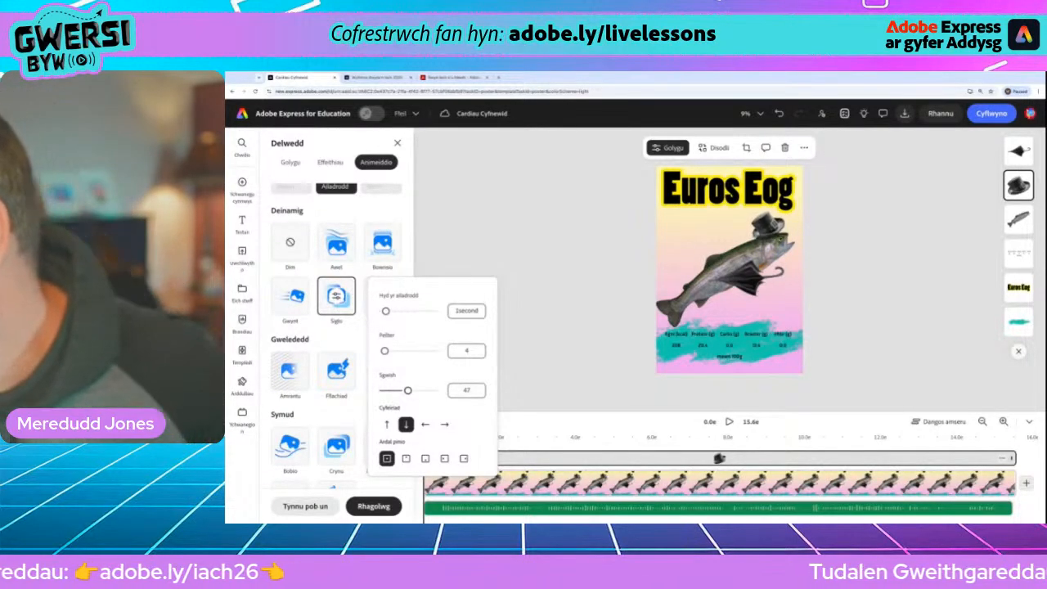
{"action": "left_click", "coordinate": [494, 241]}
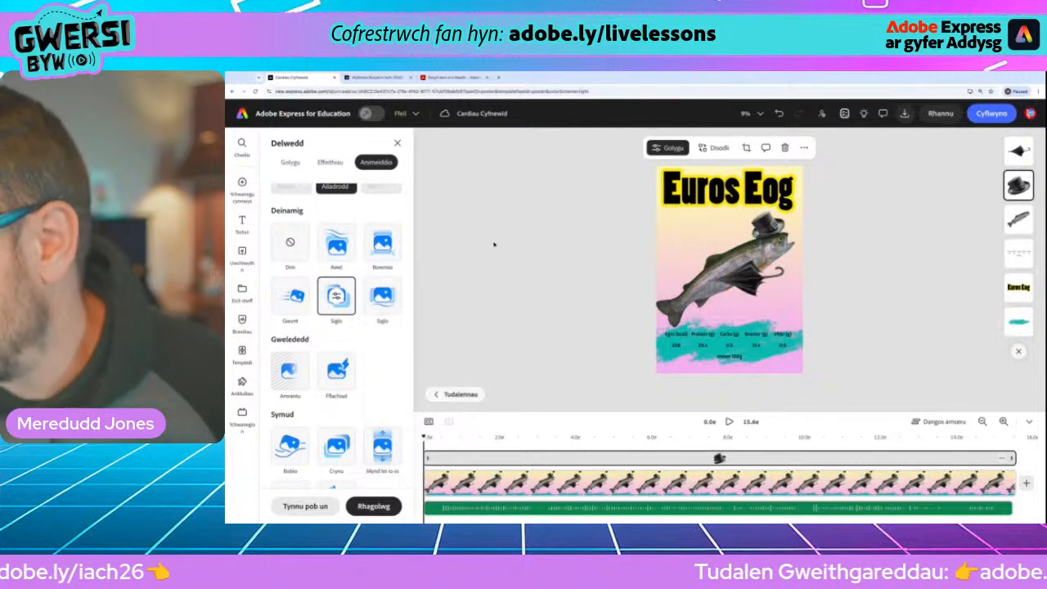
- Apply the entrance (Mewn) Siglo animation from the Deinamig group to the Euros Eog title
{"action": "left_click", "coordinate": [726, 190]}
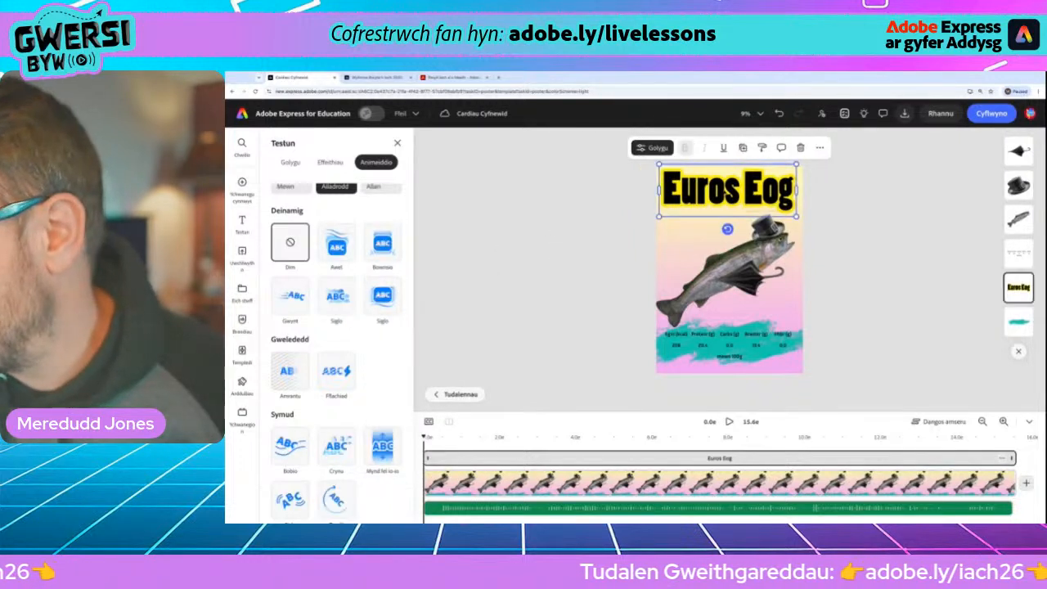
{"action": "scroll", "coordinate": [327, 245], "scroll_direction": "up", "scroll_amount": 1}
{"action": "left_click", "coordinate": [285, 236]}
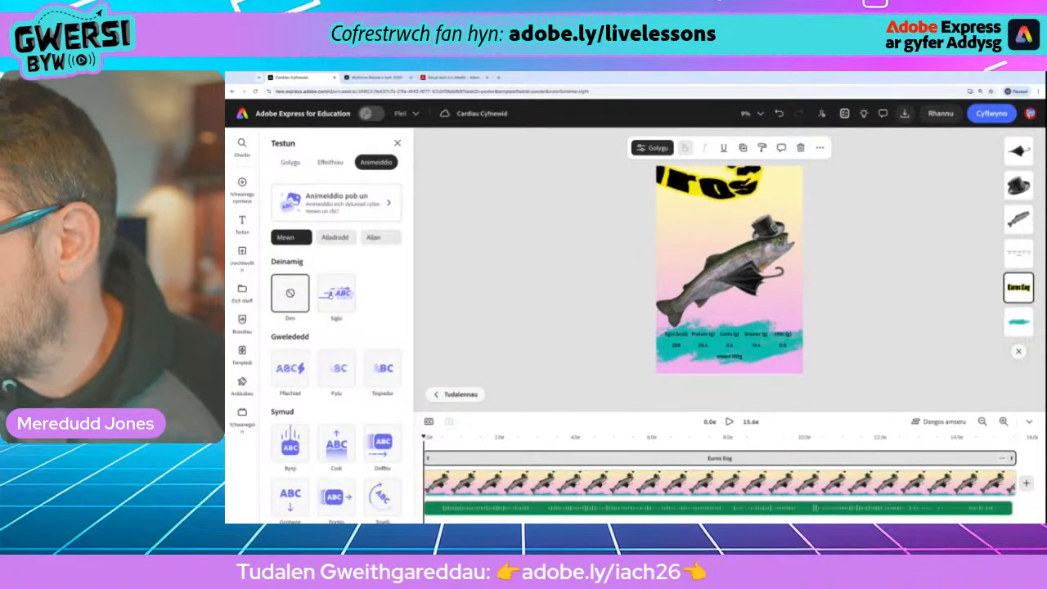
{"action": "left_click", "coordinate": [342, 297]}
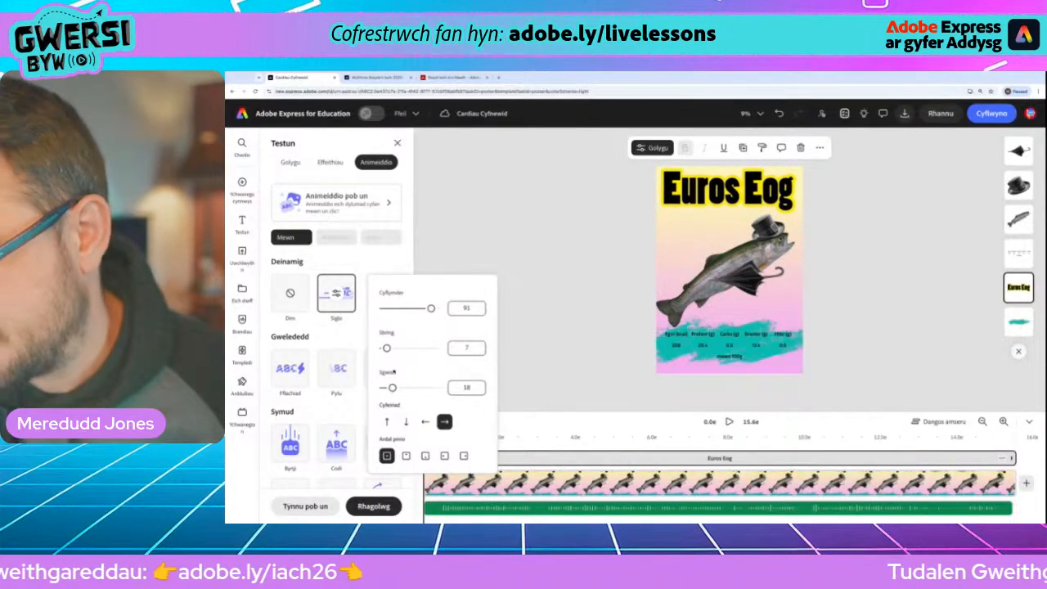
- Set the title animation's Cyflymder to 55, Sbring to 0 and Sgwish to 26, with its direction set to down
{"action": "left_click_drag", "start_coordinate": [395, 387], "coordinate": [397, 388]}
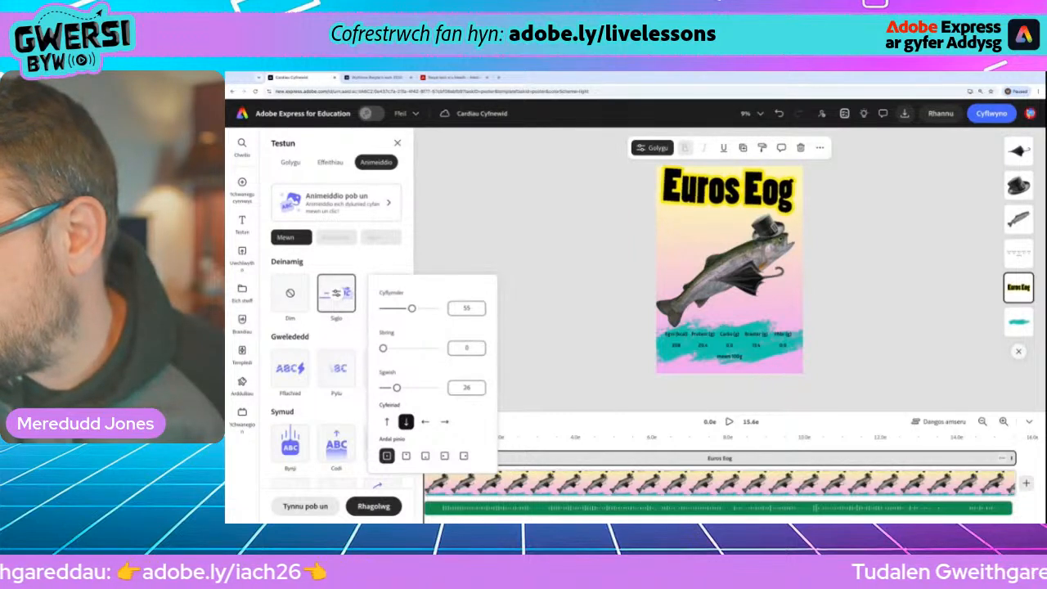
{"action": "left_click", "coordinate": [387, 422]}
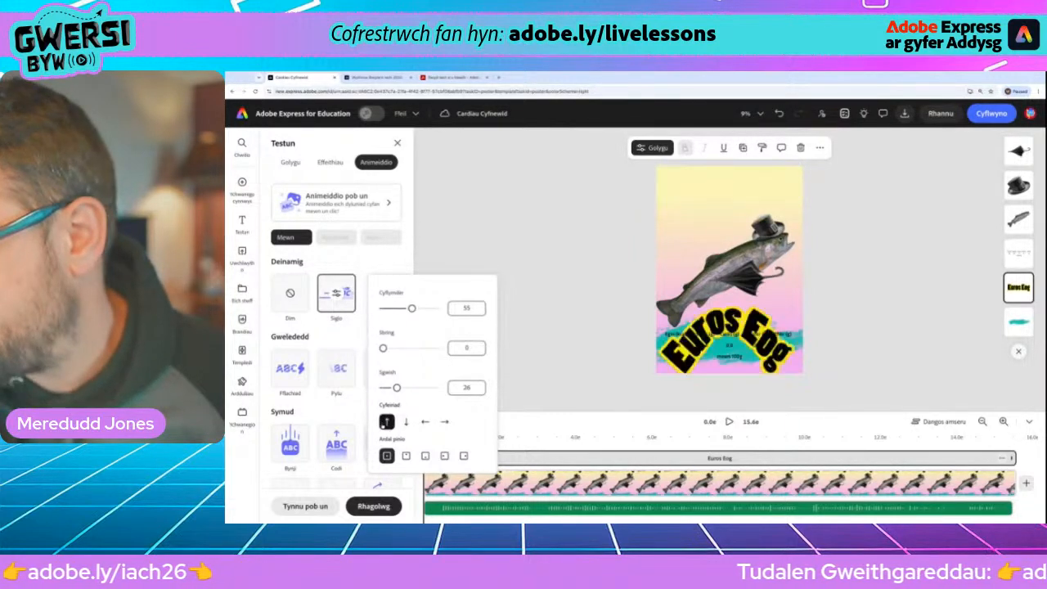
{"action": "left_click", "coordinate": [405, 422]}
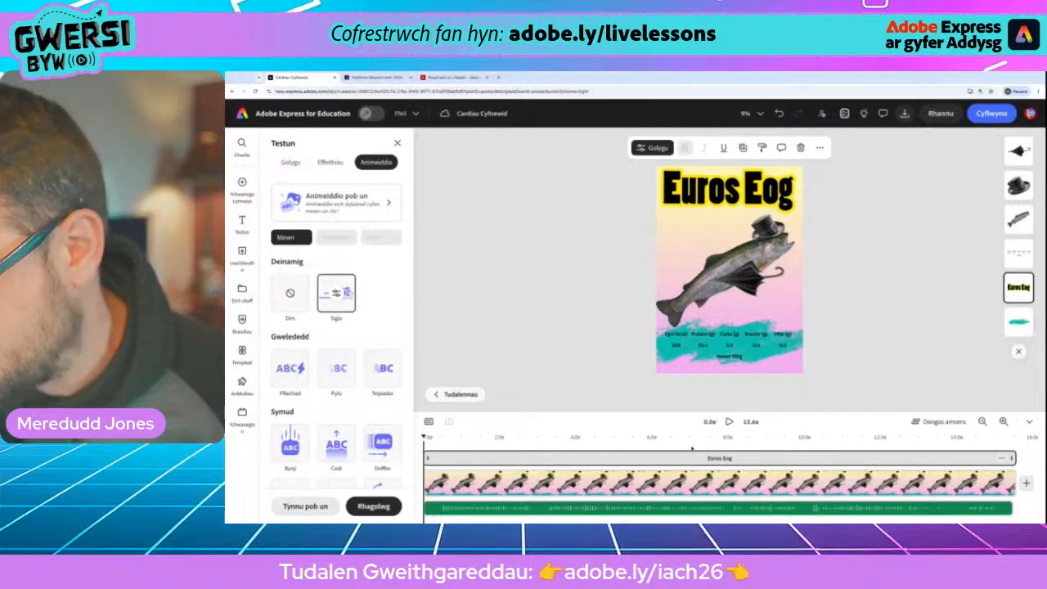
- Play the Euros Eog scene through to check its animations and voiceover, and return the playhead to the start
{"action": "left_click", "coordinate": [730, 422]}
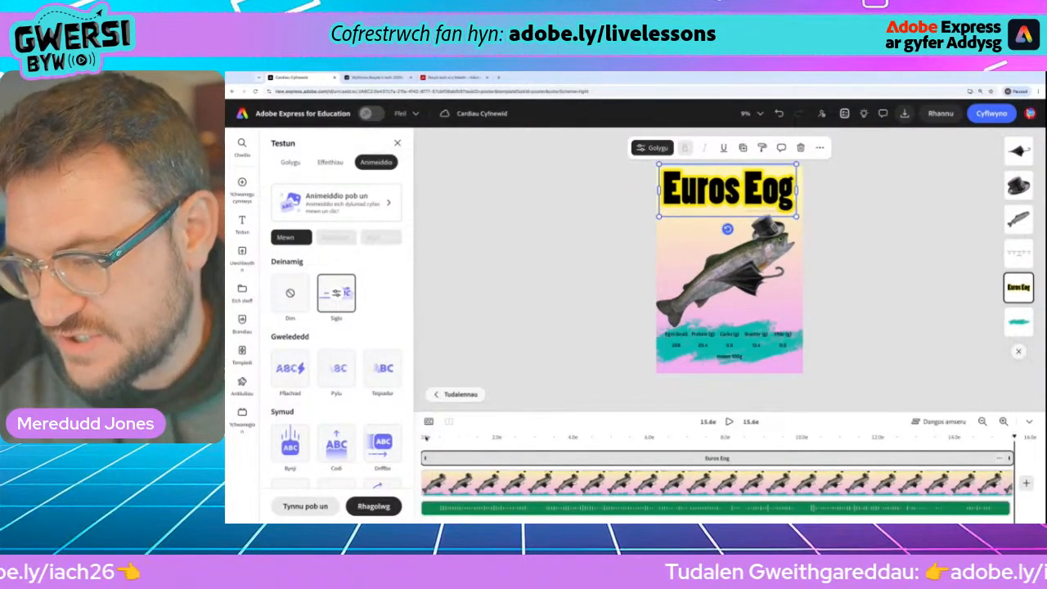
{"action": "left_click", "coordinate": [424, 438]}
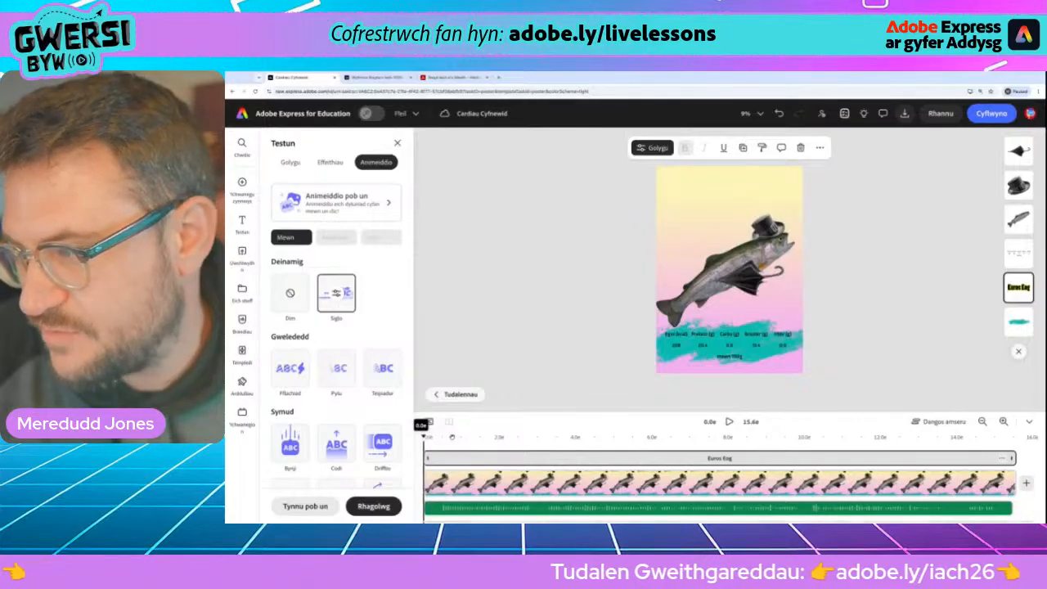
{"action": "mouse_move", "coordinate": [421, 425]}
{"action": "left_mouse_down"}
{"action": "mouse_move", "coordinate": [562, 423]}
{"action": "mouse_move", "coordinate": [424, 426]}
{"action": "left_mouse_up"}
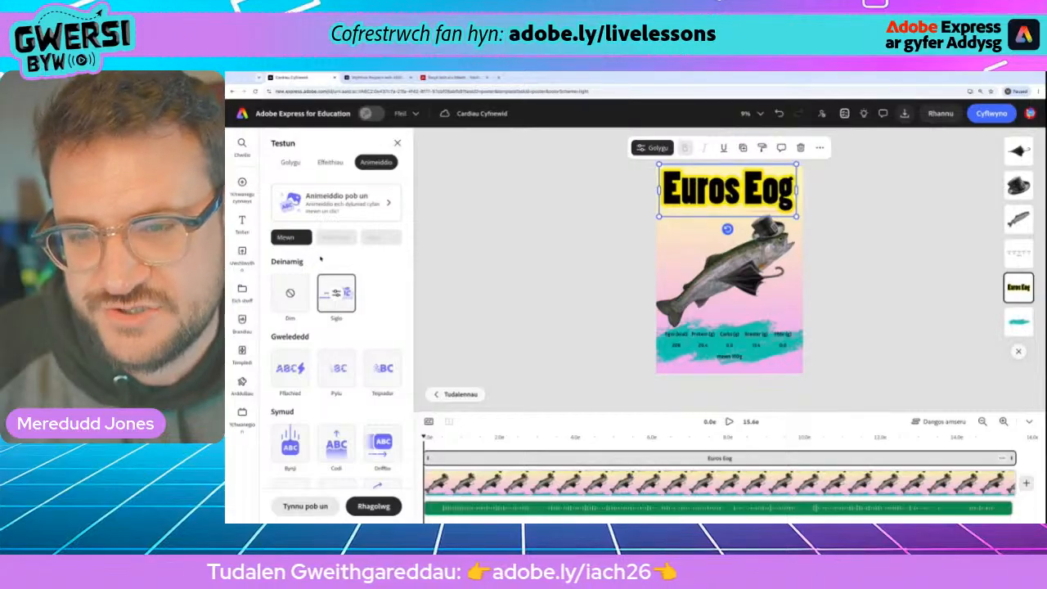
- Search the music library for cerddorfa
{"action": "mouse_move", "coordinate": [237, 194]}
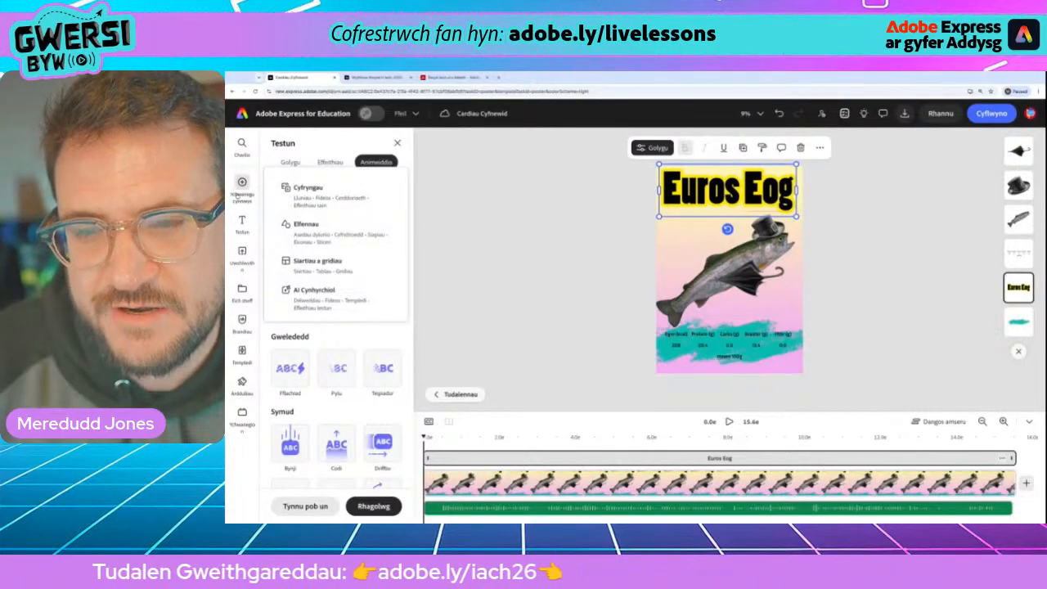
{"action": "left_click", "coordinate": [348, 197]}
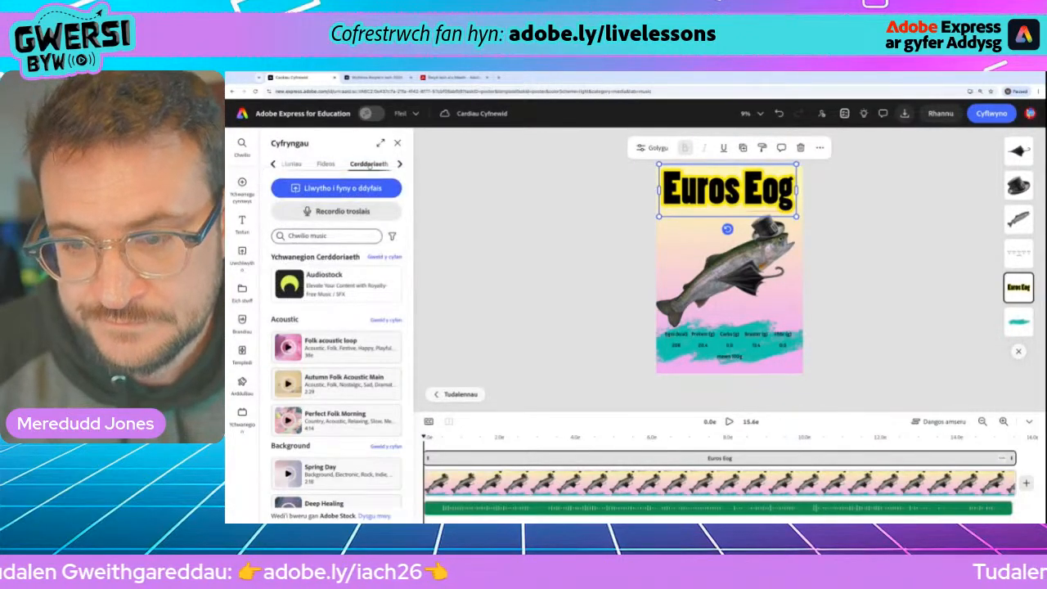
{"action": "left_click", "coordinate": [315, 237]}
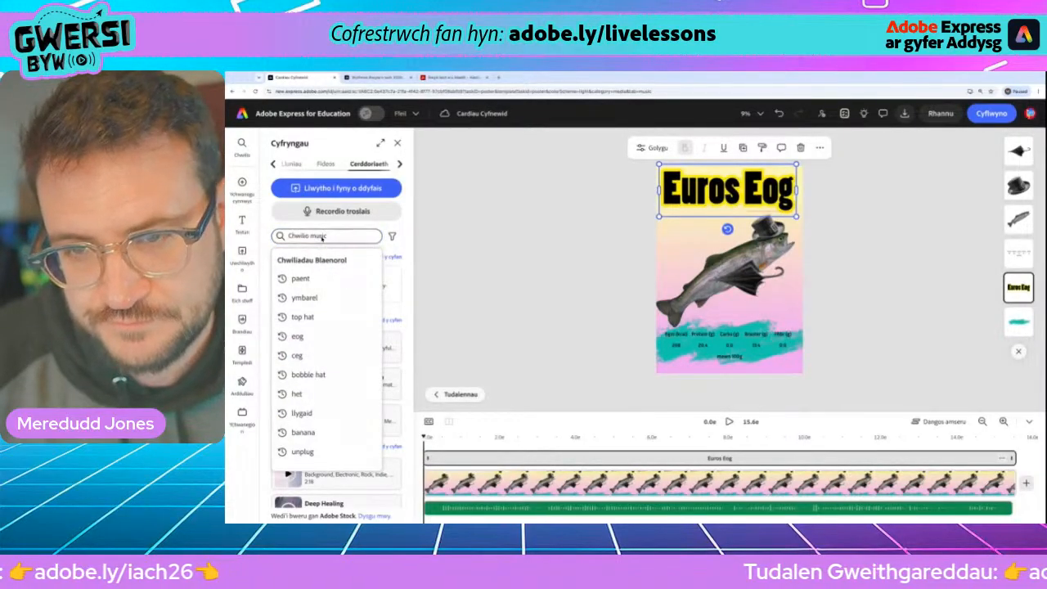
{"action": "left_click", "coordinate": [311, 236]}
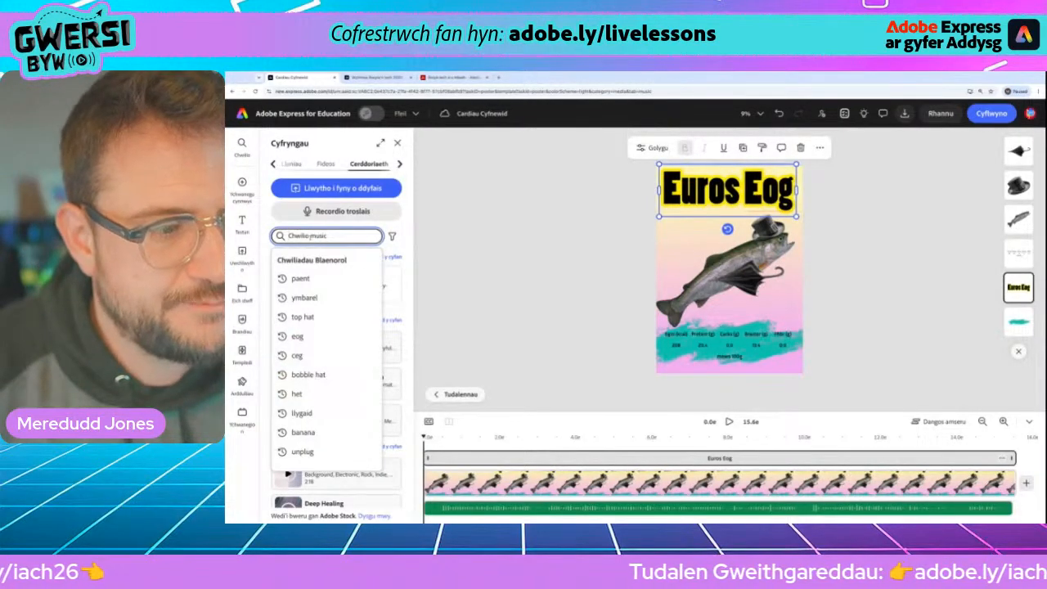
{"action": "type", "text": "c"}
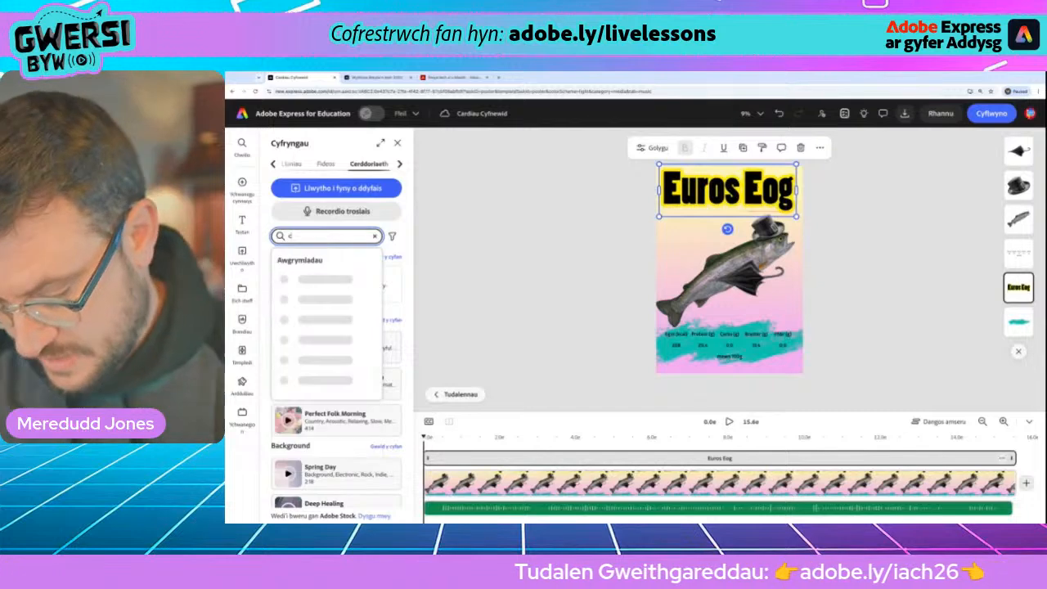
{"action": "type", "text": "erddorfa"}
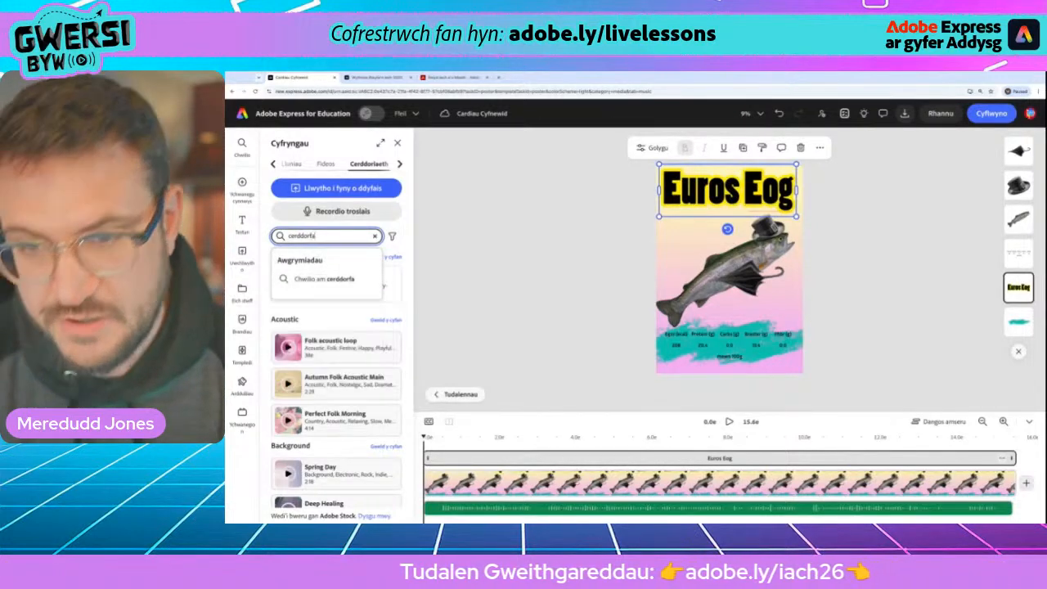
{"action": "left_click", "coordinate": [319, 278]}
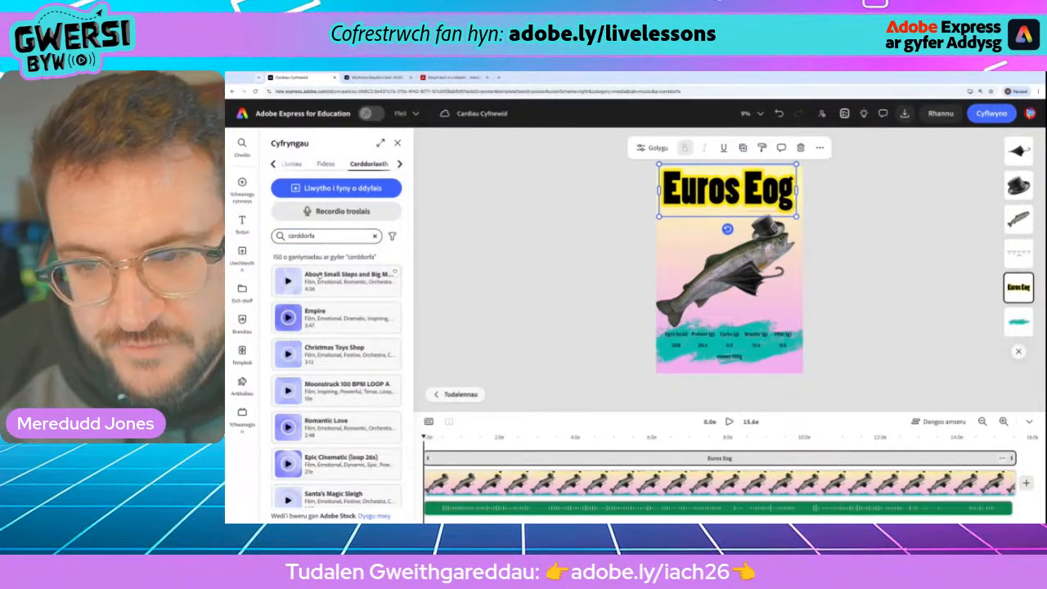
- Preview the orchestral tracks Empire, Epic Cinematic (loop 26s), Sailing away for a new adventure and Hail the Returning Hero
{"action": "left_click", "coordinate": [287, 318]}
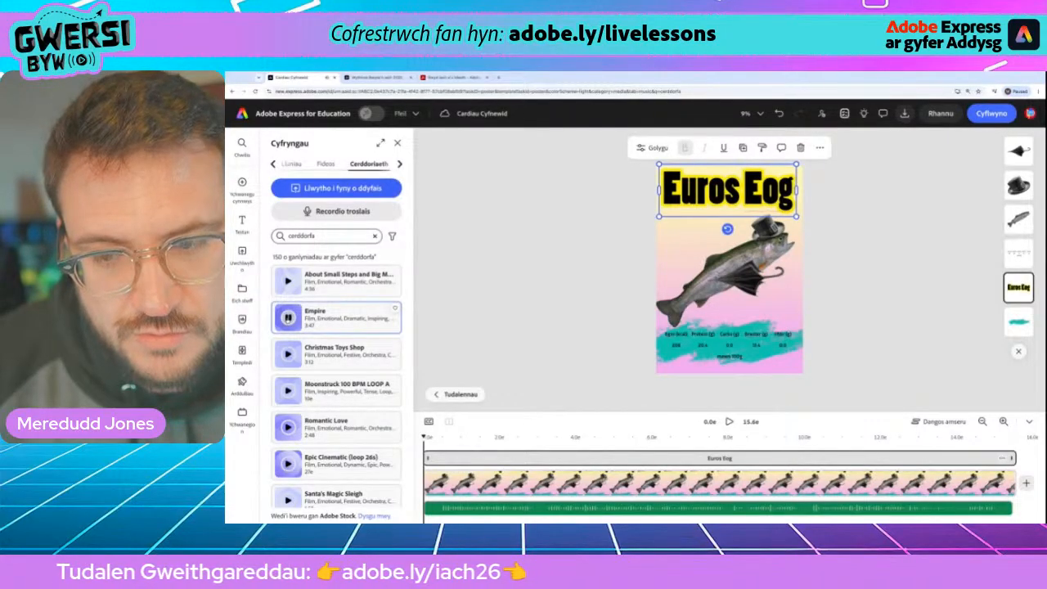
{"action": "scroll", "coordinate": [294, 337], "scroll_direction": "down", "scroll_amount": 3}
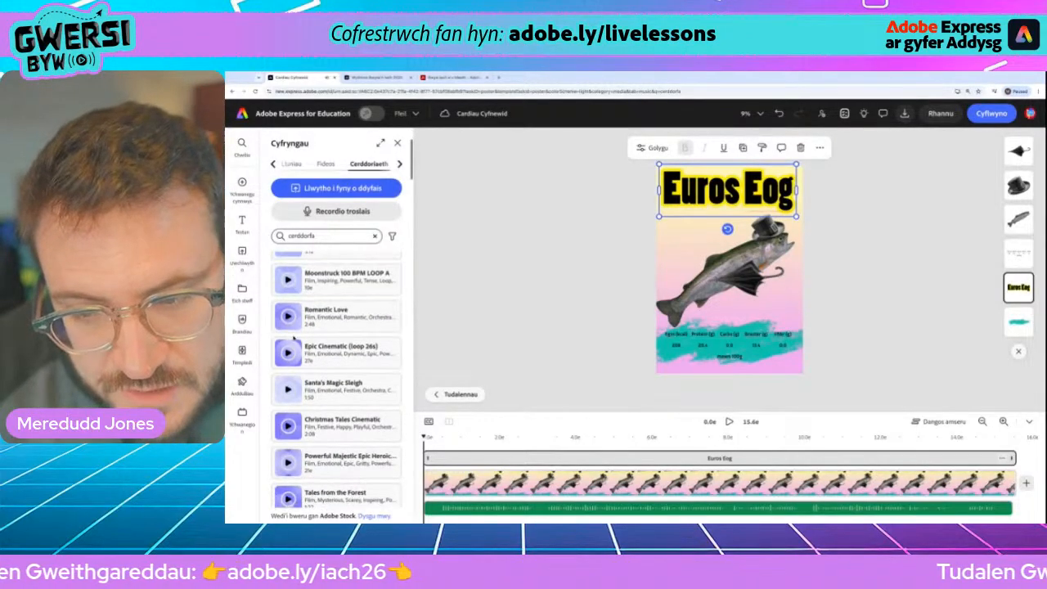
{"action": "left_click", "coordinate": [287, 353]}
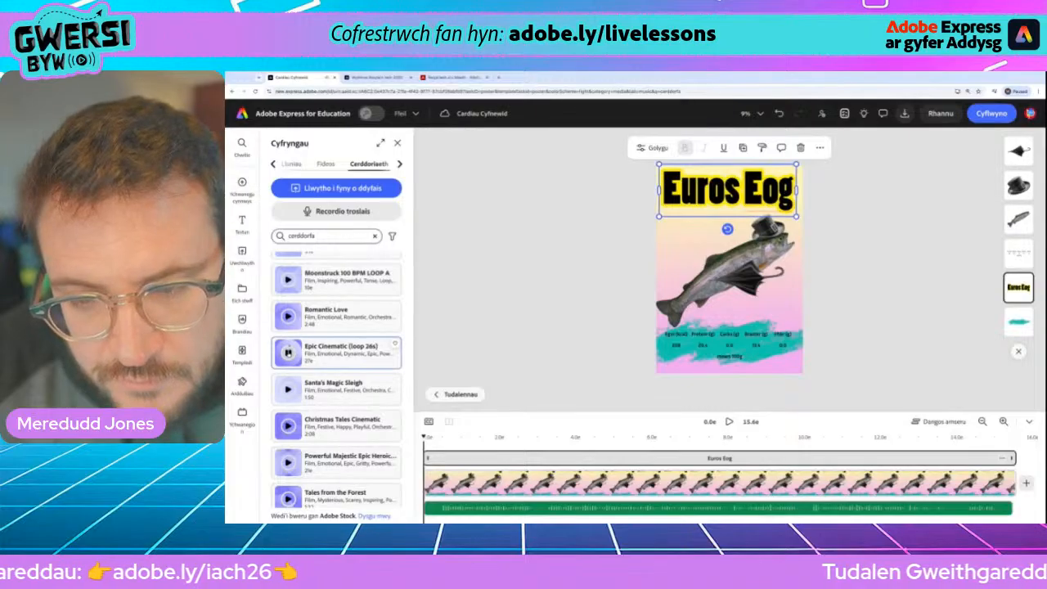
{"action": "scroll", "coordinate": [310, 354], "scroll_direction": "down", "scroll_amount": 3}
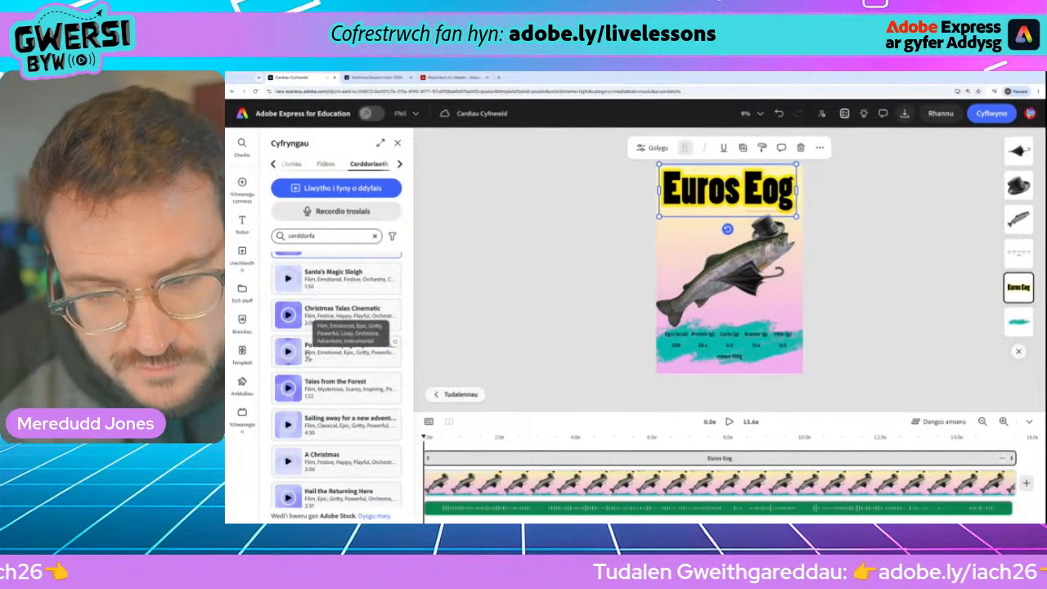
{"action": "scroll", "coordinate": [309, 352], "scroll_direction": "down", "scroll_amount": 1}
{"action": "left_click", "coordinate": [287, 382]}
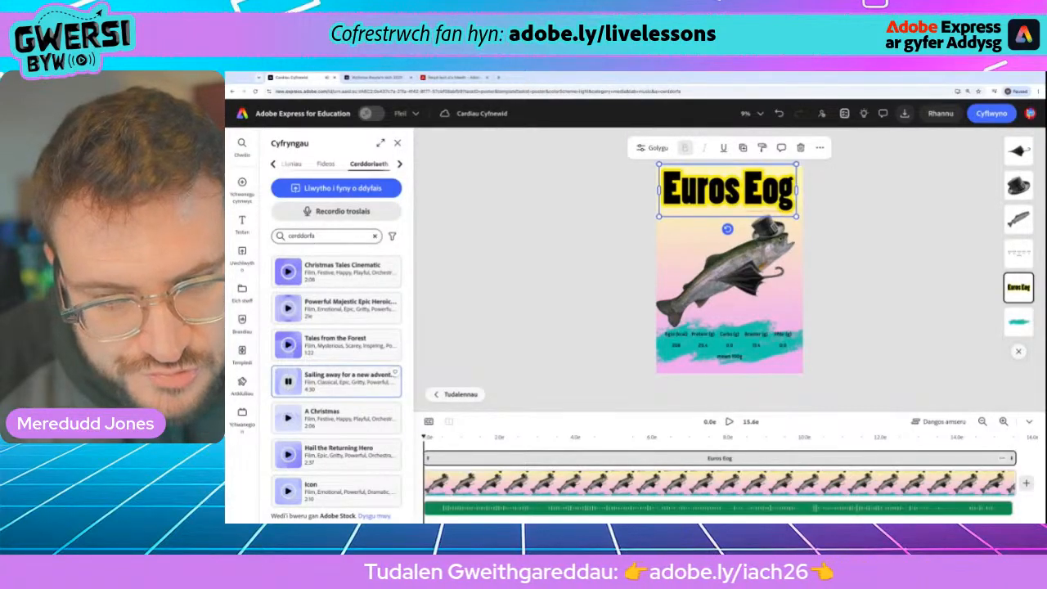
{"action": "scroll", "coordinate": [292, 383], "scroll_direction": "down", "scroll_amount": 2}
{"action": "left_click", "coordinate": [288, 396]}
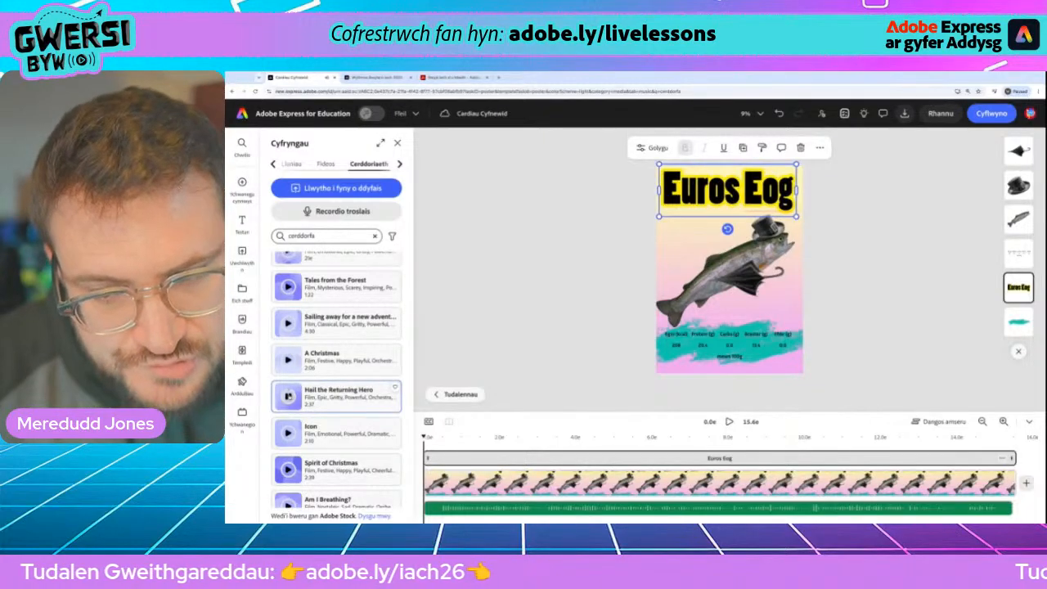
- Search the music library for pedwarawd llinynnol, correcting the spelling of the second word
{"action": "left_click", "coordinate": [295, 235]}
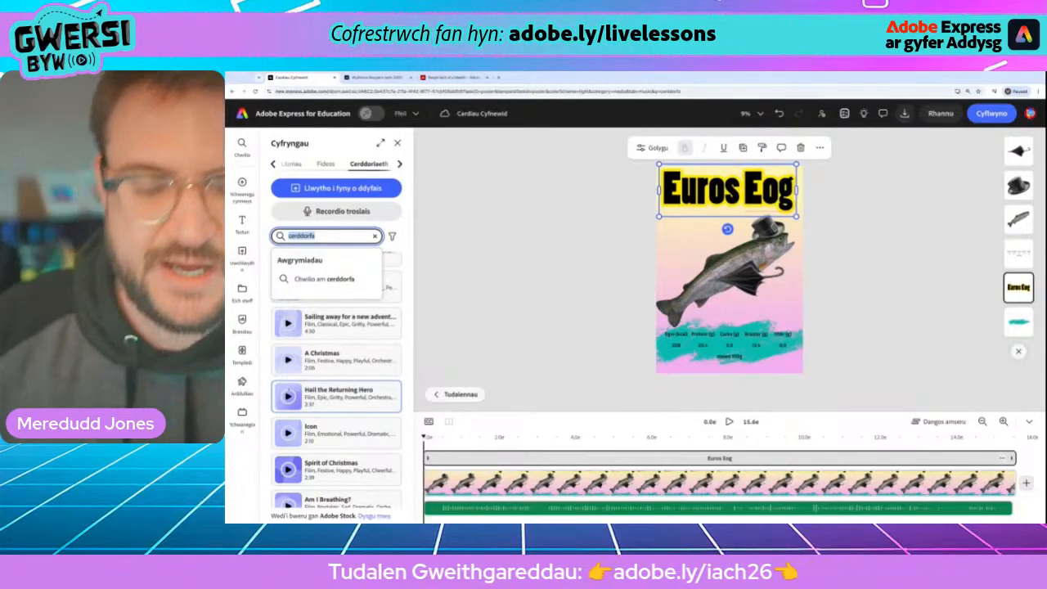
{"action": "type", "text": "pedw"}
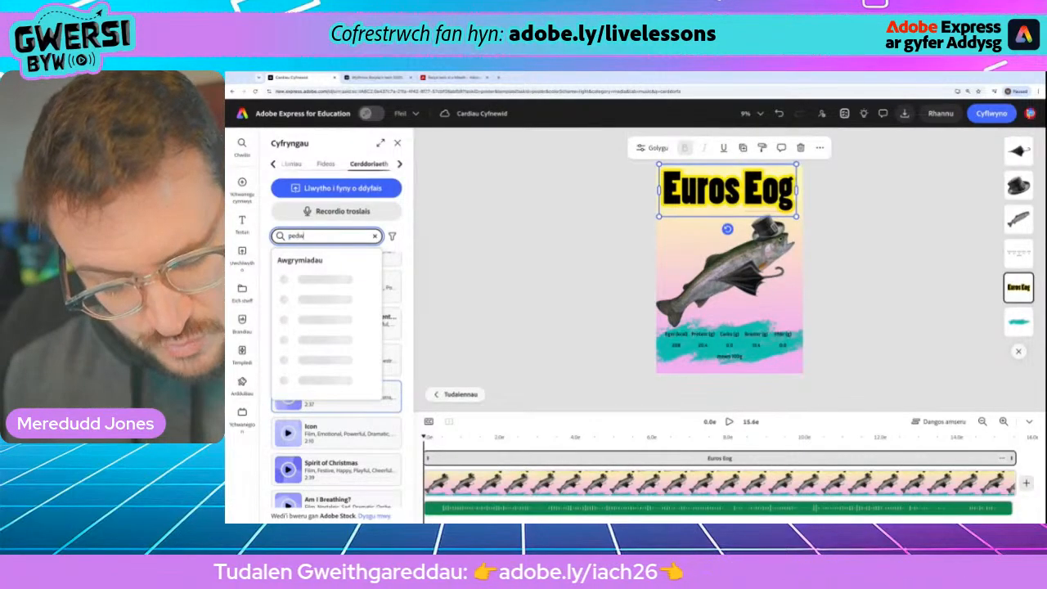
{"action": "type", "text": "arawd"}
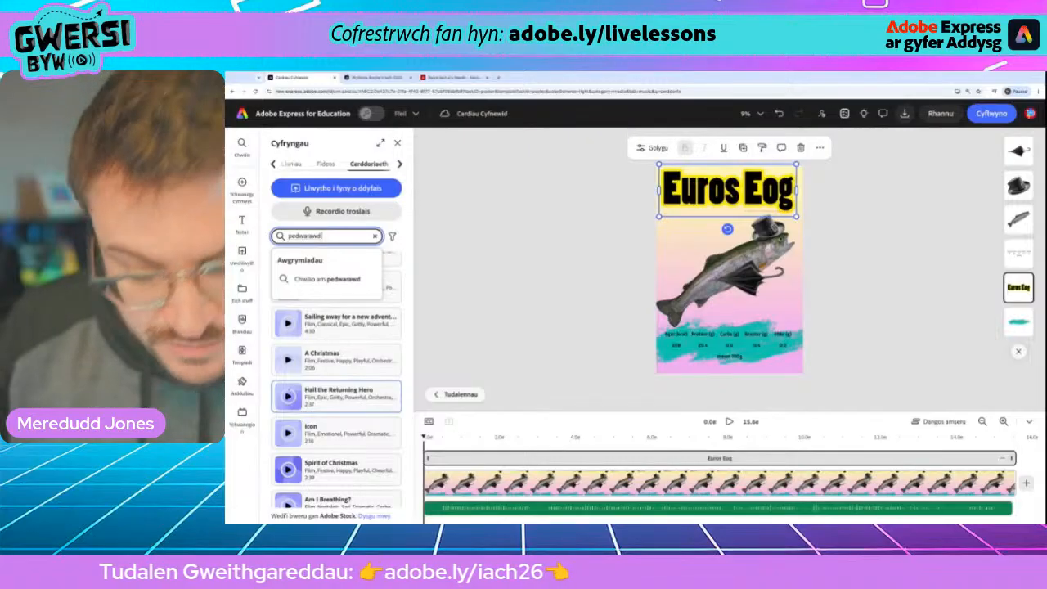
{"action": "type", "text": " llinynnol"}
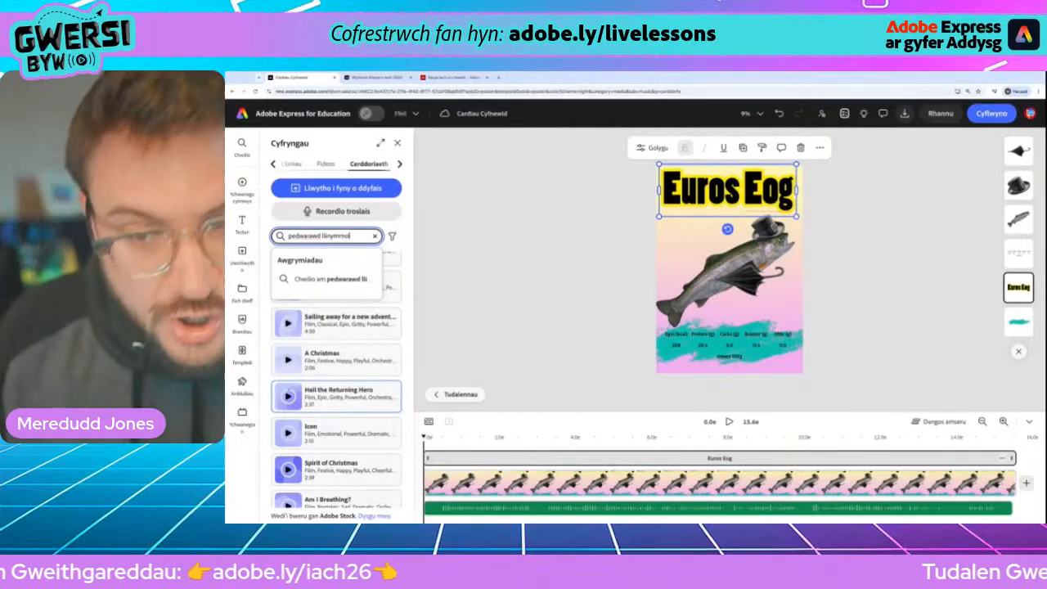
{"action": "key", "text": "Return"}
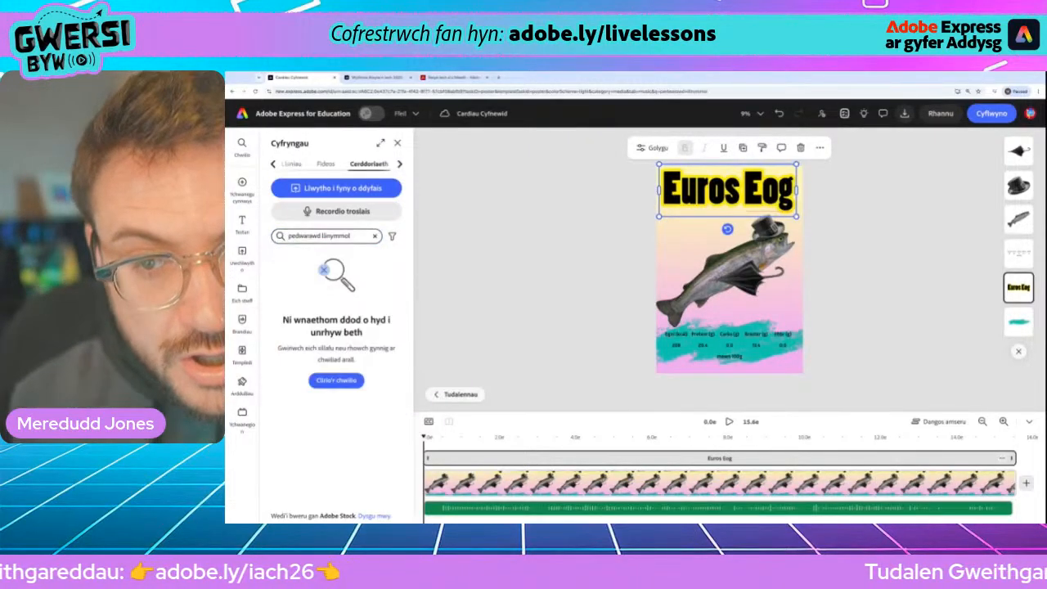
{"action": "left_click", "coordinate": [345, 235]}
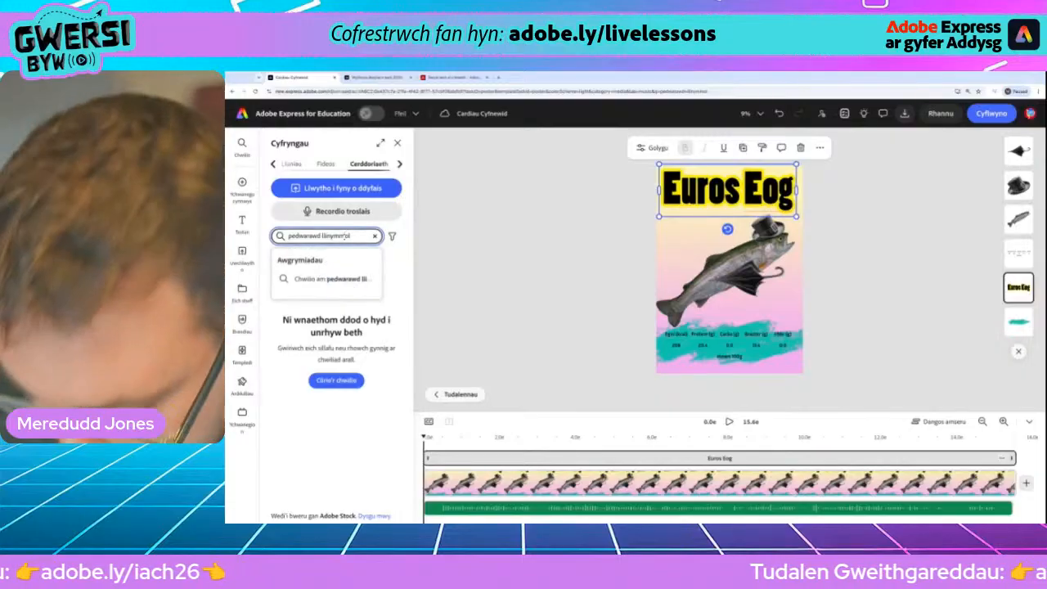
{"action": "key", "text": "BackSpace"}
{"action": "key", "text": "BackSpace"}
{"action": "type", "text": "nn"}
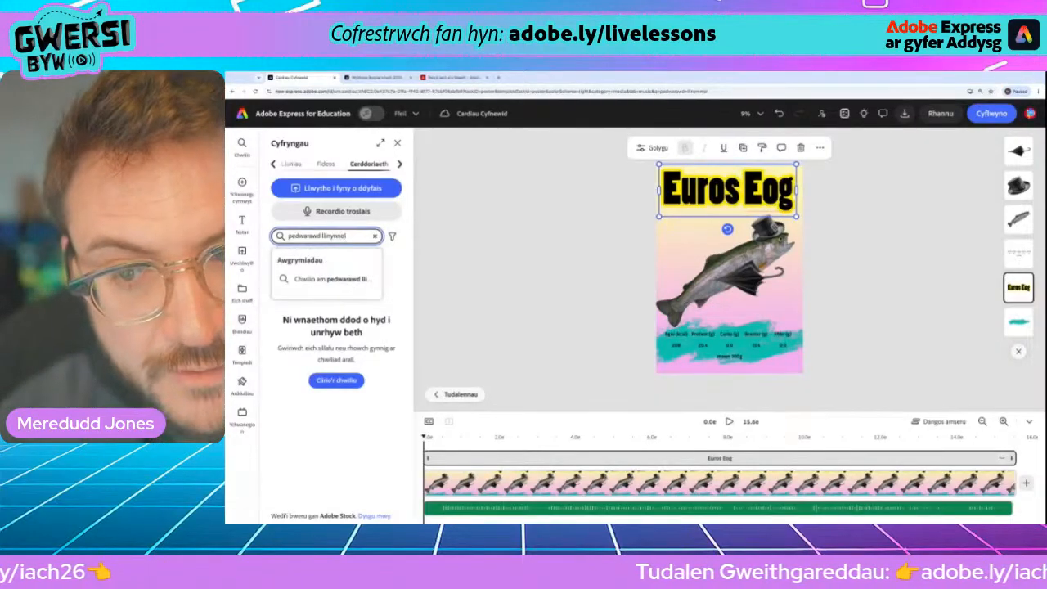
{"action": "key", "text": "Return"}
- Search the music library for harpsichord and preview the tracks Sinfonietta and Fantasy n°2 for Harpsichord
{"action": "triple_click", "coordinate": [327, 236]}
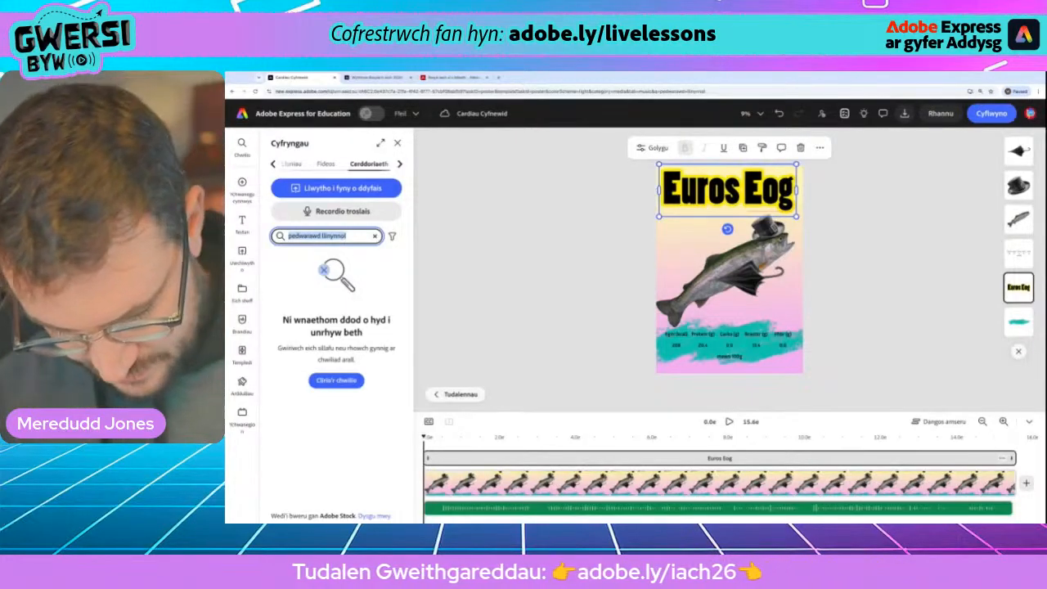
{"action": "type", "text": "f"}
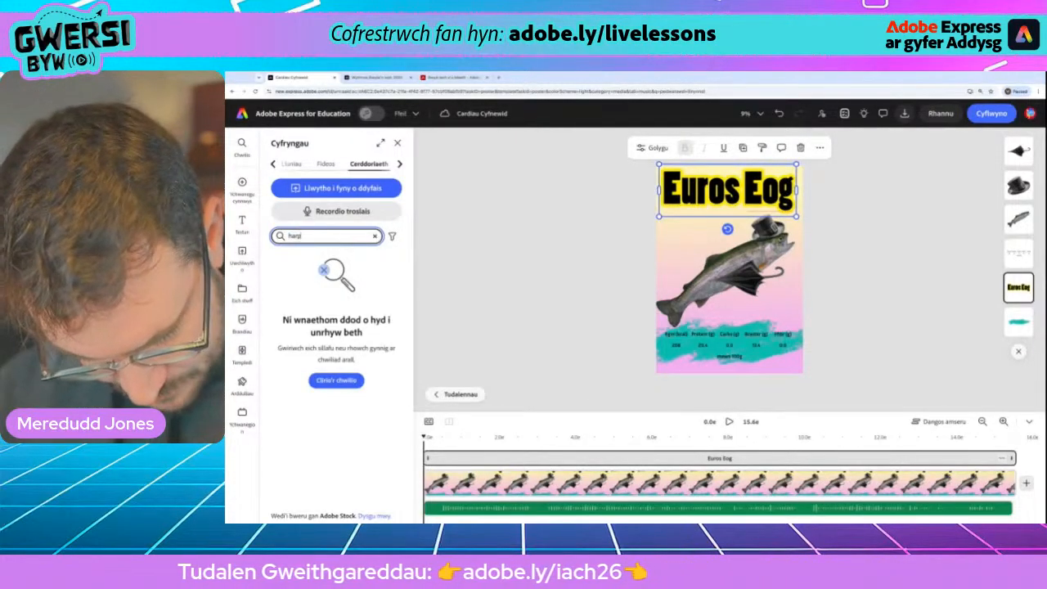
{"action": "type", "text": "arpsichor"}
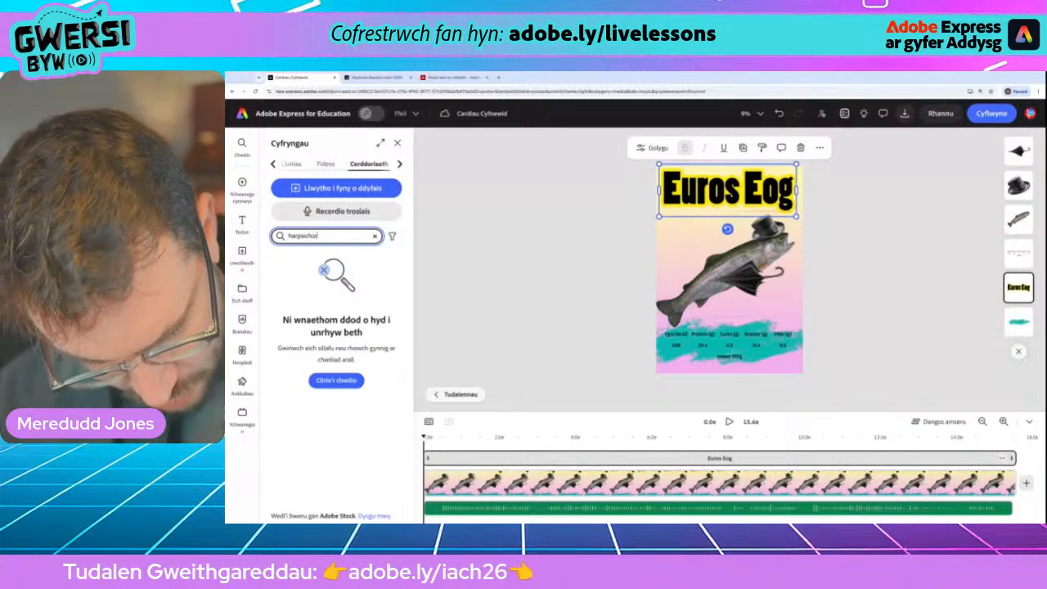
{"action": "type", "text": "d"}
{"action": "key", "text": "Return"}
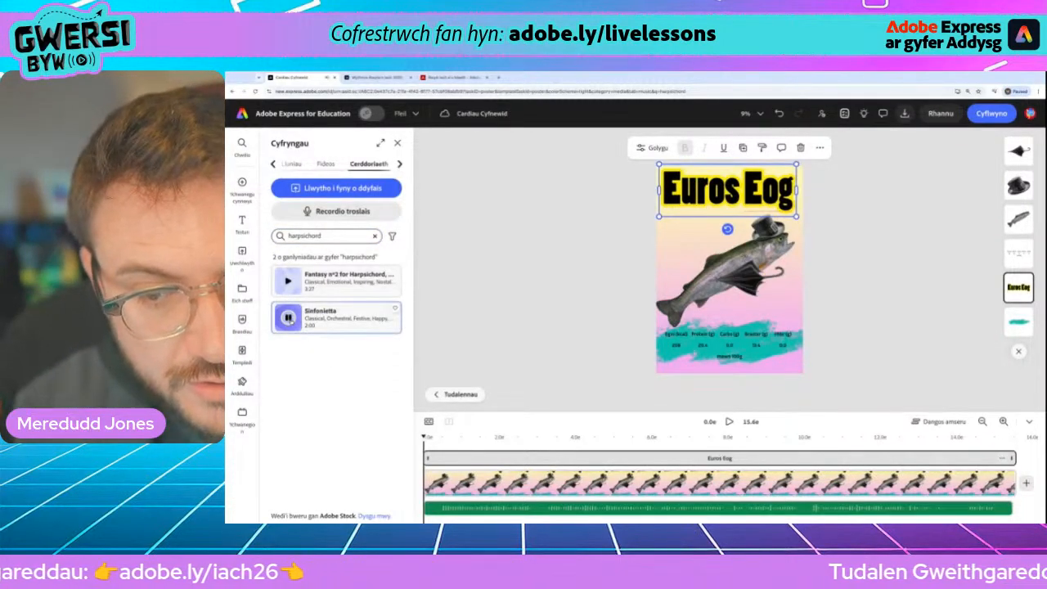
{"action": "left_click", "coordinate": [288, 281]}
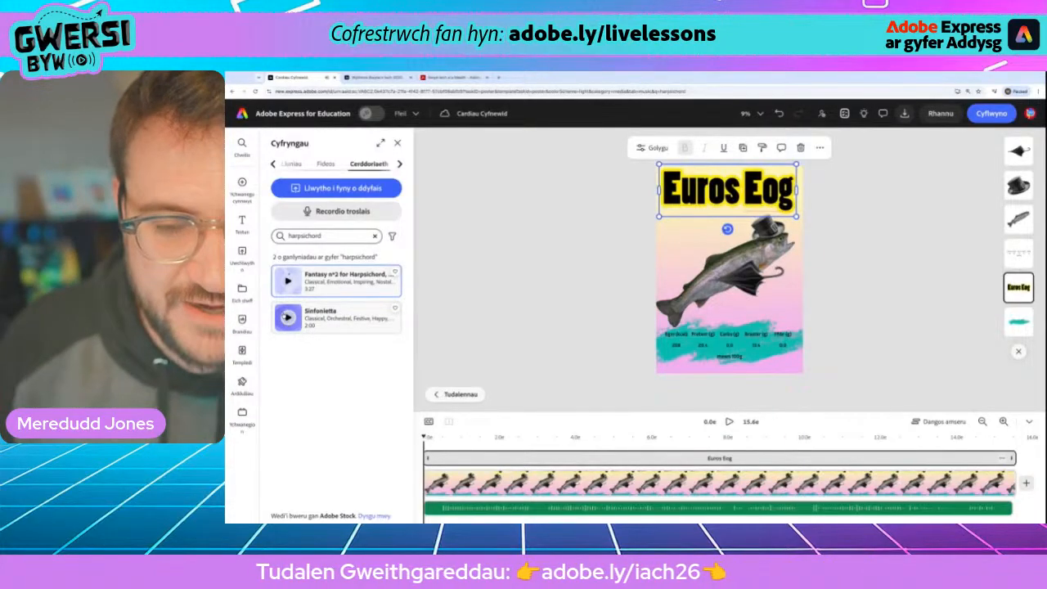
{"action": "left_click", "coordinate": [288, 317]}
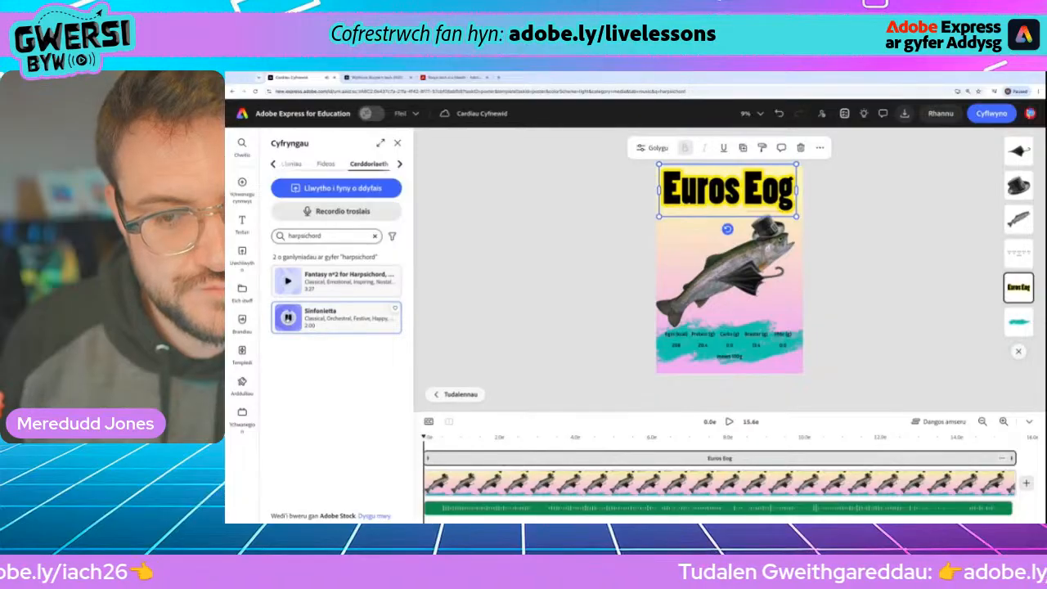
- Preview Fantasy n°2 for Harpsichord again and add the Sinfonietta track to the animated Euros Eog page
{"action": "left_click", "coordinate": [288, 317]}
{"action": "left_click", "coordinate": [288, 281]}
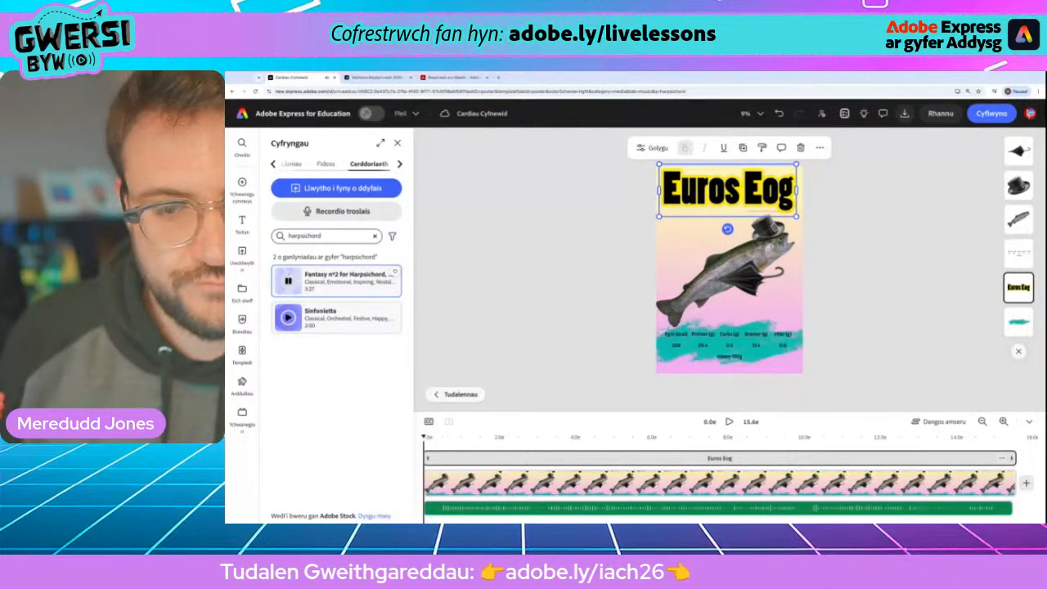
{"action": "left_click", "coordinate": [338, 316]}
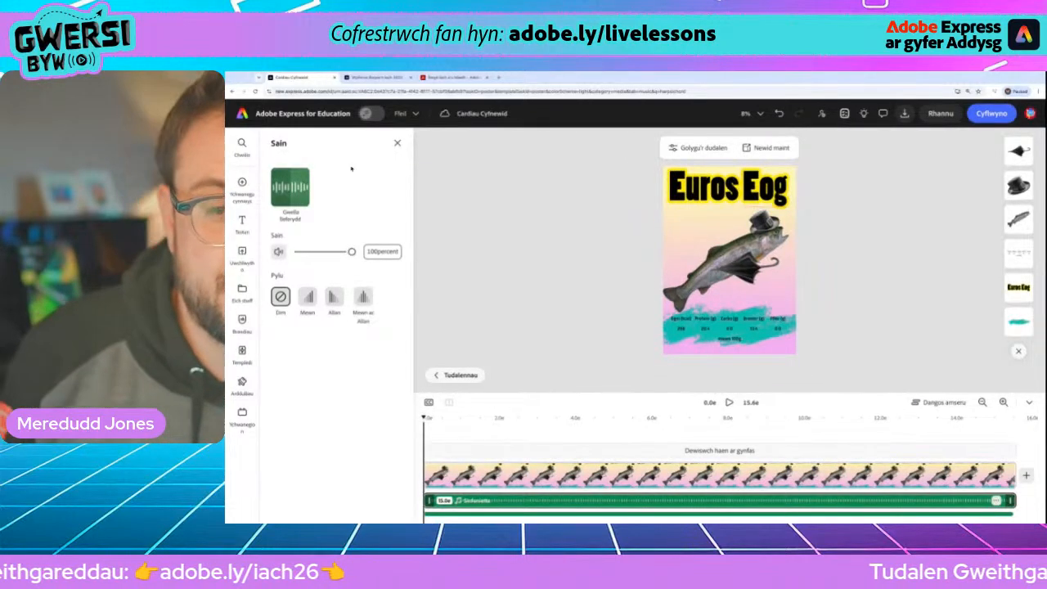
- Set the Sinfonietta track's volume to 10 percent with a fade-out, and play the page
{"action": "left_click_drag", "start_coordinate": [352, 252], "coordinate": [303, 252]}
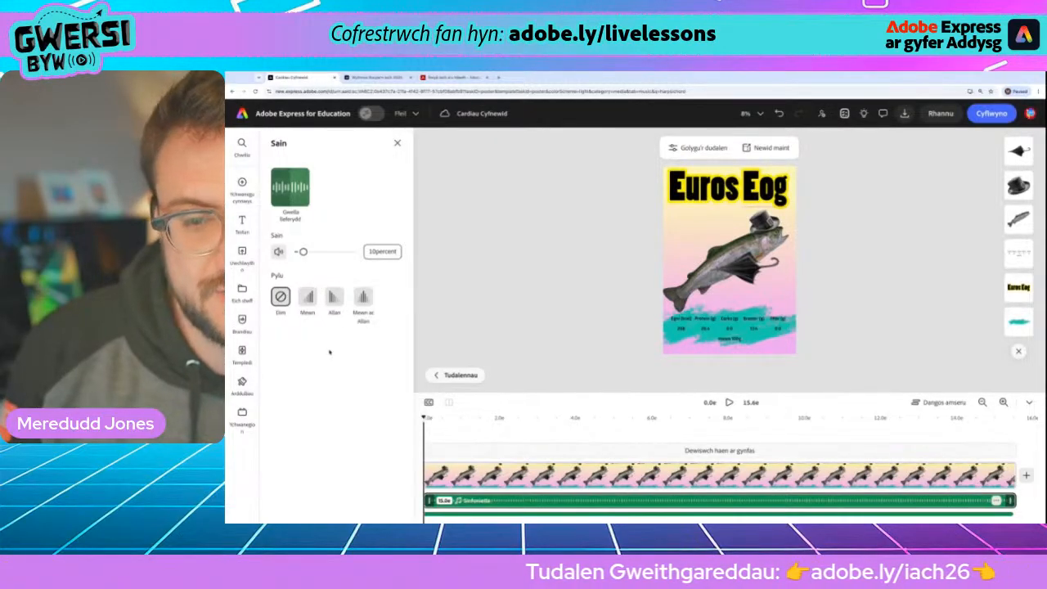
{"action": "left_click", "coordinate": [334, 297]}
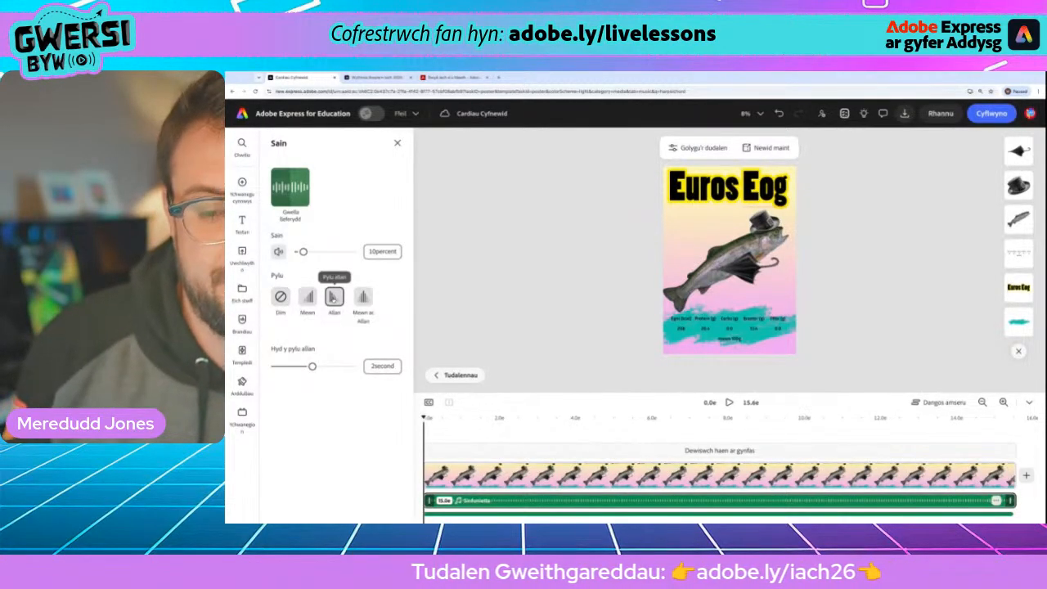
{"action": "left_click", "coordinate": [729, 403]}
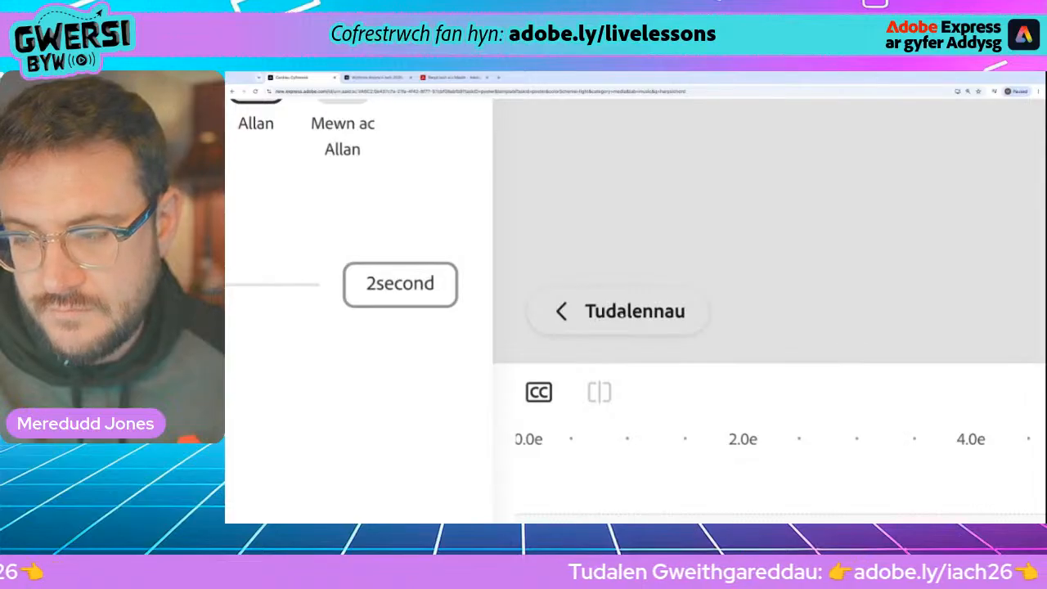
- Return to the page overview and open the timeline of the animated Betsan Banana page
{"action": "left_click", "coordinate": [618, 311]}
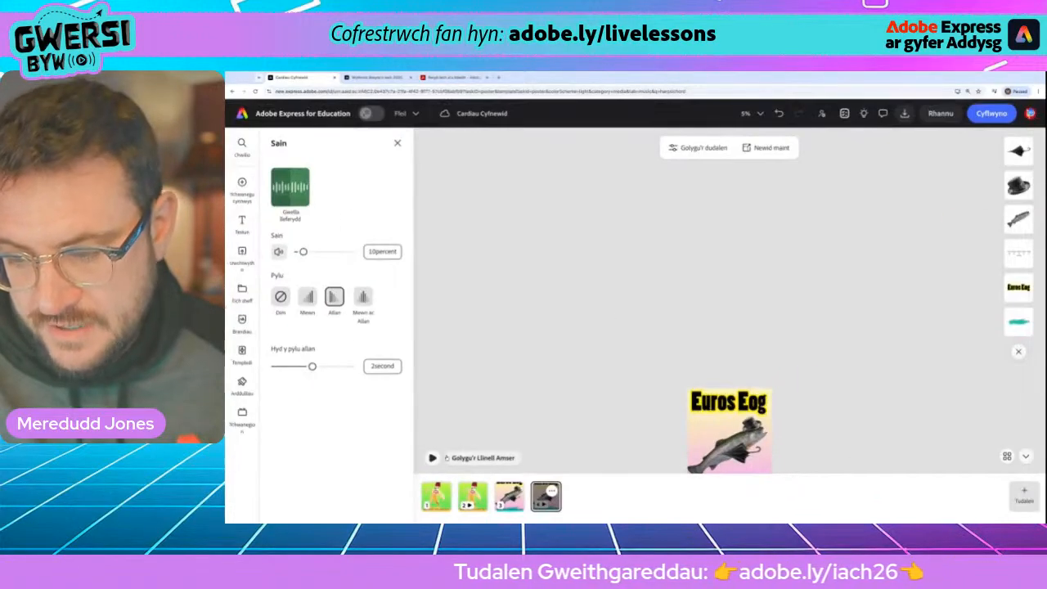
{"action": "right_click", "coordinate": [473, 496]}
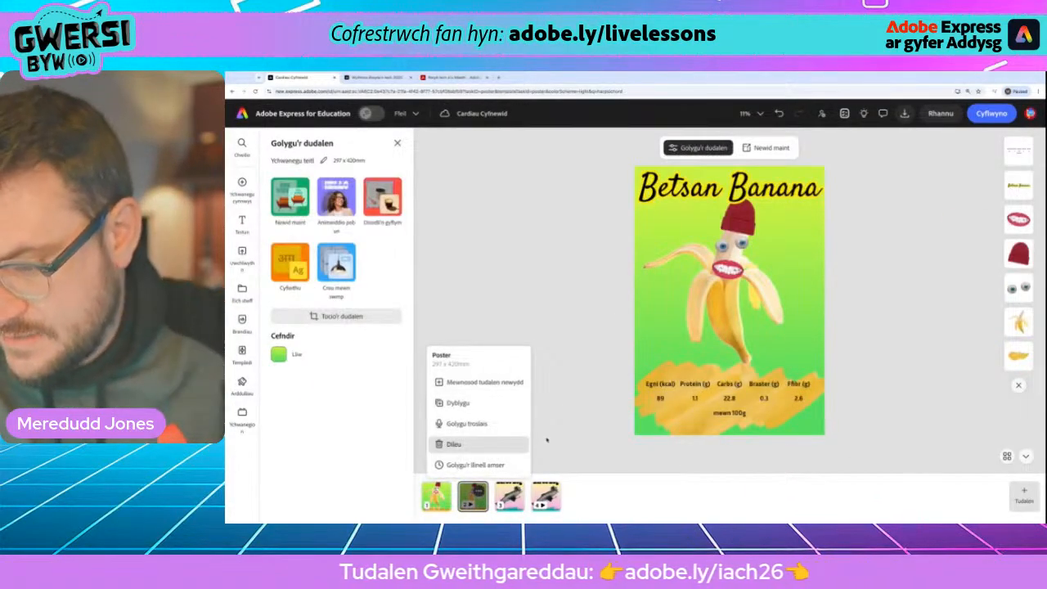
{"action": "left_click", "coordinate": [498, 464]}
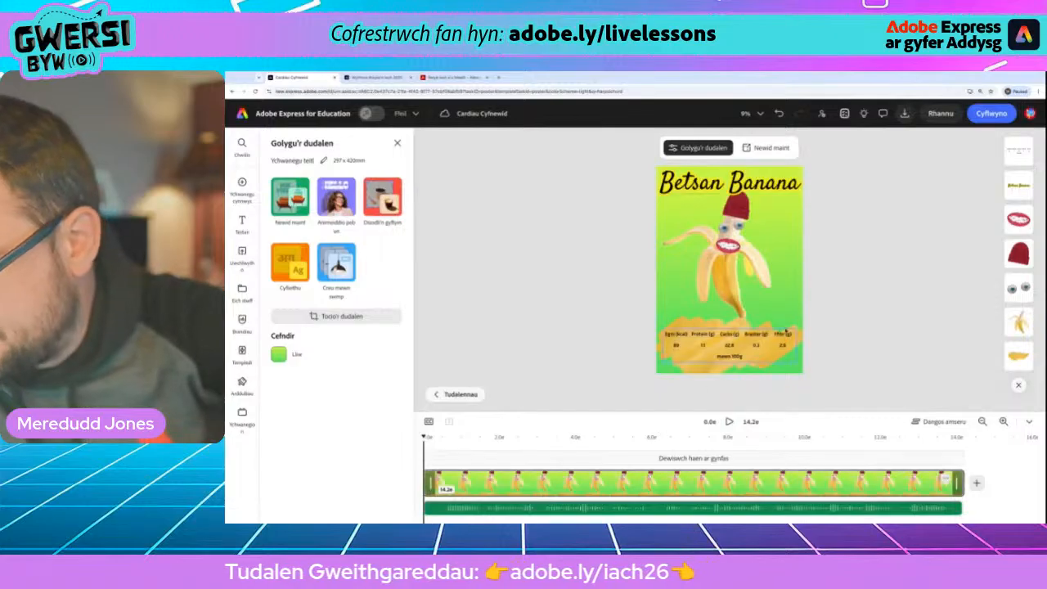
- Search the music library for reggae
{"action": "mouse_move", "coordinate": [244, 190]}
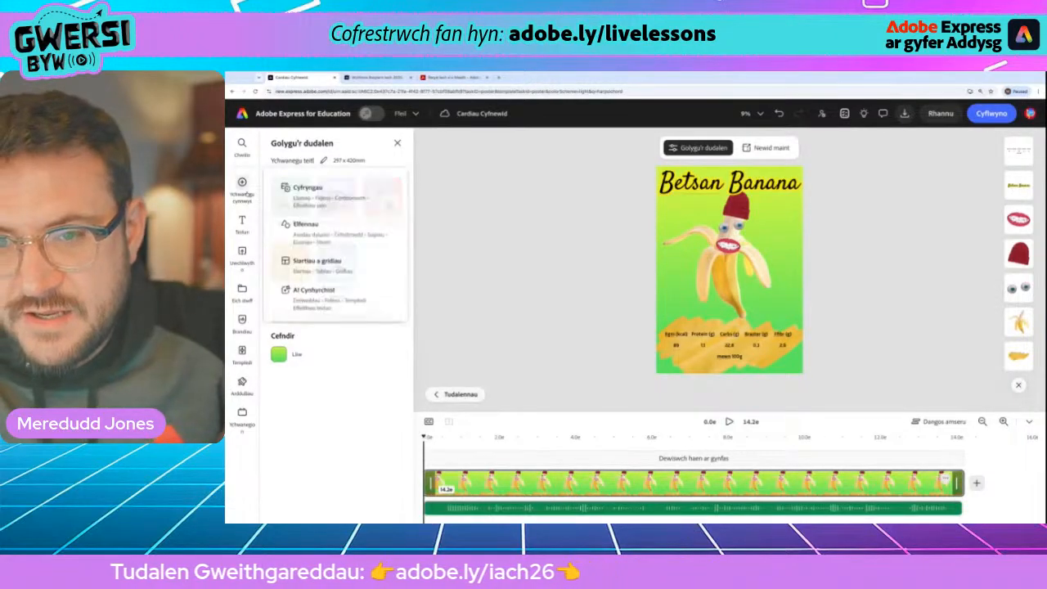
{"action": "left_click", "coordinate": [331, 195]}
{"action": "left_click", "coordinate": [327, 236]}
{"action": "key", "text": "ctrl+a"}
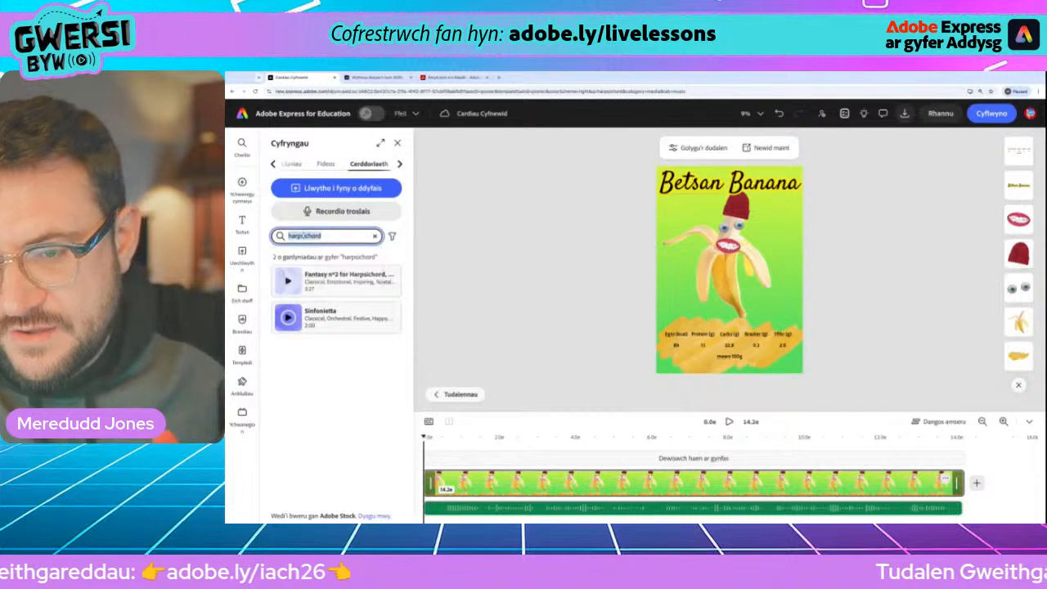
{"action": "type", "text": "teggae"}
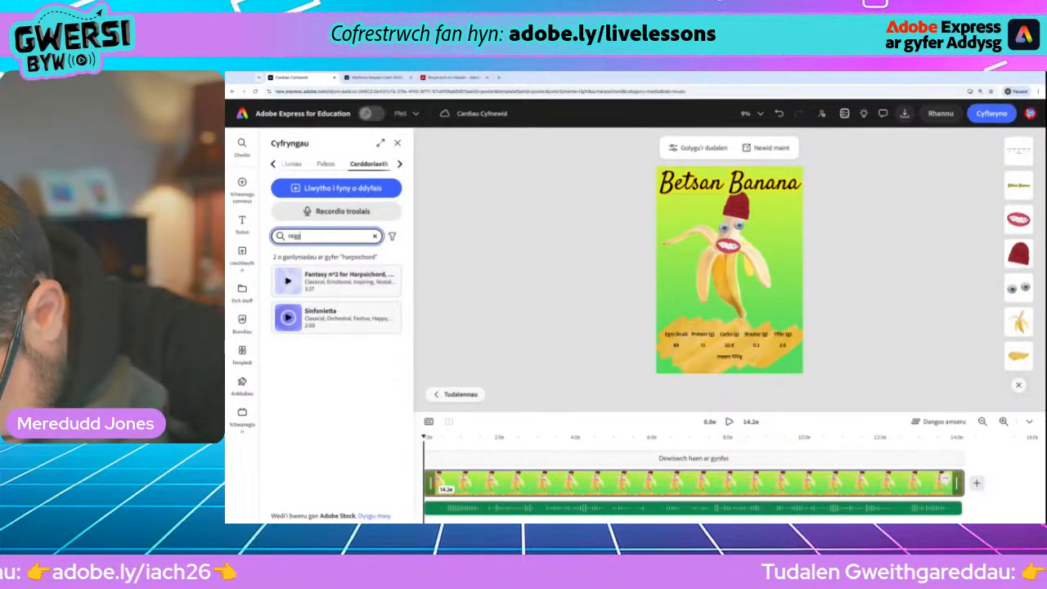
{"action": "key", "text": "Return"}
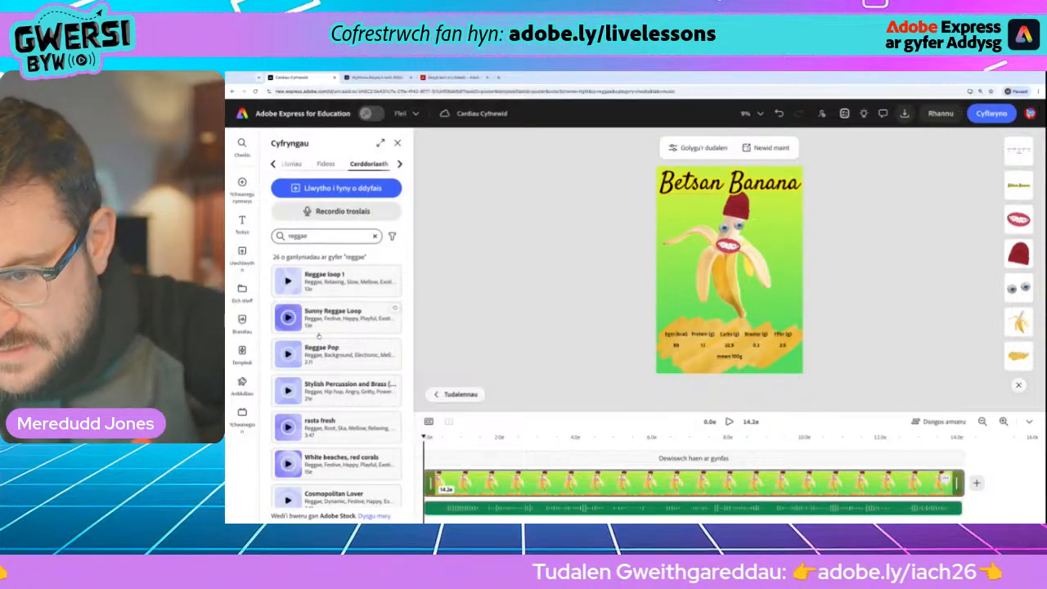
- Preview the reggae tracks Reggae Pop, Sunny Reggae Loop, Reggae loop 1 and White beaches, red corals
{"action": "scroll", "coordinate": [324, 360], "scroll_direction": "down", "scroll_amount": 1}
{"action": "left_click", "coordinate": [287, 336]}
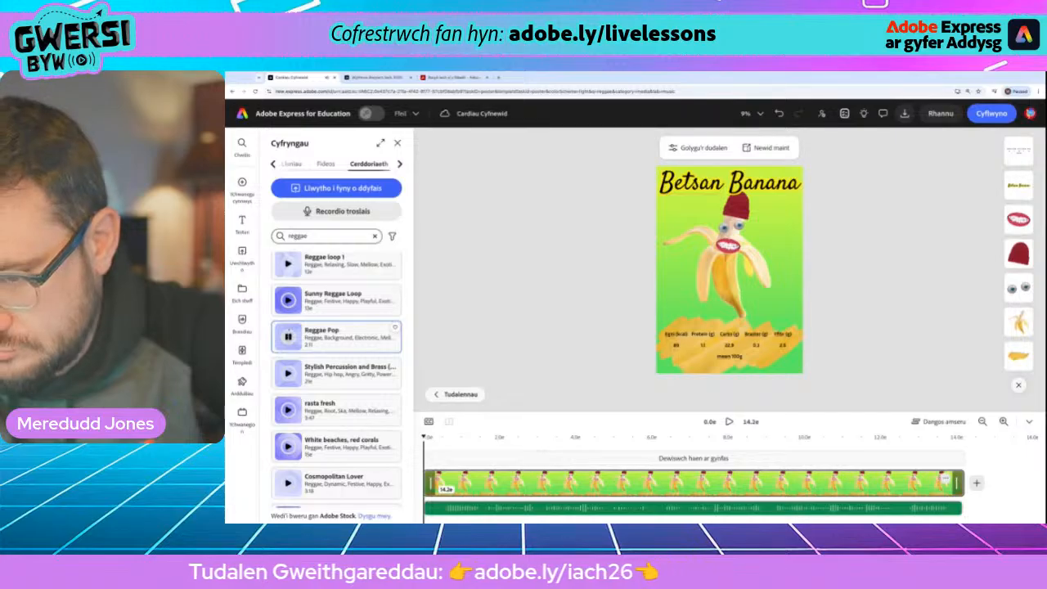
{"action": "left_click", "coordinate": [288, 300]}
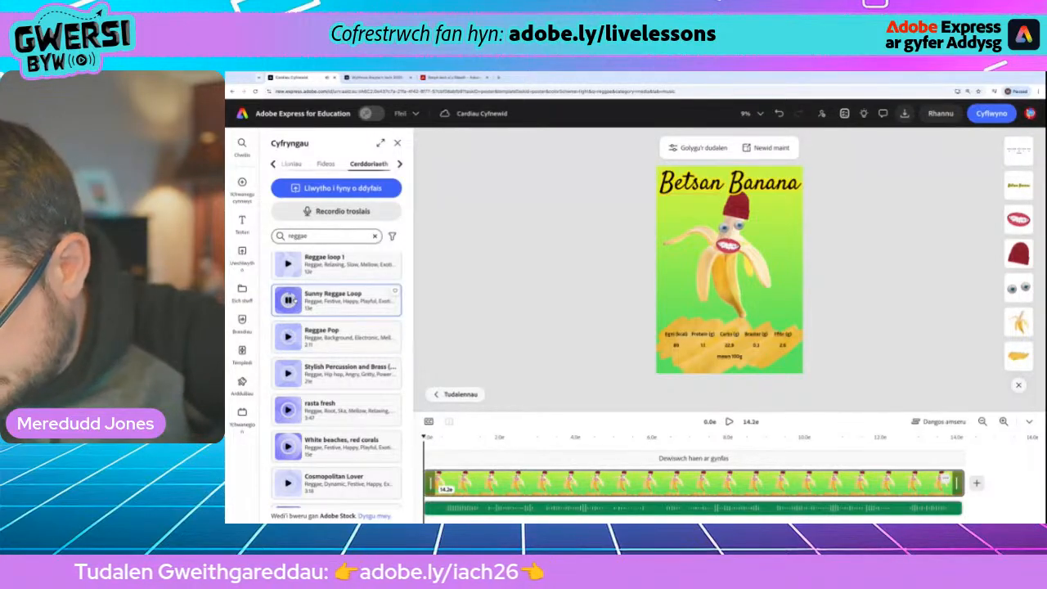
{"action": "left_click", "coordinate": [289, 301]}
{"action": "left_click", "coordinate": [289, 264]}
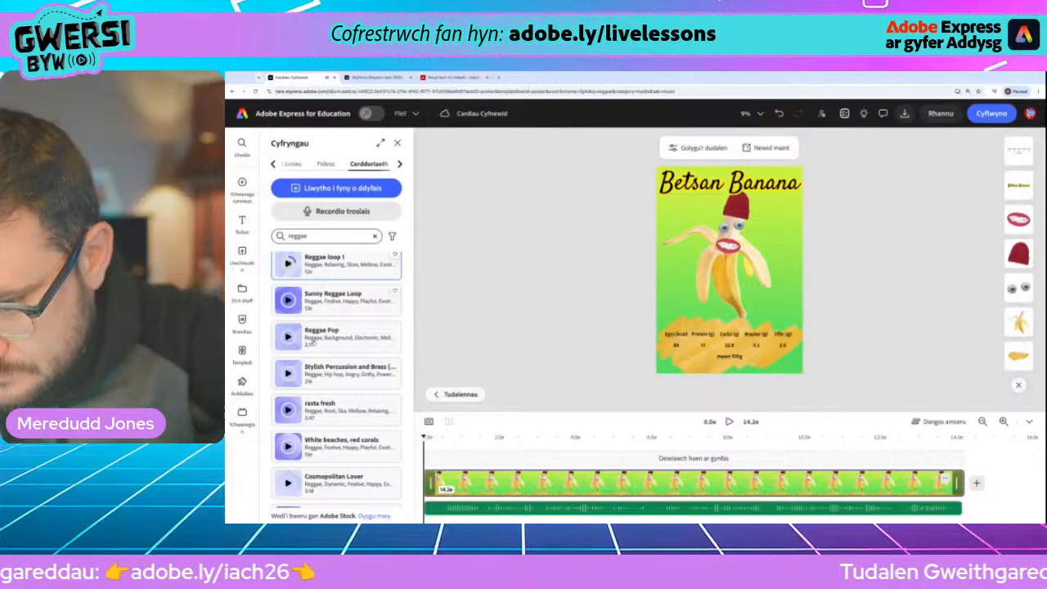
{"action": "scroll", "coordinate": [288, 404], "scroll_direction": "down", "scroll_amount": 1}
{"action": "left_click", "coordinate": [288, 404]}
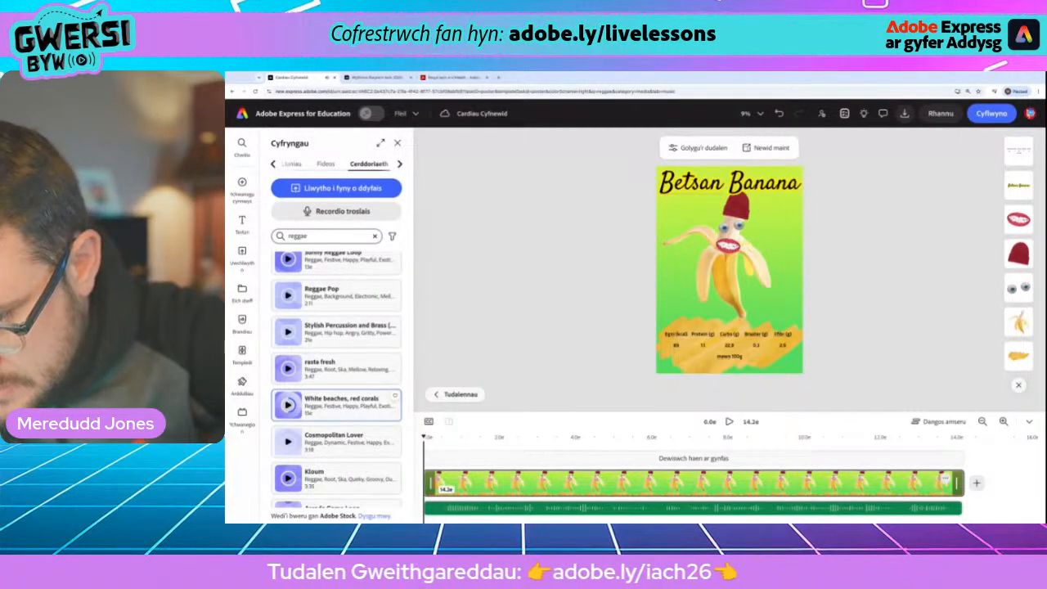
- Add White beaches, red corals to the Betsan Banana page at 11 percent volume with a fade-out, and play the page
{"action": "left_click", "coordinate": [344, 405]}
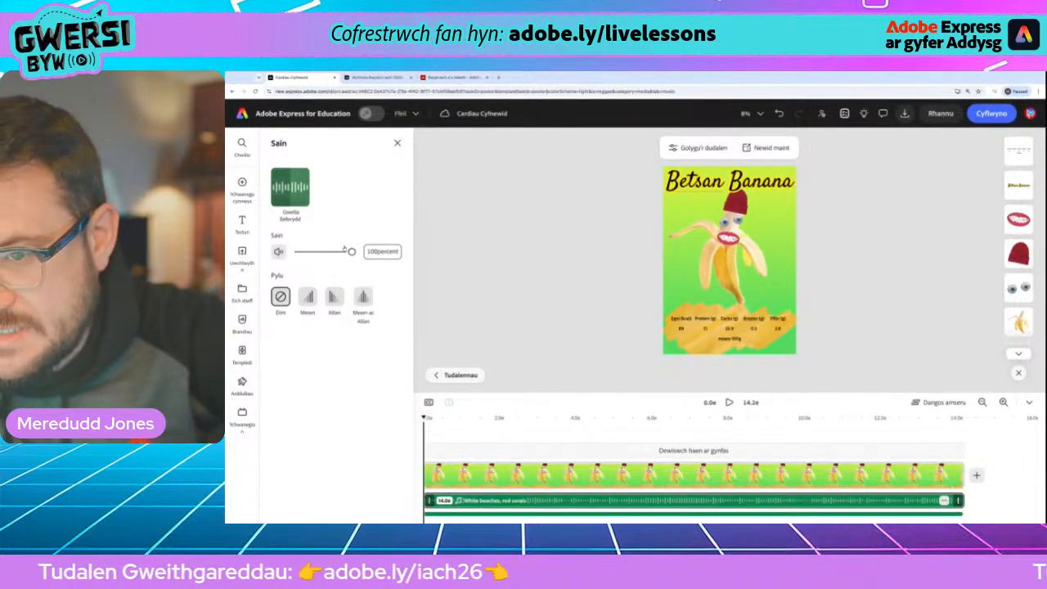
{"action": "left_click_drag", "start_coordinate": [352, 251], "coordinate": [305, 251]}
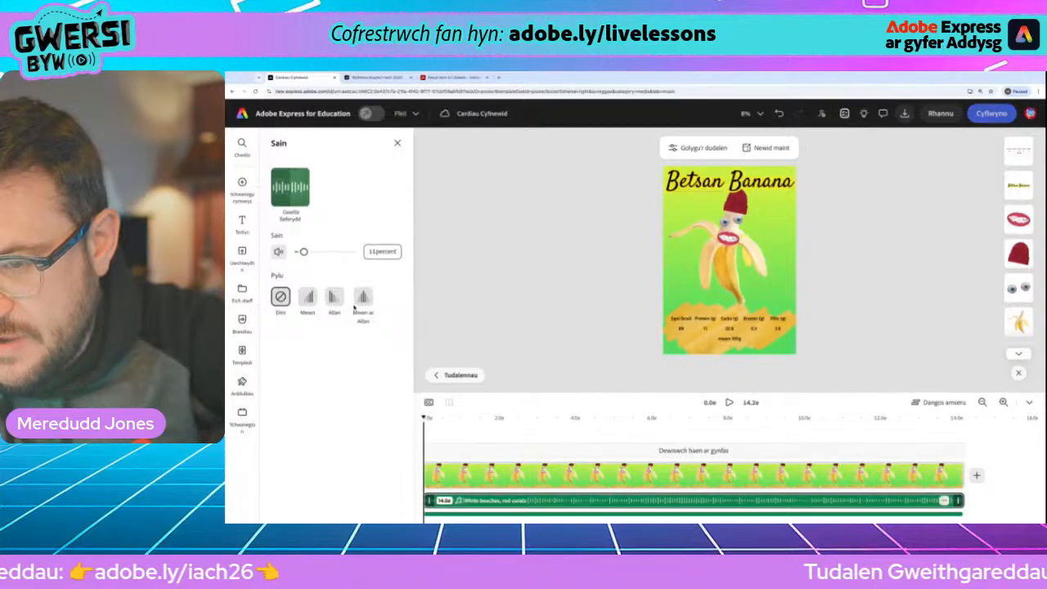
{"action": "left_click", "coordinate": [333, 296]}
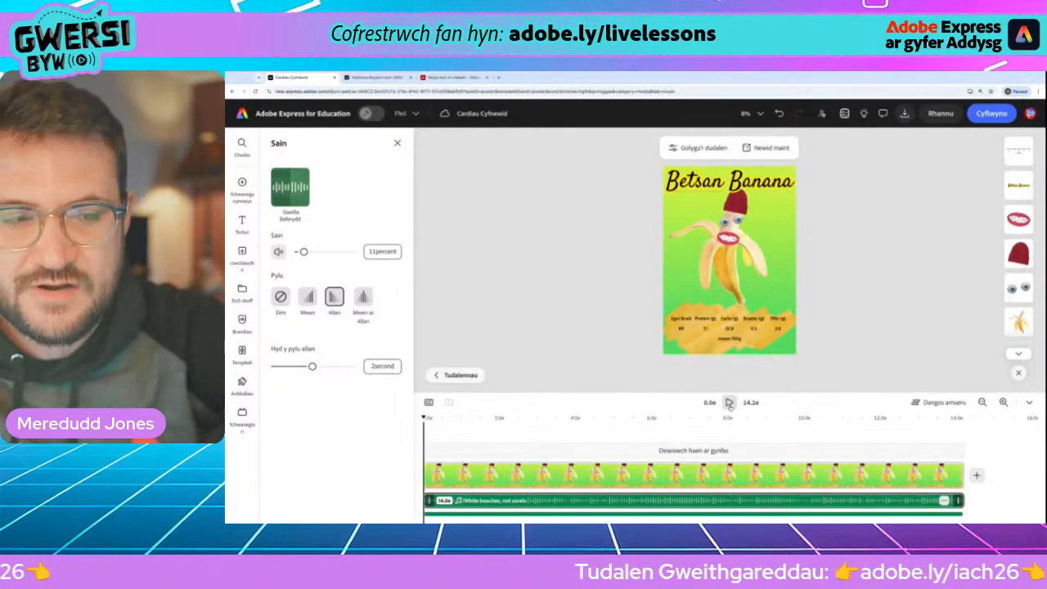
{"action": "left_click", "coordinate": [729, 403]}
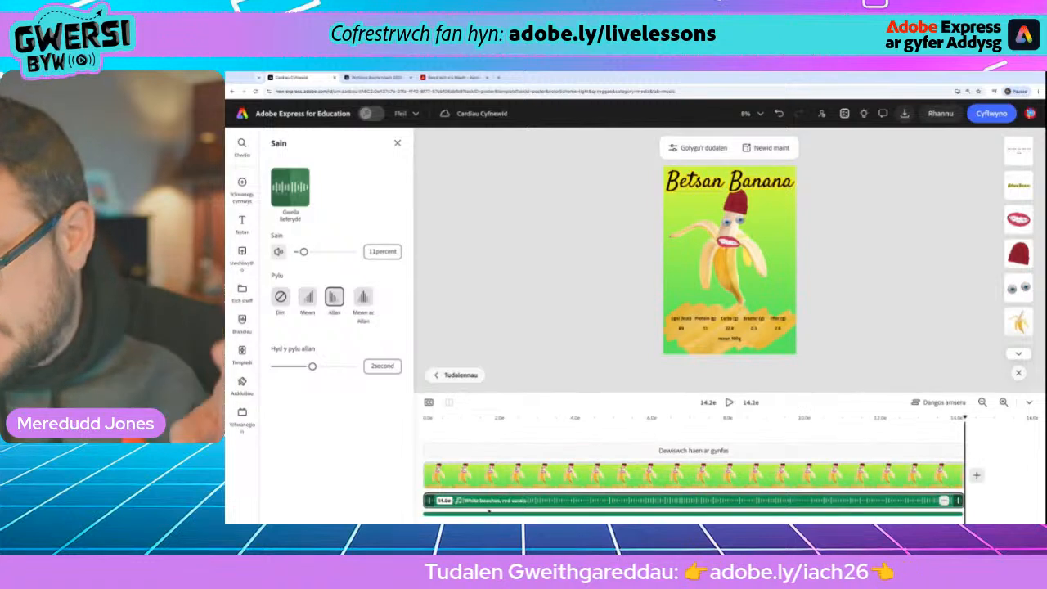
- Move the animated Betsan Banana page behind the static Euros Eog page as page 3, and check the page order
{"action": "left_click", "coordinate": [458, 374]}
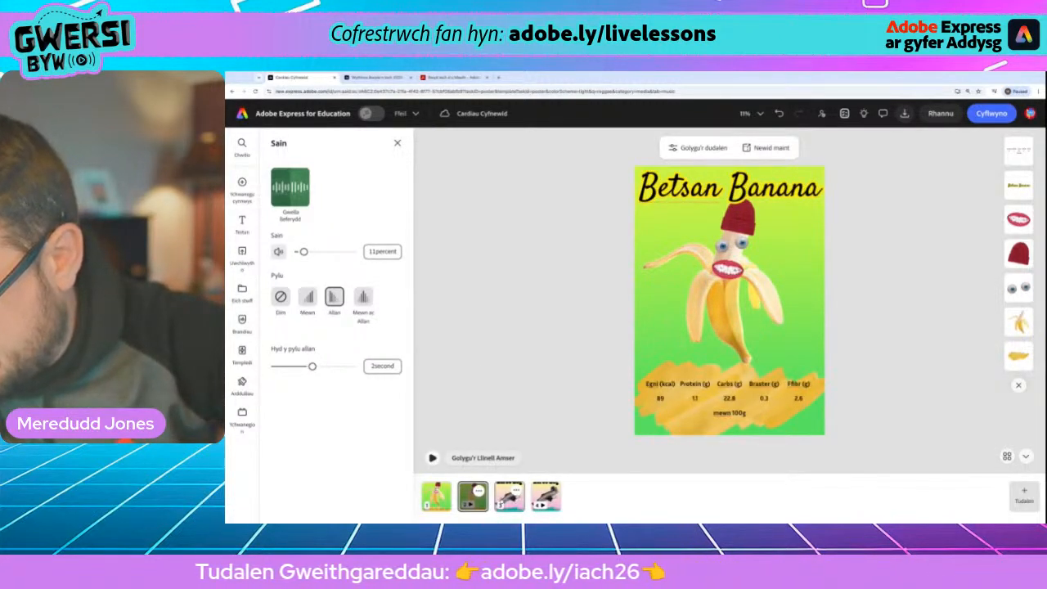
{"action": "left_click", "coordinate": [545, 447]}
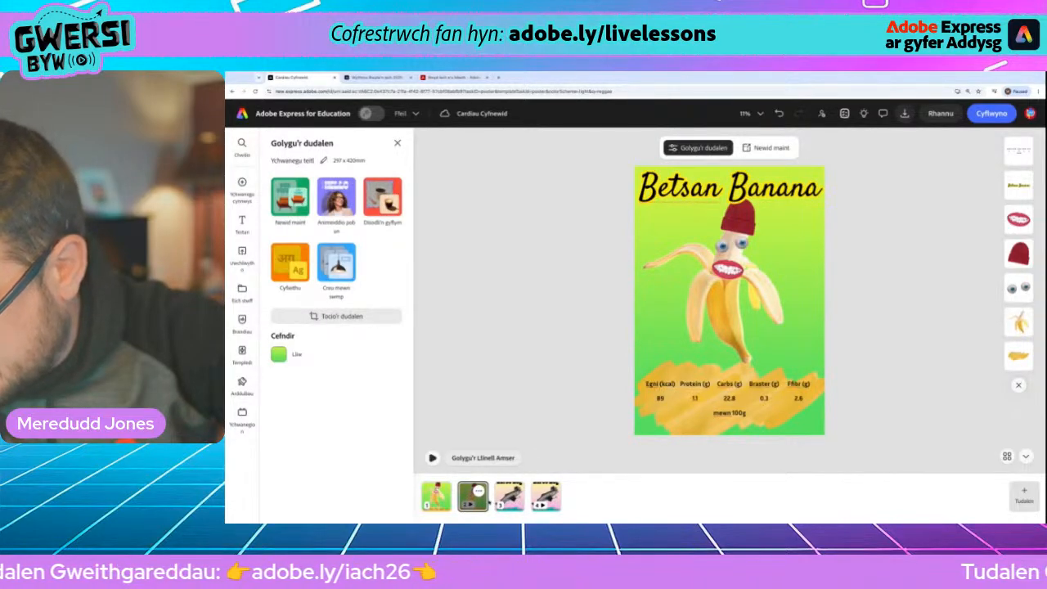
{"action": "mouse_move", "coordinate": [475, 496]}
{"action": "left_mouse_down"}
{"action": "mouse_move", "coordinate": [505, 474]}
{"action": "mouse_move", "coordinate": [531, 487]}
{"action": "mouse_move", "coordinate": [531, 418]}
{"action": "mouse_move", "coordinate": [524, 491]}
{"action": "mouse_move", "coordinate": [511, 496]}
{"action": "left_mouse_up"}
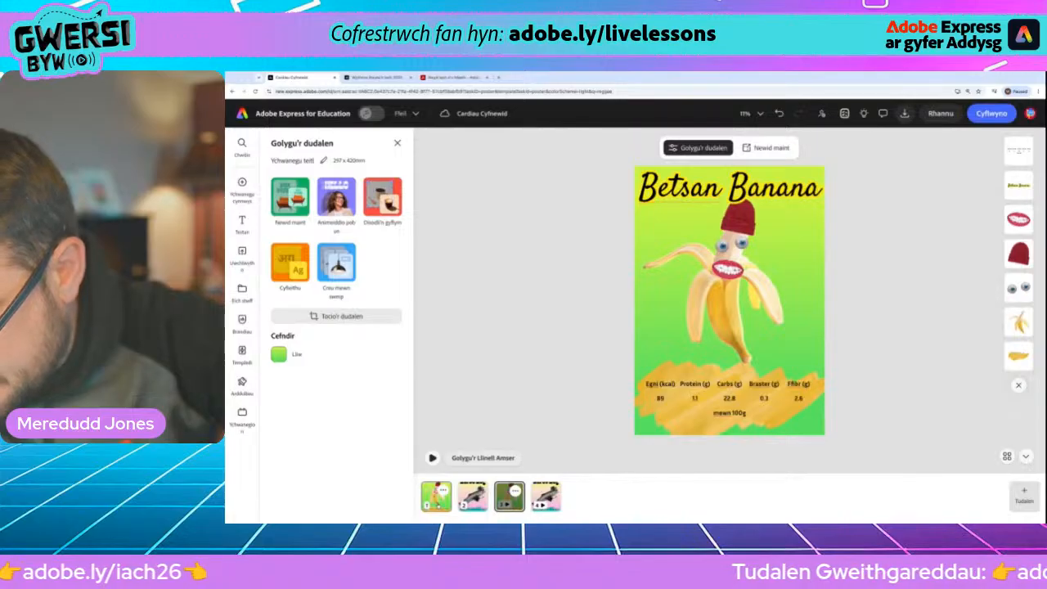
{"action": "left_click", "coordinate": [473, 495]}
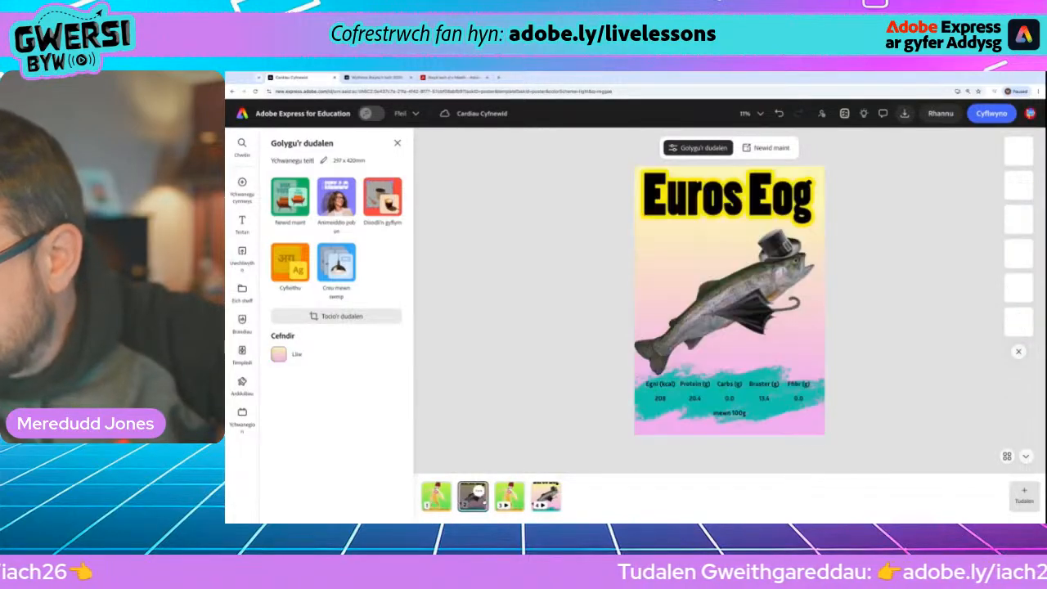
{"action": "left_click", "coordinate": [509, 495]}
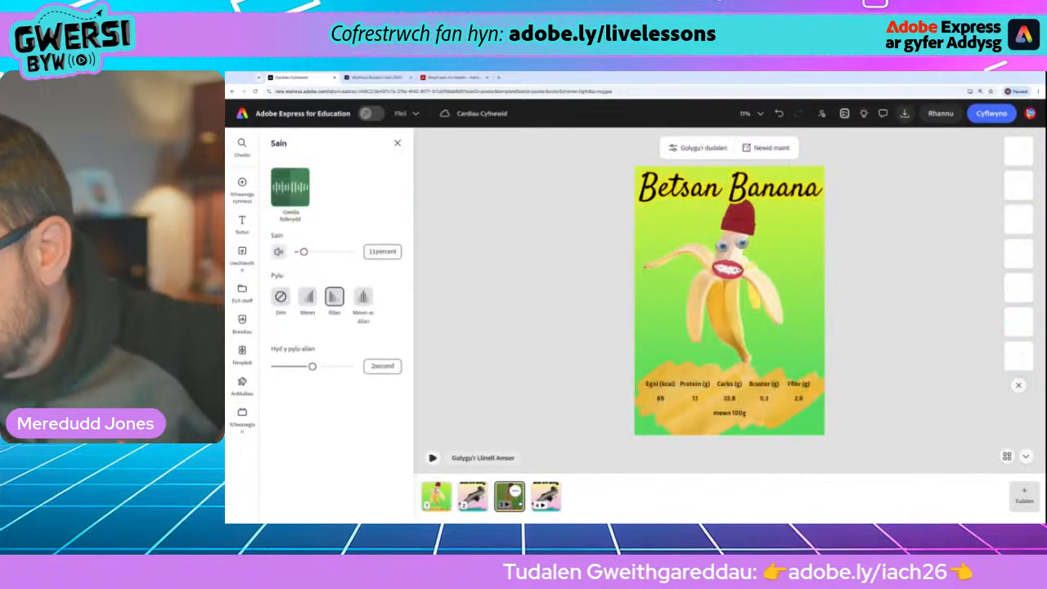
{"action": "left_click", "coordinate": [547, 496]}
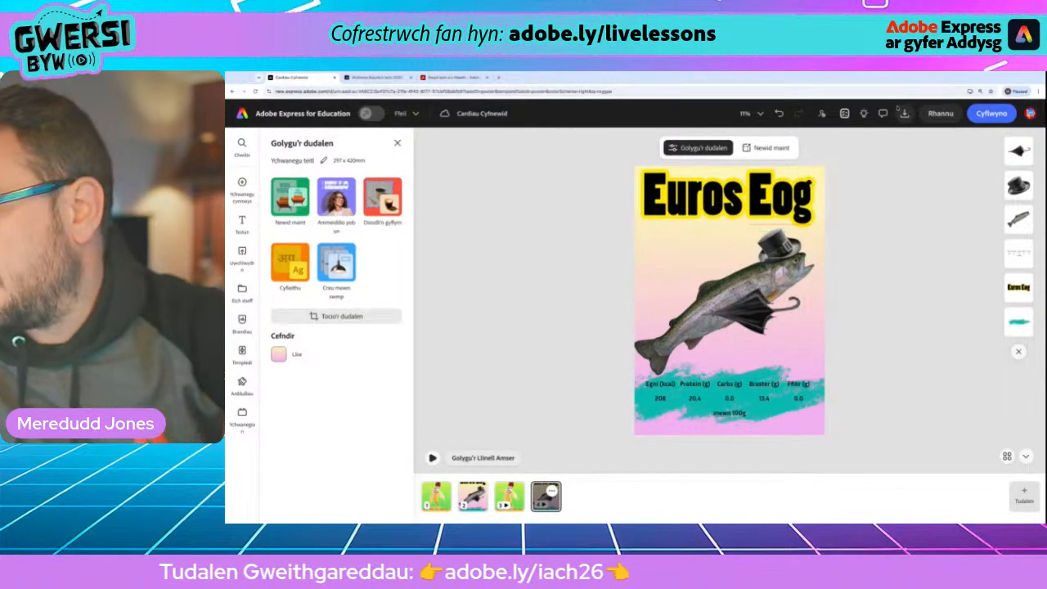
- Review the download options for the selected page and the file's sharing options, leaving both without exporting
{"action": "left_click", "coordinate": [903, 113]}
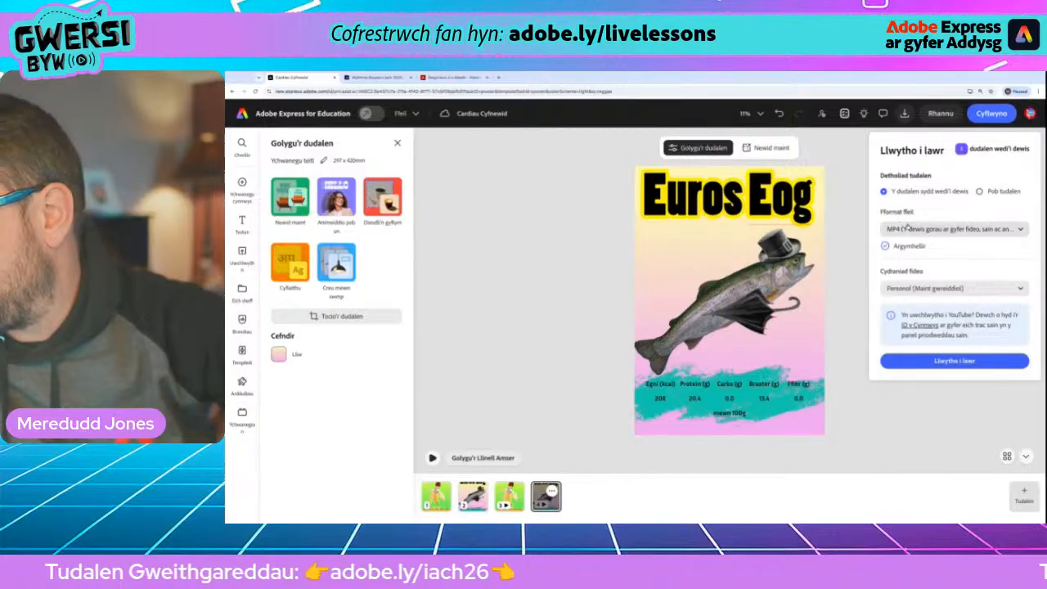
{"action": "left_click", "coordinate": [857, 190]}
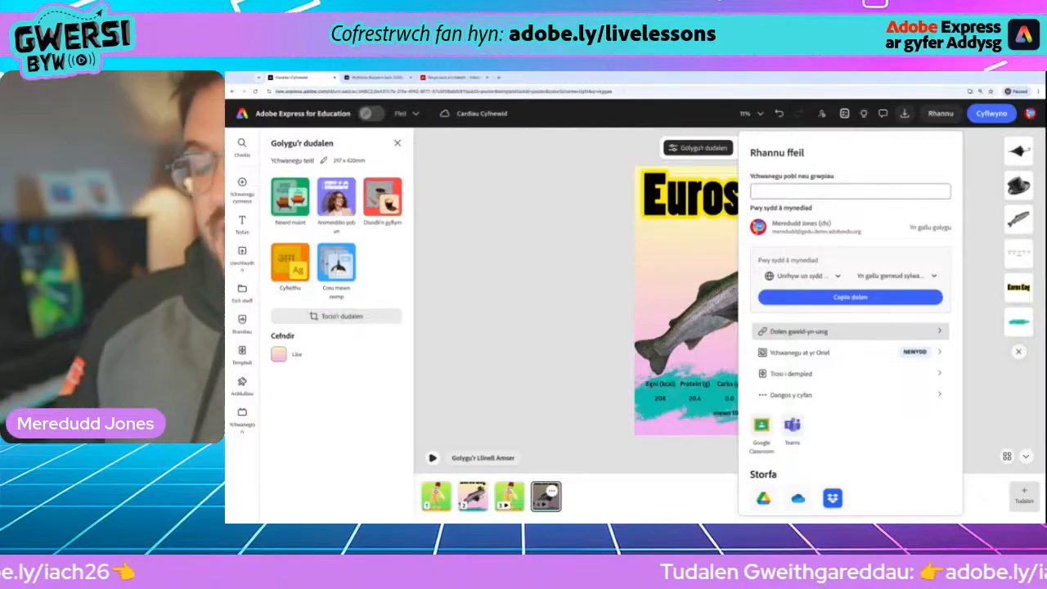
{"action": "left_click", "coordinate": [563, 262]}
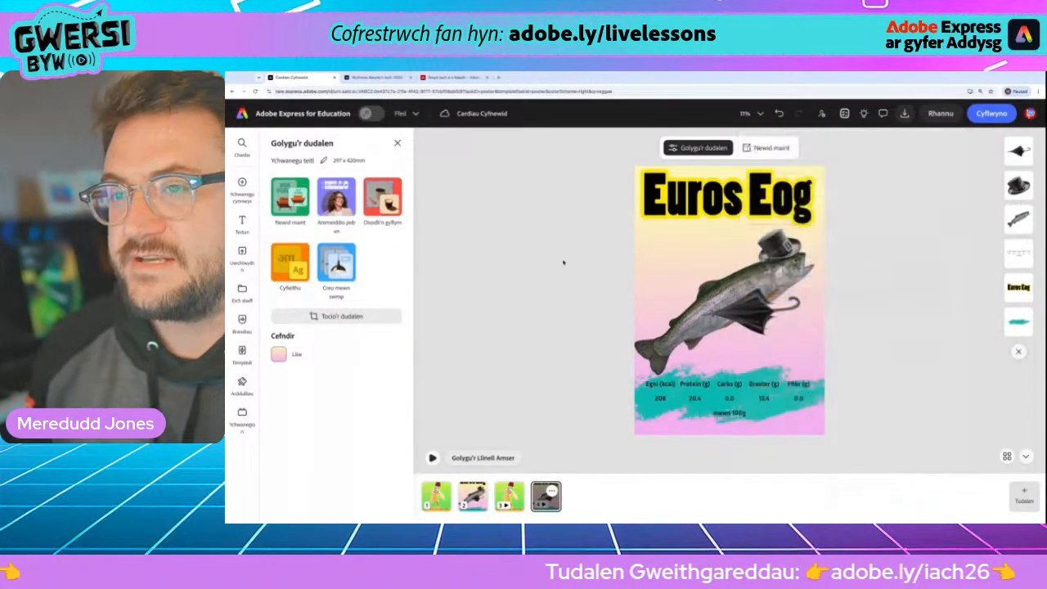